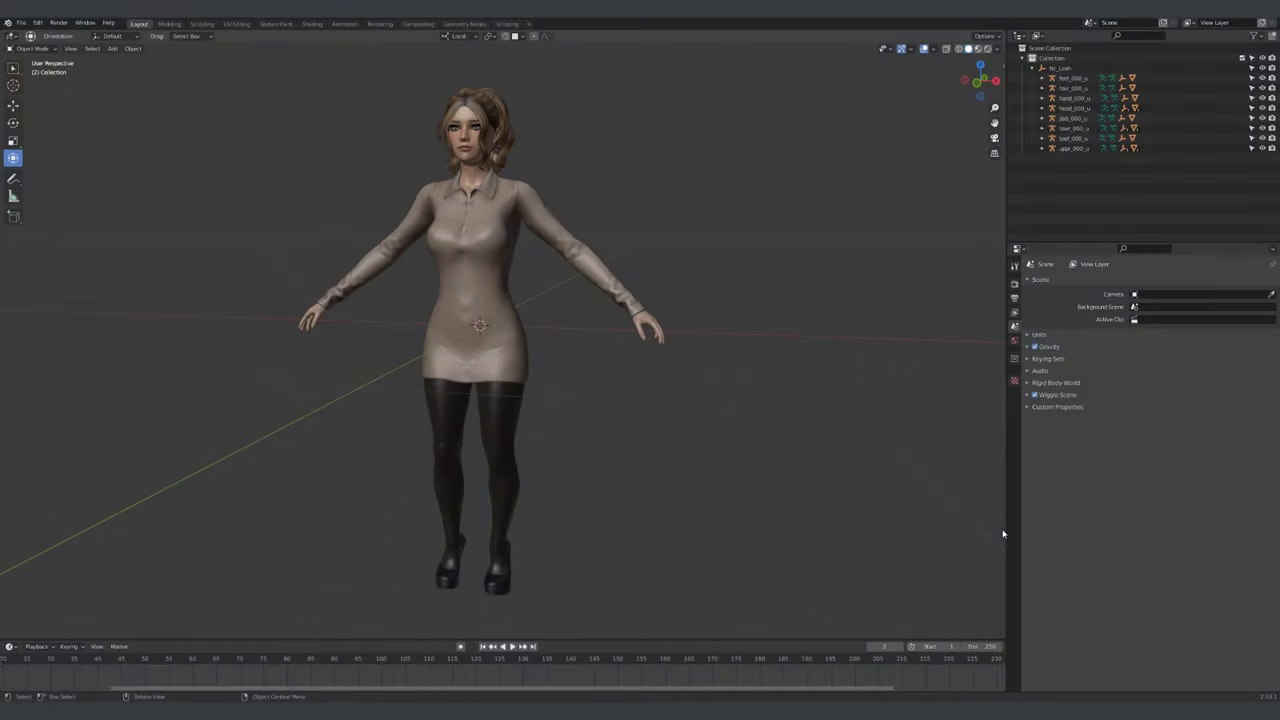
Download the Sollumz repository from GitHub as a ZIP
middle_click_drag(1003, 533, 1003, 533)
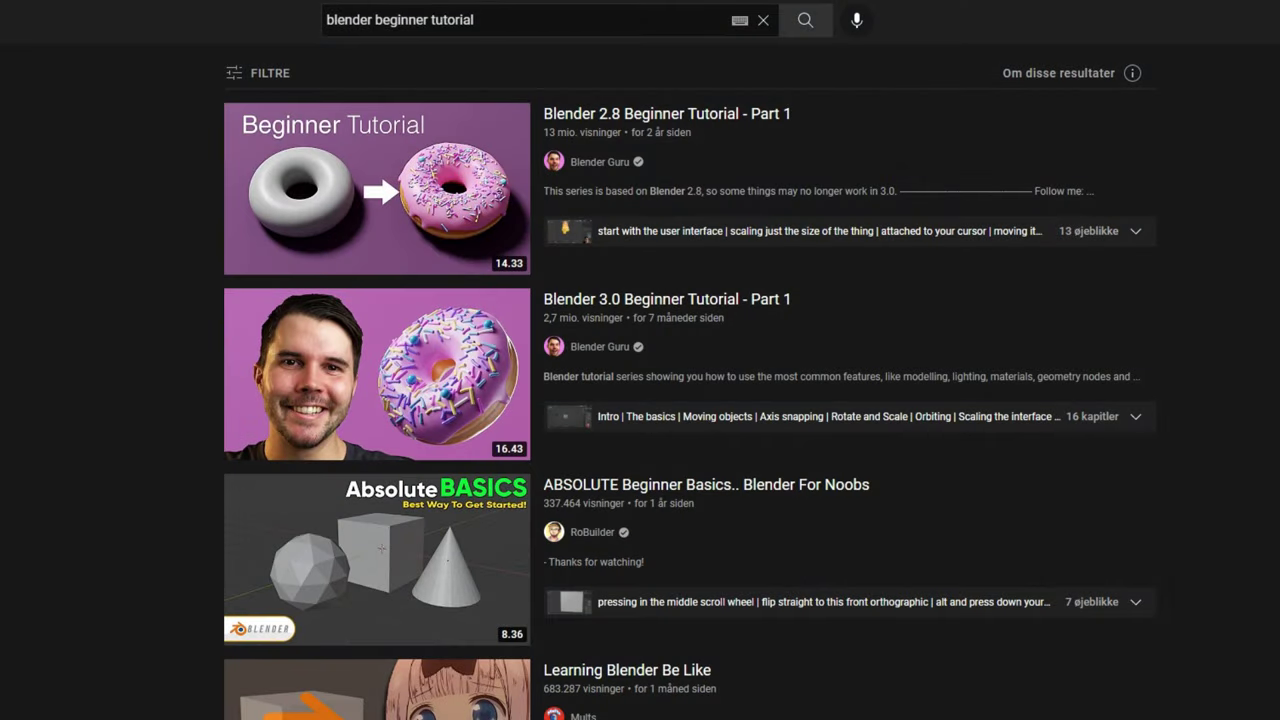
scroll(690, 380, "down", 1)
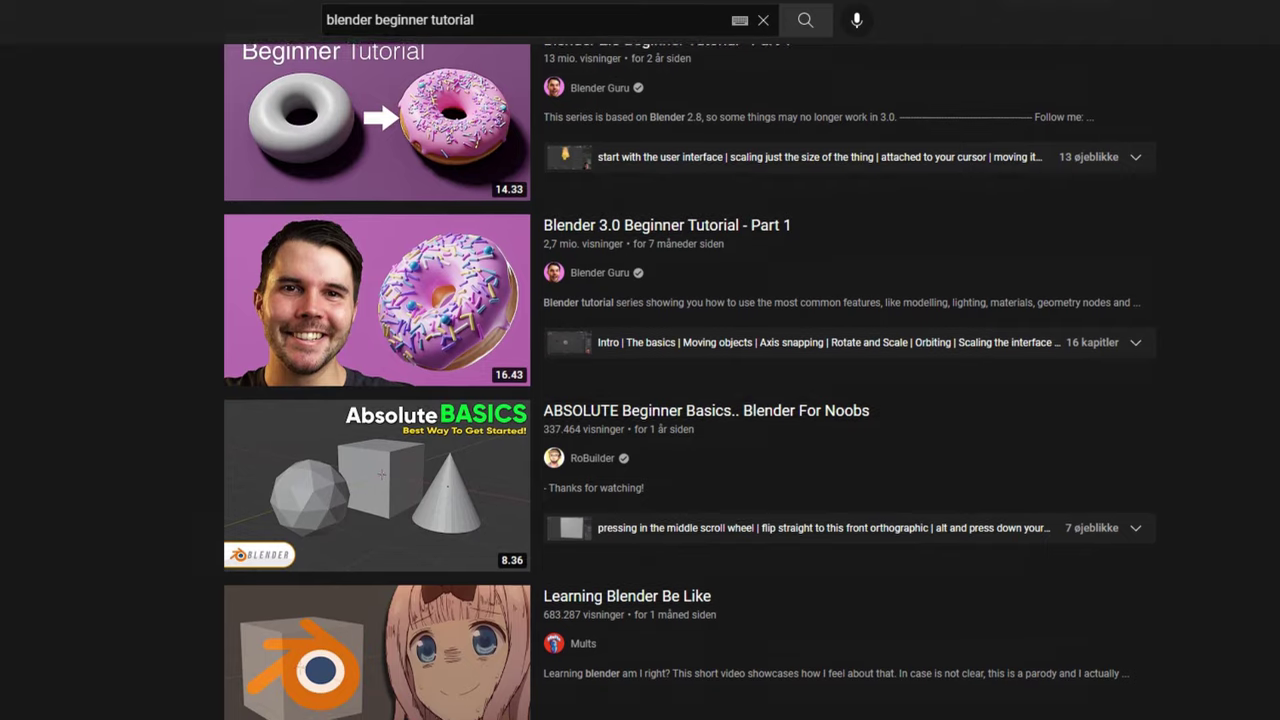
scroll(690, 380, "down", 2)
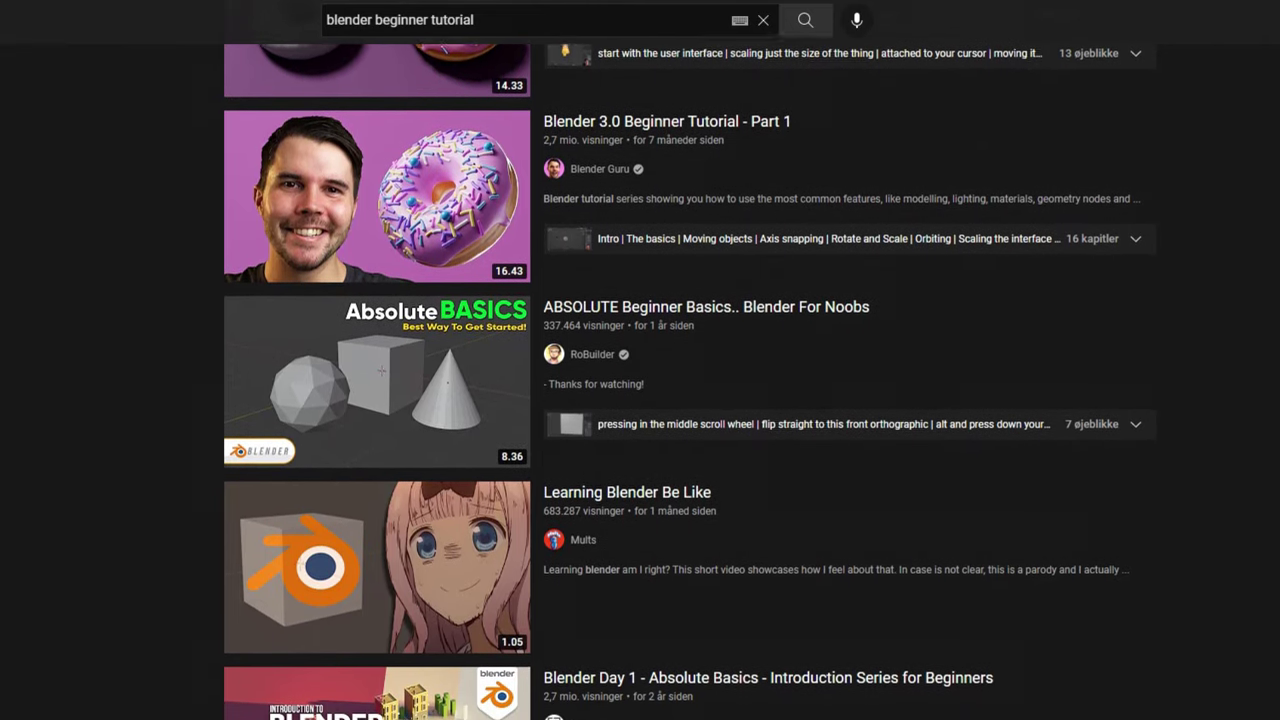
scroll(690, 380, "down", 1)
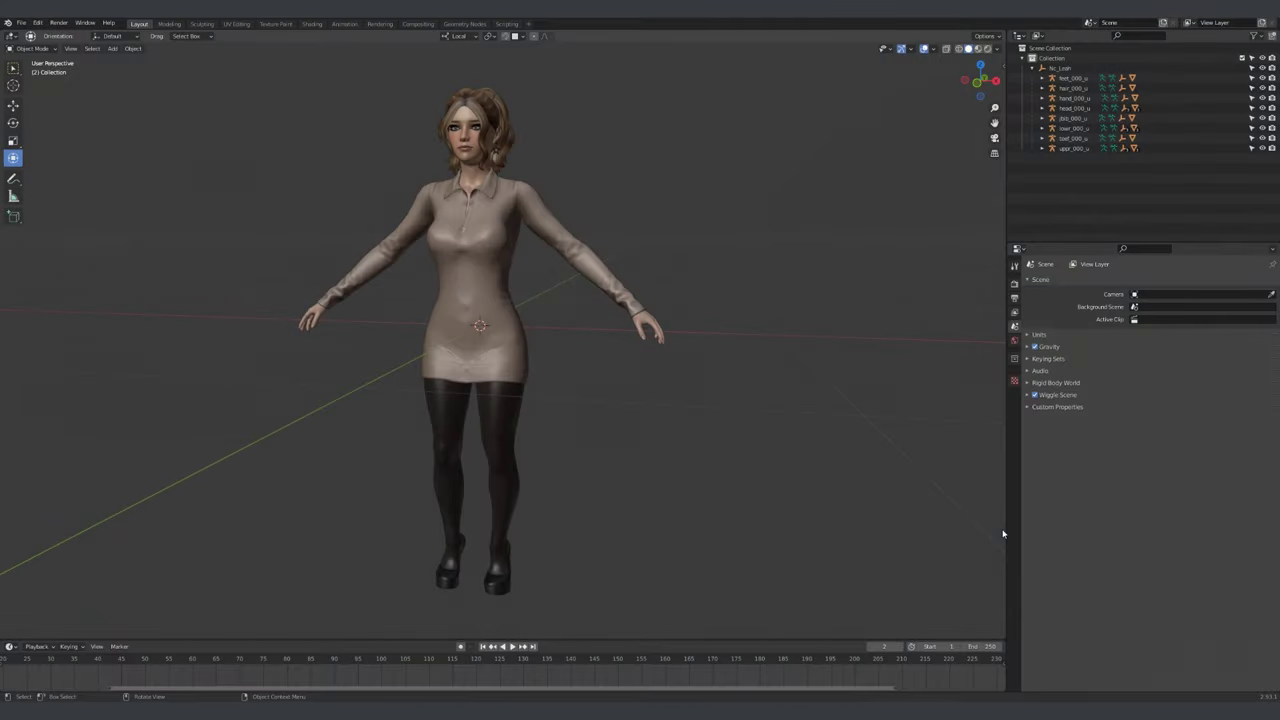
middle_click_drag(1003, 533, 998, 536)
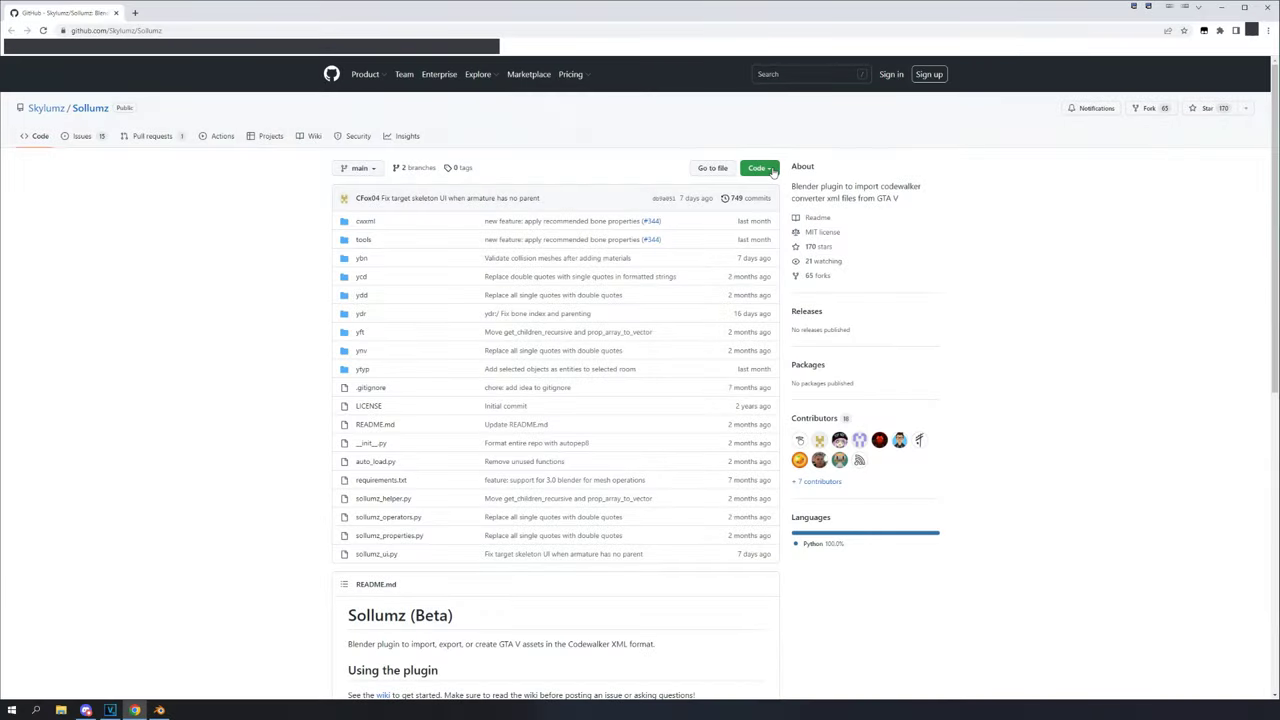
left_click(770, 169)
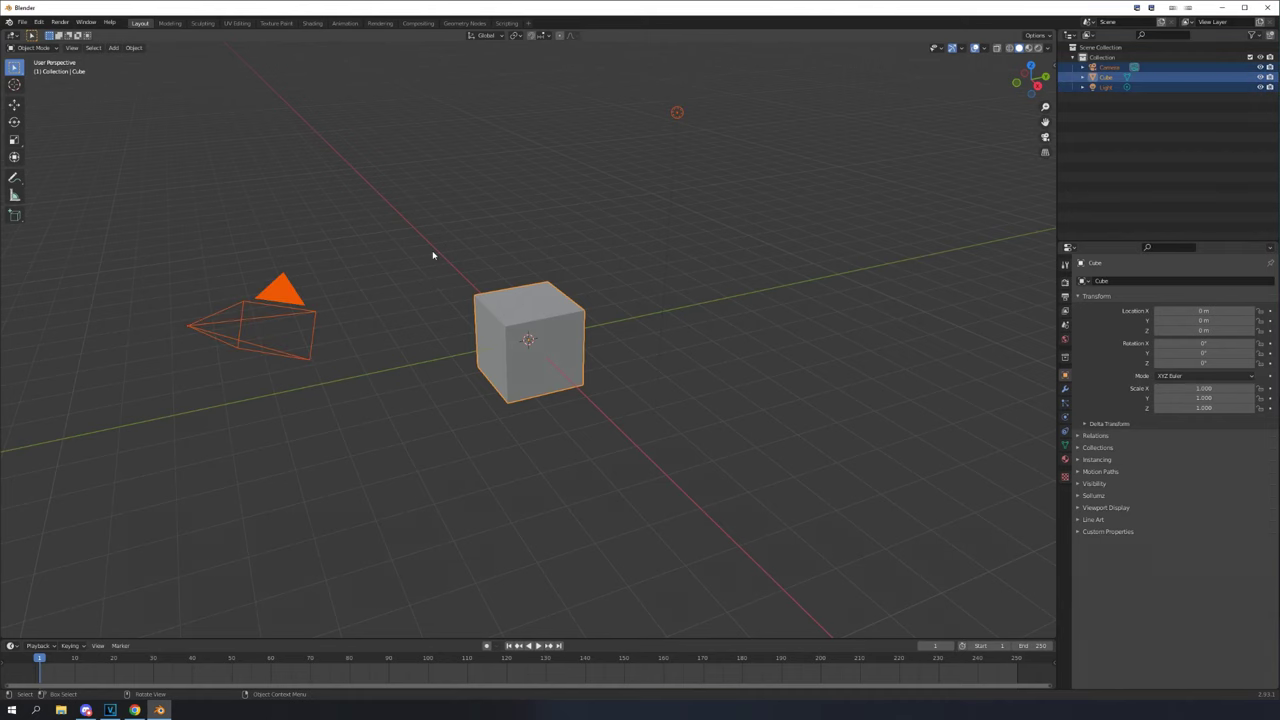
Select all and delete Blender's default camera, cube and light
key("a")
key("Delete")
left_click(22, 21)
Install the add-on from Sollumz-main.zip on the Desktop through Preferences
mouse_move(38, 21)
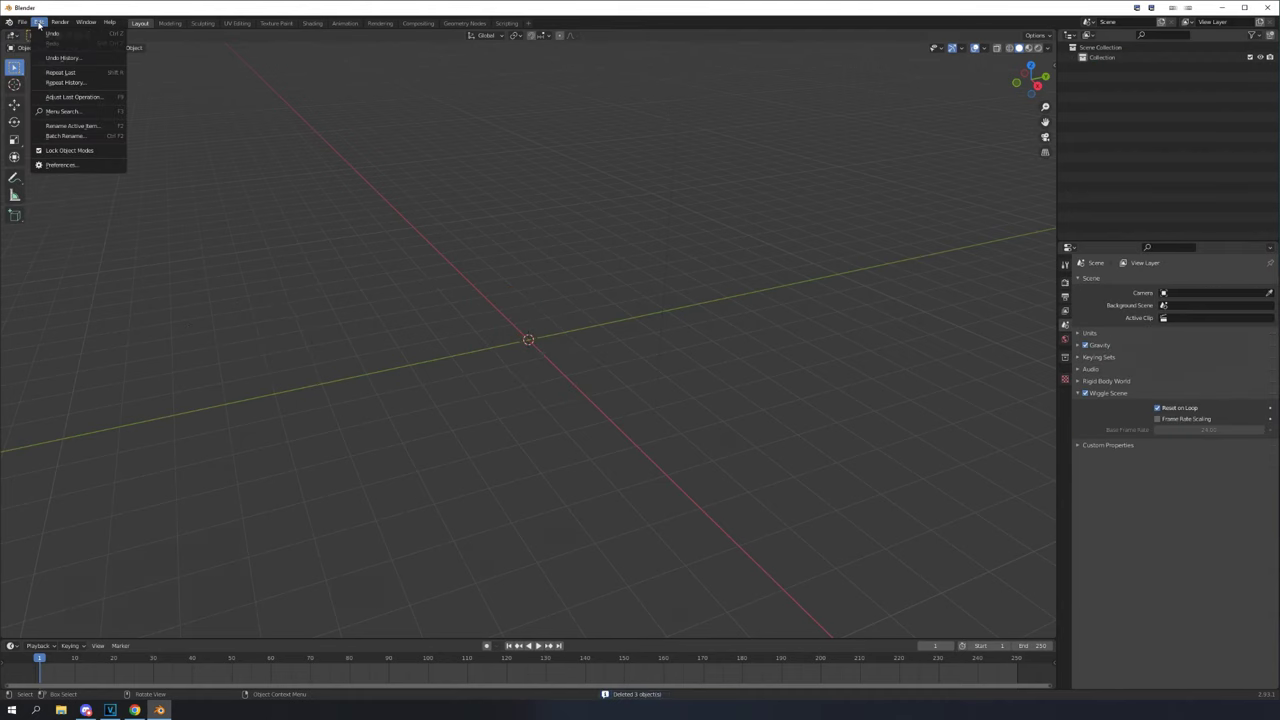
left_click(57, 166)
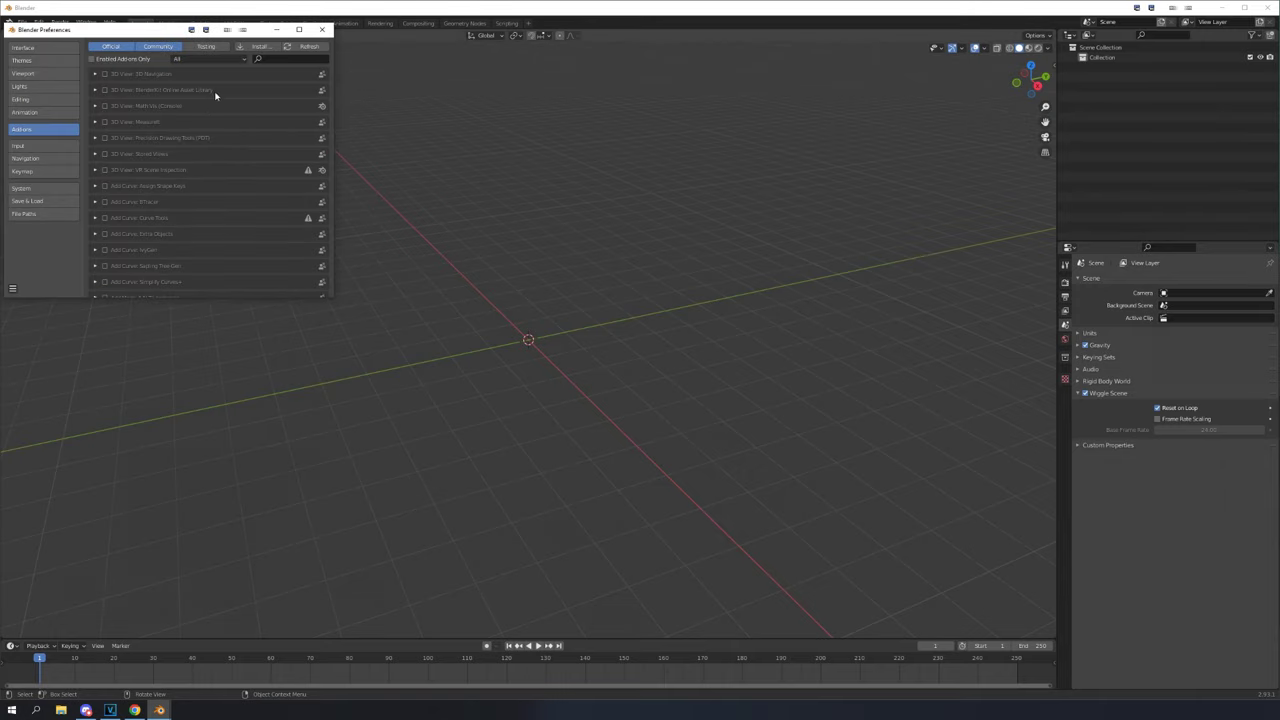
left_click(255, 46)
left_click(40, 99)
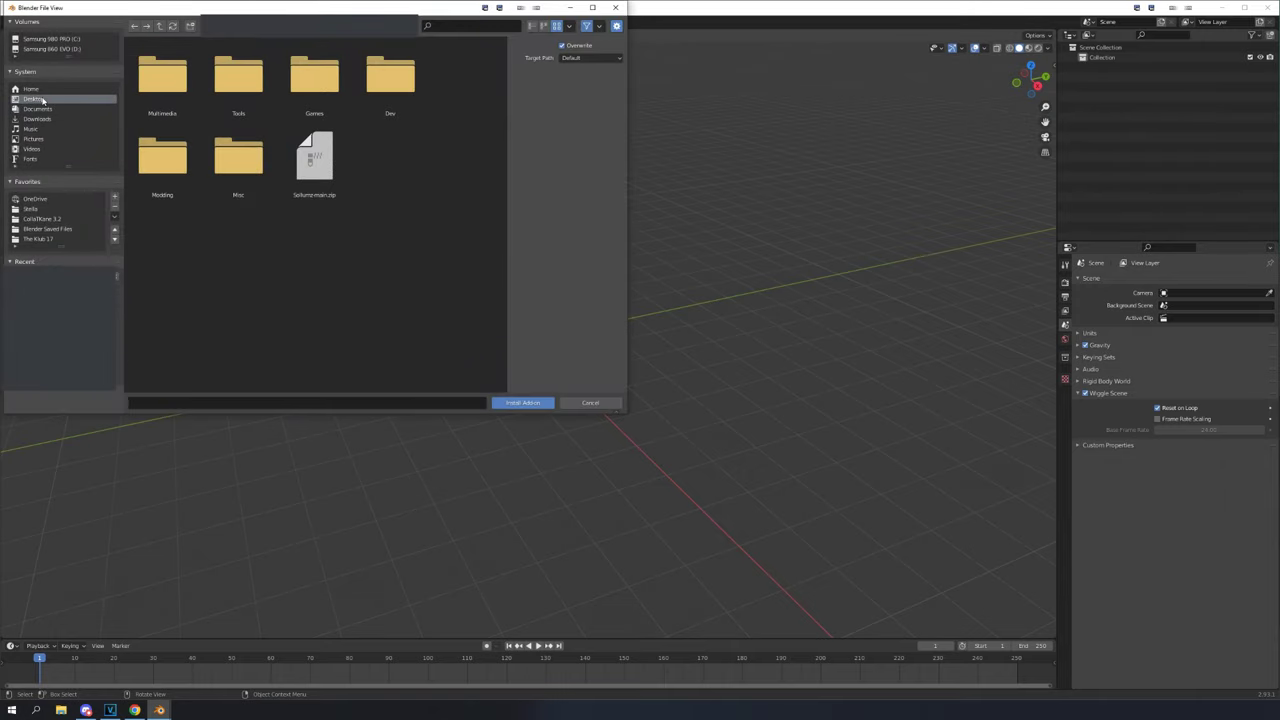
left_click(314, 158)
left_click(522, 402)
Filter add-ons by 'sol', enable Import-Export: Sollumz, and save the preferences
left_click(265, 58)
type("sol")
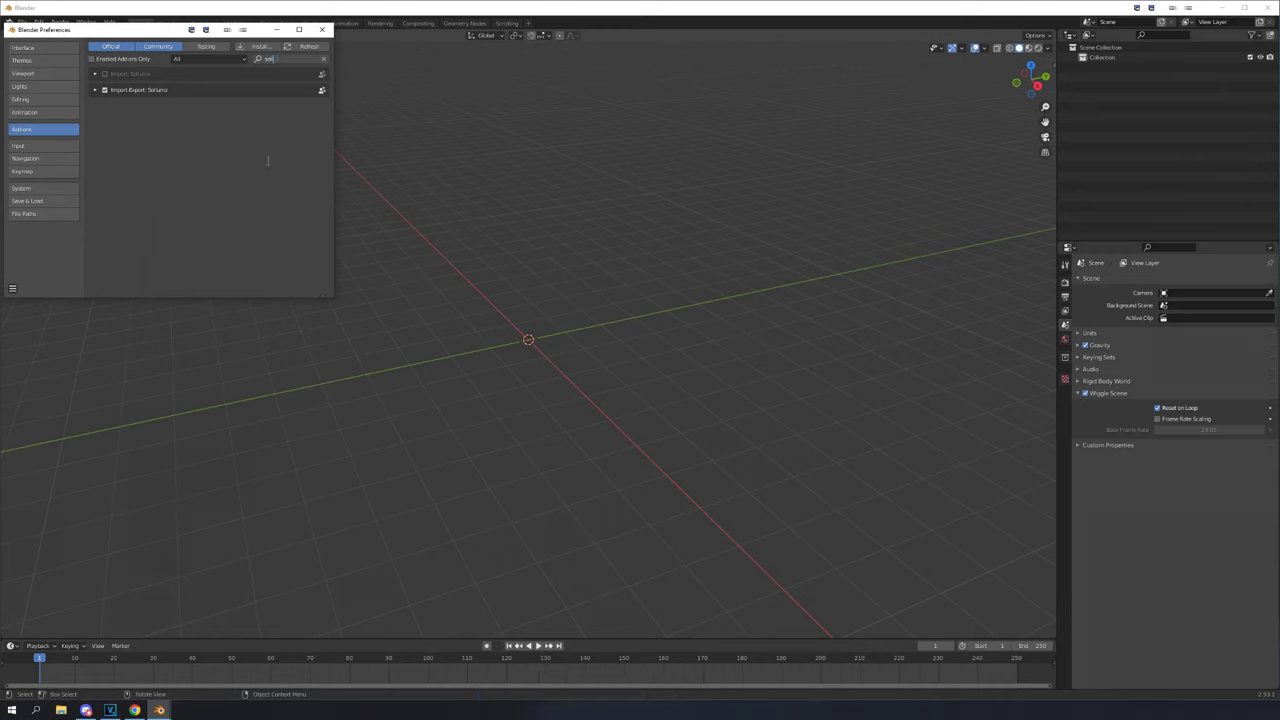
key("Return")
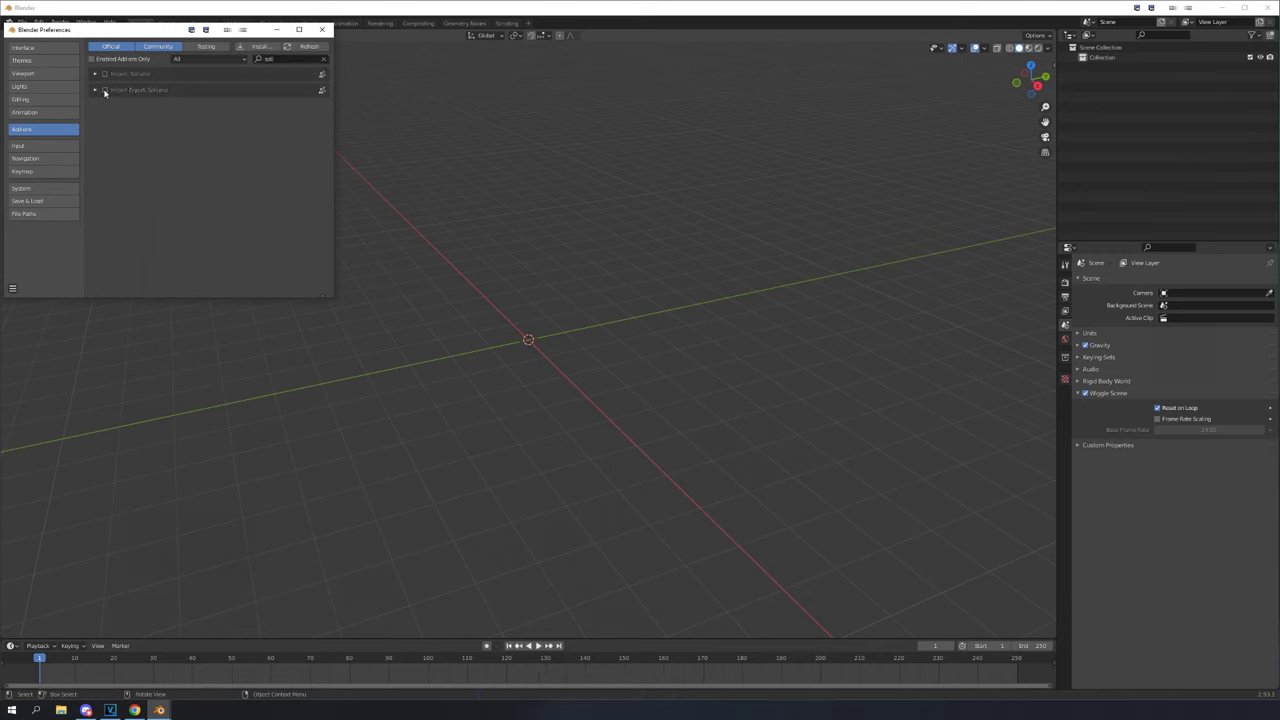
left_click(13, 290)
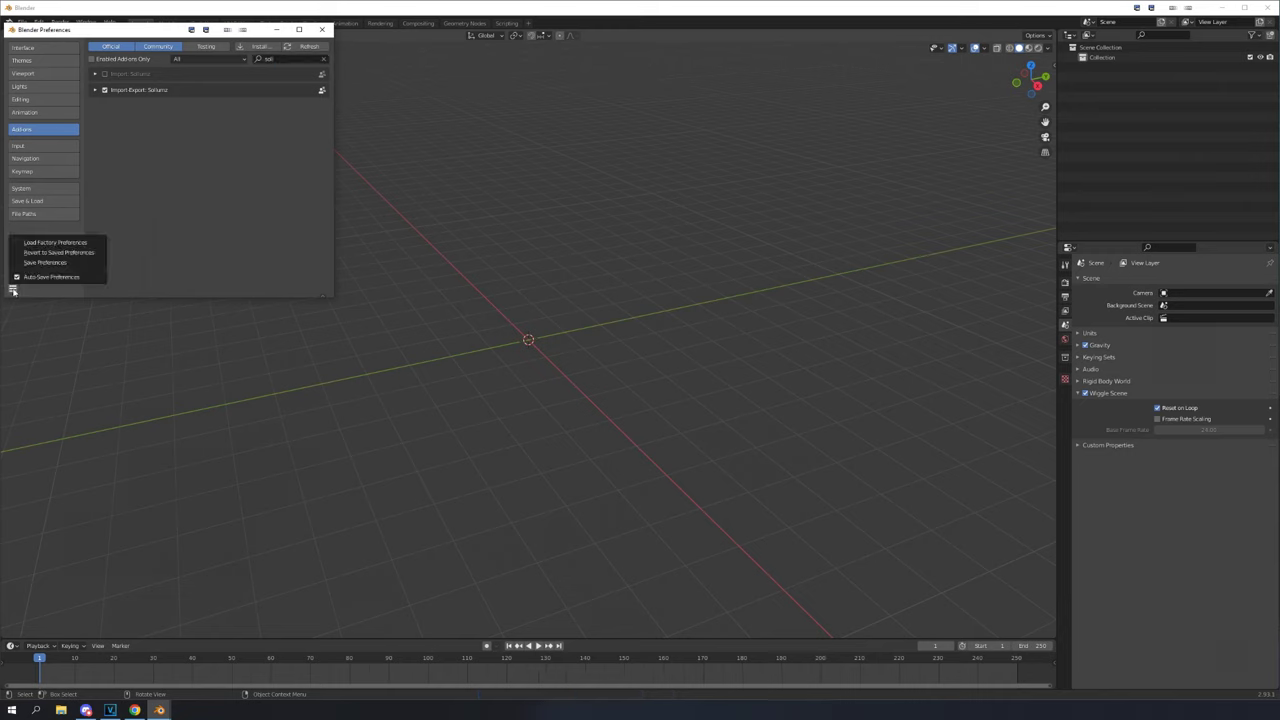
left_click(44, 263)
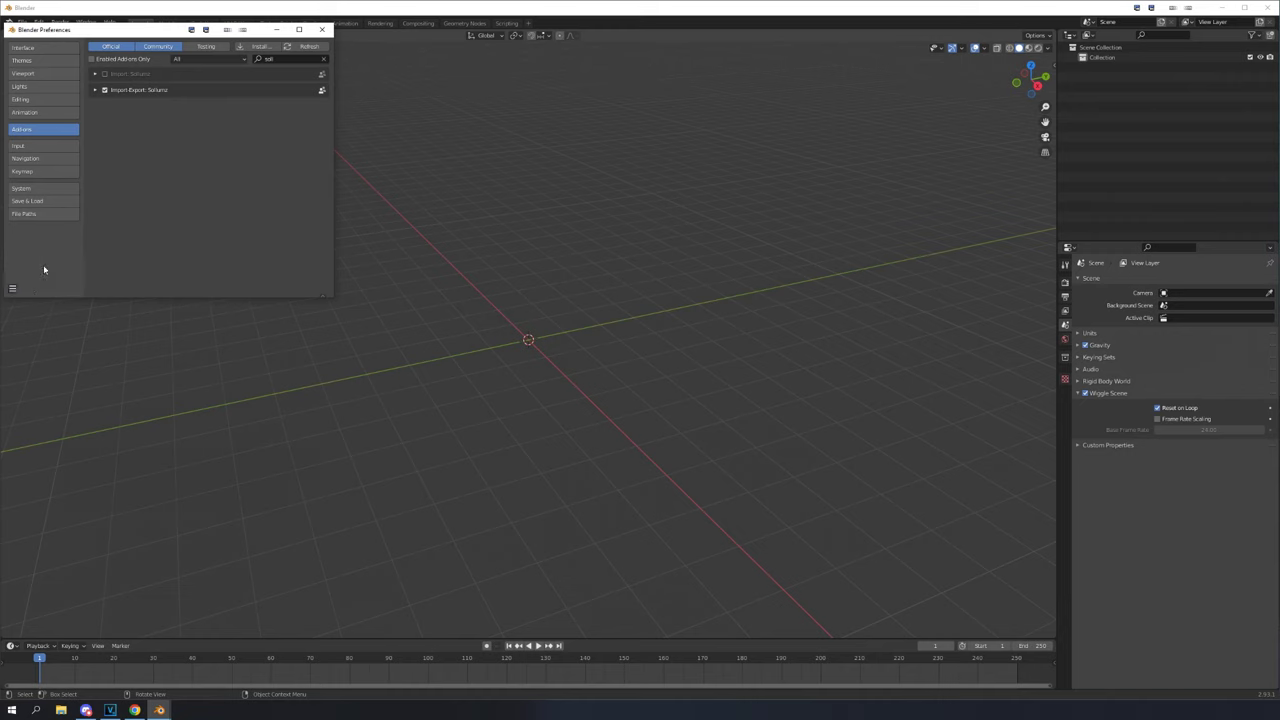
left_click(323, 31)
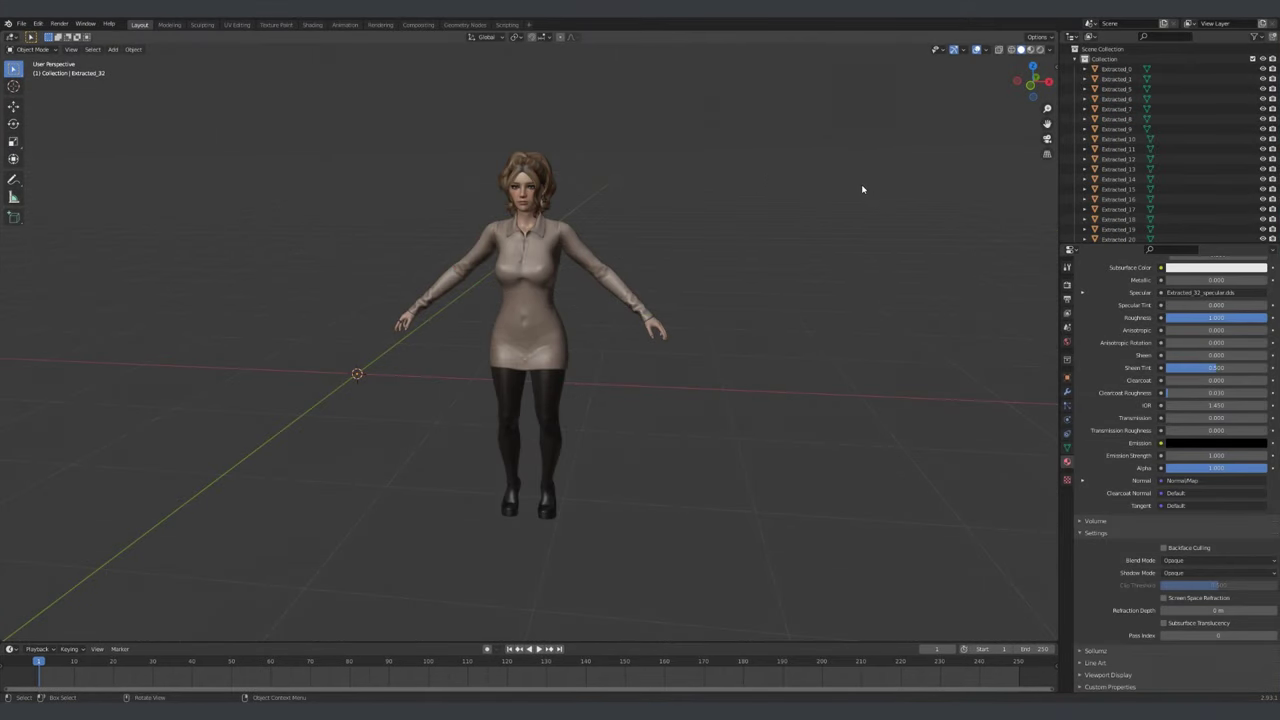
Zoom in and orbit the viewport slightly around the character
scroll(835, 196, "up", 3)
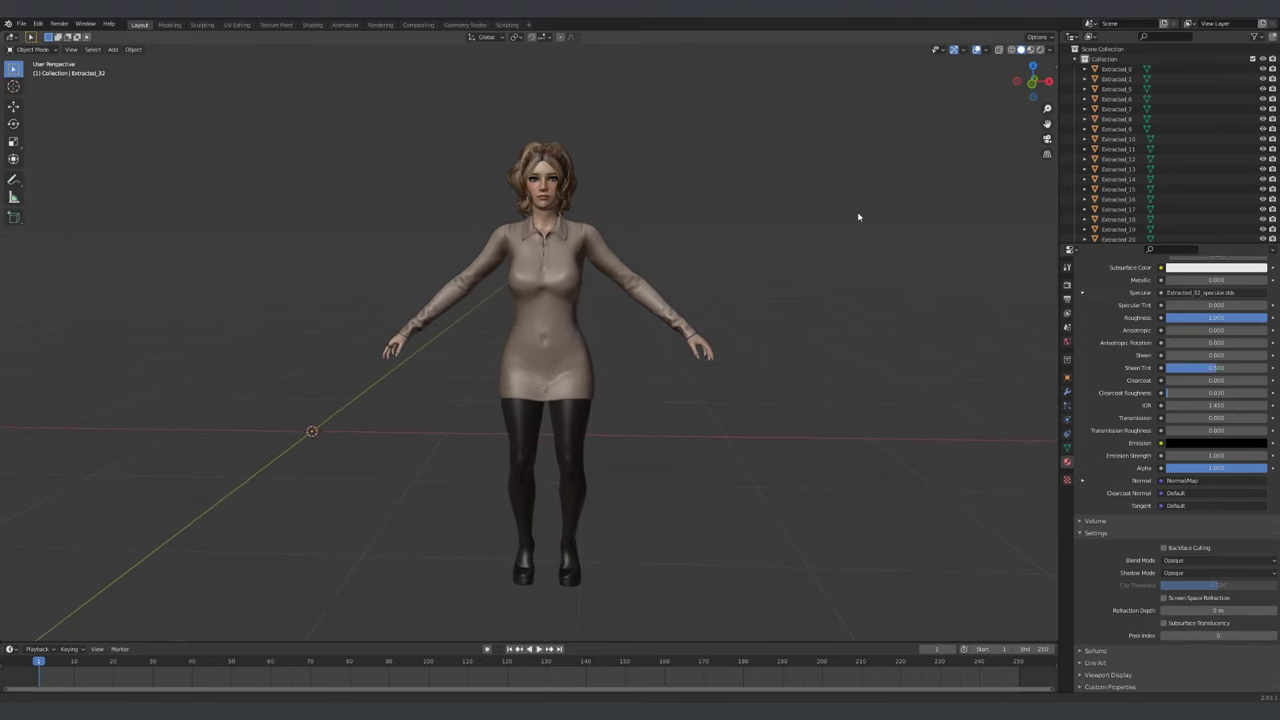
middle_click_drag(852, 206, 878, 250)
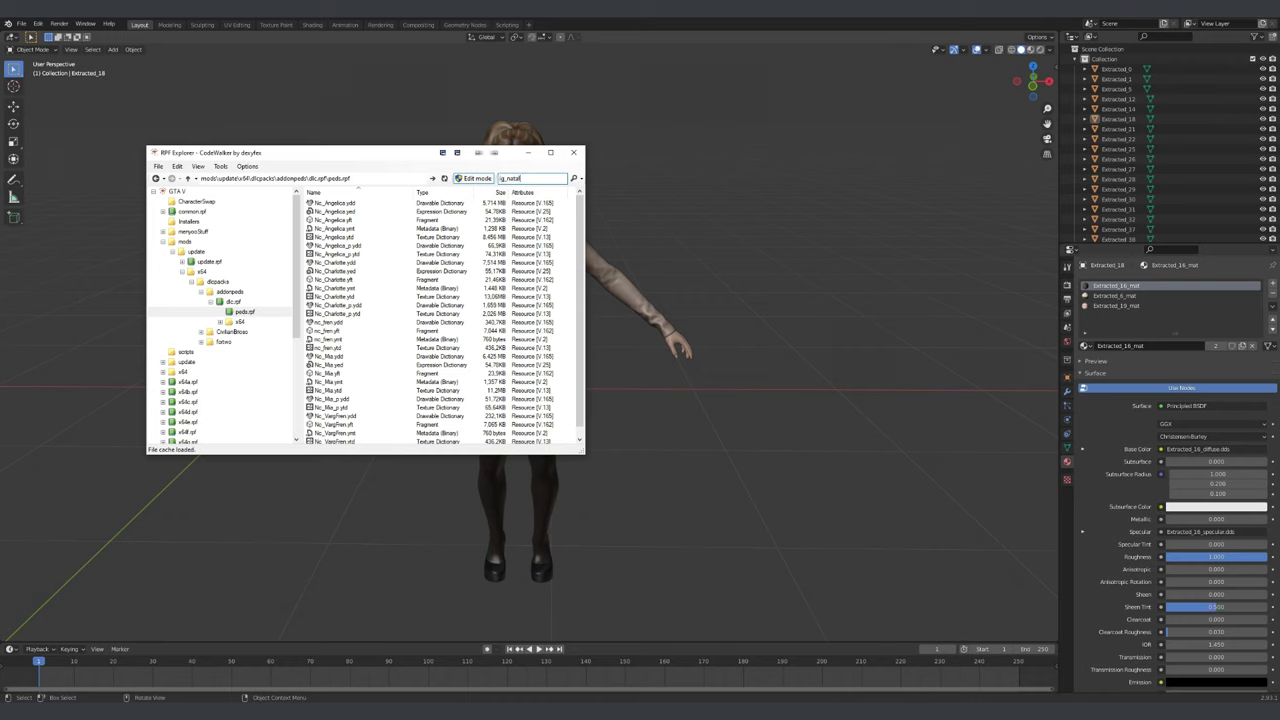
Search for 'ig_natalia', export ig_natalia.yft as XML, and close RPF Explorer
type("ia")
key("Return")
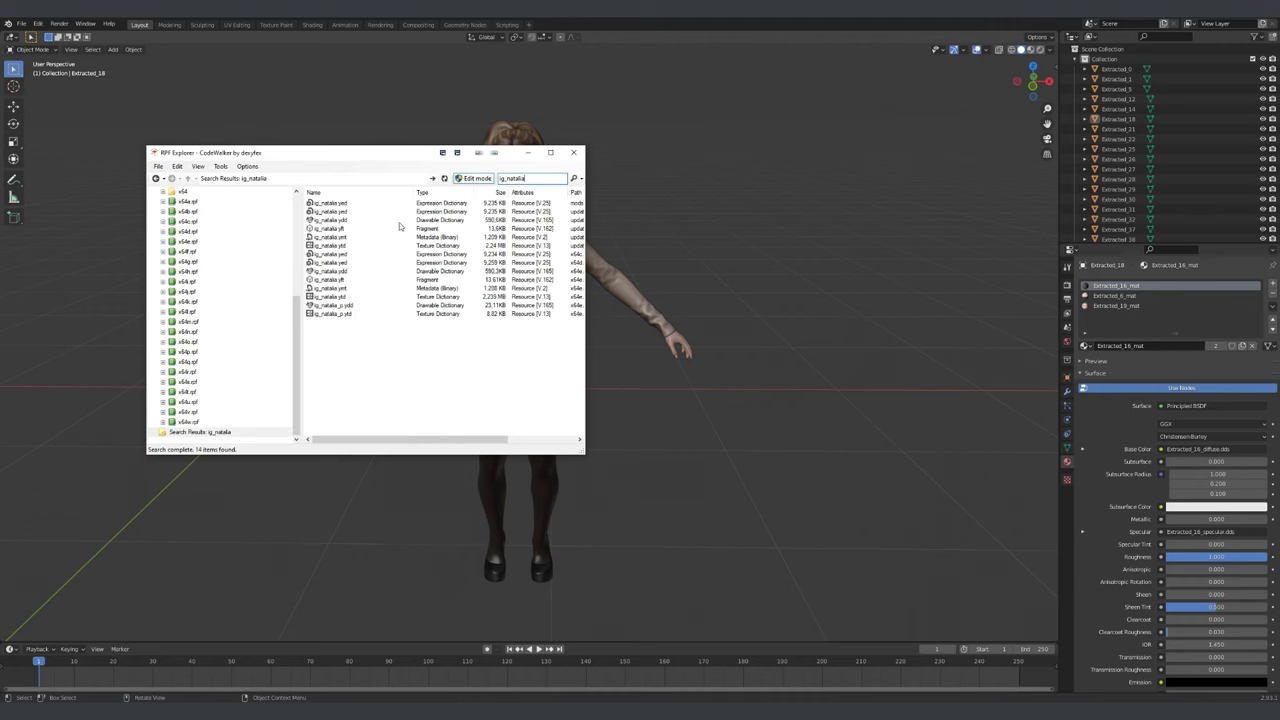
right_click(341, 280)
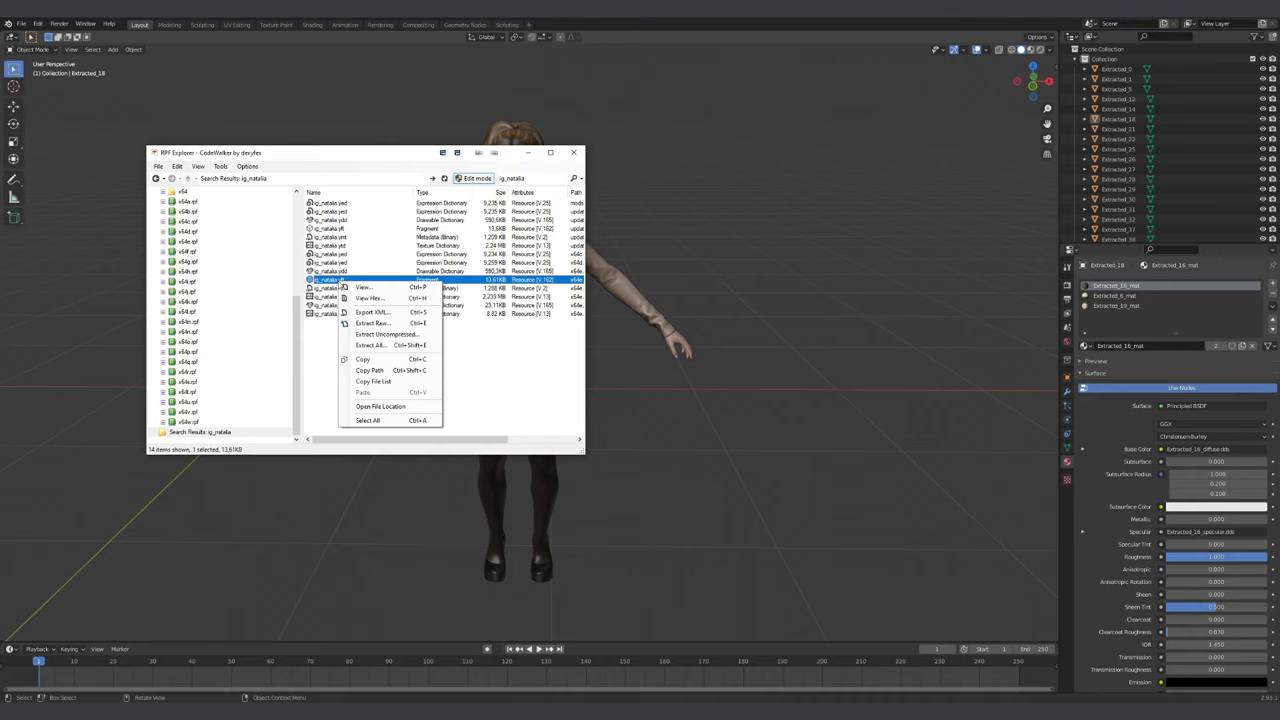
left_click(372, 312)
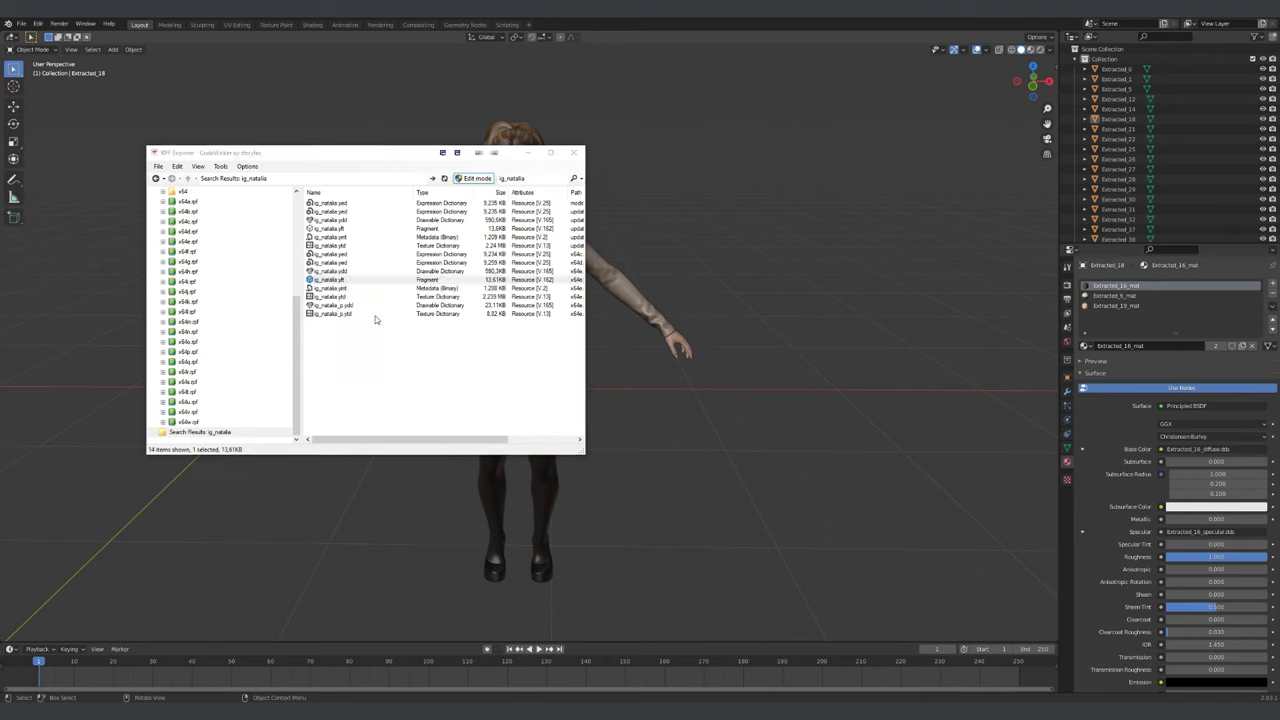
left_click(1097, 367)
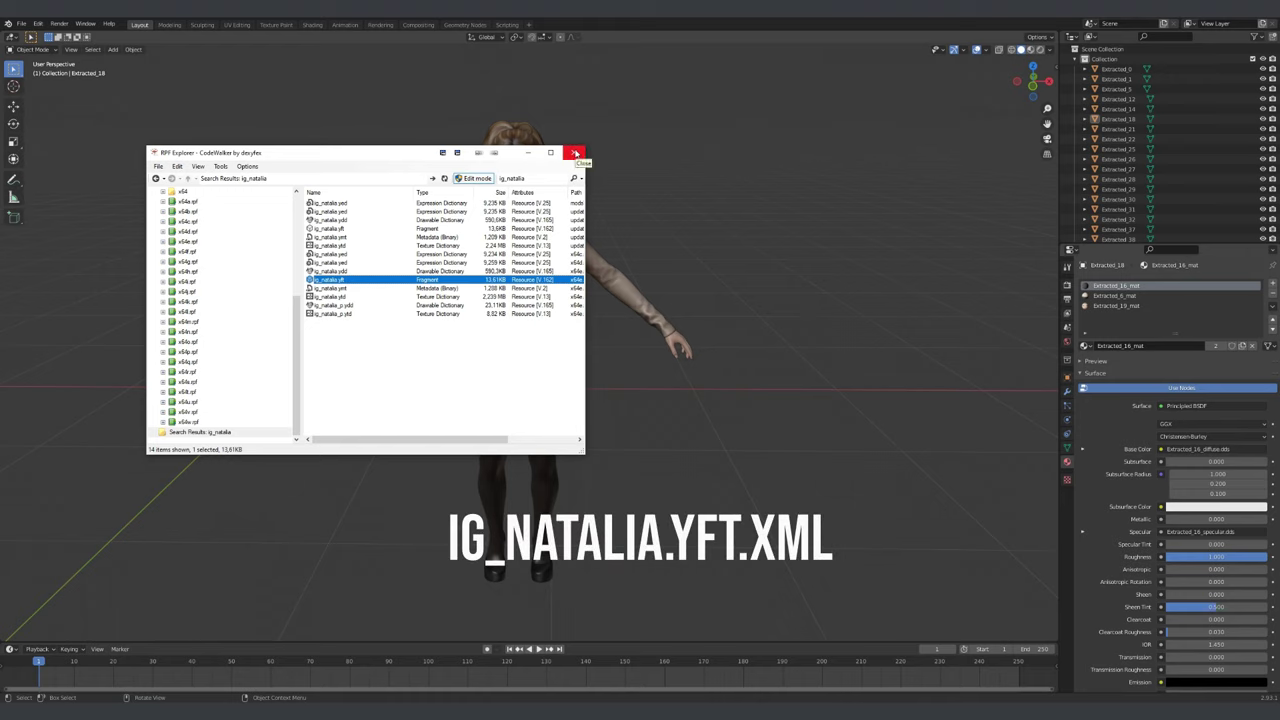
left_click(573, 152)
Import ig_natalia.yft.xml as a CodeWalker XML file
left_click(21, 23)
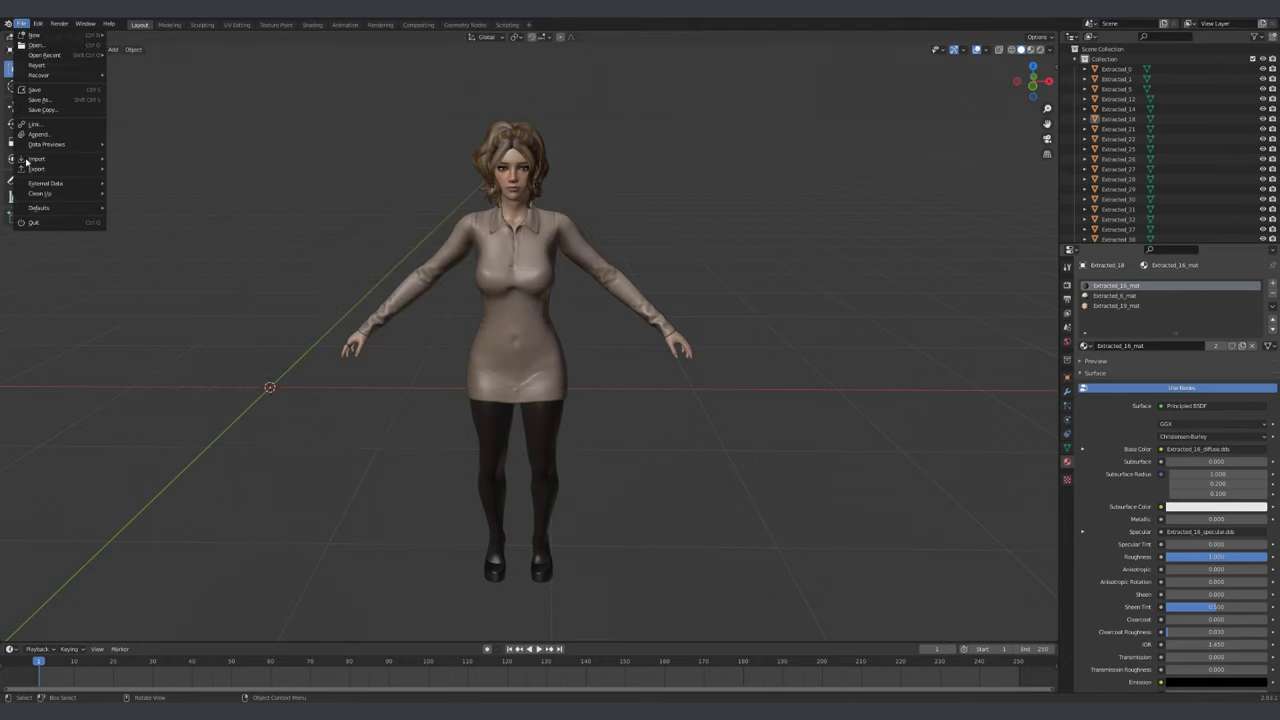
mouse_move(28, 159)
left_click(200, 281)
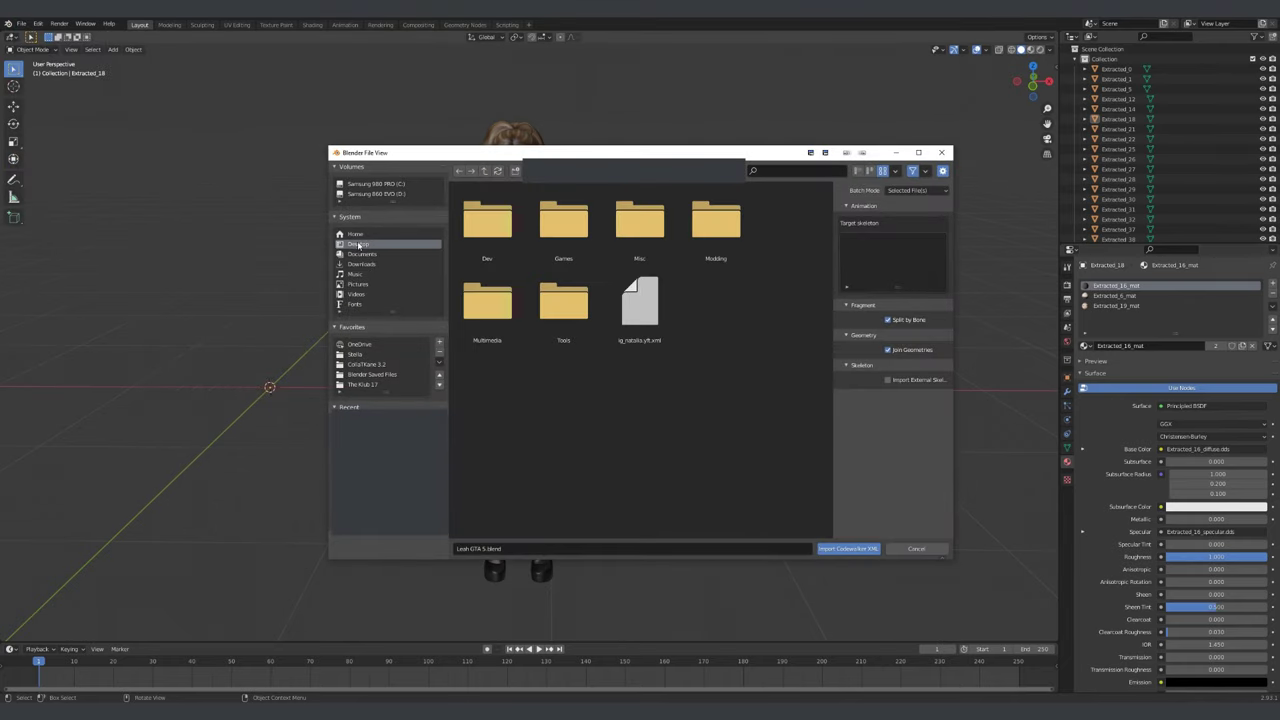
left_click(632, 316)
double_click(634, 318)
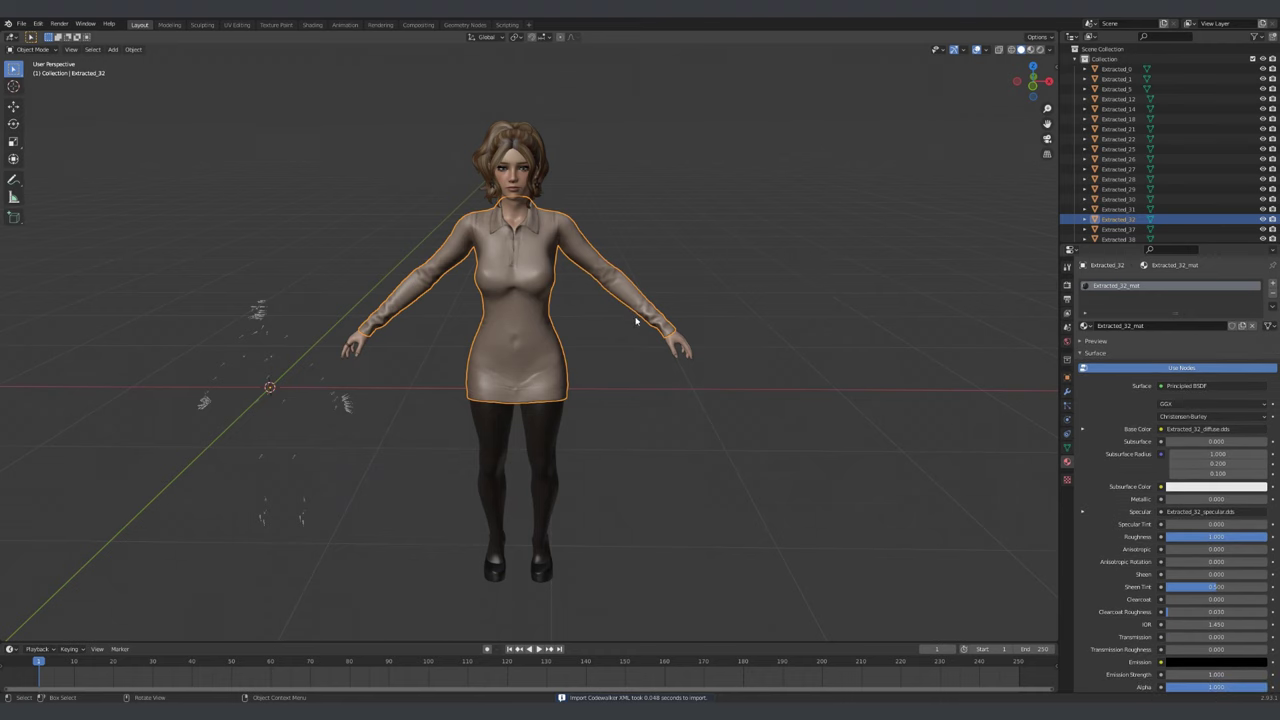
Orbit to the imported model and expand the skel armature's Viewport Display settings
scroll(657, 386, "down", 4)
middle_click_drag(657, 386, 429, 420)
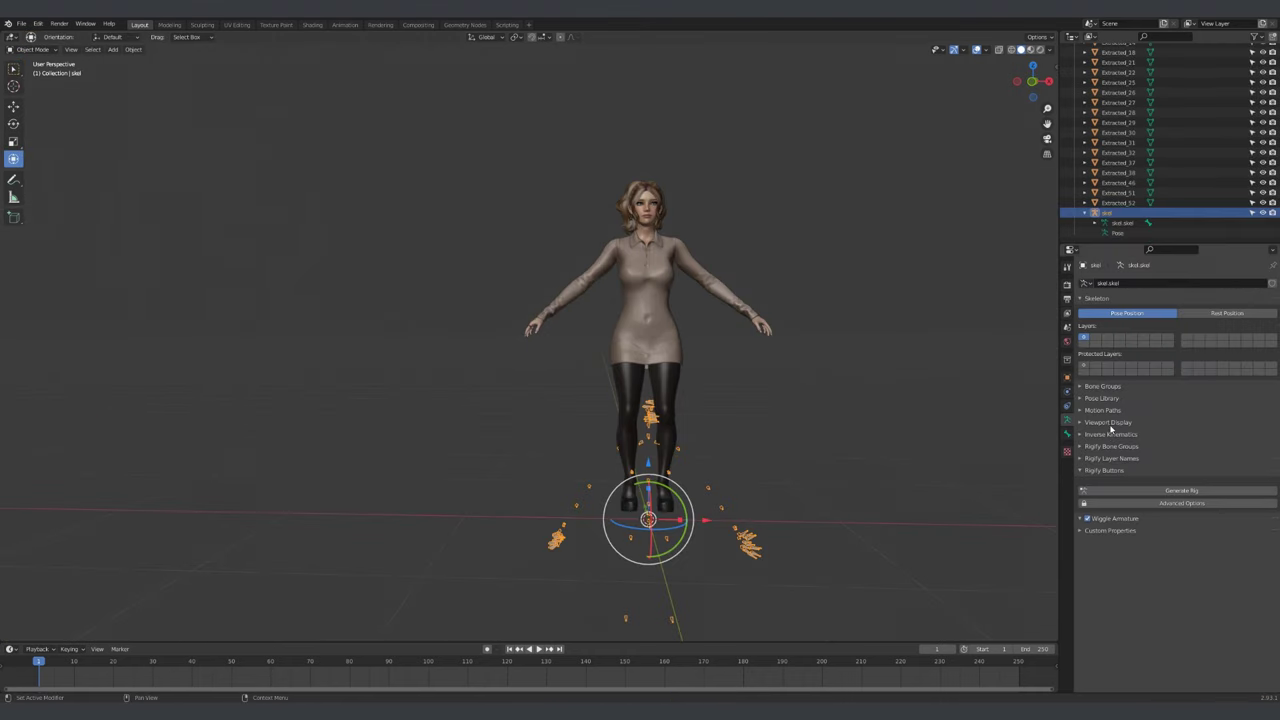
left_click(1108, 423)
left_click(895, 432)
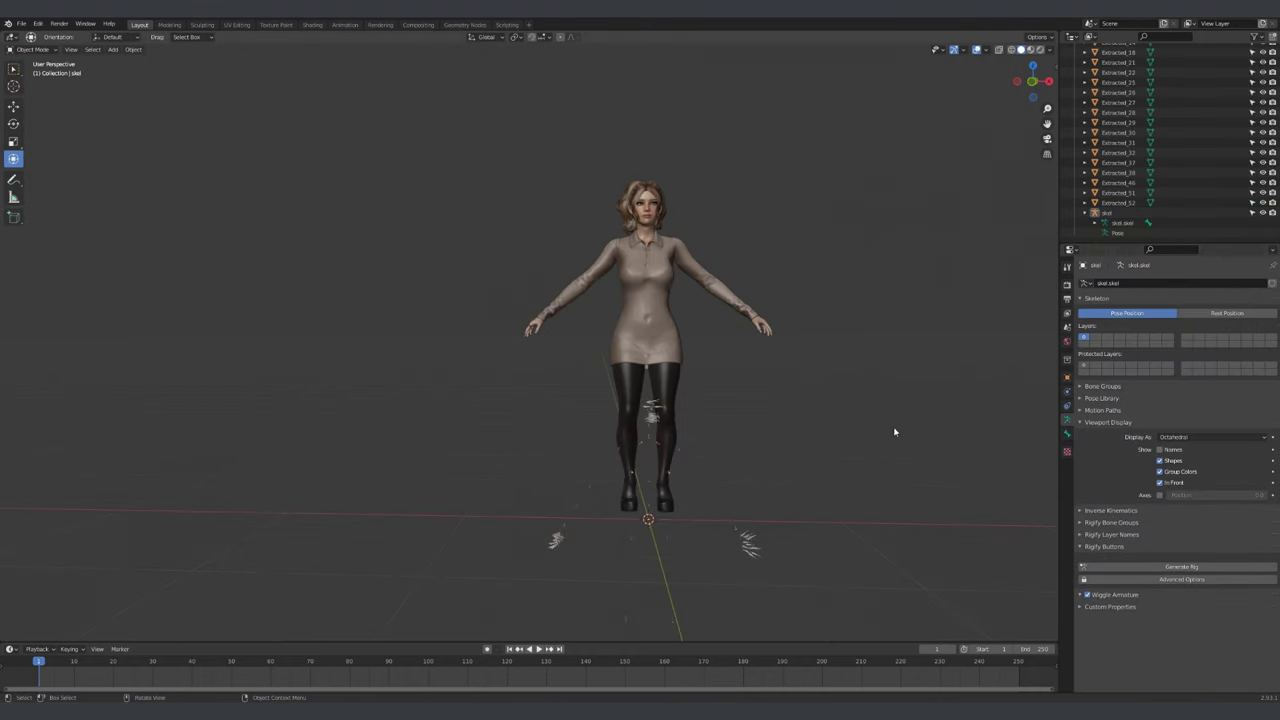
Select all Extracted meshes and move the model lower in front view
key("a")
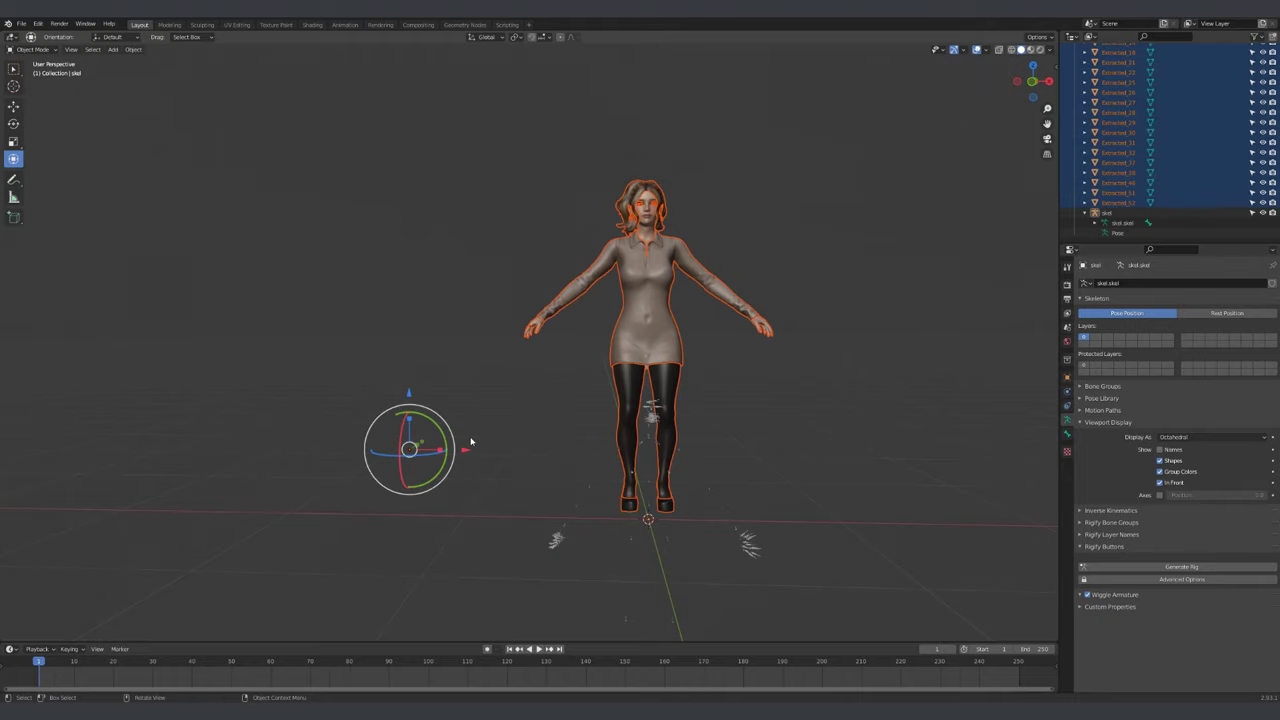
key("KP_1")
middle_click_drag(453, 458, 460, 374, "shift")
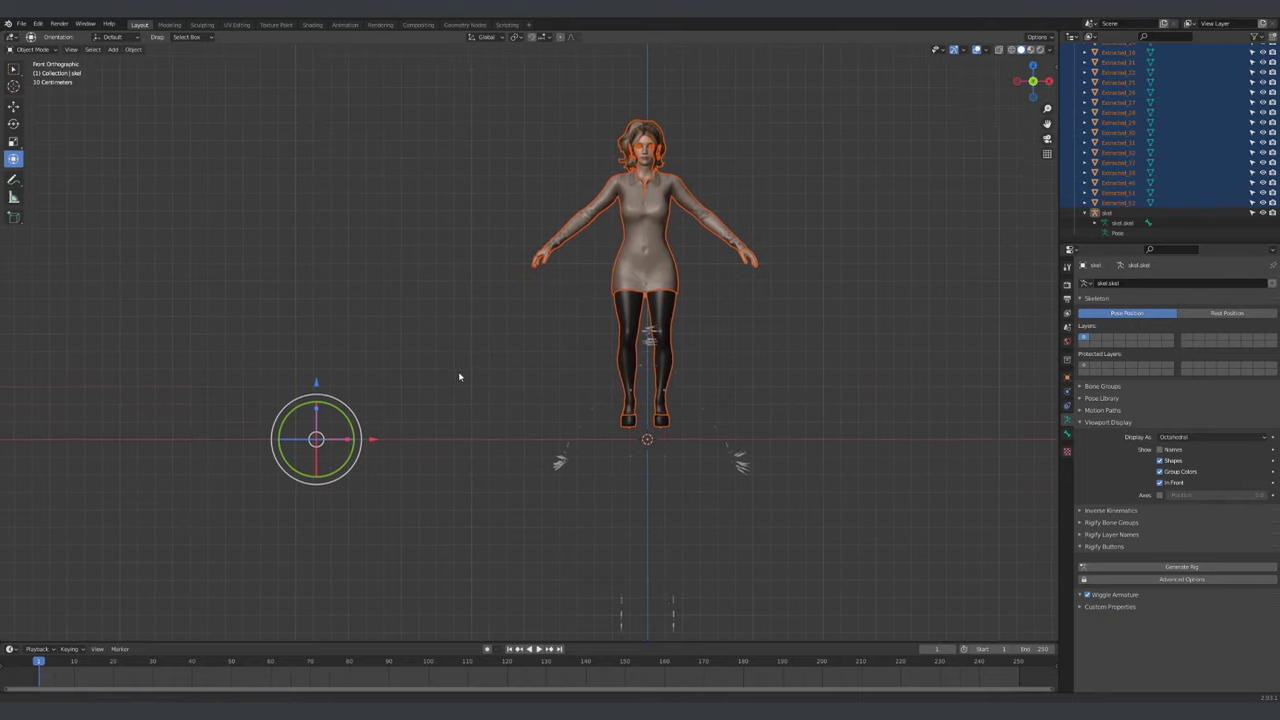
scroll(450, 350, "up", 2)
key("g")
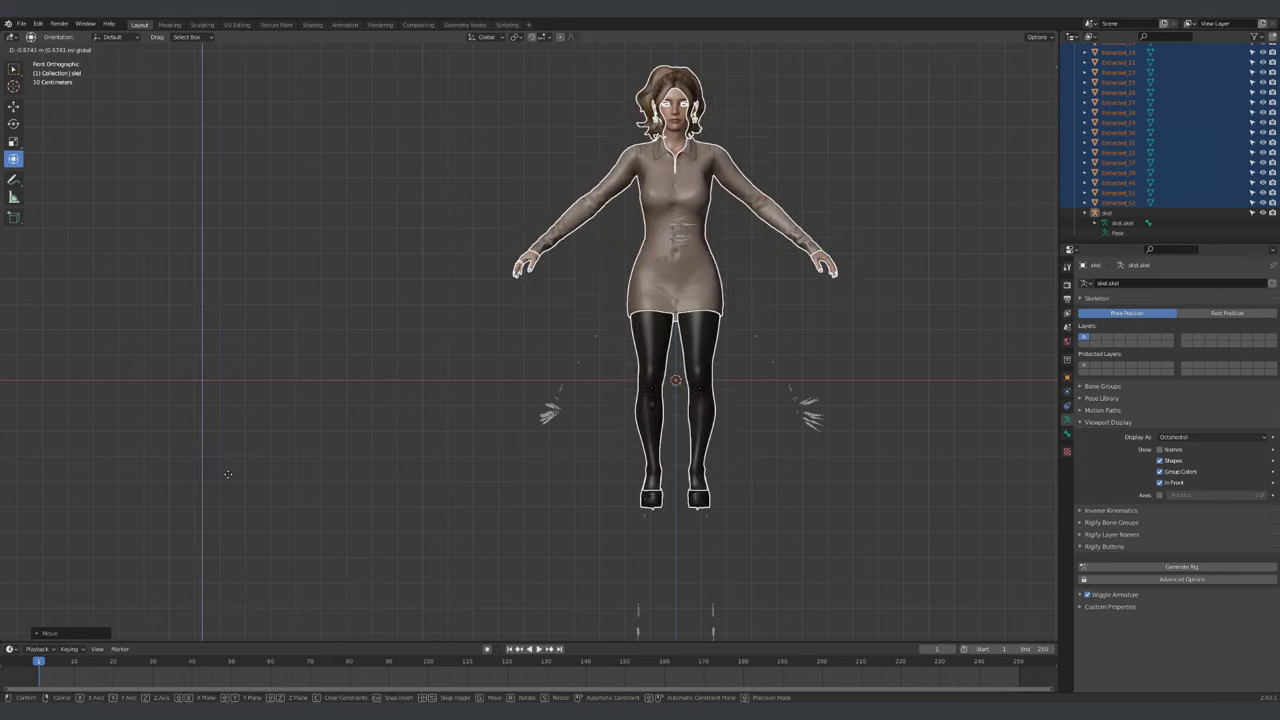
left_click(285, 556)
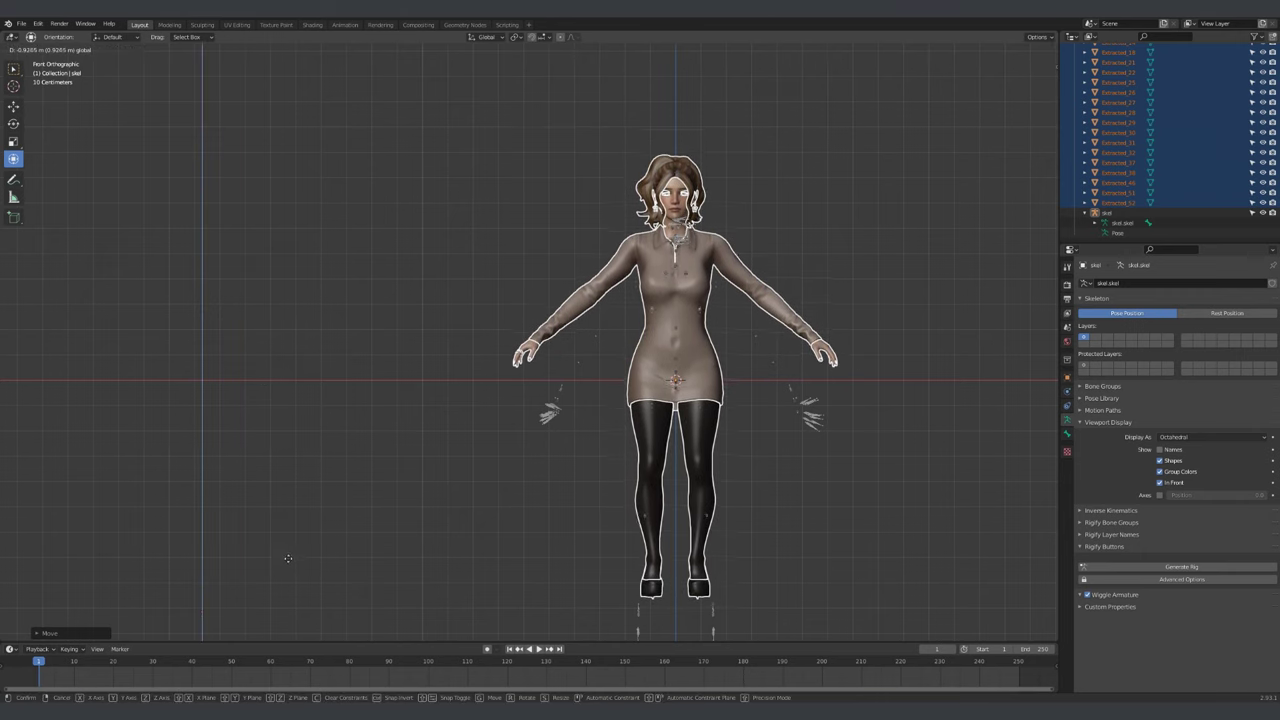
Display the skel armature's bones as Stick and enter its Edit Mode
scroll(610, 360, "up", 3)
left_click(870, 330)
scroll(870, 330, "up", 4)
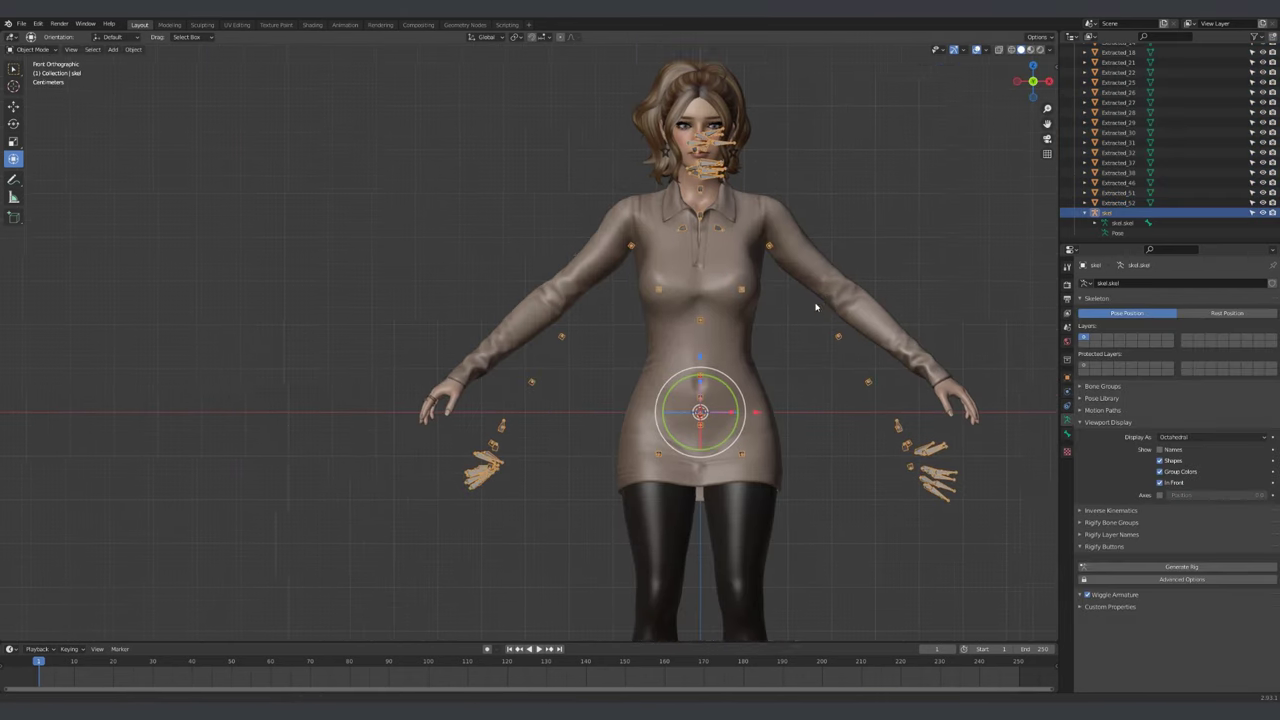
left_click(1190, 437)
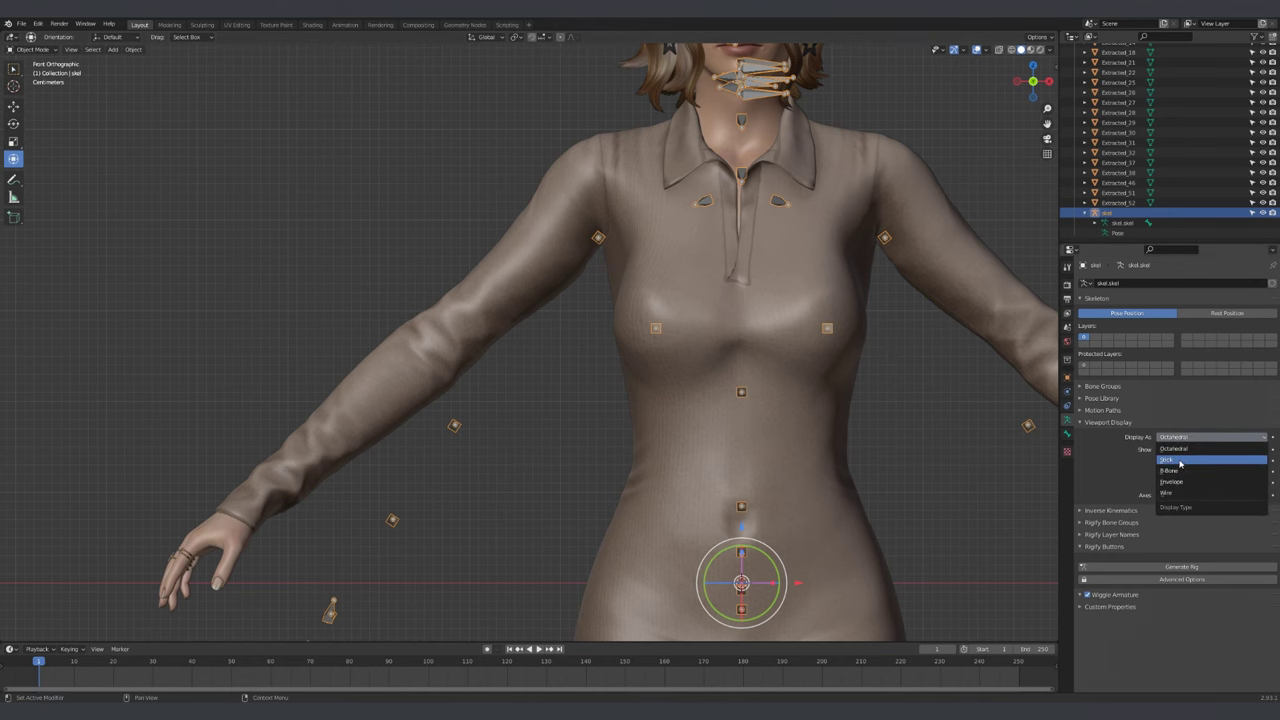
left_click(1166, 459)
scroll(850, 320, "down", 1)
scroll(824, 258, "up", 4)
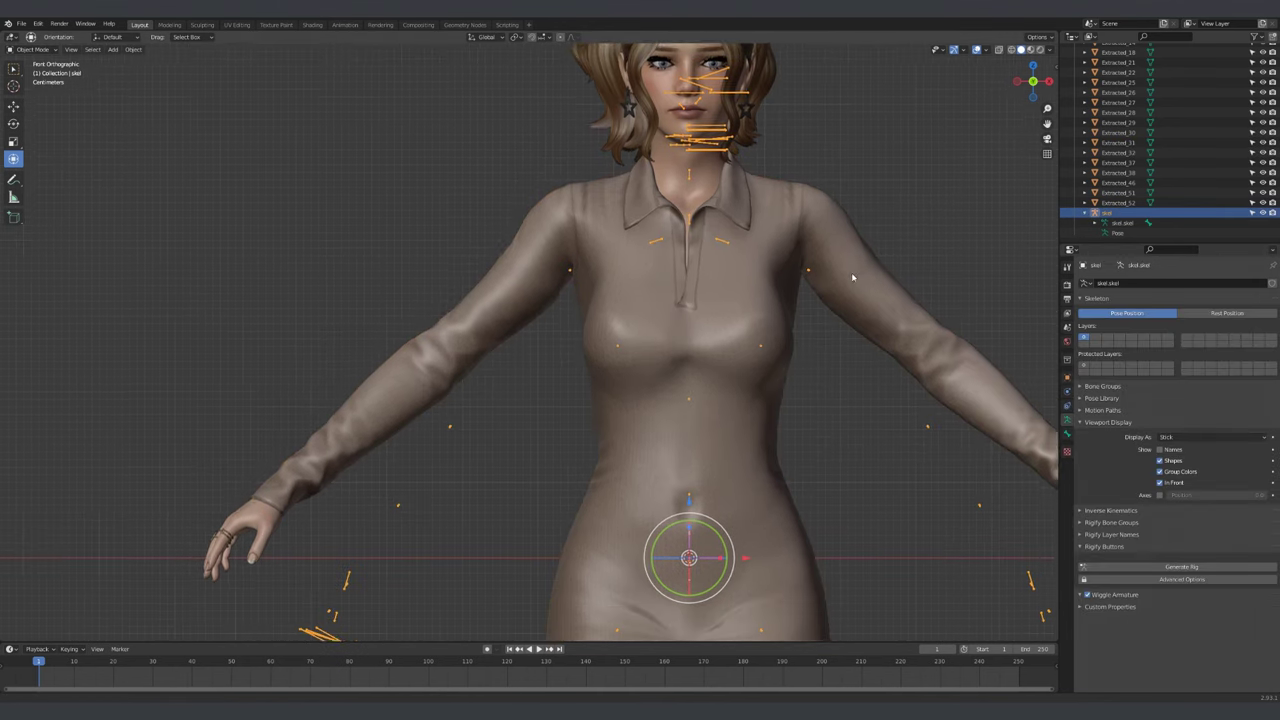
key("Tab")
scroll(665, 325, "down", 3)
key("shift+space")
Raise the neck bones straight up along Z
key("t")
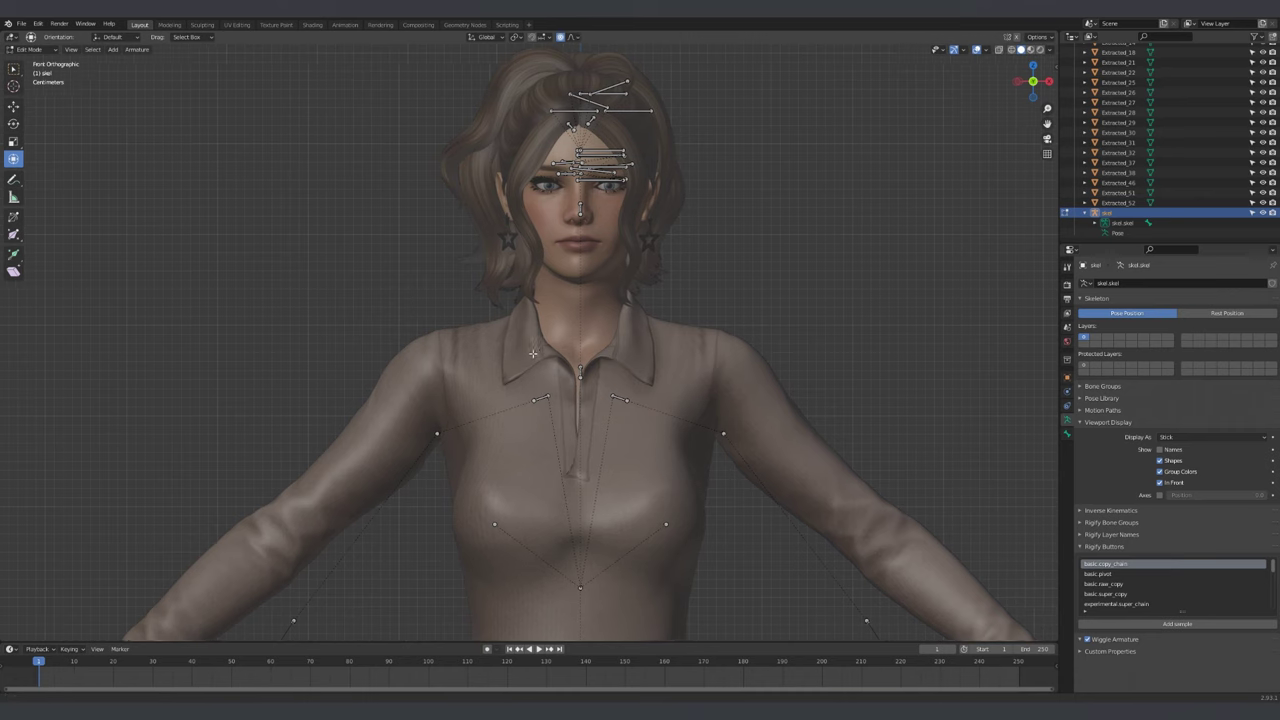
scroll(563, 385, "up", 3)
left_click(563, 385)
key("g")
key("z")
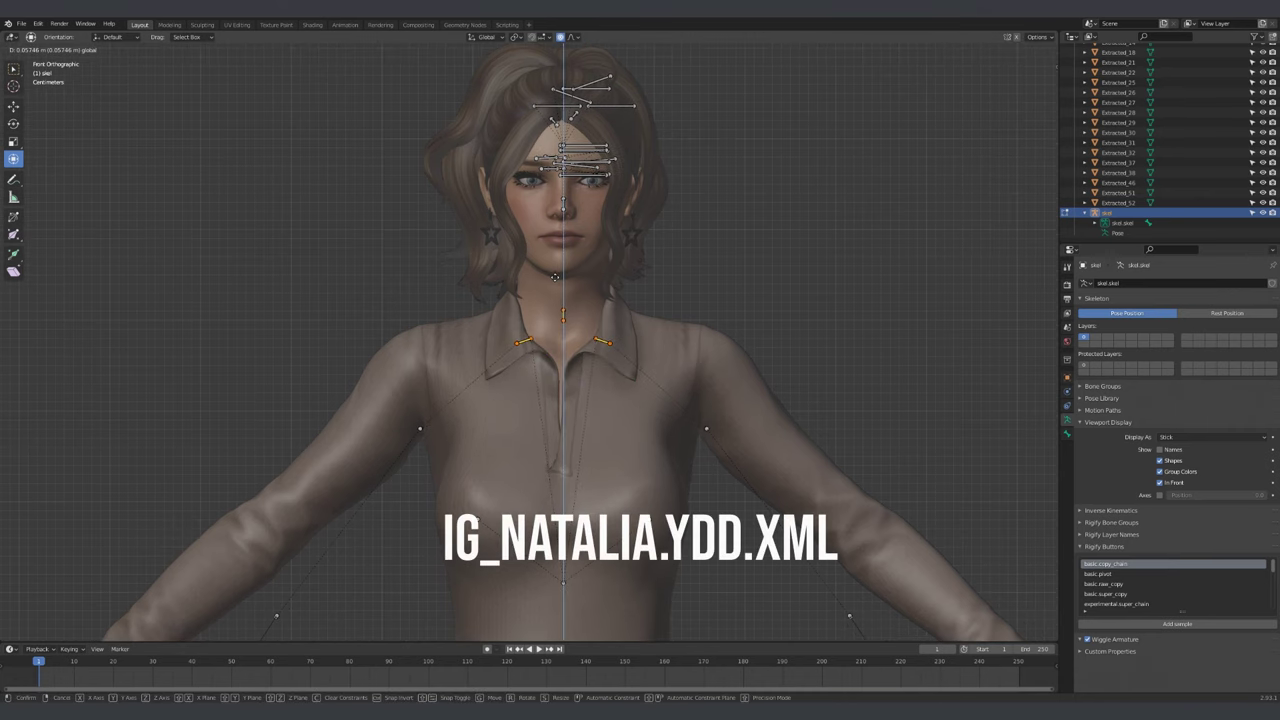
left_click(555, 277)
Raise both shoulder joints along Z
left_click(706, 428)
left_click(420, 428, "shift")
key("g")
key("z")
left_click(566, 305)
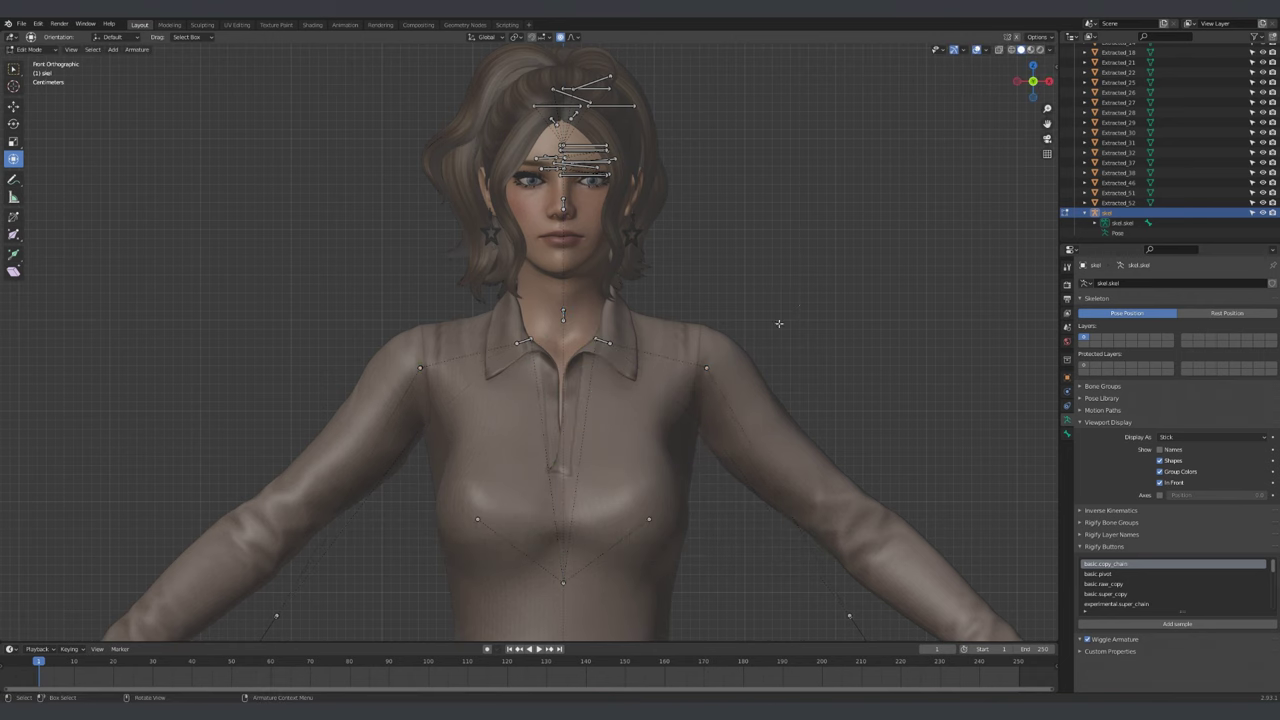
Select both elbow joints and begin moving them
scroll(704, 352, "down", 3)
left_click(745, 441)
left_click(347, 441, "shift")
key("g")
scroll(805, 298, "down", 3)
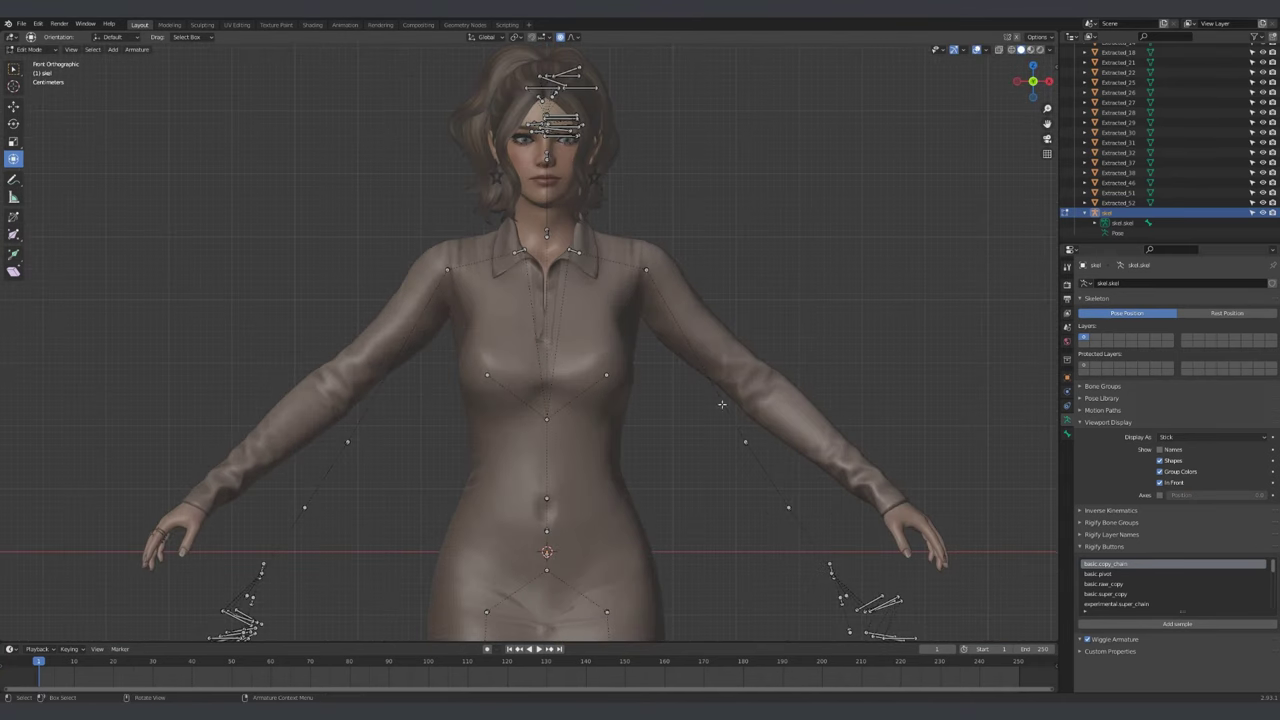
left_click(745, 441)
Raise both elbow joints along Z
left_click(347, 441, "shift")
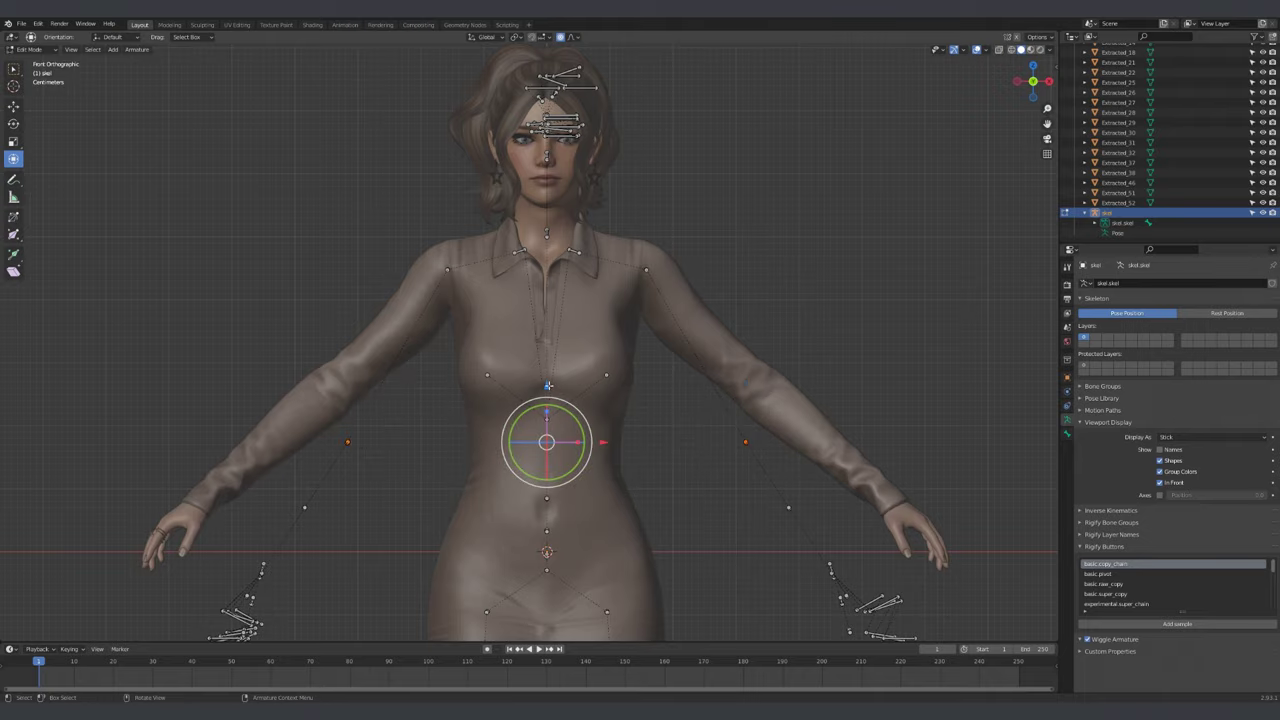
key("g")
key("z")
left_click(540, 316)
Orbit to the side of the torso and select the SPR_L_Breast bone
key("Tab")
scroll(560, 350, "up", 3)
middle_click_drag(560, 350, 330, 420)
left_click(674, 409)
scroll(674, 409, "up", 4)
key("KP_3")
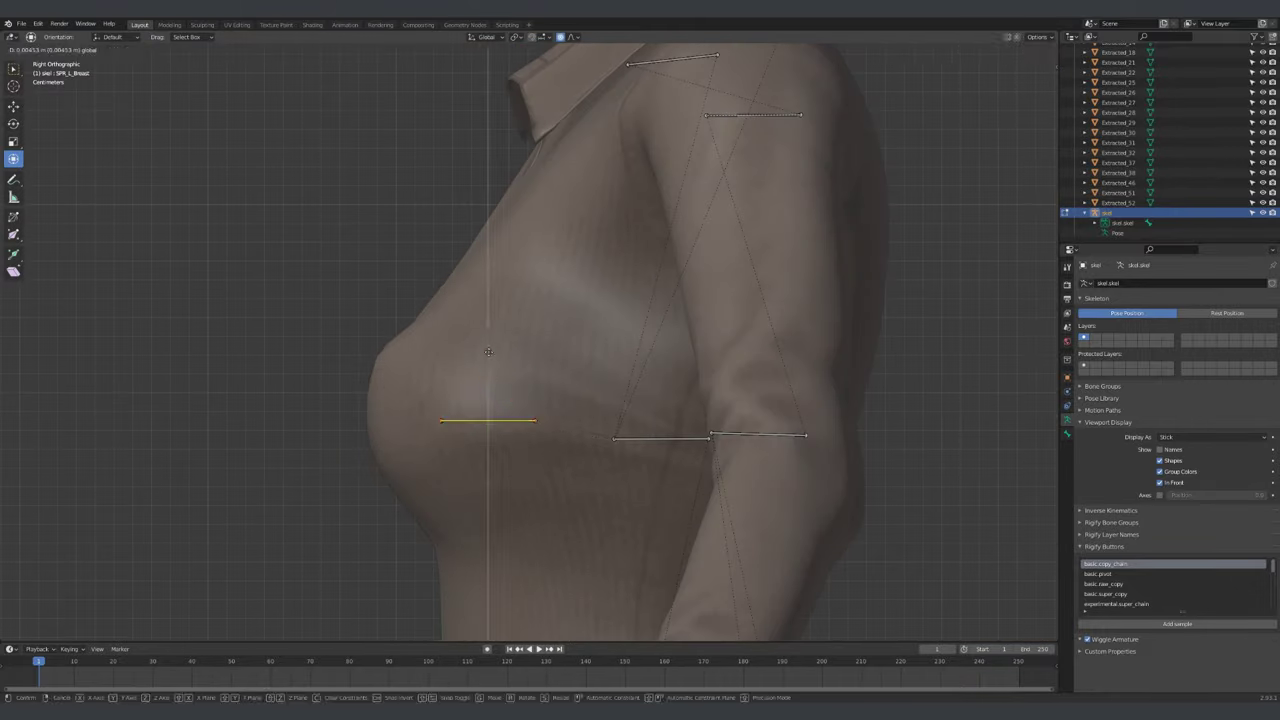
middle_click_drag(560, 350, 640, 330)
scroll(560, 350, "down", 3)
Check the neck bone in a wireframe right-side view, then return to solid front view
key("KP_3")
key("shift+z")
left_click(544, 207)
key("KP_1")
key("shift+z")
scroll(544, 300, "down", 4)
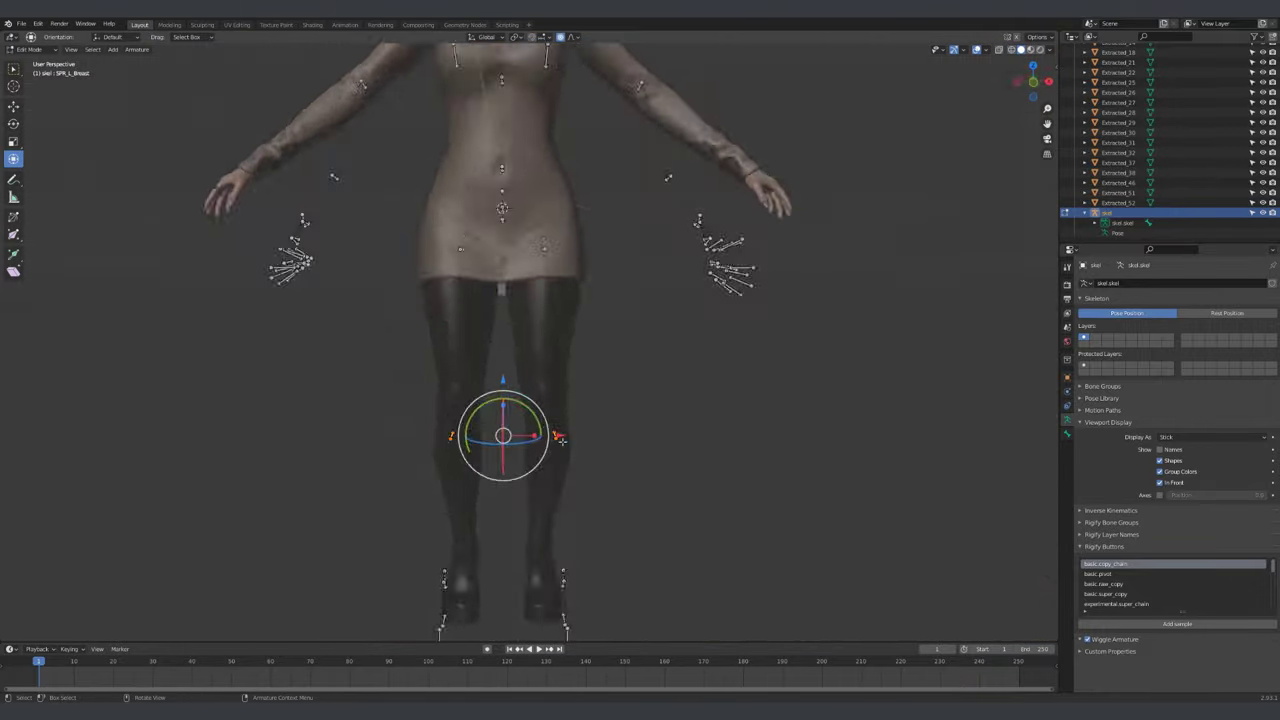
Move and rotate the foot bones to follow the boot in right-side view
key("KP_3")
scroll(515, 388, "up", 3)
key("g")
left_click(515, 388)
scroll(515, 388, "up", 3)
left_click(391, 449)
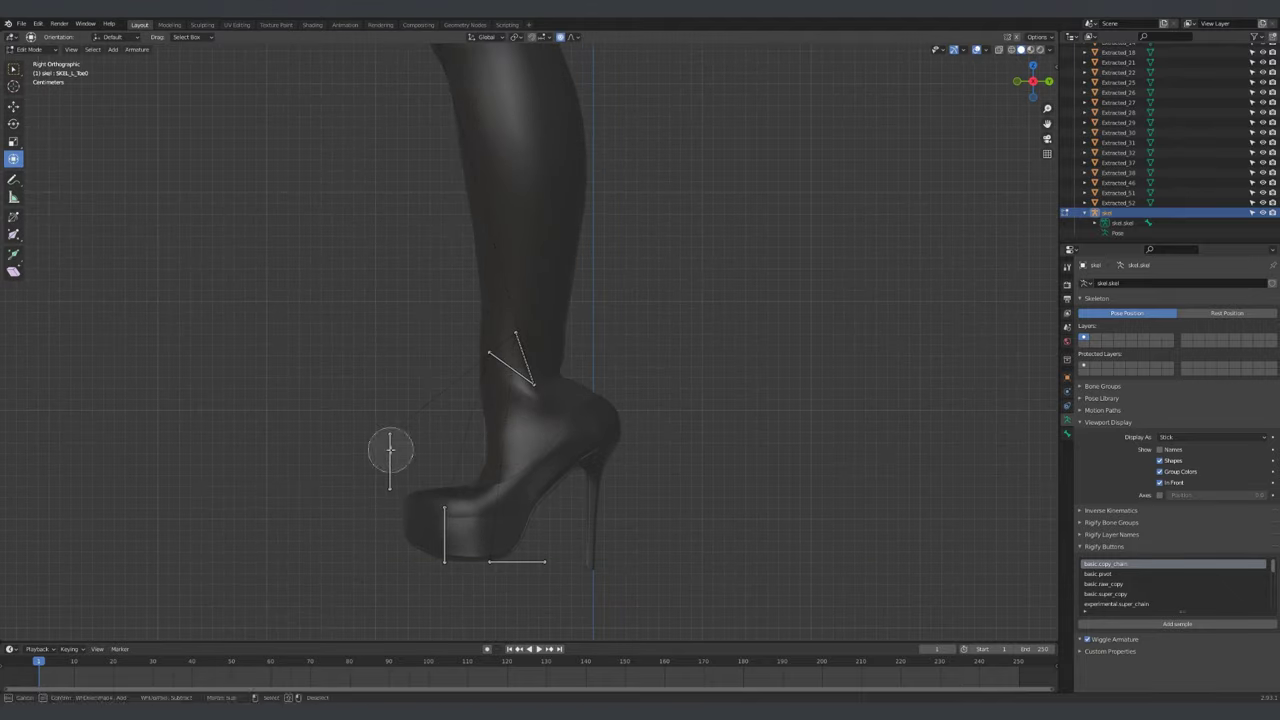
left_click_drag(425, 472, 428, 493)
scroll(638, 383, "down", 2)
left_click(638, 383)
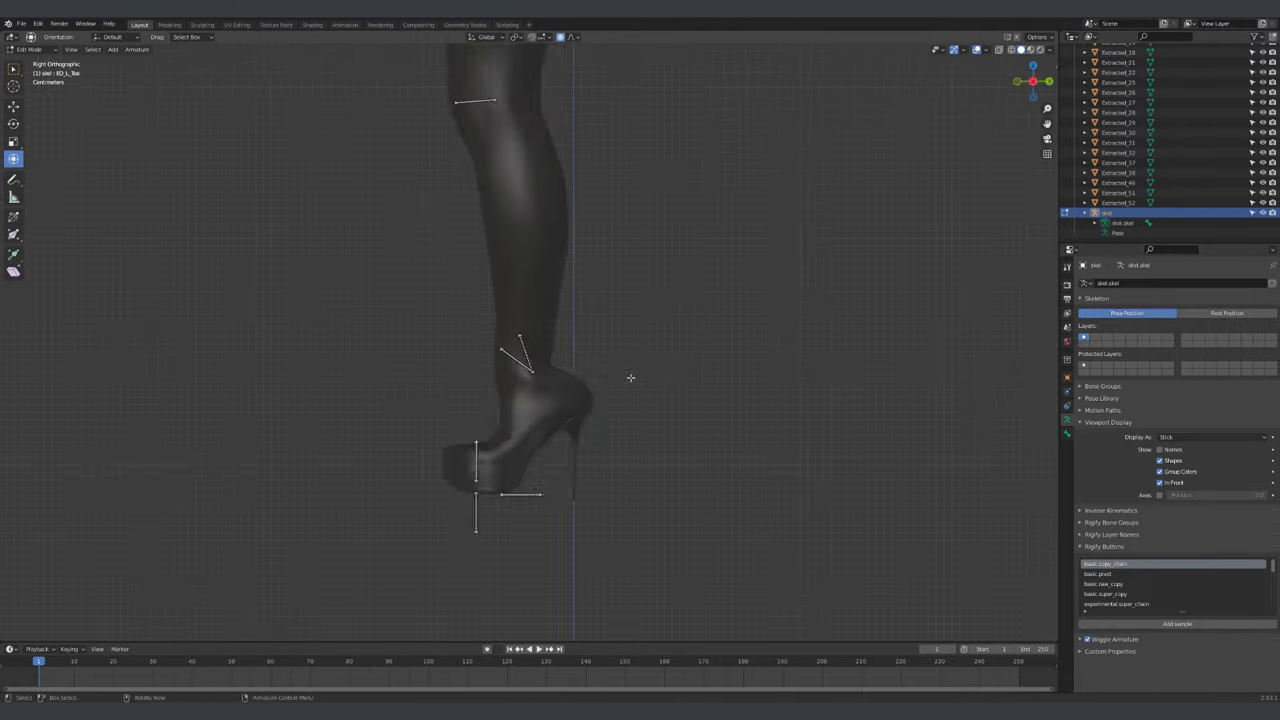
Pan up to the right arm and select the hand bones
middle_click_drag(659, 297, 640, 690, "shift")
scroll(300, 110, "up", 2)
middle_click_drag(600, 400, 420, 300, "shift")
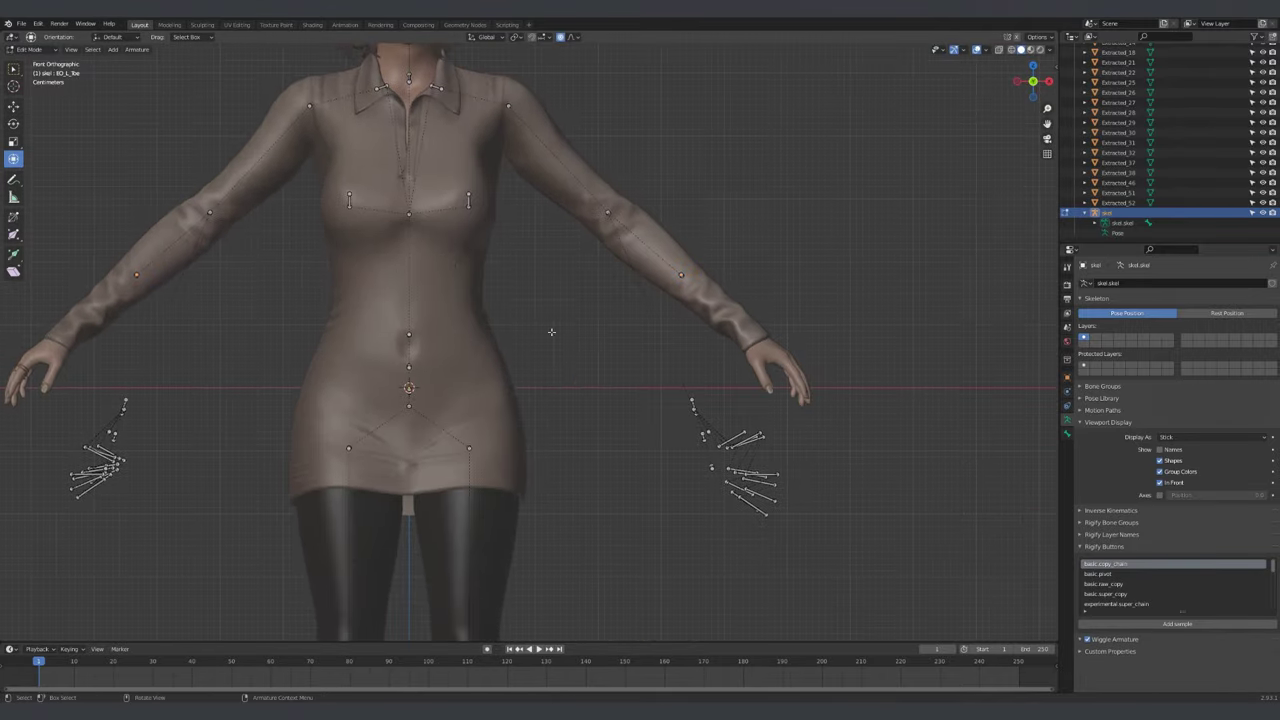
scroll(587, 497, "up", 2)
left_click(587, 497)
middle_click_drag(587, 497, 540, 470)
scroll(560, 450, "up", 2)
scroll(560, 450, "down", 5)
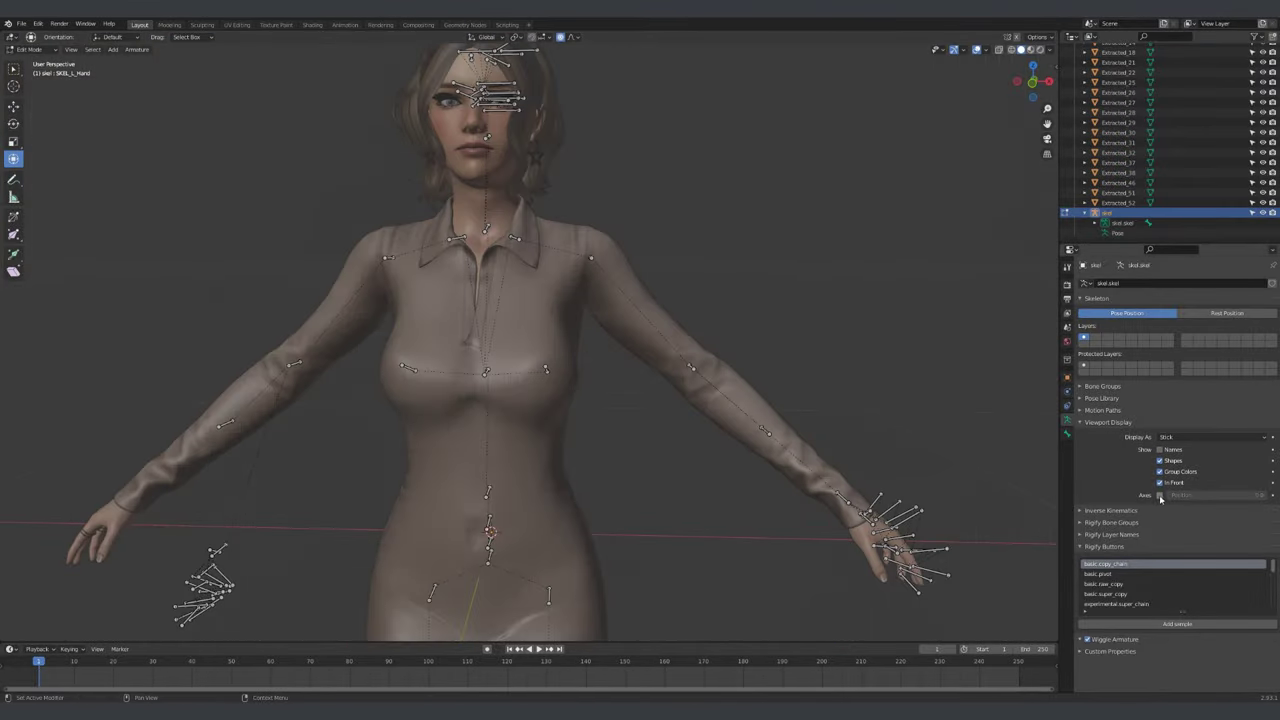
Paint-select bones with C and check the rig from front, top and side views
mouse_move(769, 192)
middle_mouse_down()
mouse_move(634, 229)
mouse_move(623, 237)
mouse_move(686, 237)
mouse_move(613, 284)
middle_mouse_up()
key("c")
key("c")
mouse_move(303, 263)
middle_mouse_down()
mouse_move(405, 293)
mouse_move(480, 252)
middle_mouse_up()
scroll(470, 250, "up", 4)
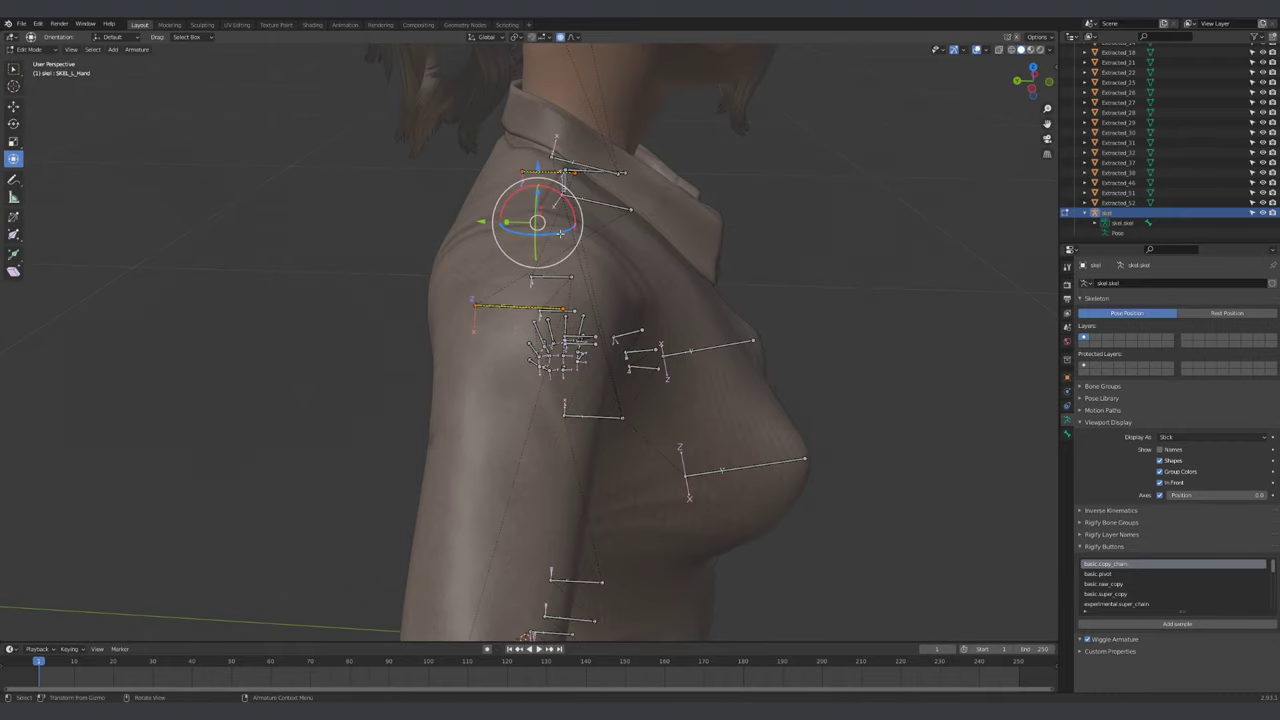
key("KP_1")
key("KP_7")
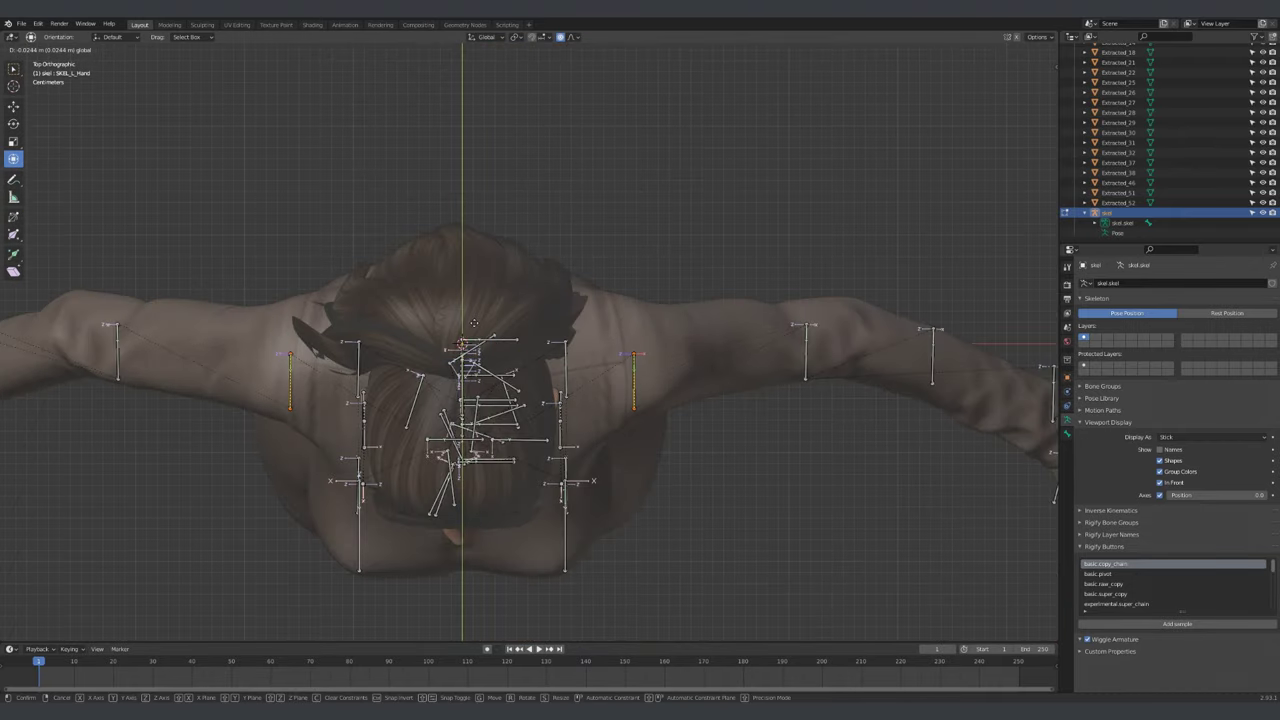
key("KP_1")
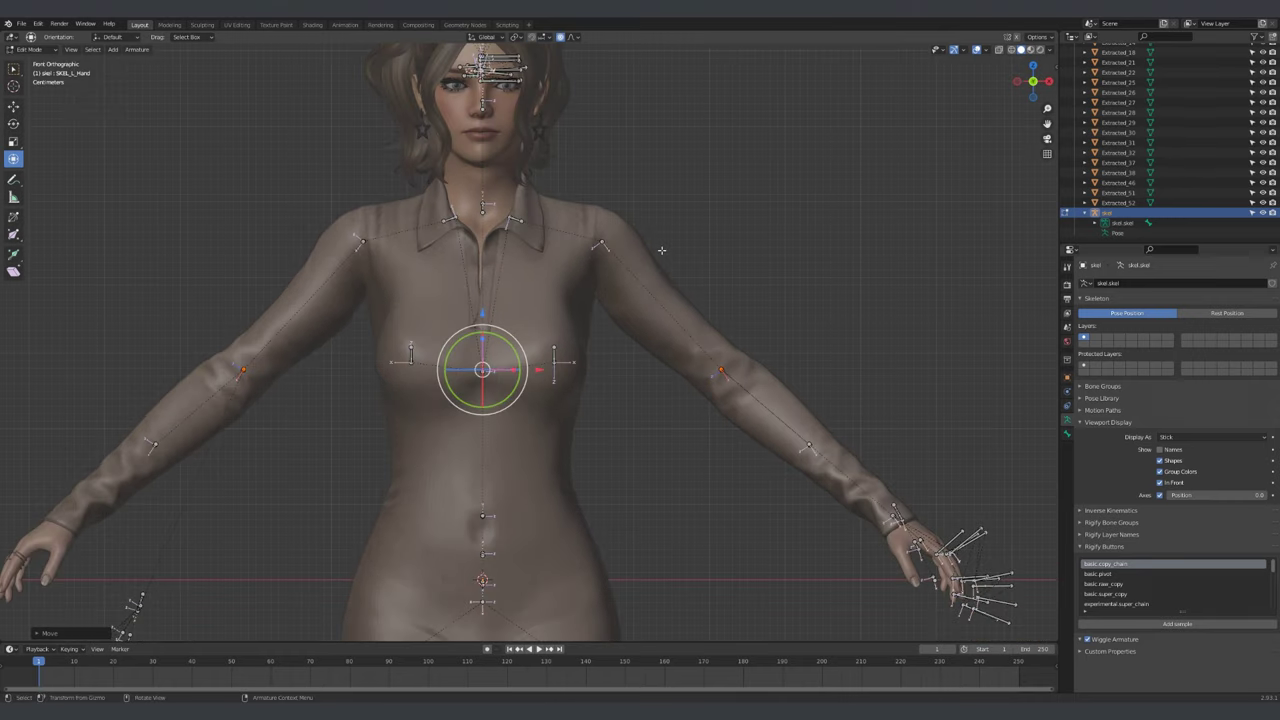
key("Escape")
key("Tab")
key("KP_3")
key("KP_1")
scroll(607, 192, "up", 1)
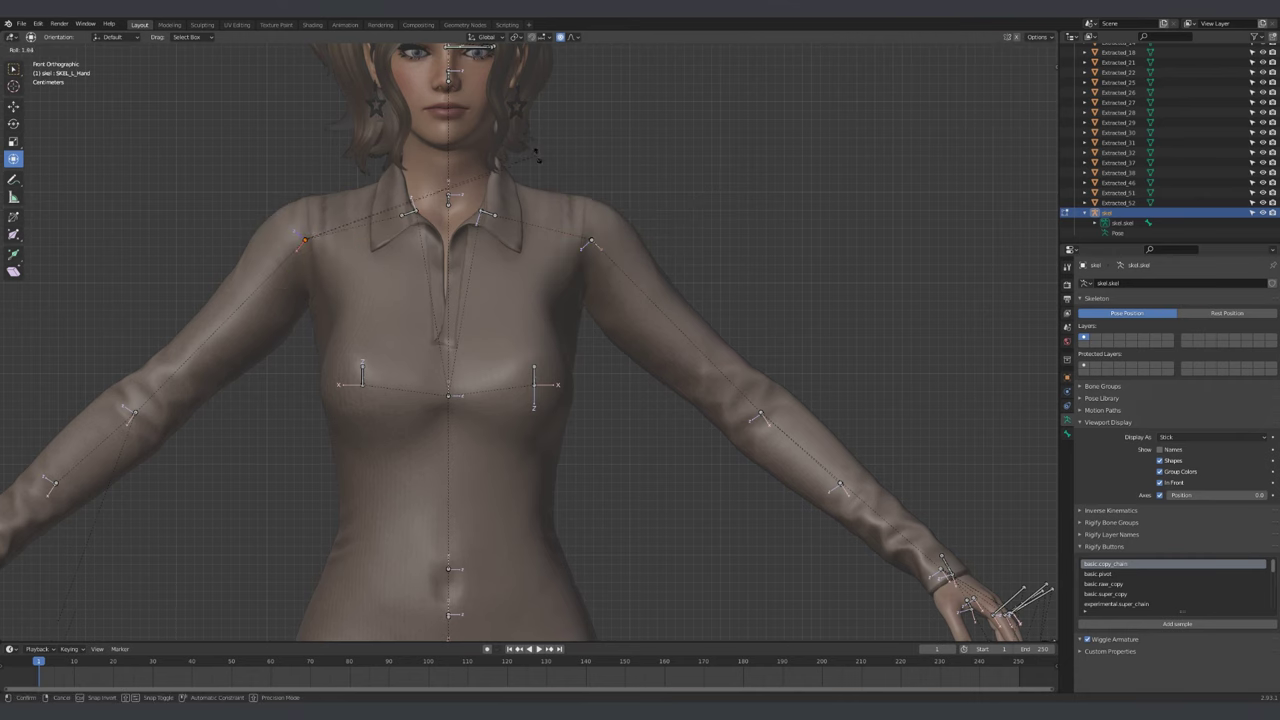
Confirm the arm bone transform and roll so the hand bones sit inside the fingers
left_click(740, 212)
middle_click_drag(761, 353, 675, 293, "shift")
middle_click_drag(687, 340, 310, 274, "ctrl")
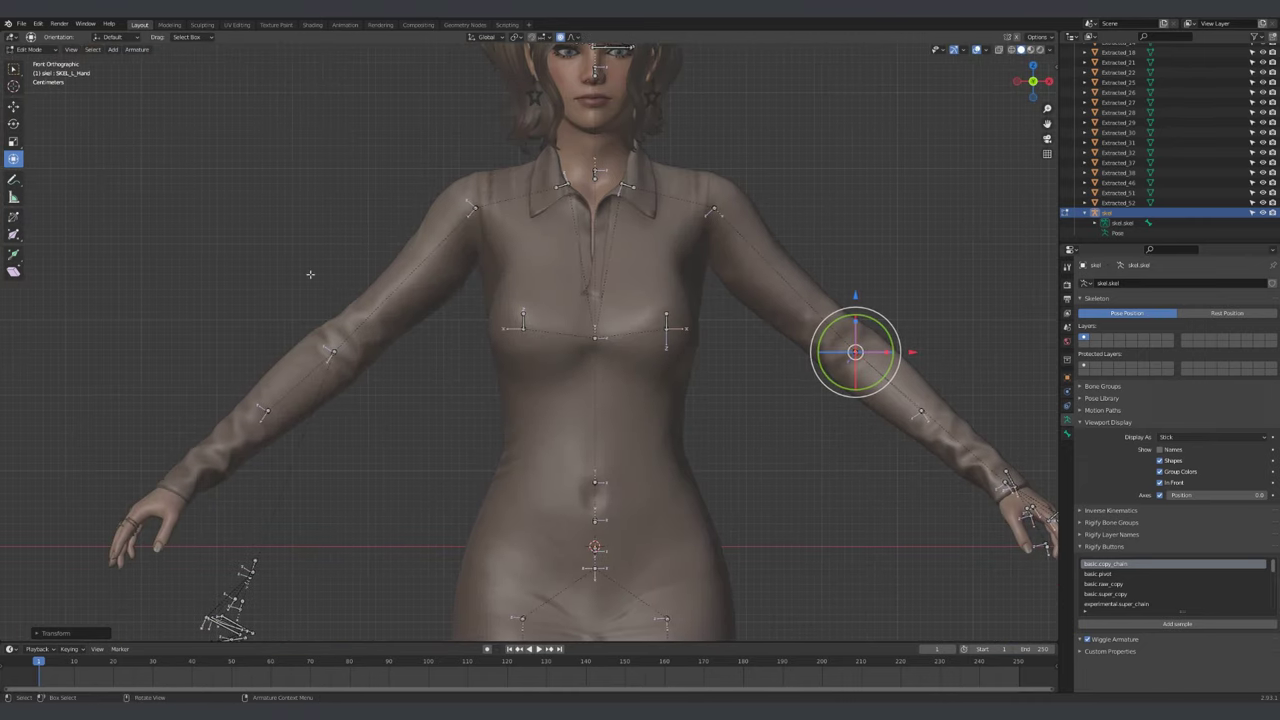
left_click(393, 254)
scroll(280, 262, "down", 1)
middle_click_drag(280, 262, 680, 354)
scroll(520, 394, "up", 6)
middle_click_drag(343, 336, 300, 385)
Rotate and shift the forearm bone from the front view
scroll(300, 385, "down", 5)
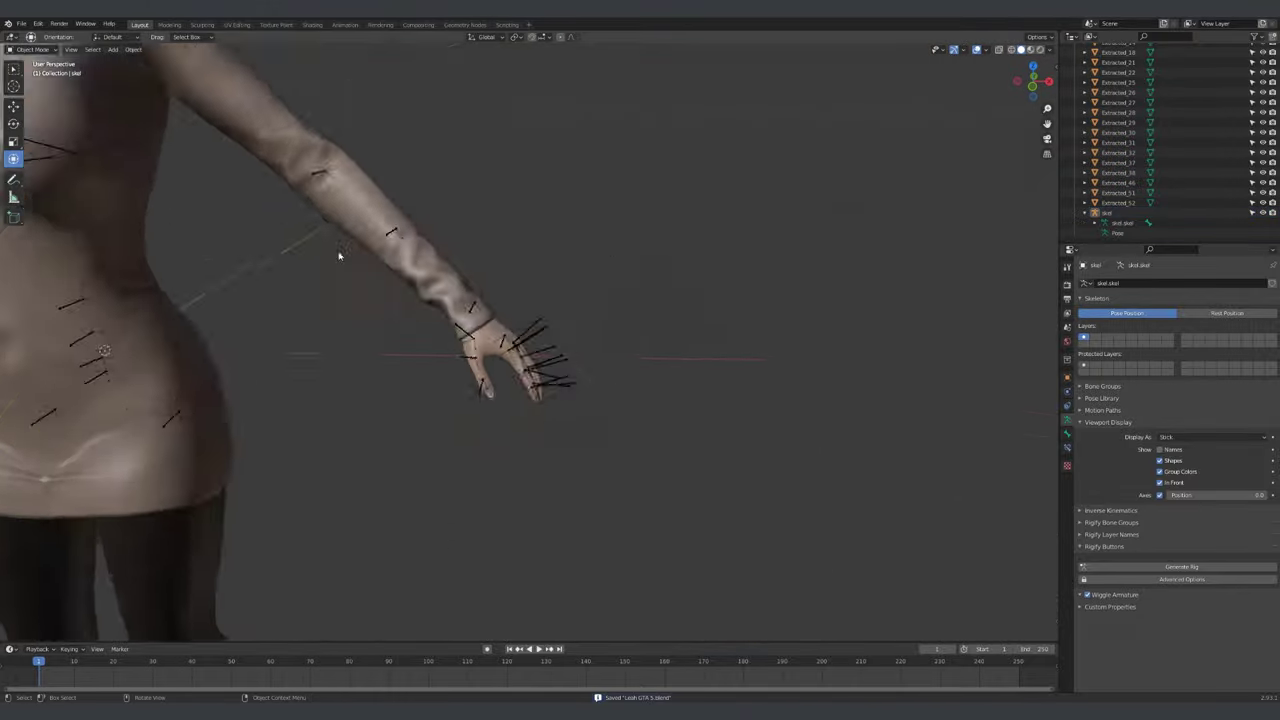
key("KP_1")
scroll(510, 250, "up", 6)
key("r")
key("Escape")
scroll(510, 220, "down", 5)
middle_click_drag(510, 220, 700, 340)
scroll(640, 320, "down", 3)
scroll(560, 330, "up", 5)
key("Return")
Circle-select the right-hand finger bones and try moving them into the fingers
scroll(700, 340, "down", 5)
left_click(820, 366)
scroll(798, 349, "up", 6)
key("c")
mouse_move(798, 349)
middle_mouse_down()
mouse_move(714, 423)
mouse_move(714, 323)
mouse_move(640, 360)
middle_mouse_up()
left_click_drag(640, 360, 342, 403)
mouse_move(342, 403)
middle_mouse_down()
mouse_move(400, 443)
mouse_move(586, 286)
mouse_move(540, 360)
mouse_move(551, 429)
middle_mouse_up()
key("Escape")
key("c")
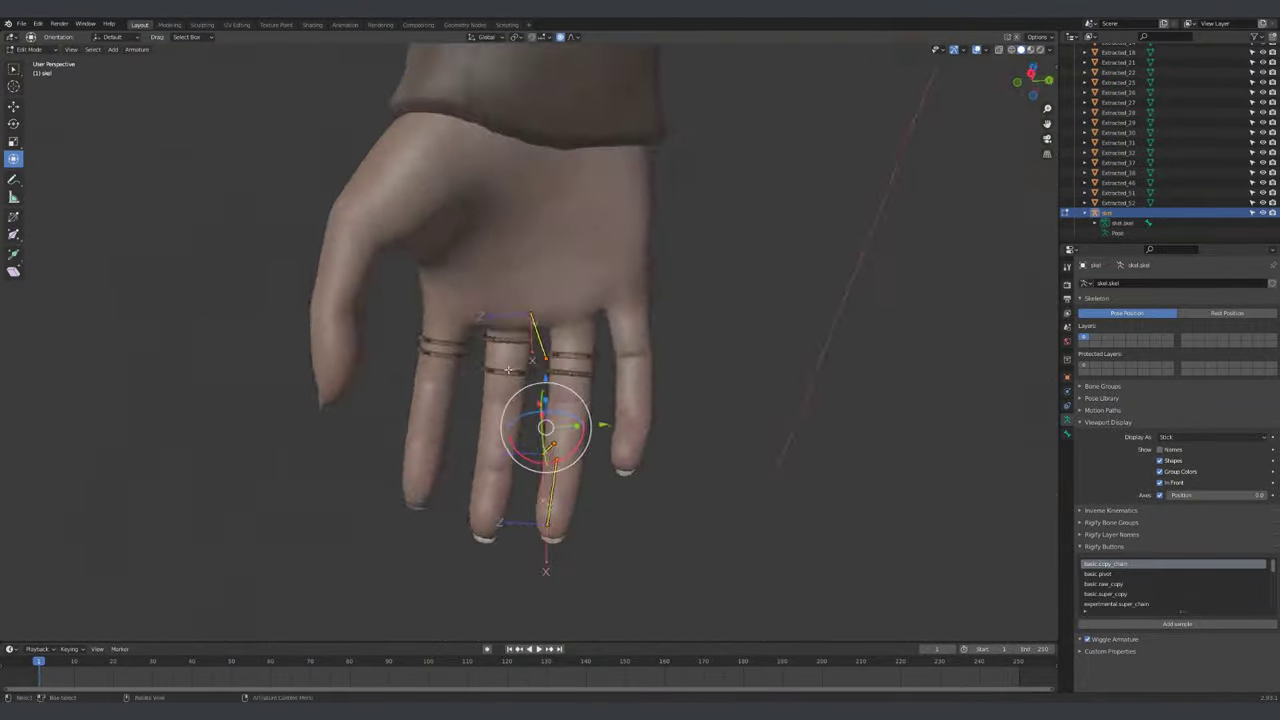
left_click_drag(551, 429, 429, 357)
middle_click_drag(429, 357, 629, 371)
key("Escape")
key("g")
key("Escape")
key("Tab")
middle_click_drag(633, 487, 585, 540)
Refit individual finger bones such as SKEL_R_Finger20, leave Edit Mode and save
left_click(585, 540)
middle_click_drag(563, 343, 600, 340)
scroll(520, 380, "up", 3)
scroll(600, 340, "up", 3)
middle_click_drag(522, 326, 548, 385)
left_click(531, 370)
left_click(548, 385)
scroll(548, 385, "down", 8)
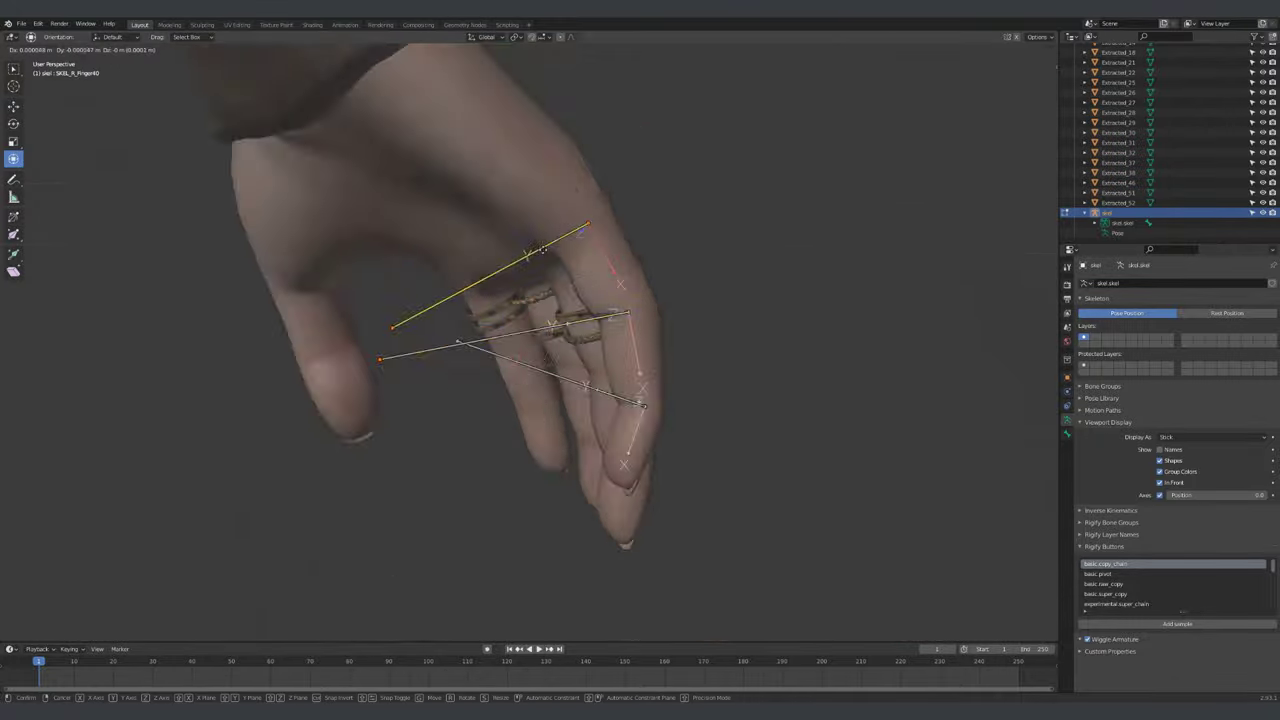
key("Tab")
key("ctrl+s")
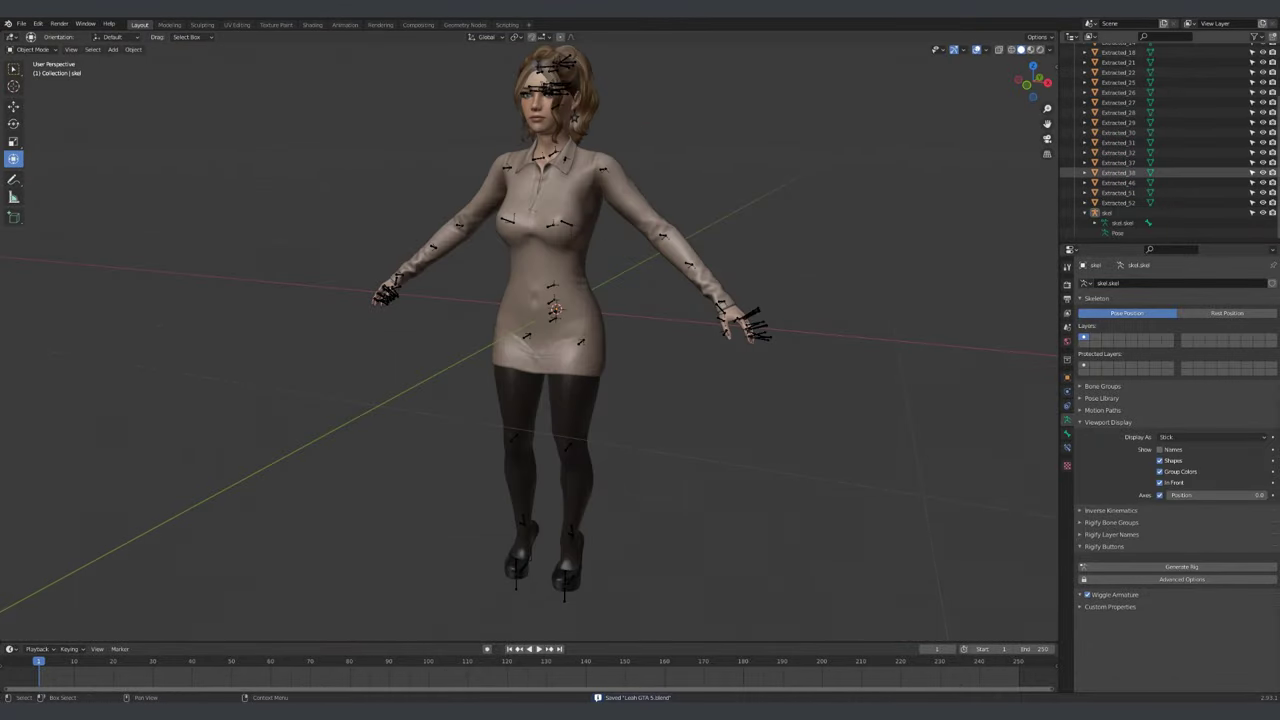
In right side view, move the shoulder and spine bones to run through the back
scroll(757, 143, "up", 3)
middle_click_drag(757, 143, 640, 241)
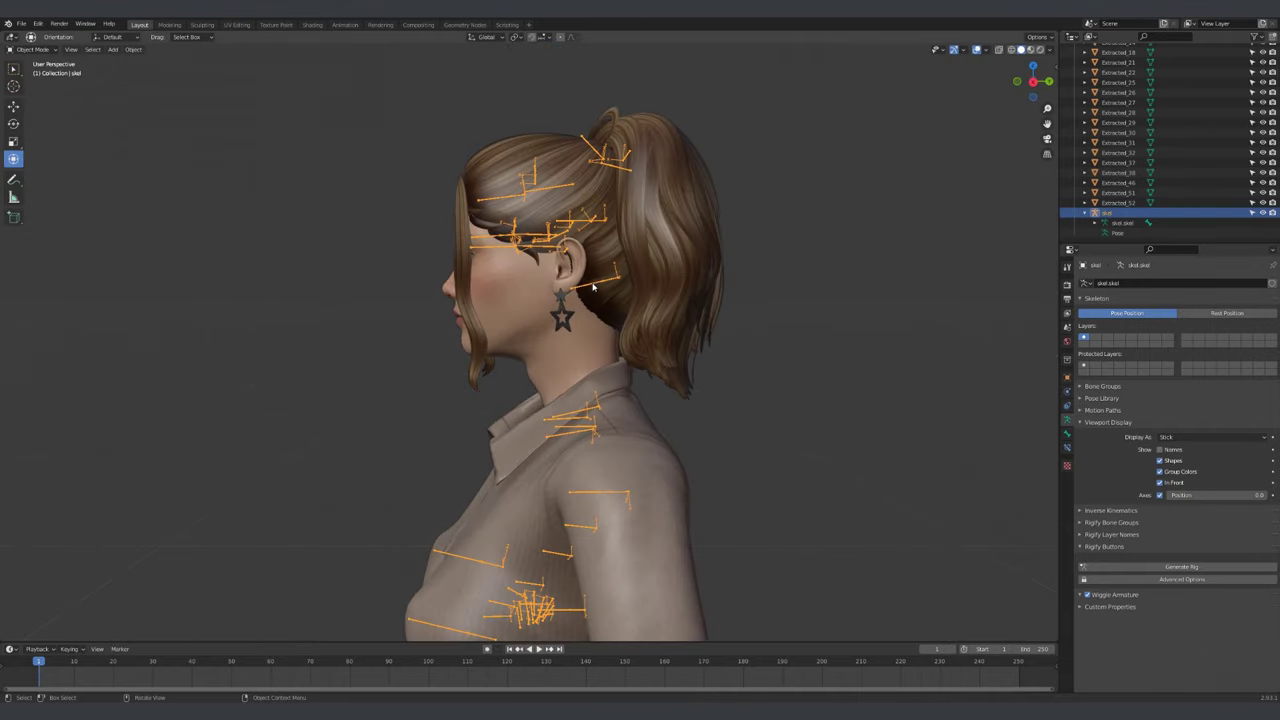
key("Tab")
key("KP_3")
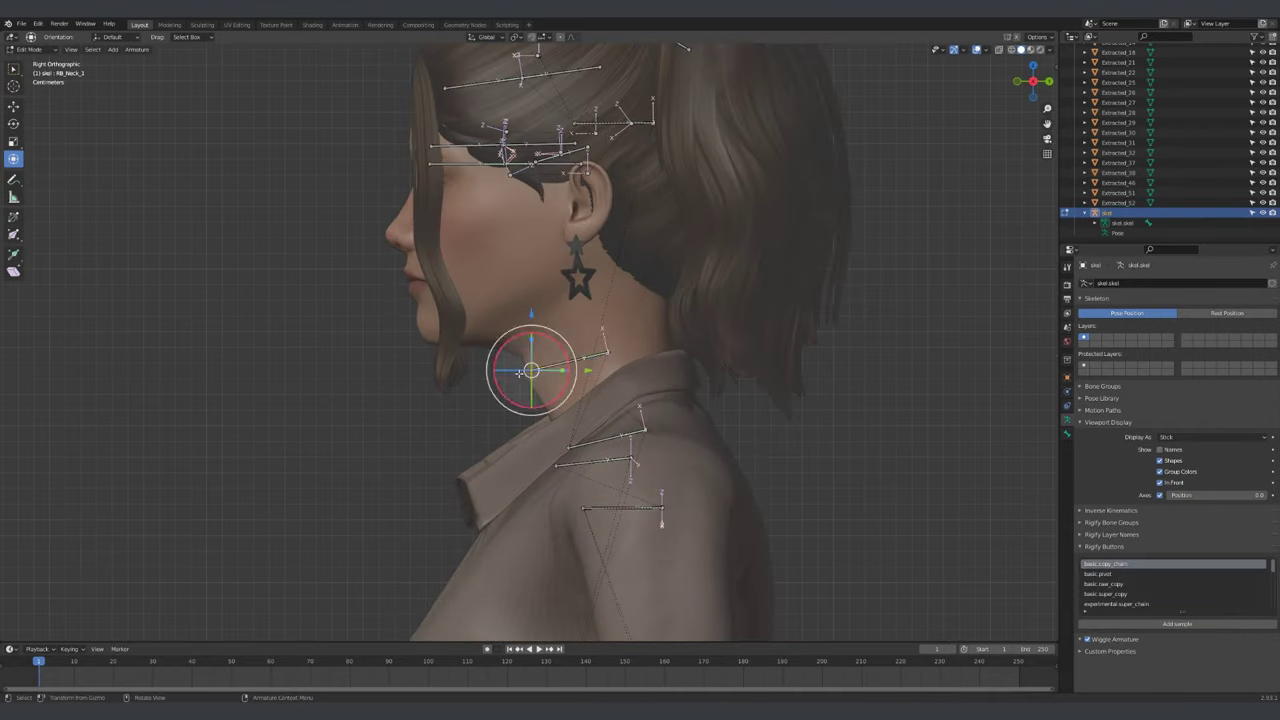
middle_click_drag(613, 434, 608, 399, "shift")
left_click(608, 399)
key("g")
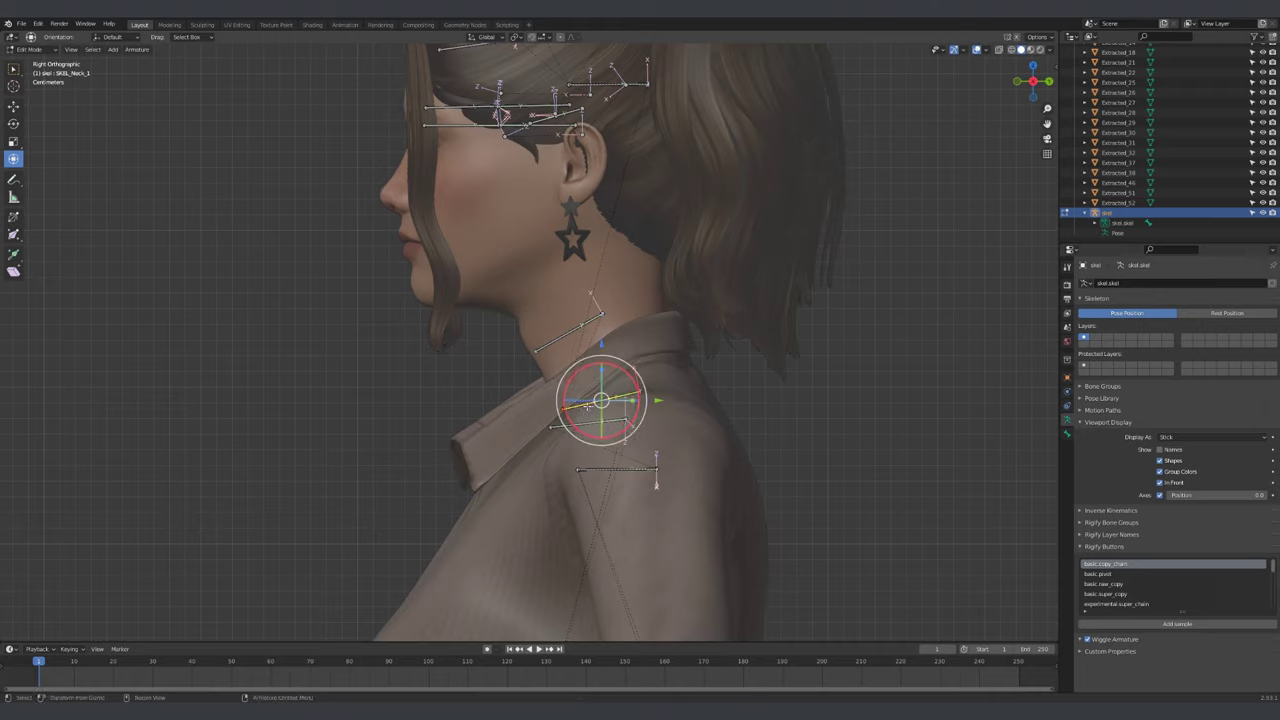
middle_click_drag(577, 545, 590, 237, "shift")
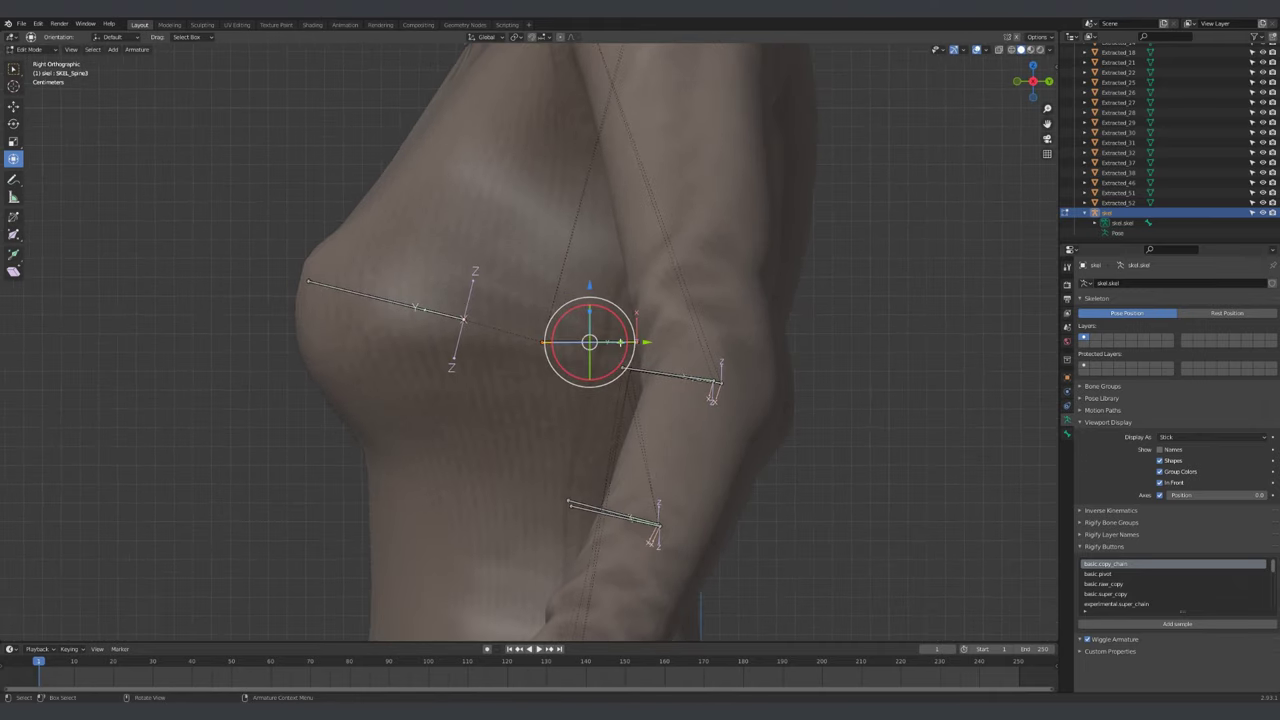
key("Tab")
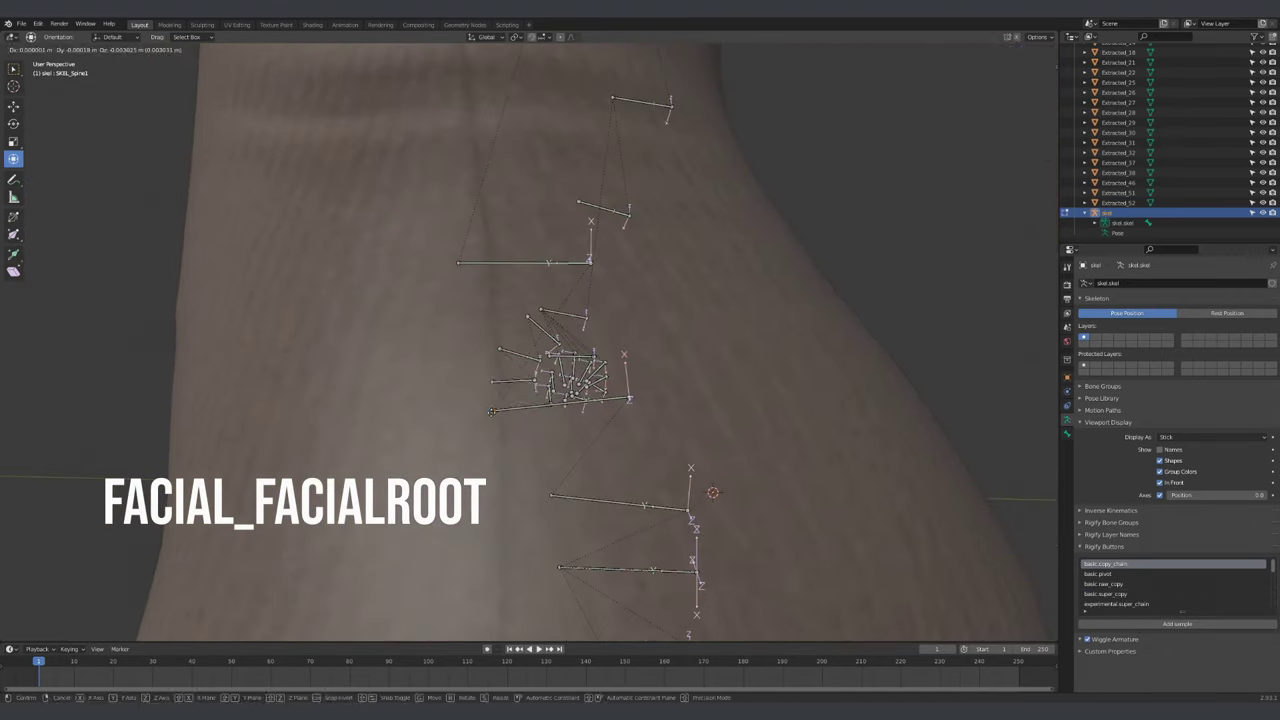
key("c")
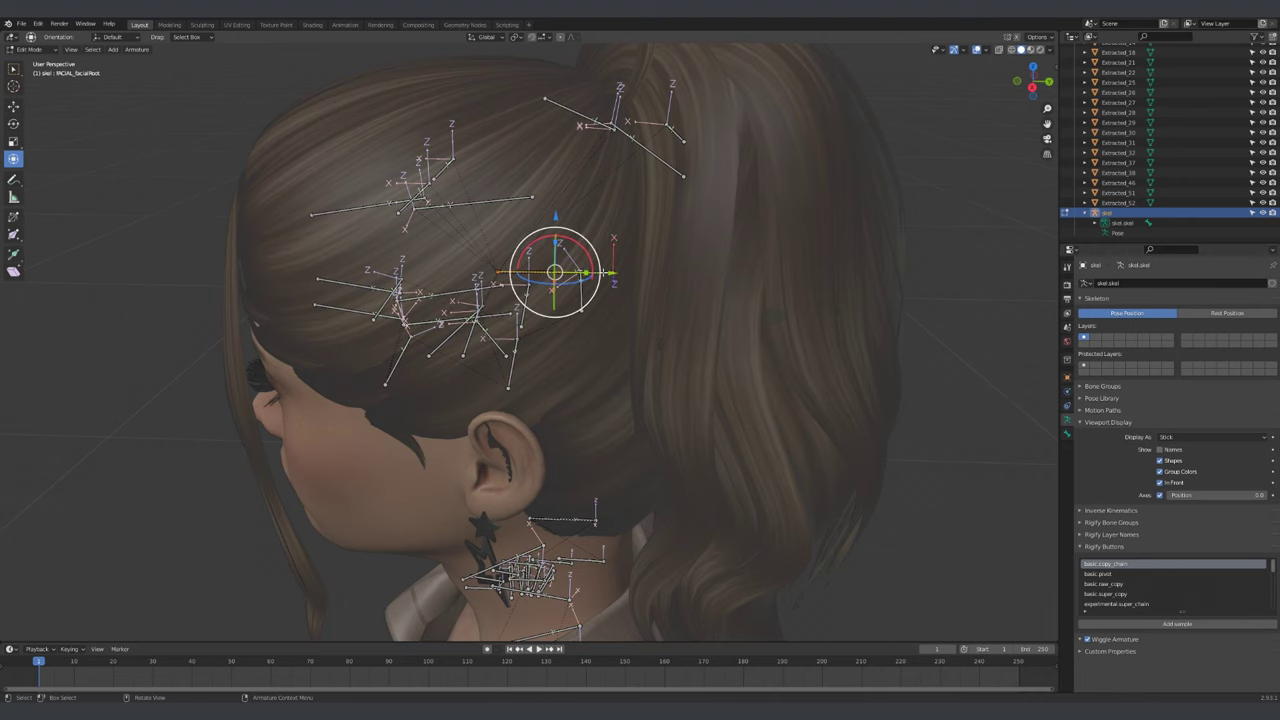
Circle-select the head and neck bones, align them in Right Ortho view, then exit Edit Mode
middle_click_drag(555, 272, 705, 262)
scroll(645, 229, "down", 5)
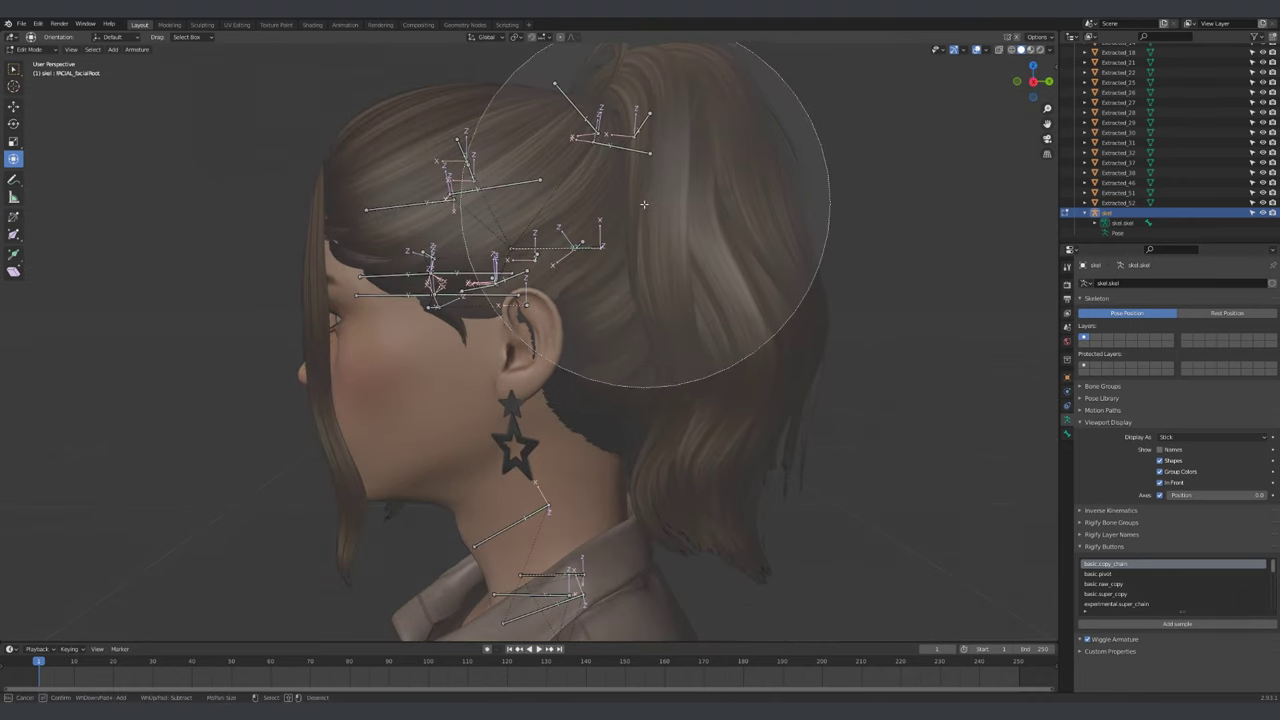
key("Escape")
scroll(645, 229, "down", 2)
key("c")
scroll(647, 222, "up", 3)
mouse_move(647, 218)
left_mouse_down()
mouse_move(556, 220)
mouse_move(627, 235)
mouse_move(594, 240)
left_mouse_up()
key("Escape")
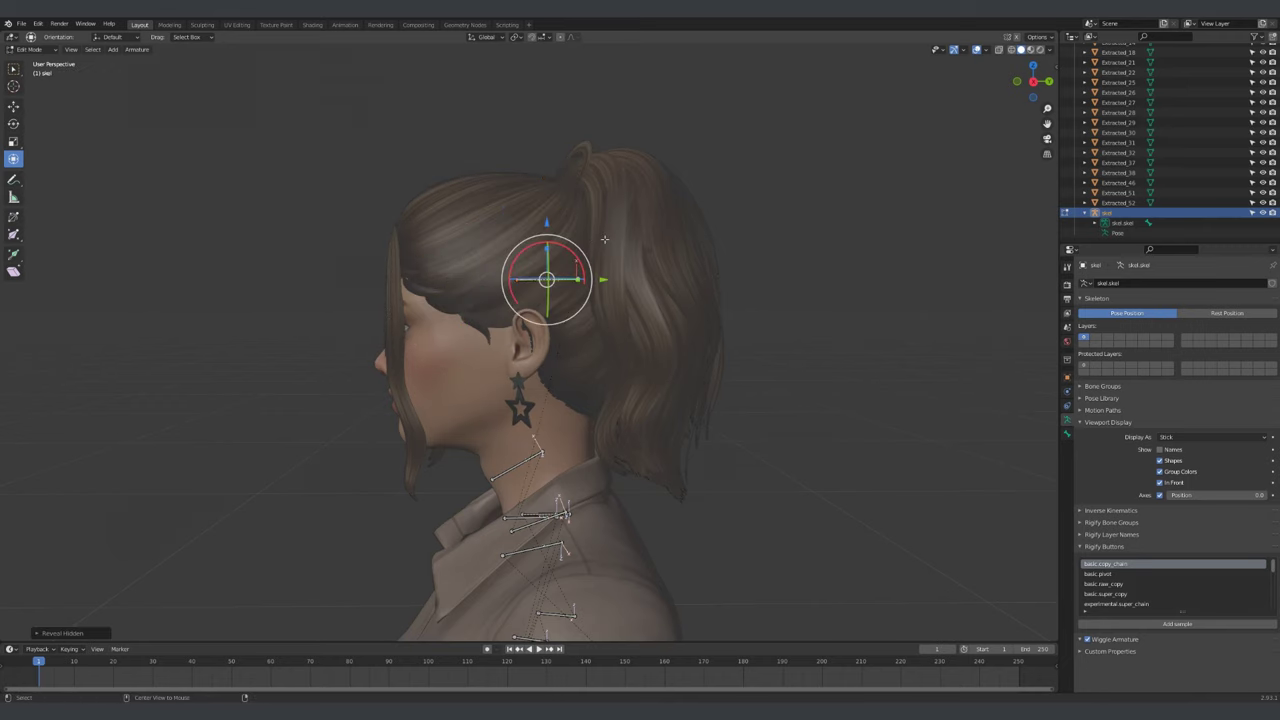
left_click(548, 277)
key("KP_3")
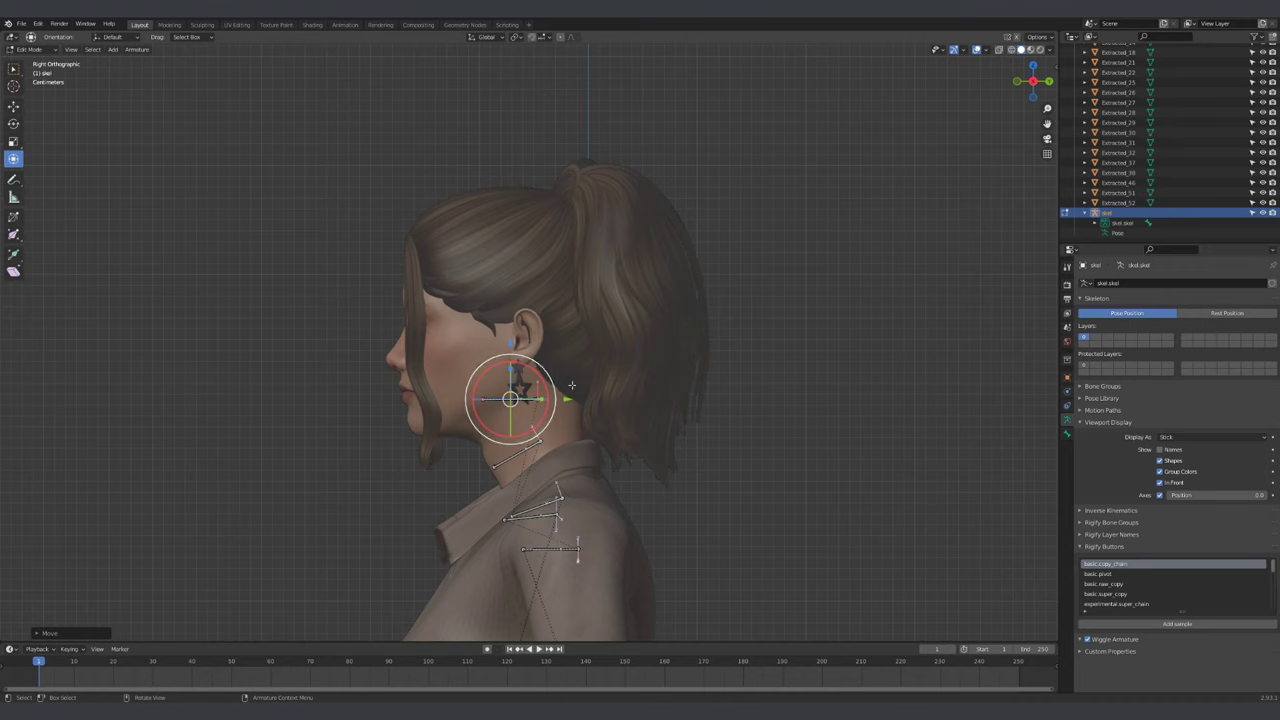
key("Tab")
scroll(737, 360, "down", 5)
middle_click_drag(737, 360, 724, 295)
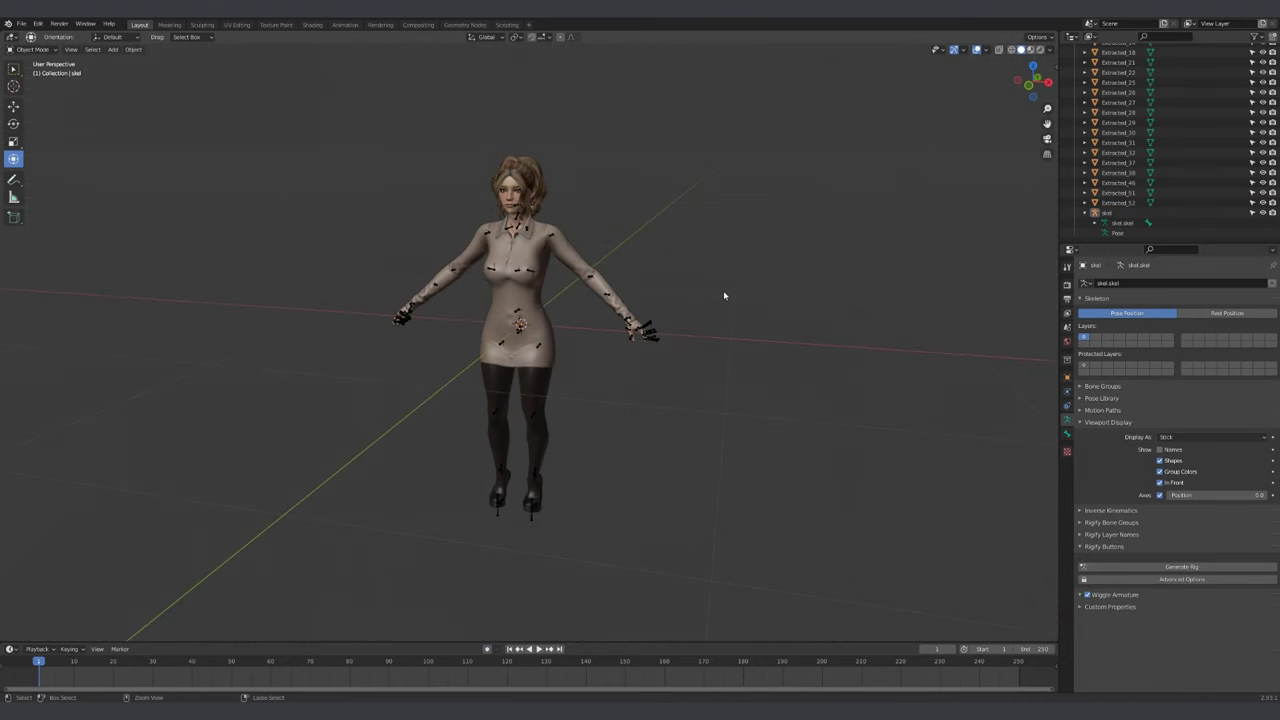
Combine shoes Extracted_31, hair Extracted_51, body Extracted_18, hands, earring Extracted_30 and rings Extracted_25 into one mesh
left_click(533, 495)
scroll(545, 505, "up", 3)
scroll(560, 510, "down", 1)
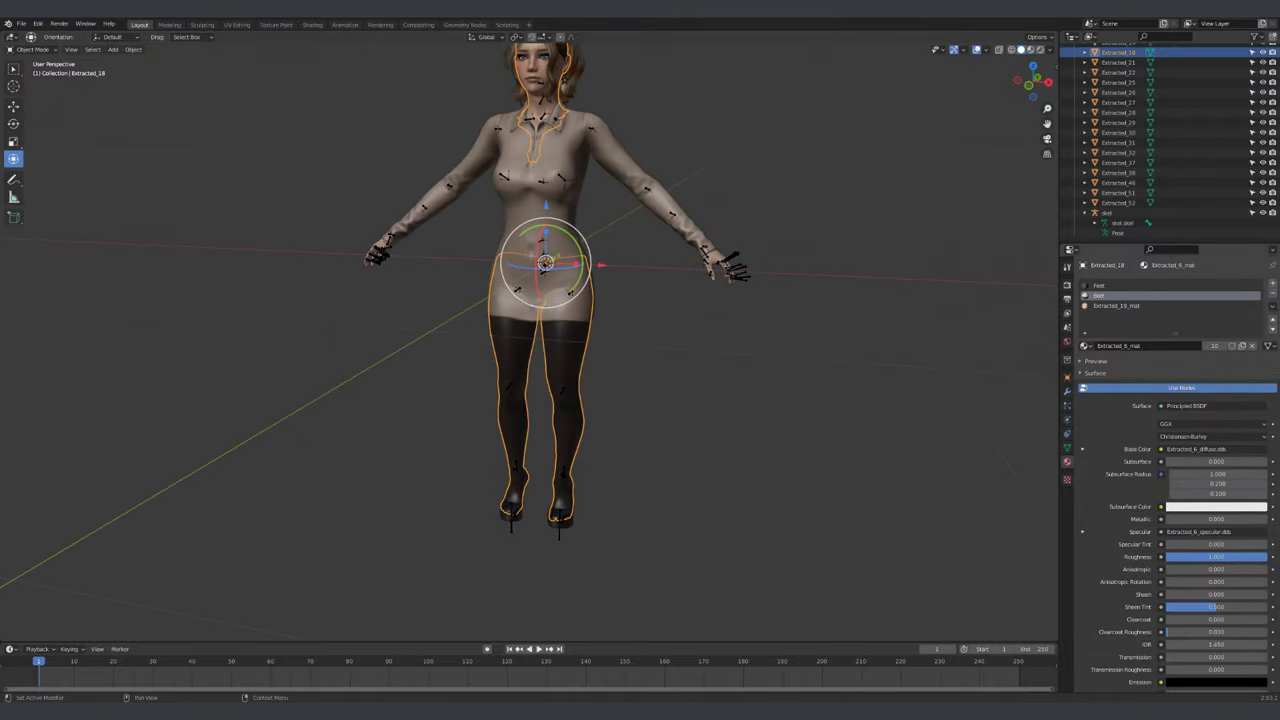
scroll(837, 297, "up", 3)
middle_click_drag(837, 297, 545, 175)
left_click(545, 175)
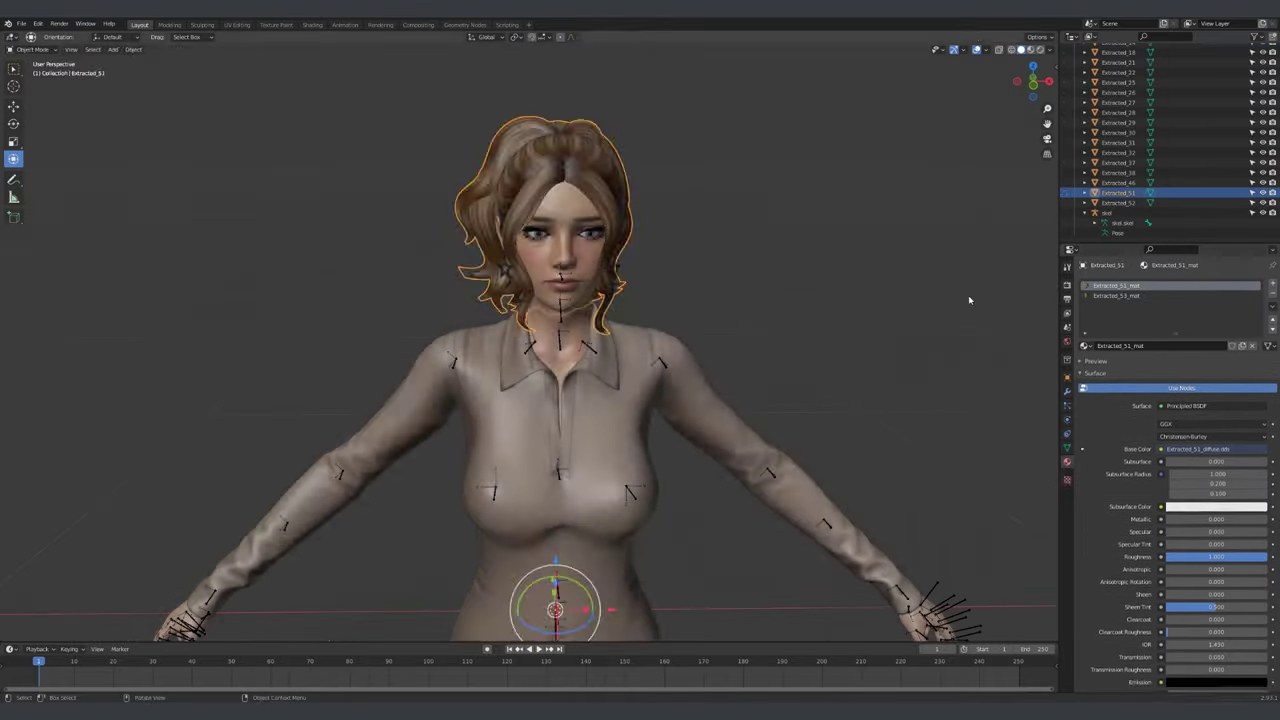
scroll(530, 340, "up", 8)
scroll(530, 340, "down", 14)
left_click(537, 604)
left_click(690, 370)
scroll(520, 300, "up", 8)
scroll(520, 300, "down", 8)
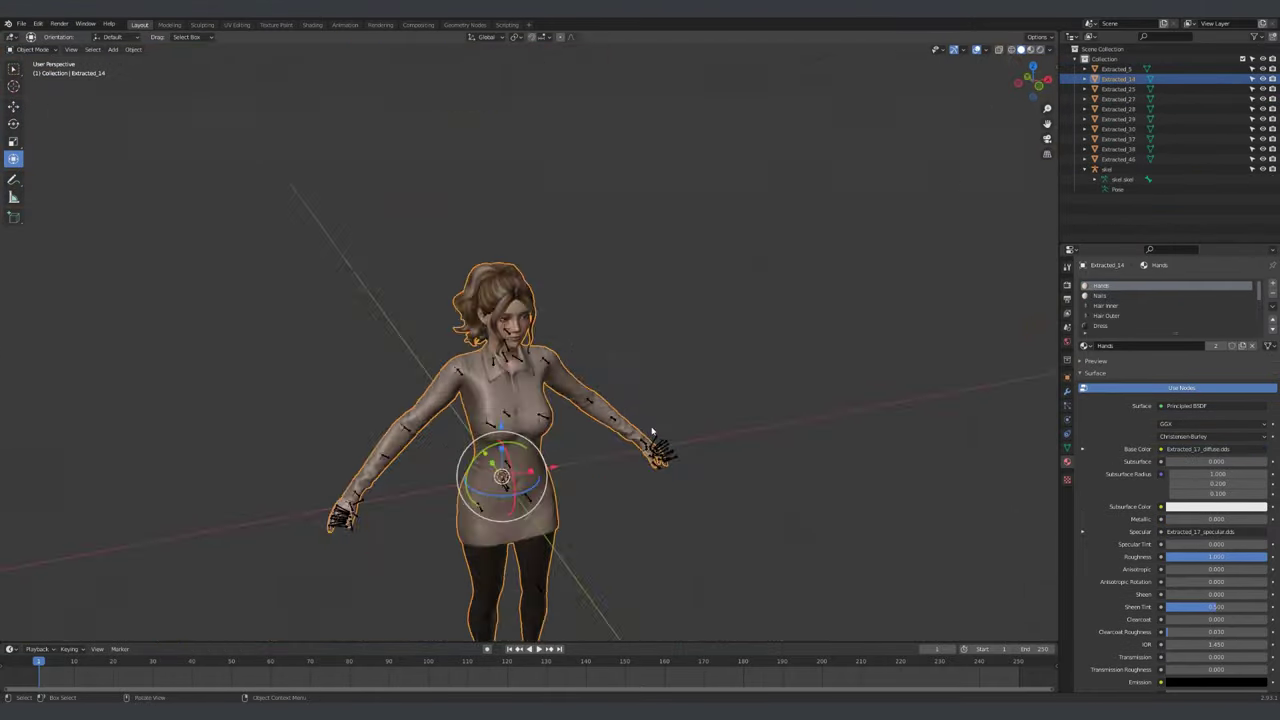
scroll(520, 300, "up", 5)
left_click(559, 308)
scroll(646, 475, "down", 2)
scroll(846, 329, "up", 6)
scroll(552, 334, "down", 10)
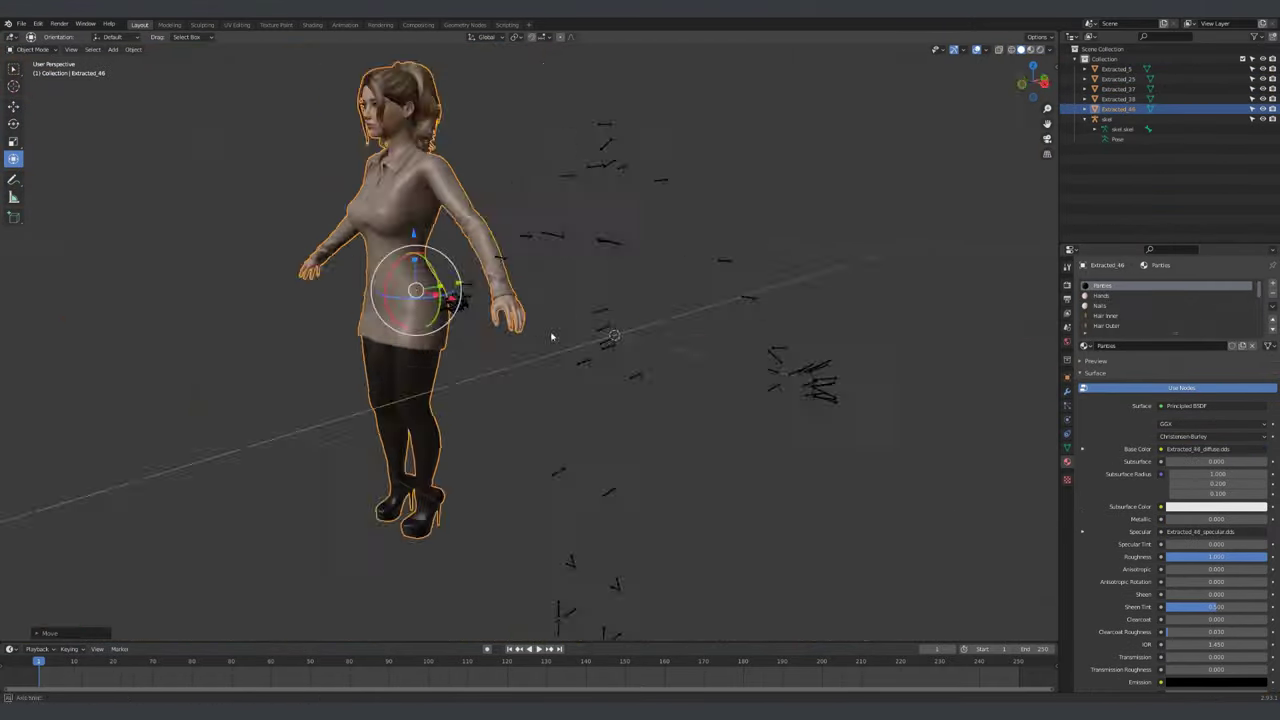
middle_click_drag(552, 334, 520, 375)
scroll(520, 375, "up", 8)
left_click(520, 375)
key("Delete")
Save the file and select Extracted_46 together with the skel armature
scroll(886, 326, "down", 10)
scroll(580, 330, "up", 5)
left_click(580, 330)
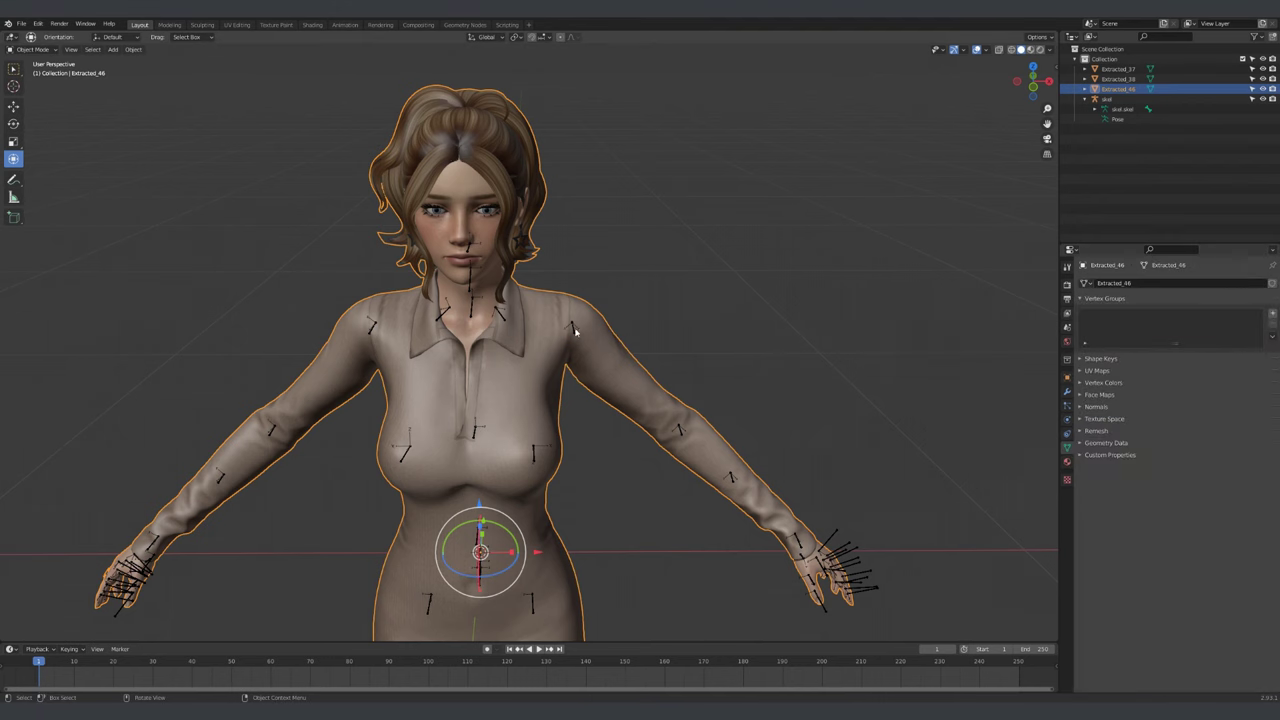
key("ctrl+s")
left_click(575, 332, "shift")
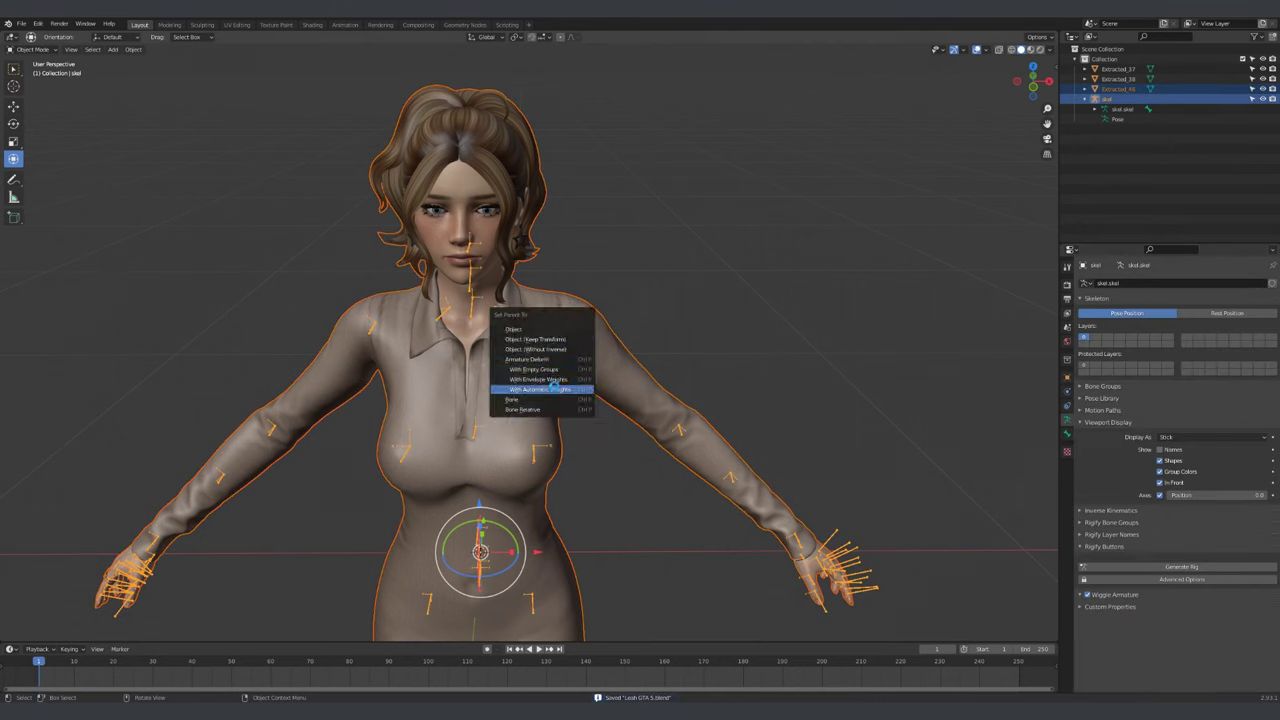
Parent Extracted_46 to the skel armature with automatic weights, then reselect both objects
left_click(555, 389)
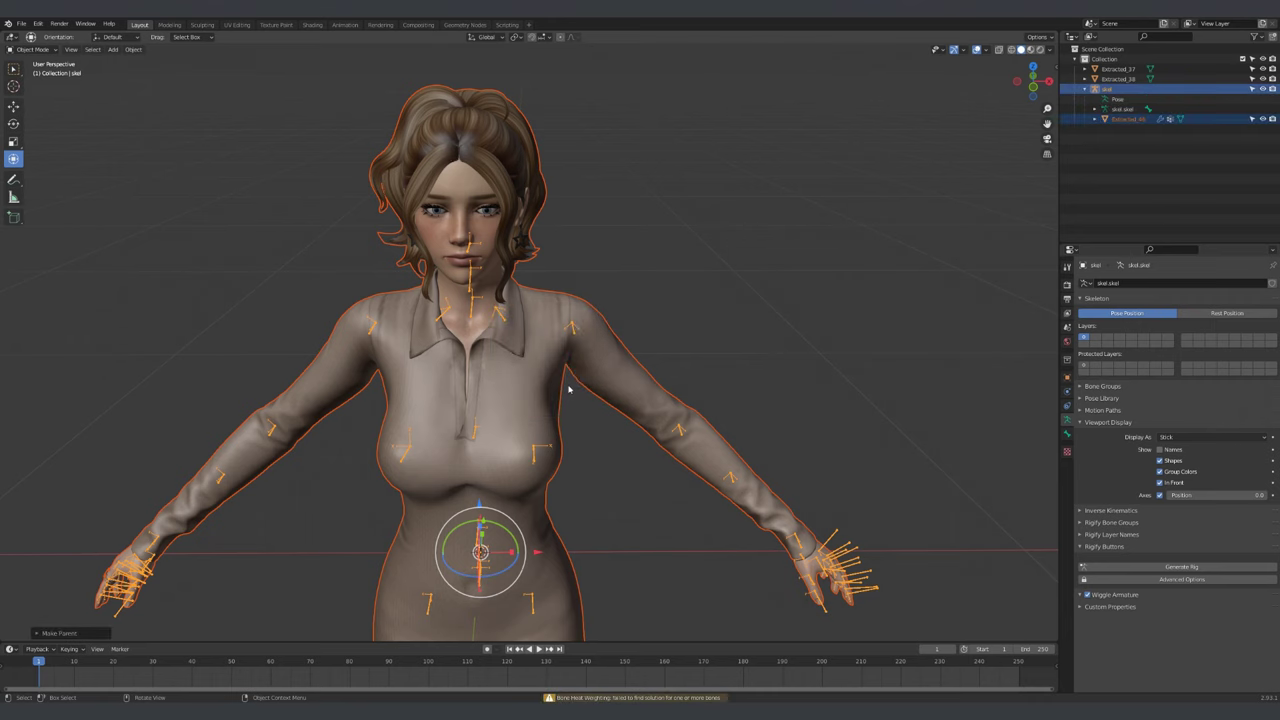
left_click(603, 383)
left_click(575, 332)
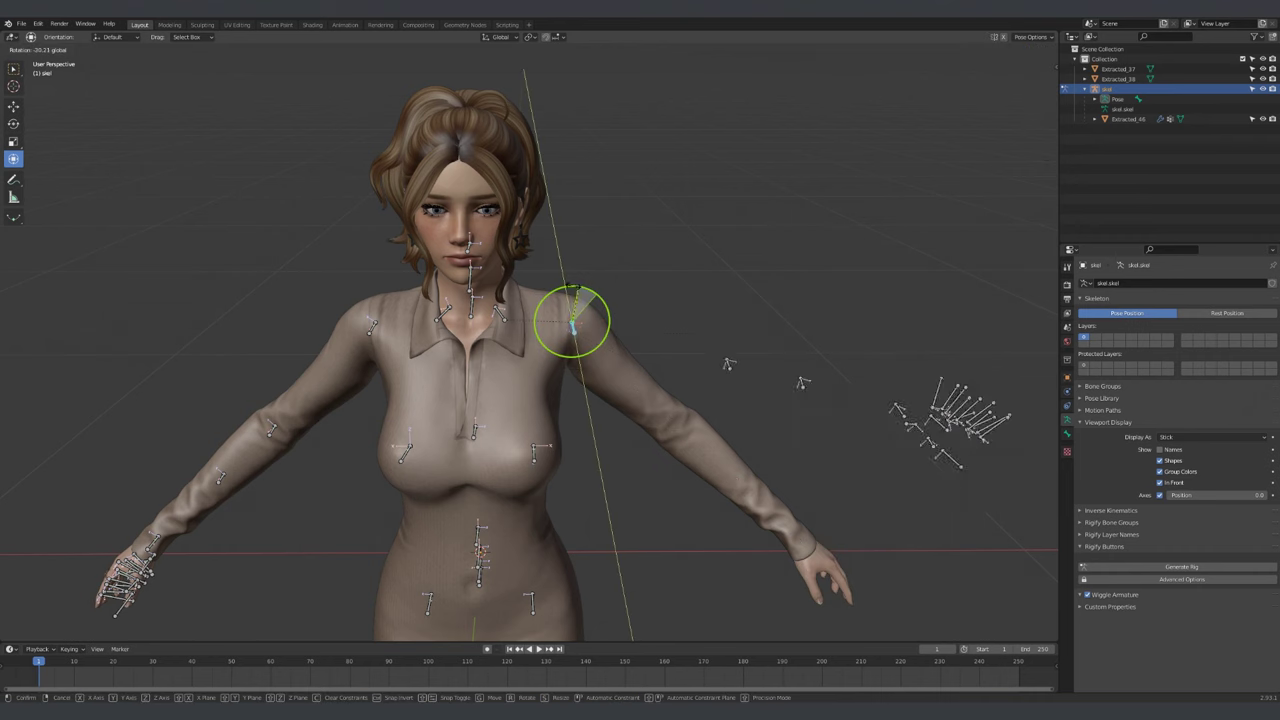
left_click(605, 333, "shift")
left_click(573, 325, "shift")
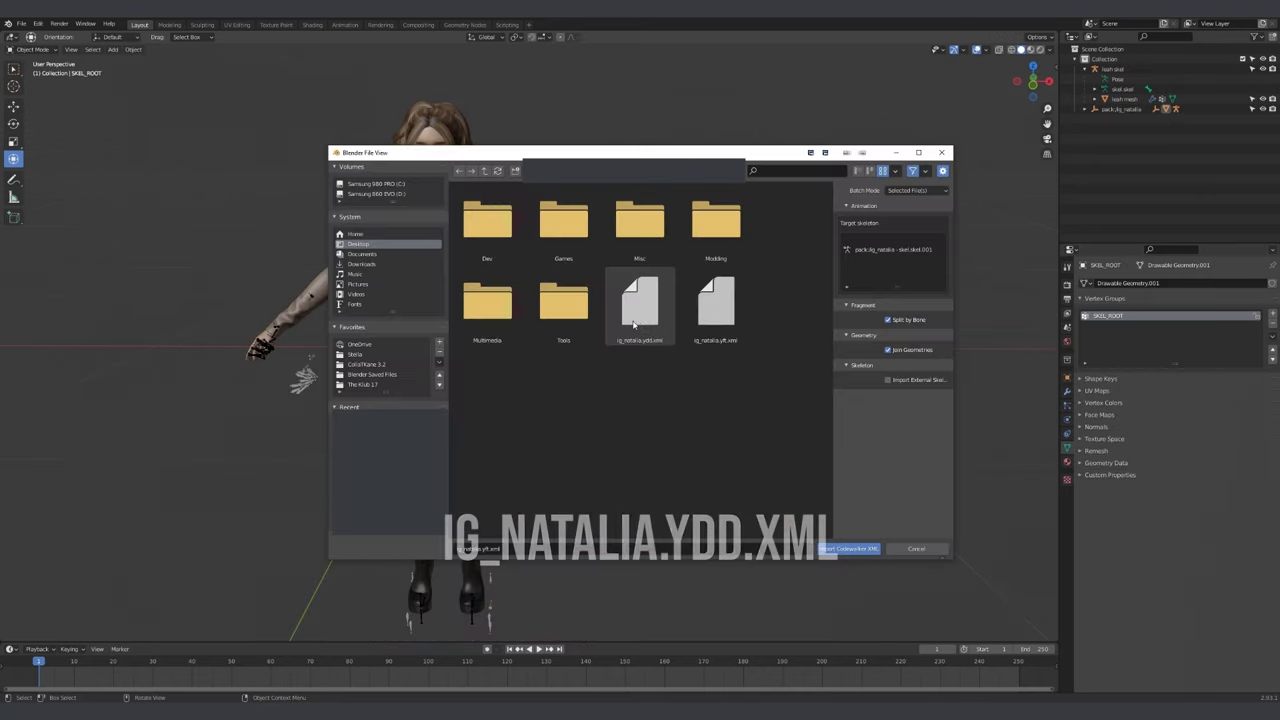
Import ig_natalia.ydd.xml and select its imported parts, including SKEL_L_Clavicle, in the Outliner
double_click(641, 311)
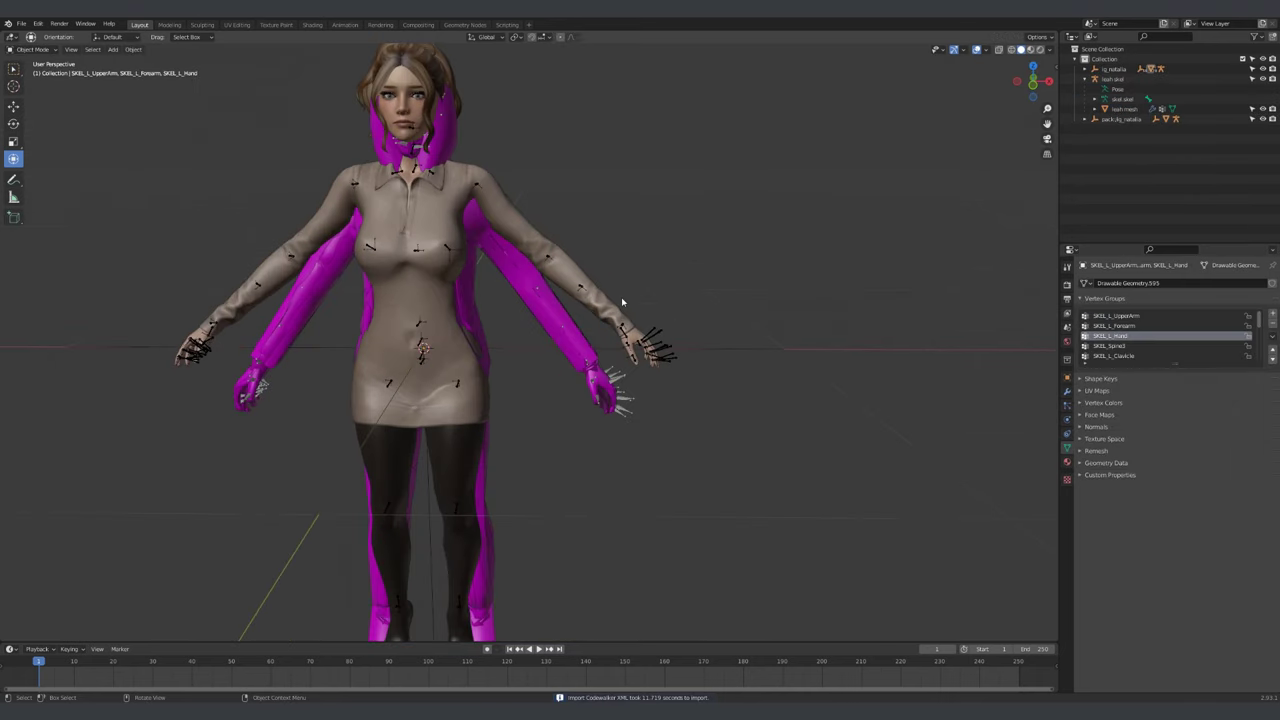
scroll(621, 297, "up", 3)
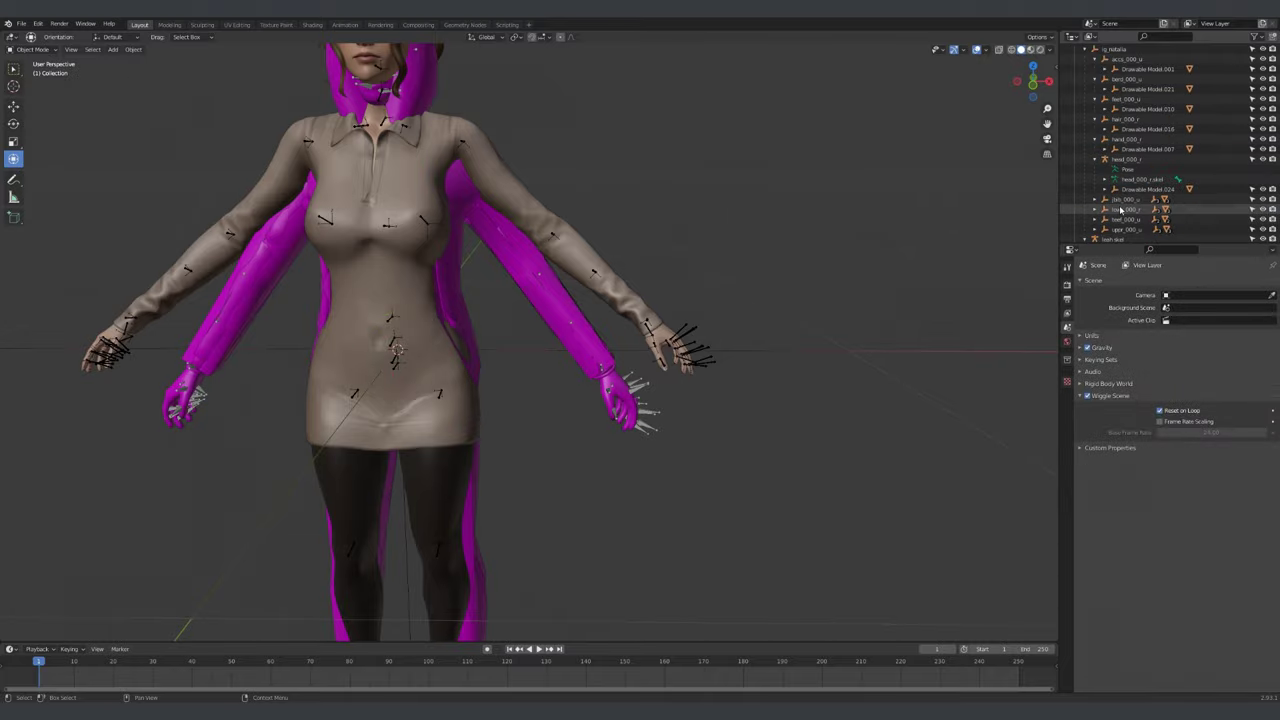
left_click(1137, 220)
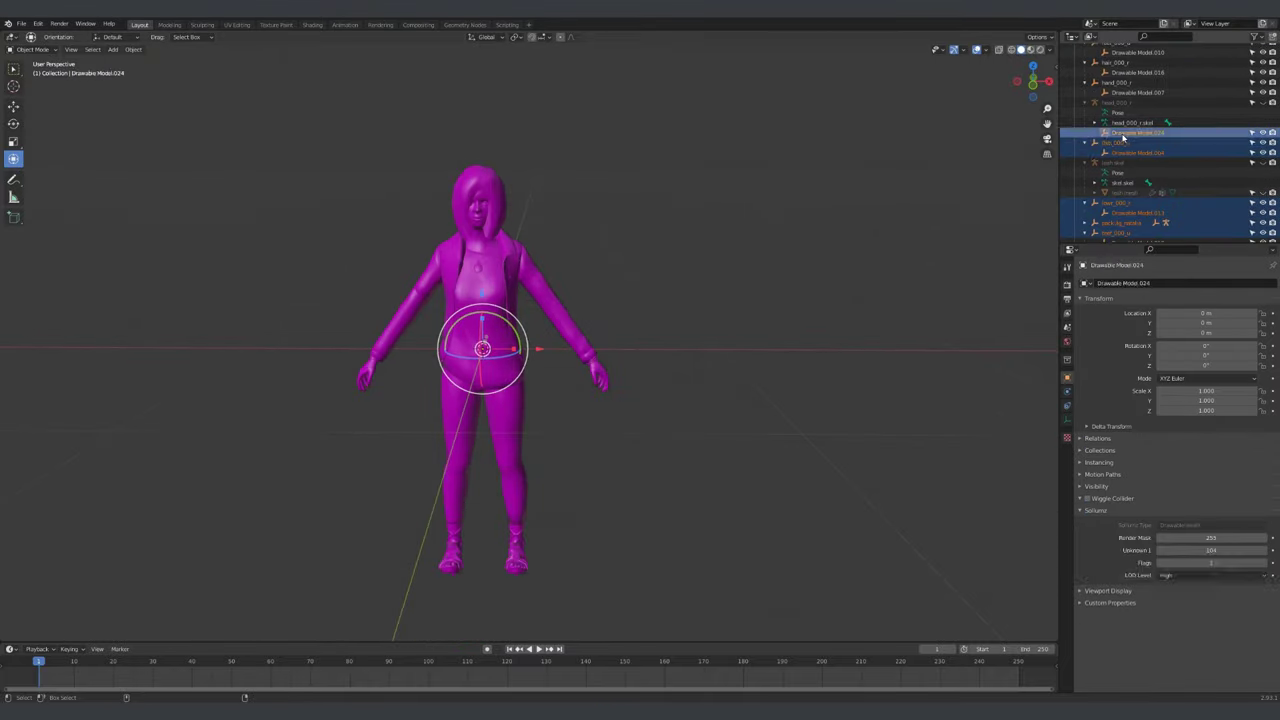
left_click(1123, 150)
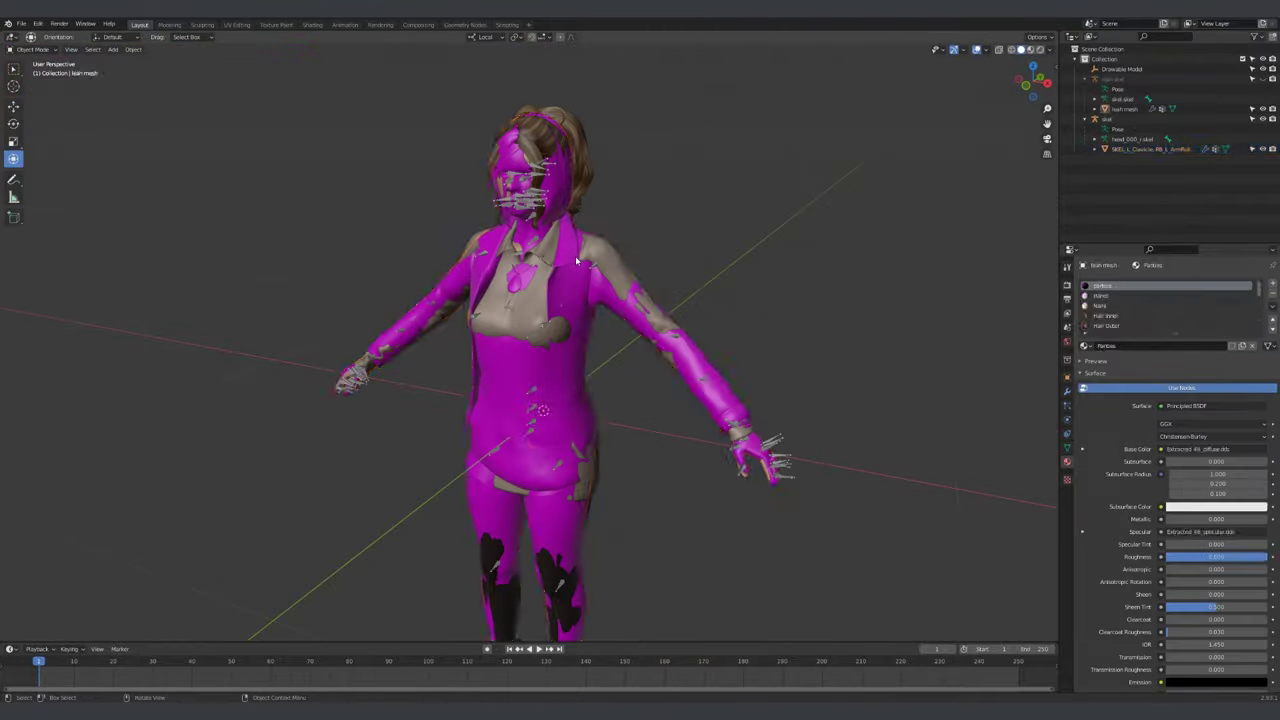
Transfer weights from the reference mesh onto leah mesh and check its new SKEL vertex groups
left_click(578, 255)
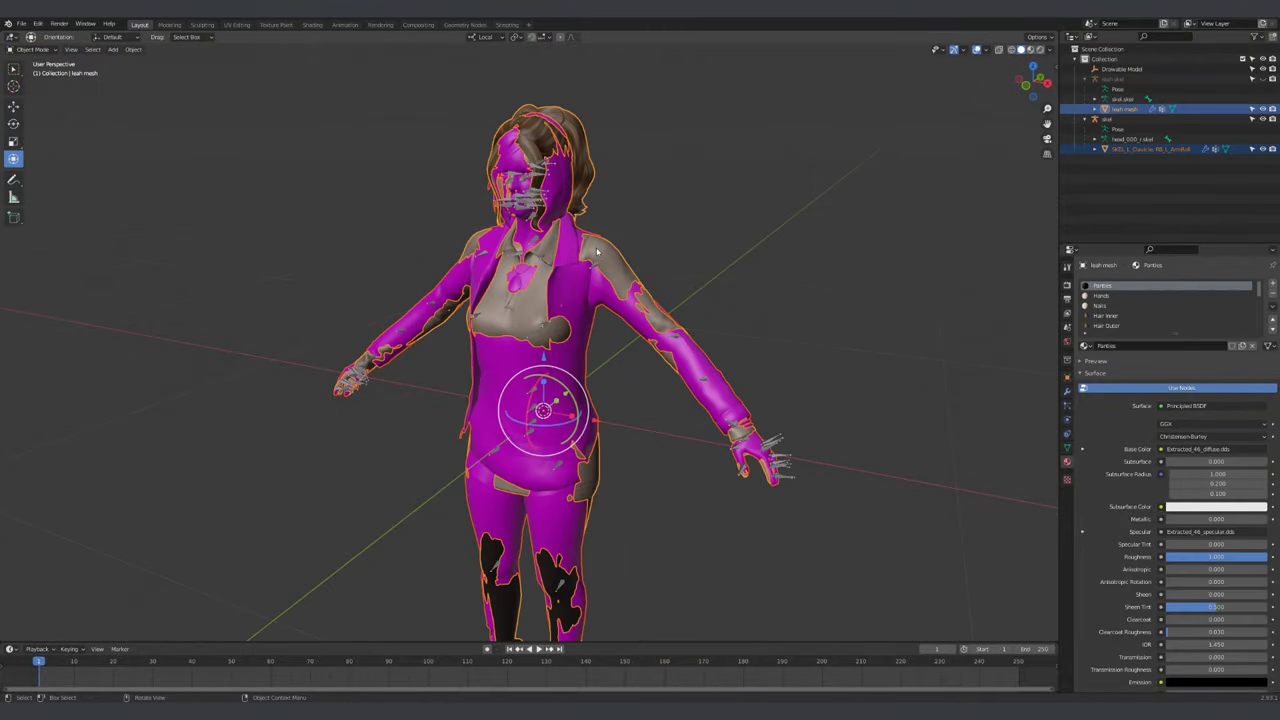
left_click(543, 213)
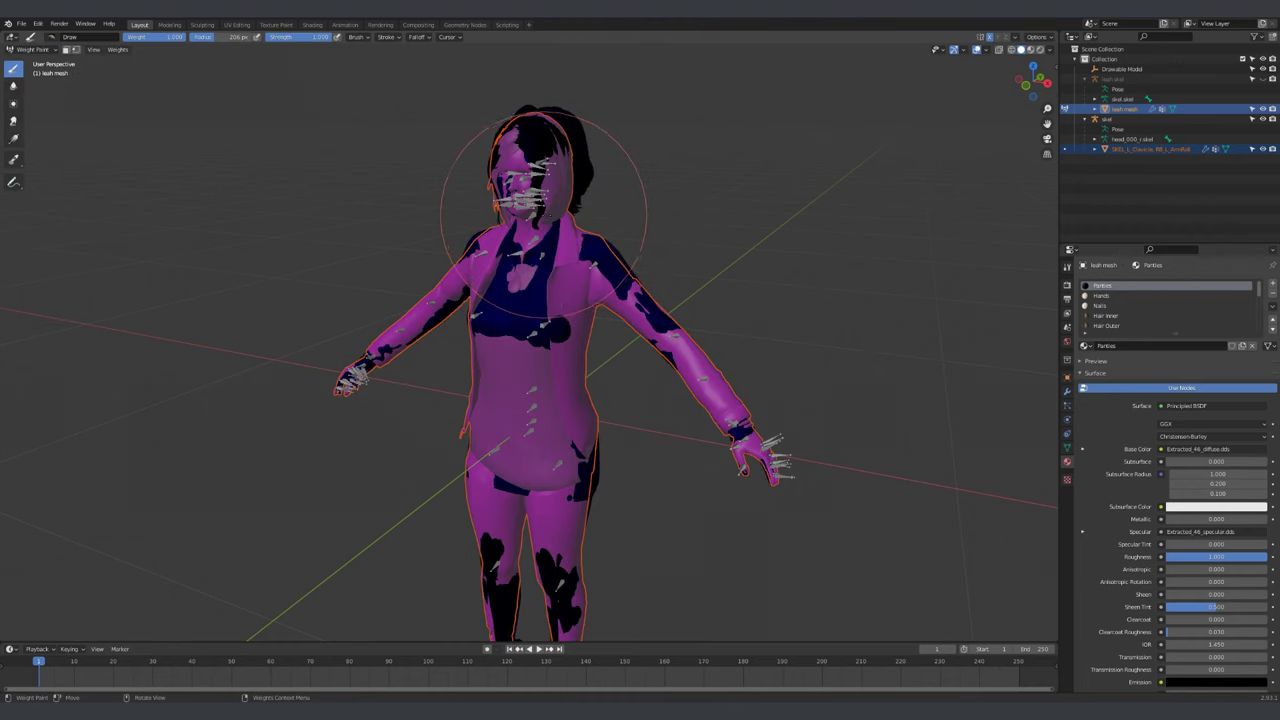
left_click(118, 50)
left_click(140, 175)
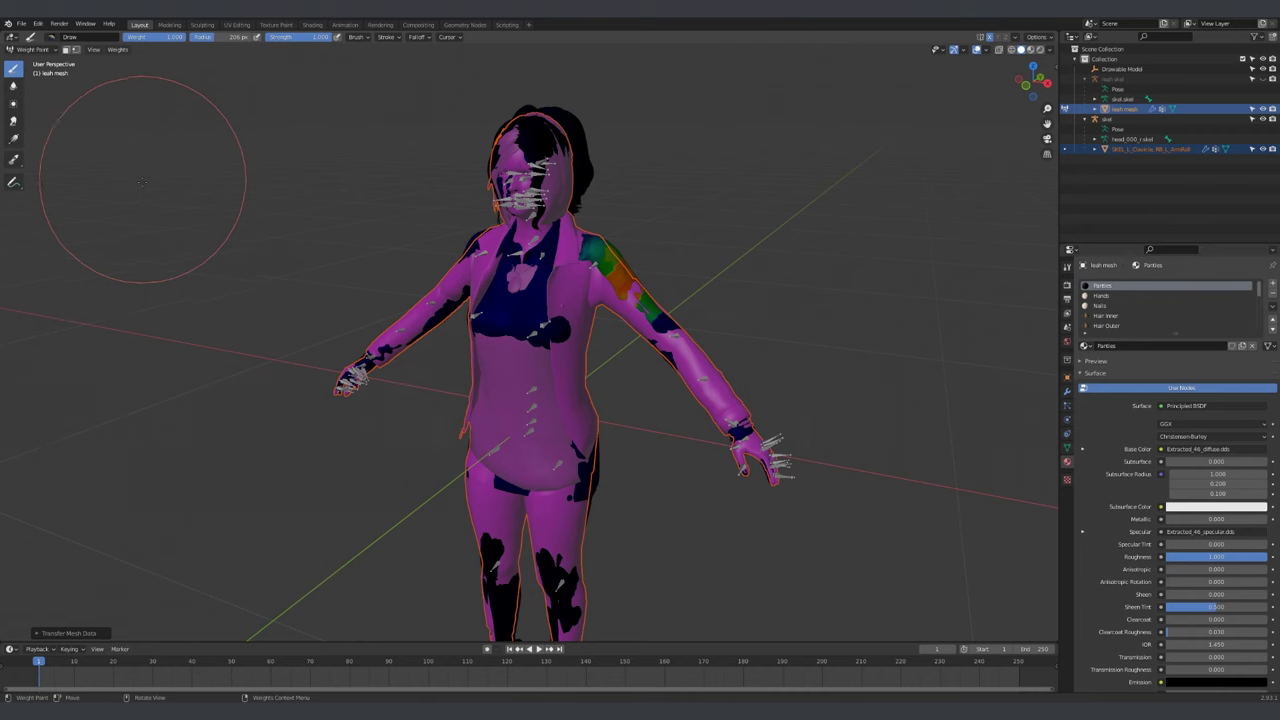
left_click(66, 633)
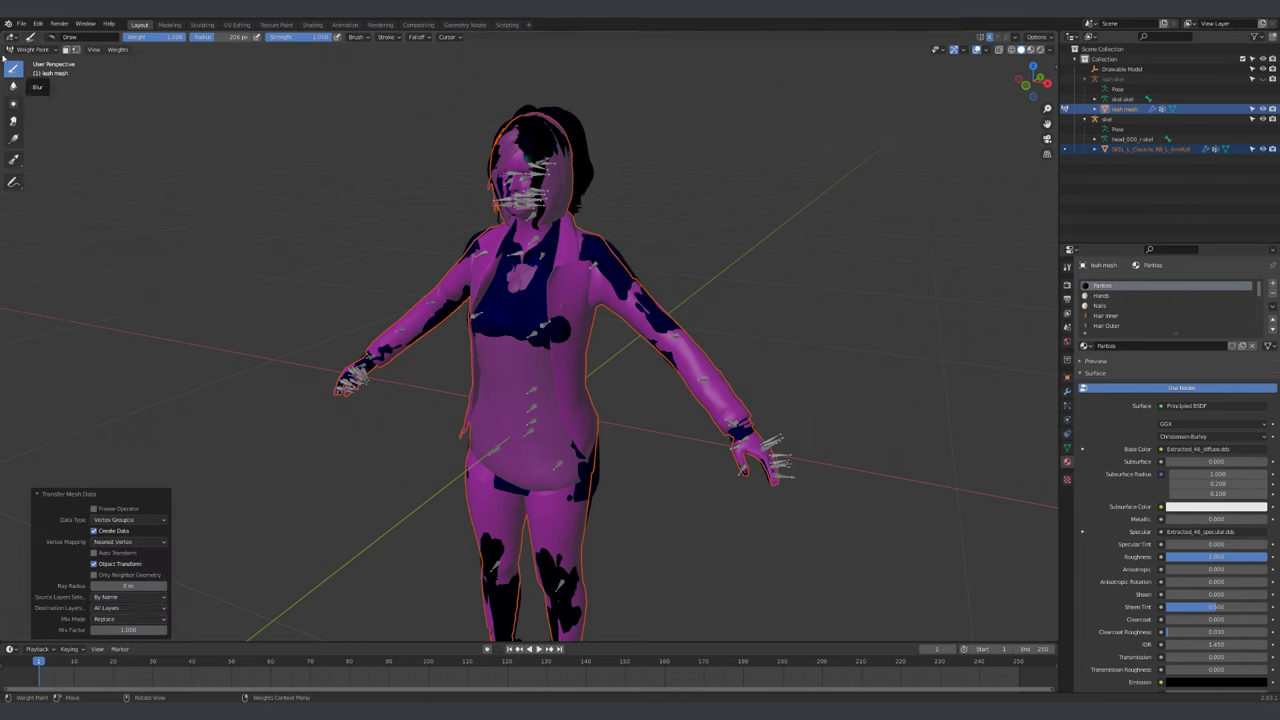
key("ctrl+Tab")
left_click(1067, 448)
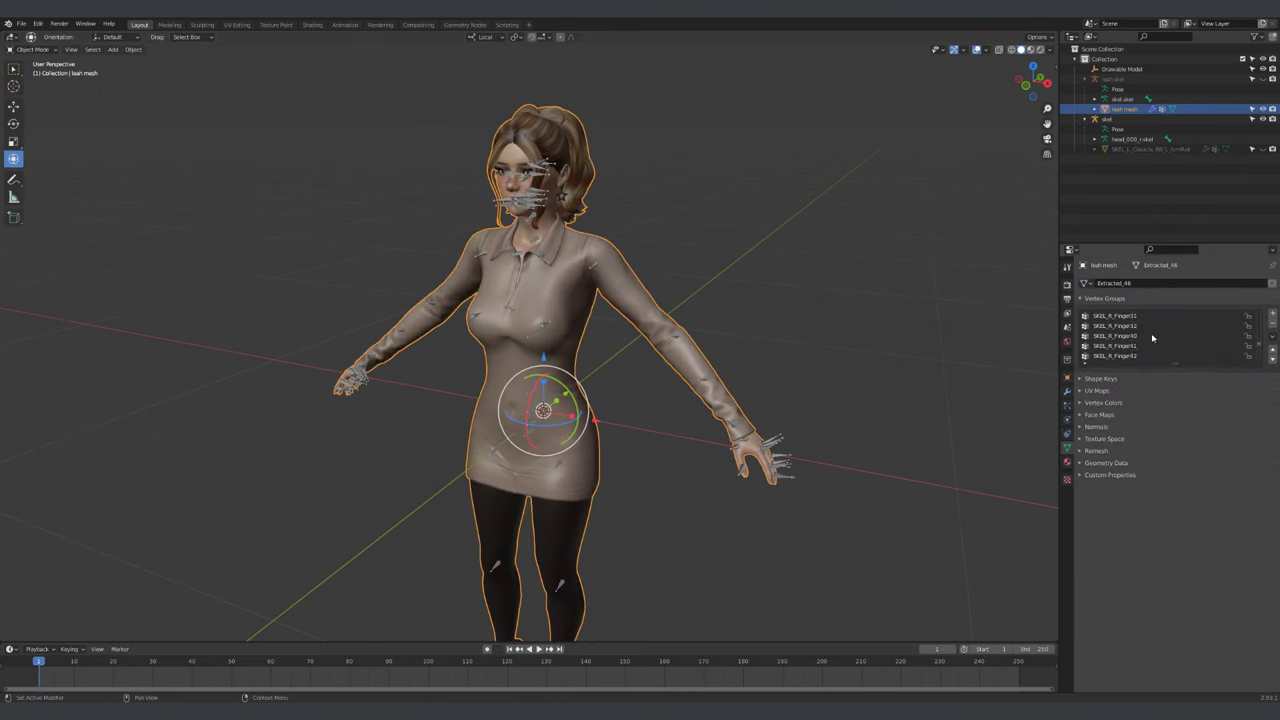
Parent leah mesh to the skel armature with Armature Deform and check its armature modifier
left_click(1106, 119)
middle_click_drag(620, 330, 600, 315)
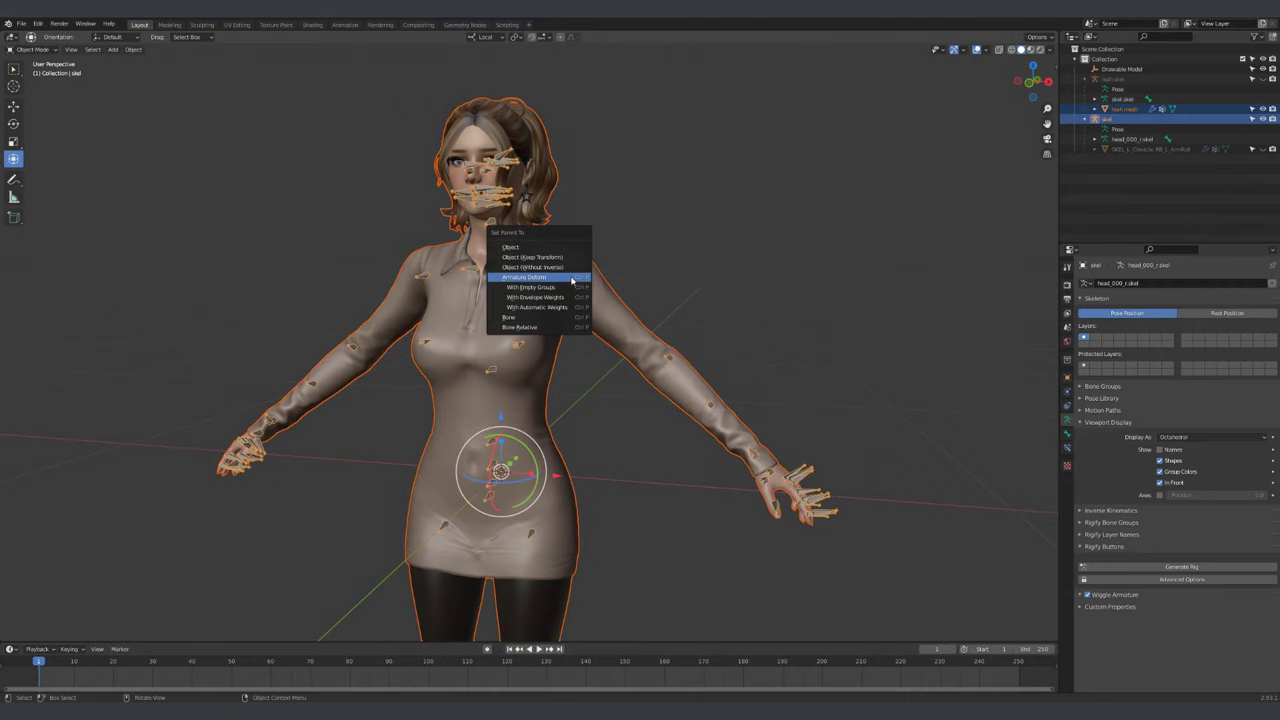
left_click(572, 280)
scroll(640, 260, "down", 2)
middle_click_drag(657, 249, 591, 271)
left_click(591, 271)
left_click(1067, 391)
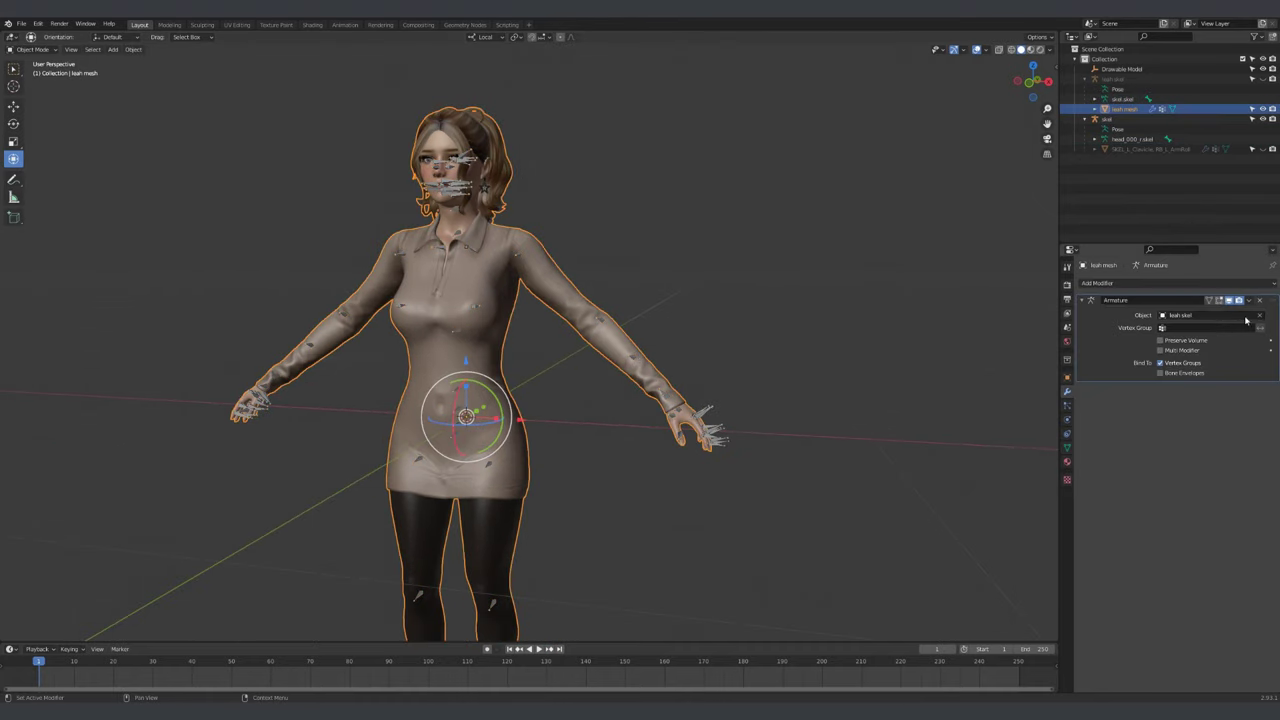
Apply skel's current pose as rest pose, then reparent leah mesh with Armature Deform
left_click(1106, 119)
scroll(677, 334, "down", 2)
scroll(677, 334, "up", 3)
middle_click_drag(677, 334, 635, 287)
scroll(635, 287, "up", 3)
left_click(635, 287)
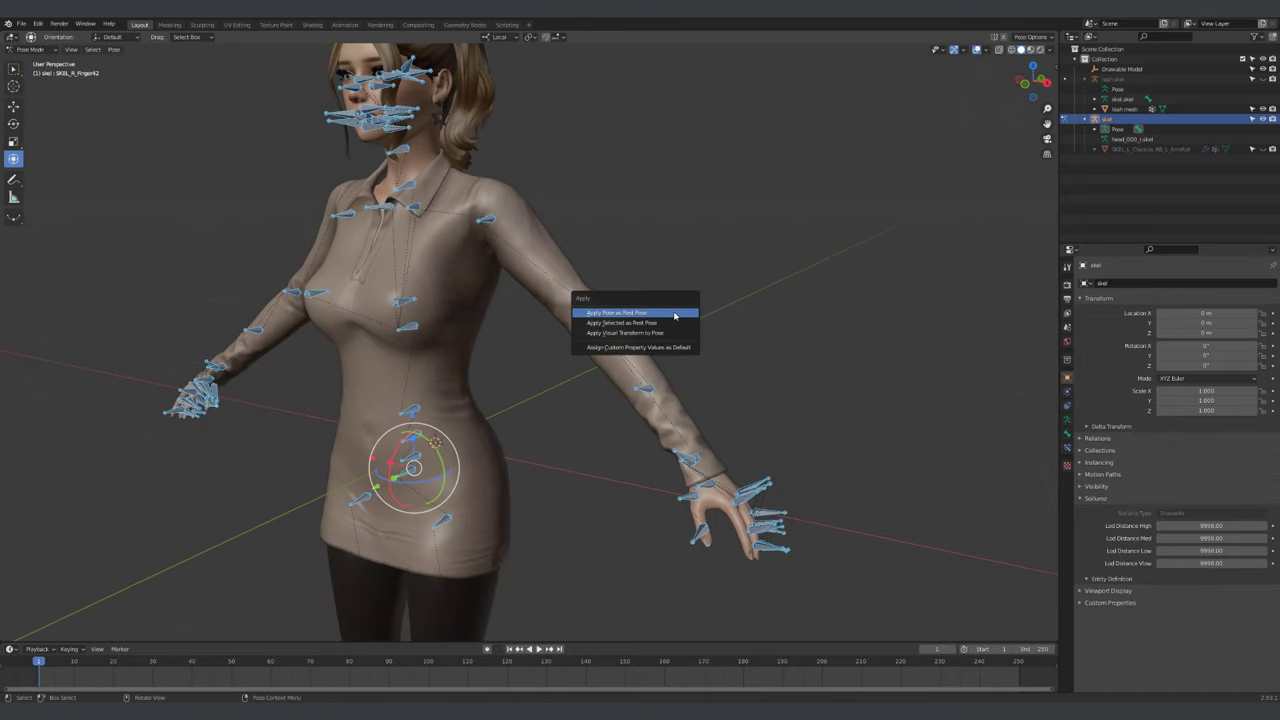
left_click(675, 316)
key("KP_1")
key("ctrl+Tab")
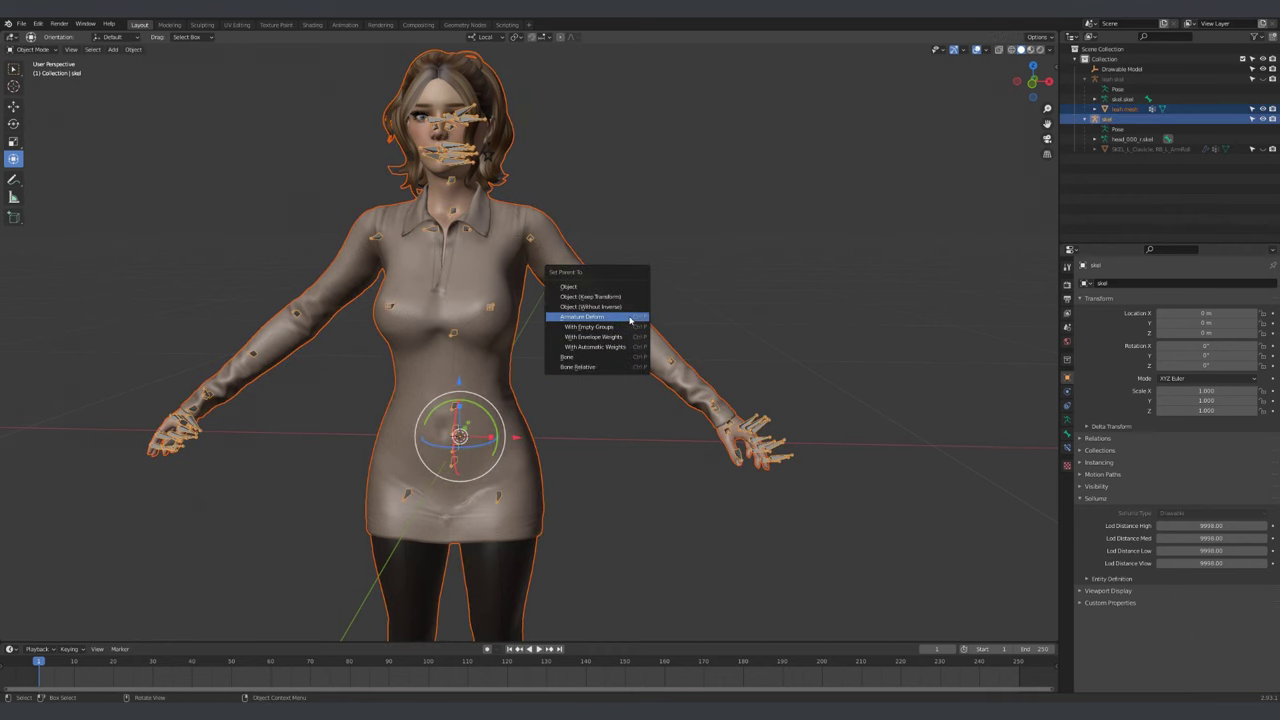
left_click(630, 319)
key("alt+a")
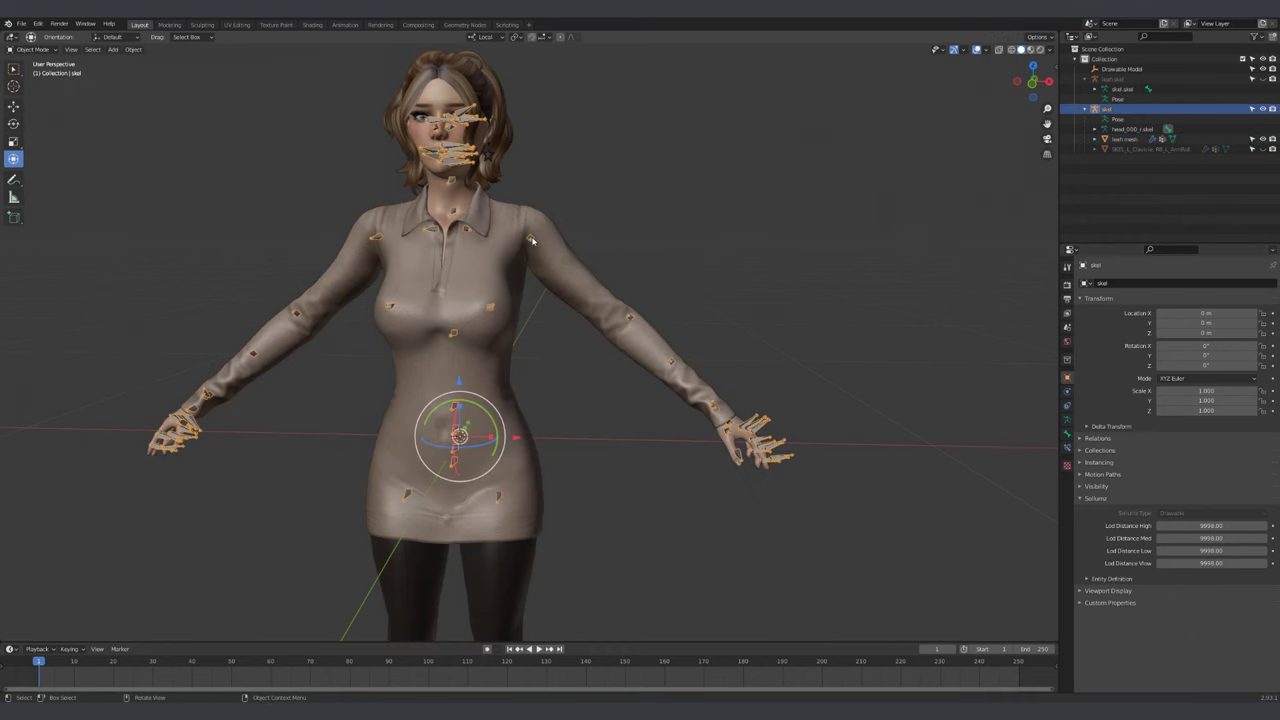
Rotate the shoulder and raised arm bones to test deformation, then undo back to T-pose
left_click_drag(558, 213, 530, 200)
key("alt+r")
middle_click_drag(871, 194, 676, 293)
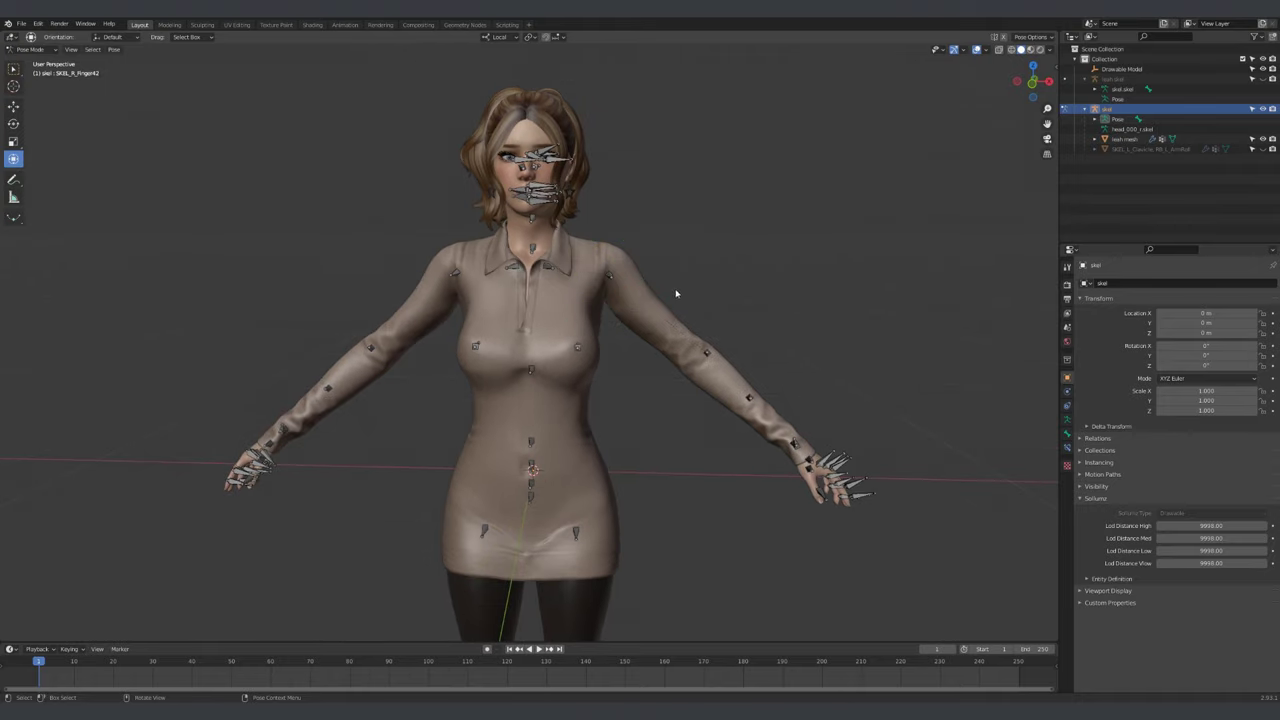
middle_click_drag(709, 349, 580, 390)
left_click_drag(536, 430, 520, 455)
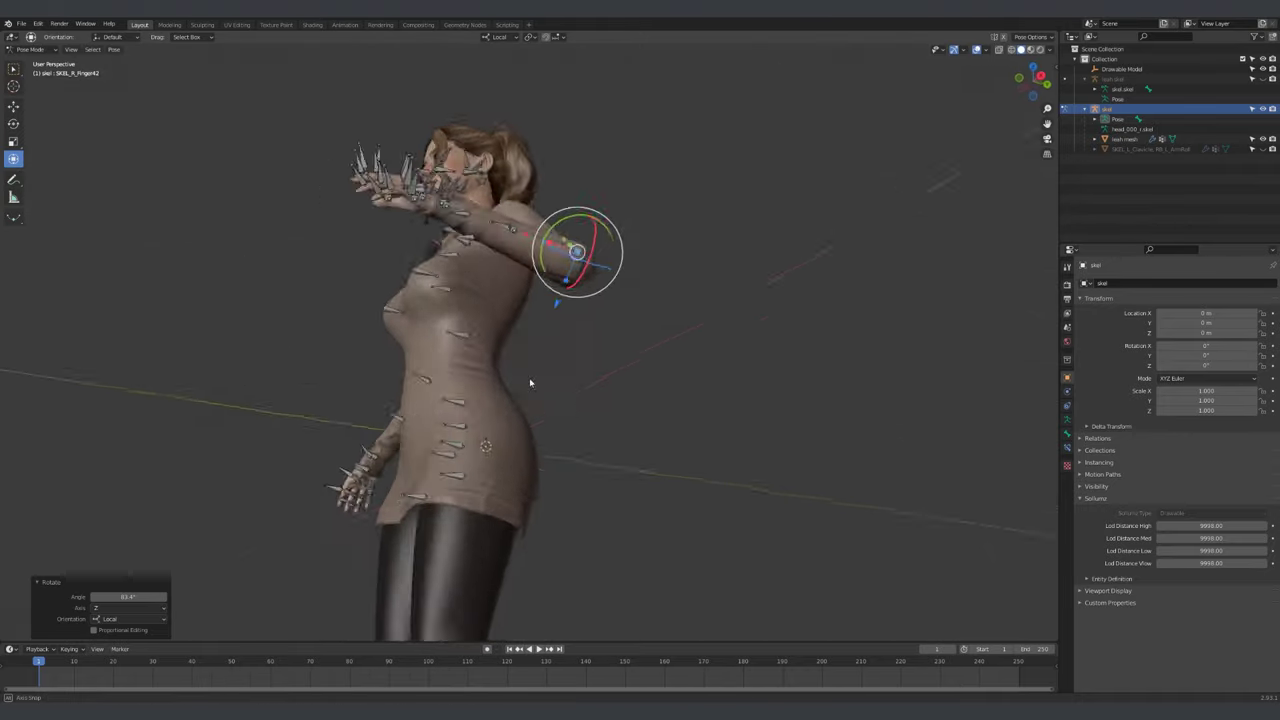
key("ctrl+z")
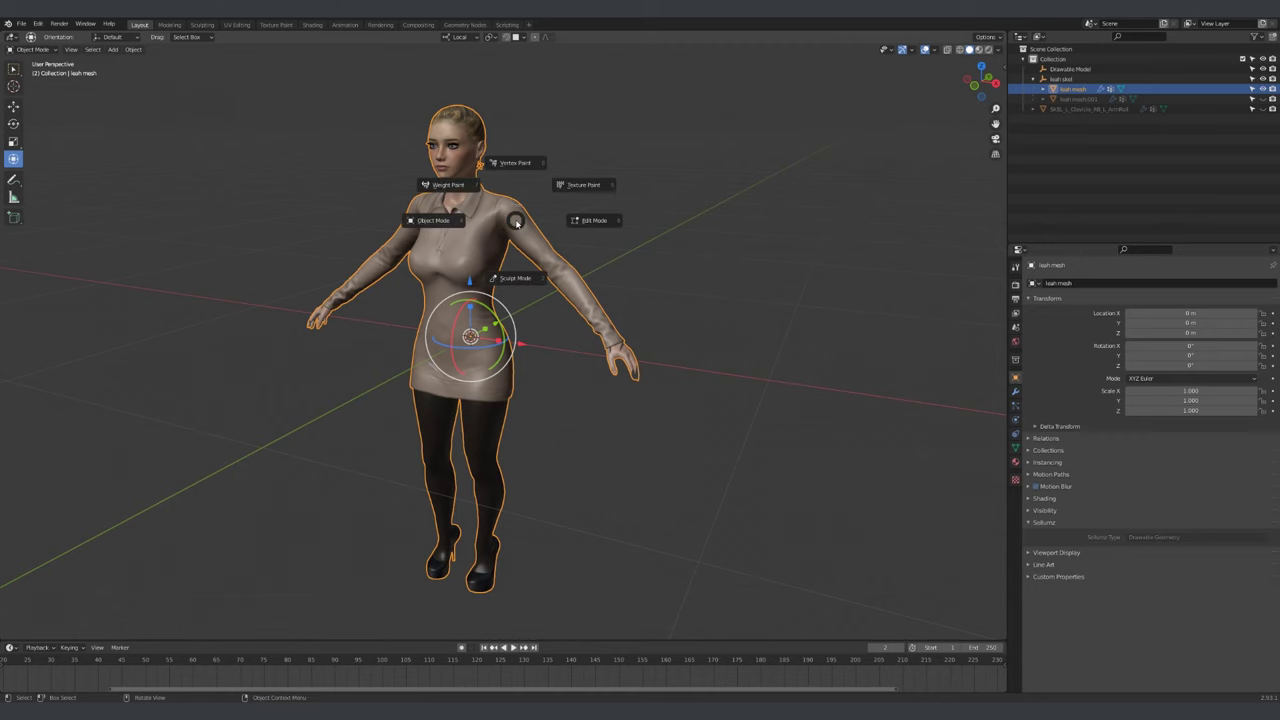
Limit the number of bone weights each vertex keeps in Weight Paint mode
left_click(465, 186)
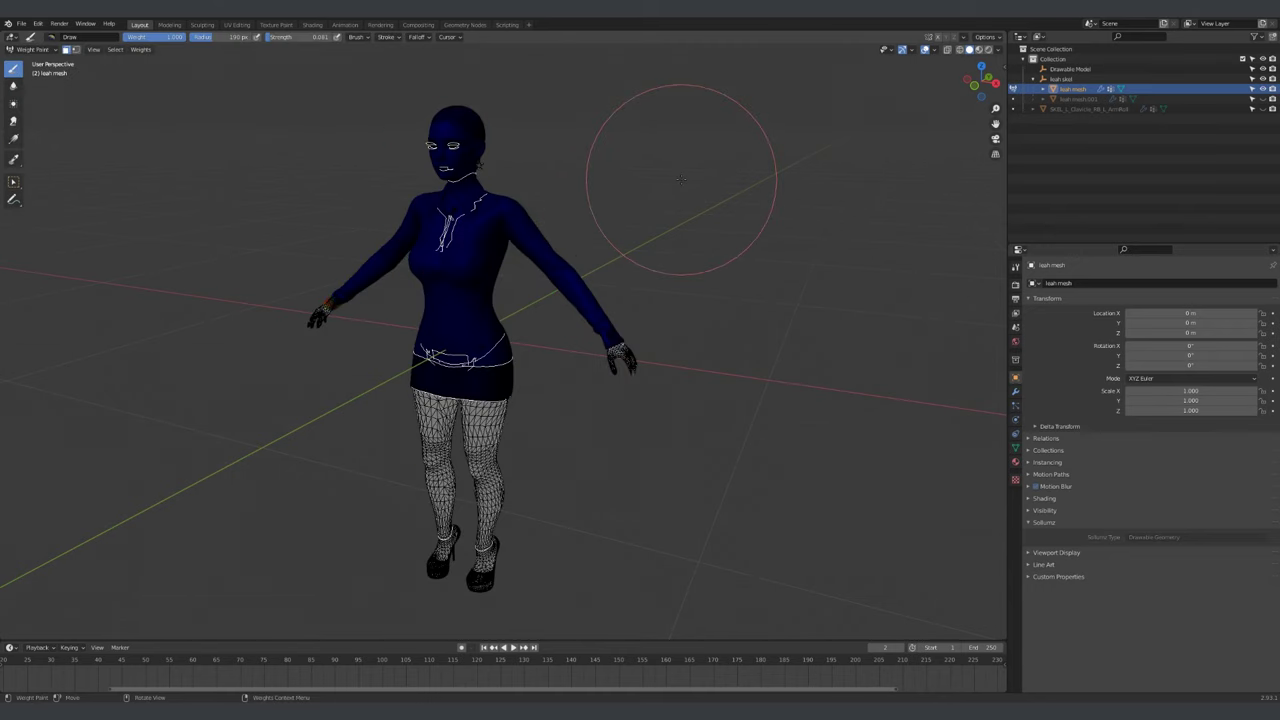
left_click(141, 49)
left_click(152, 186)
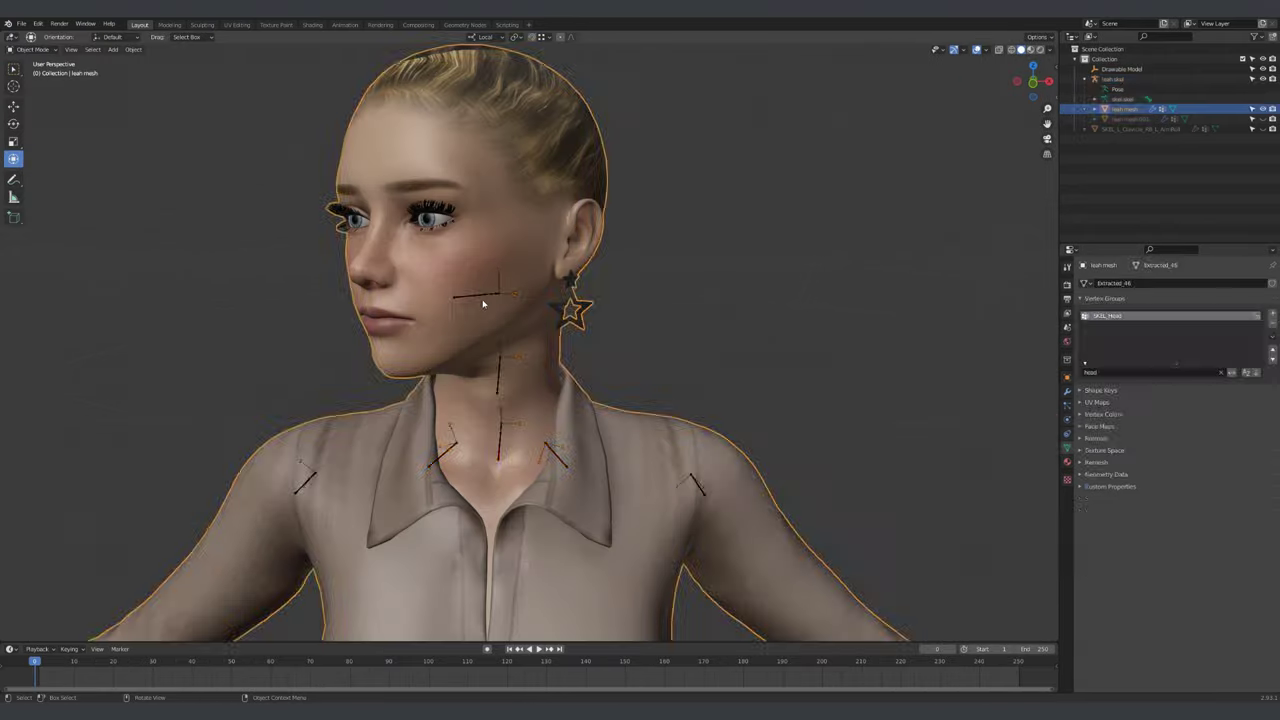
Swing the hip bone to test the leg weights, undo it, and select the leash mesh
scroll(740, 306, "down", 5)
mouse_move(740, 306)
middle_mouse_down()
mouse_move(663, 346)
mouse_move(721, 390)
mouse_move(714, 286)
mouse_move(557, 423)
middle_mouse_up()
left_click(557, 423)
mouse_move(557, 423)
left_mouse_down()
mouse_move(530, 415)
mouse_move(540, 430)
left_mouse_up()
key("ctrl+z")
key("ctrl+z")
left_click(1120, 108)
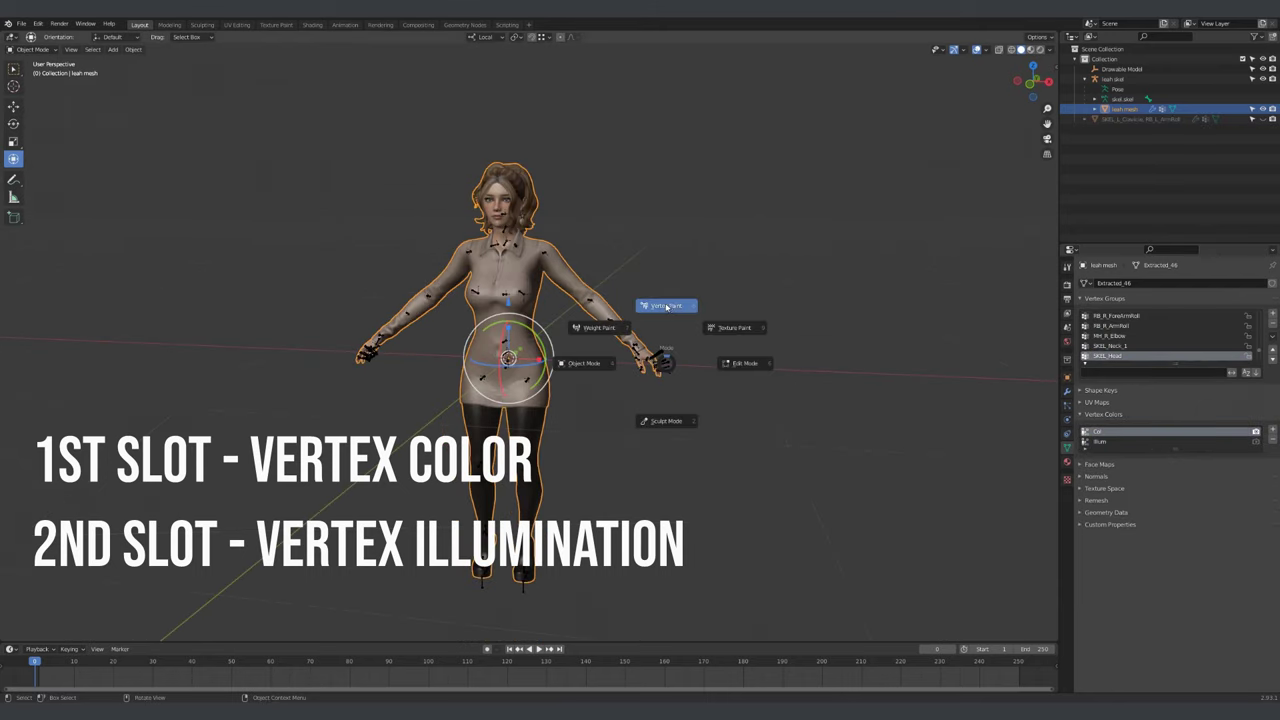
In Vertex Paint, fill the Col layer with orange FF8000 and the Bum layer with black
left_click(668, 307)
left_click(142, 37)
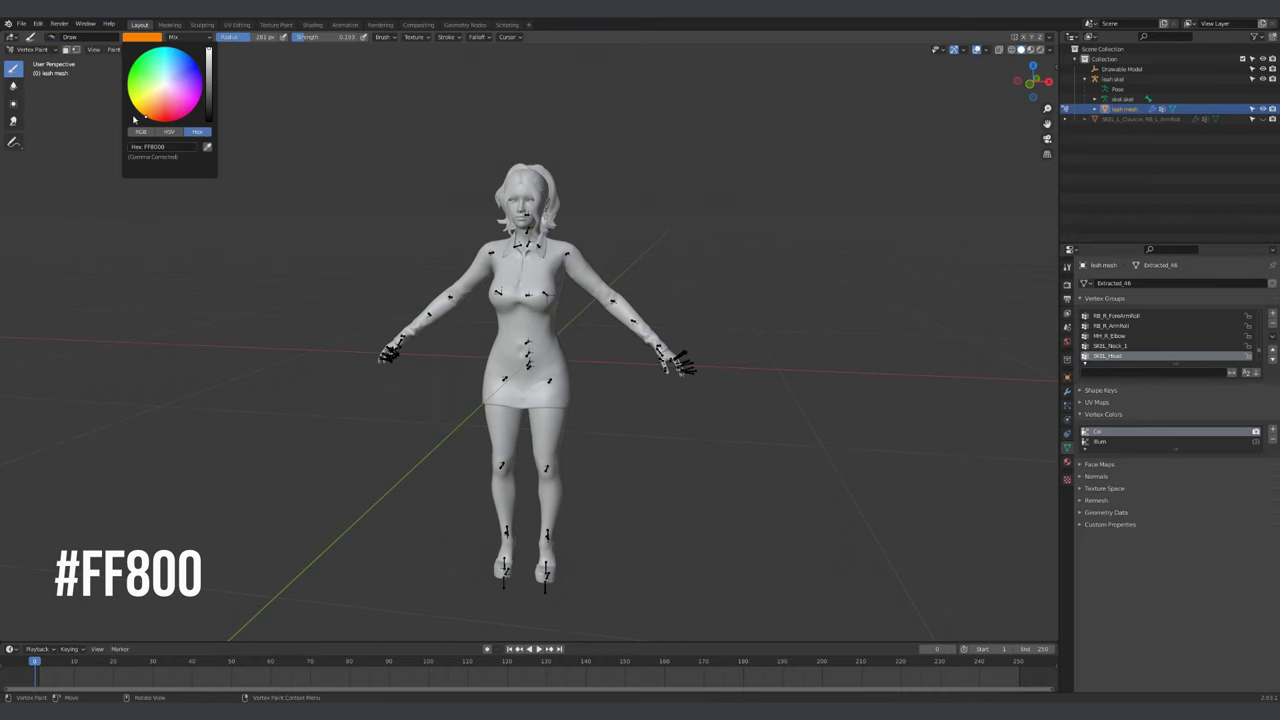
left_click(116, 61)
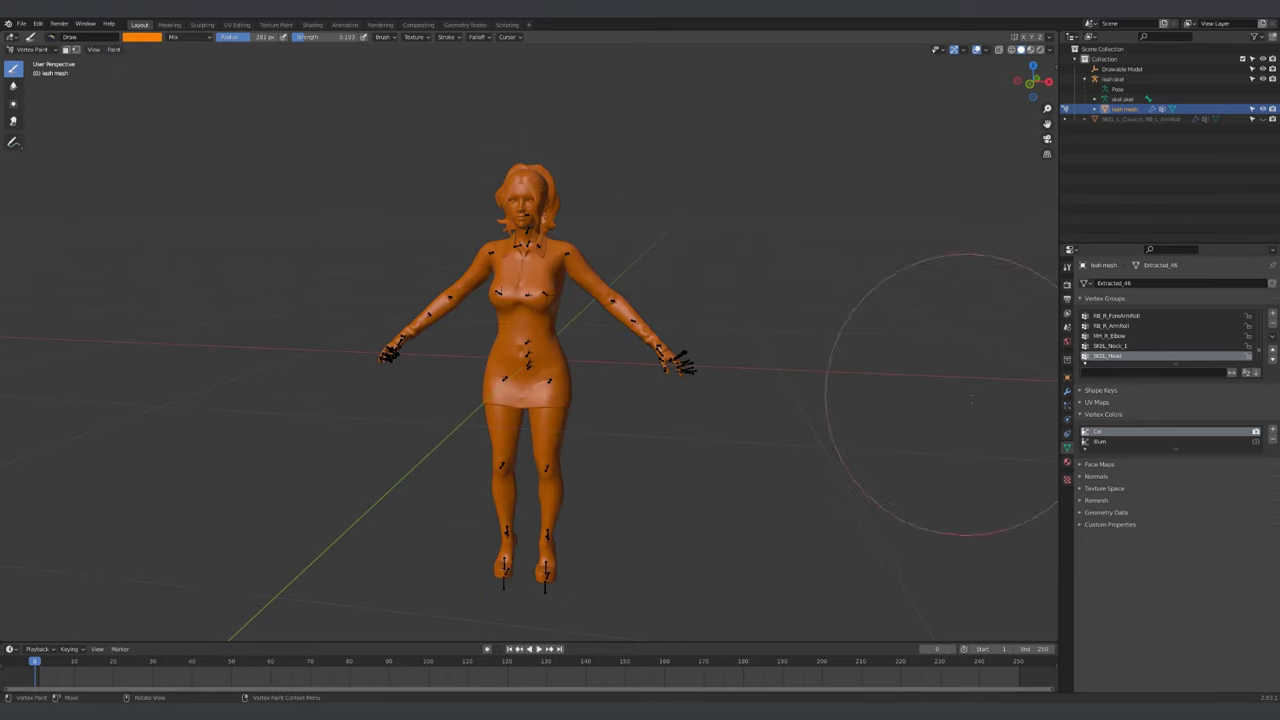
left_click(1101, 442)
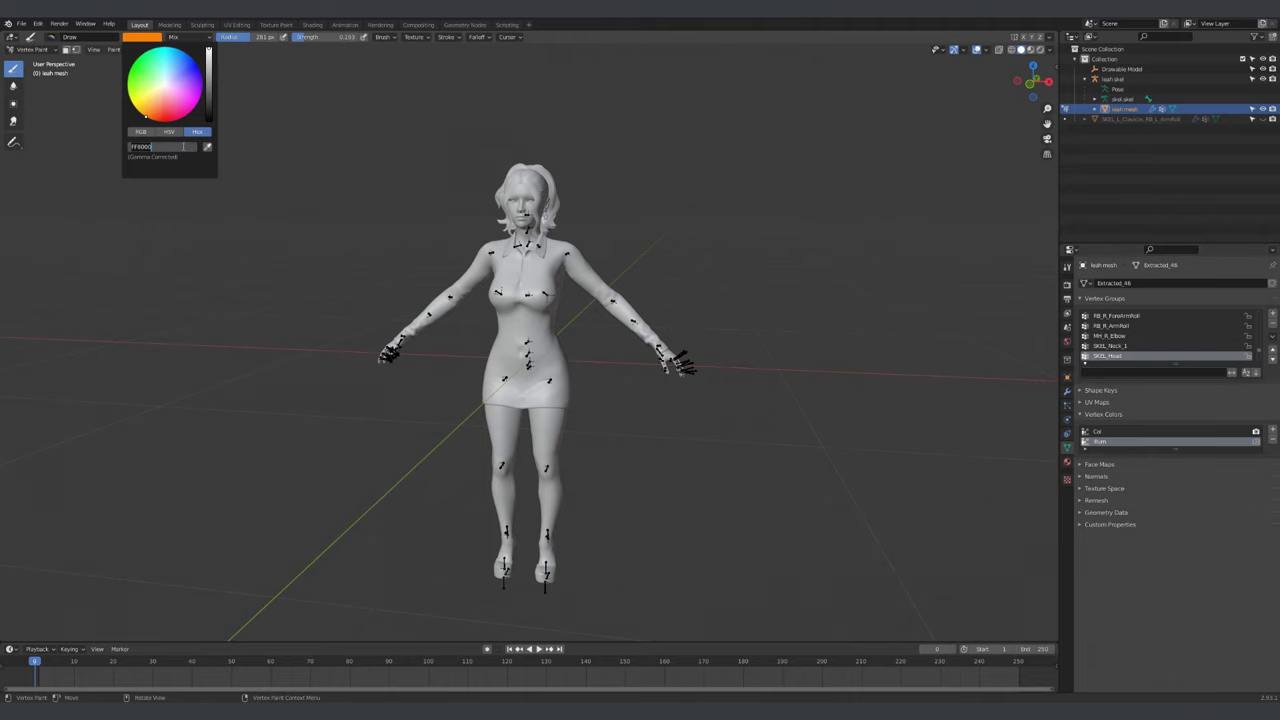
left_click(120, 62)
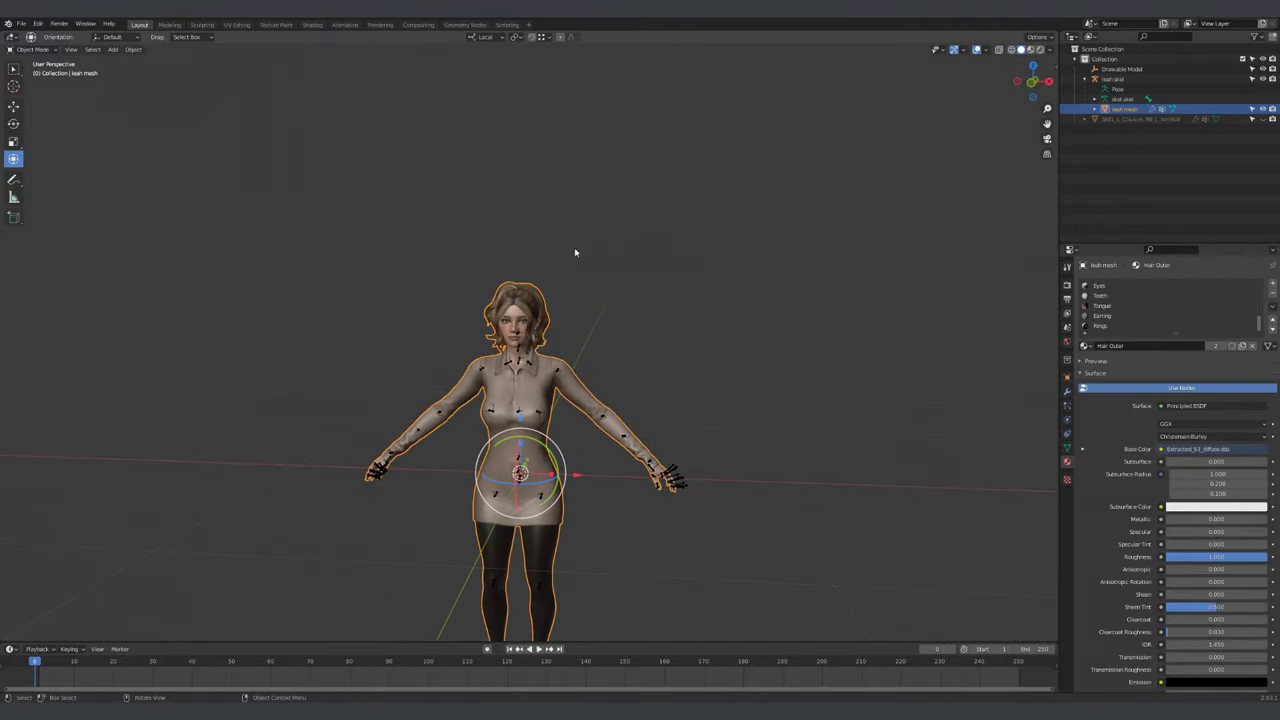
Zoom in, clear the mesh selection in Edit Mode, and go to the Shading workspace
scroll(510, 297, "up", 4)
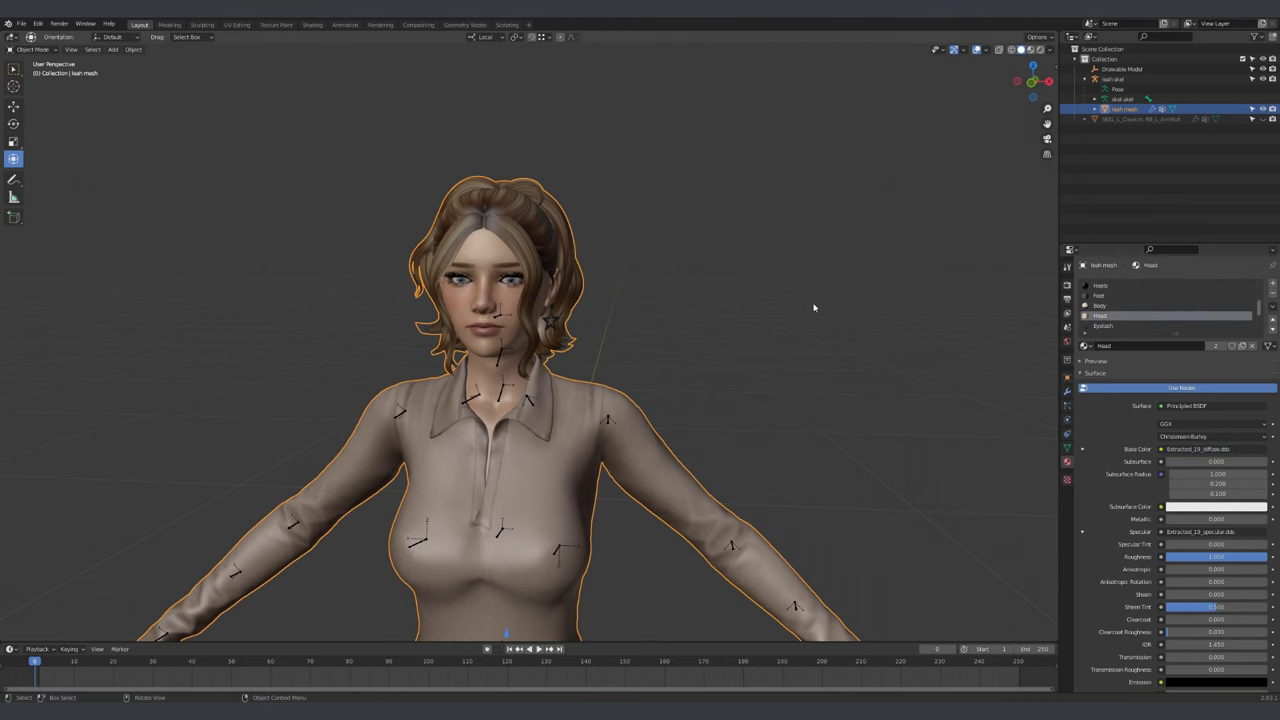
key("Tab")
key("alt+a")
key("Tab")
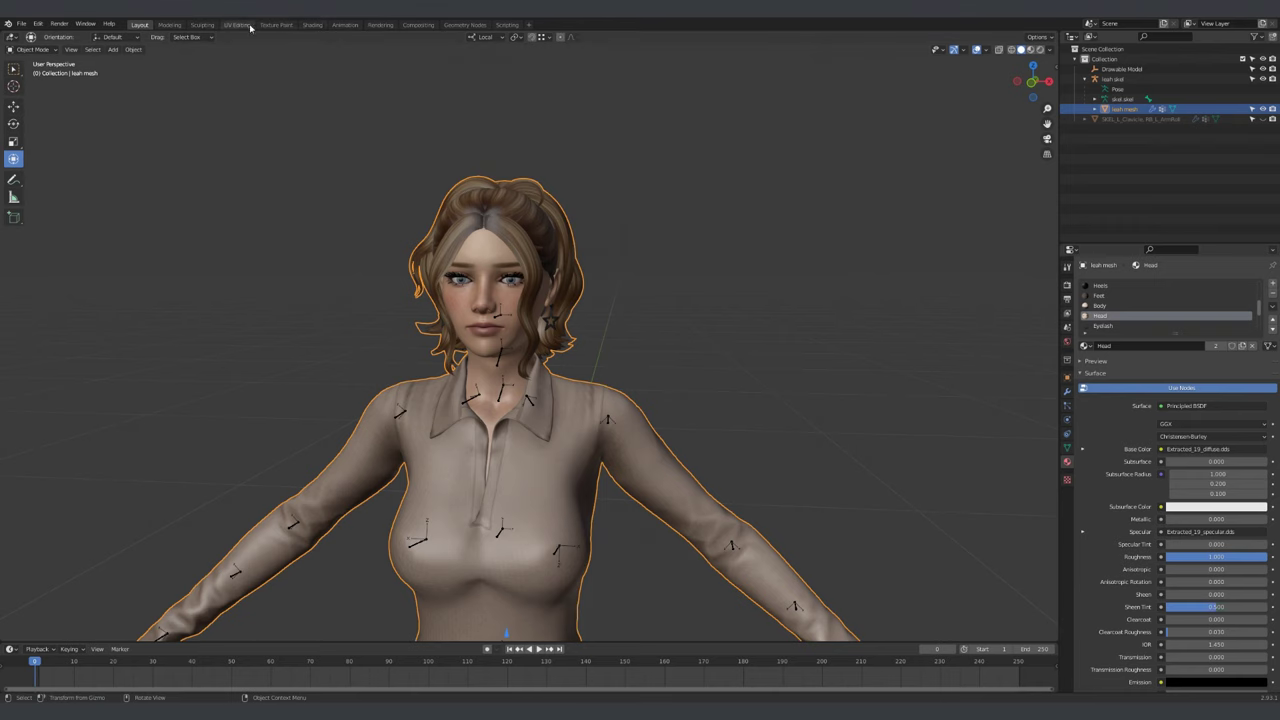
left_click(312, 24)
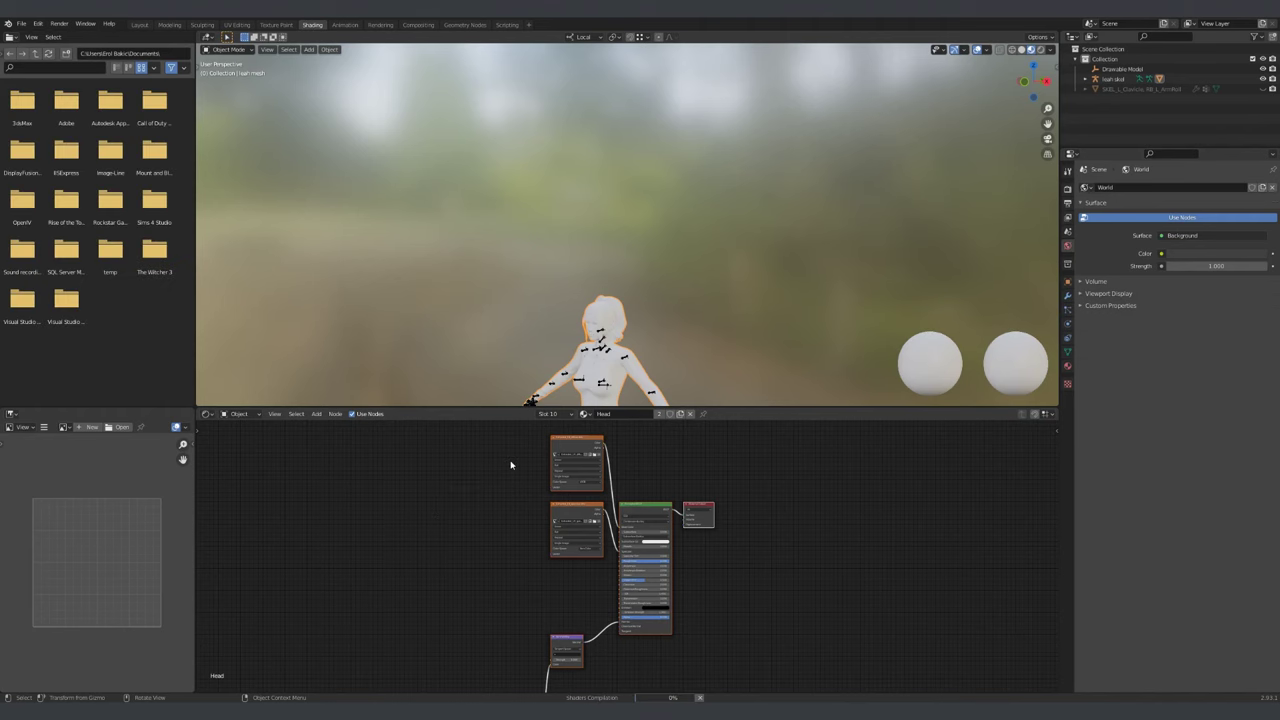
Add a Vertex Color node to the Head material and link its Alpha to Base Color
scroll(563, 503, "up", 4)
key("shift+a")
type("vertex")
key("Return")
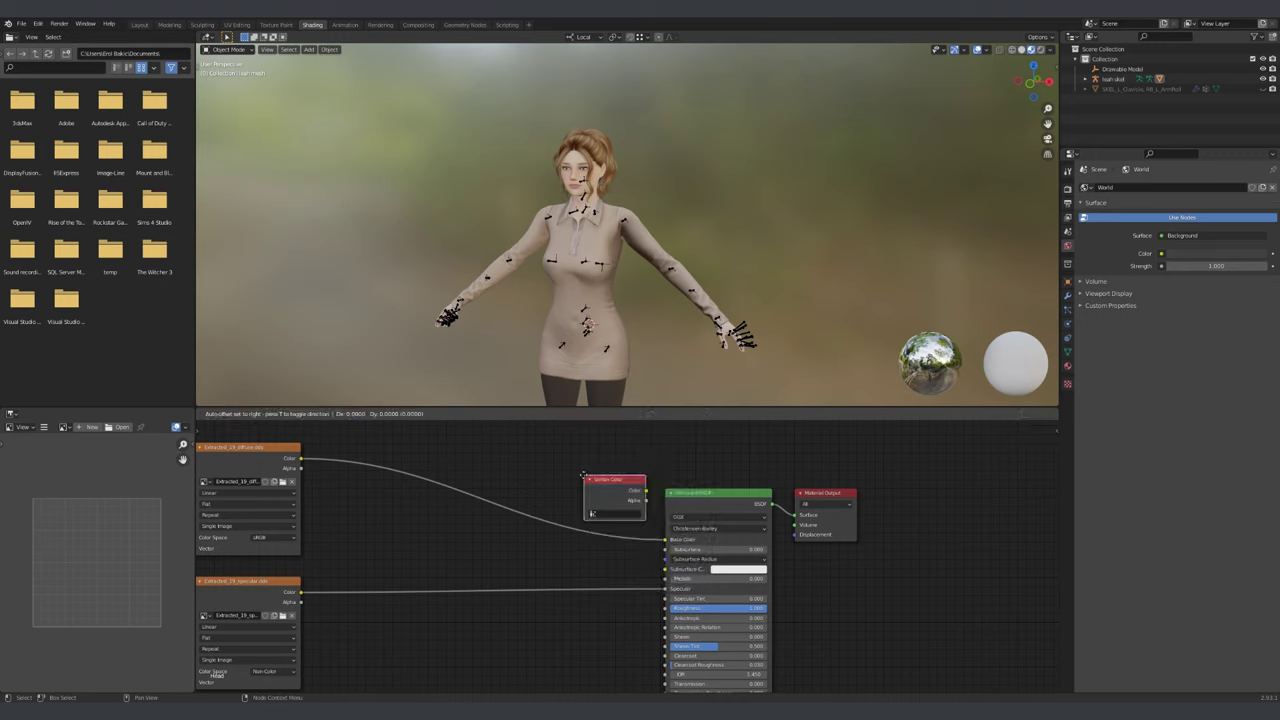
left_click(610, 504)
left_click(590, 512)
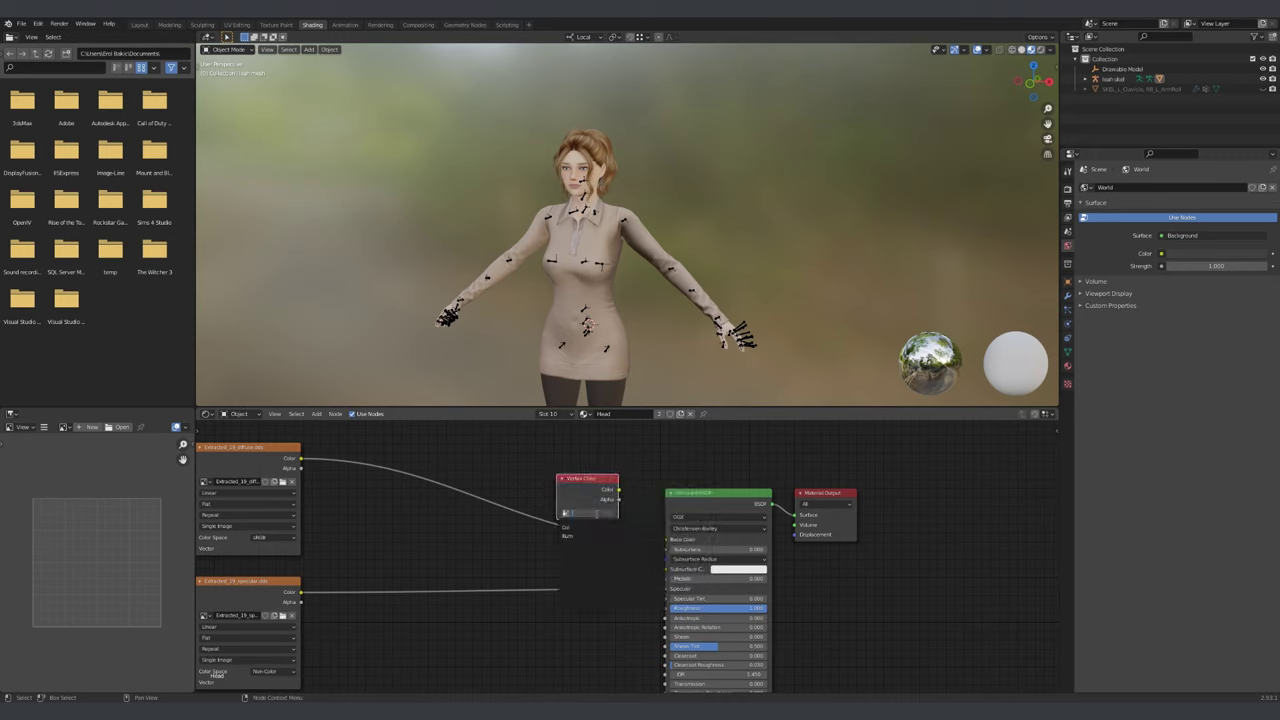
left_click(598, 536)
left_click(598, 513)
left_click(575, 527)
left_click_drag(619, 499, 664, 540)
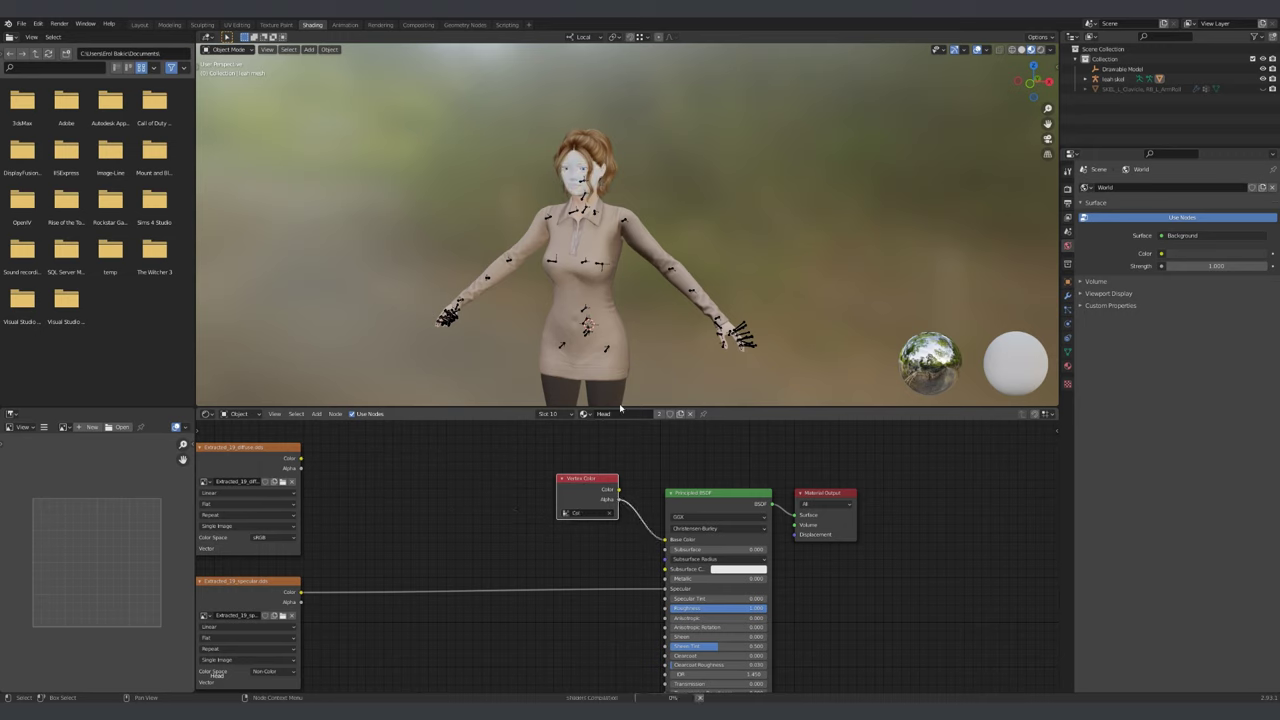
Set the Vertex Color node's layer to Bum
scroll(585, 190, "up", 4)
middle_click_drag(585, 190, 548, 198)
left_click(590, 512)
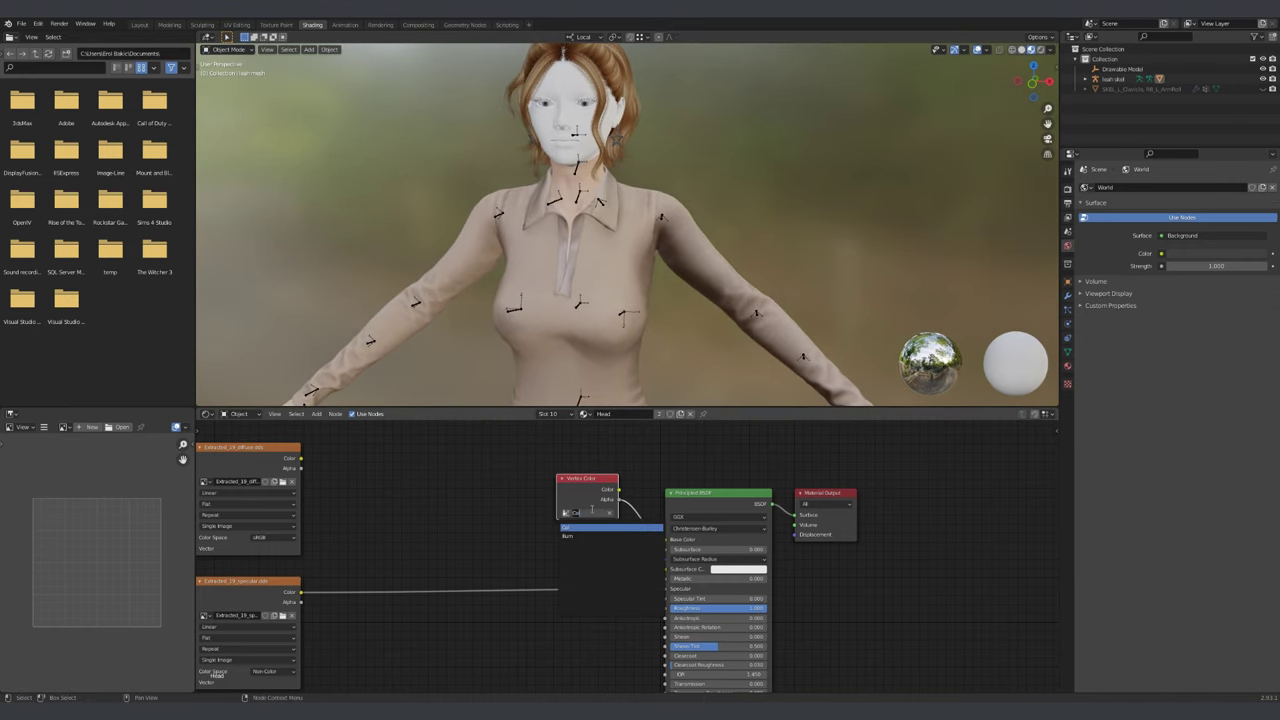
left_click(572, 536)
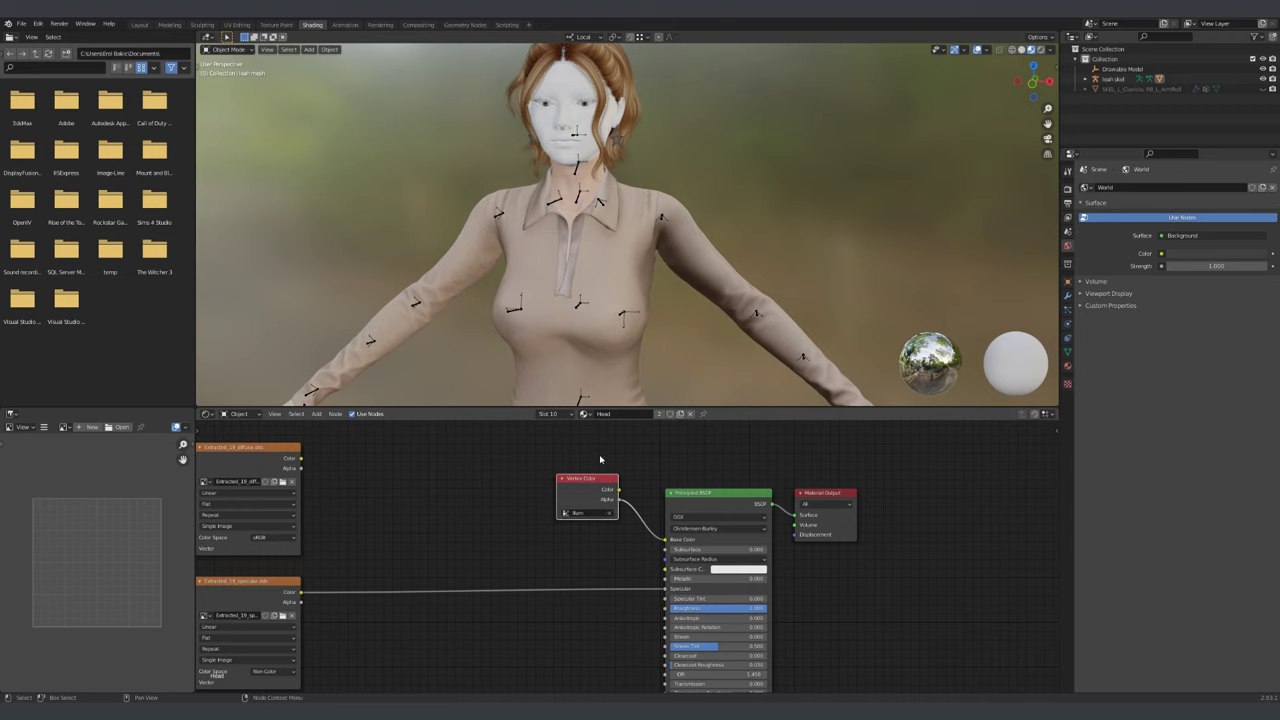
scroll(630, 228, "down", 6)
Switch leah mesh to Vertex Paint with the brush blend set to Erase Alpha
key("ctrl+Tab")
left_click(663, 171)
scroll(663, 200, "up", 2)
left_click(380, 37)
left_click(455, 186)
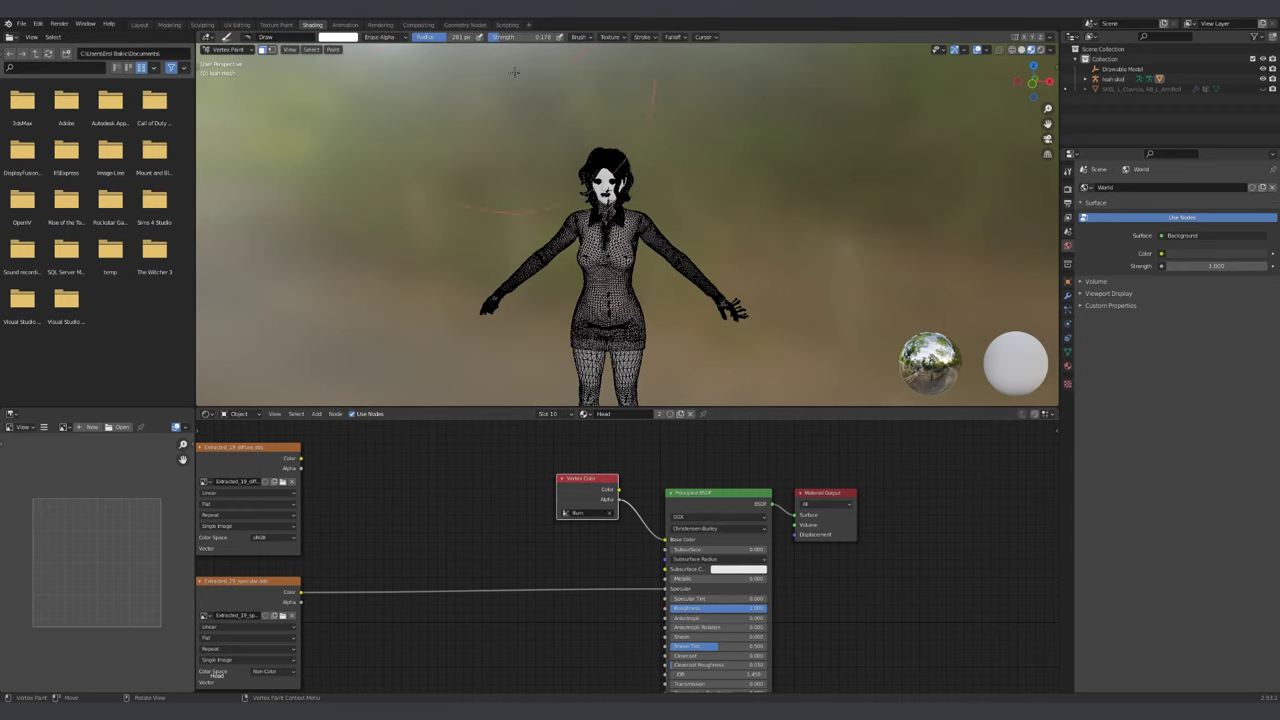
Raise the brush strength to 1.0
left_click_drag(500, 37, 556, 37)
scroll(669, 187, "down", 1)
scroll(650, 182, "up", 2)
scroll(640, 180, "down", 4)
scroll(622, 176, "up", 2)
left_click(614, 205)
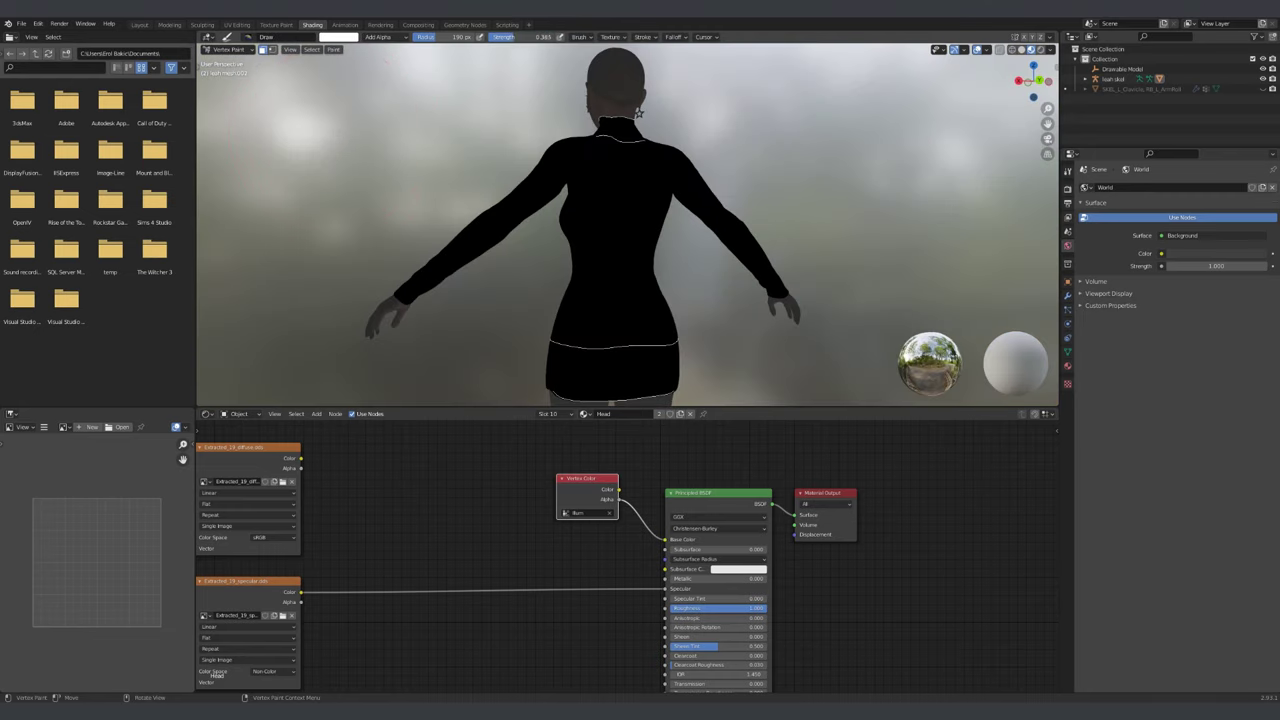
Paint a faint light patch on the upper back at about 0.059 strength, then save Leah GTA 5.blend
key("shift+f")
left_click(625, 110)
scroll(622, 100, "up", 4)
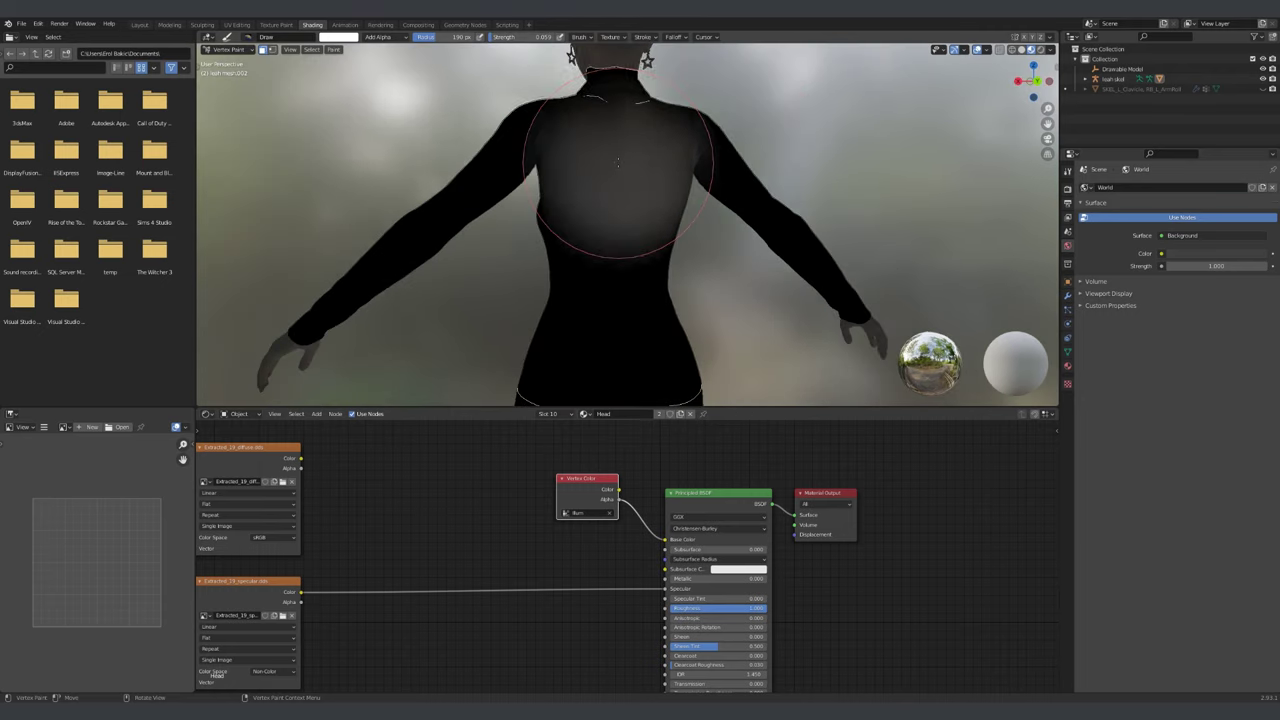
left_click(620, 97)
scroll(620, 110, "down", 5)
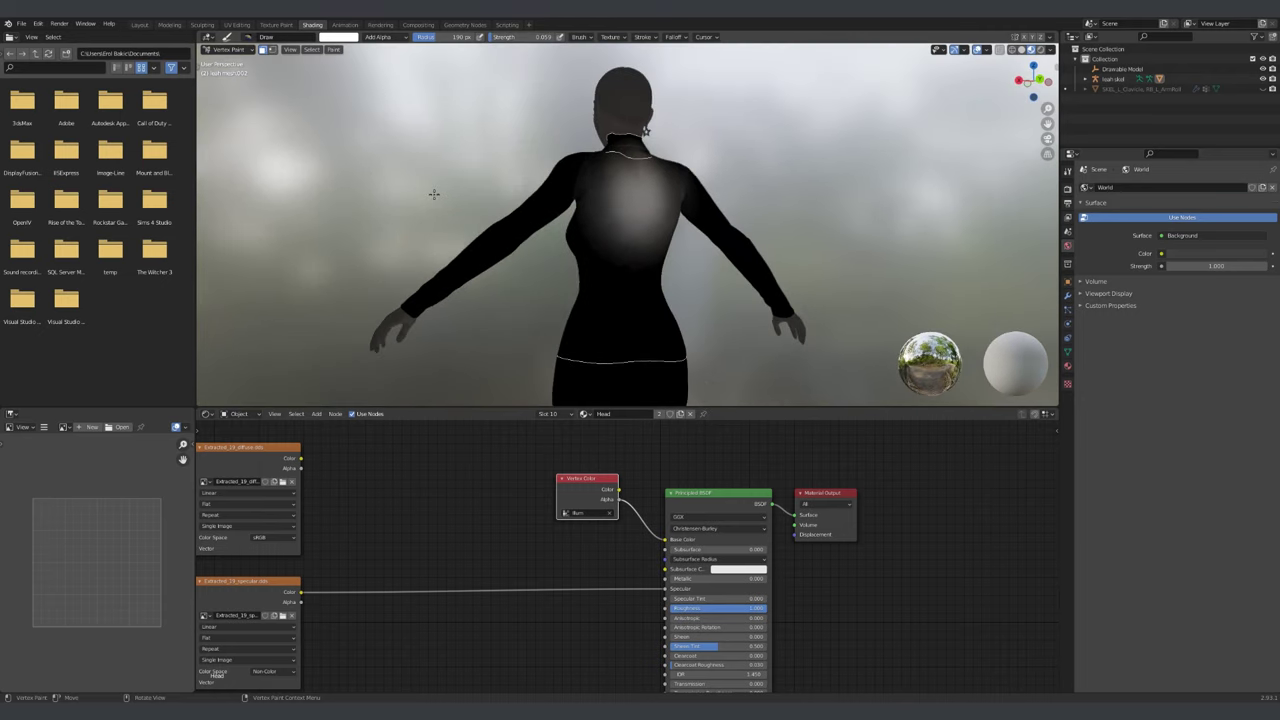
scroll(430, 170, "up", 2)
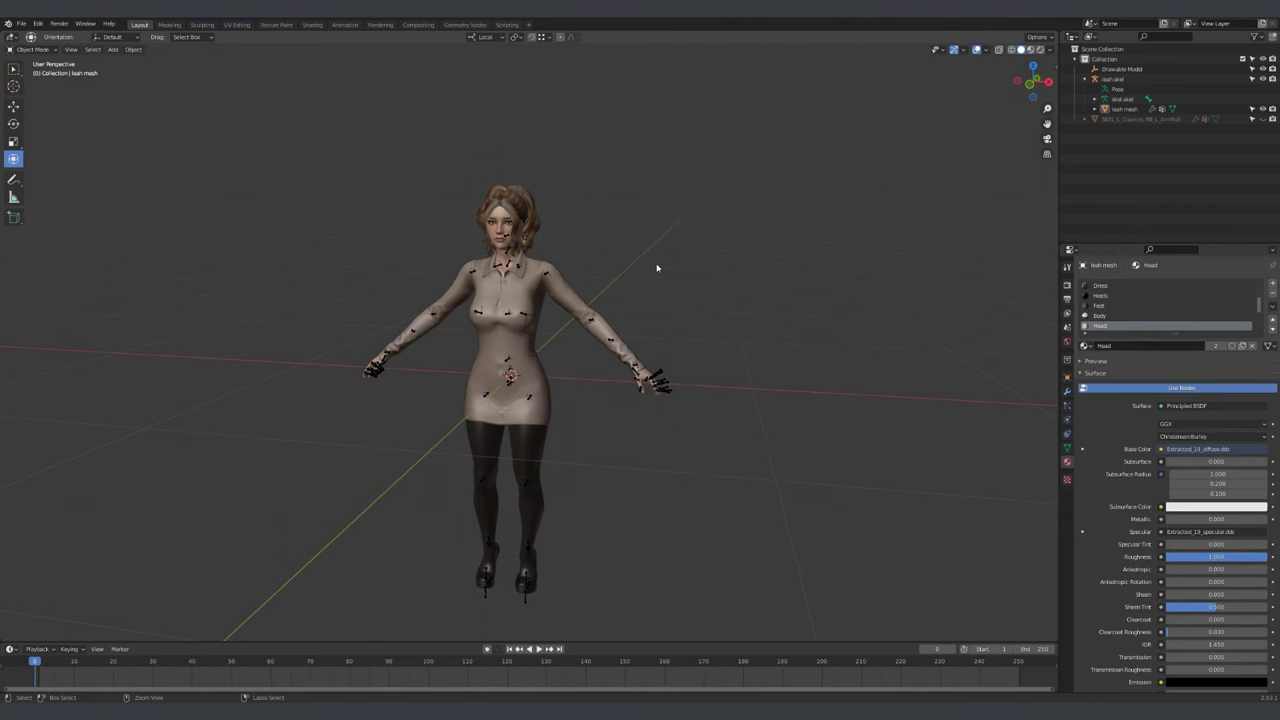
key("ctrl+s")
middle_click_drag(657, 268, 677, 259)
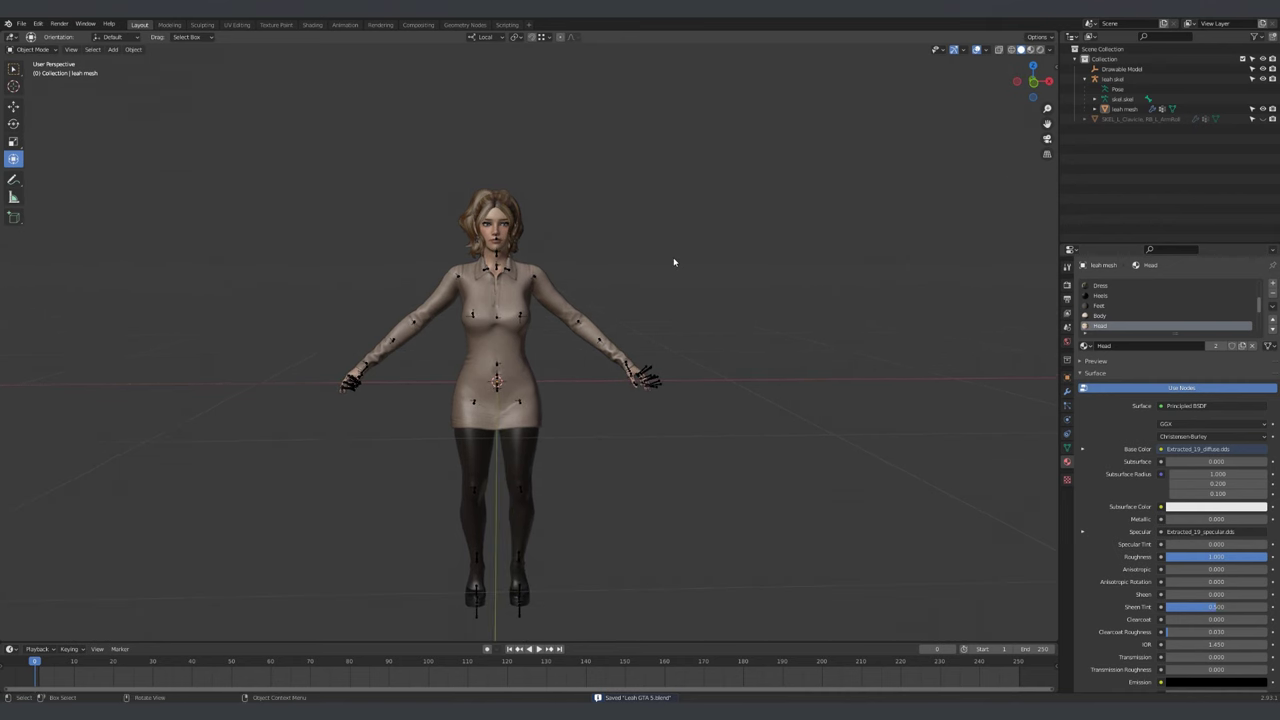
key("KP_1")
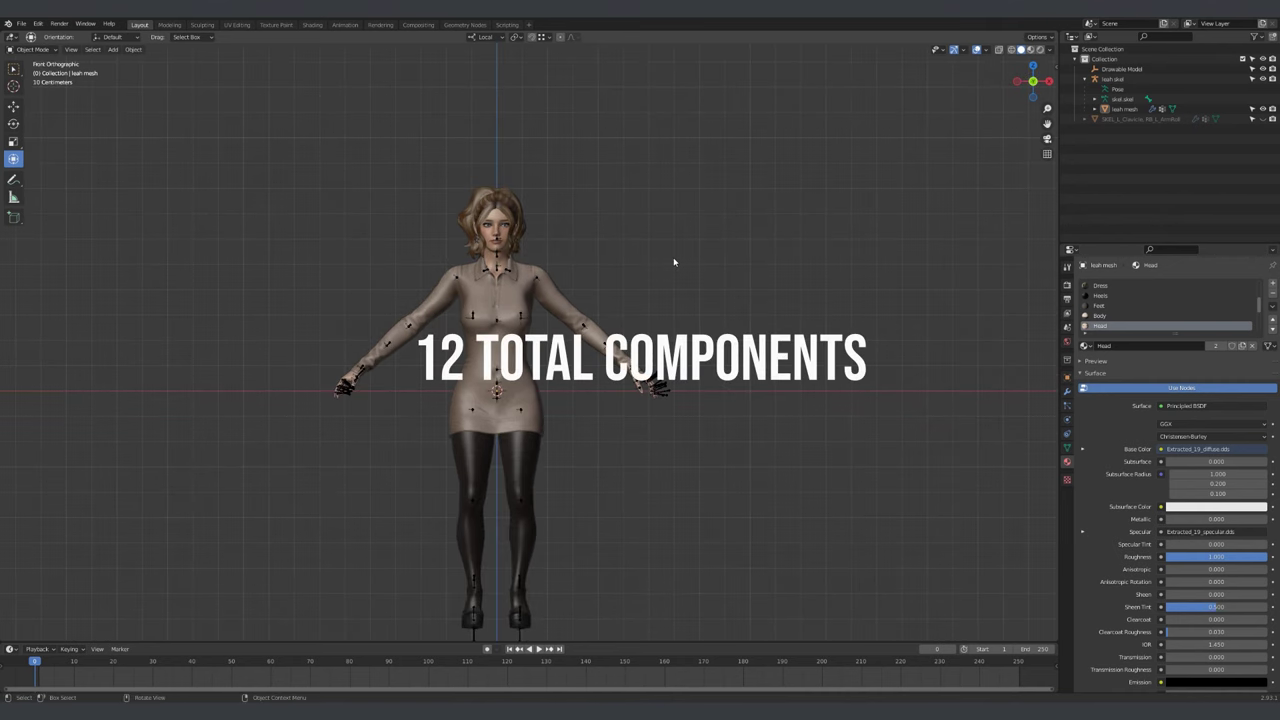
middle_click_drag(674, 262, 689, 254)
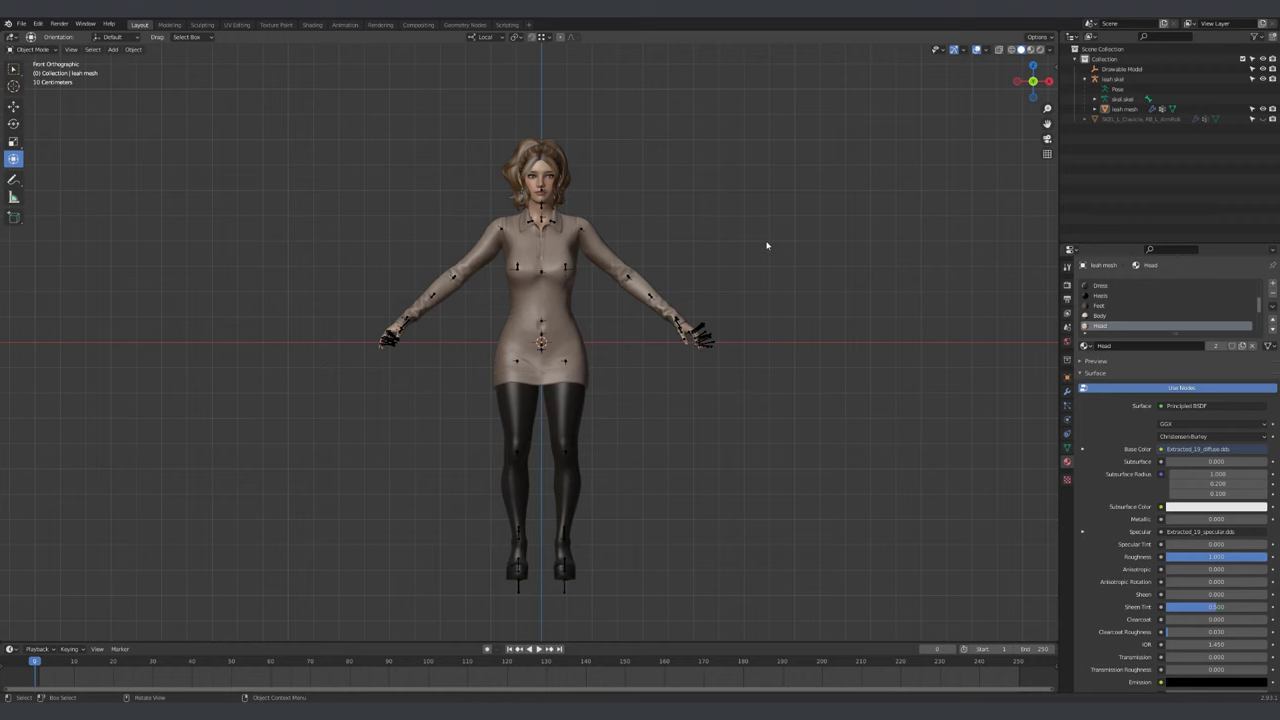
Select leah mesh, enter Edit Mode with nothing selected, and pick the Eyes material slot
scroll(767, 245, "up", 3)
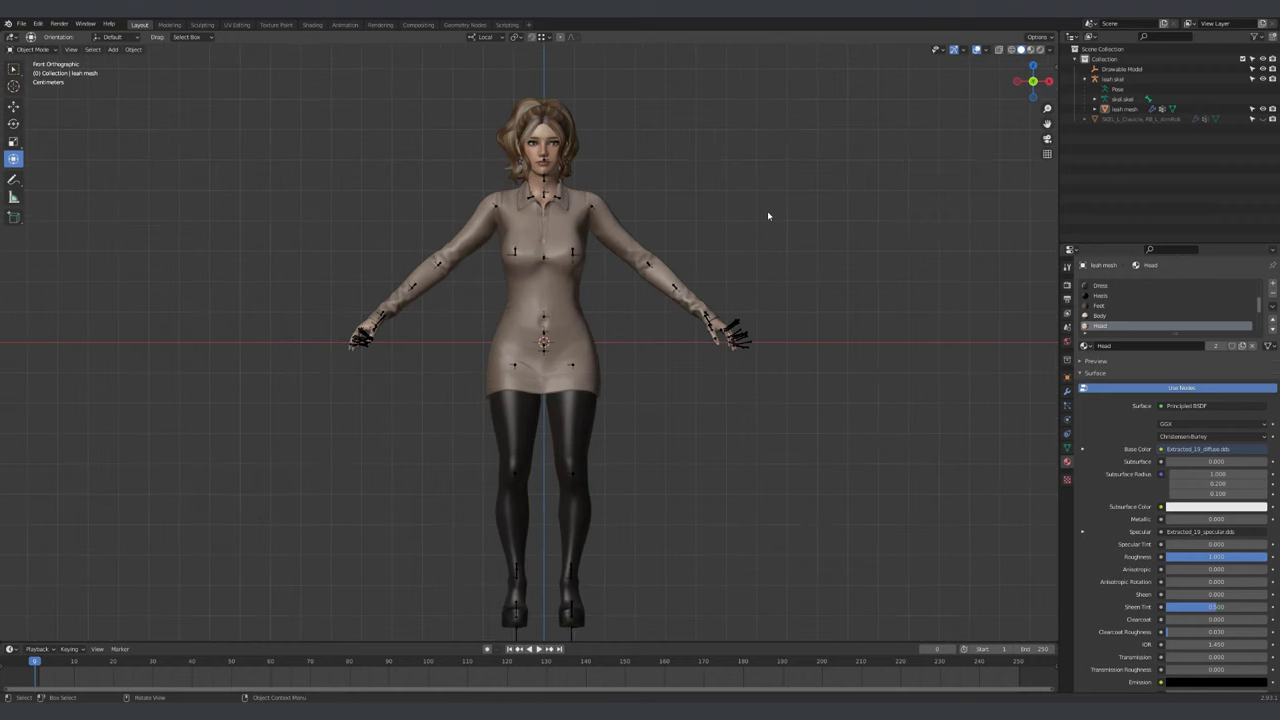
middle_click_drag(720, 165, 703, 389, "shift")
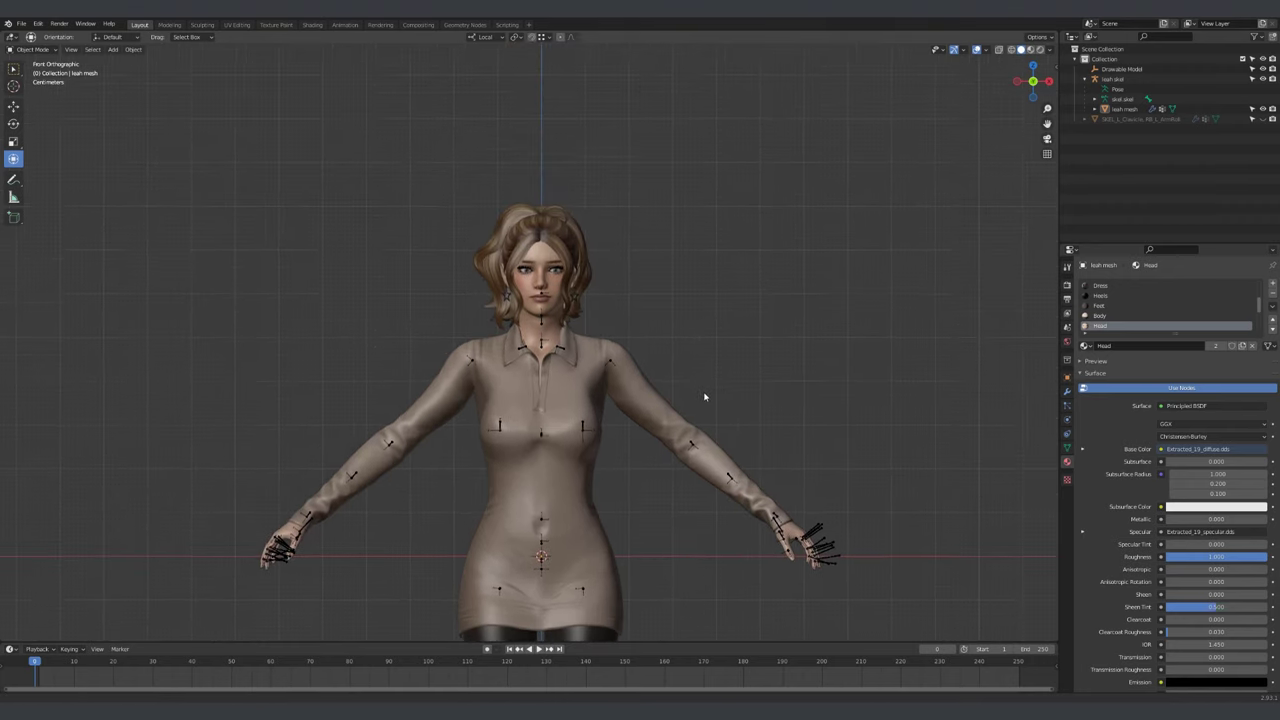
scroll(686, 420, "up", 4)
scroll(562, 289, "up", 2)
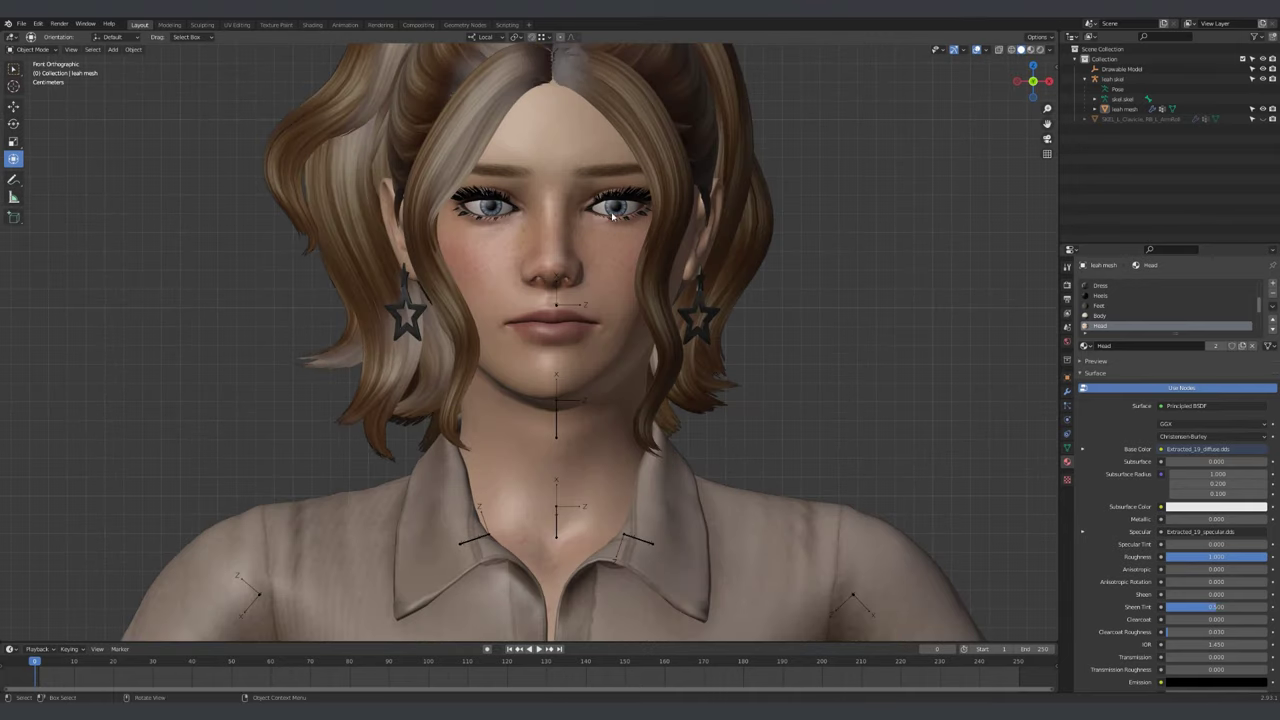
left_click(612, 210)
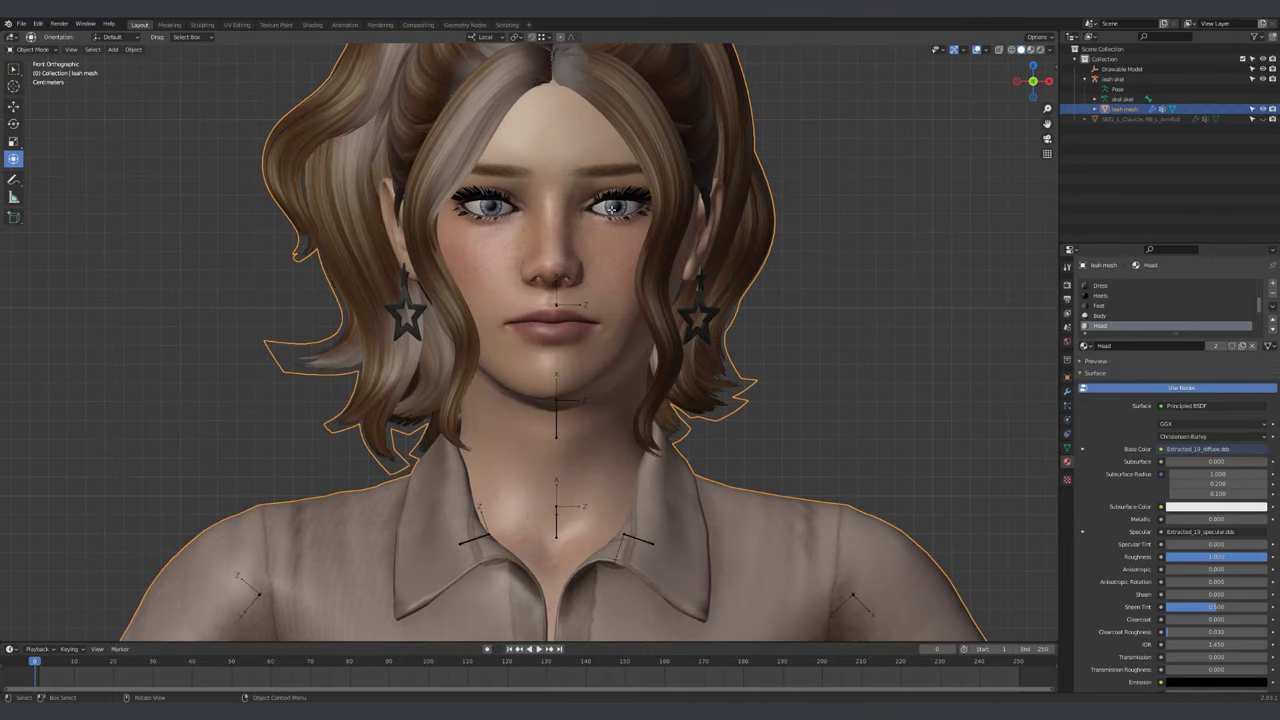
key("Tab")
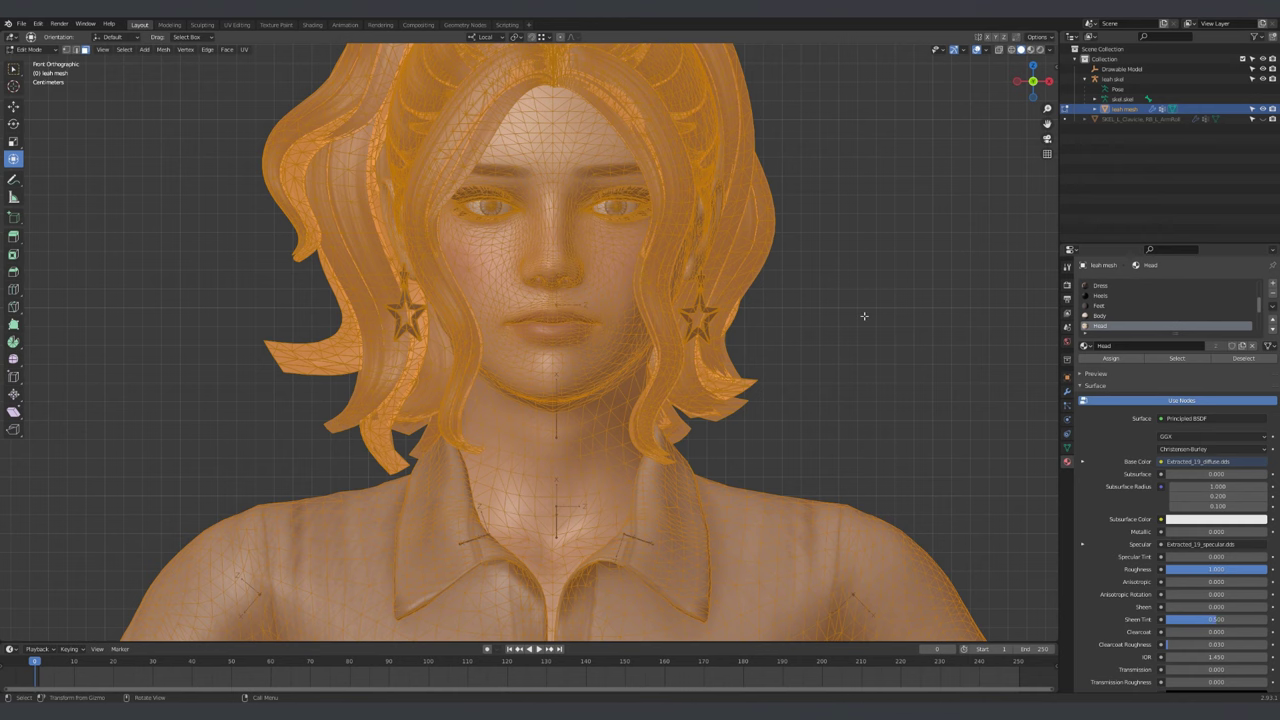
left_click(864, 316)
scroll(1144, 318, "down", 5)
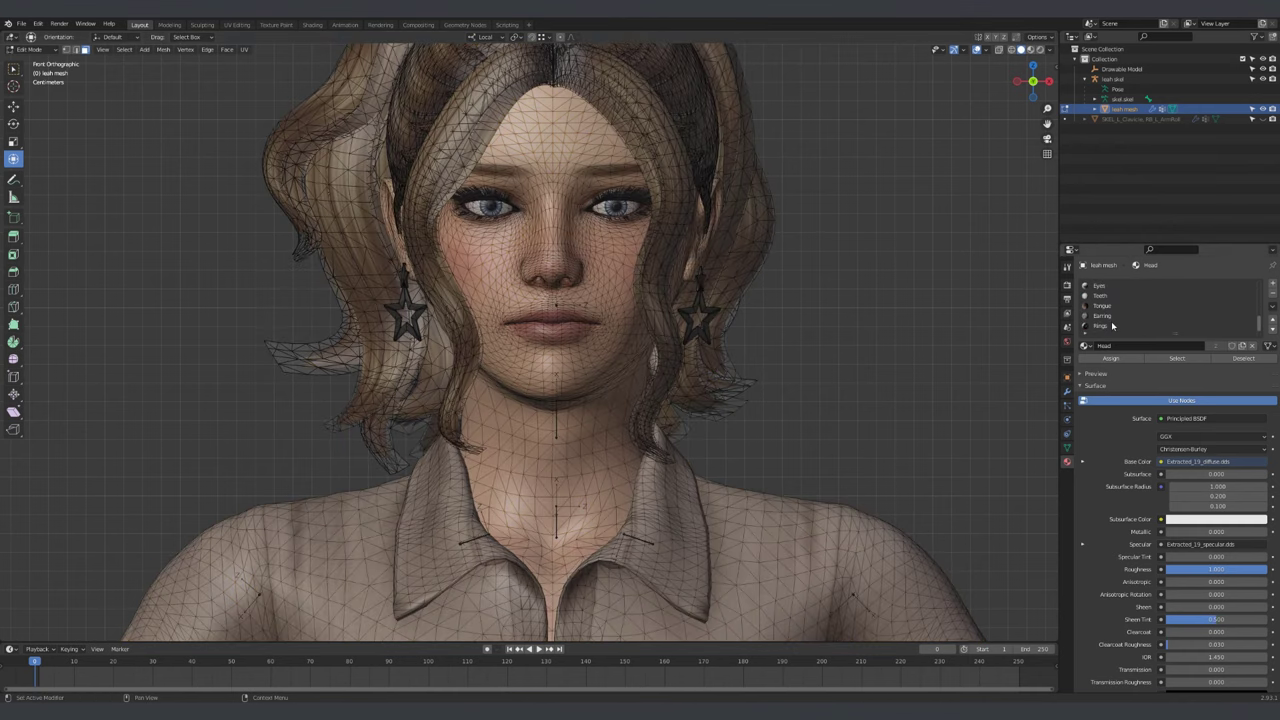
scroll(1112, 326, "up", 2)
left_click(1116, 307)
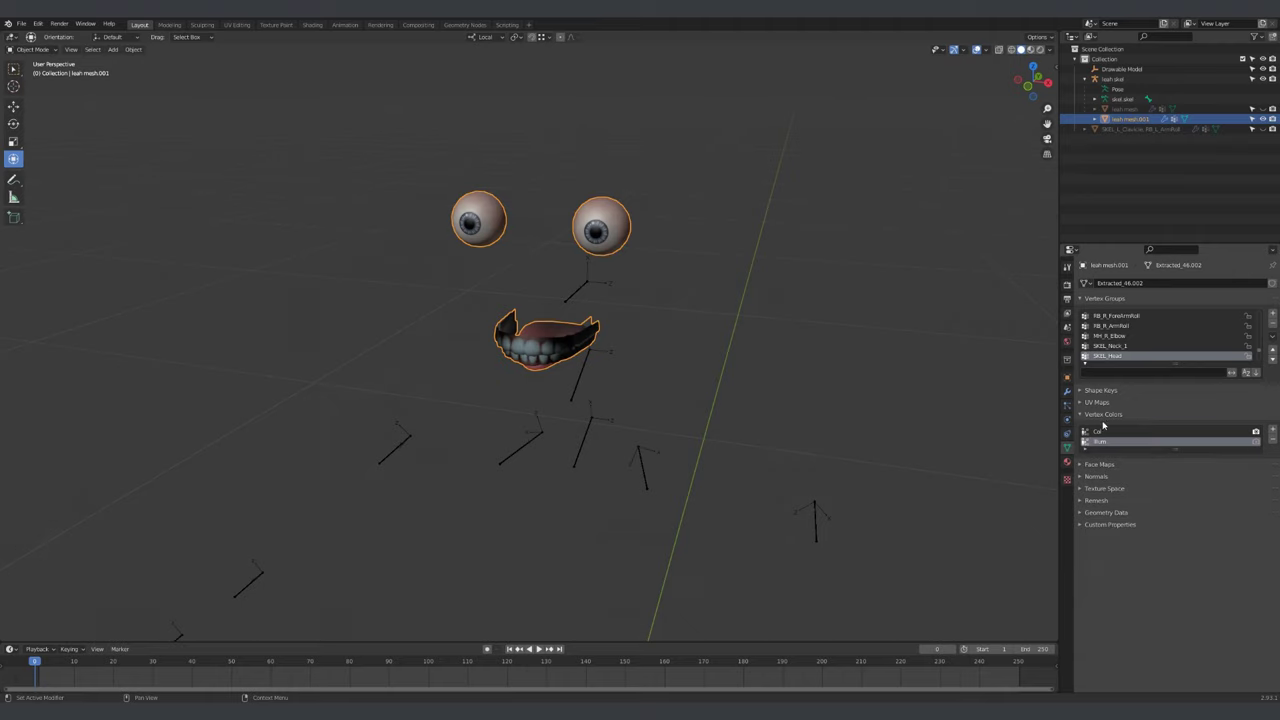
Add UVMap.001 and UVMap.002 to the eyes-and-teeth mesh's UV Maps list
left_click(1104, 414)
left_click(1104, 414)
left_click(1097, 402)
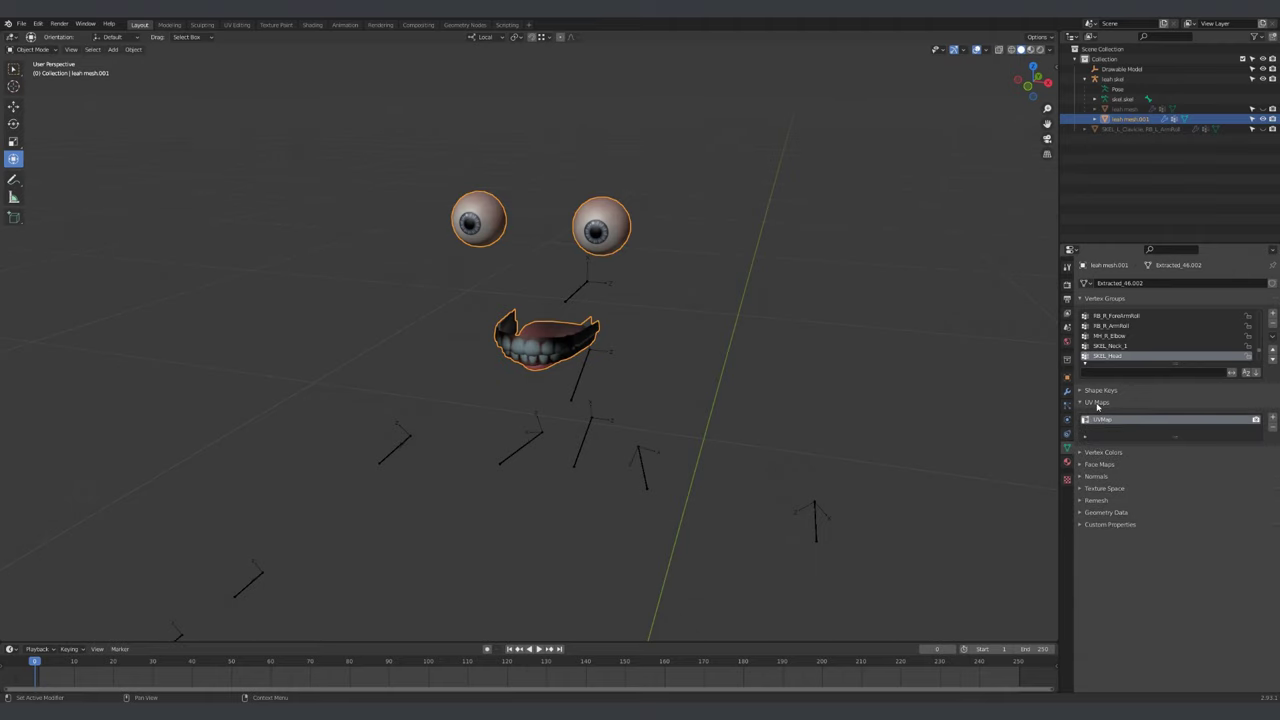
scroll(766, 320, "down", 1)
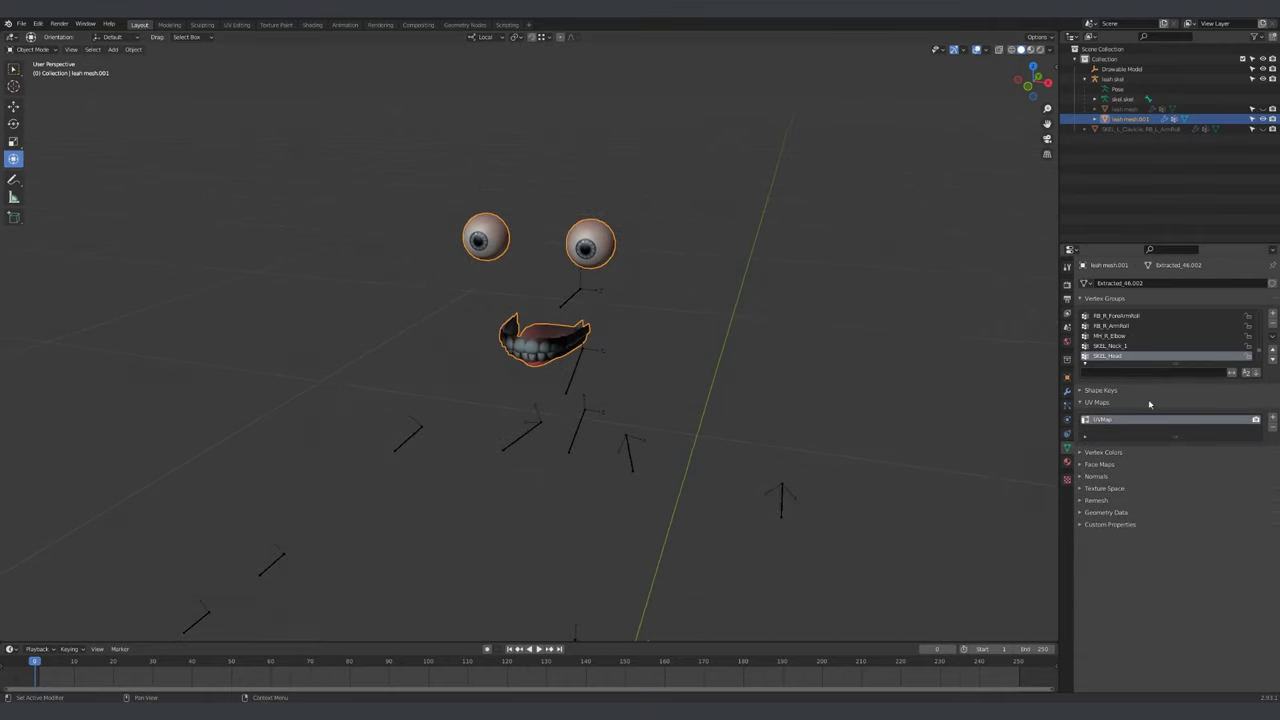
left_click(1274, 421)
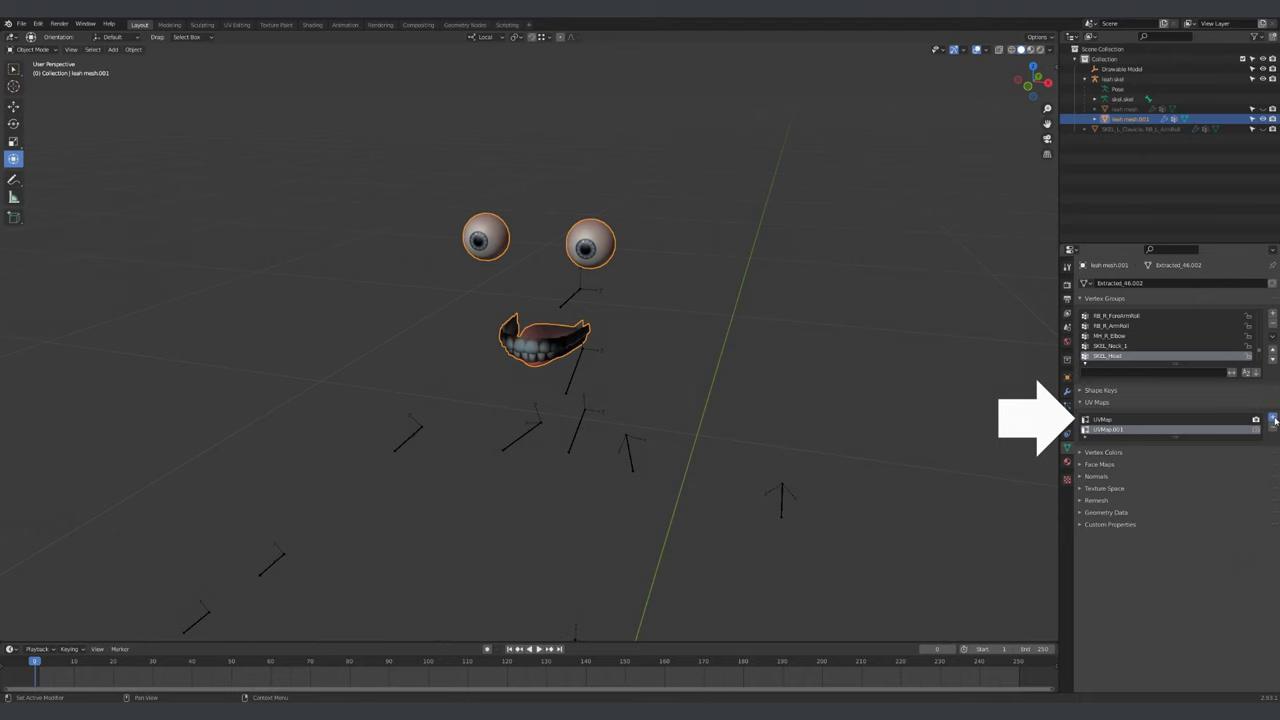
left_click(1274, 421)
left_click(1132, 421)
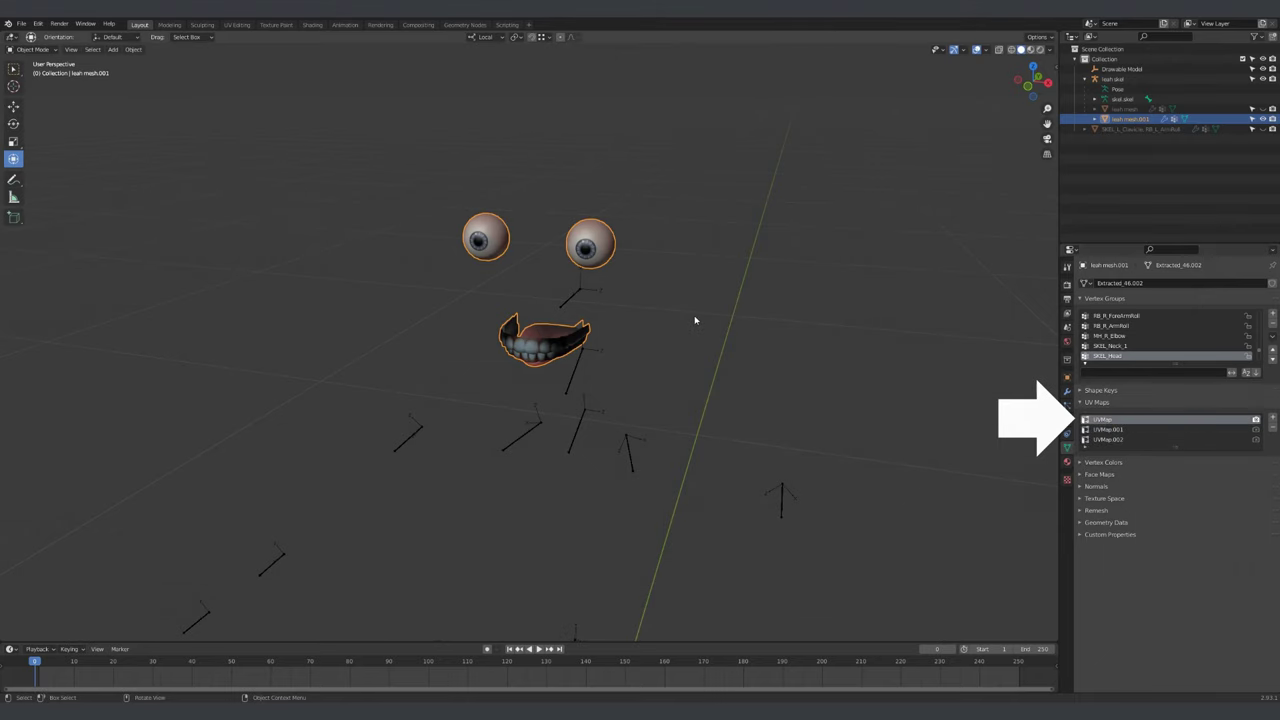
Make UVMap.001 active, select all geometry in front orthographic Edit Mode, and bring up UV mapping
middle_click_drag(695, 320, 714, 303)
key("Tab")
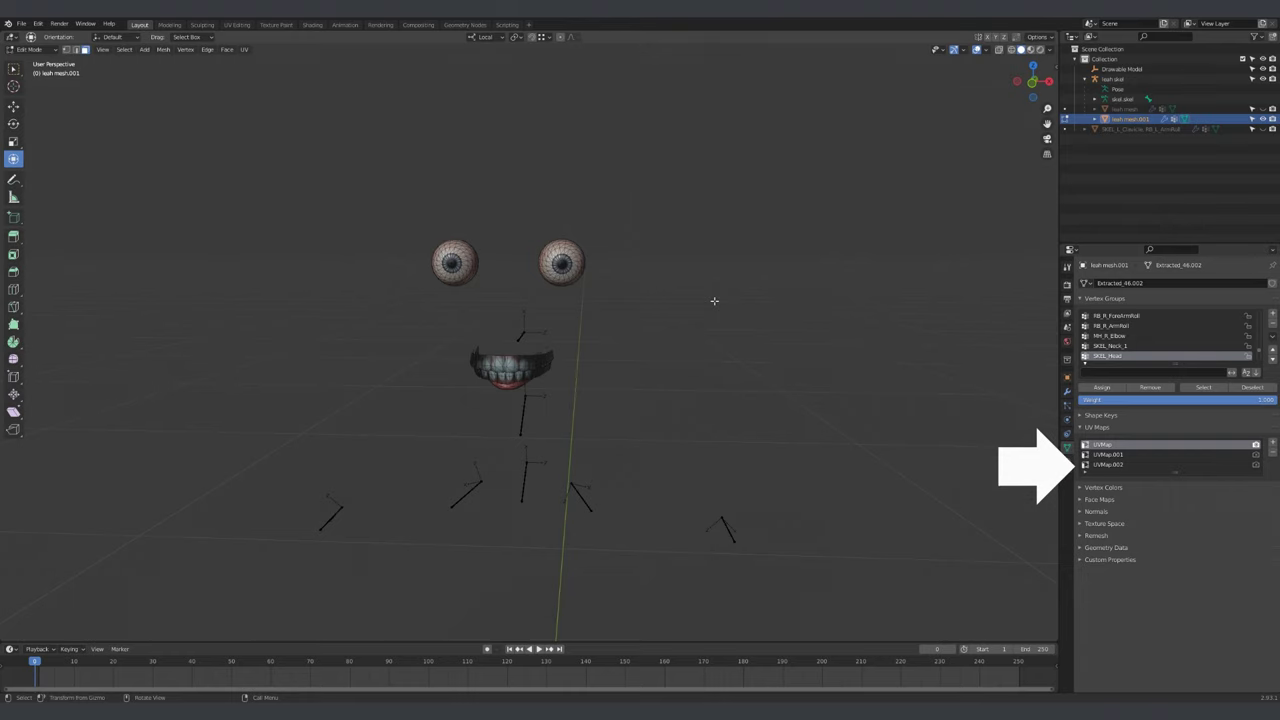
key("Tab")
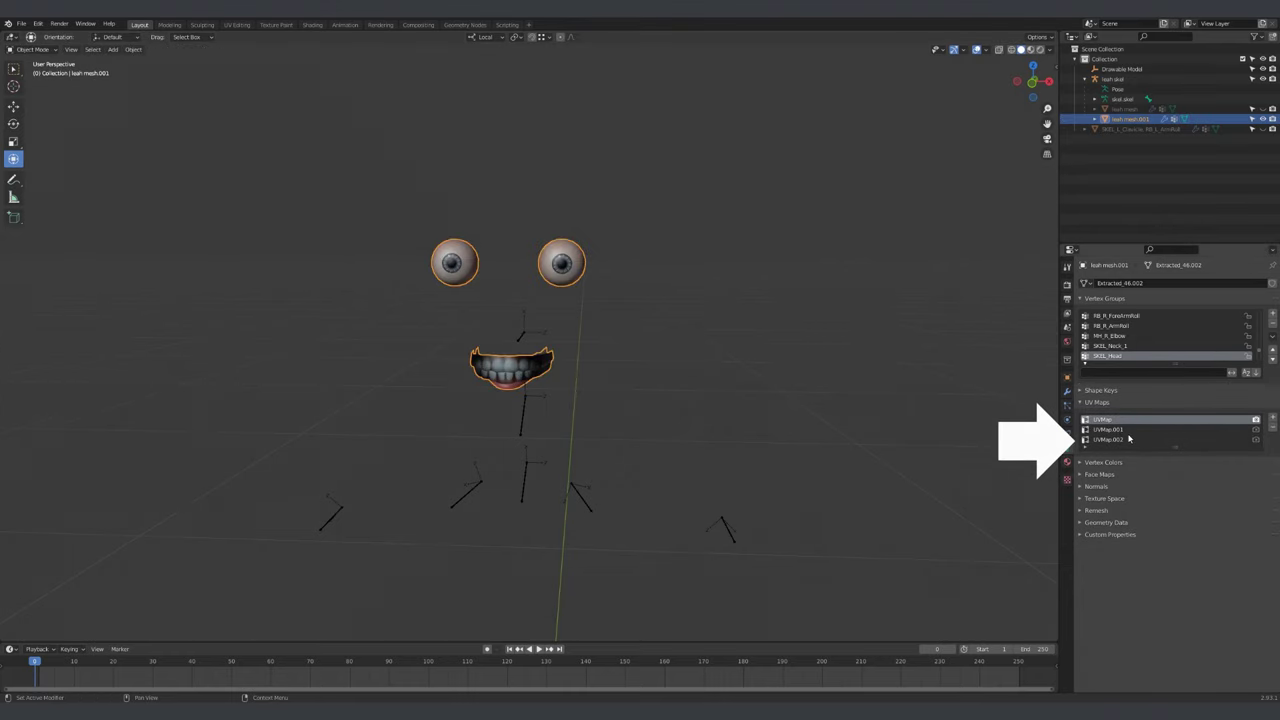
left_click(1128, 439)
left_click(1127, 429)
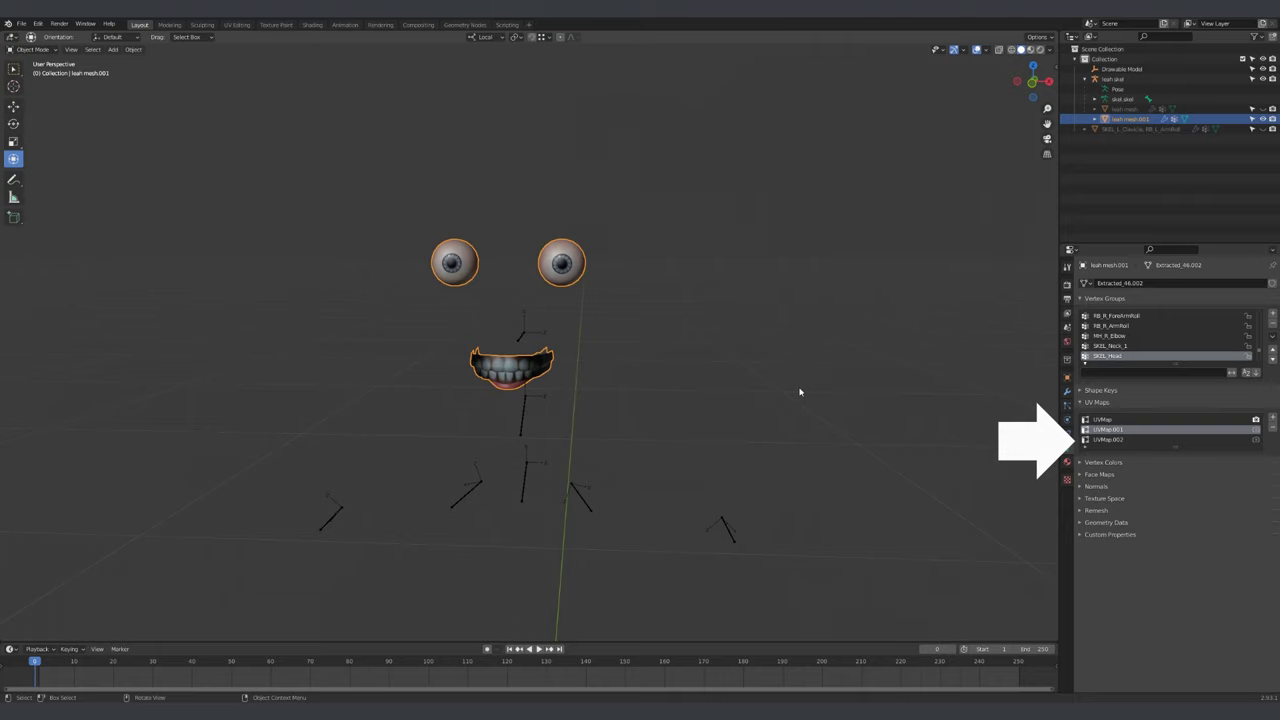
key("Tab")
key("KP_1")
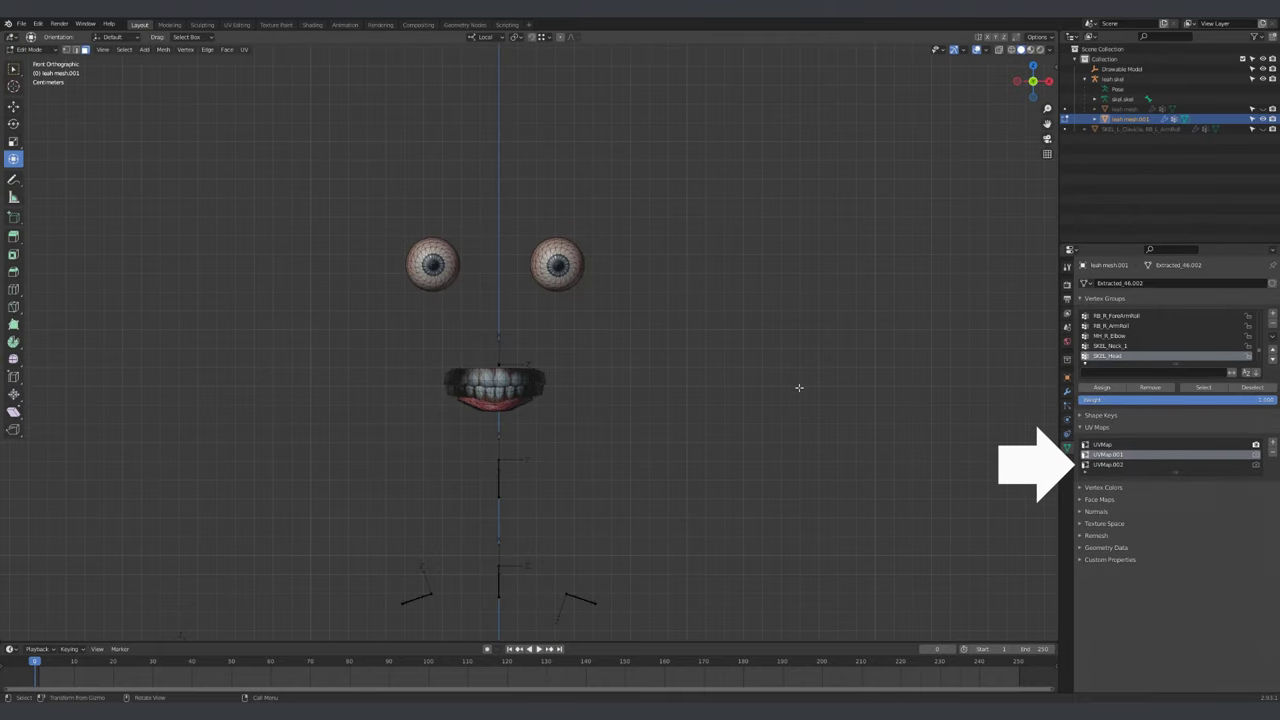
key("a")
middle_click_drag(550, 218, 590, 237, "shift")
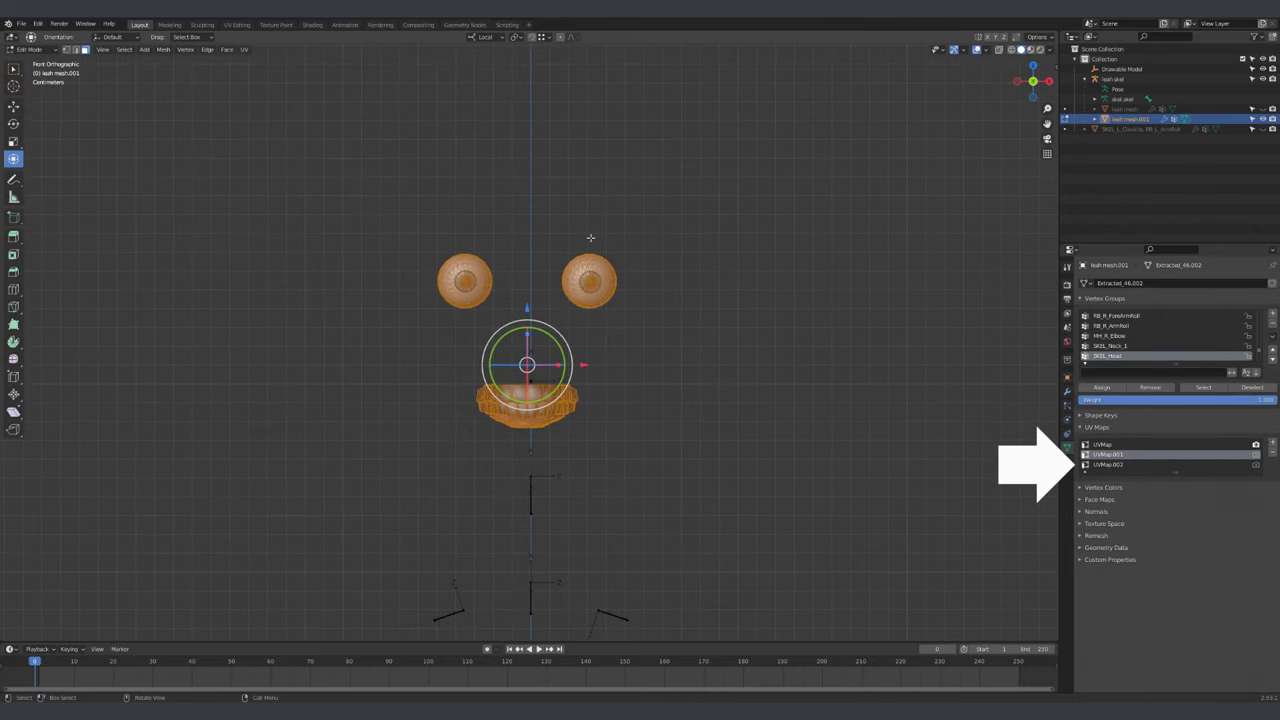
key("u")
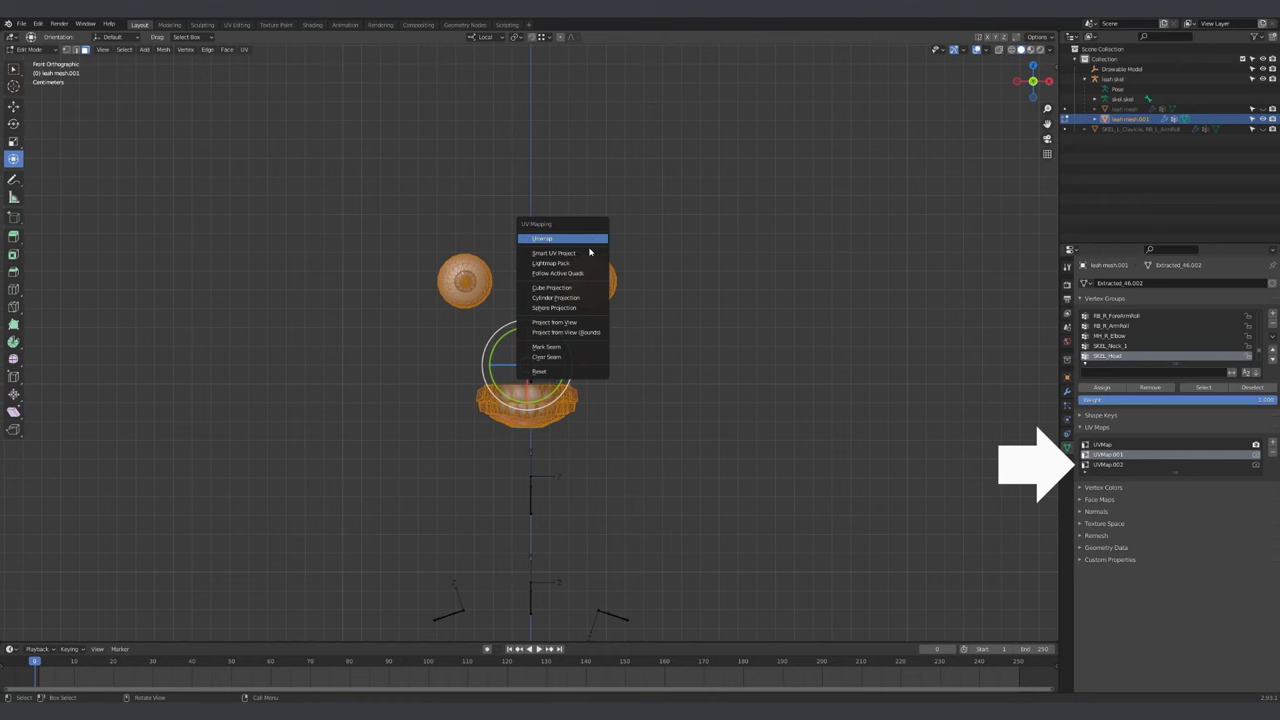
Project the eyes-and-teeth UVs from view with bounds, then start the texture bake
left_click(594, 332)
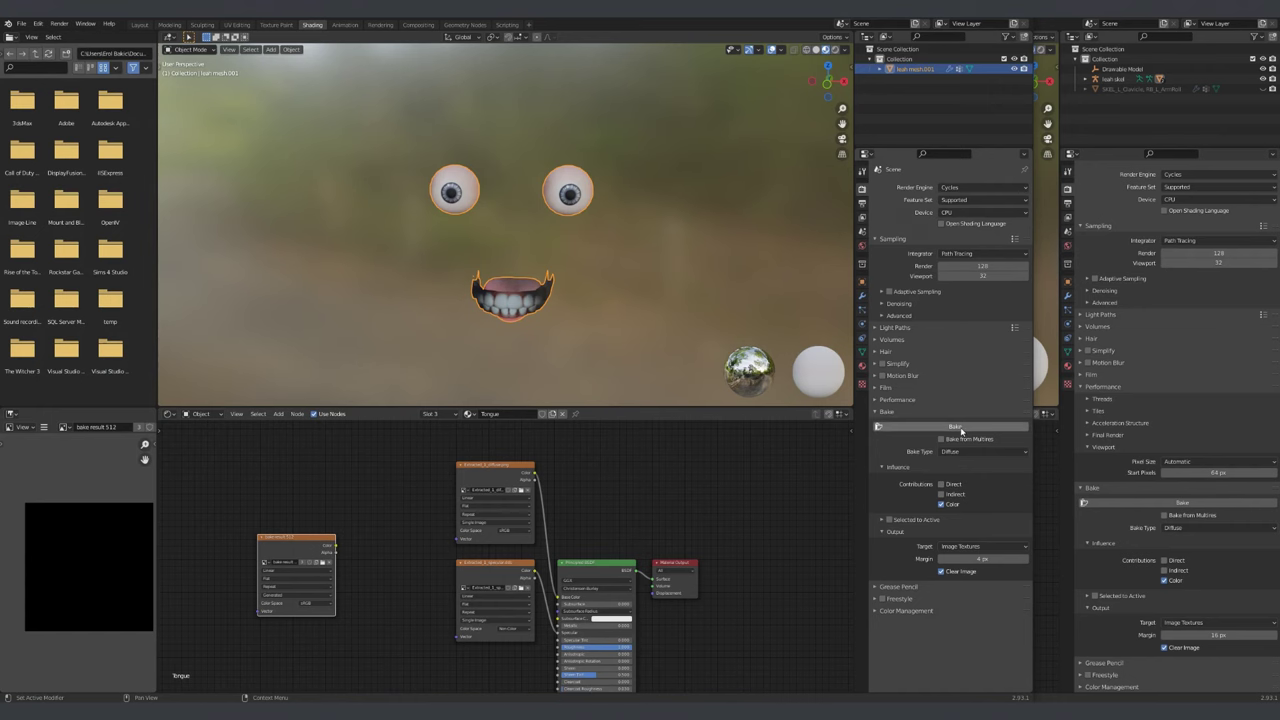
left_click(955, 427)
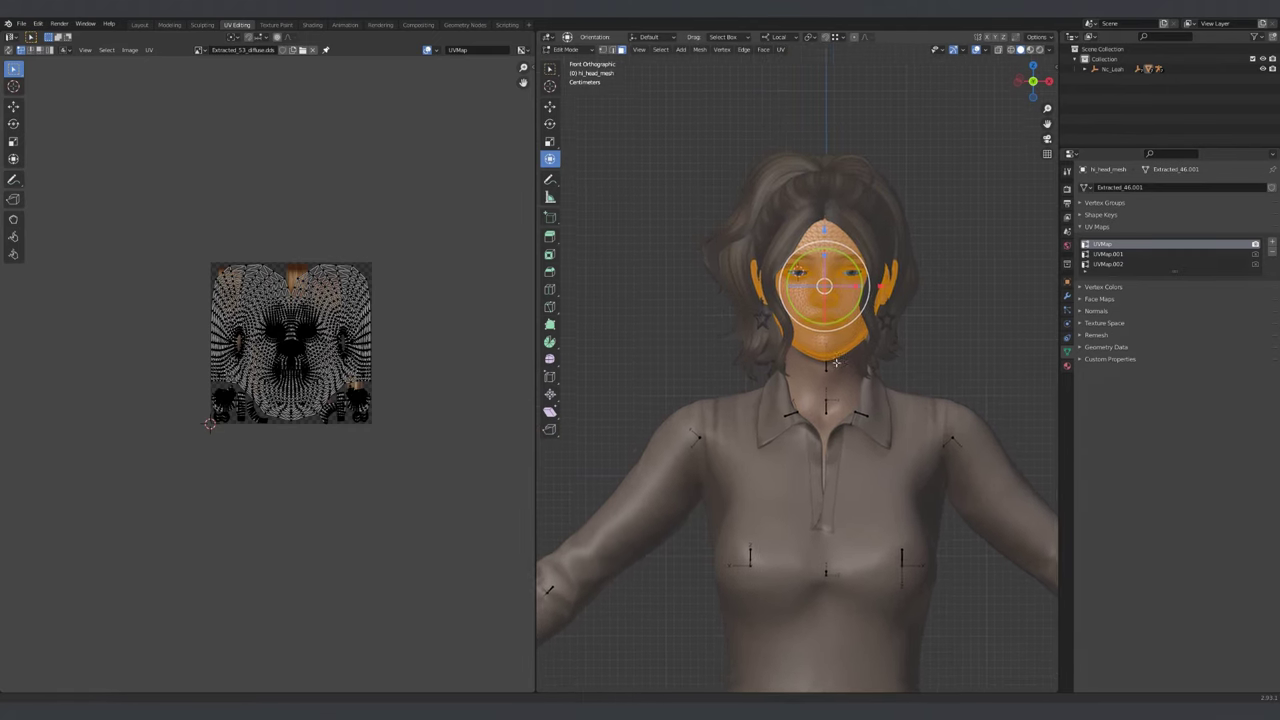
Make UVMap.001 active on h_head_mesh and reproject it with Project from View (Bounds)
scroll(838, 357, "up", 5)
scroll(867, 336, "down", 5)
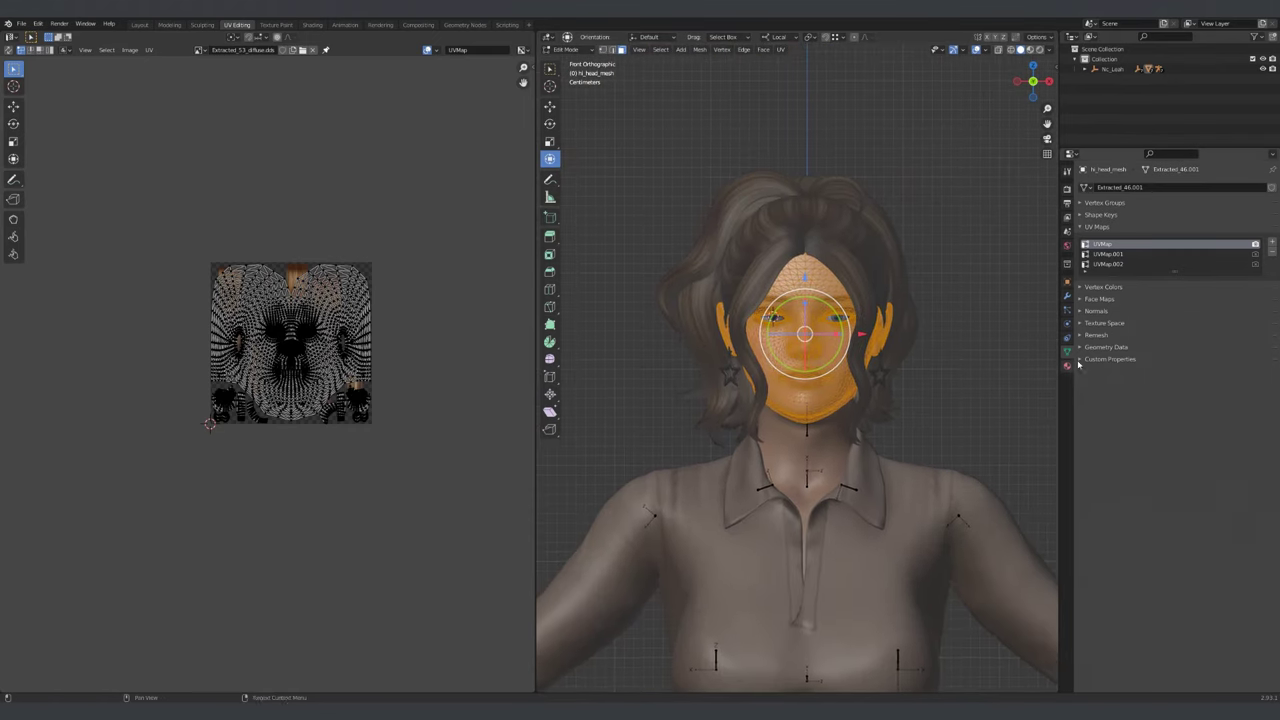
left_click(1108, 254)
scroll(354, 360, "up", 2)
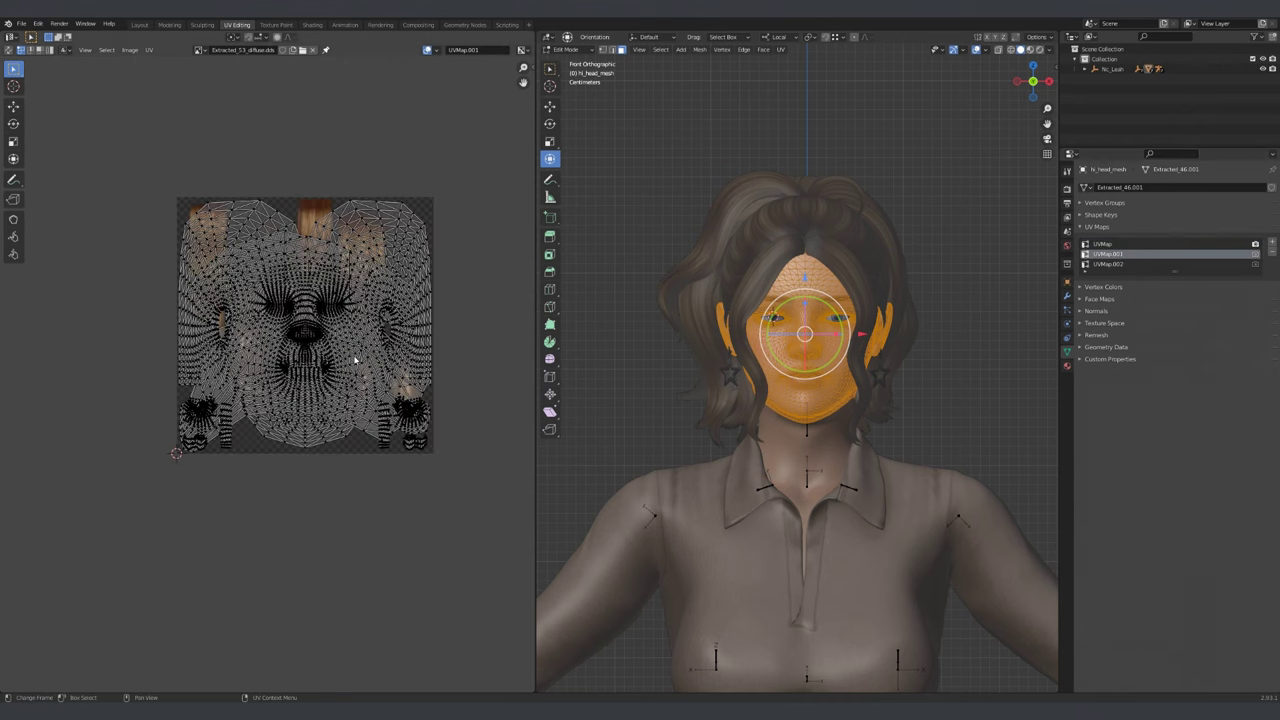
key("u")
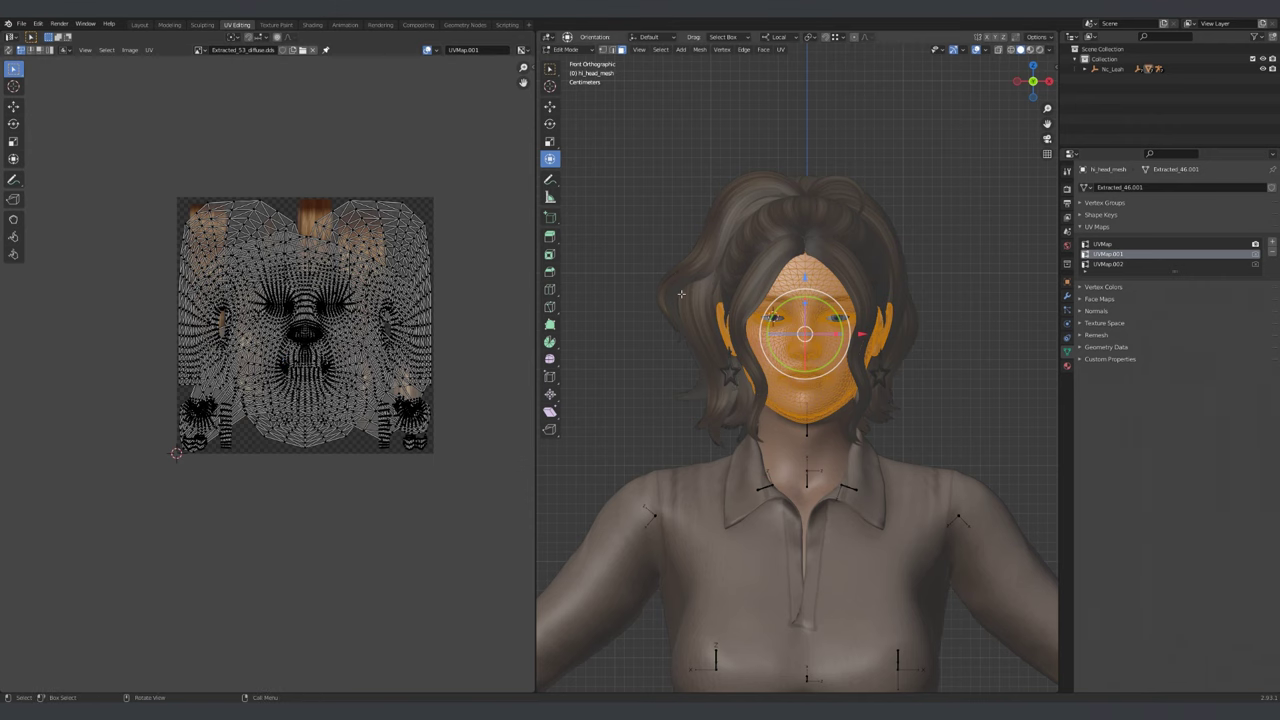
key("u")
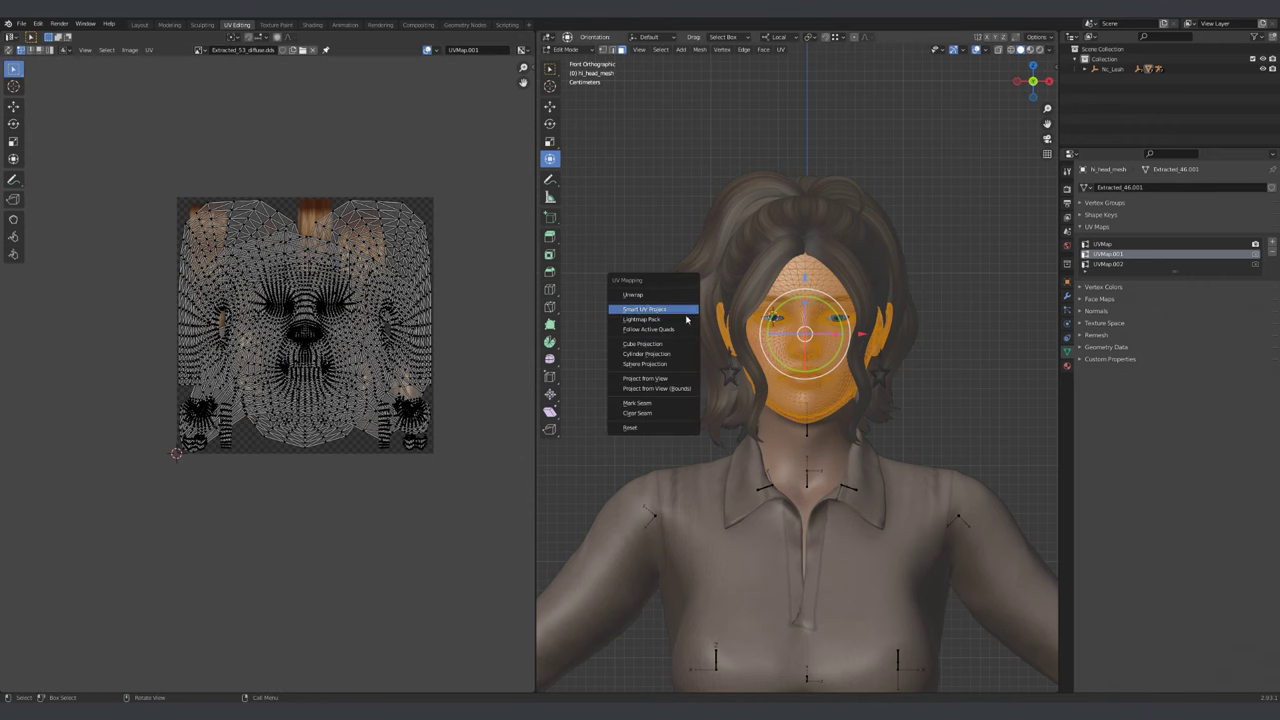
left_click(676, 387)
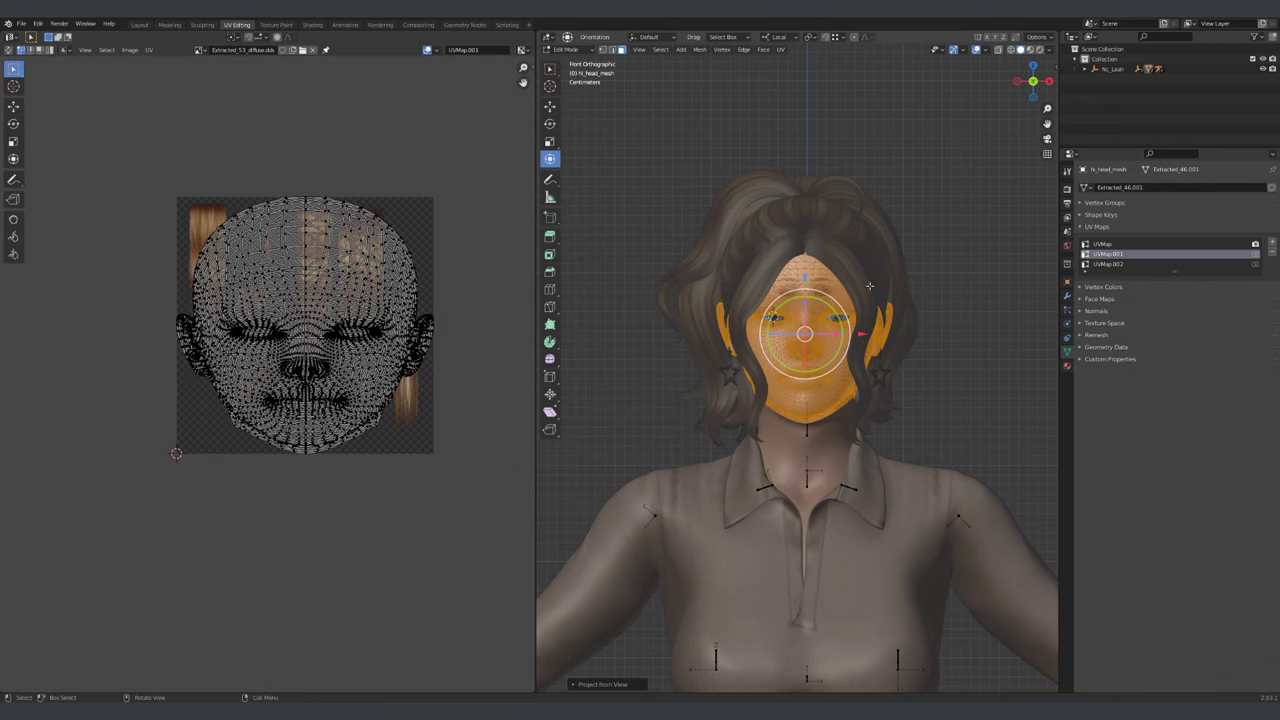
scroll(897, 279, "up", 1)
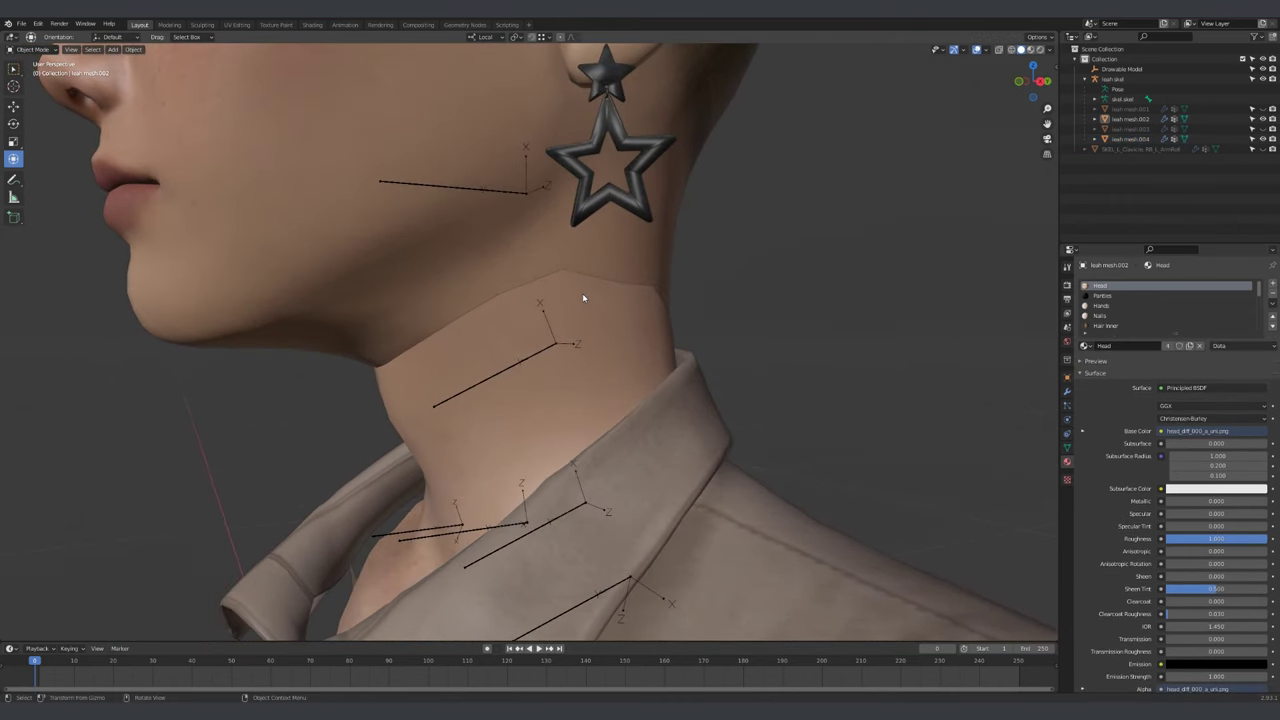
Select leah mesh.002 and leah mesh.004, orbit to the front, and edit them together in Edit Mode
left_click(582, 293)
left_click(583, 266, "shift")
middle_click_drag(591, 266, 689, 304)
key("Tab")
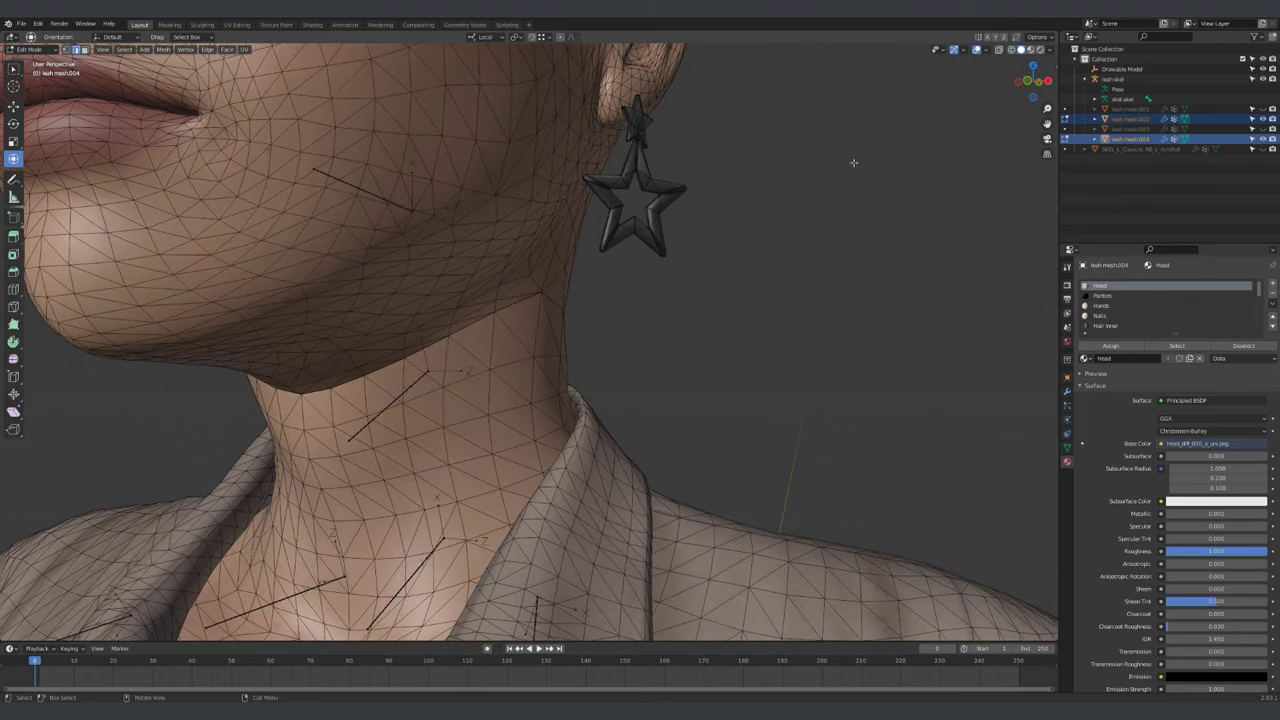
left_click(986, 50)
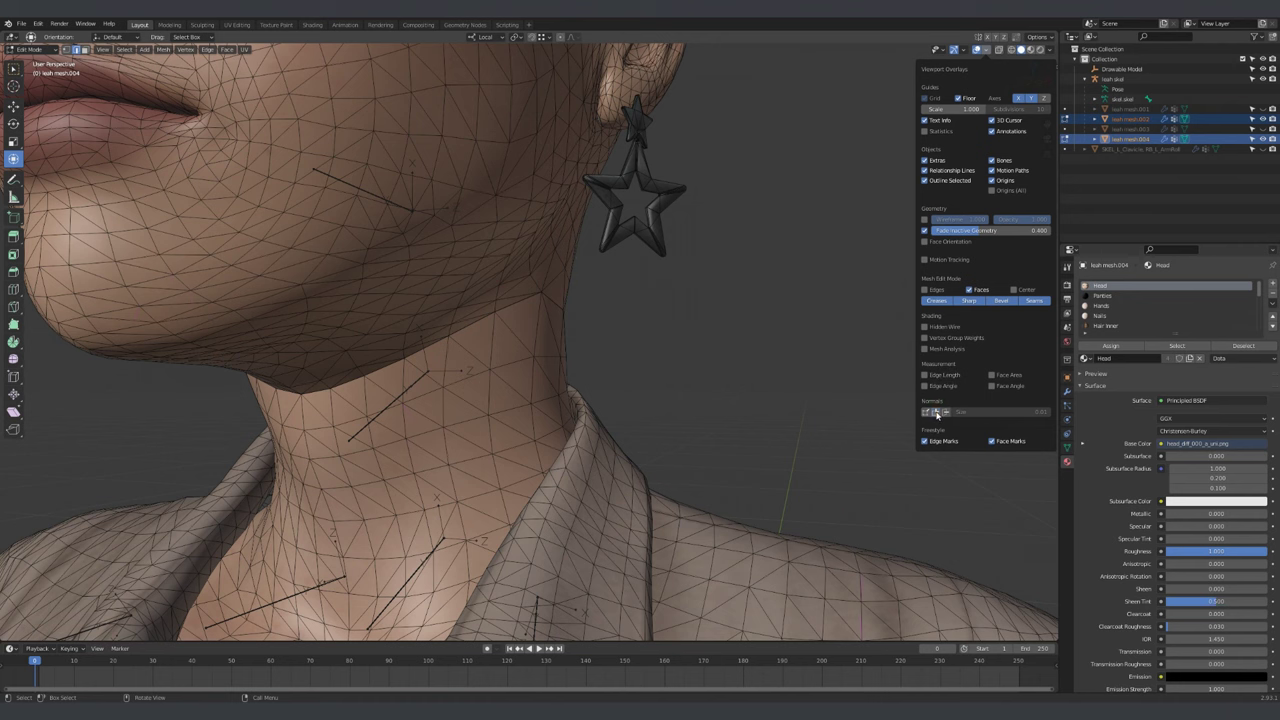
Display mesh normals and bind Copy Vectors to Alt+C and Paste Vectors to Alt+V
left_click(935, 412)
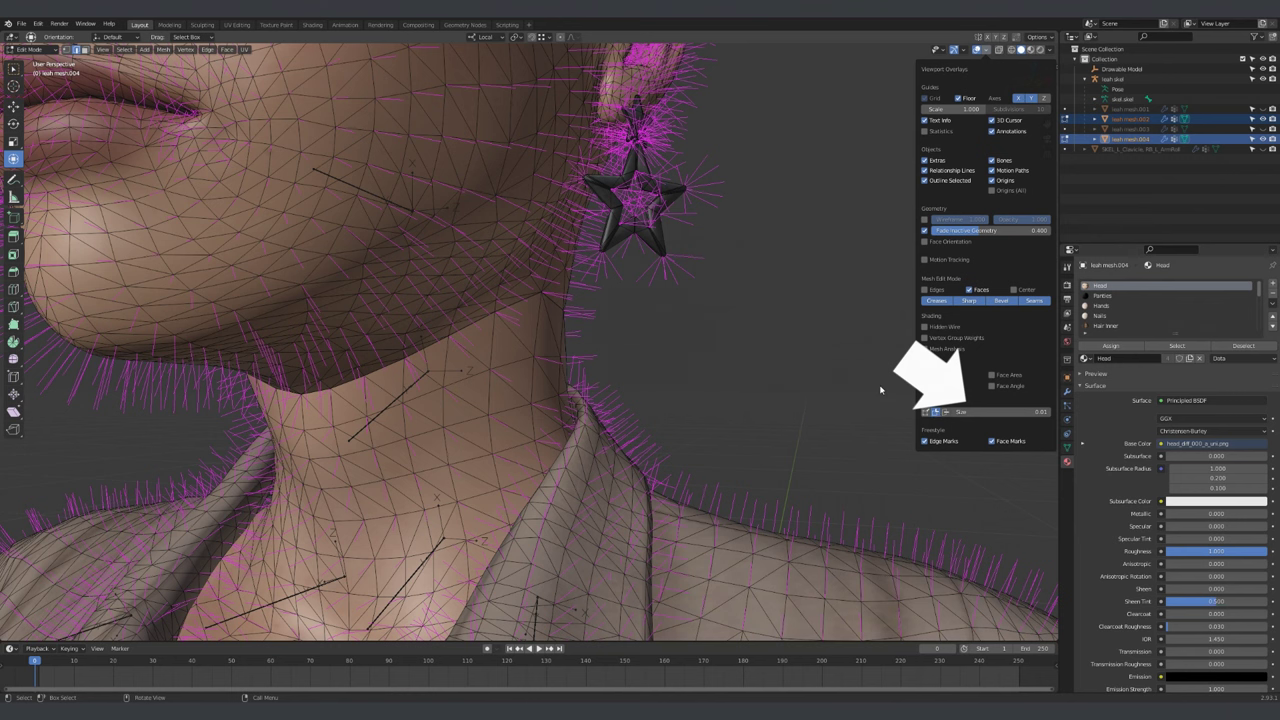
scroll(679, 291, "up", 4)
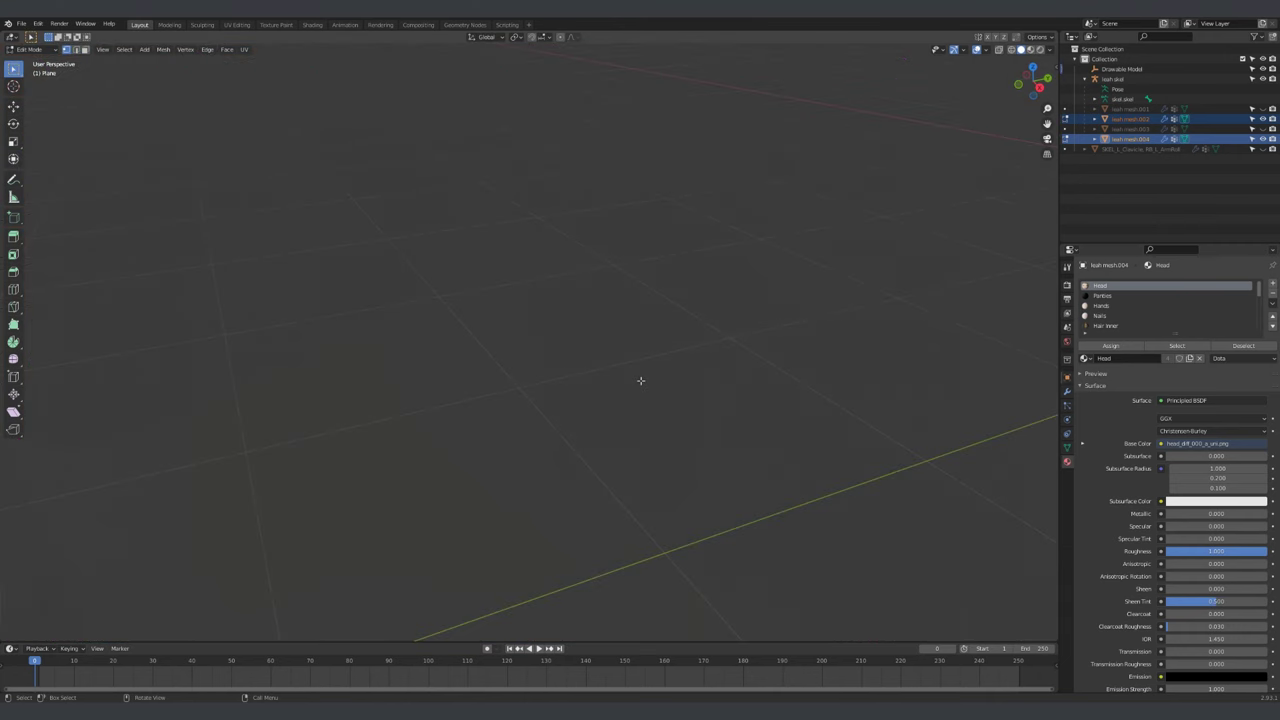
key("alt+n")
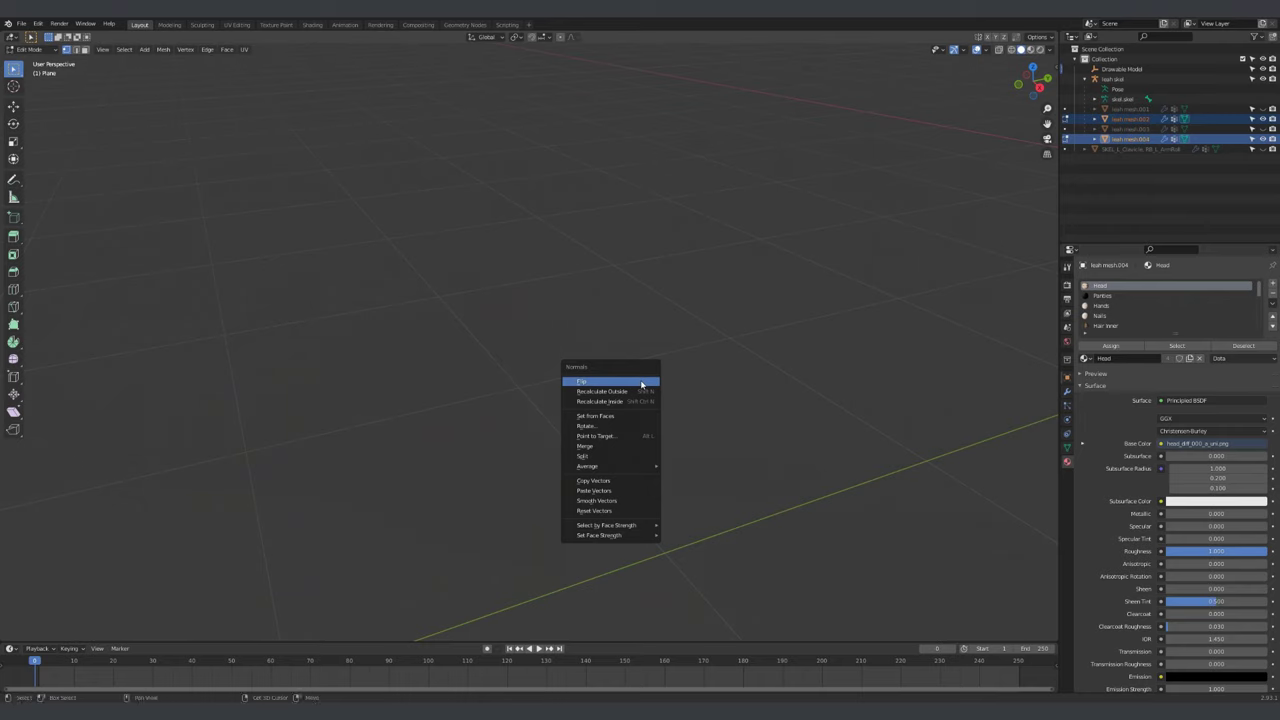
right_click(614, 481)
left_click(590, 495)
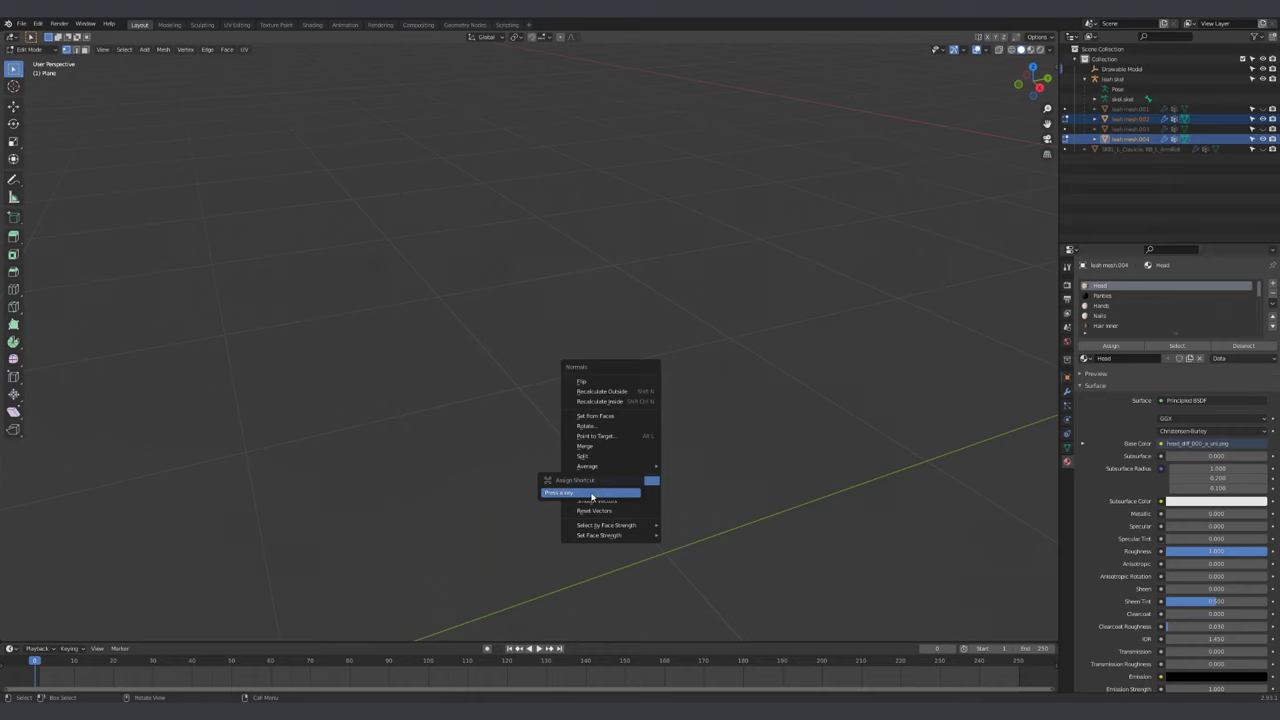
key("alt+c")
right_click(602, 492)
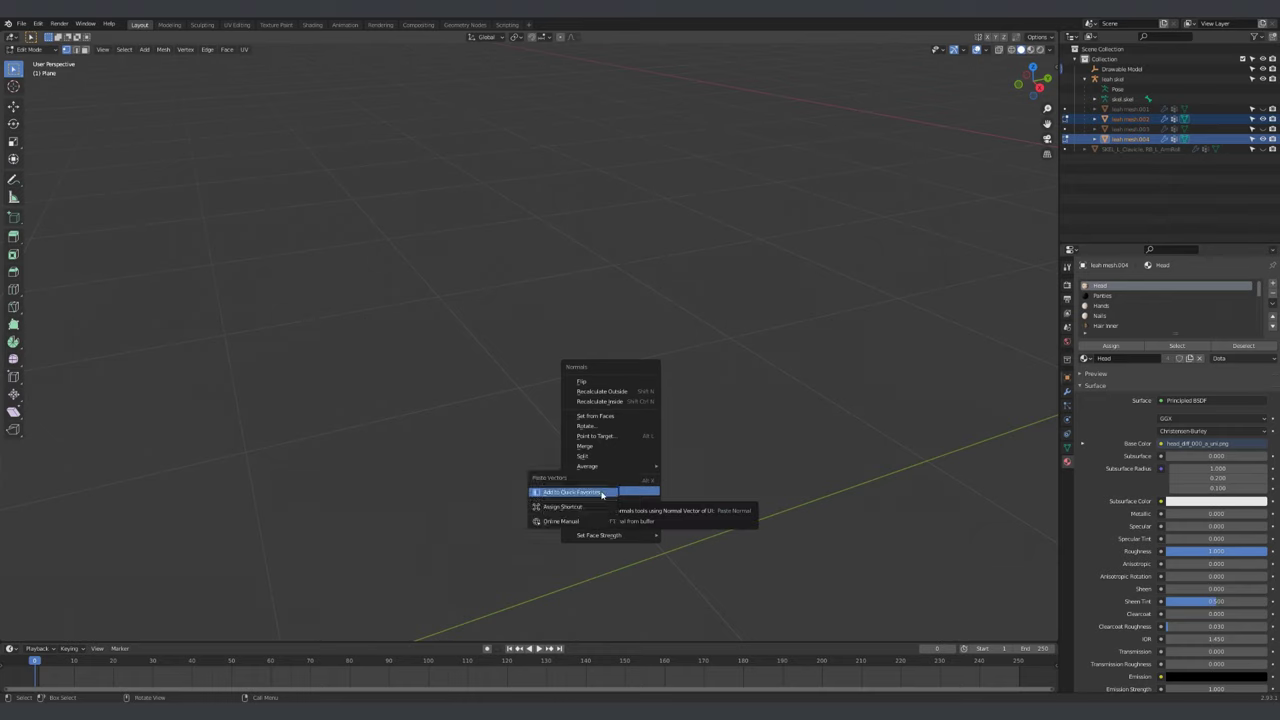
left_click(583, 507)
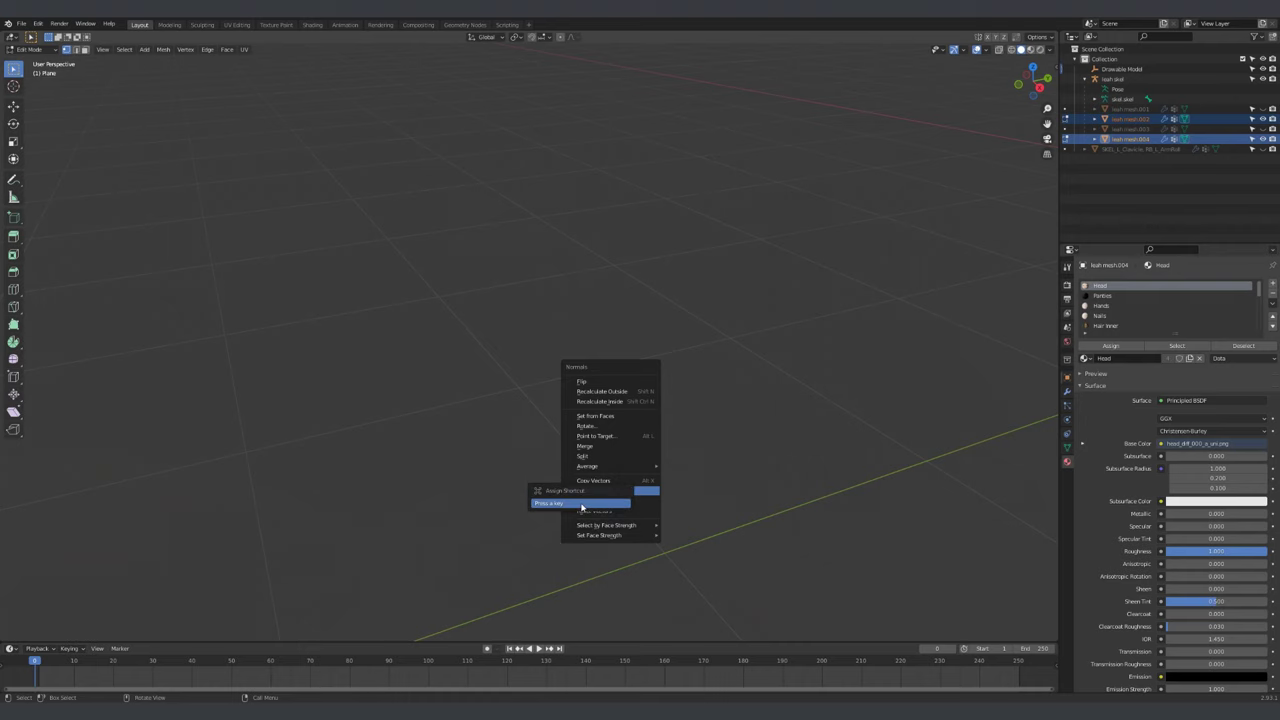
key("alt+v")
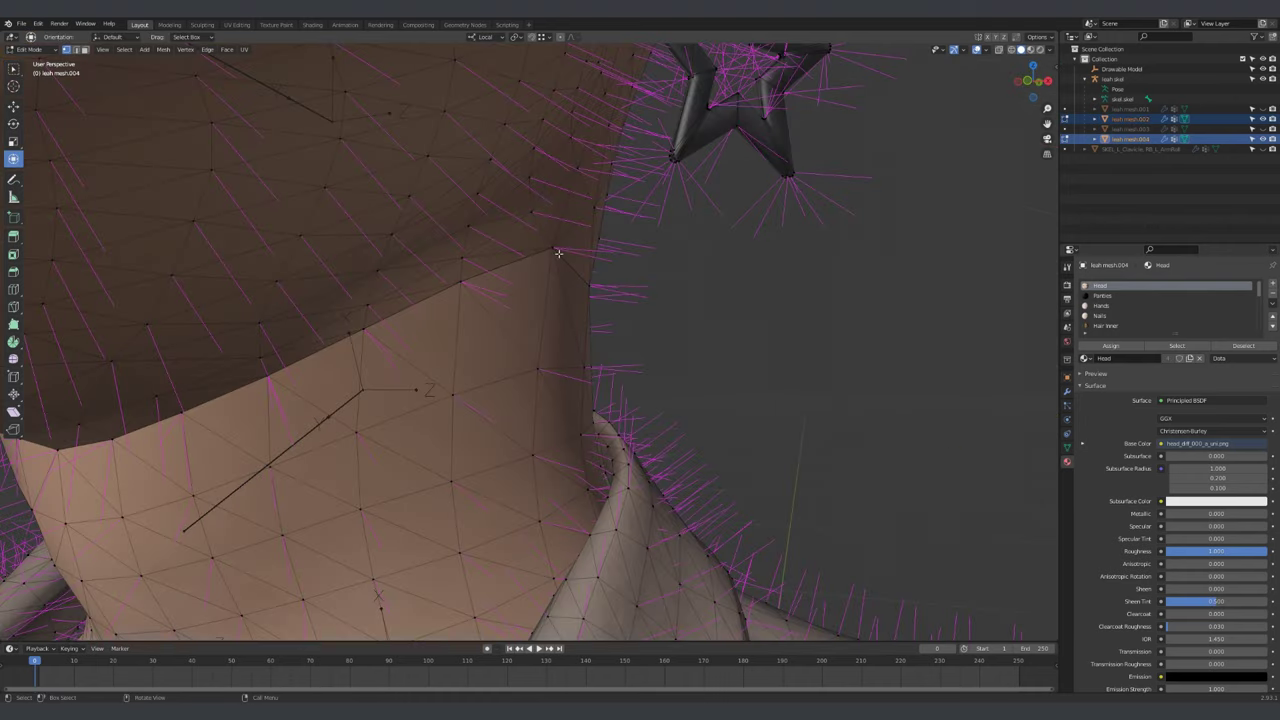
Turn on X-Ray and orbit around the head to inspect the selected neck vertices
middle_click_drag(523, 254, 590, 315)
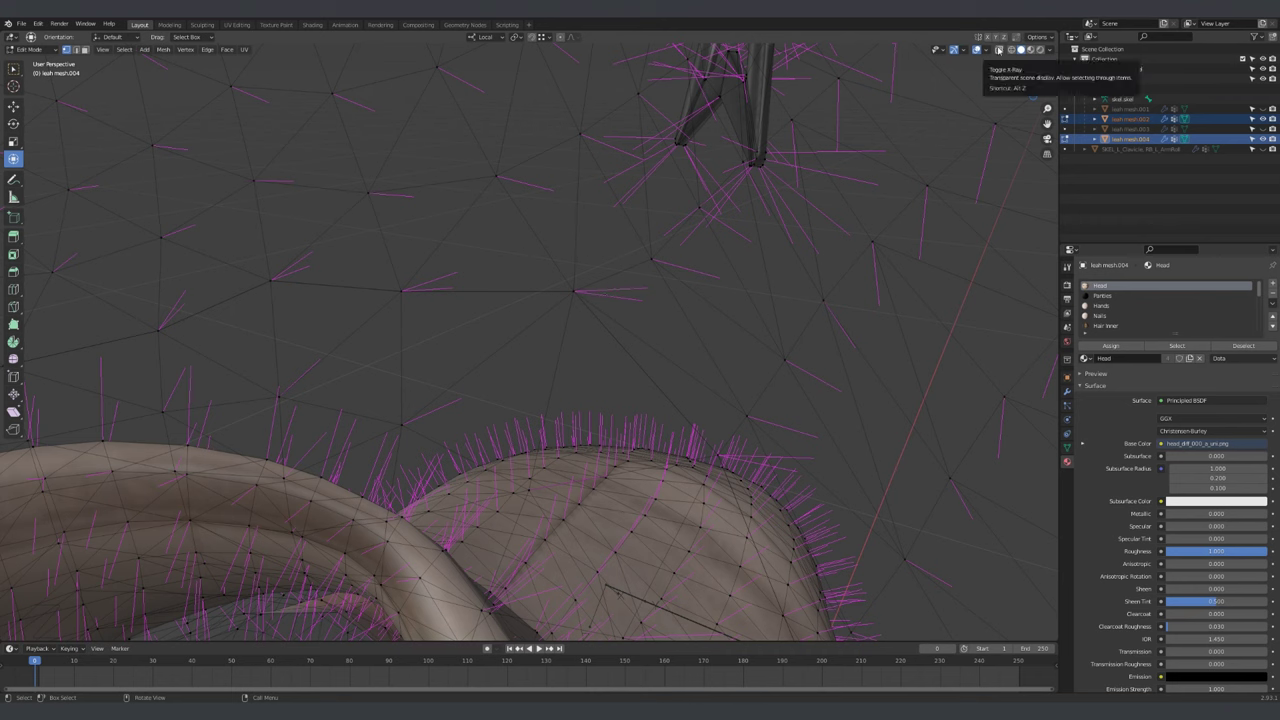
left_click(998, 50)
middle_click_drag(540, 330, 565, 300)
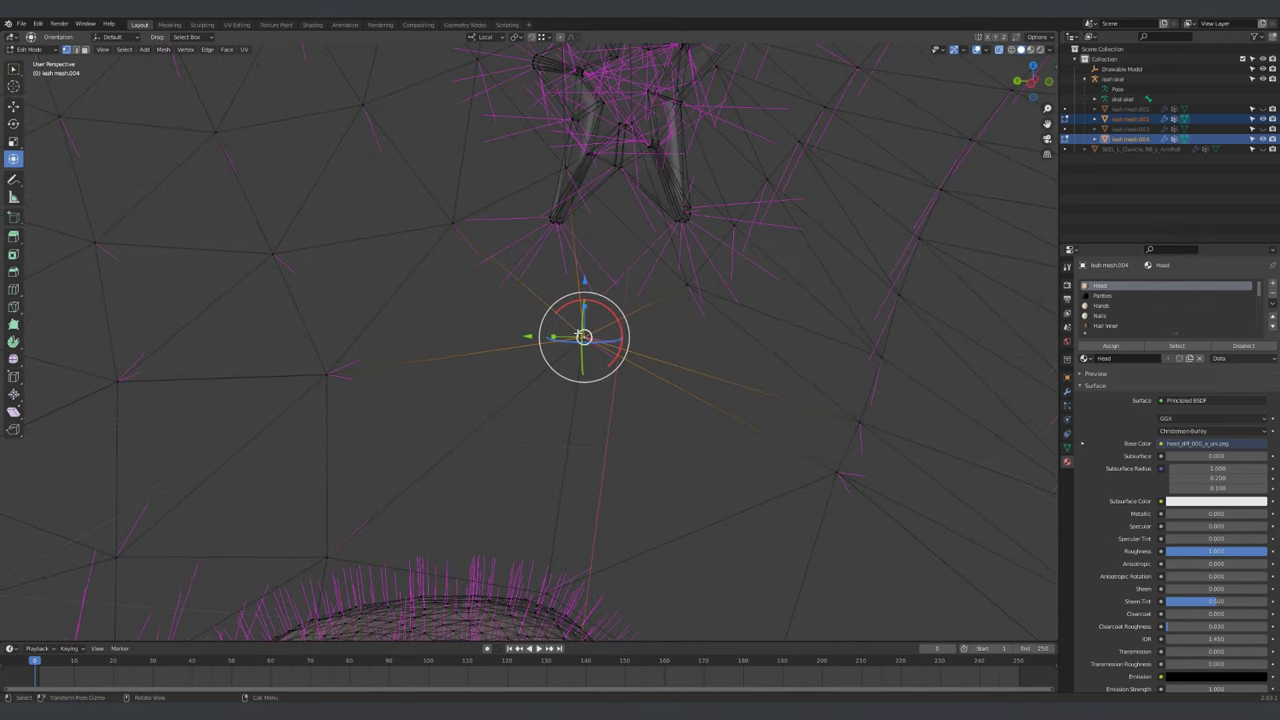
mouse_move(565, 300)
left_mouse_down()
mouse_move(545, 130)
mouse_move(582, 316)
left_mouse_up()
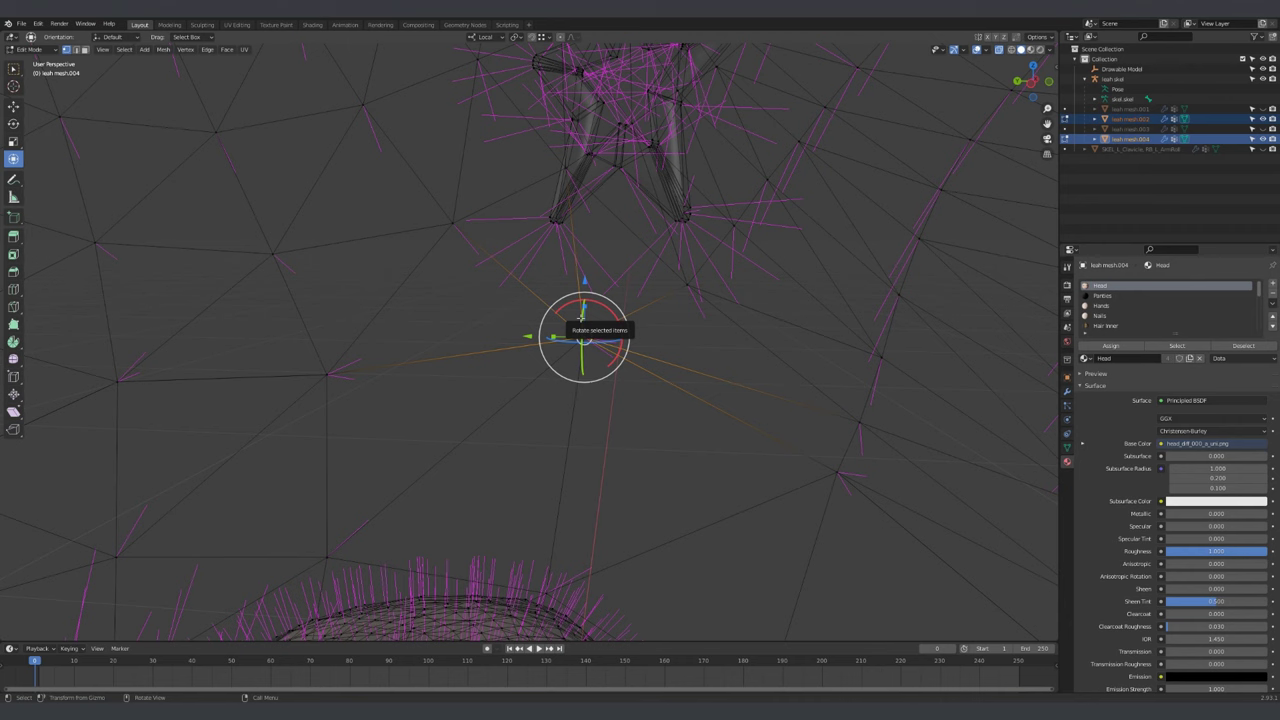
middle_click_drag(531, 531, 549, 374)
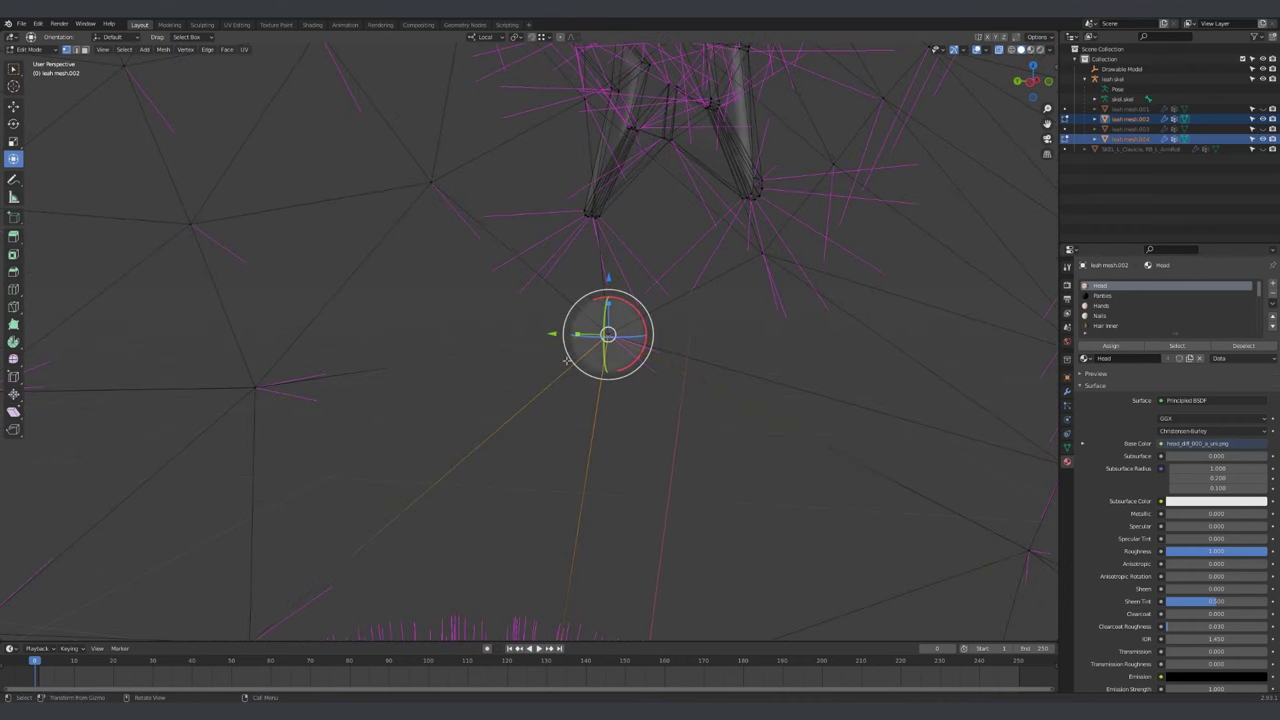
mouse_move(505, 411)
middle_mouse_down()
mouse_move(617, 366)
mouse_move(589, 380)
mouse_move(496, 365)
mouse_move(580, 300)
middle_mouse_up()
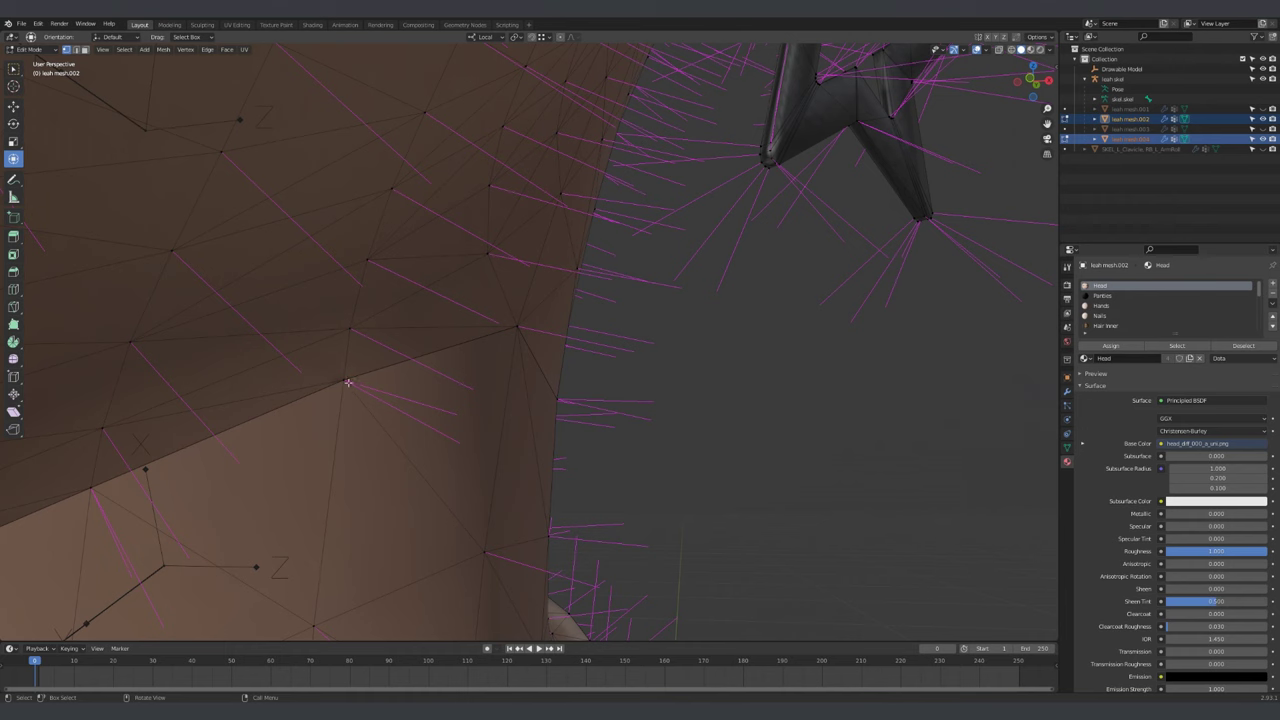
middle_click_drag(507, 385, 525, 343)
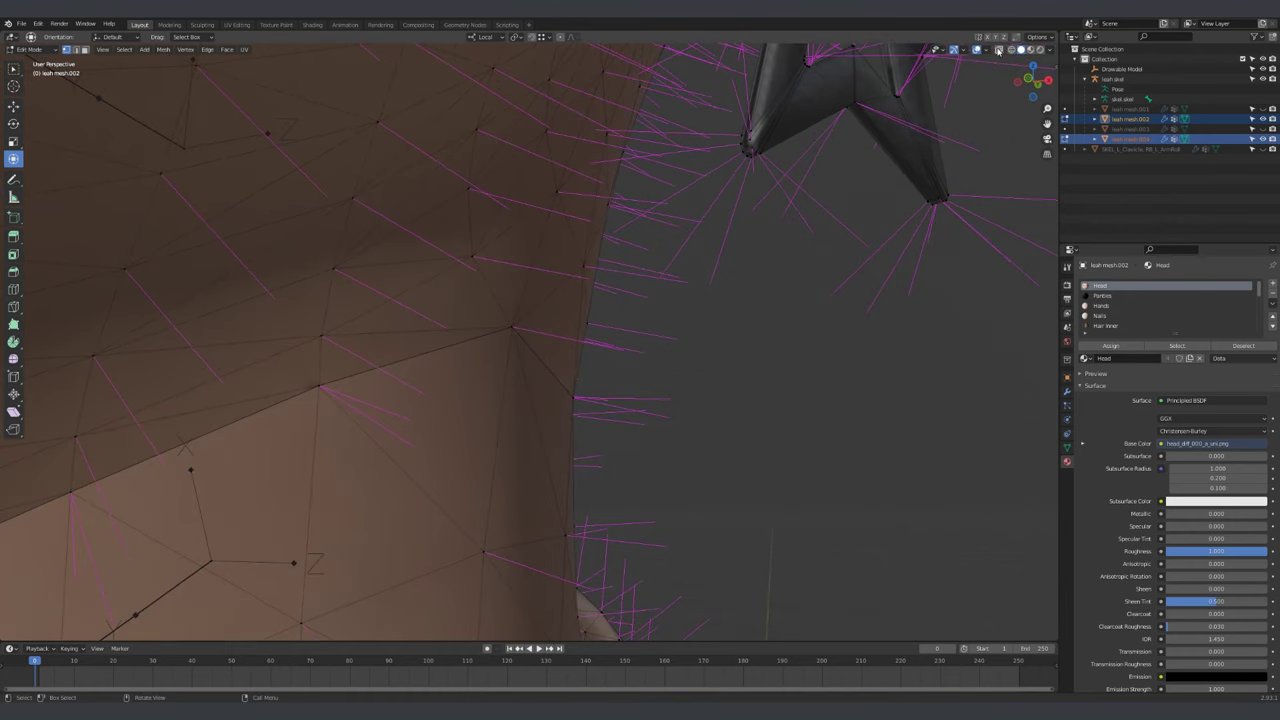
middle_click_drag(996, 37, 614, 366)
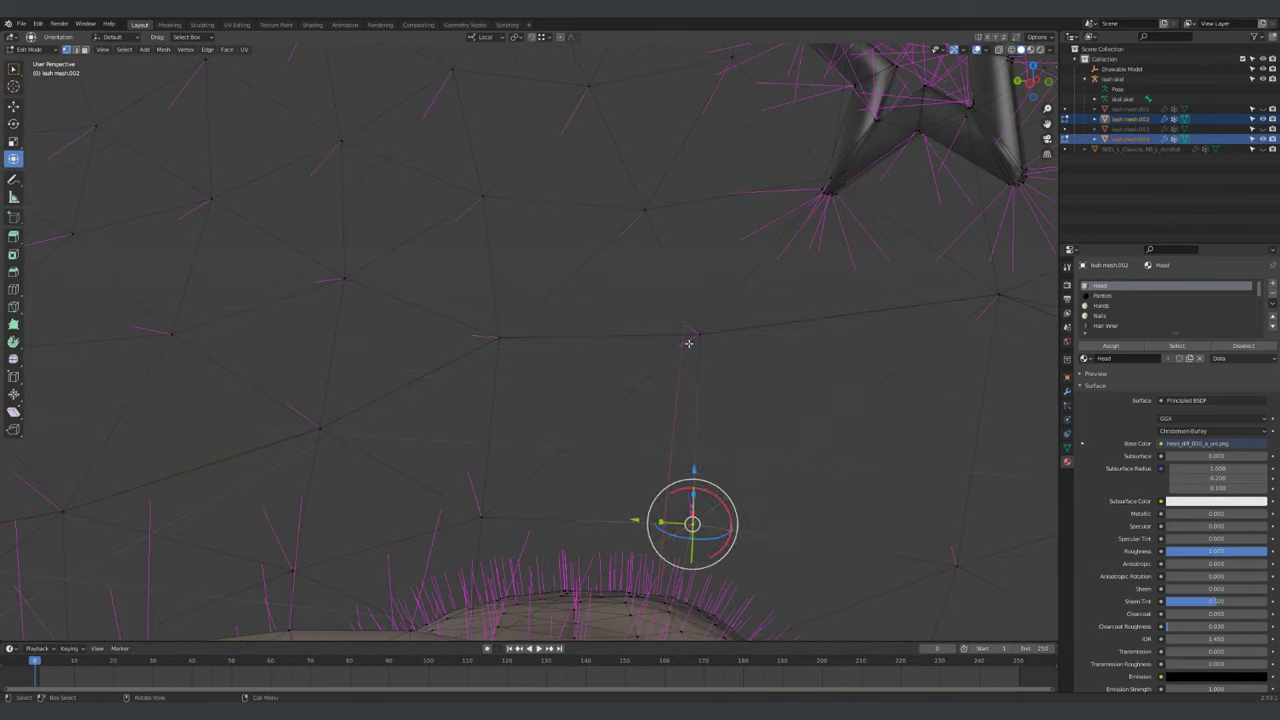
middle_click_drag(689, 343, 511, 321)
Check the head's shading in Object Mode, then return to Edit Mode
key("Tab")
scroll(697, 343, "down", 5)
scroll(740, 346, "up", 5)
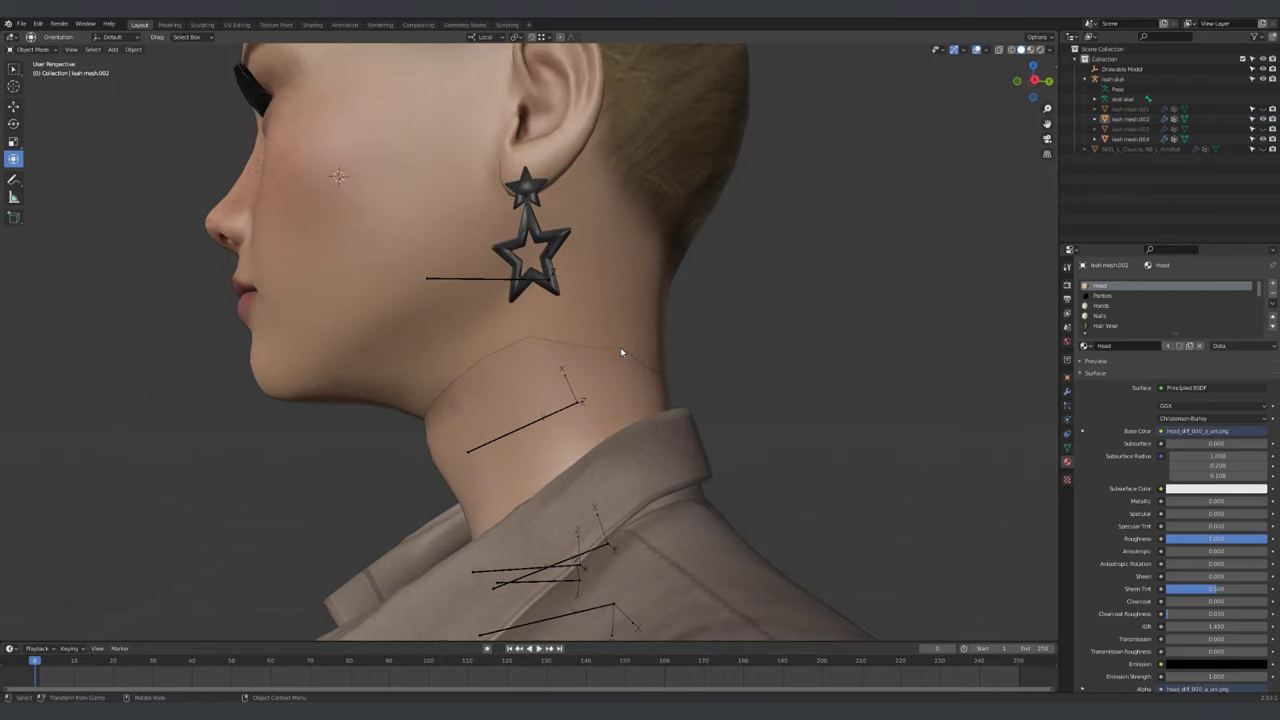
key("Tab")
scroll(792, 337, "up", 3)
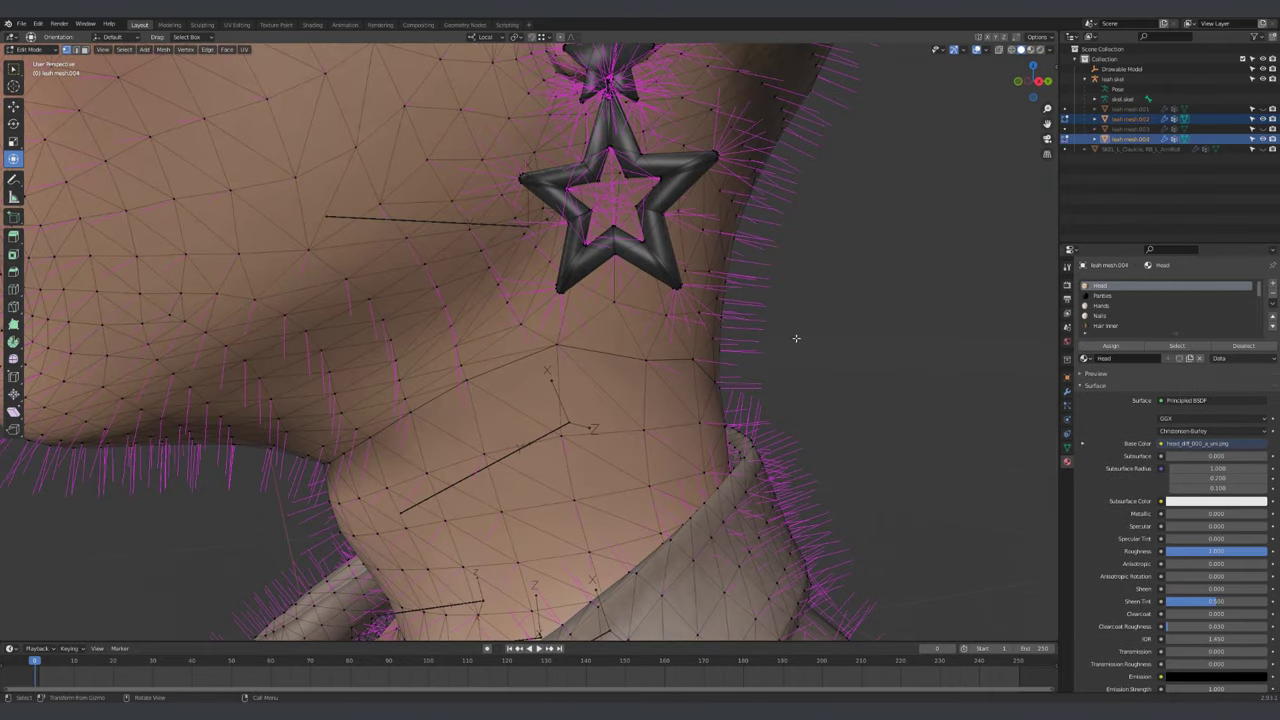
Turn off the vertex Normals display in Viewport Overlays
left_click(989, 52)
left_click(935, 413)
scroll(749, 343, "down", 4)
middle_click_drag(749, 343, 650, 370)
scroll(650, 370, "up", 5)
scroll(594, 319, "down", 5)
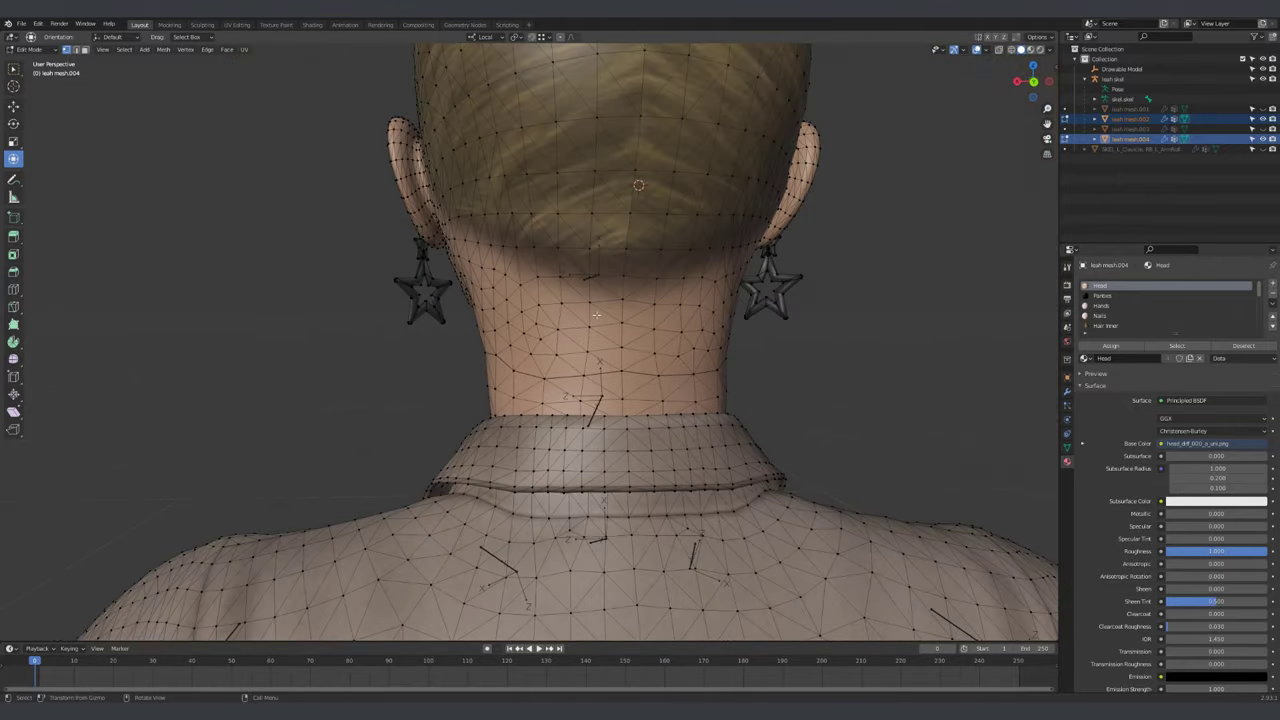
Switch to Object Mode, deselect the head and view the full character from the front
key("Tab")
scroll(303, 383, "down", 2)
left_click(298, 360)
middle_click_drag(298, 360, 605, 357)
scroll(605, 357, "down", 6)
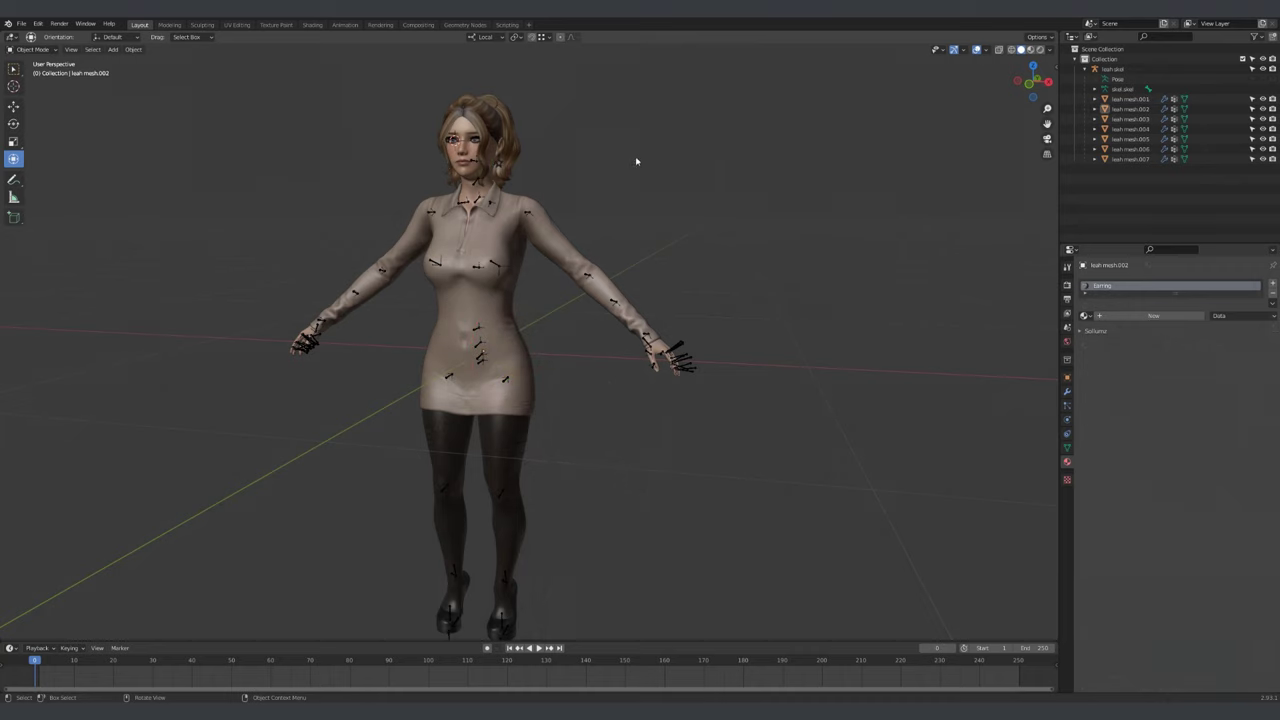
scroll(634, 160, "down", 3)
middle_click_drag(660, 180, 714, 231)
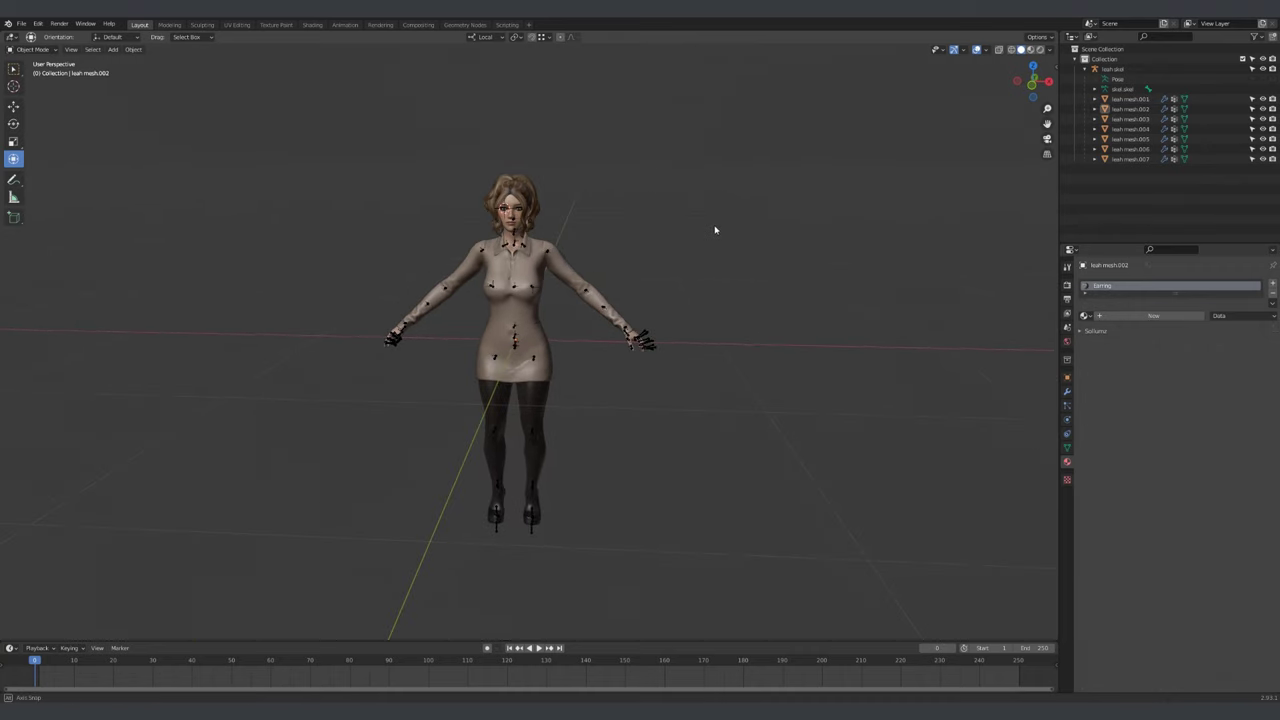
Create a Sollumz Drawable Dictionary object from the sidebar tools
key("n")
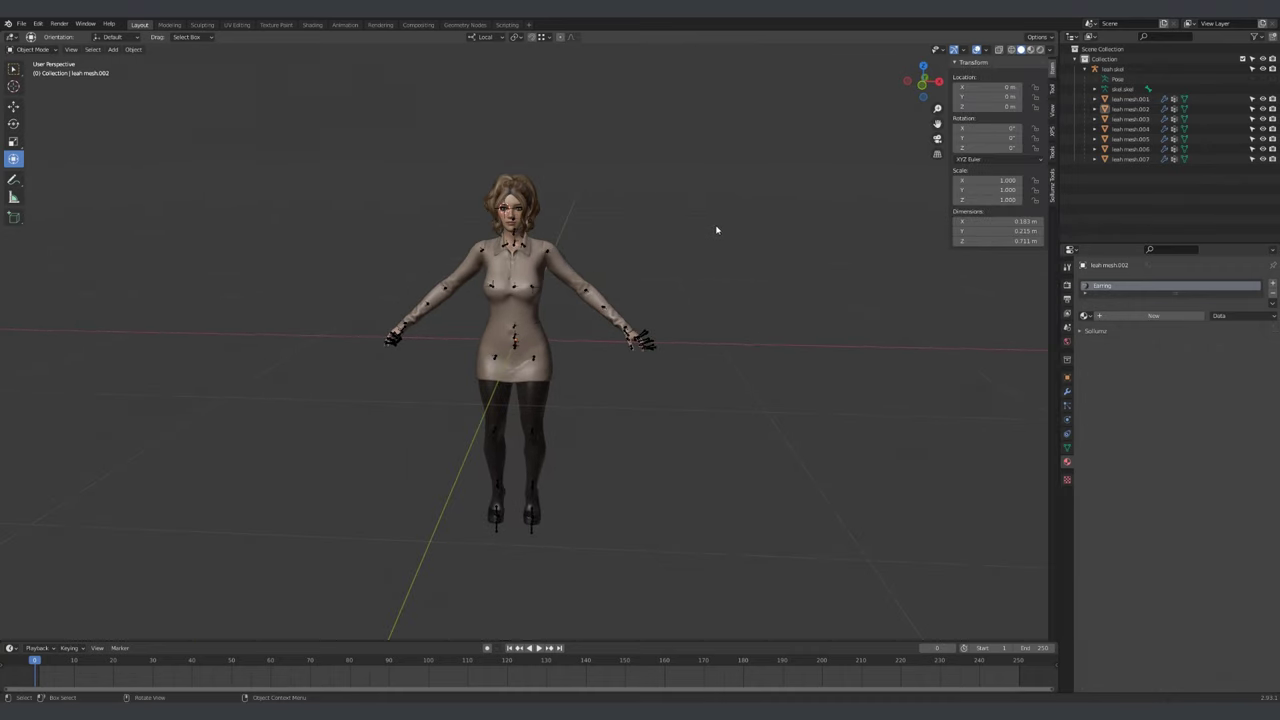
left_click(1053, 187)
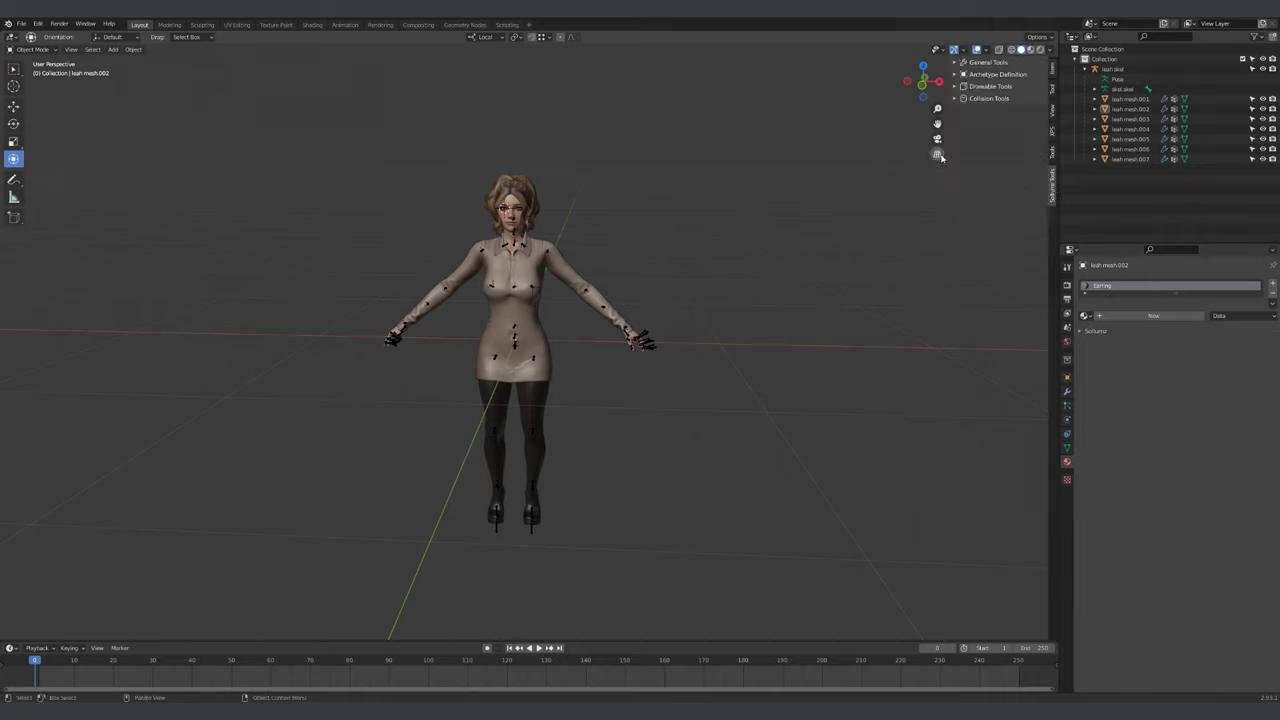
left_click(975, 87)
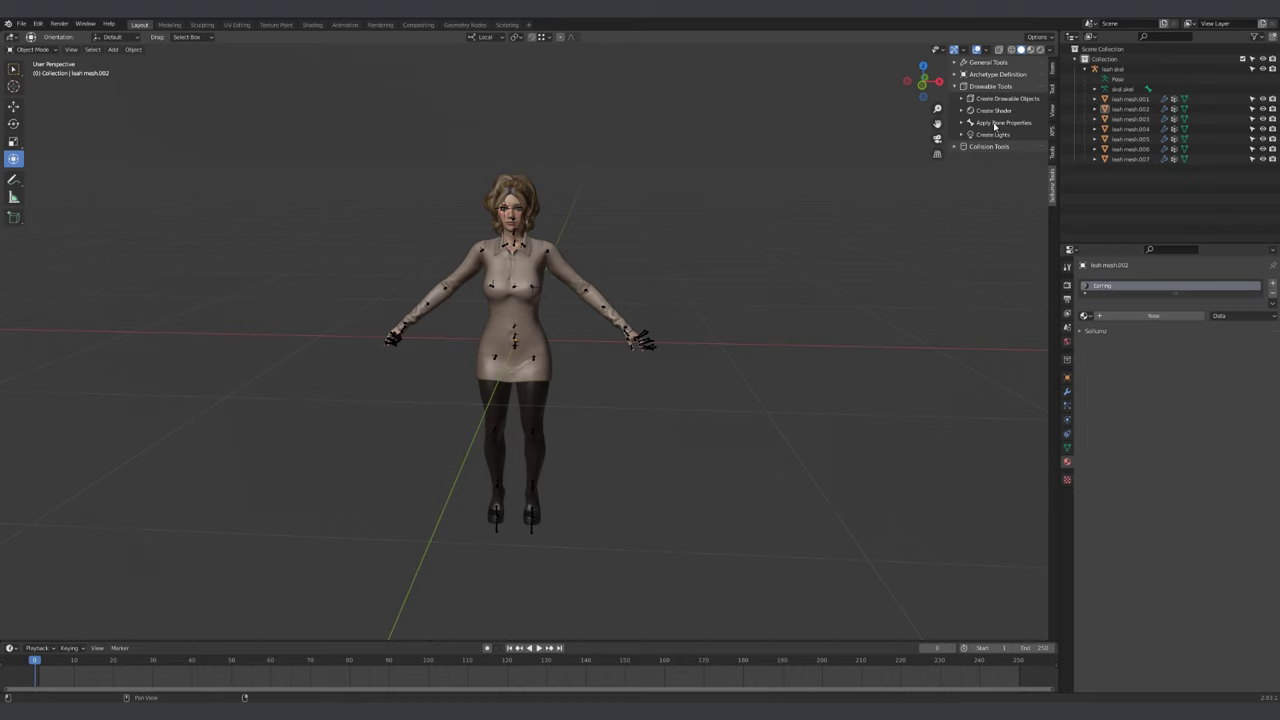
left_click(992, 99)
left_click(1029, 114)
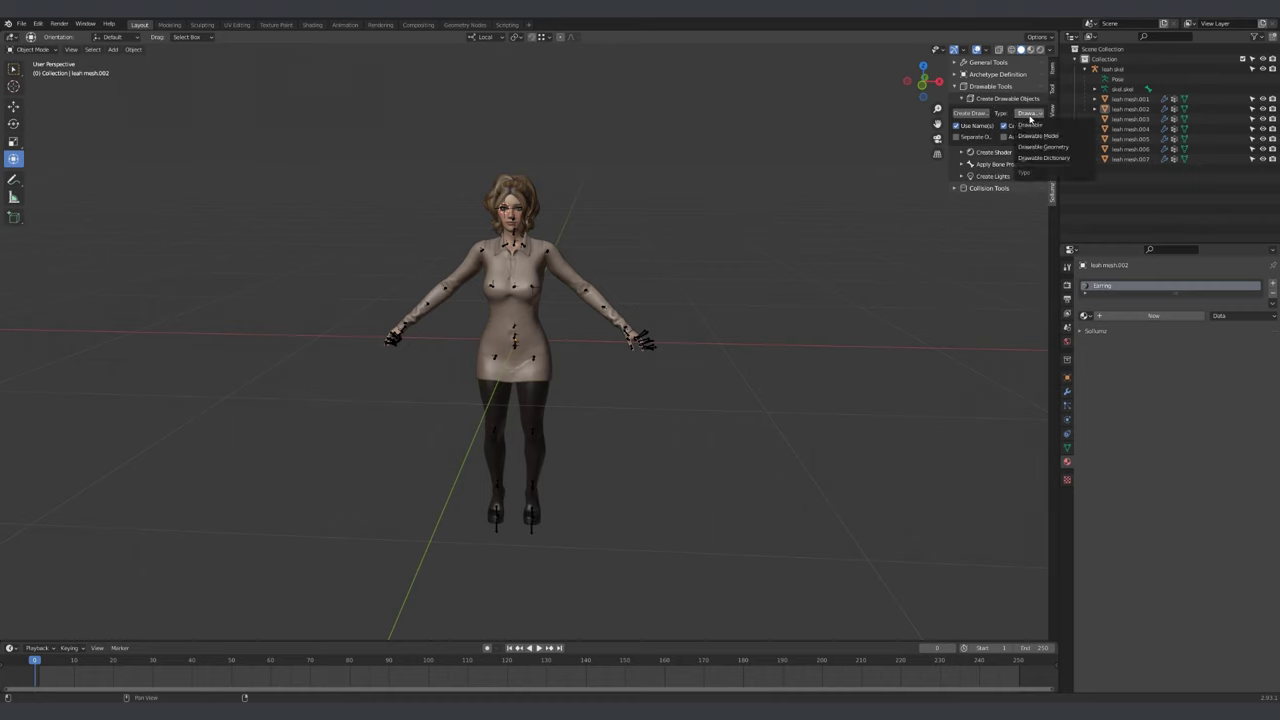
left_click(1041, 158)
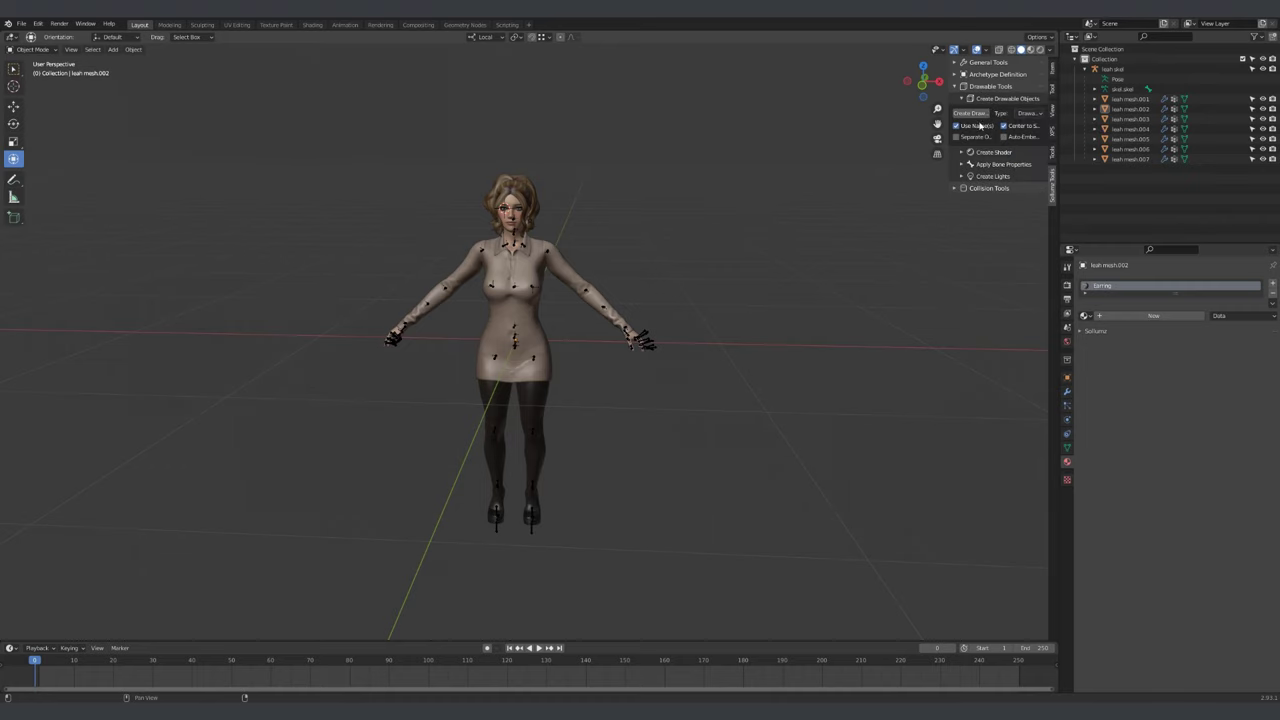
left_click(971, 114)
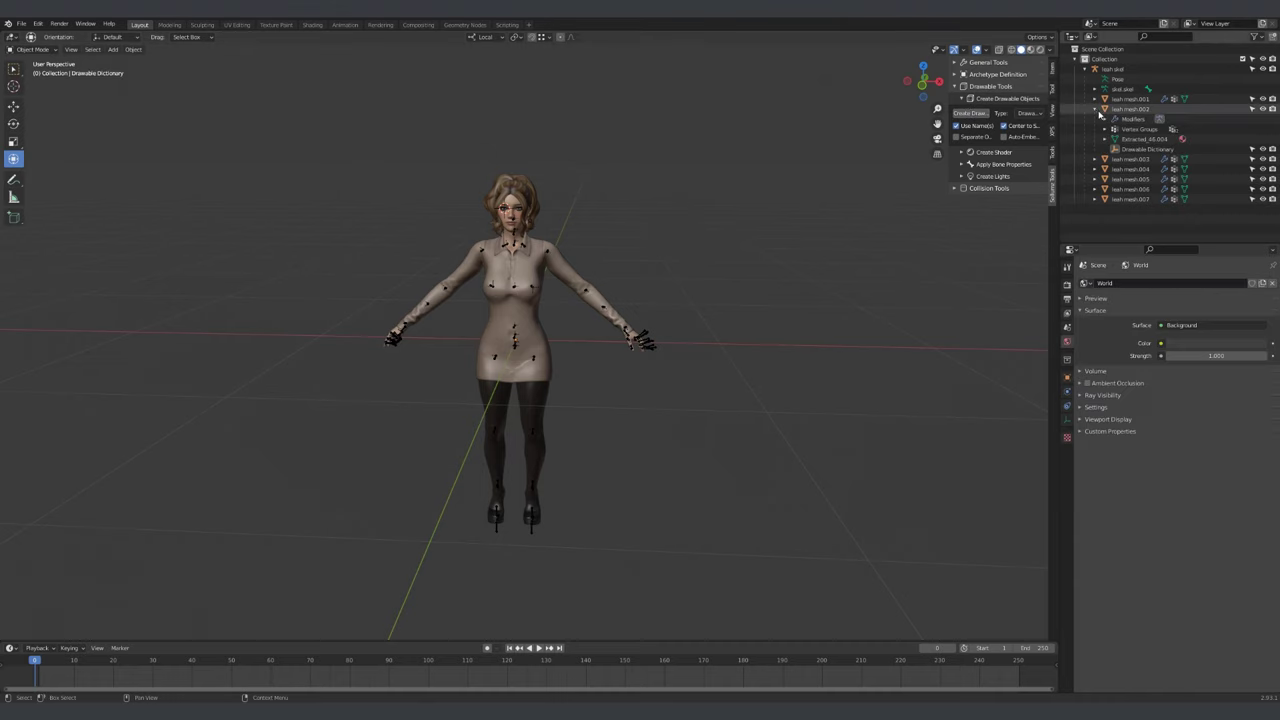
Clear the Drawable Dictionary's parent and rename it NC_Leah
left_click(1146, 150)
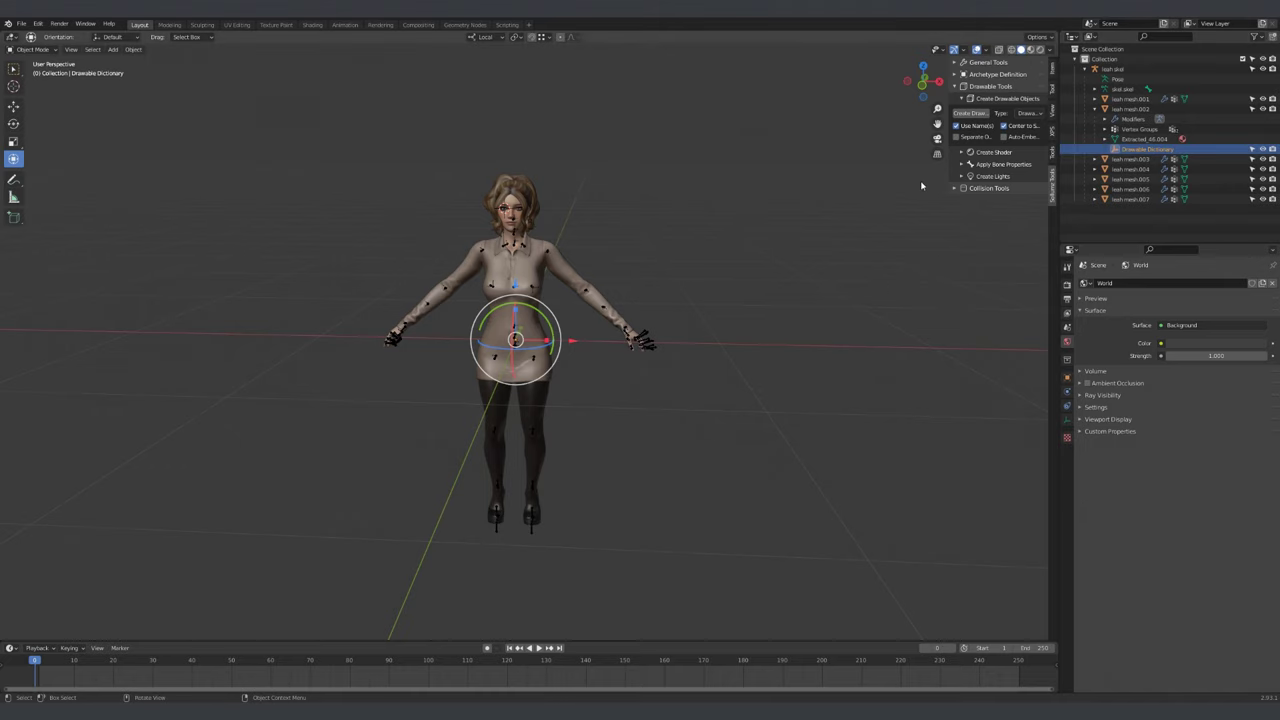
key("alt+p")
left_click(880, 183)
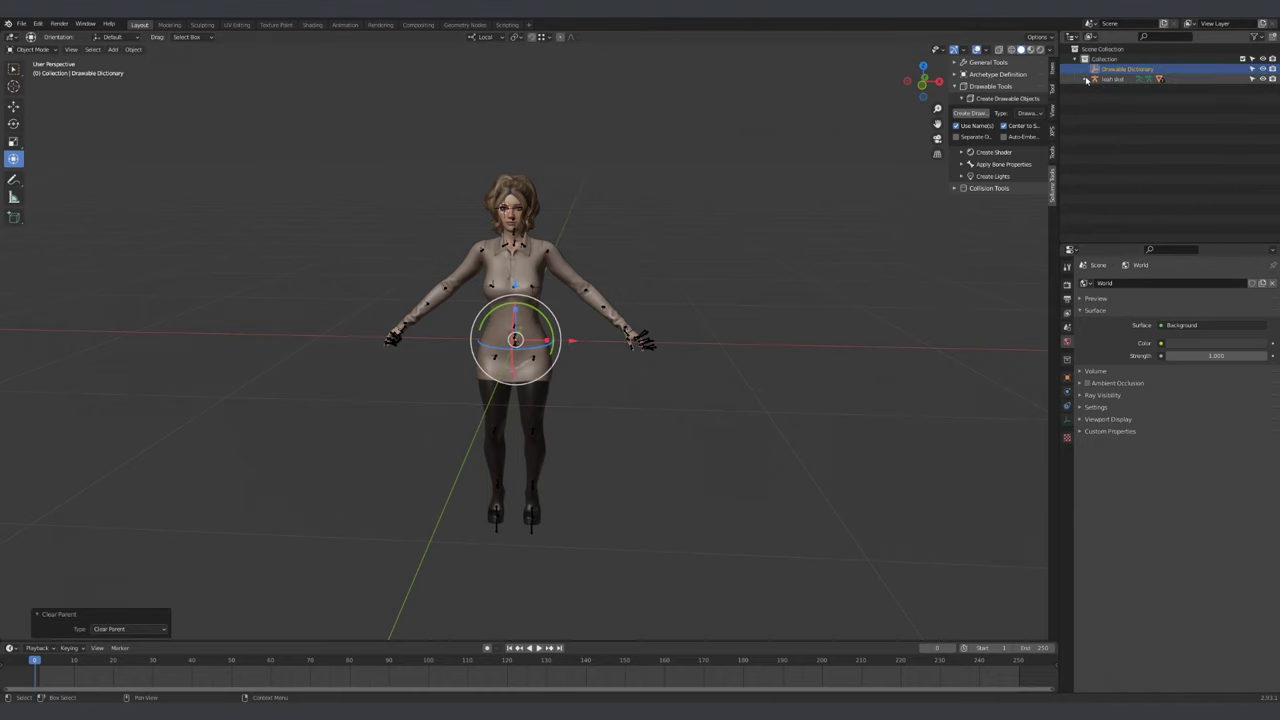
double_click(1126, 68)
type("NC_Leah")
key("Return")
Convert the head mesh into a Sollumz Drawable Model
left_click(572, 296)
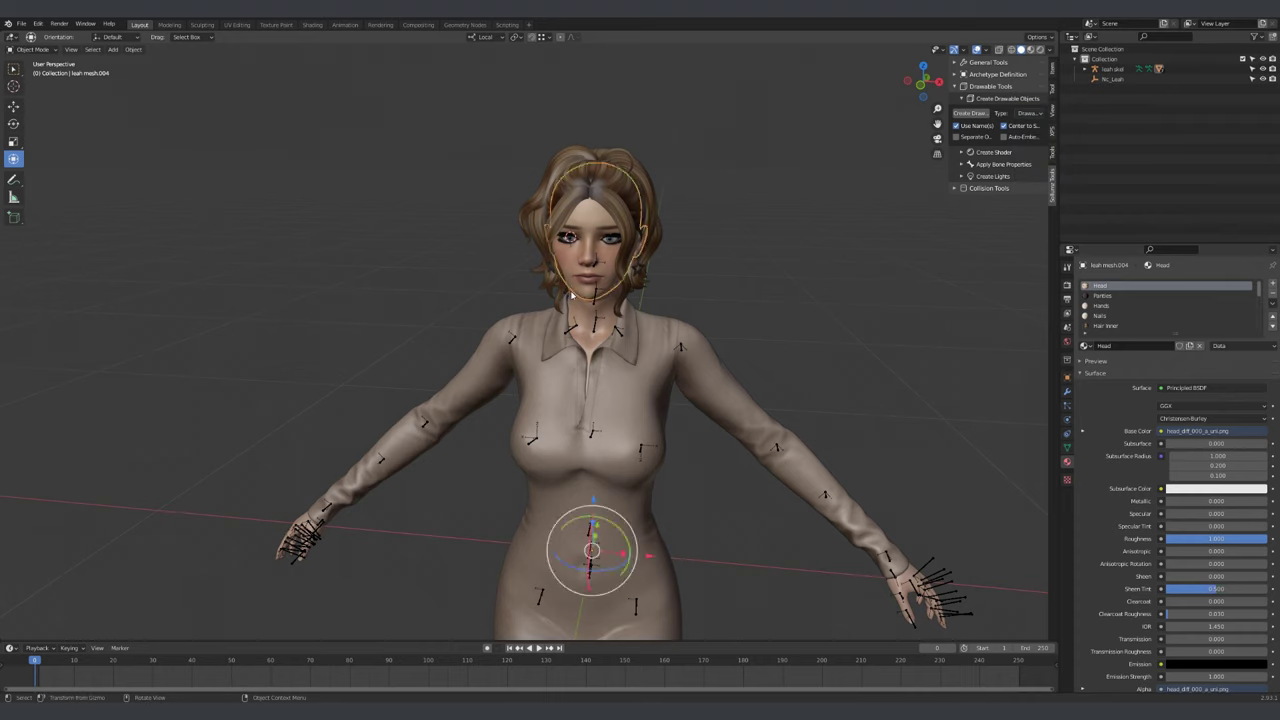
left_click(1025, 113)
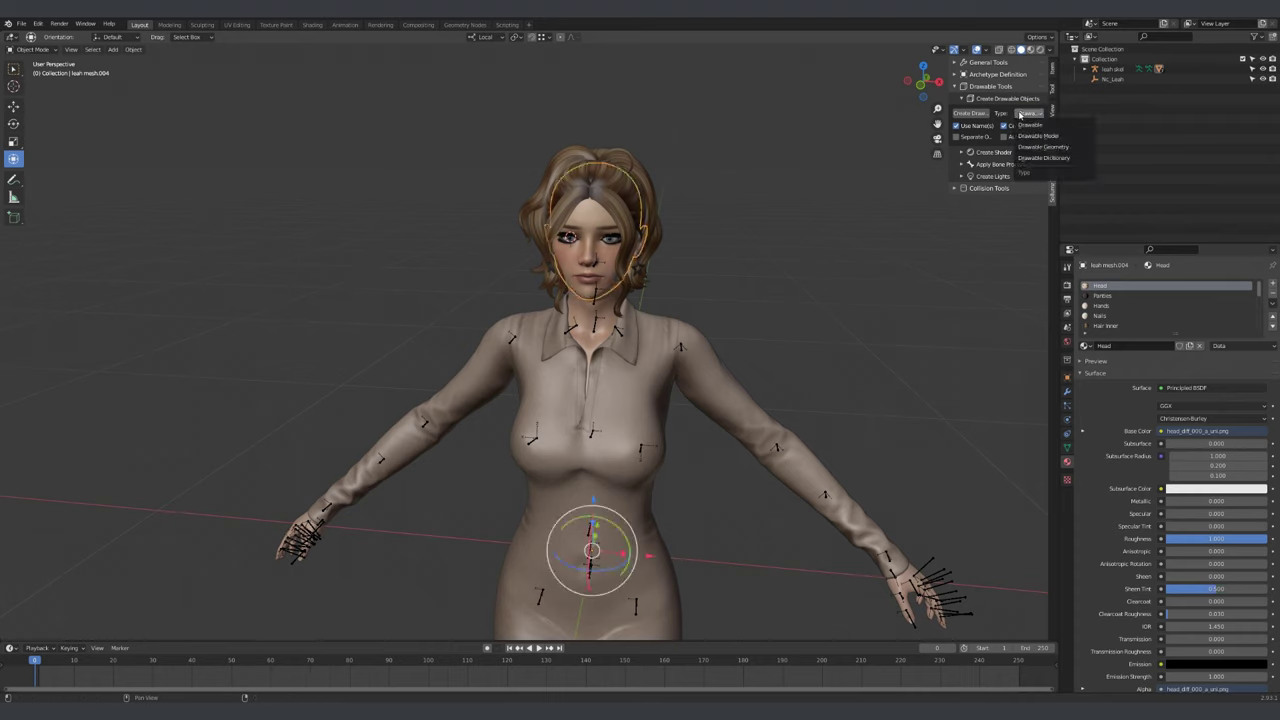
left_click(1037, 135)
left_click(969, 113)
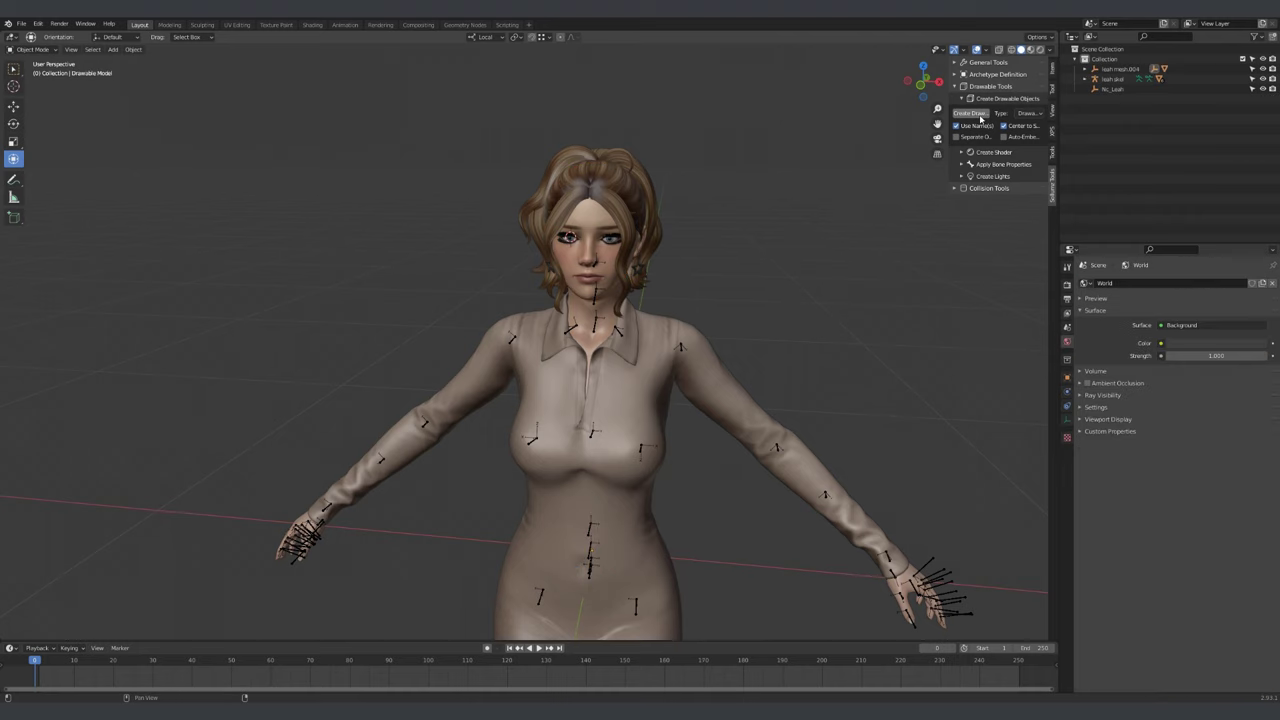
Delete the leftover leah mesh.004 object, keeping the Drawable Model and its geometry
left_click(1087, 69)
left_click(1096, 79)
left_click(1105, 89)
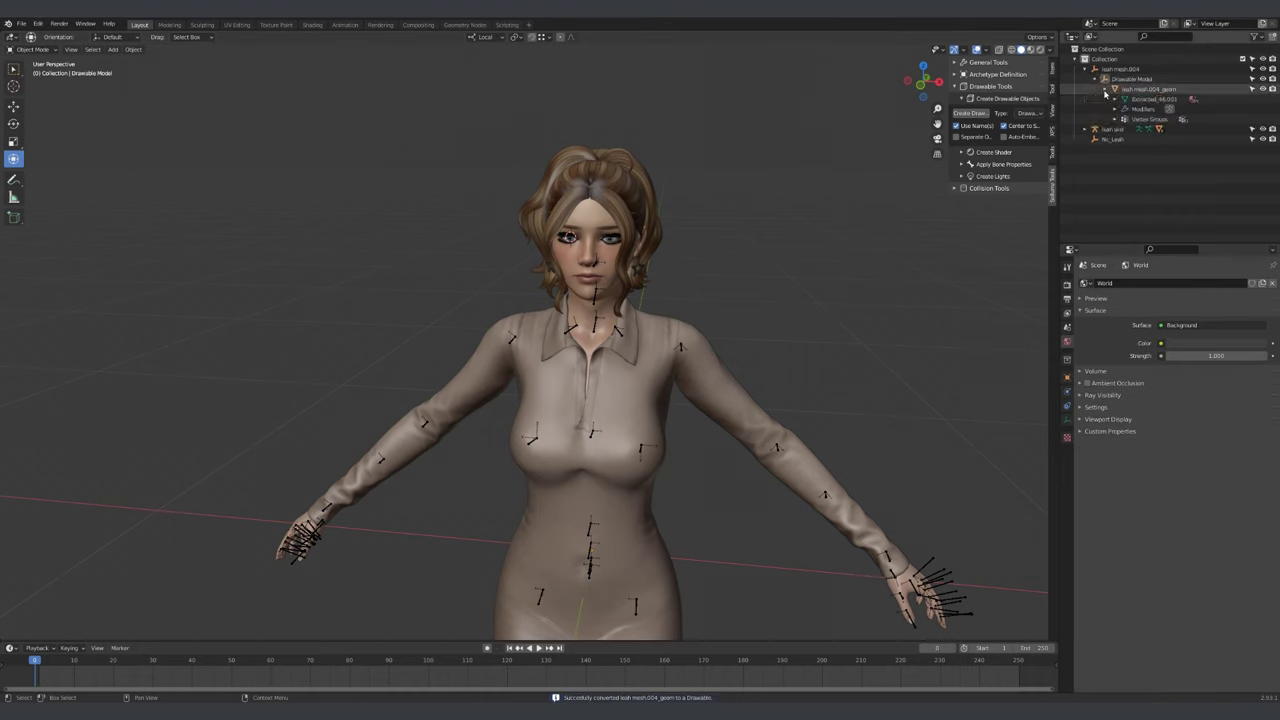
left_click(1138, 81)
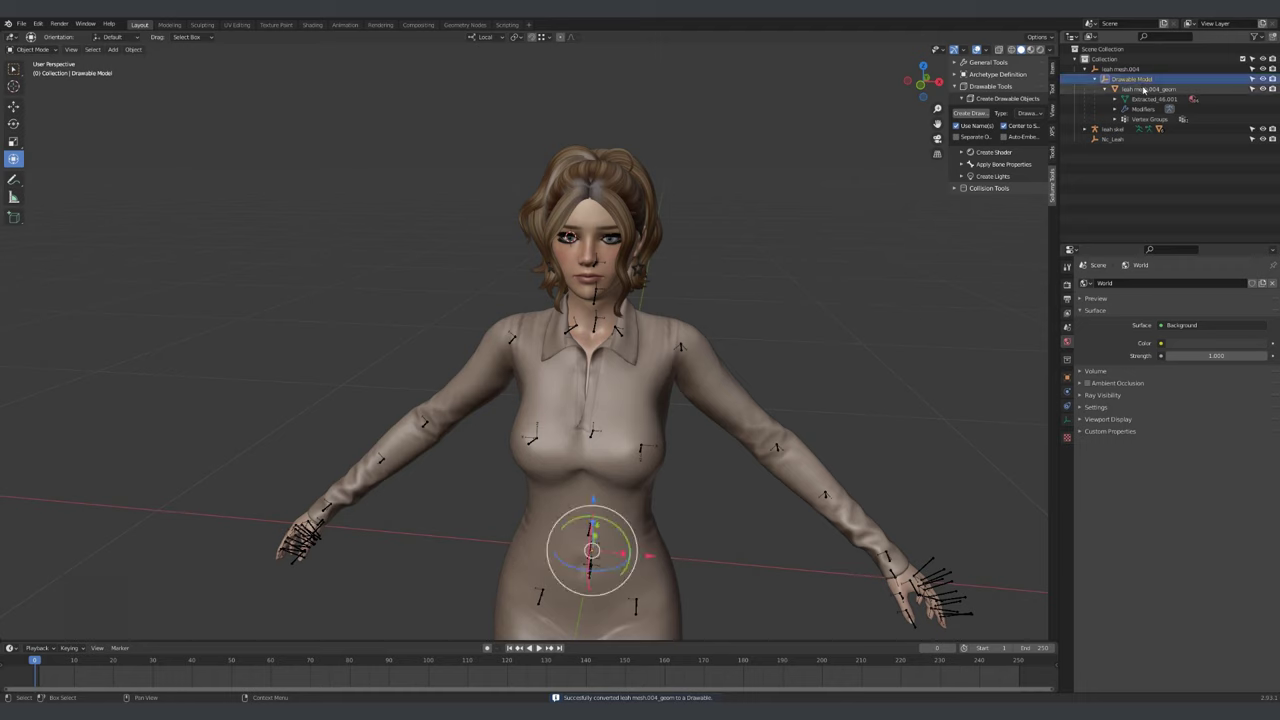
left_click(1143, 89)
key("Delete")
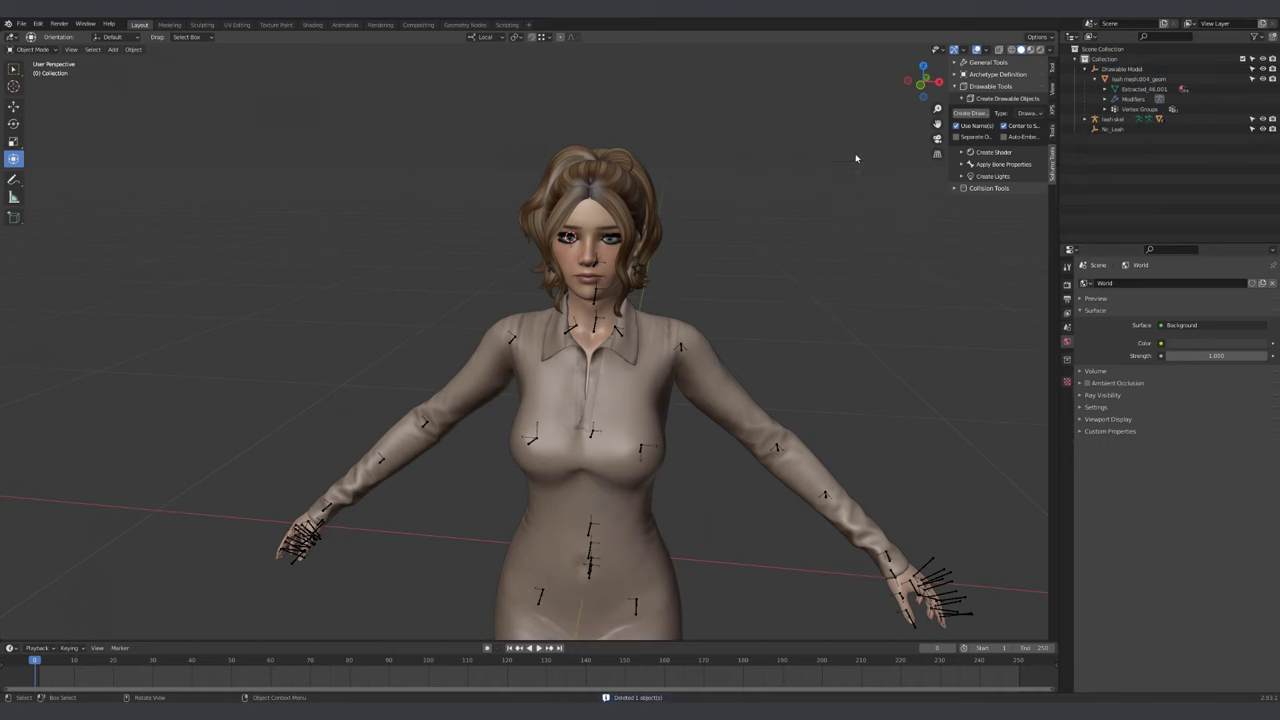
Duplicate the leah skel armature with Shift+D
left_click(1112, 129)
left_click(1107, 120)
scroll(831, 147, "down", 2)
key("shift+d")
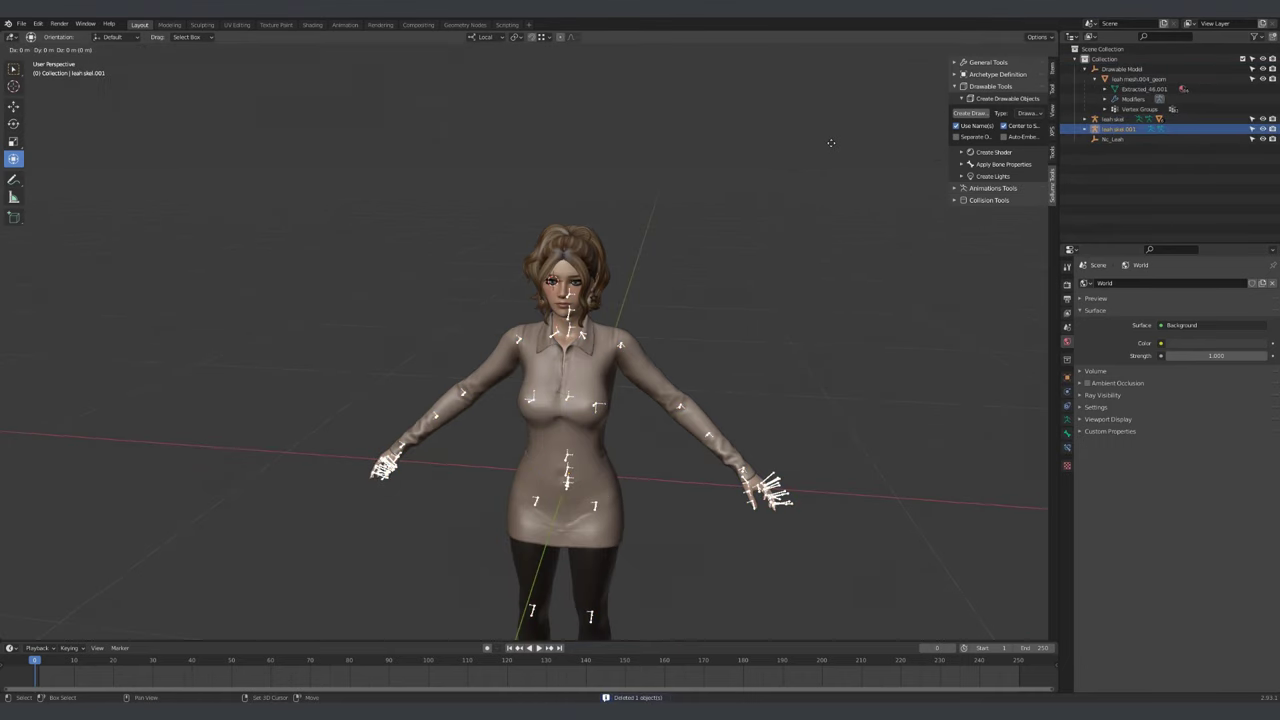
Keep the skeleton copy in place and rename it head_000_u
key("Escape")
double_click(1114, 130)
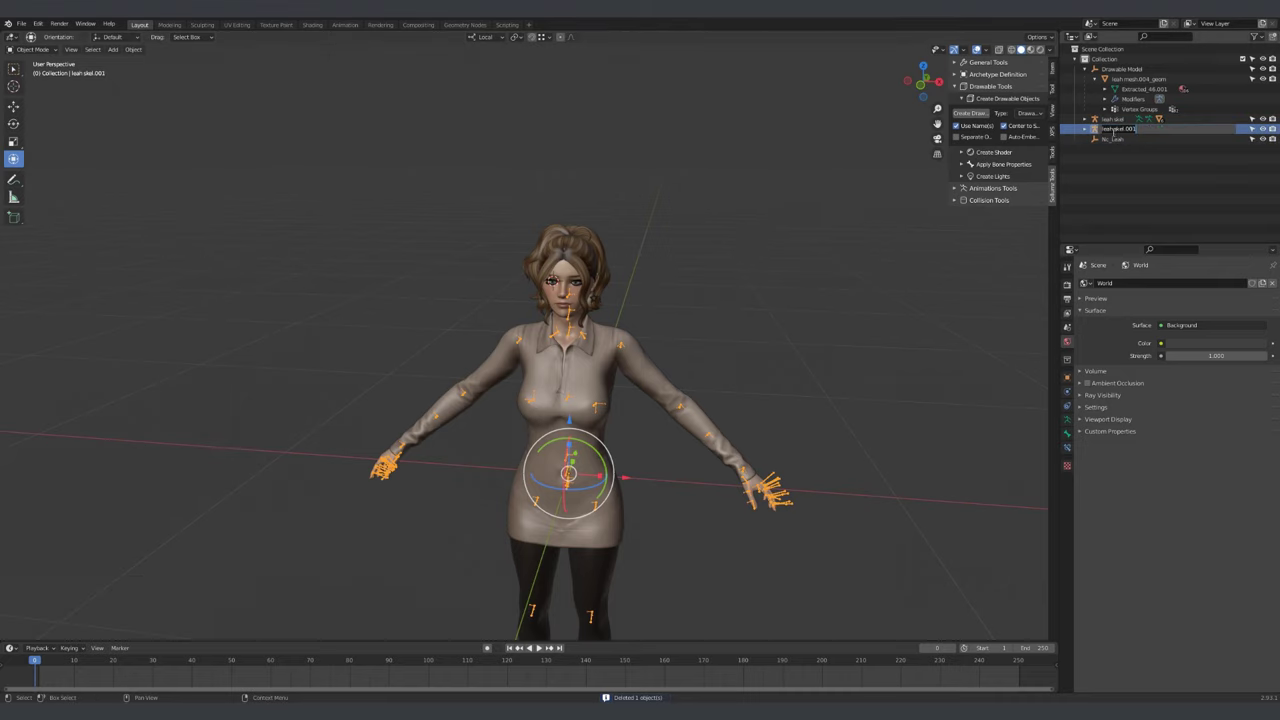
type("re")
type("001")
type("_u")
key("Return")
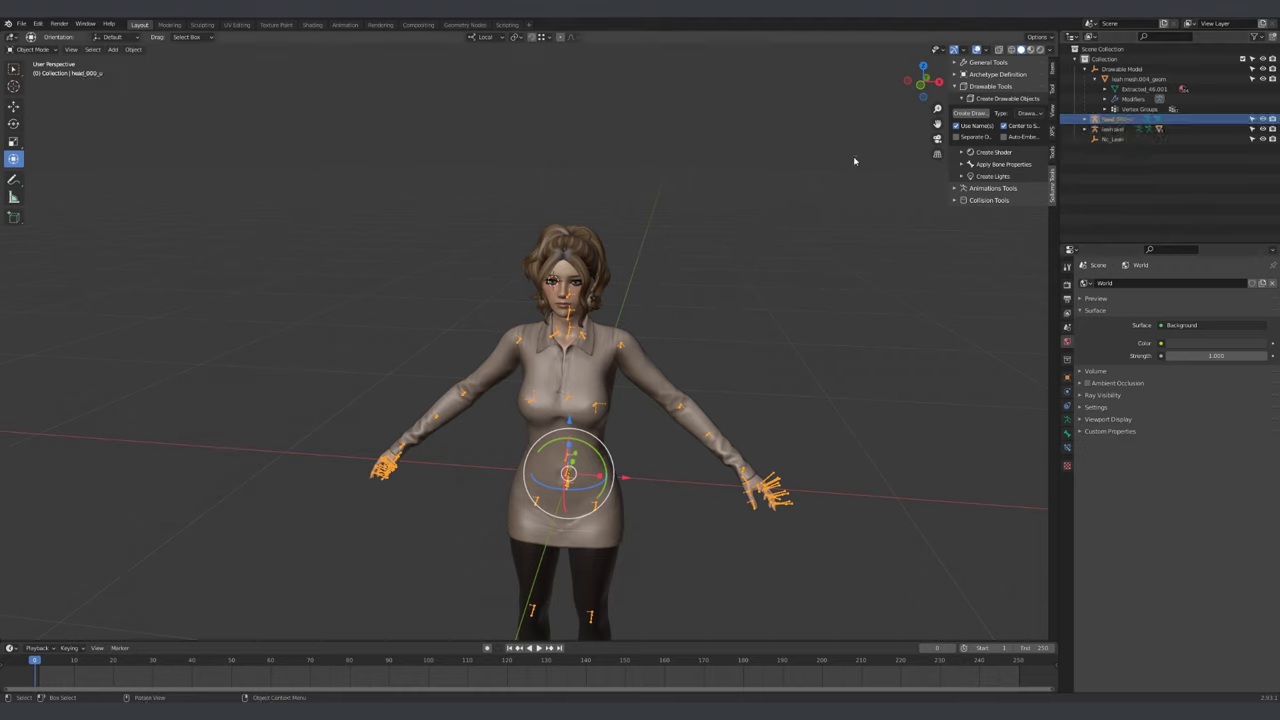
Parent head_000_u under Nc_Leah as a plain object
left_click(1113, 69)
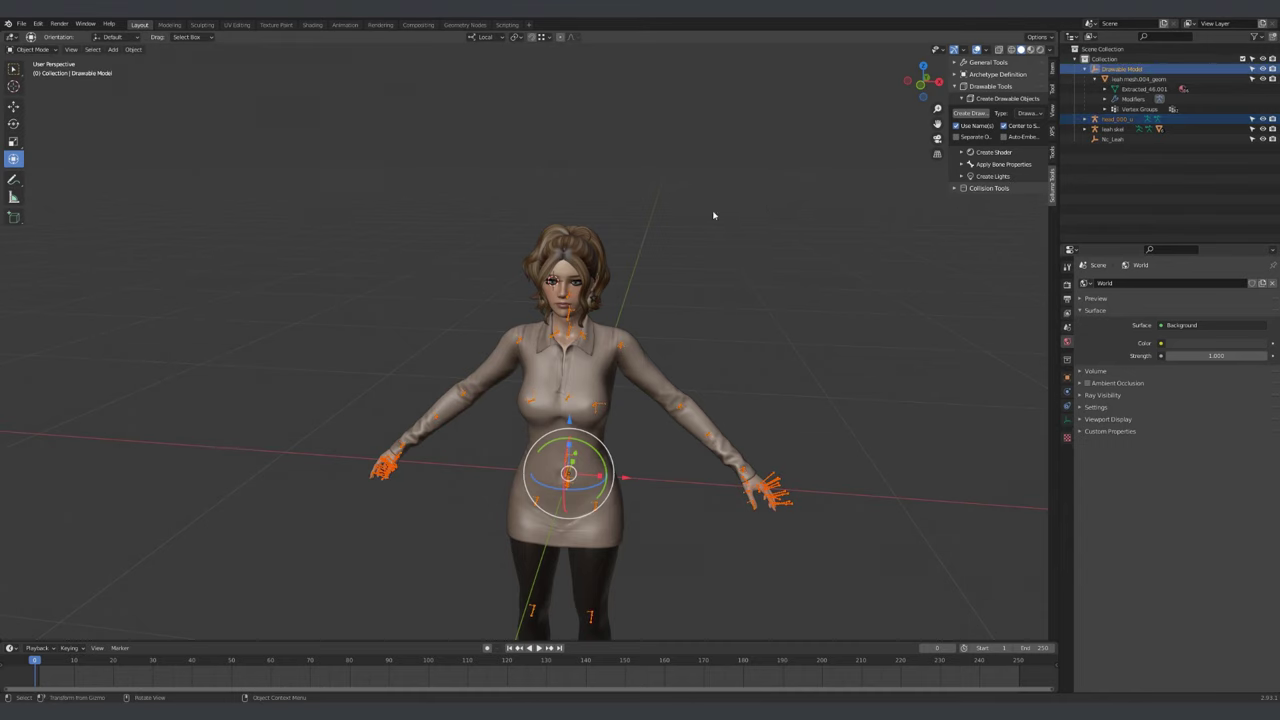
left_click(1115, 119)
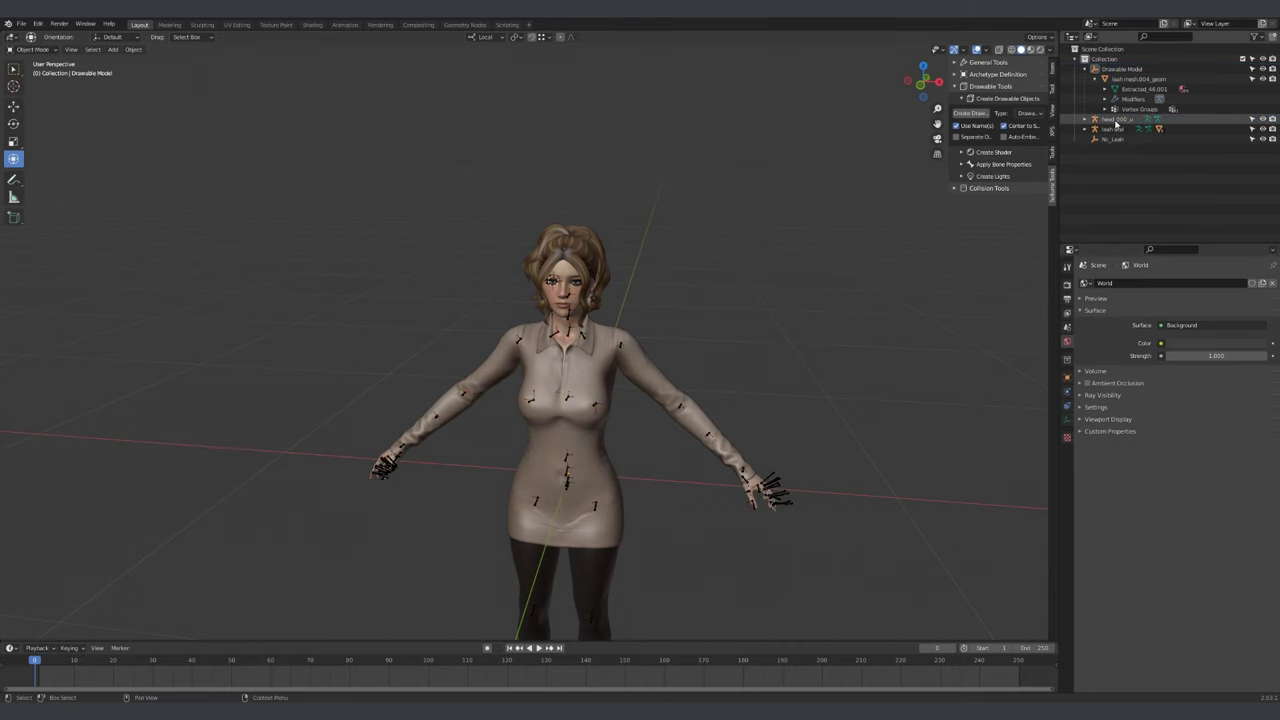
left_click(1112, 139, "shift")
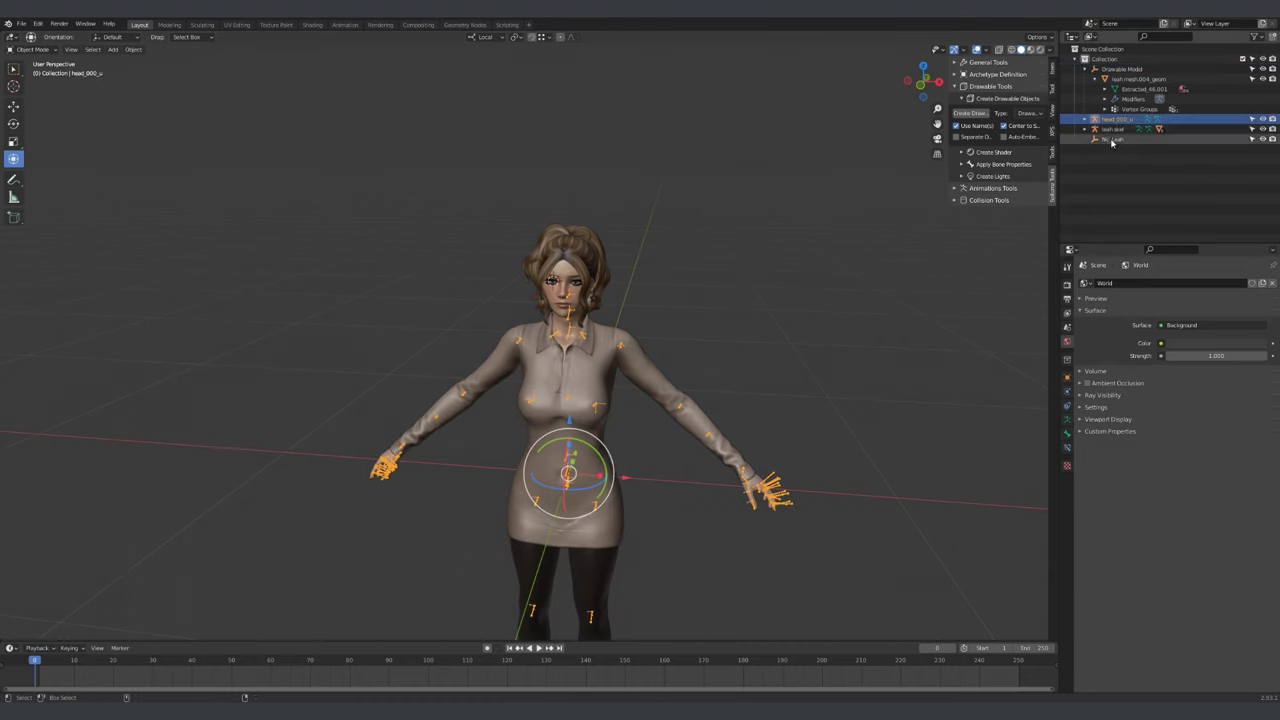
key("ctrl+p")
left_click(745, 195)
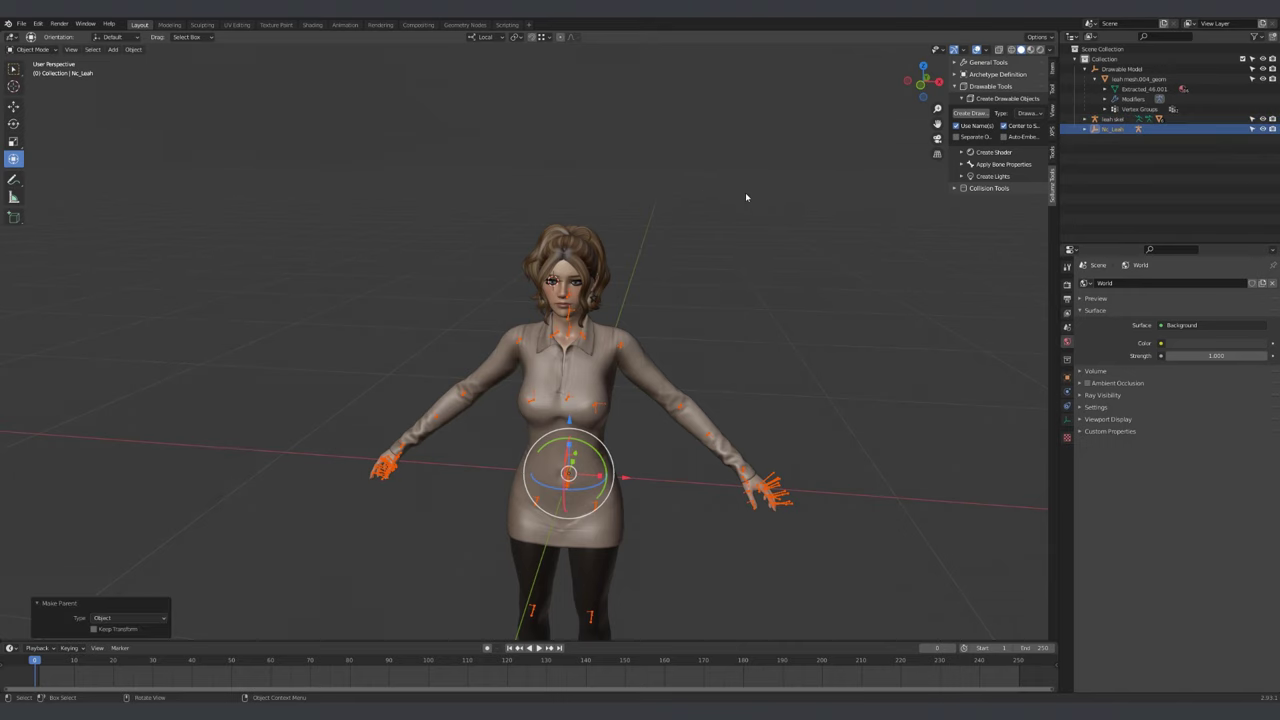
left_click(1087, 130)
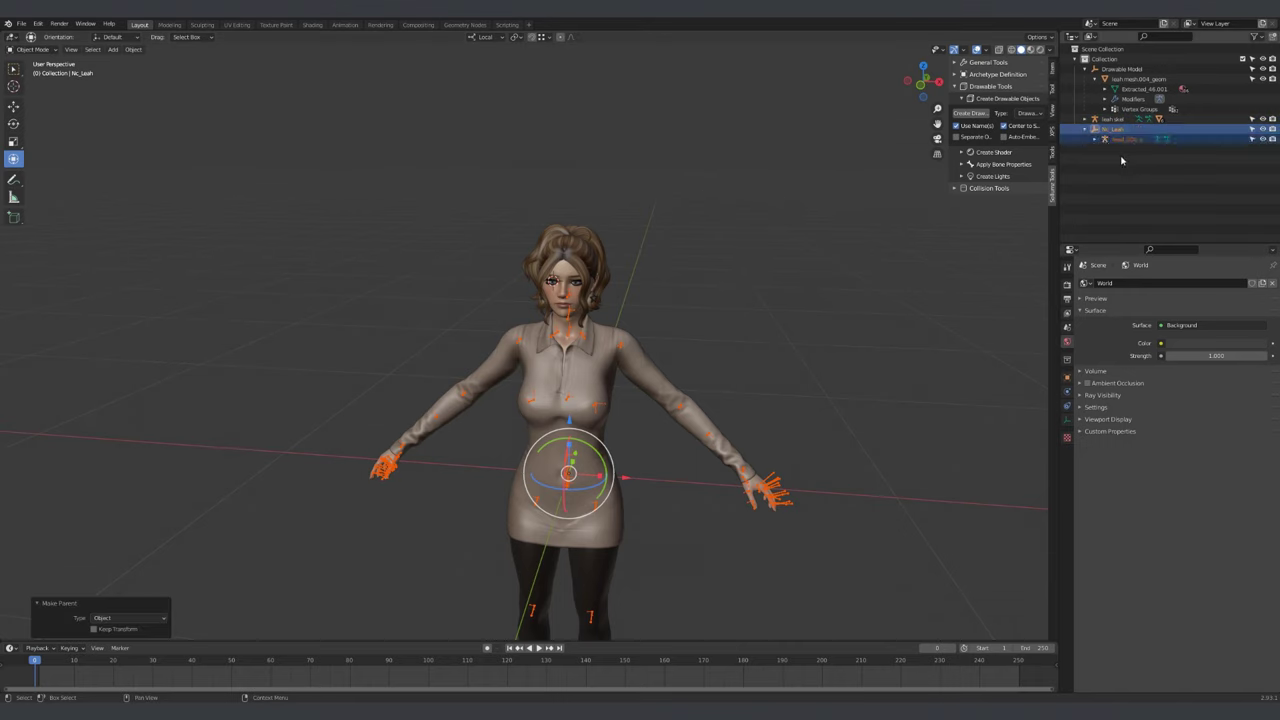
Parent the head Drawable Model to head_000_u with Armature Deform
left_click(1120, 157)
left_click(1113, 78)
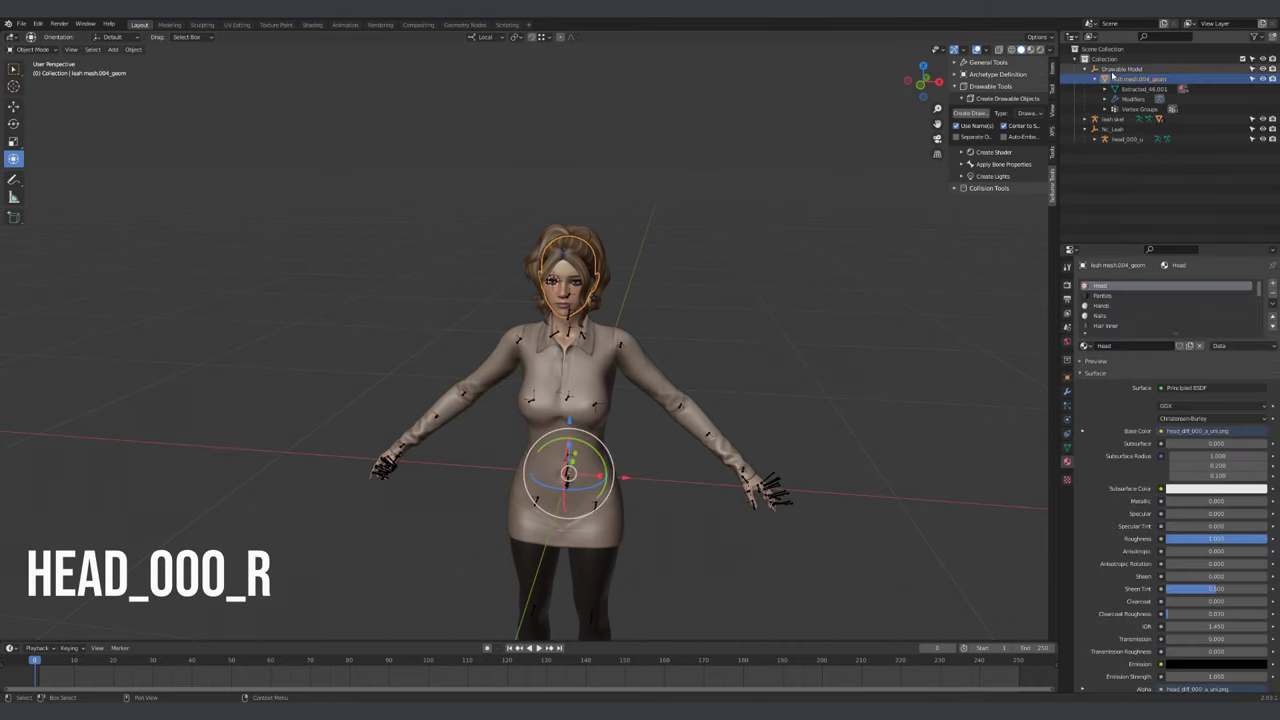
left_click(1118, 68)
left_click(1130, 138, "ctrl")
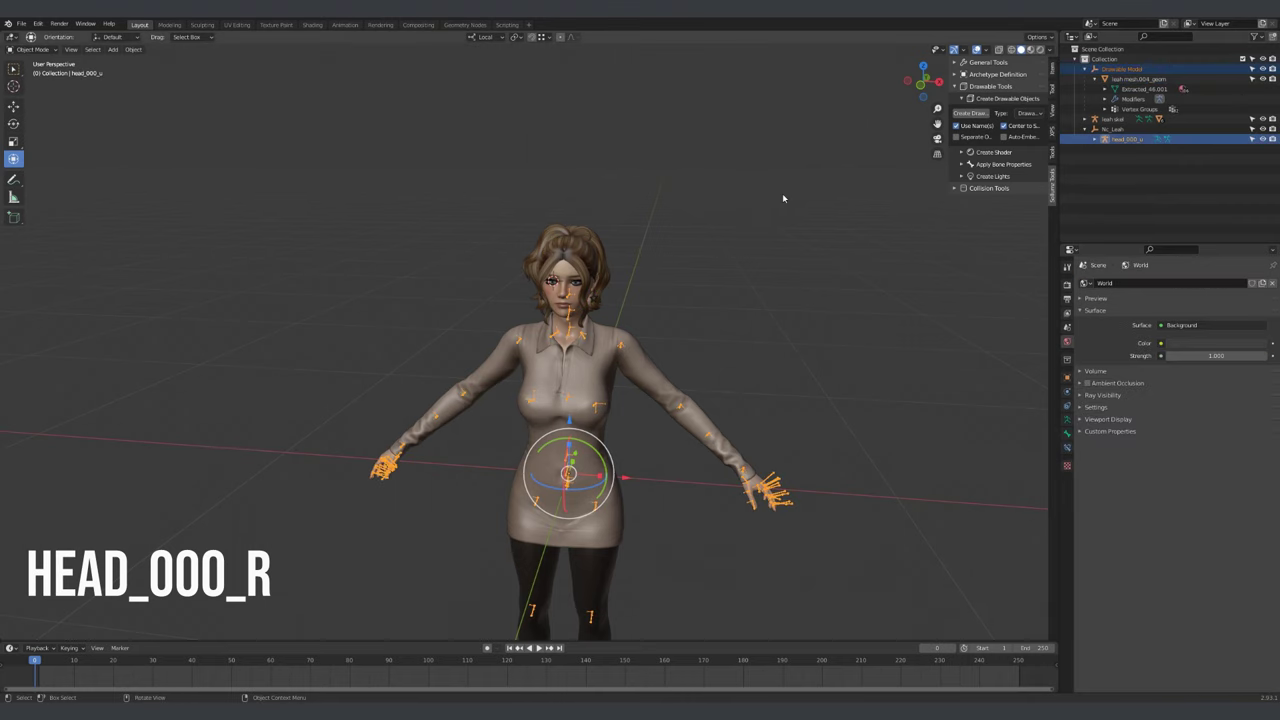
key("ctrl+p")
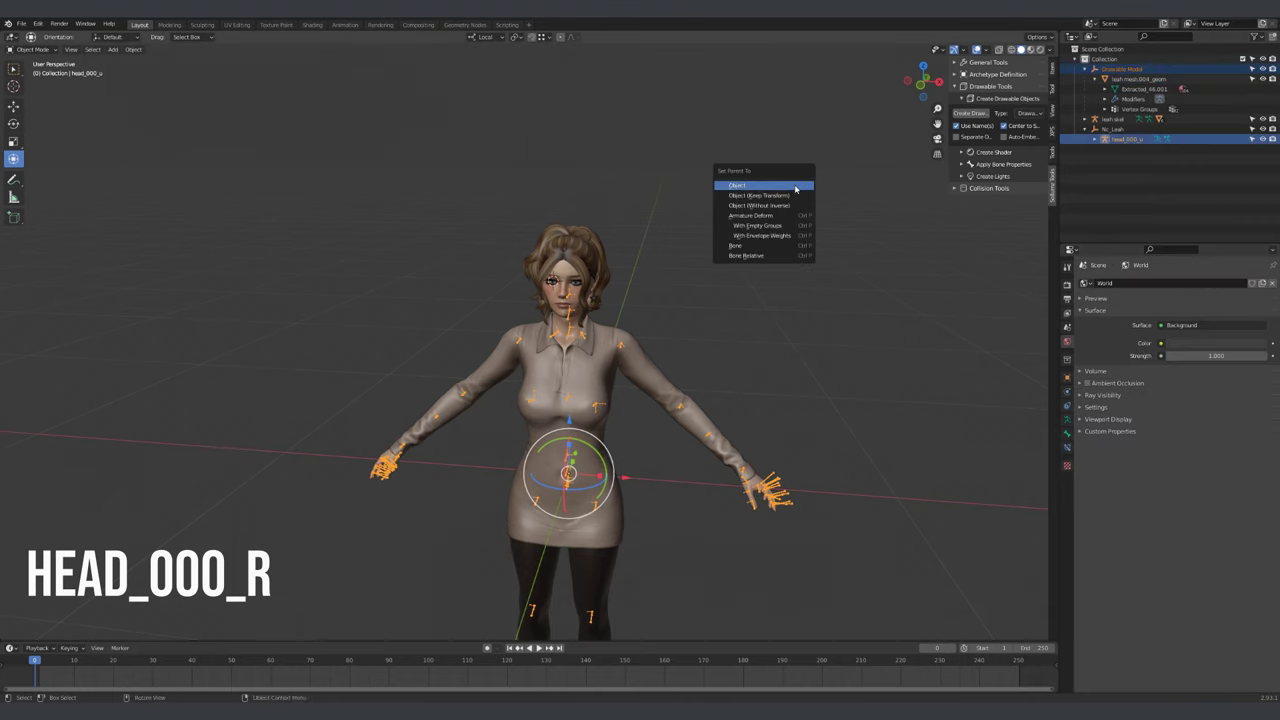
left_click(771, 216)
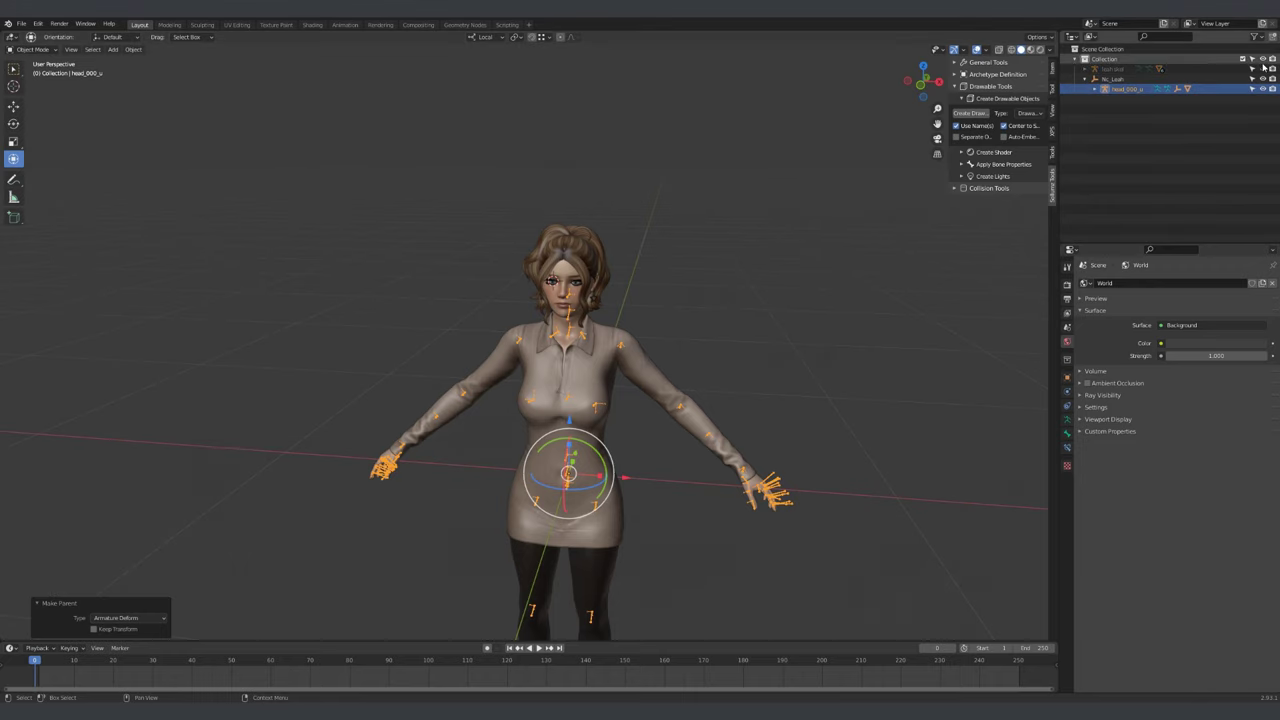
Rename the head Drawable Model to hi_head
left_click(1094, 89)
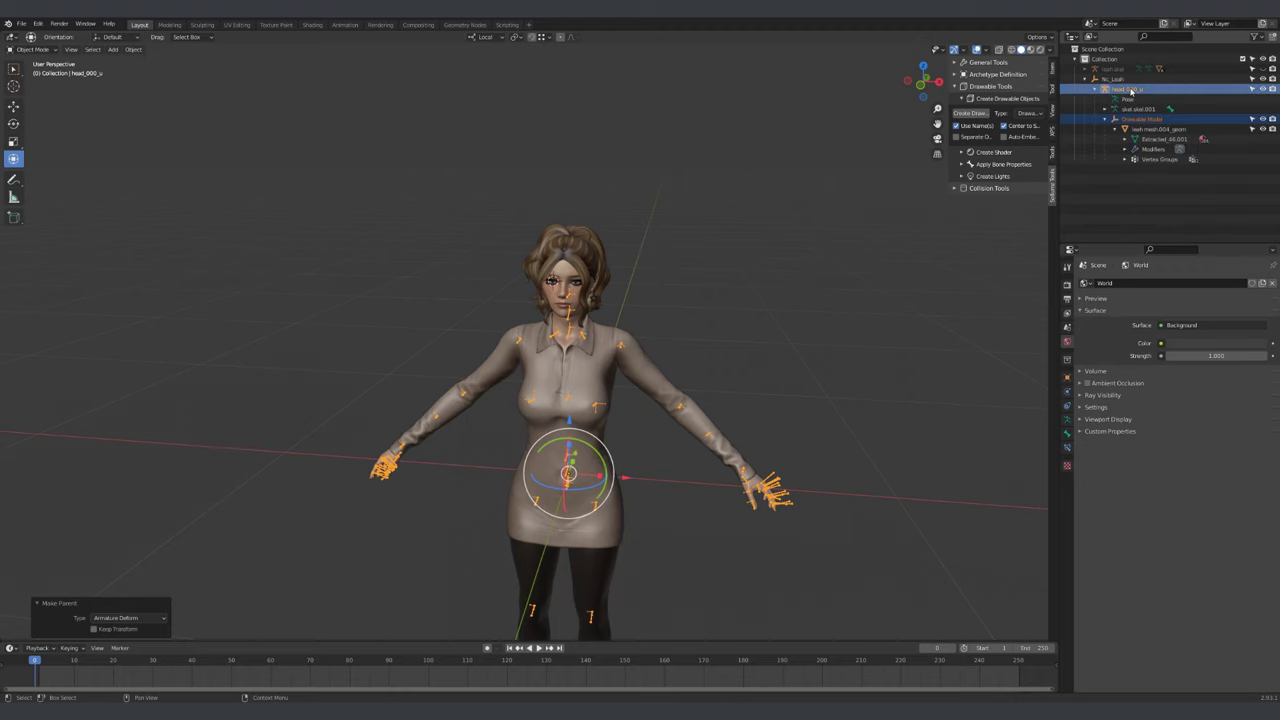
left_click(1131, 91)
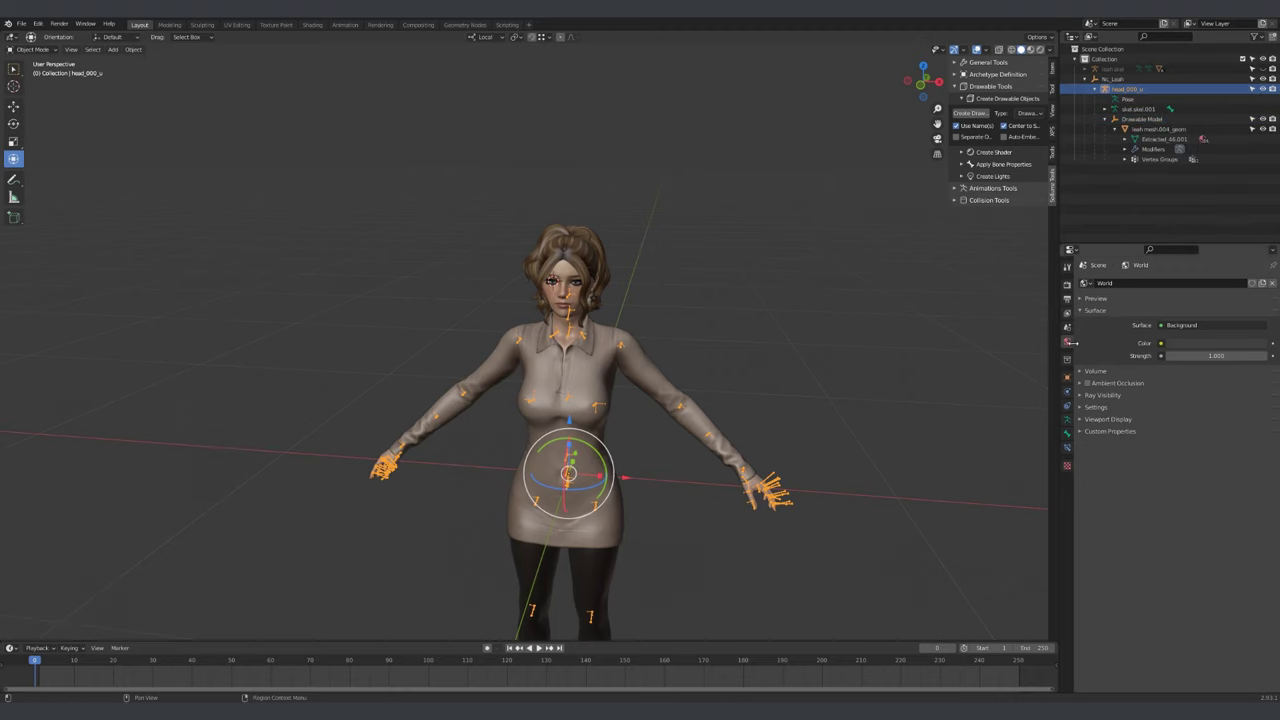
left_click(1067, 377)
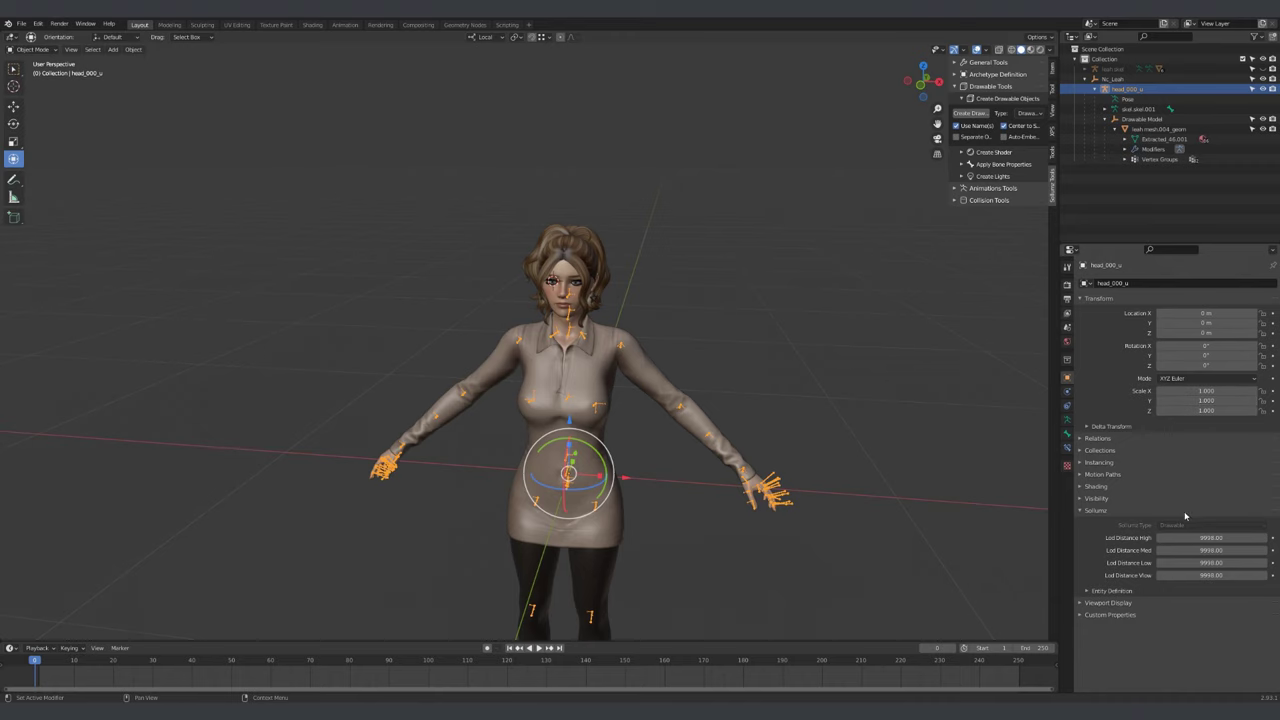
left_click(1138, 120)
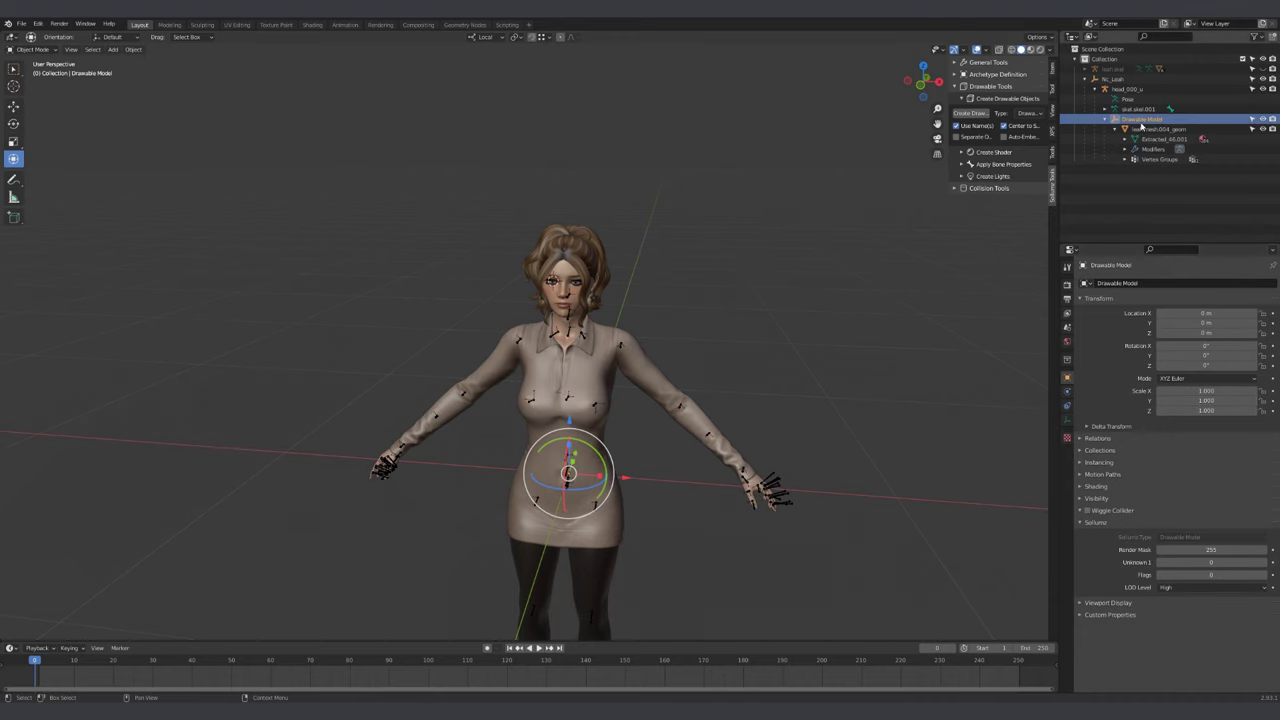
left_click(1142, 130)
double_click(1150, 130)
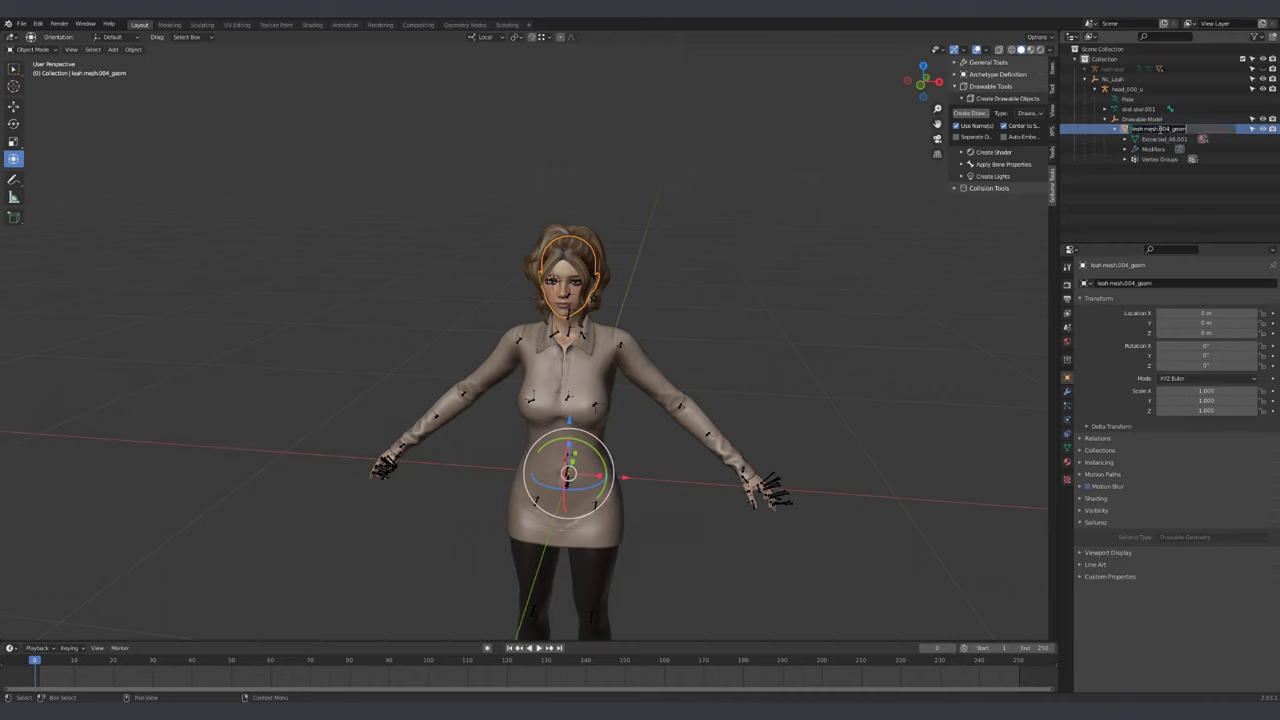
key("Return")
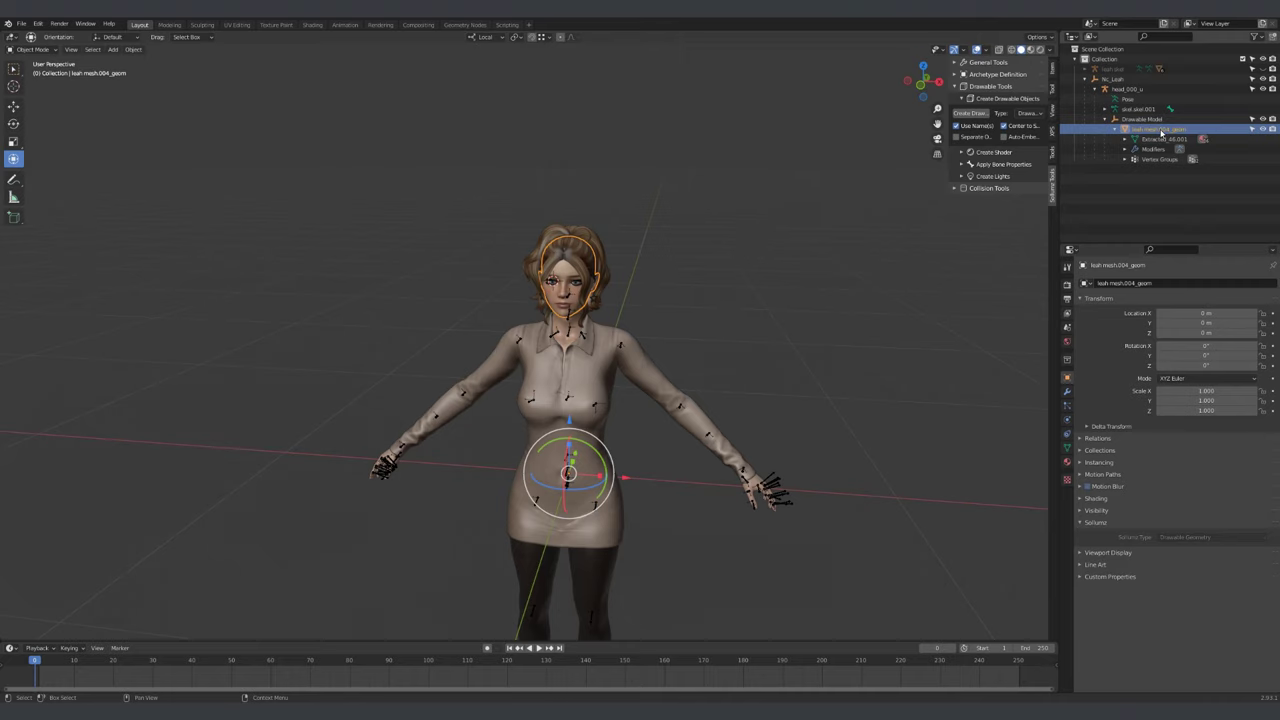
left_click(1145, 119)
type("s")
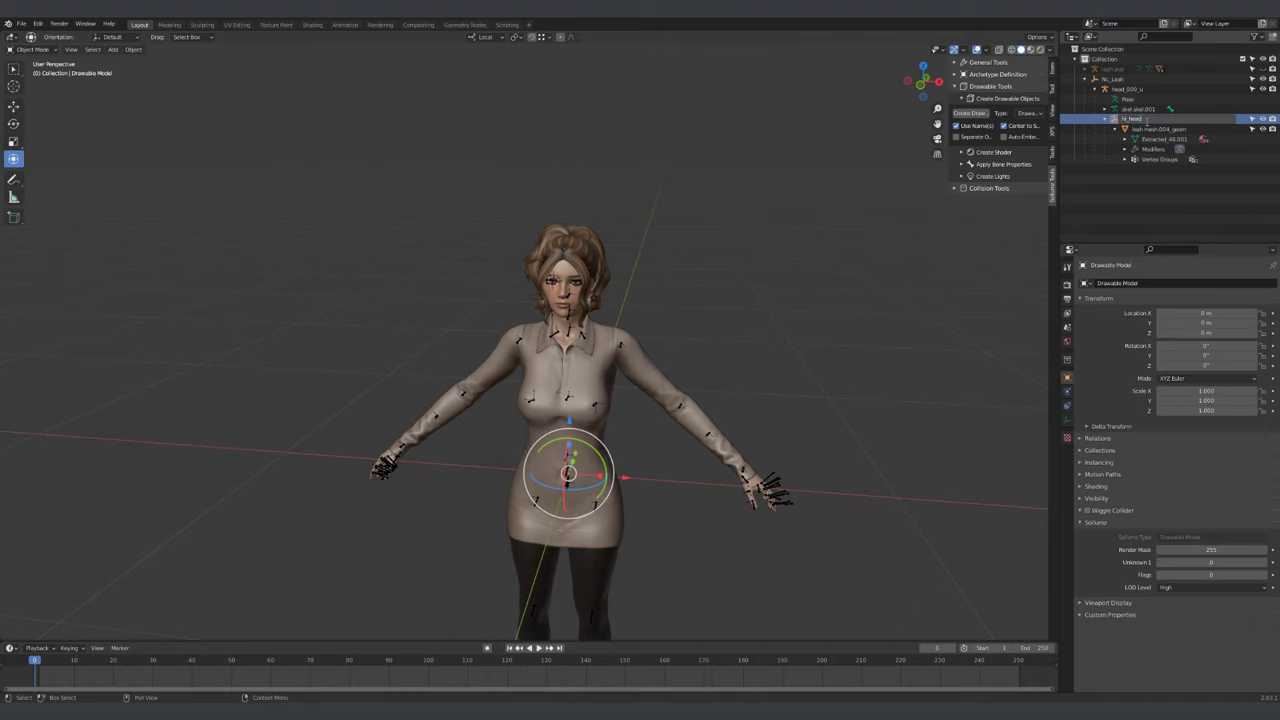
key("Return")
Rename the head geometry to hi_head_mesh
double_click(1162, 128)
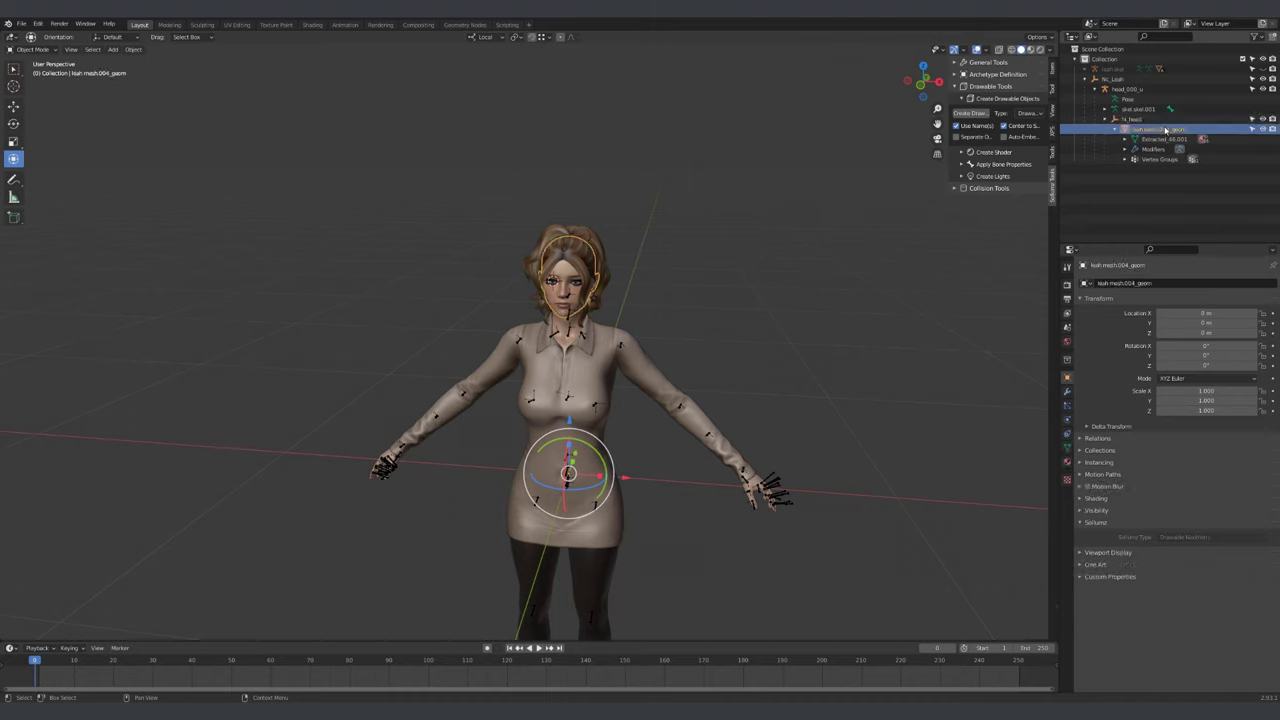
type("h")
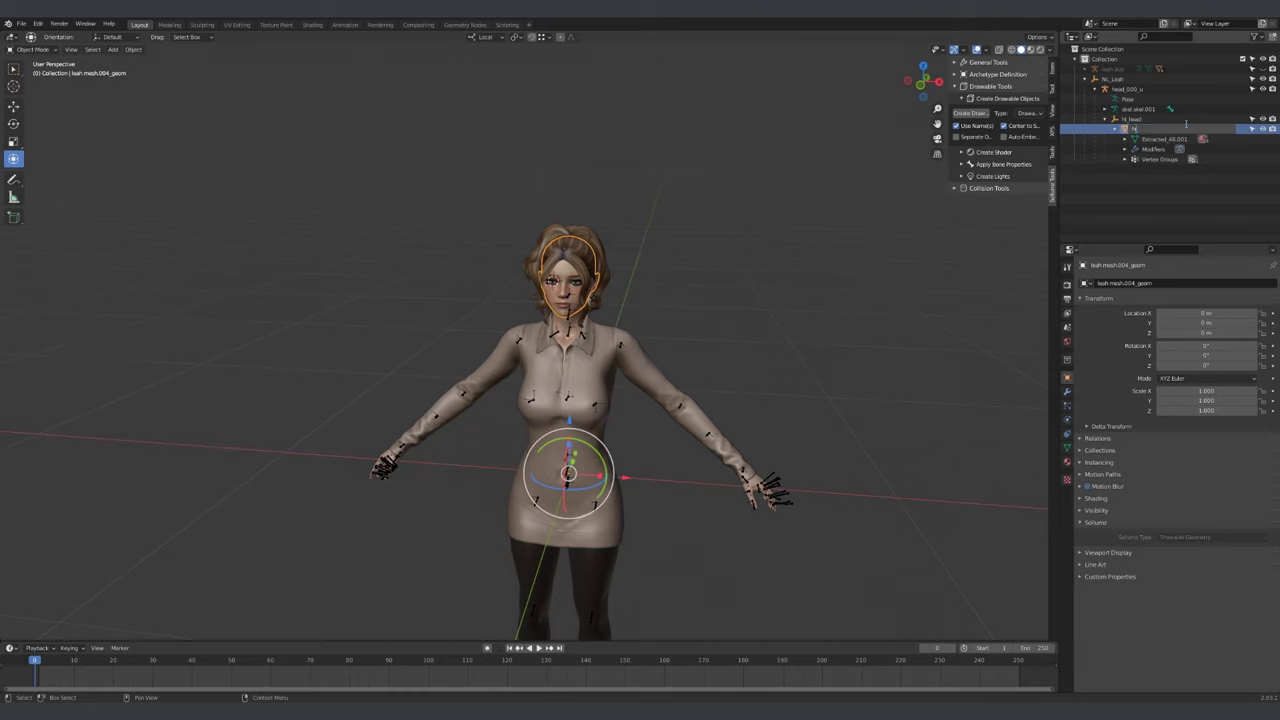
key("BackSpace")
type("hi_head_mesh")
key("Return")
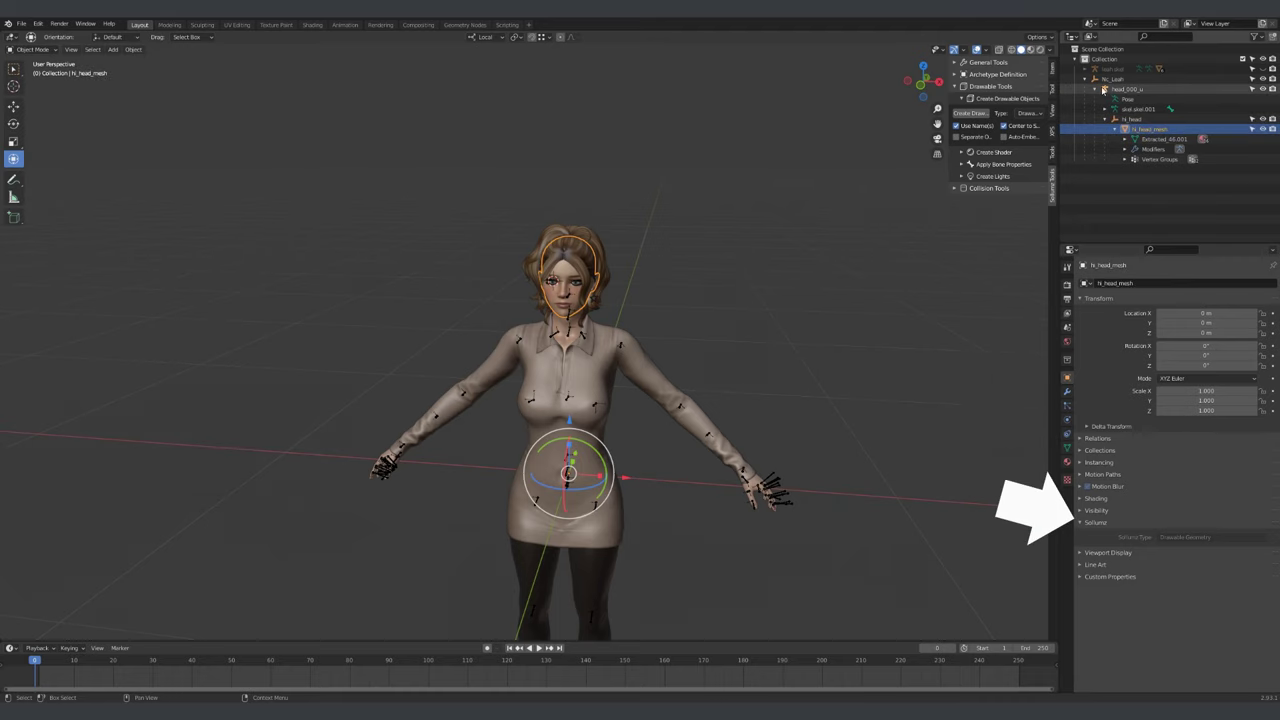
left_click(1095, 89)
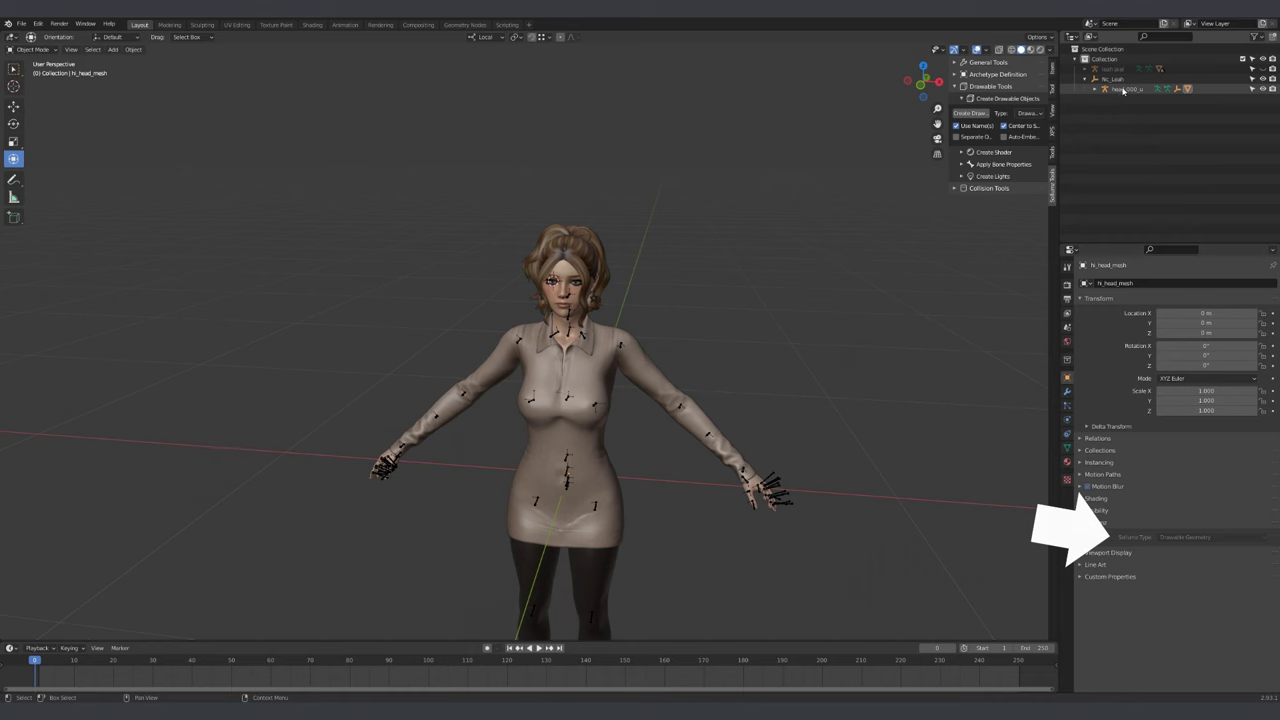
Set hi_head's Unknown 1 to 251 and Flags to 1
left_click(1095, 89)
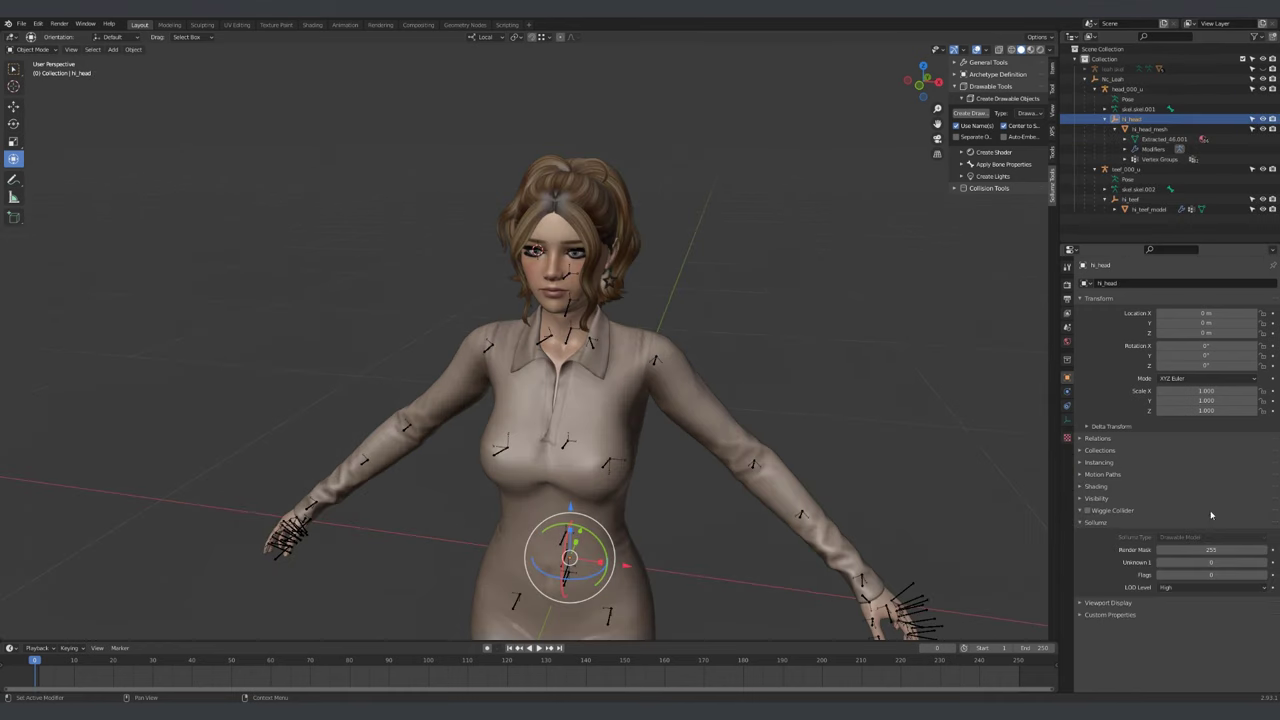
left_click(1221, 562)
key("Return")
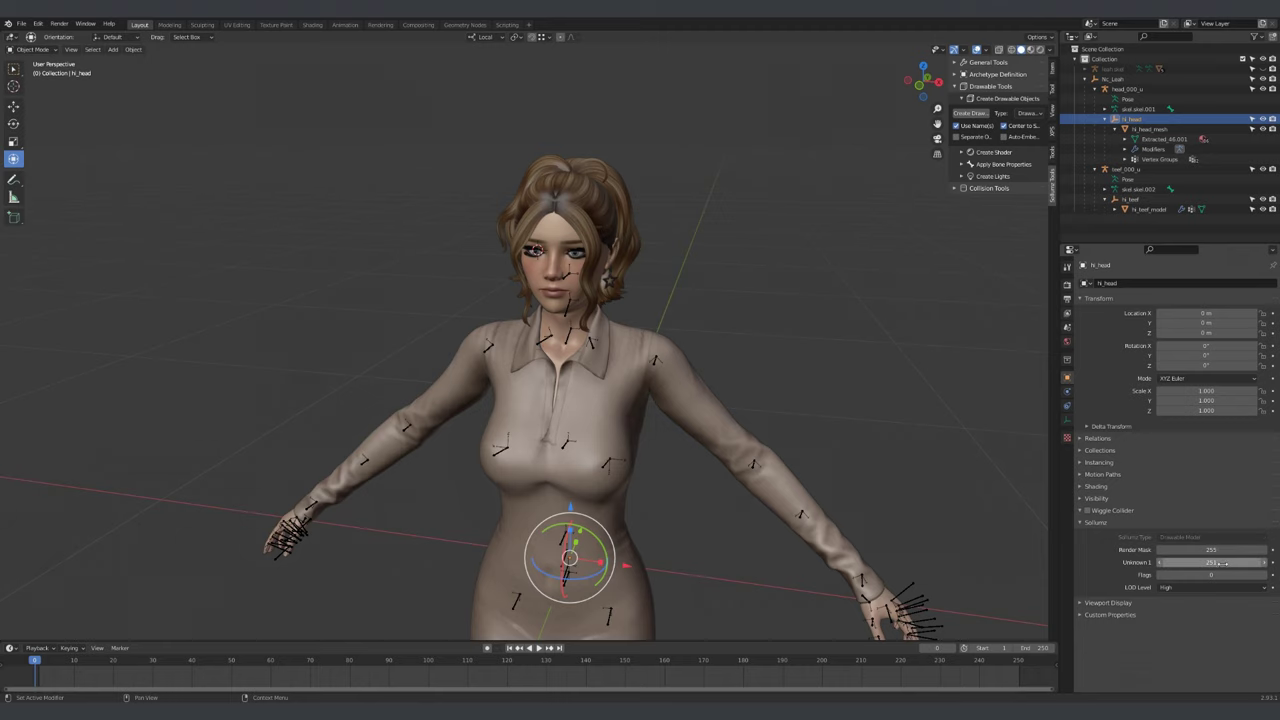
left_click(1216, 574)
type("1")
key("Return")
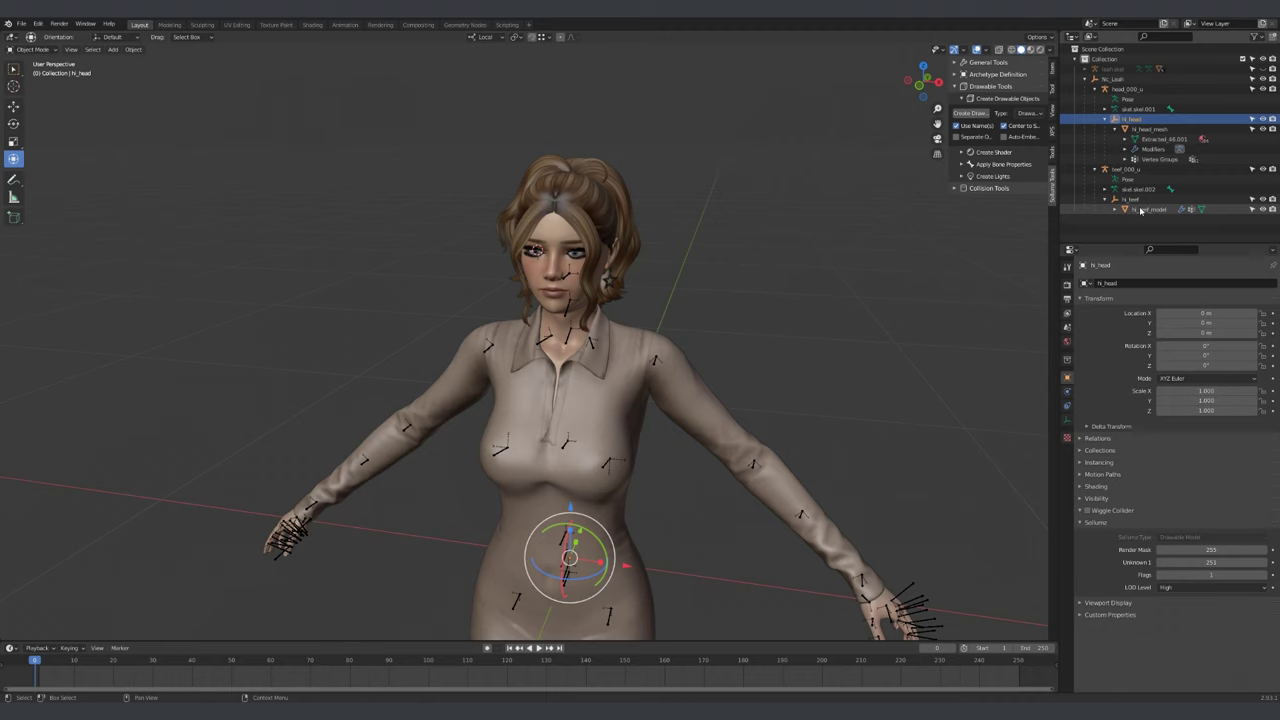
Set hi_teef's Unknown 1 to 255 and Flags to 1
left_click(1131, 199)
left_click(1231, 562)
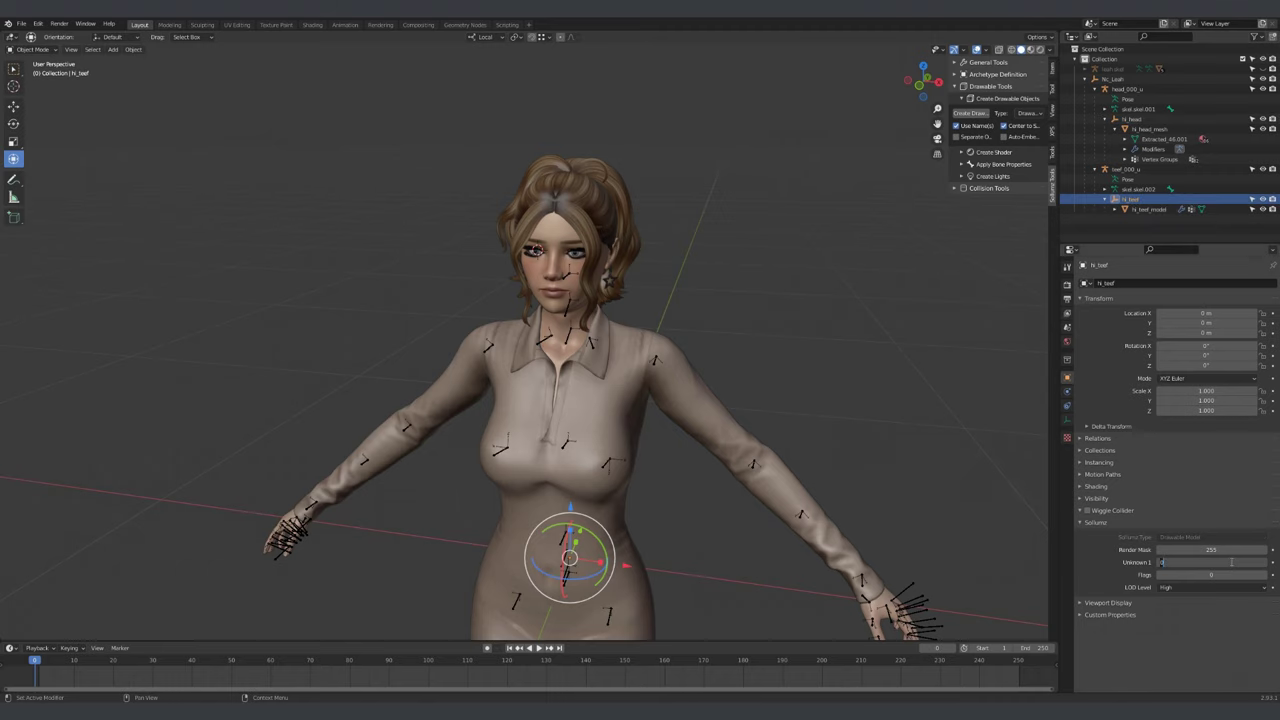
type("255")
key("Return")
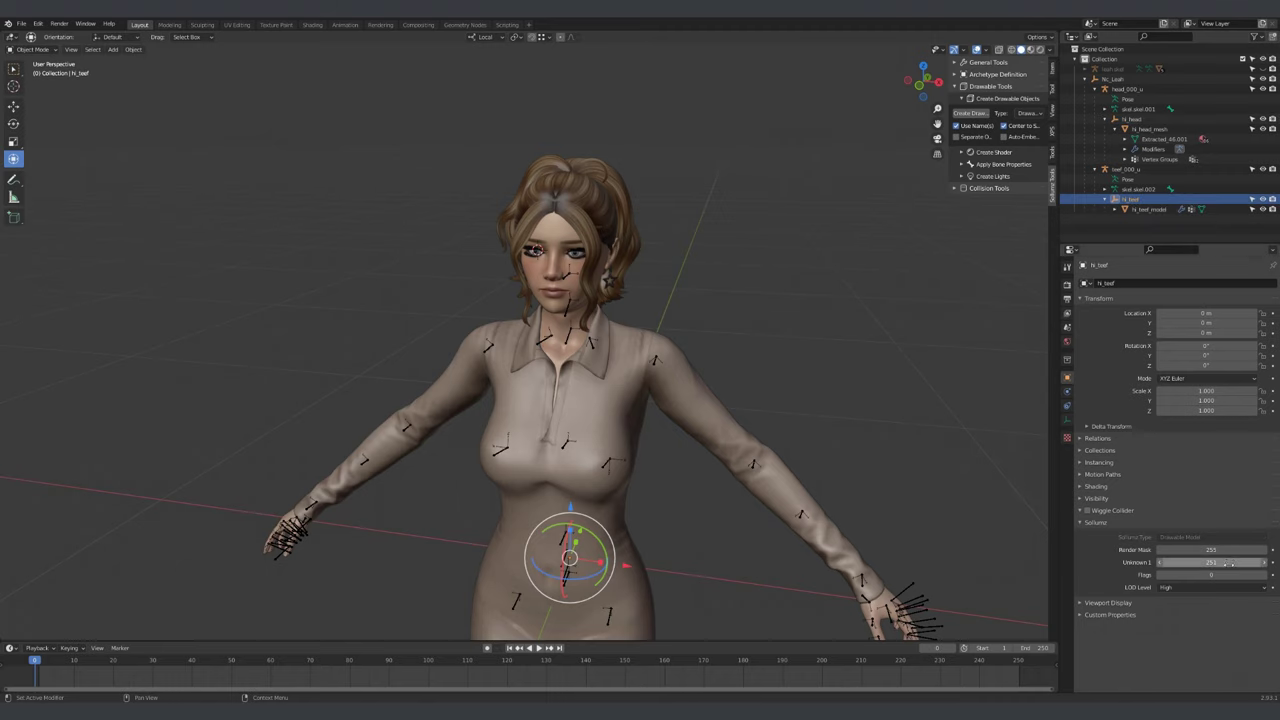
left_click(1224, 571)
key("Return")
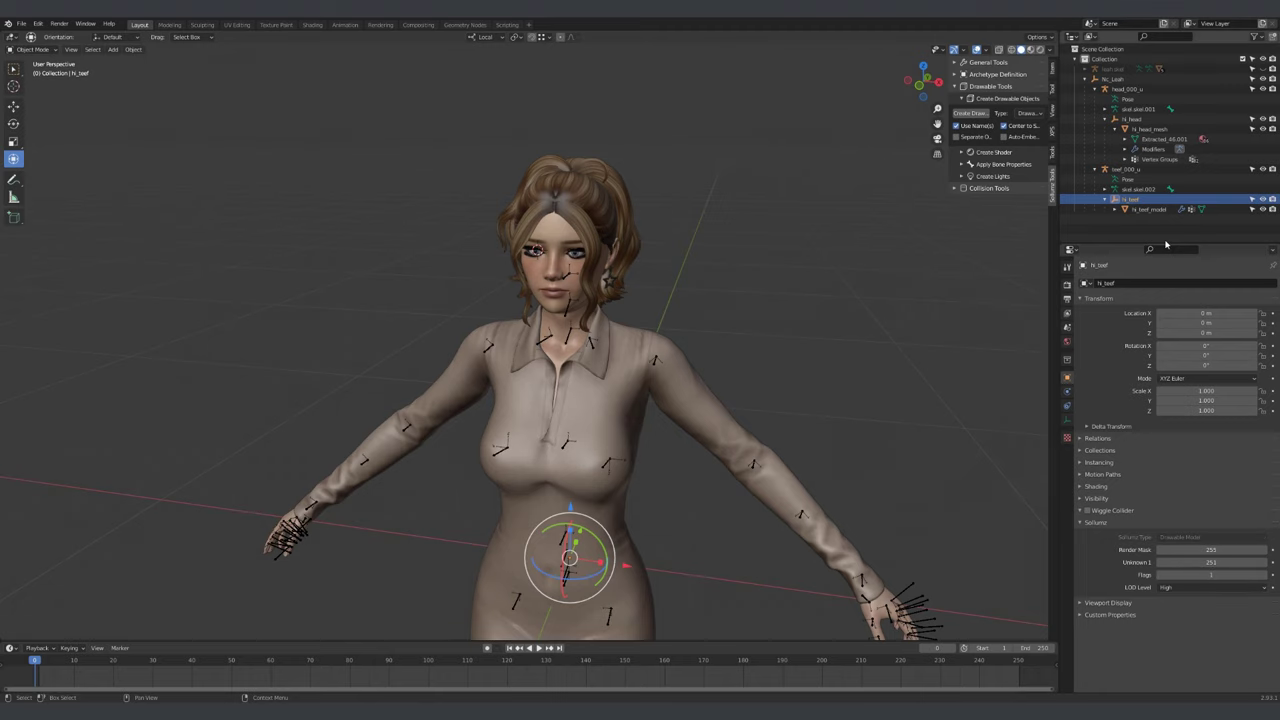
Collapse the teef_000_u, hi_head and head_000_u hierarchies in the Outliner
left_click(1095, 169)
left_click(1108, 119)
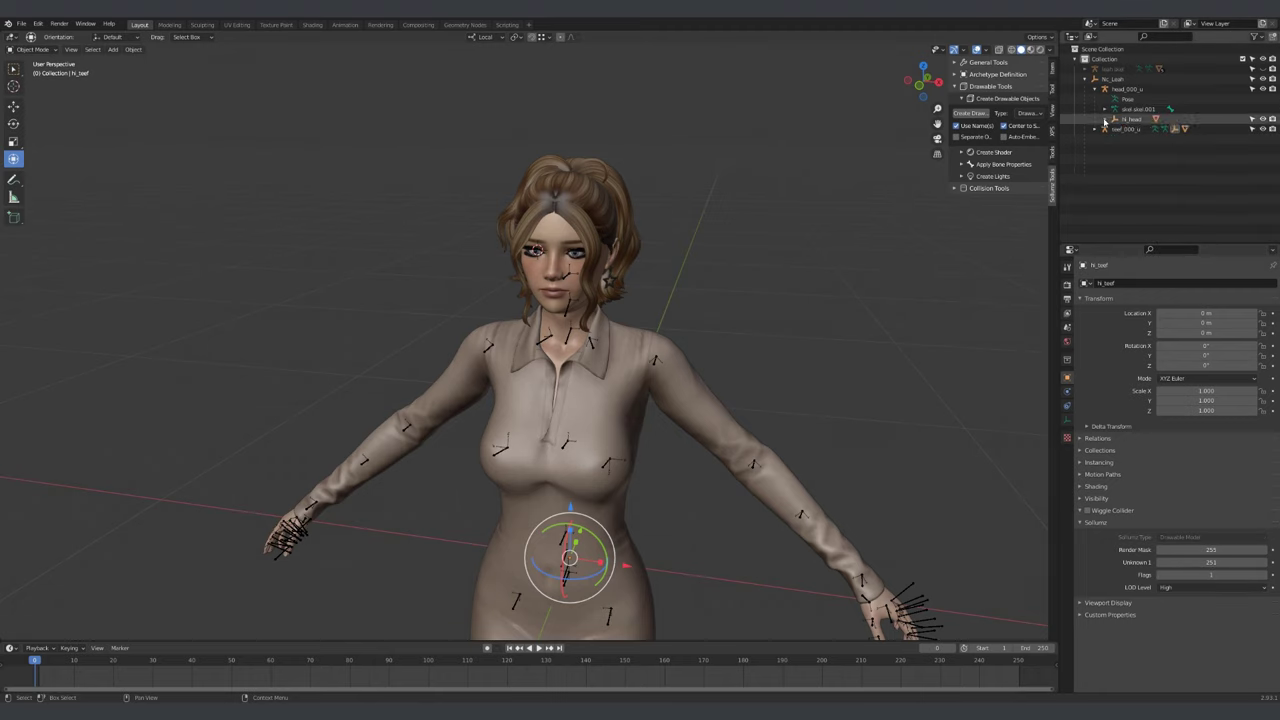
left_click(1095, 89)
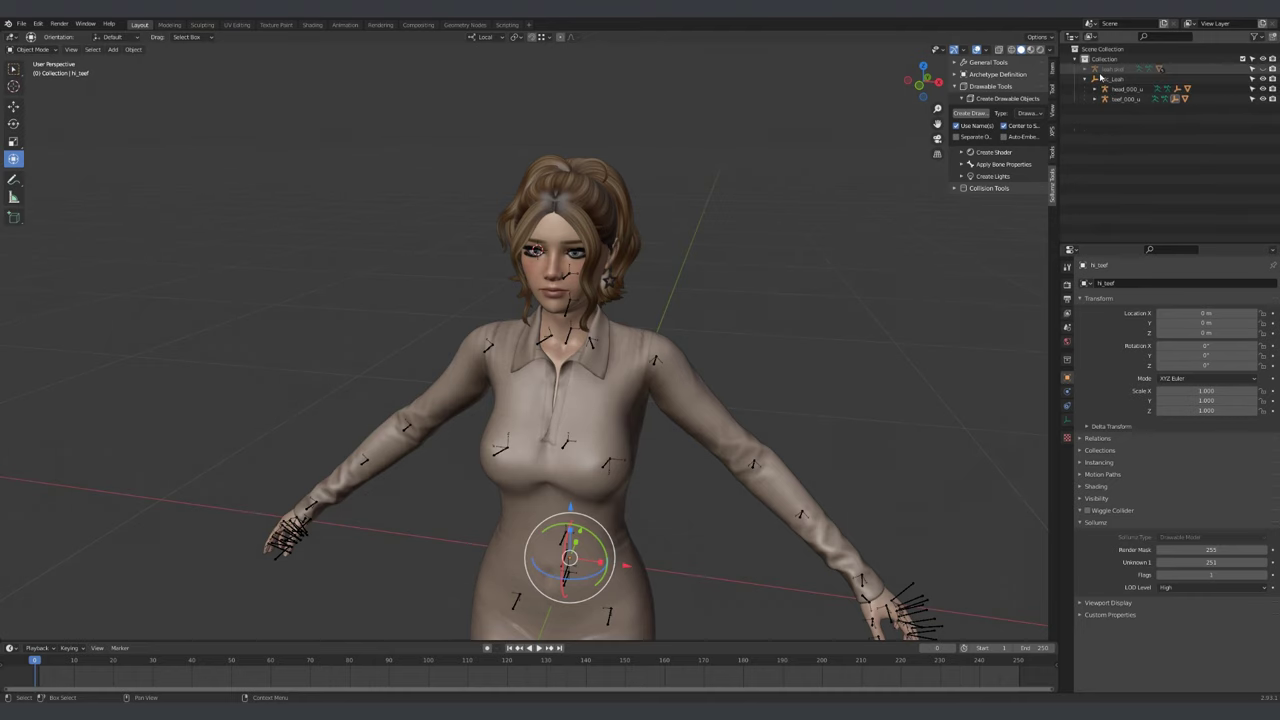
Convert the hair mesh into a Drawable Model, then undo the last action
scroll(686, 209, "down", 5)
left_click(606, 277)
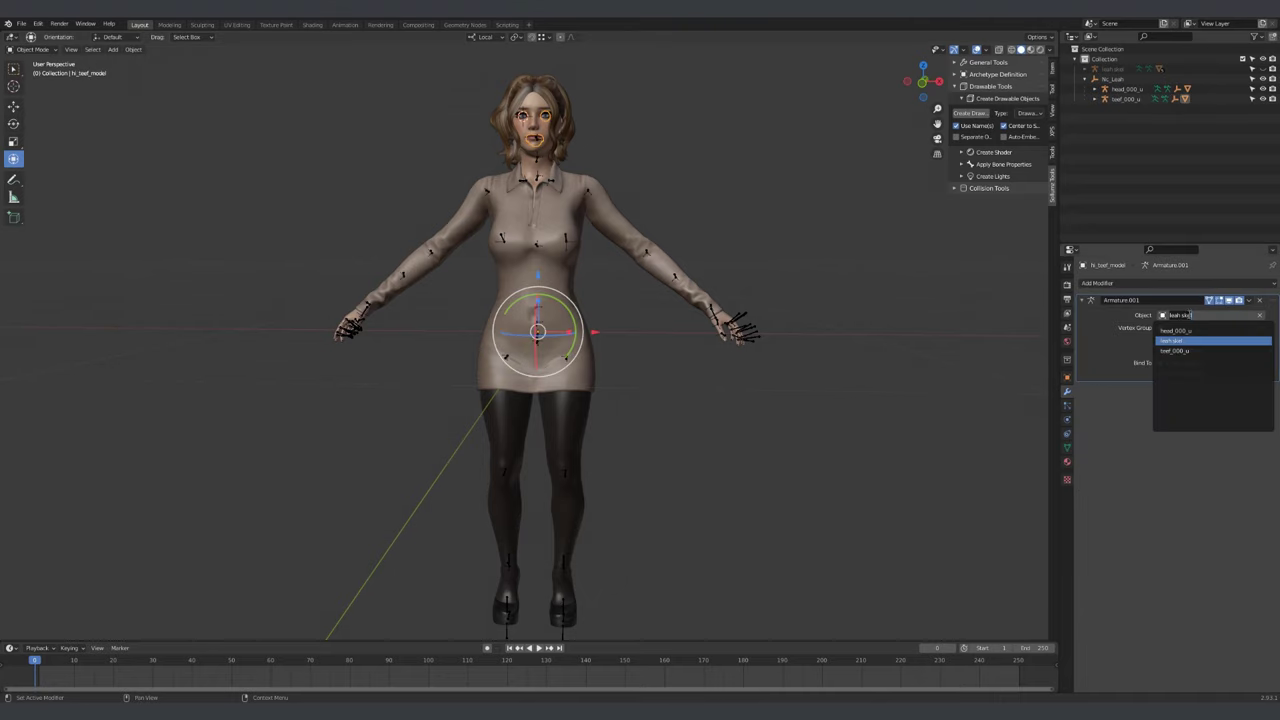
scroll(740, 176, "up", 5)
left_click(1008, 98)
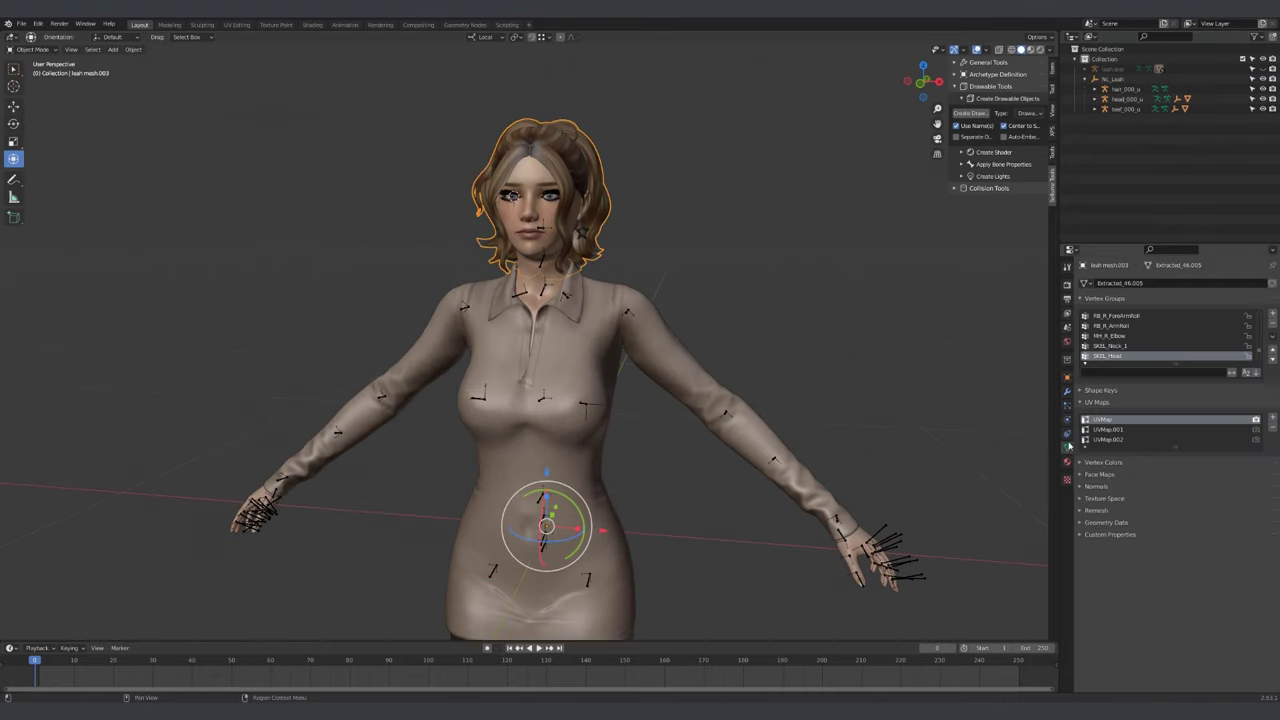
left_click(1094, 78)
left_click(1145, 117)
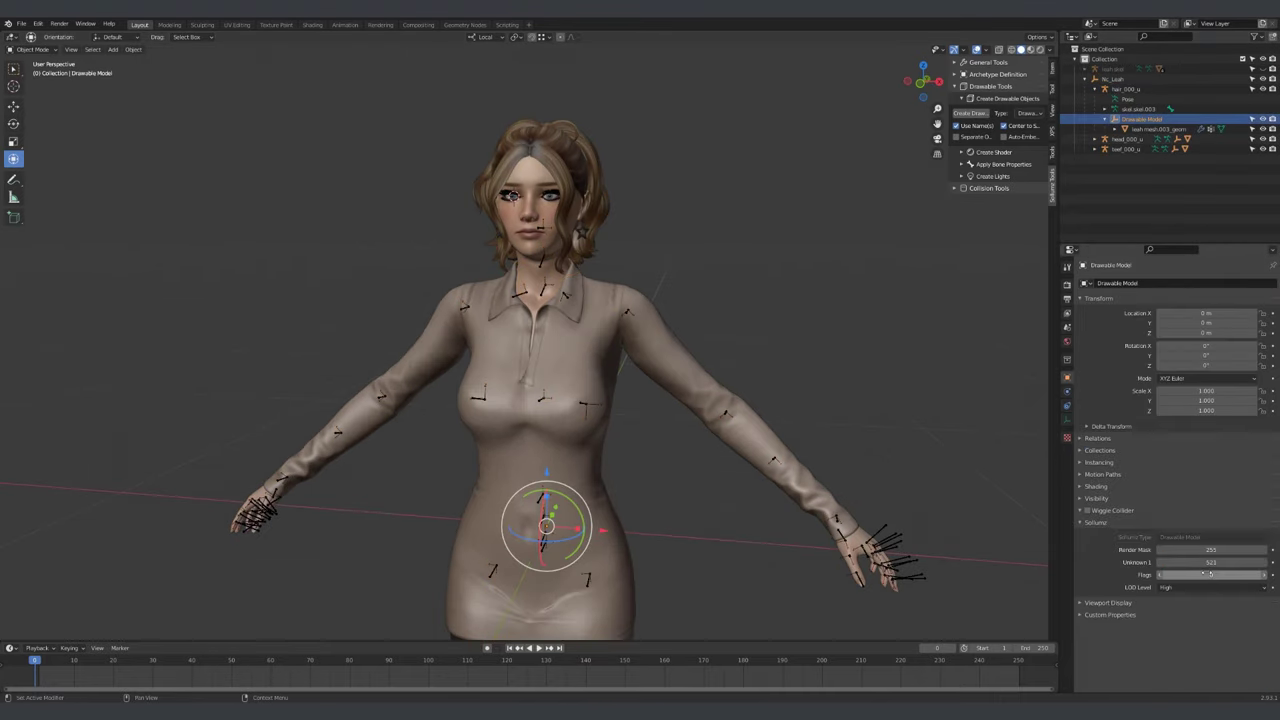
key("ctrl+z")
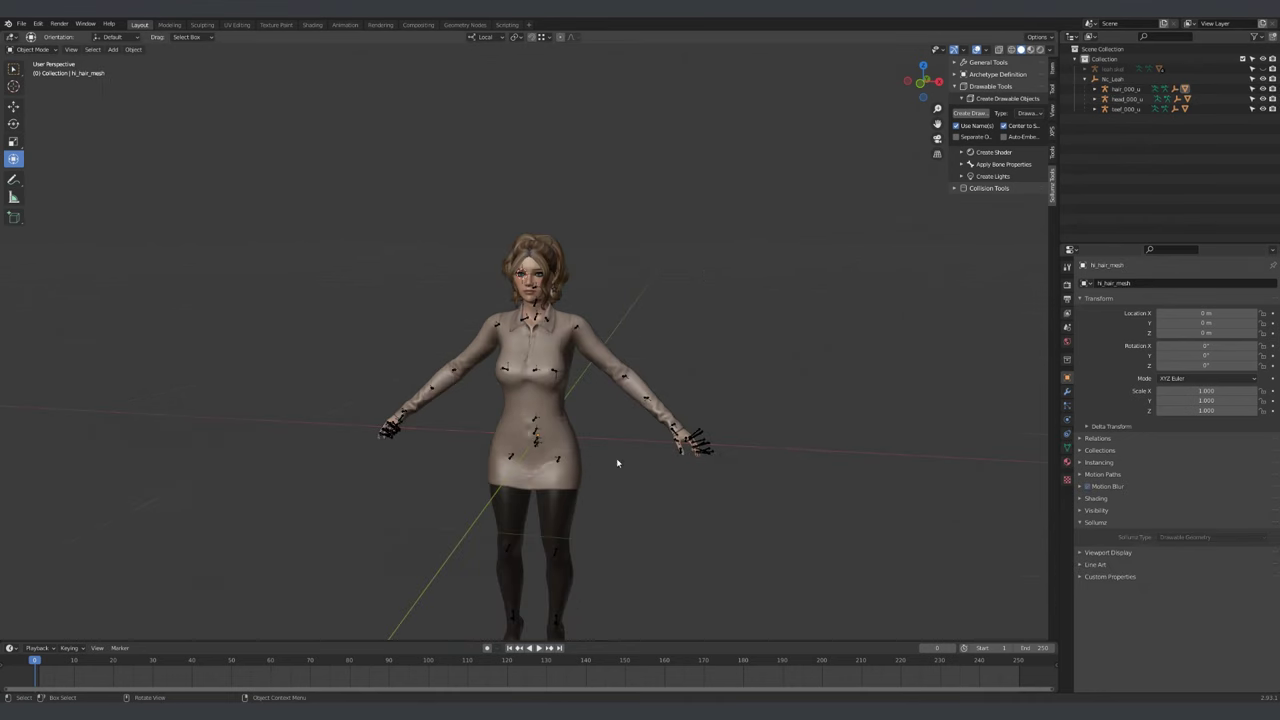
Convert the lower-body mesh into a drawable and delete the unwanted hi_feet drawable
left_click(1116, 111)
left_click(1008, 98)
left_click(1130, 170)
key("Delete")
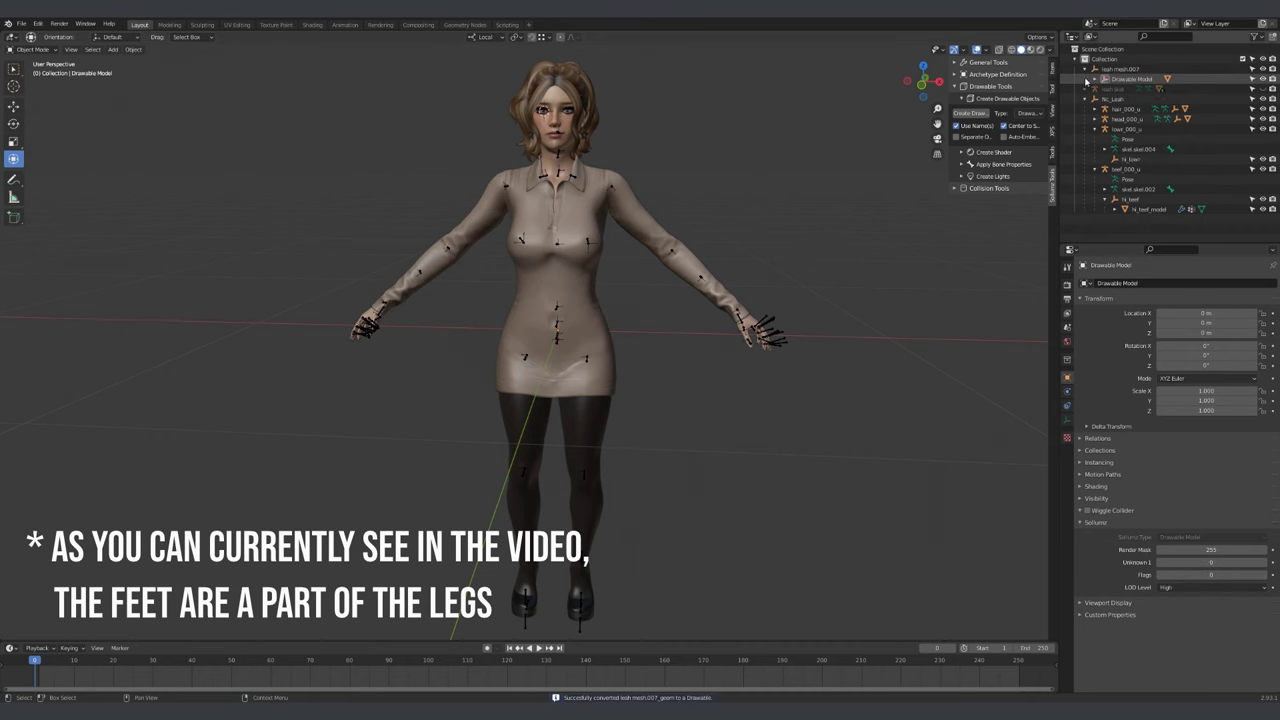
Parent leah mesh.007_geom to the lower drawable model and rename it hi_lowr_mesh
left_click(1122, 68)
left_click(1131, 149, "ctrl")
key("ctrl+p")
left_click(775, 192)
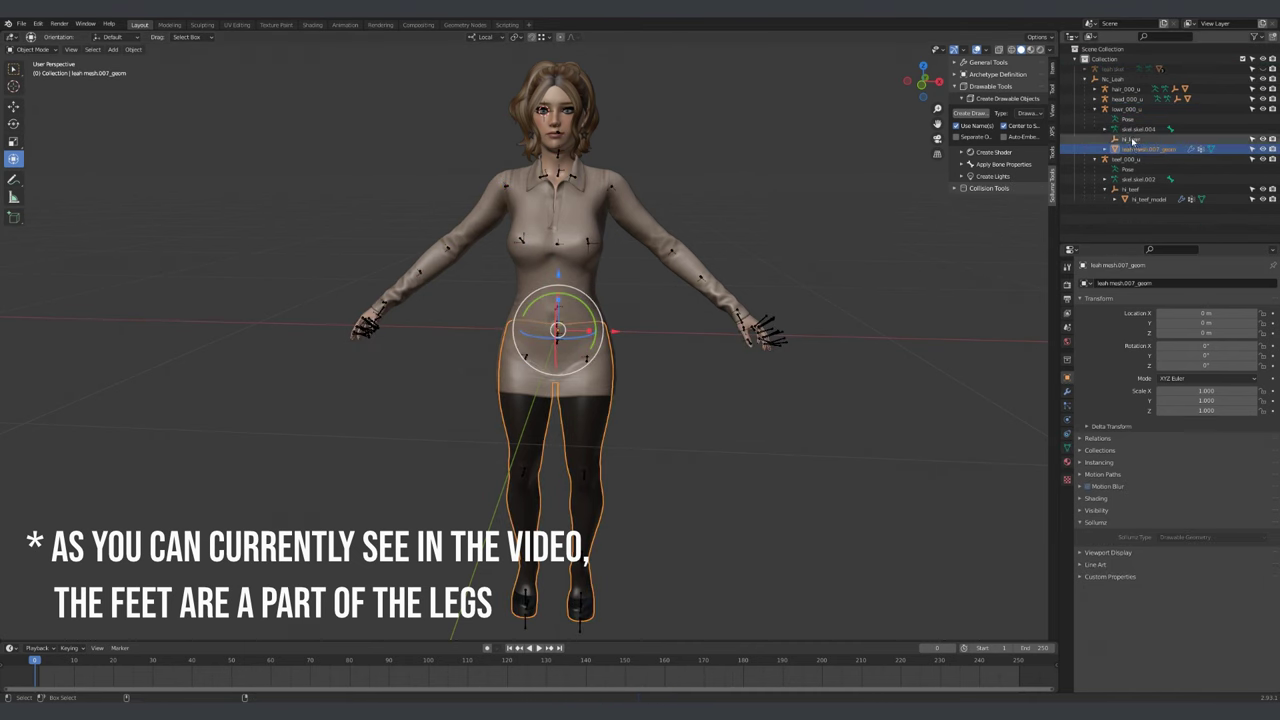
type("hi_lowr_mesh")
key("Return")
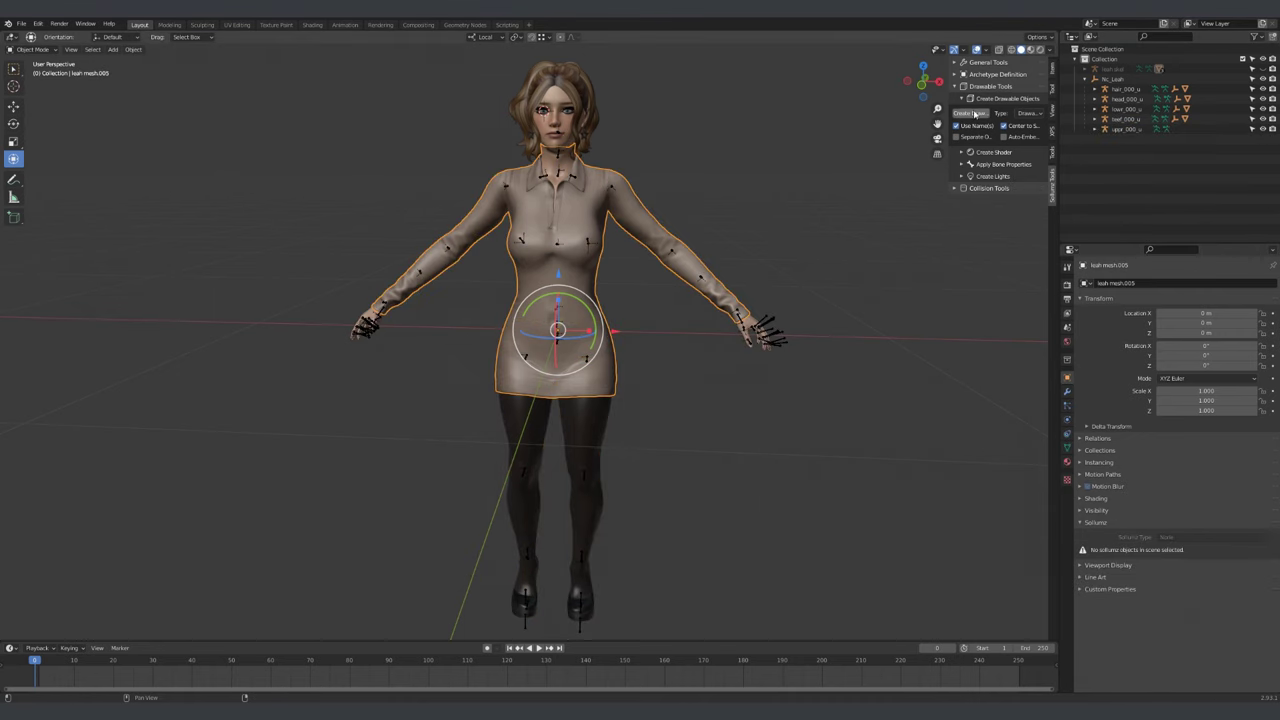
Convert the shirt mesh into a drawable and save the blend file
left_click(1067, 392)
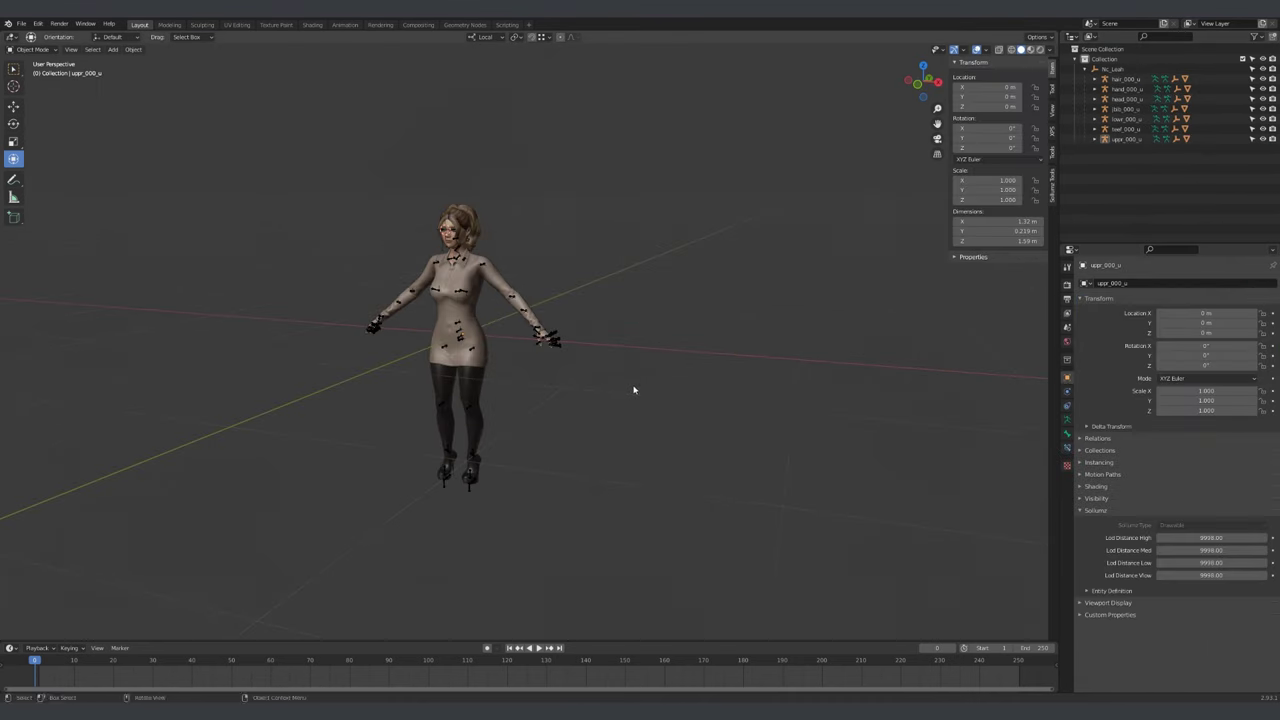
middle_click_drag(633, 390, 627, 389)
key("ctrl+s")
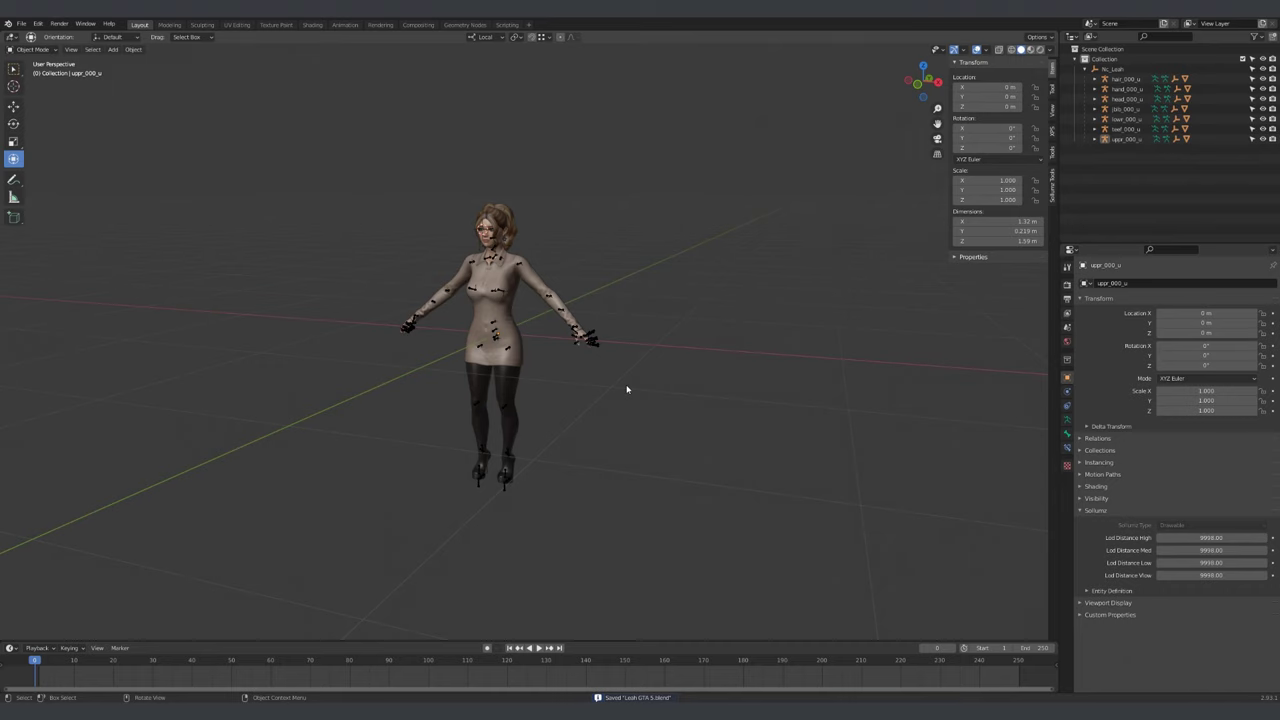
Hide the hair, eyes and teeth meshes while keeping the head visible
middle_click_drag(627, 389, 640, 230)
scroll(642, 219, "up", 8)
scroll(642, 219, "down", 3)
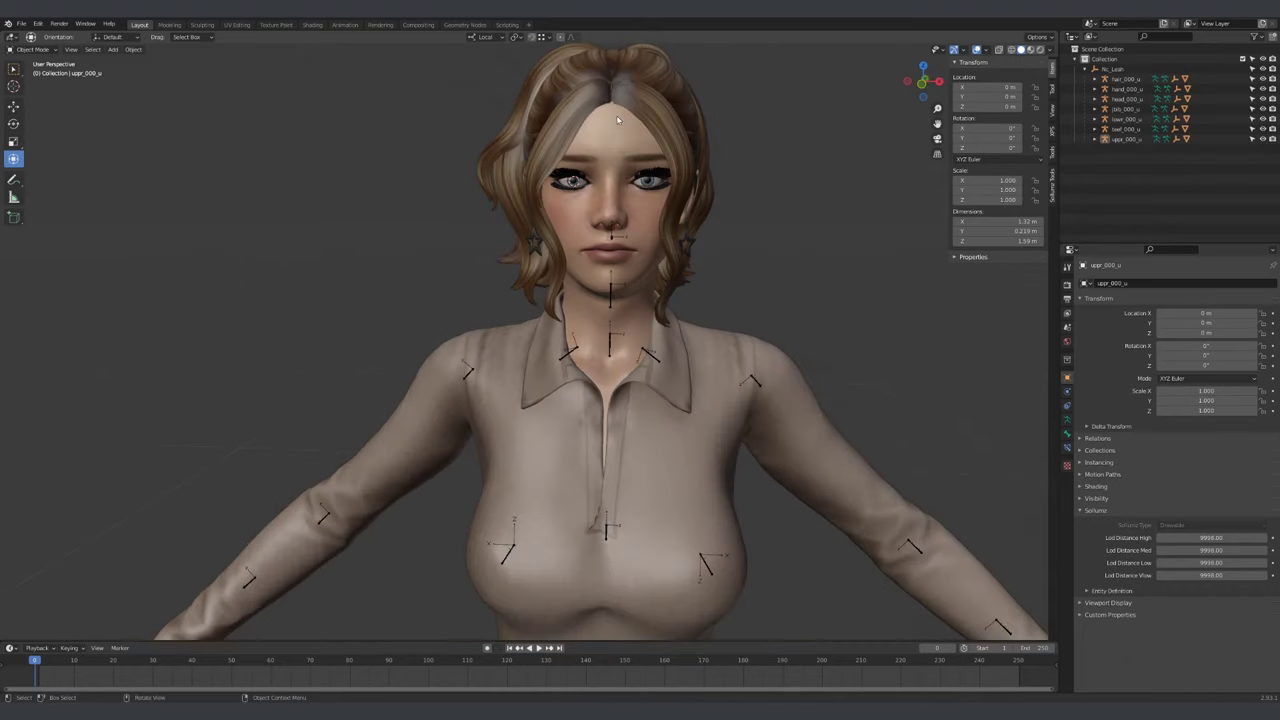
left_click(616, 115)
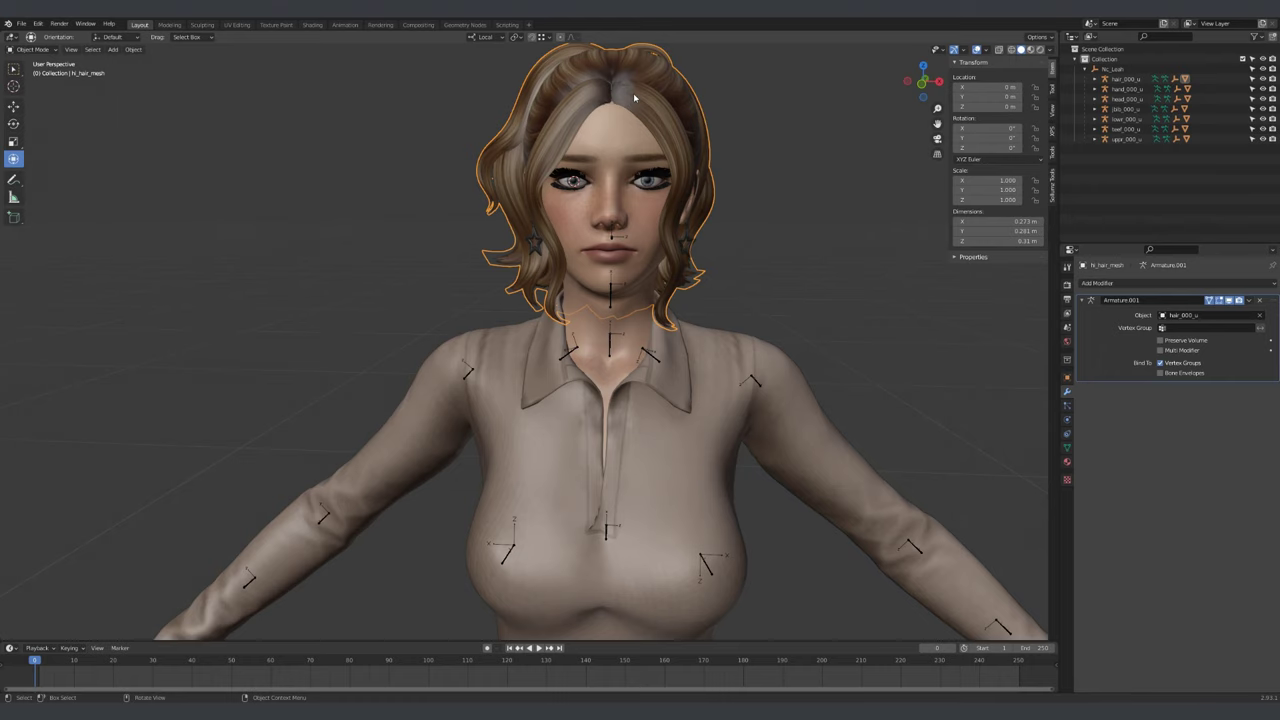
key("h")
left_click(631, 99)
key("h")
key("ctrl+z")
left_click(651, 181)
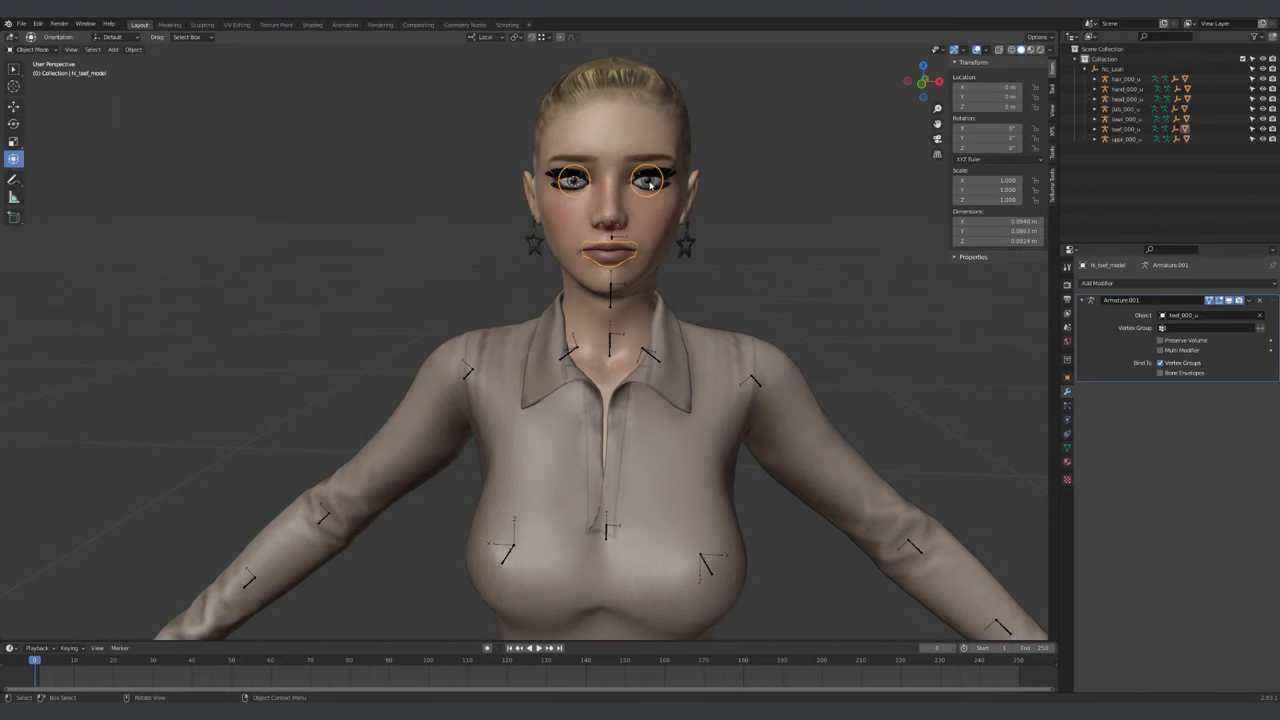
key("h")
Hide the shirt and lower-body meshes and frame the view on the head
left_click(610, 450)
key("h")
left_click(592, 443)
key("h")
left_click(550, 300)
key("KP_Decimal")
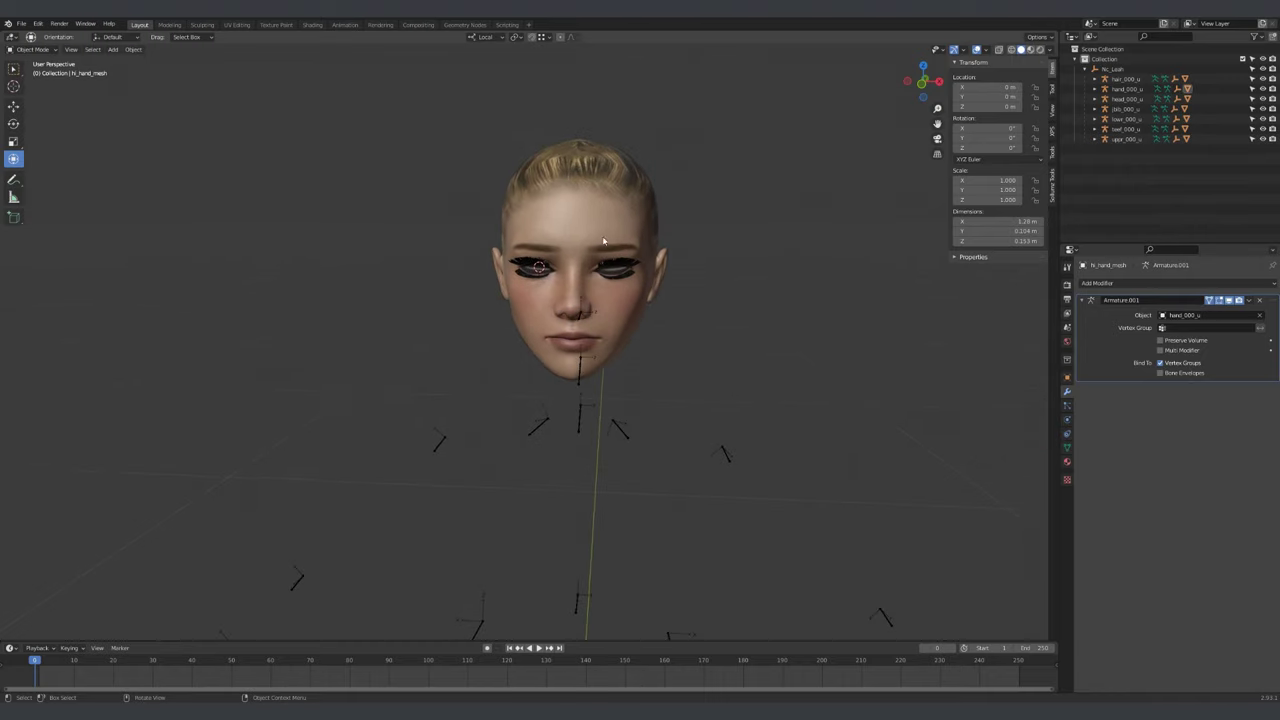
Show the Sollumz tools with shader creation expanded and drawable creation collapsed
left_click(1052, 182)
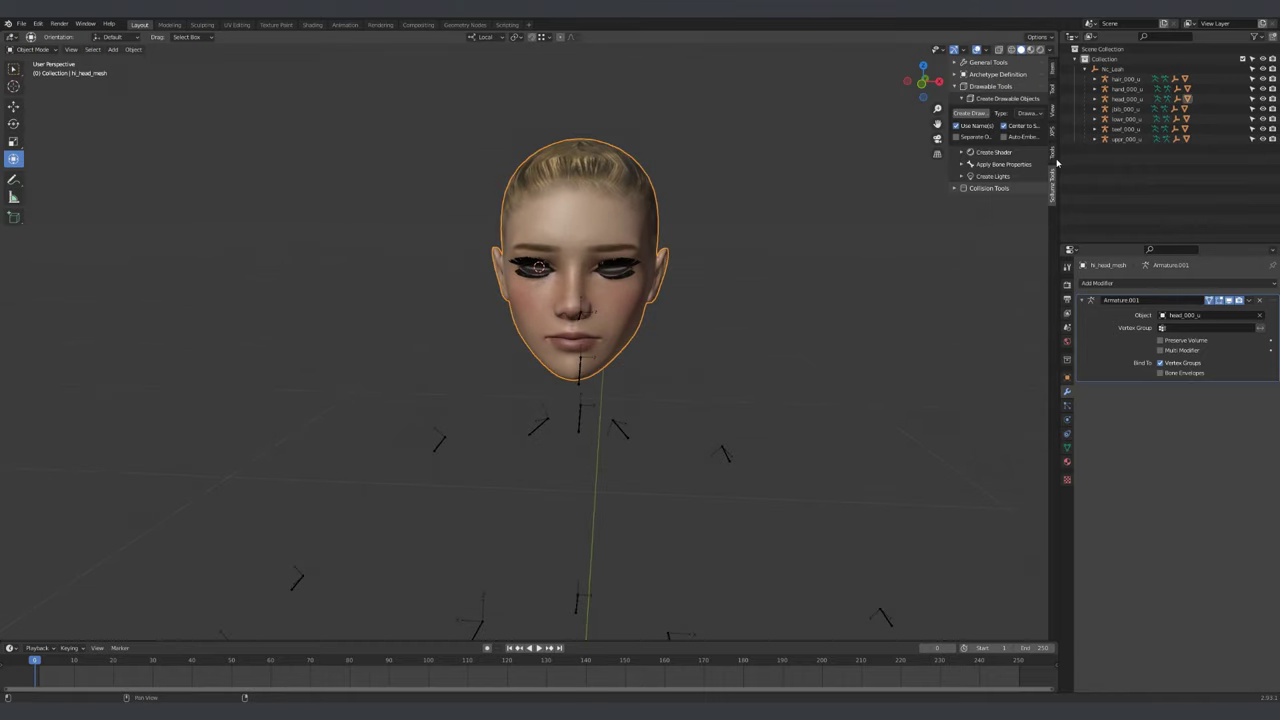
left_click(1003, 98)
left_click(995, 110)
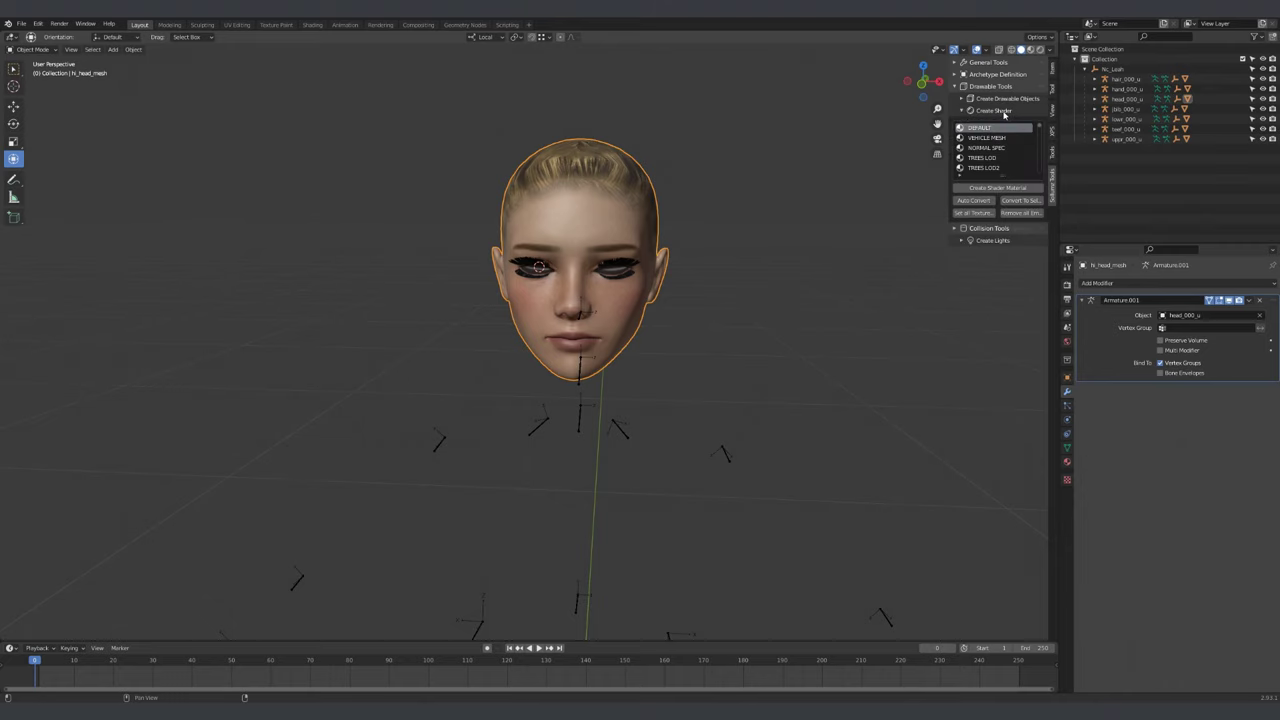
Filter the Sollumz shader list by 'ped' and select the PED shader for the head
left_click(960, 176)
left_click(973, 184)
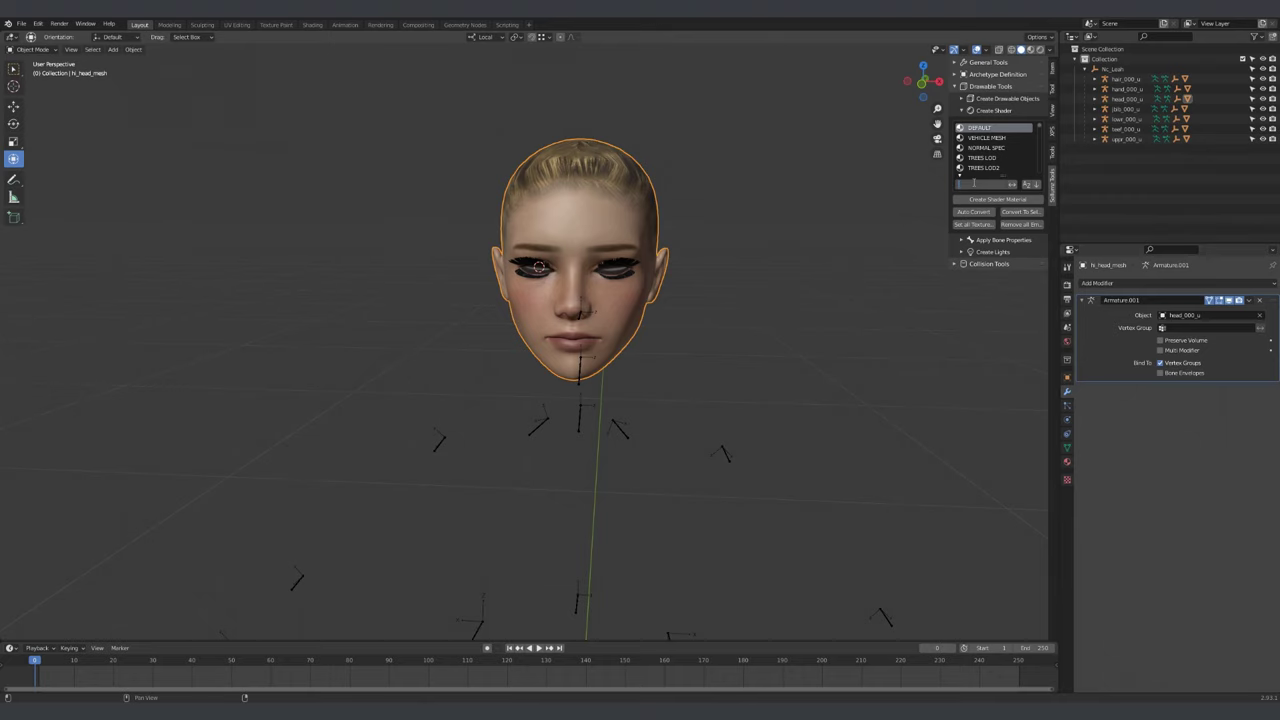
type("ped")
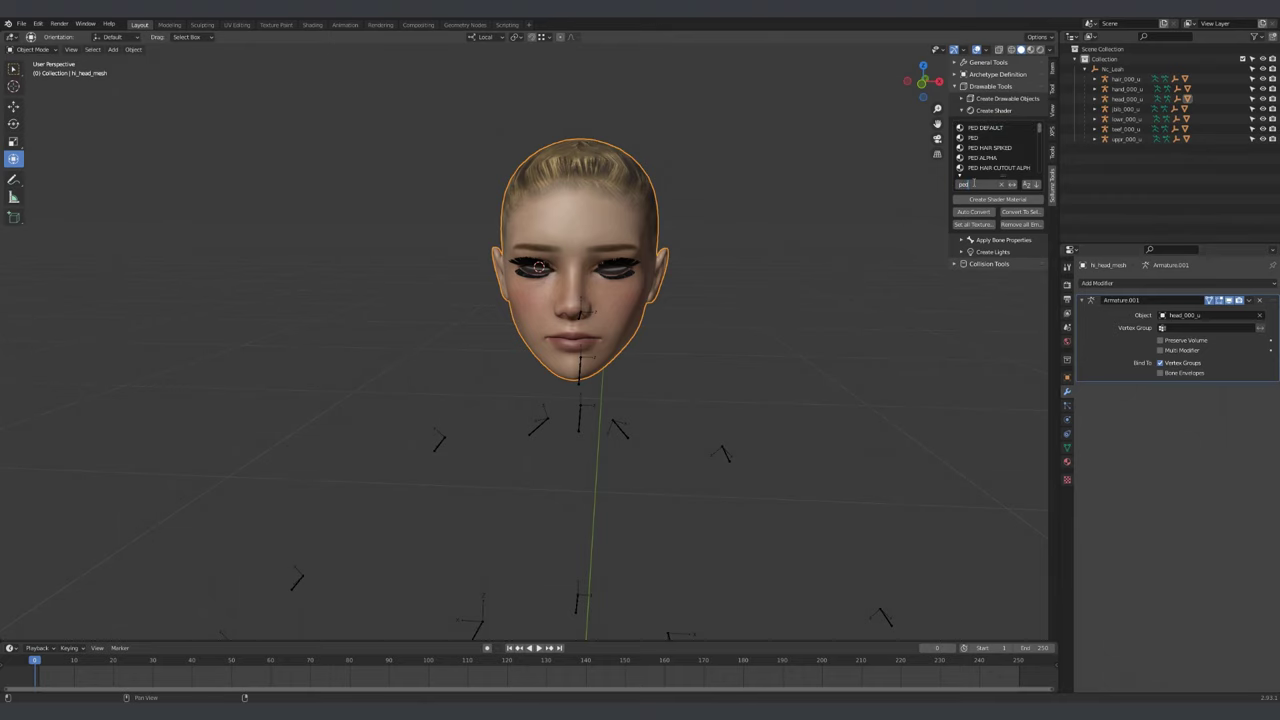
key("Return")
left_click(985, 138)
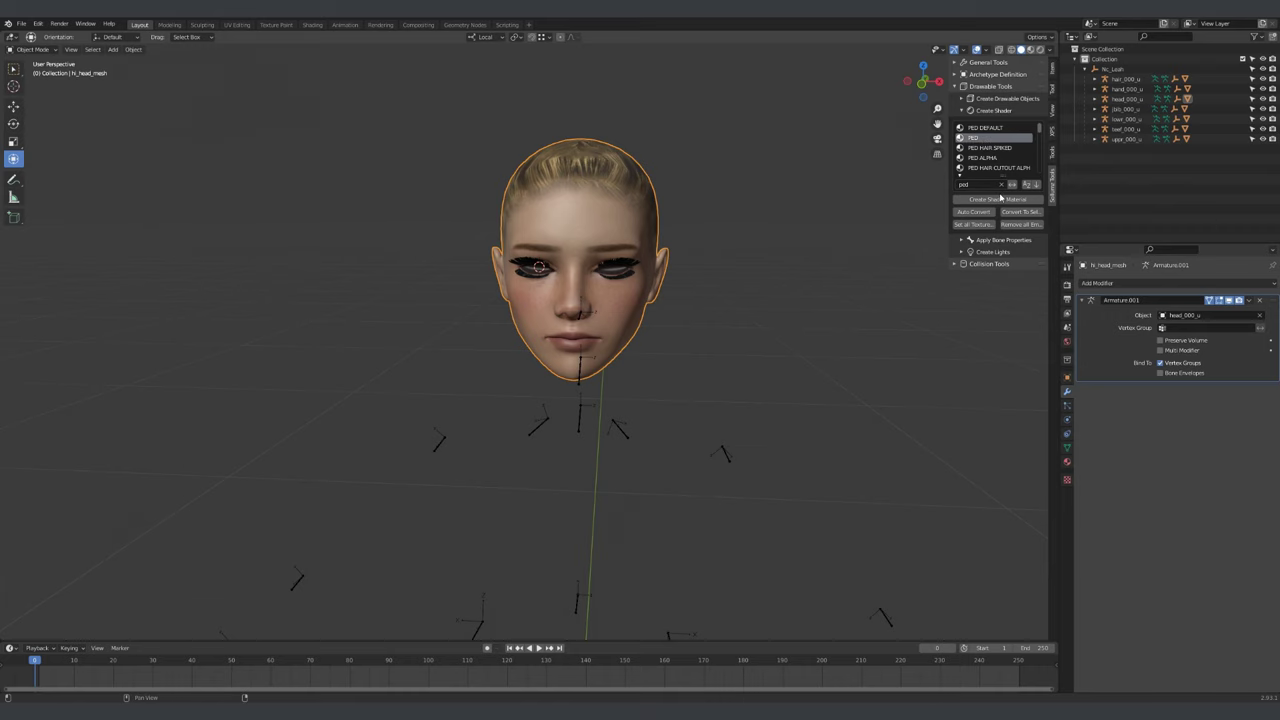
Remove the unused material slots from the head mesh
left_click(1067, 461)
left_click(1273, 303)
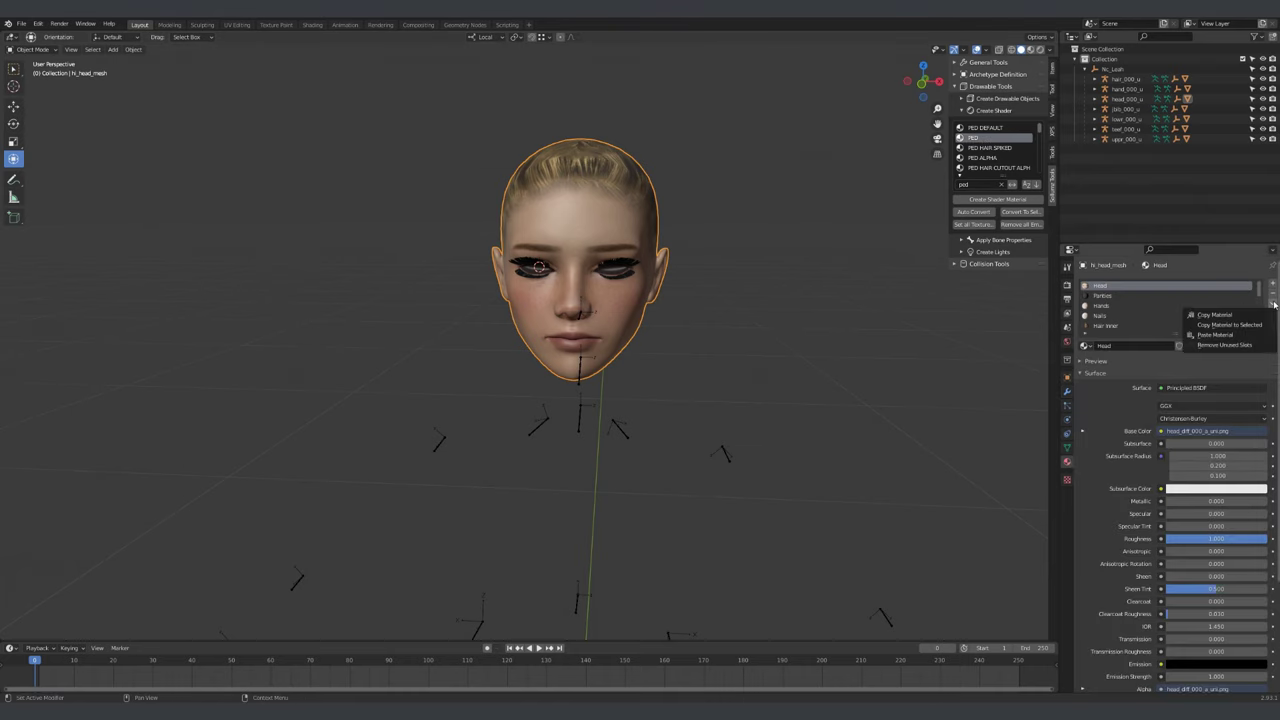
left_click(1226, 344)
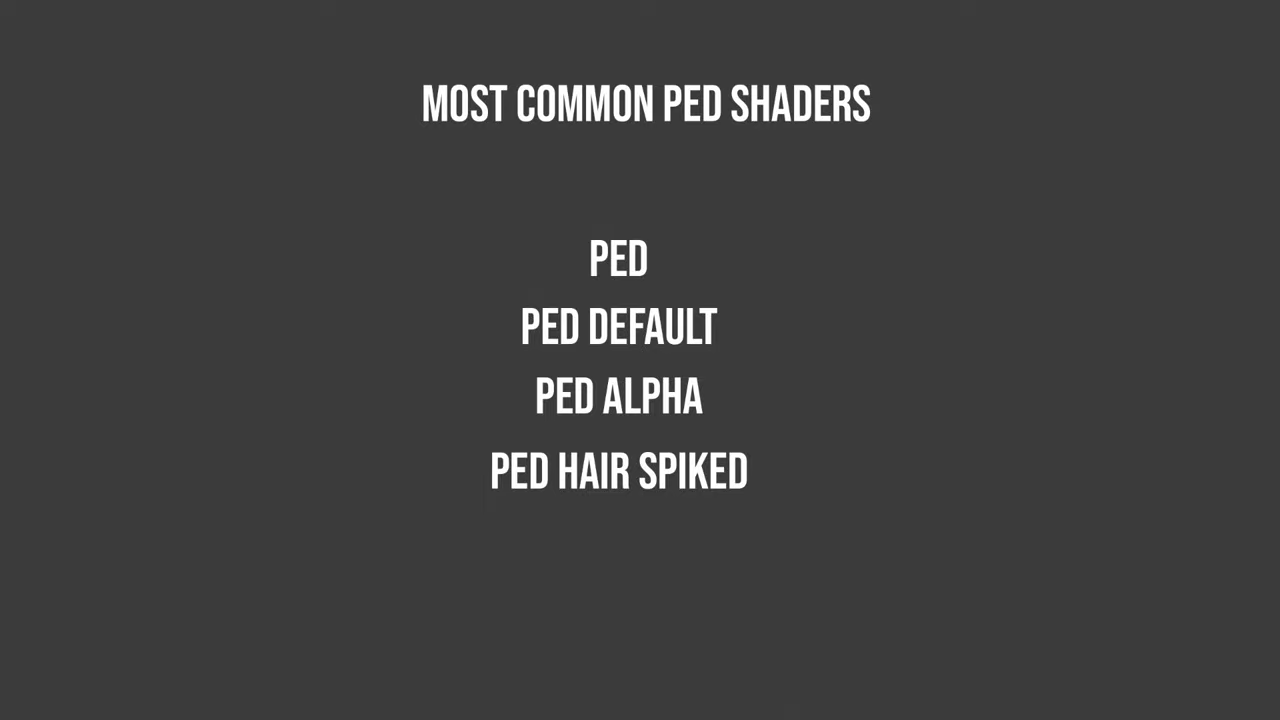
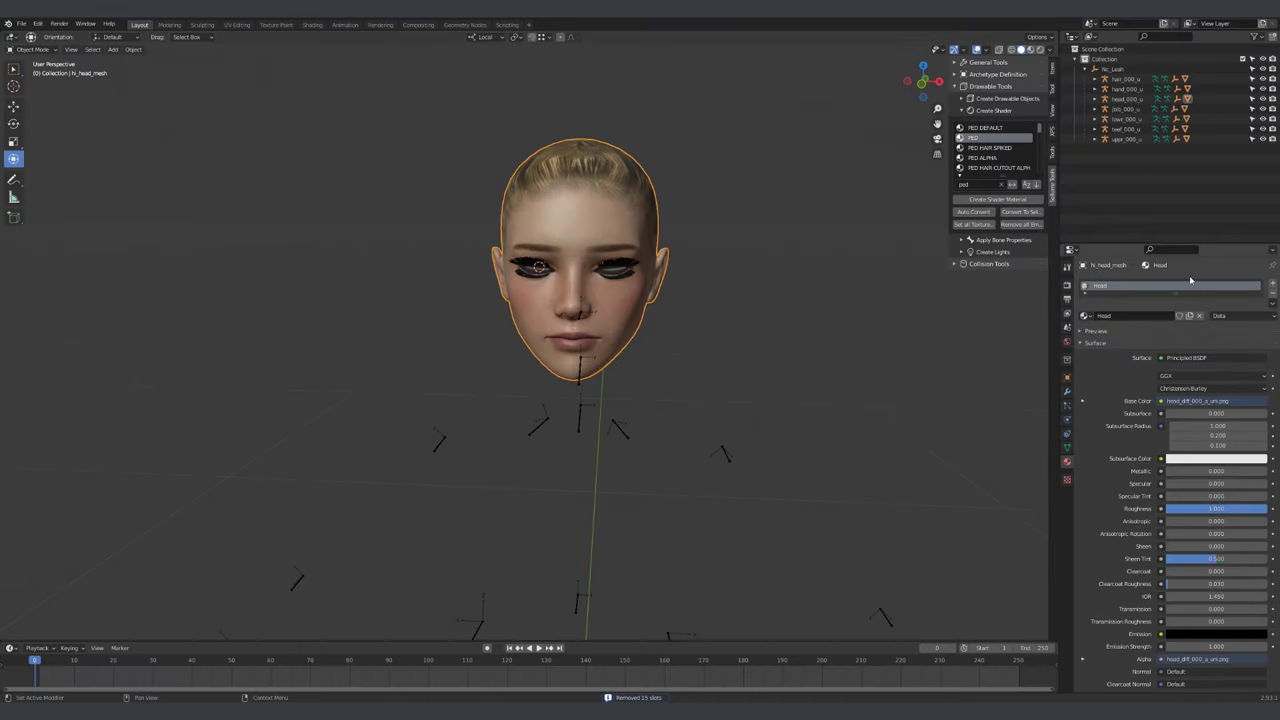
Create a new ped shader material and assign ped.008 to the whole head mesh
left_click_drag(1177, 296, 1177, 342)
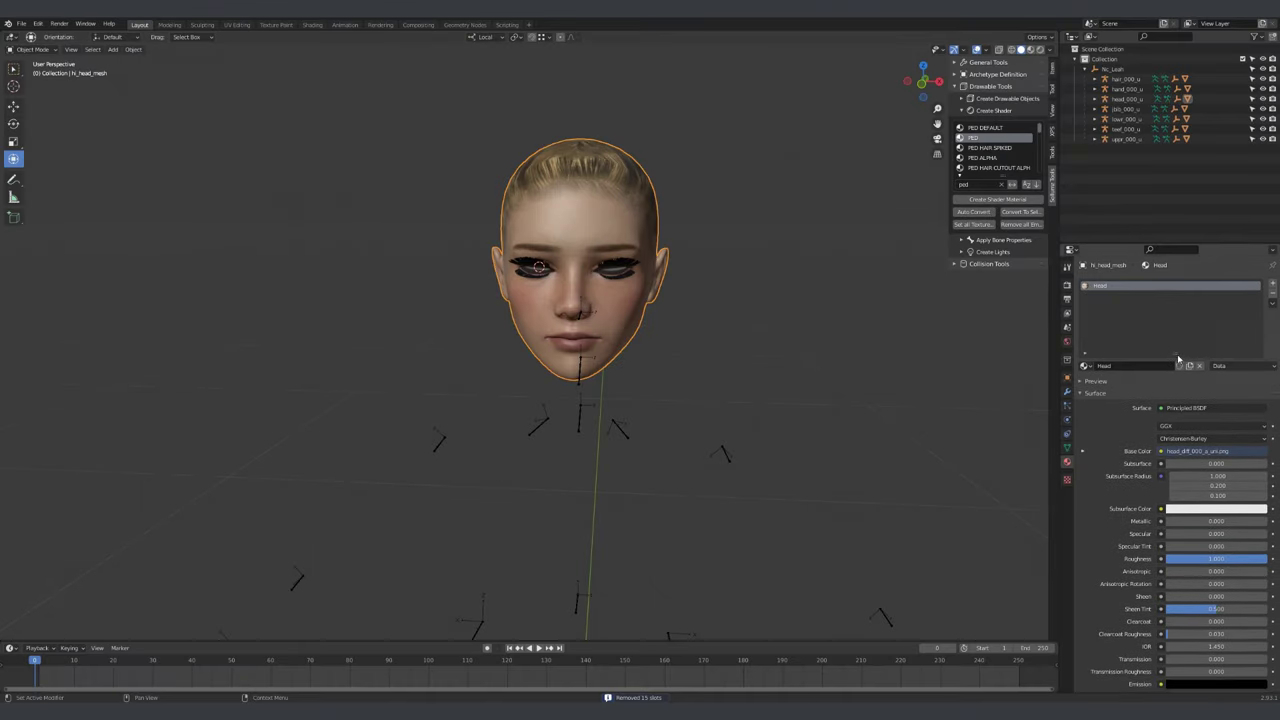
left_click(995, 200)
key("Tab")
scroll(737, 306, "up", 2)
key("l")
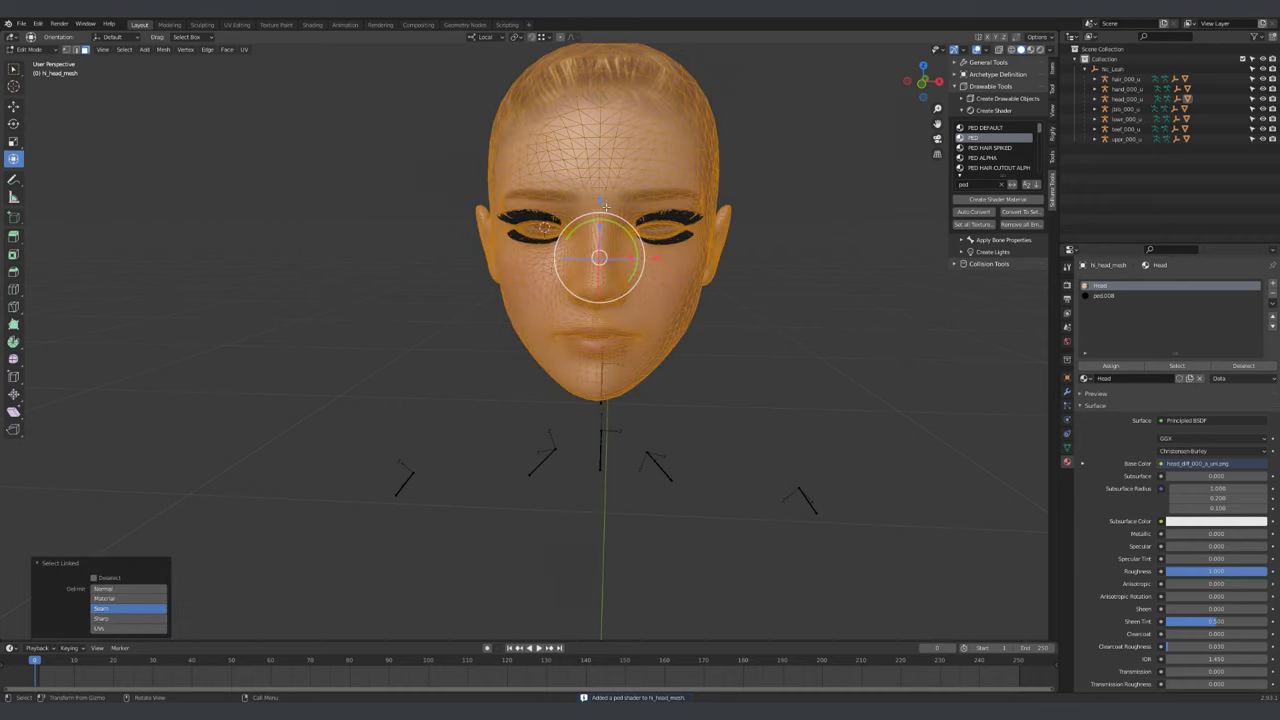
left_click(1103, 295)
left_click(1110, 365)
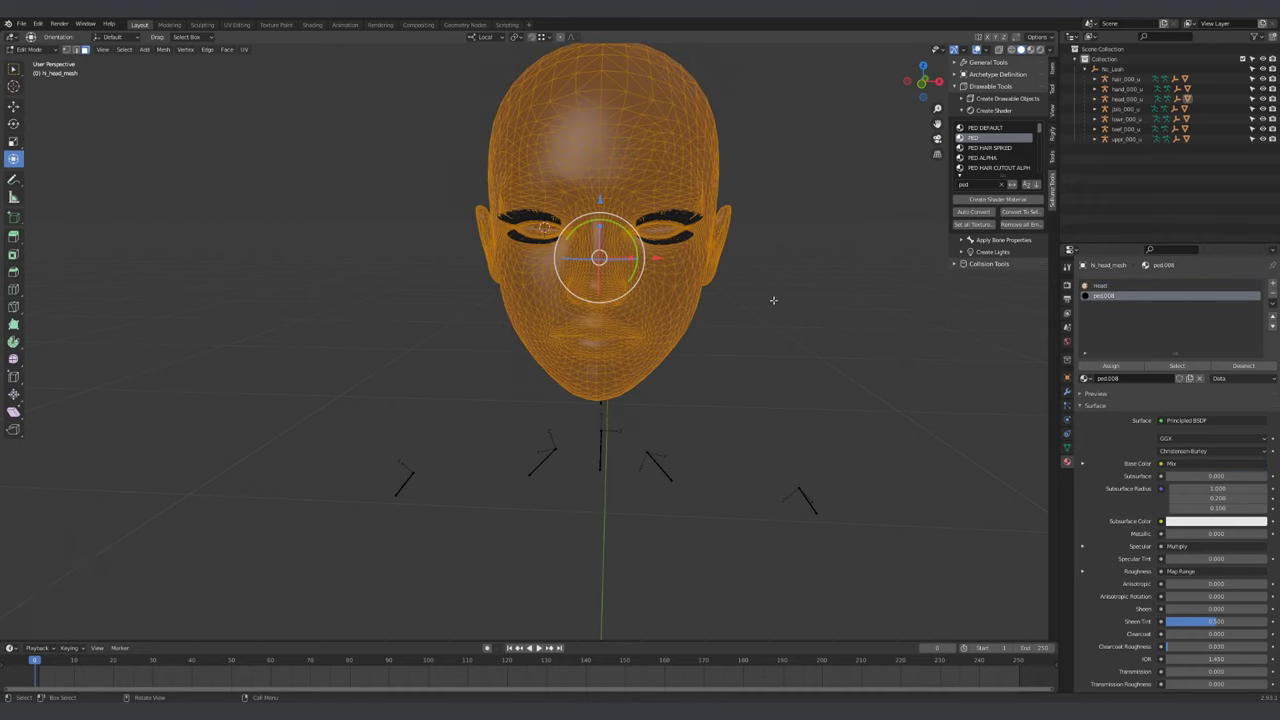
key("Tab")
Load head_diff_000_a_uni.png as the head material's Color1 base colour texture
left_click(1082, 451)
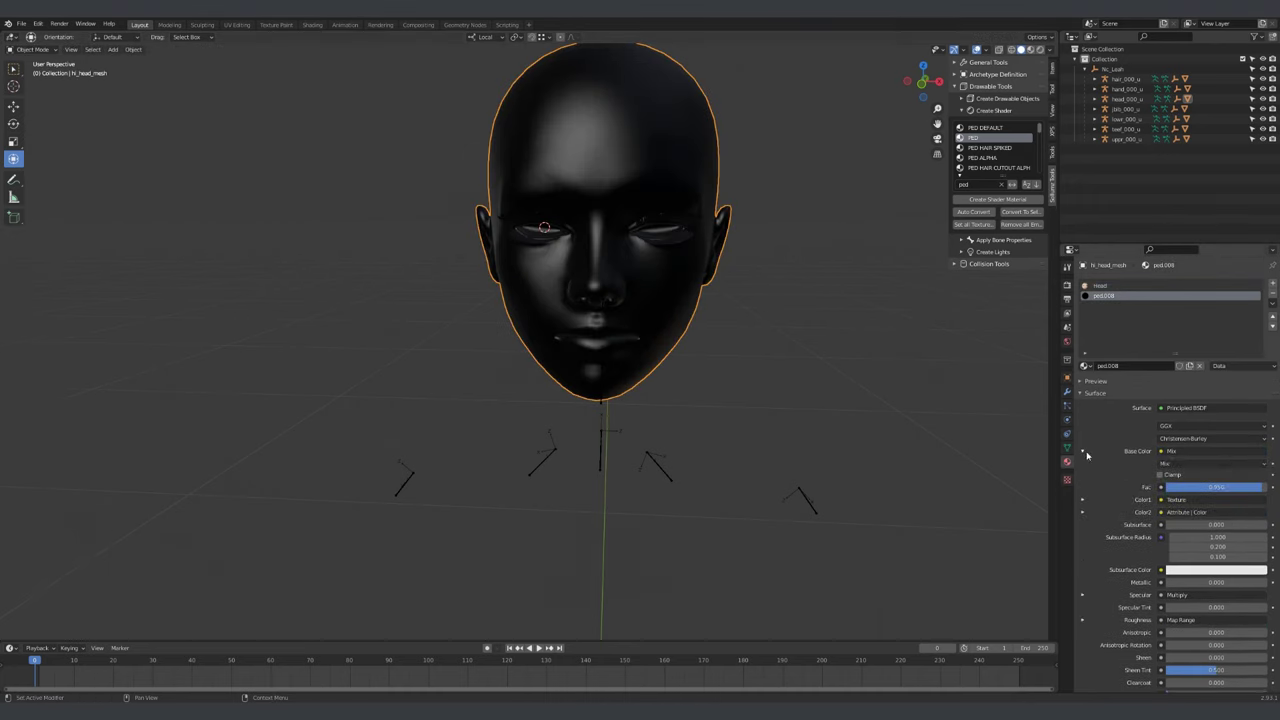
scroll(1089, 462, "down", 1)
left_click(1082, 459)
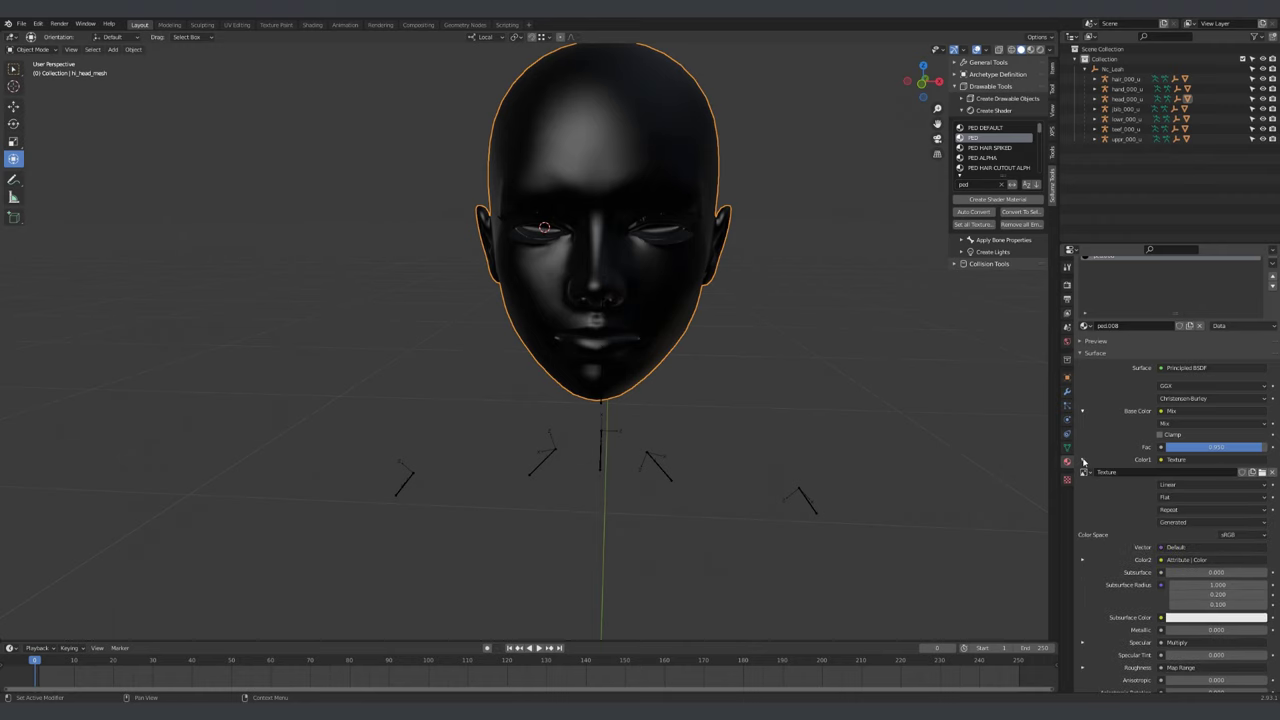
left_click(1262, 472)
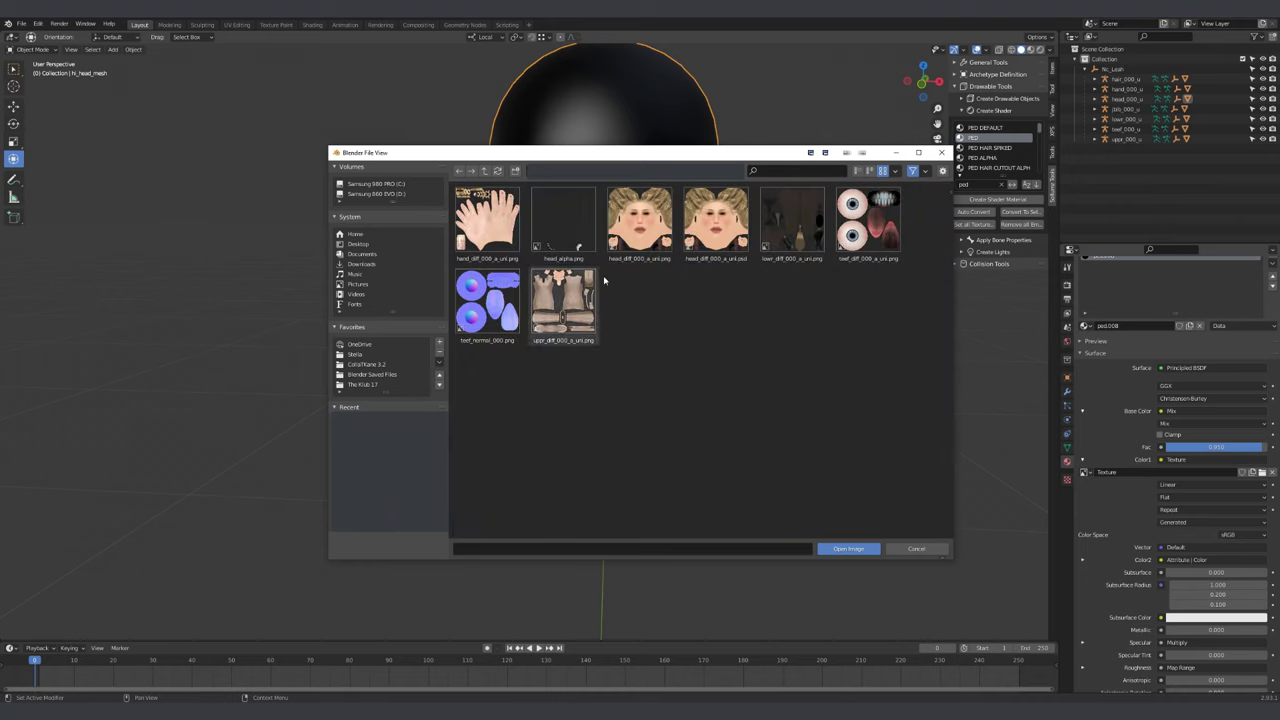
left_click(632, 218)
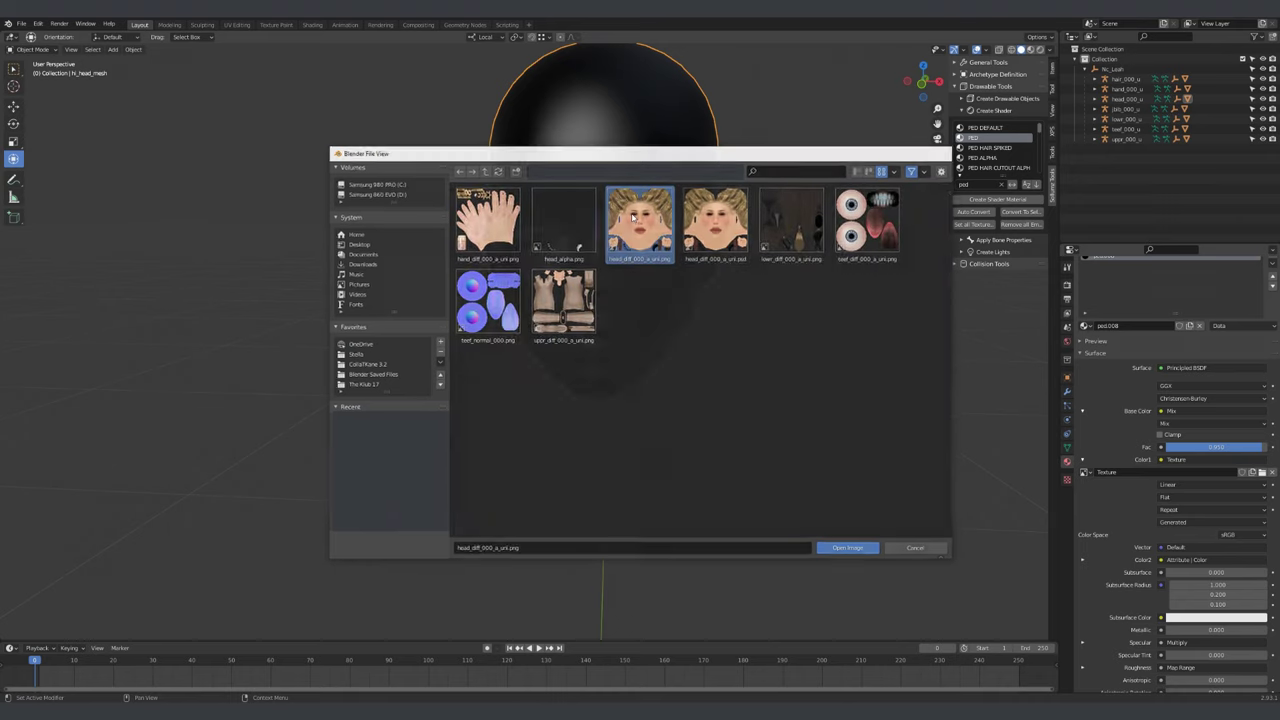
left_click(848, 548)
scroll(1117, 483, "down", 7)
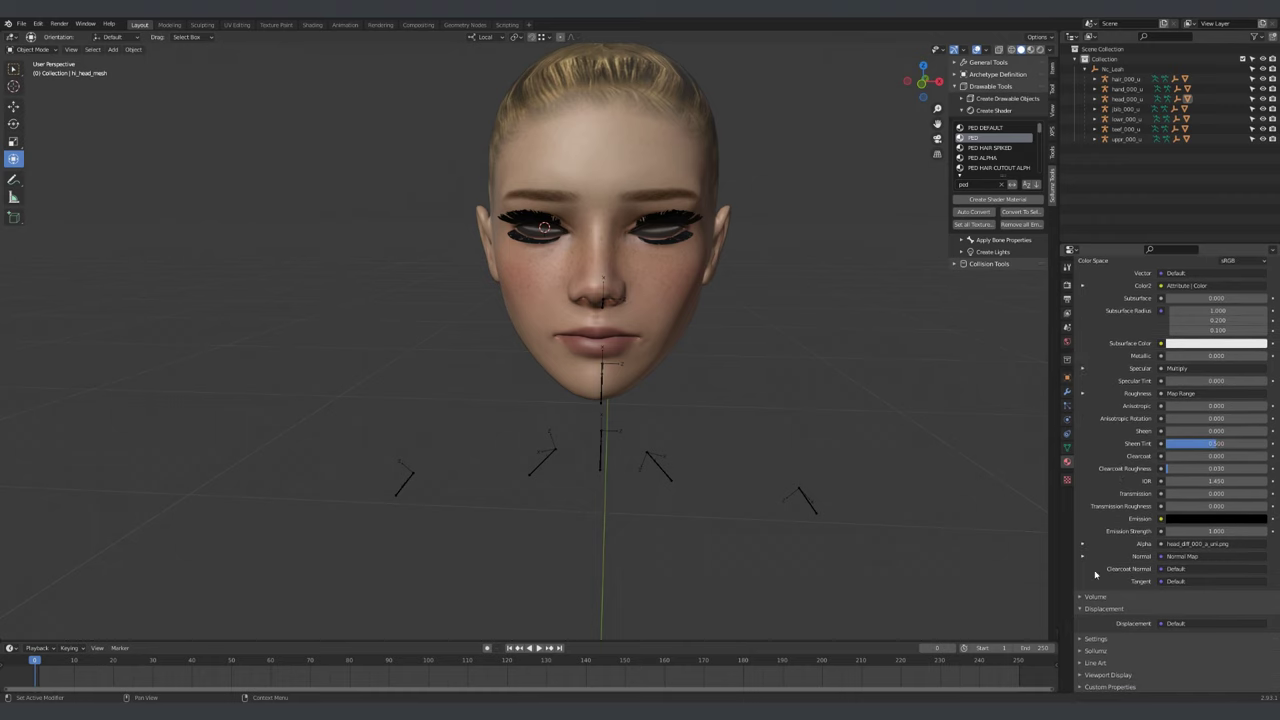
Expand the head material's Sollumz value and texture parameters
left_click(1097, 650)
scroll(1110, 590, "down", 1)
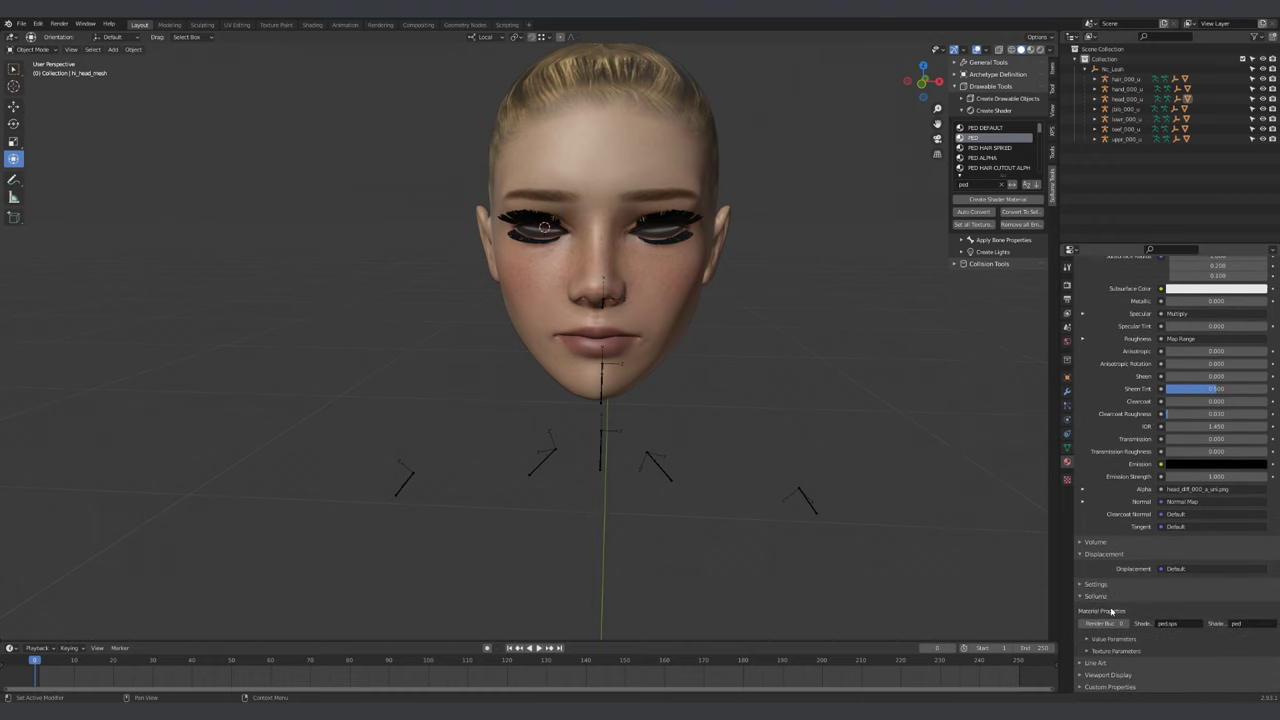
left_click(1110, 640)
scroll(1110, 564, "down", 2)
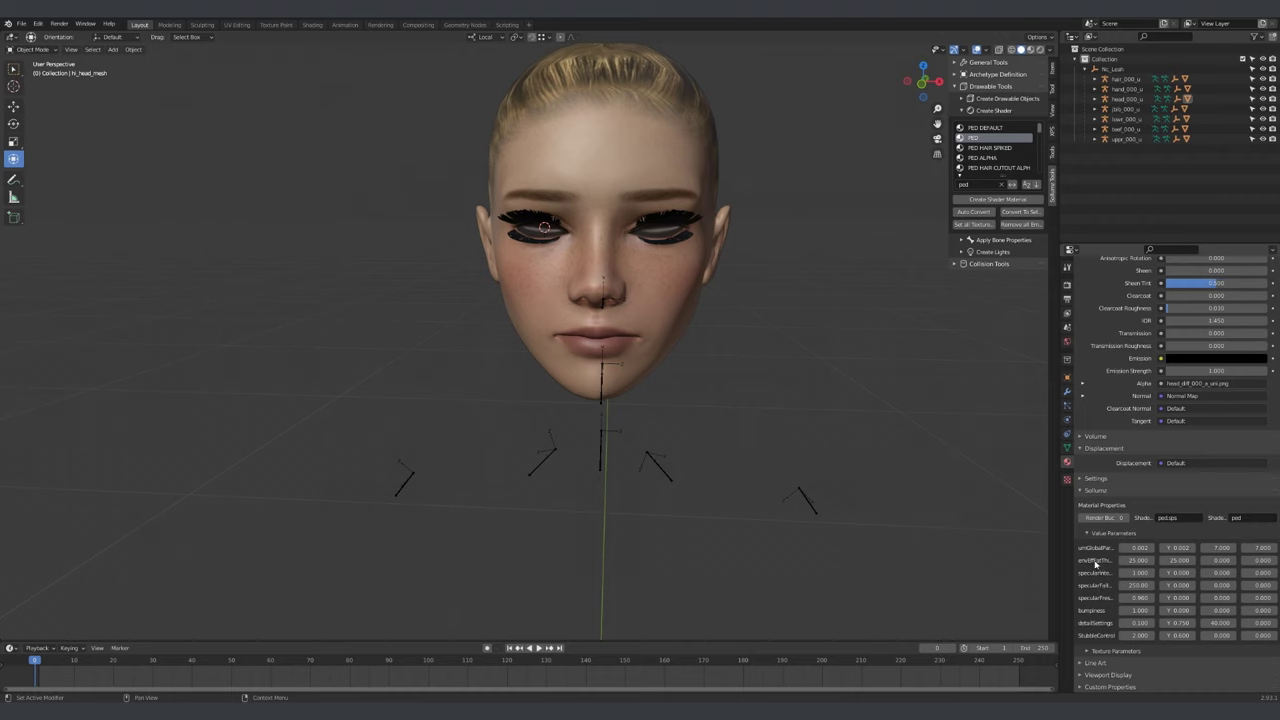
left_click(1131, 652)
scroll(1101, 607, "down", 4)
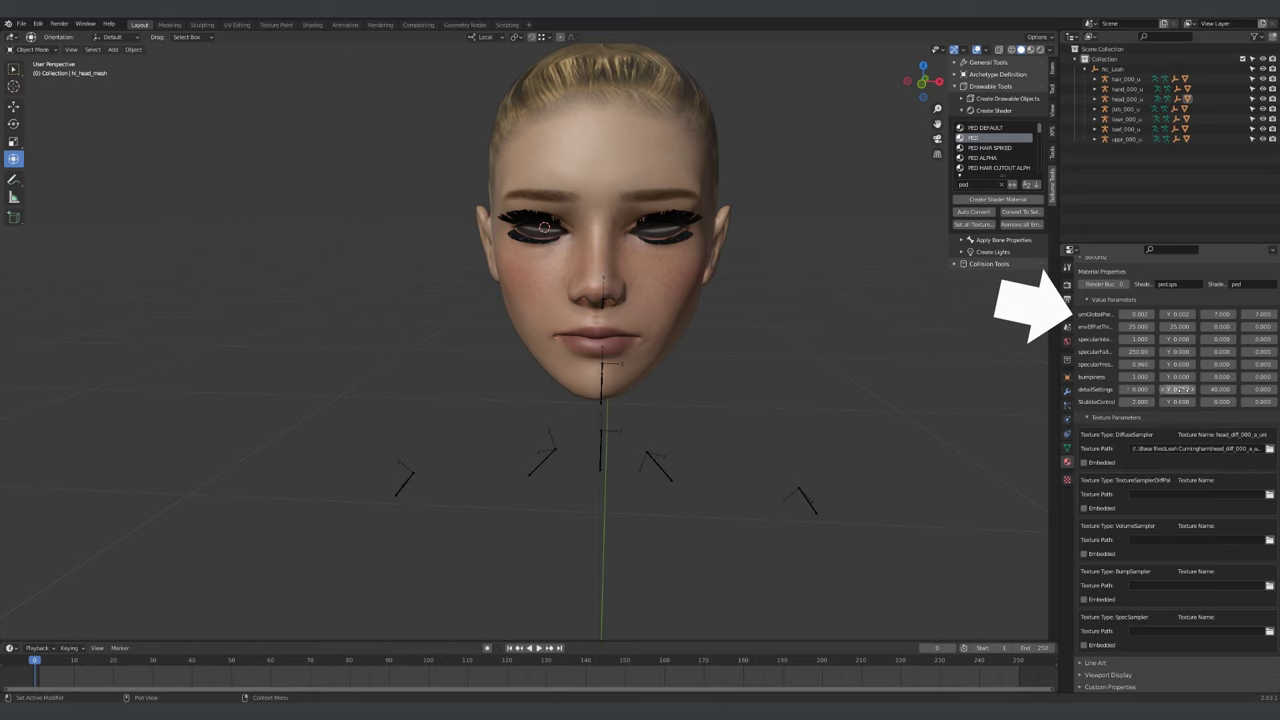
Enter detailSettings as 0, 0, 40, 0 and StubbleControl as 2, 0, 0, 0
left_click(1218, 389)
type("40.0")
key("Tab")
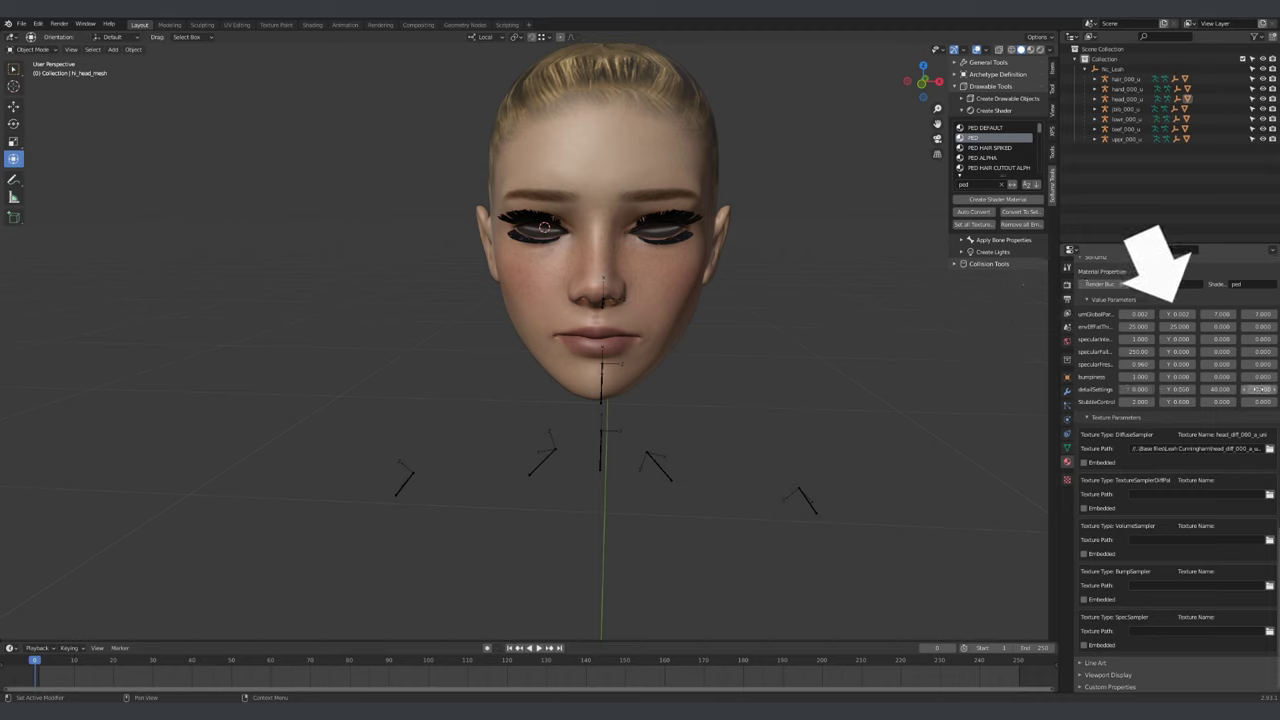
key("Return")
type("2.0")
key("Tab")
type("0.0")
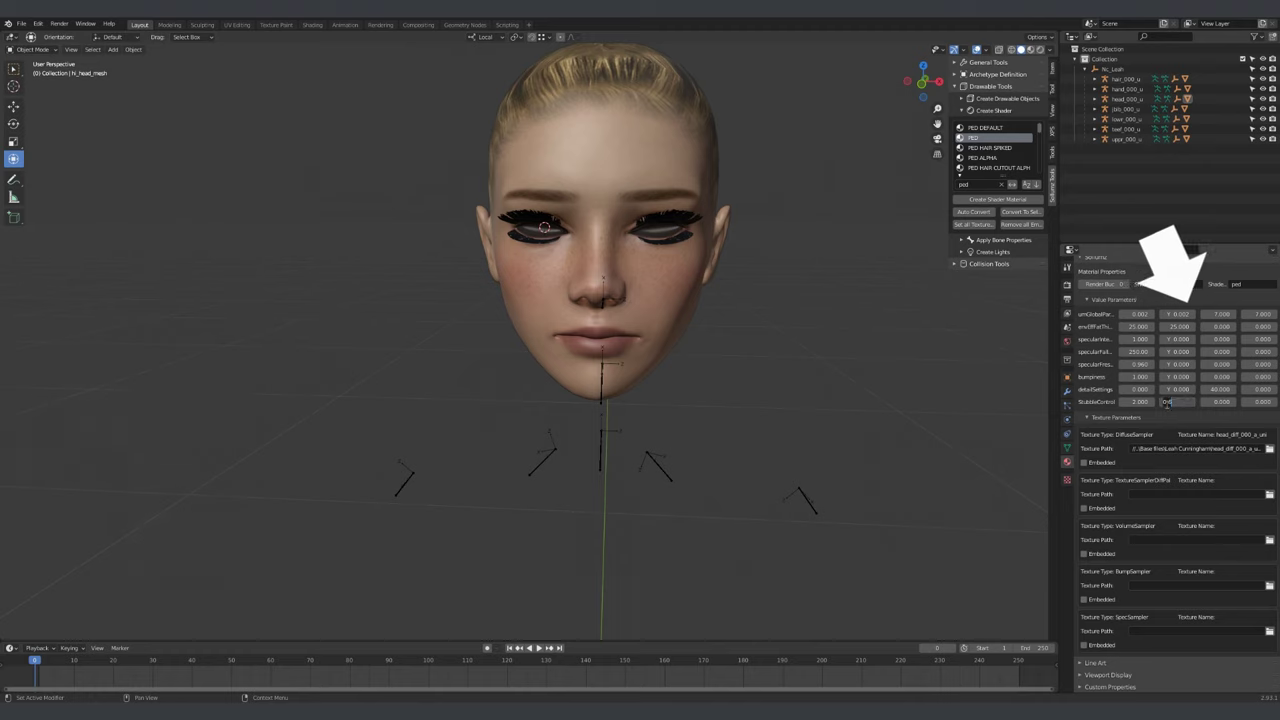
key("BackSpace")
key("BackSpace")
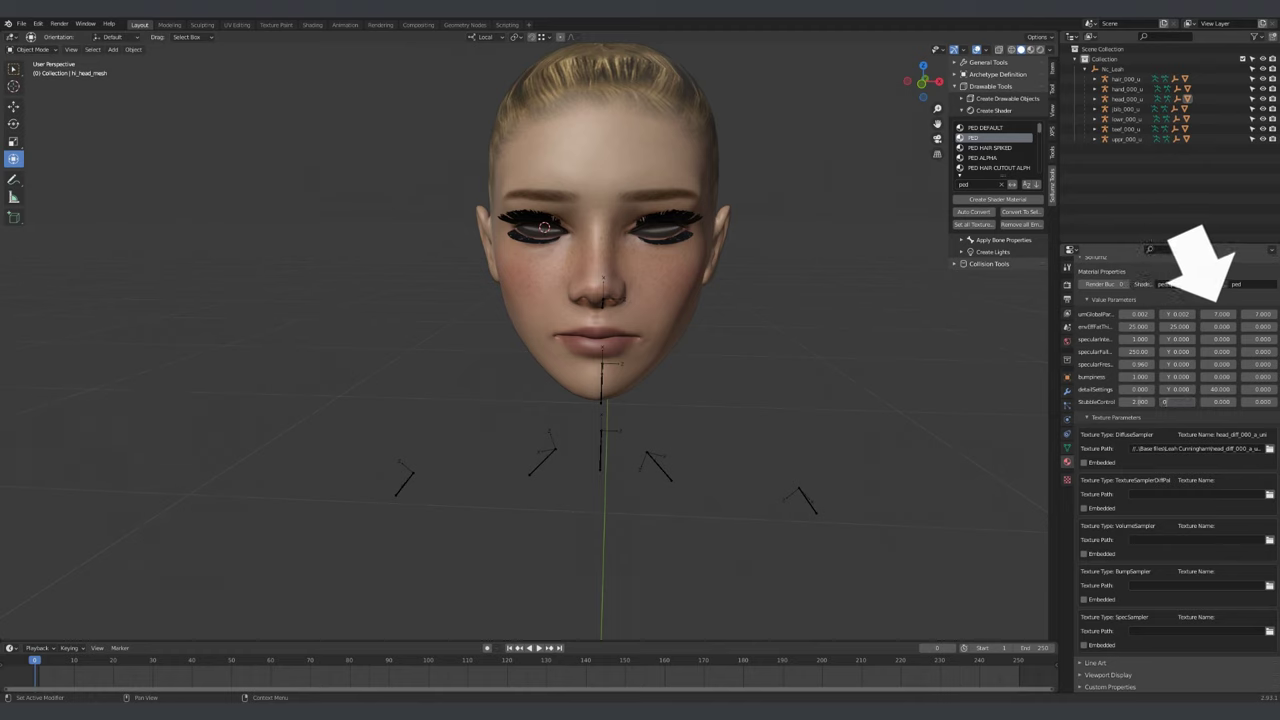
key("Return")
key("Return")
key("Return")
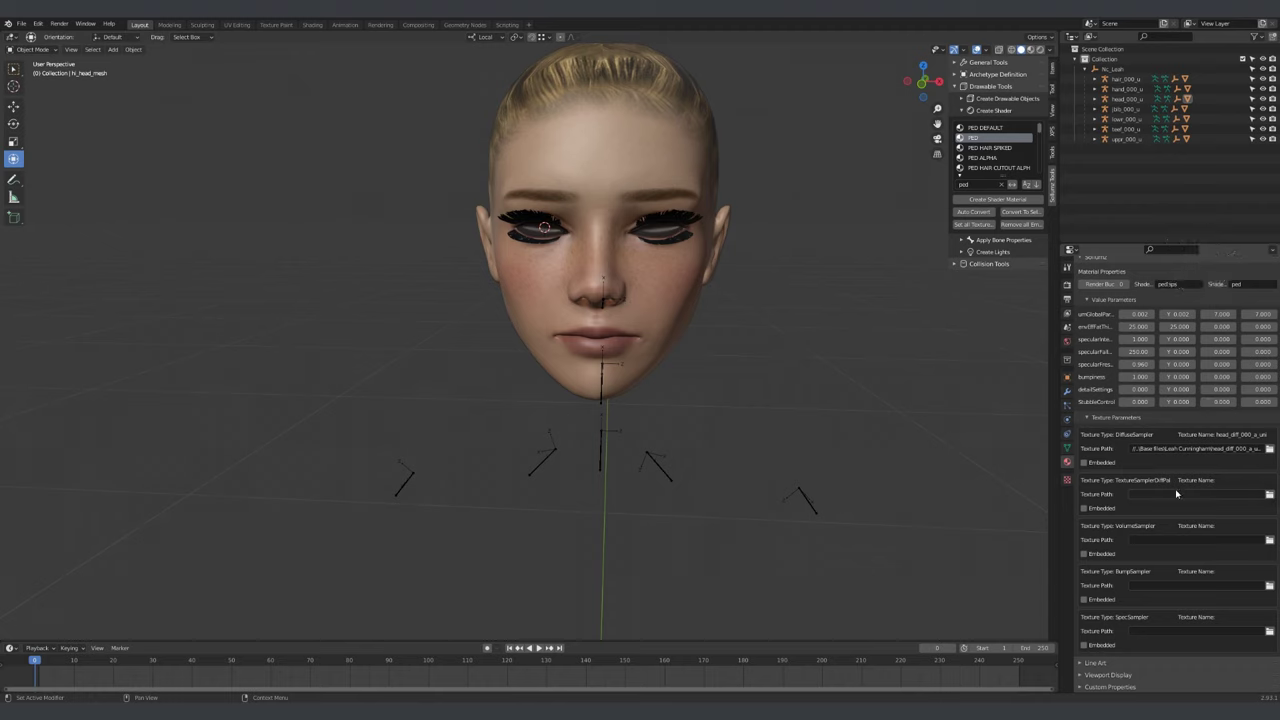
left_click(1166, 583)
Enter head_normal_000 as the bump texture path and head_spec_000 as the specular path
type("head_n")
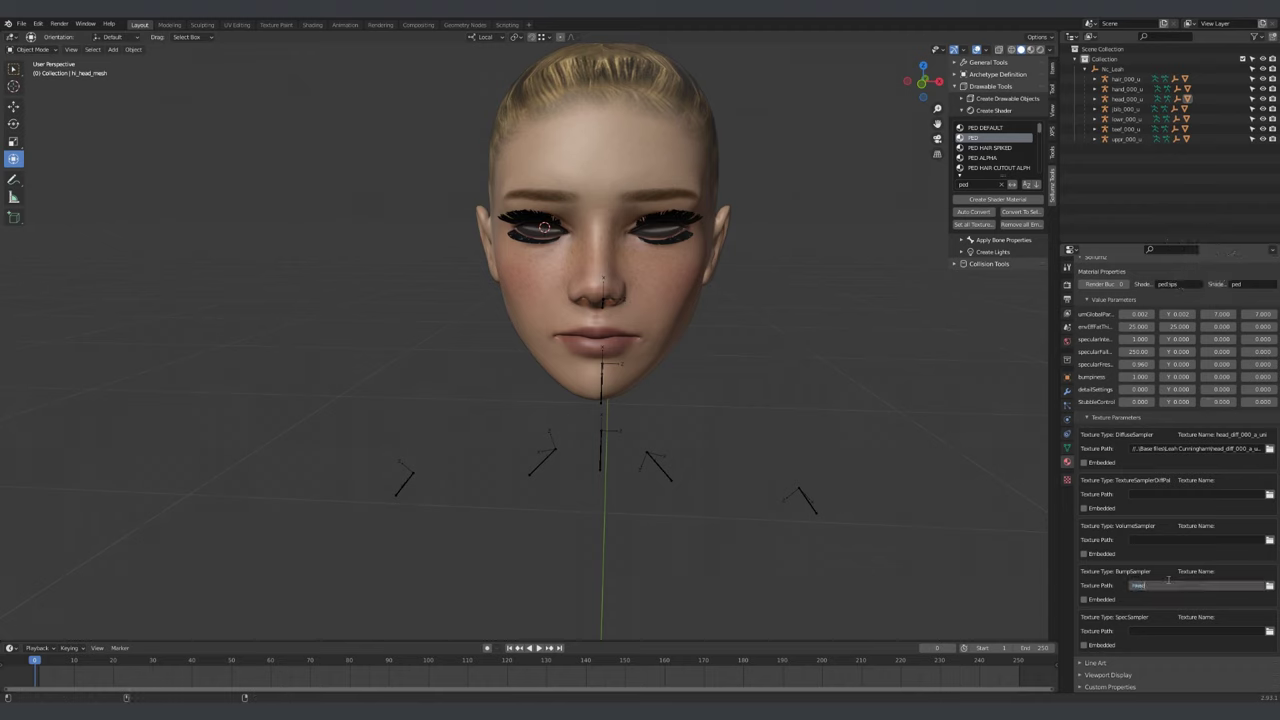
type("ormal_000")
key("Return")
left_click(1150, 628)
type("head")
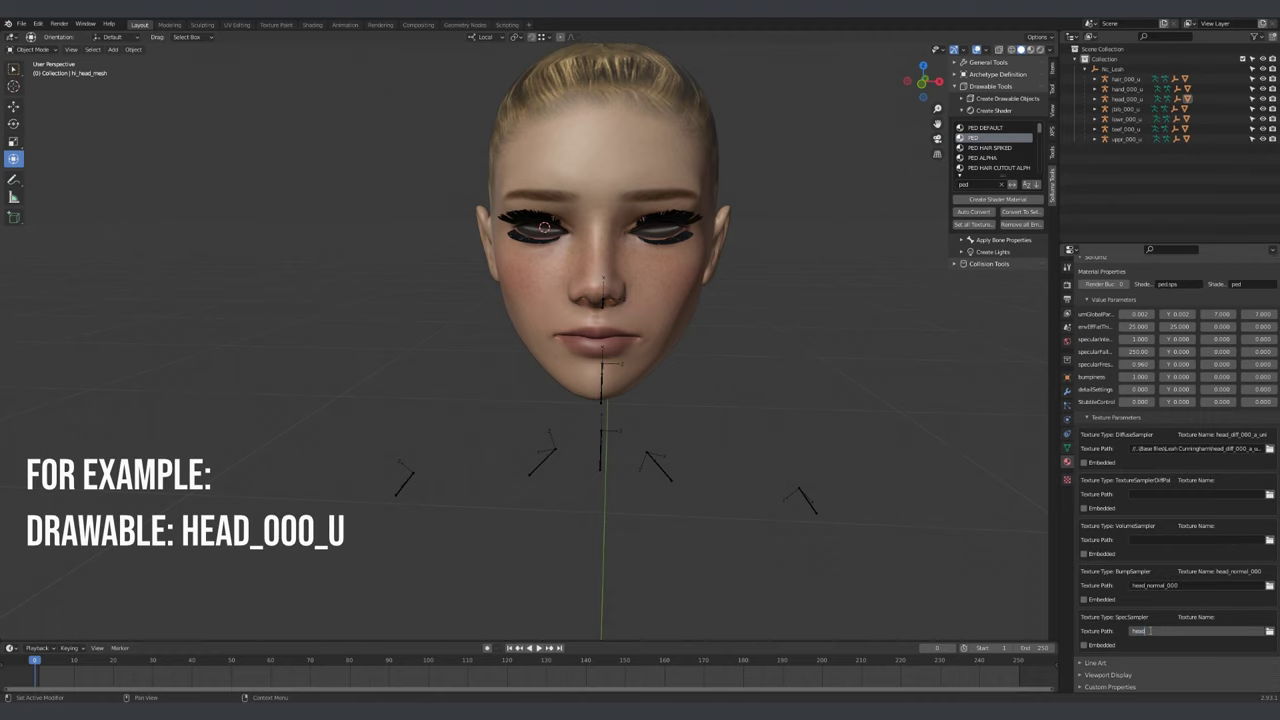
type("_spec_000")
key("Return")
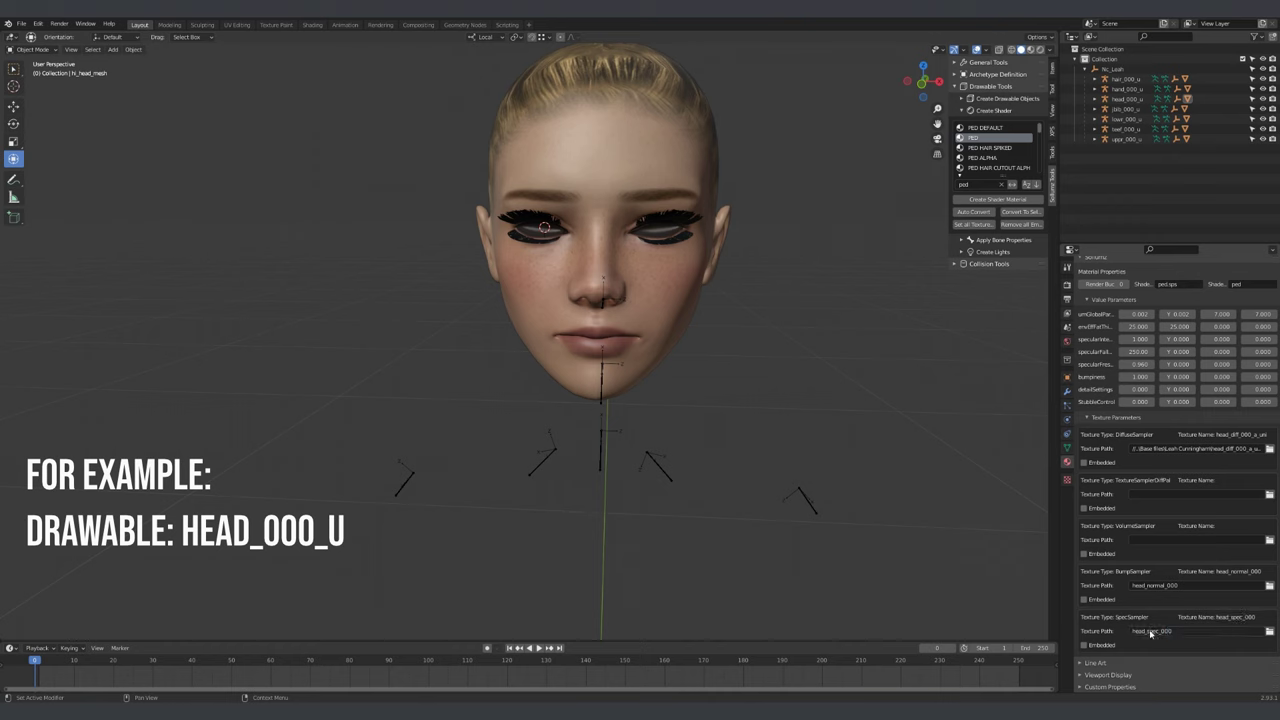
scroll(1185, 641, "up", 4)
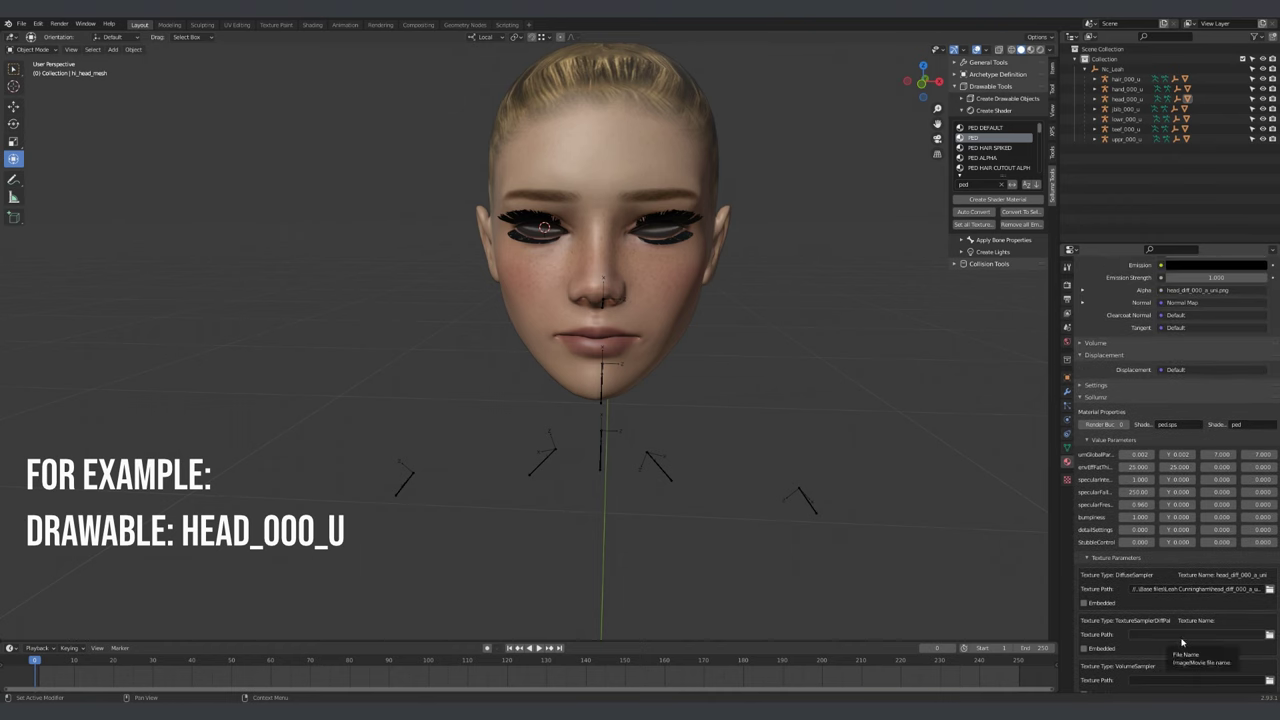
scroll(1101, 551, "up", 8)
scroll(1101, 551, "up", 10)
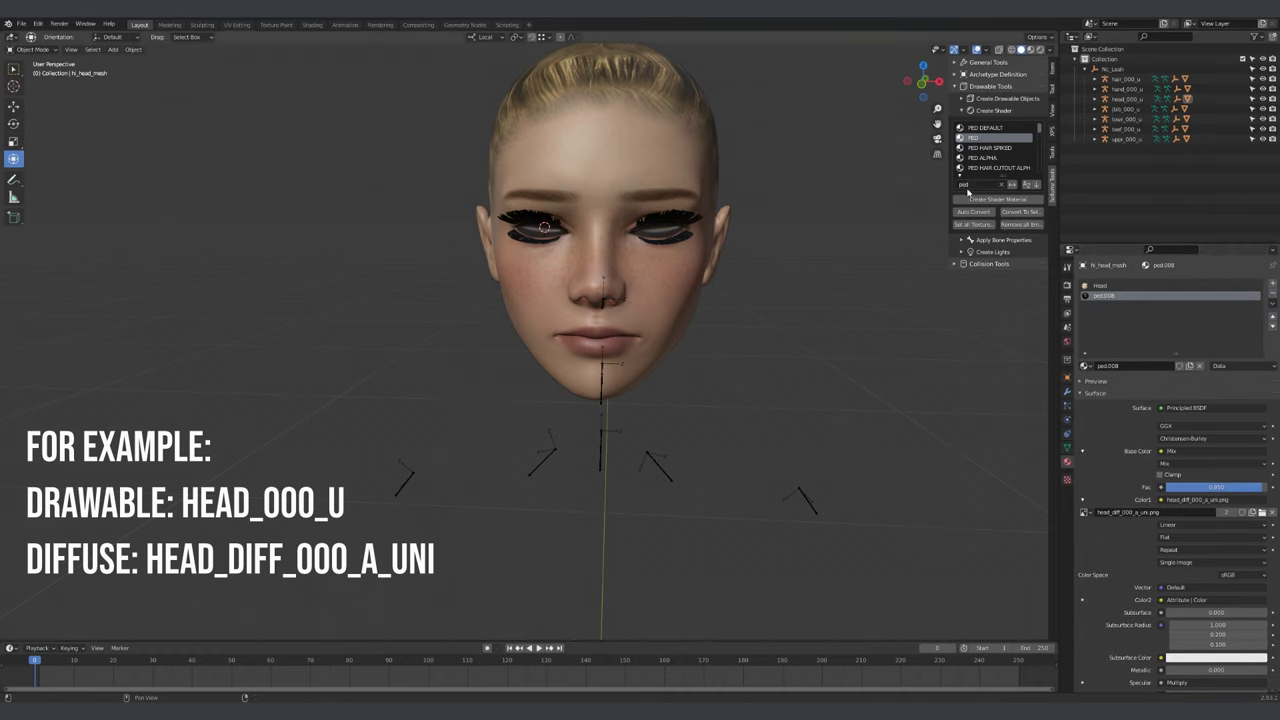
Create a PED ALPHA material on the head and assign it to the eyeliner geometry
left_click(982, 158)
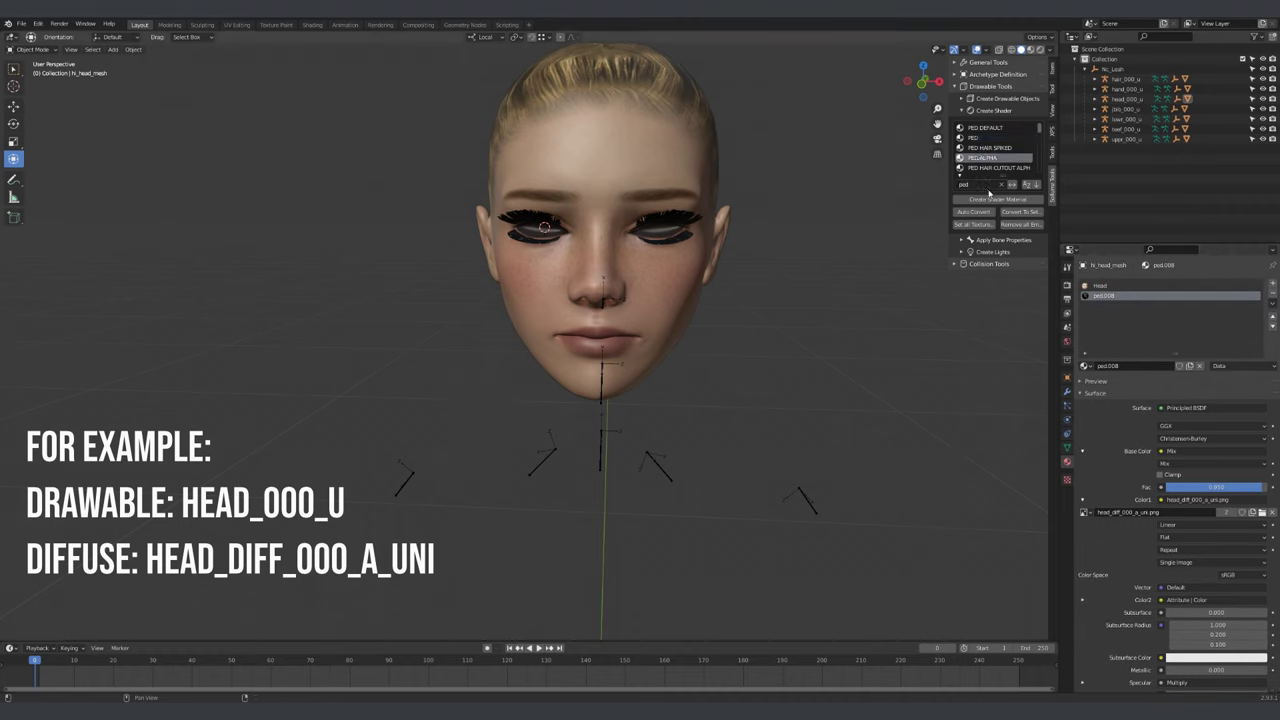
left_click(994, 200)
left_click(672, 212)
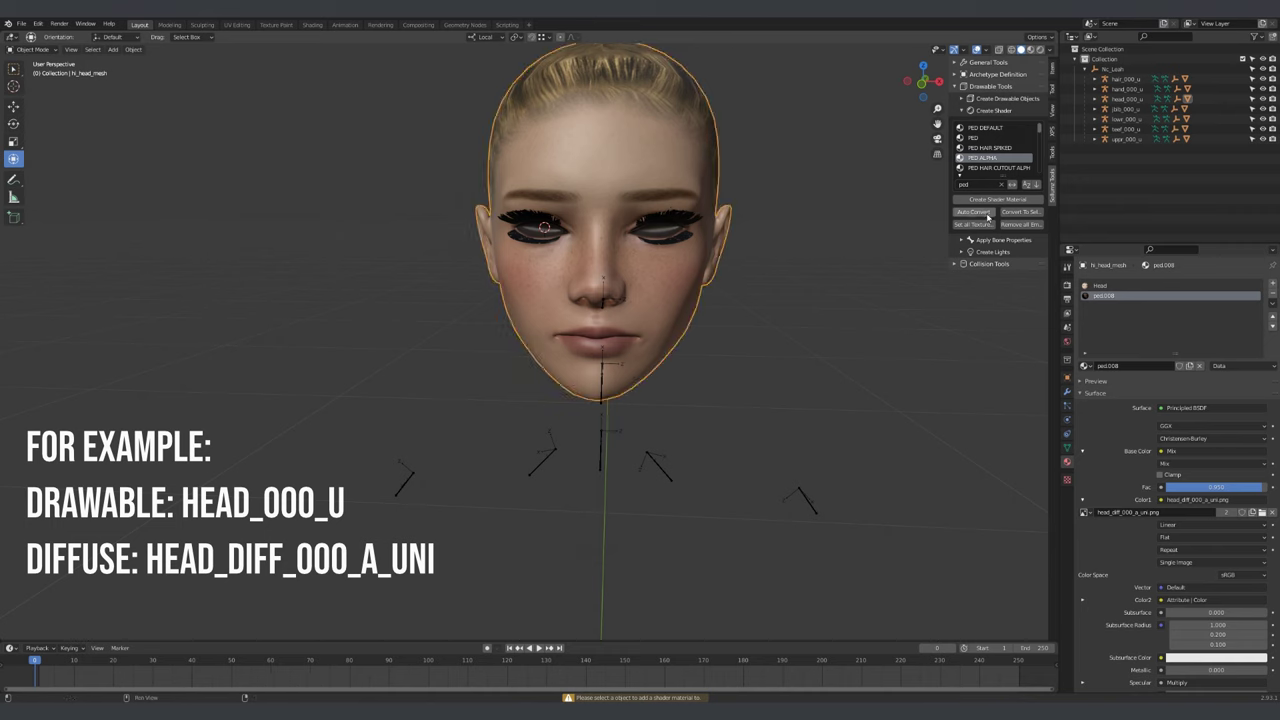
left_click(997, 199)
left_click(861, 291)
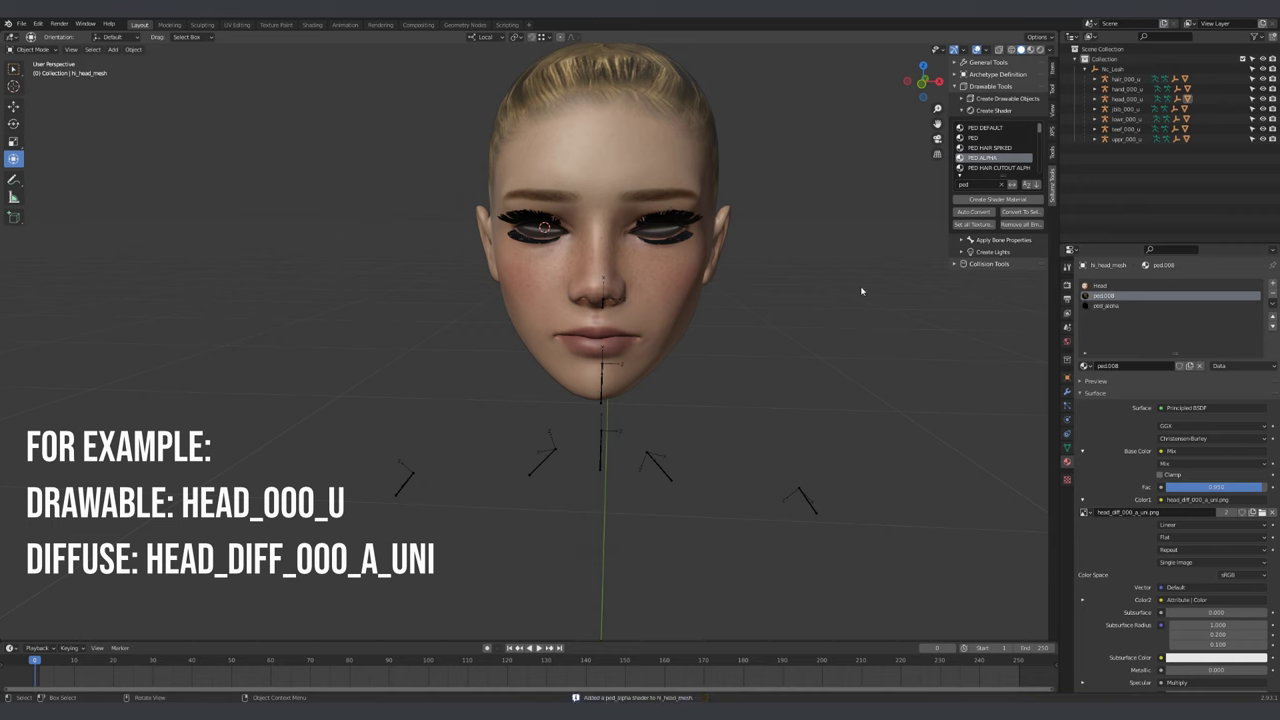
left_click(677, 230)
key("Tab")
key("alt+a")
key("l")
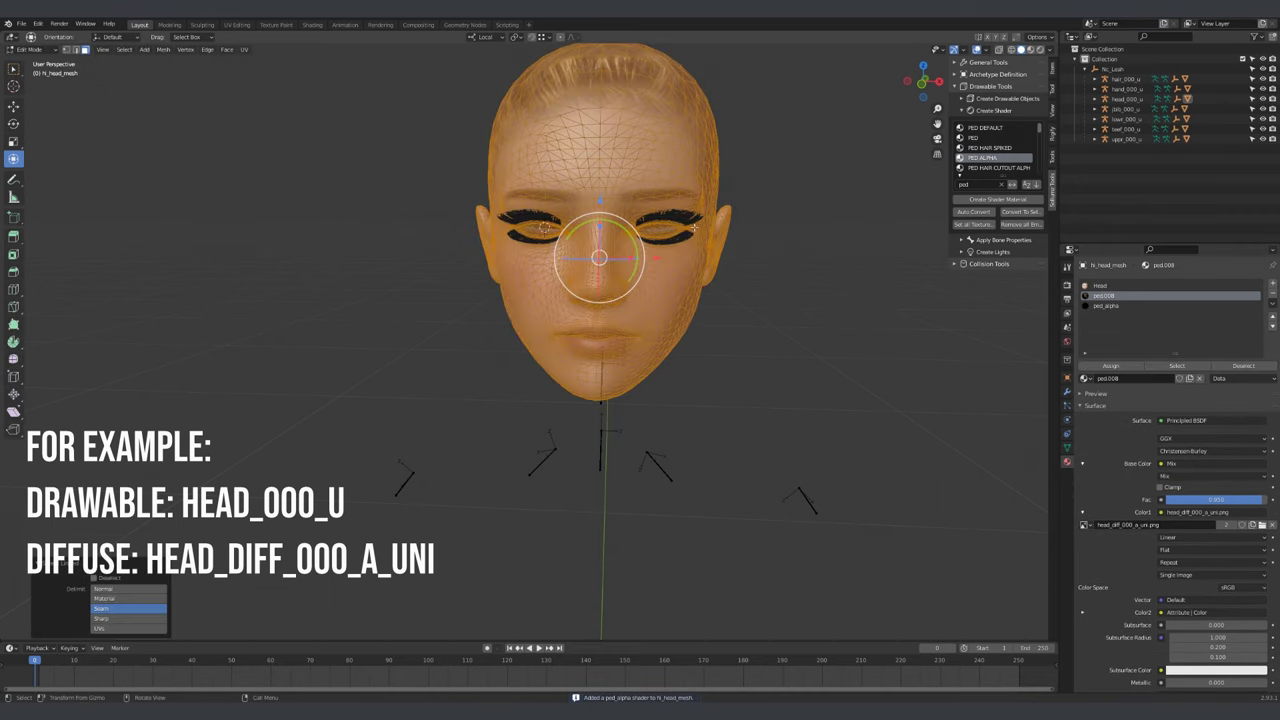
key("alt+a")
key("l")
key("l")
left_click(1105, 305)
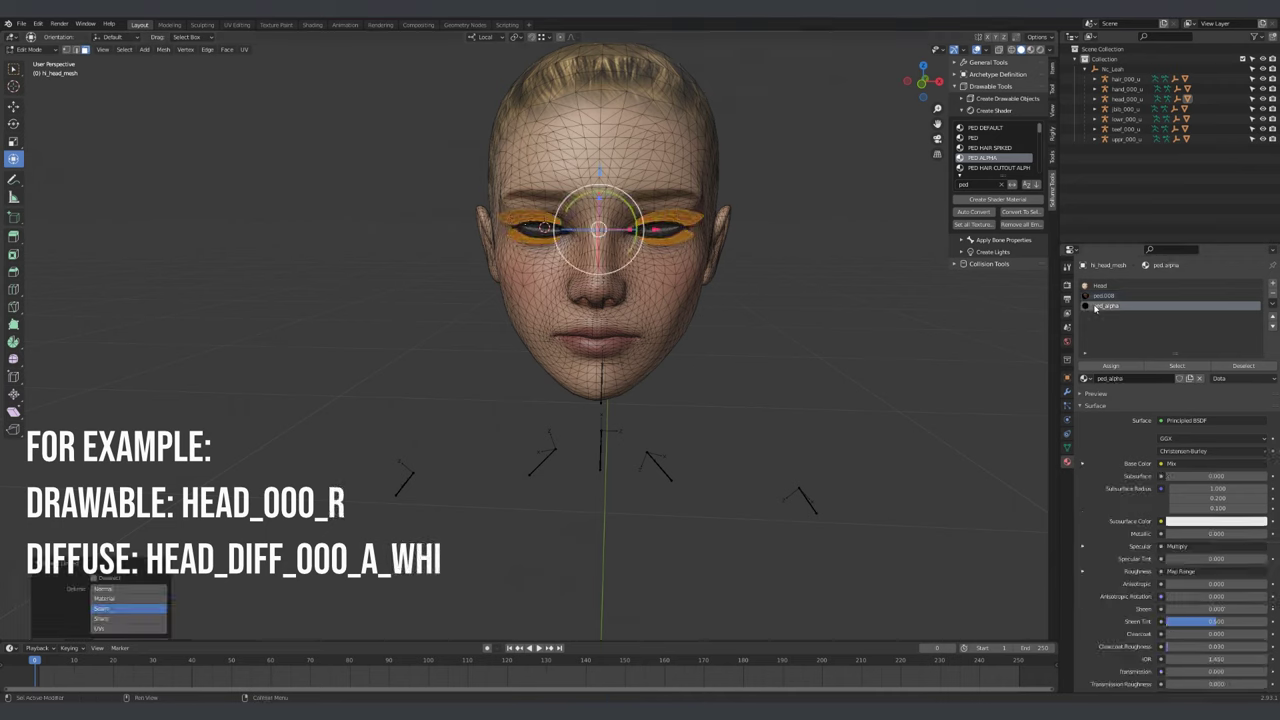
left_click(1110, 366)
key("Tab")
Remove the old Head slot and load head_diff_000_a_uni.png as ped_alpha's Color1 texture
left_click(1100, 286)
left_click(1272, 297)
left_click(1102, 296)
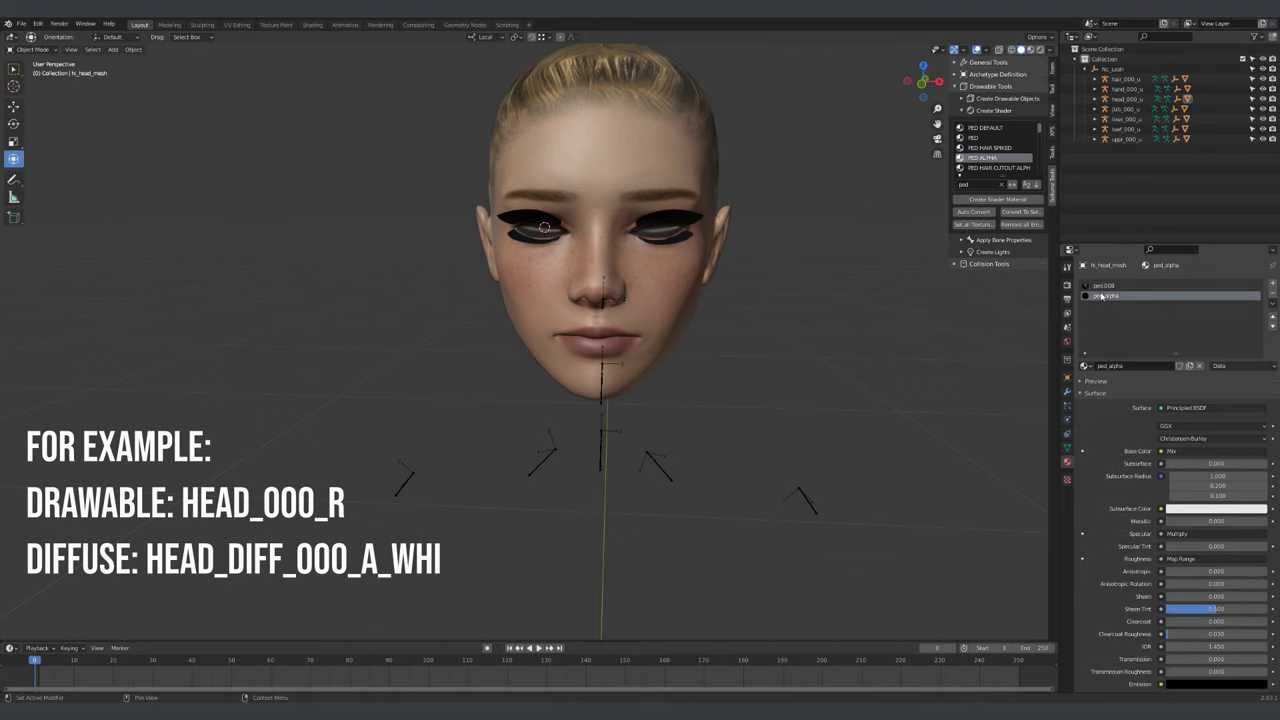
left_click(1083, 452)
left_click(1083, 500)
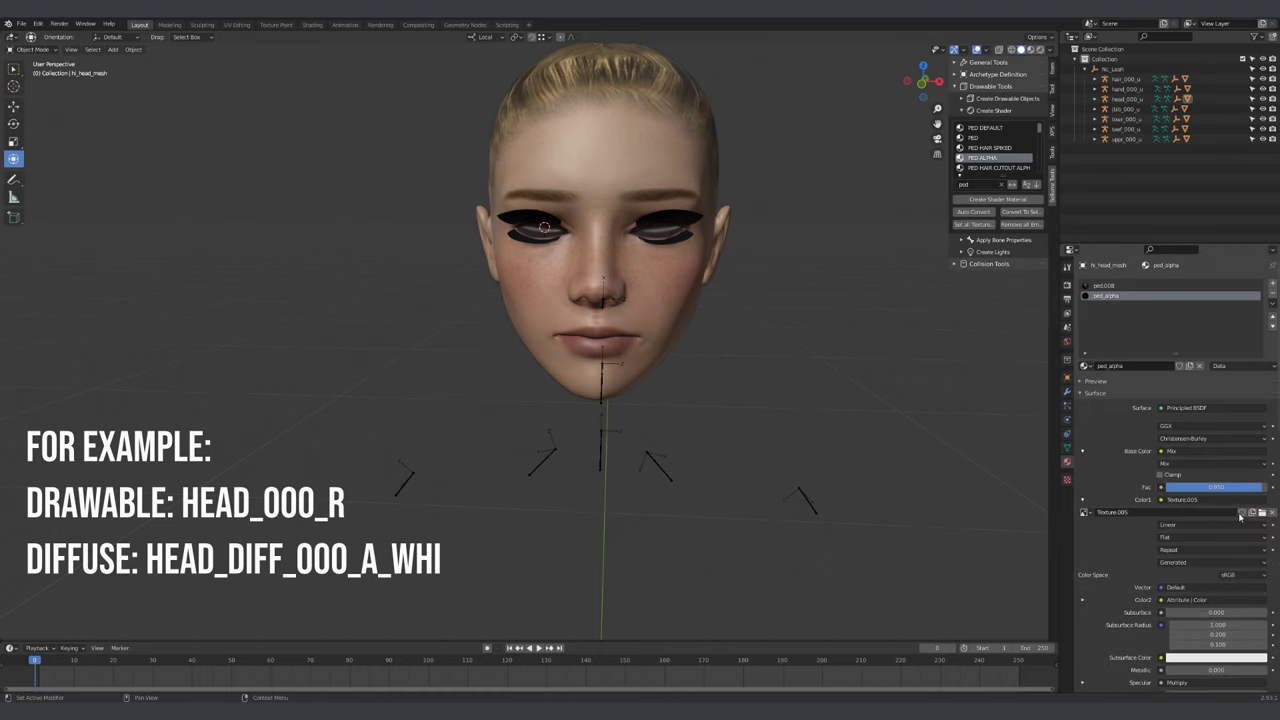
left_click(1251, 512)
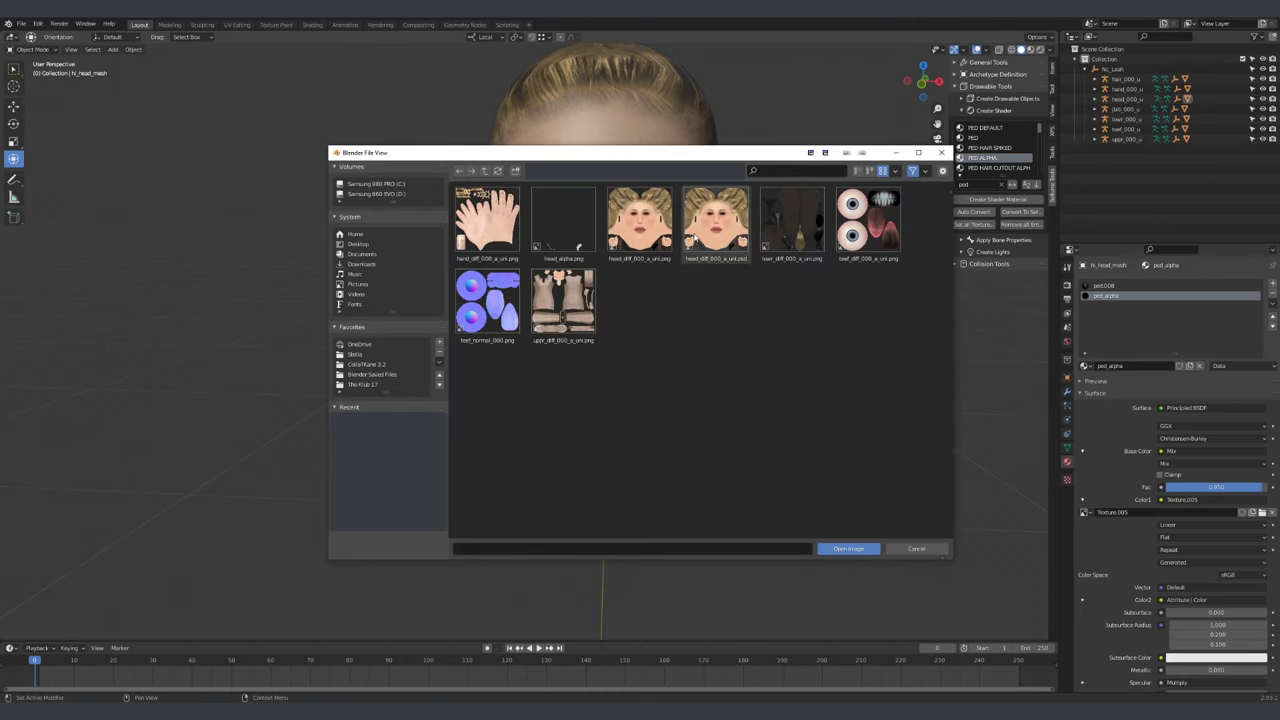
double_click(641, 225)
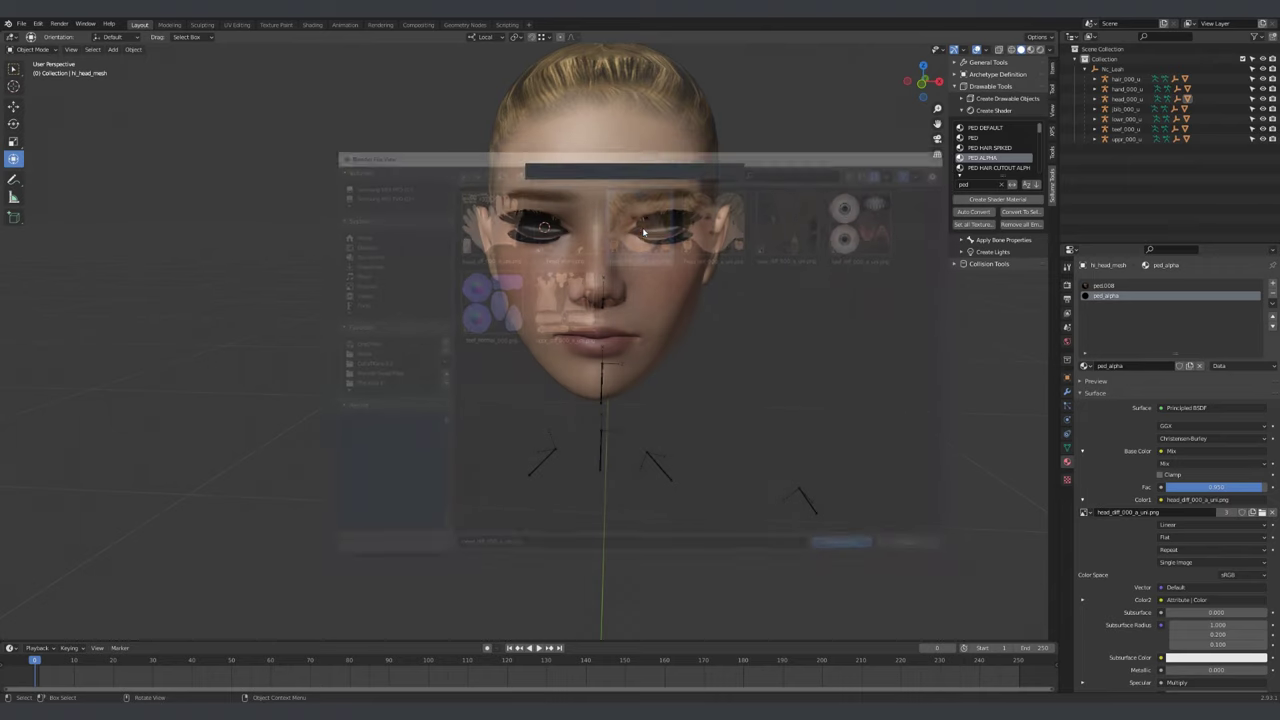
scroll(1103, 502, "down", 15)
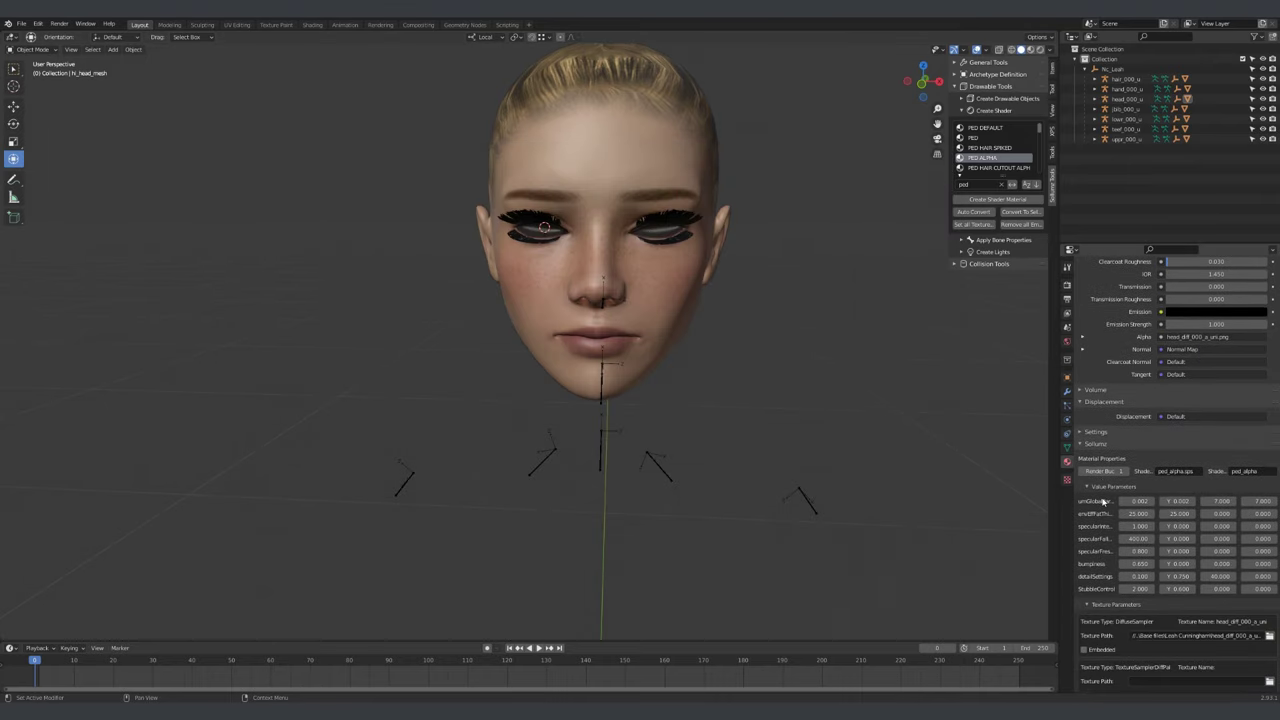
Set all detailSettings values and StubbleControl X to 0 on the ped_alpha material
left_click(1142, 516)
type("0")
key("Tab")
type("0")
key("Tab")
type("0")
key("Tab")
type("0")
key("Tab")
type("0")
key("Tab")
key("Escape")
scroll(1183, 575, "down", 3)
Set the bump texture path to head_normal_000 and the specular path to head_spec_000
left_click(1183, 584)
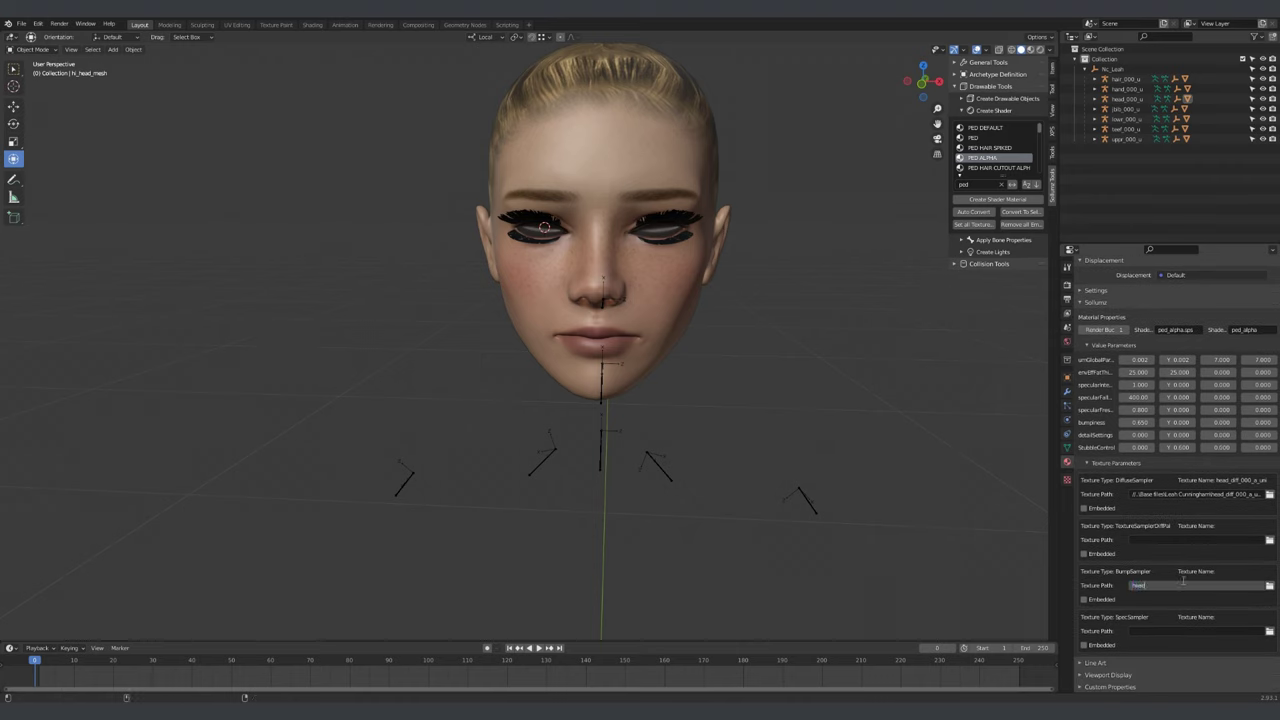
type("head_normal_000")
key("Return")
left_click(1183, 631)
type("head_spec_000")
key("Return")
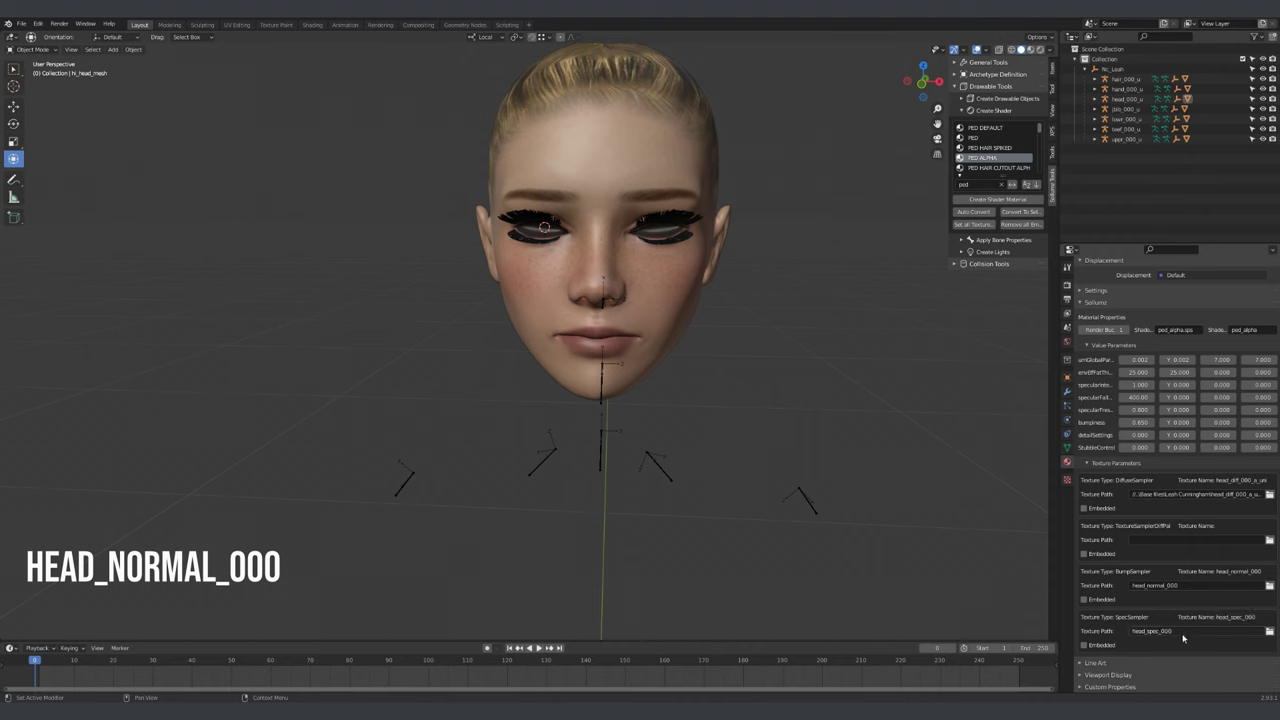
scroll(1163, 624, "up", 15)
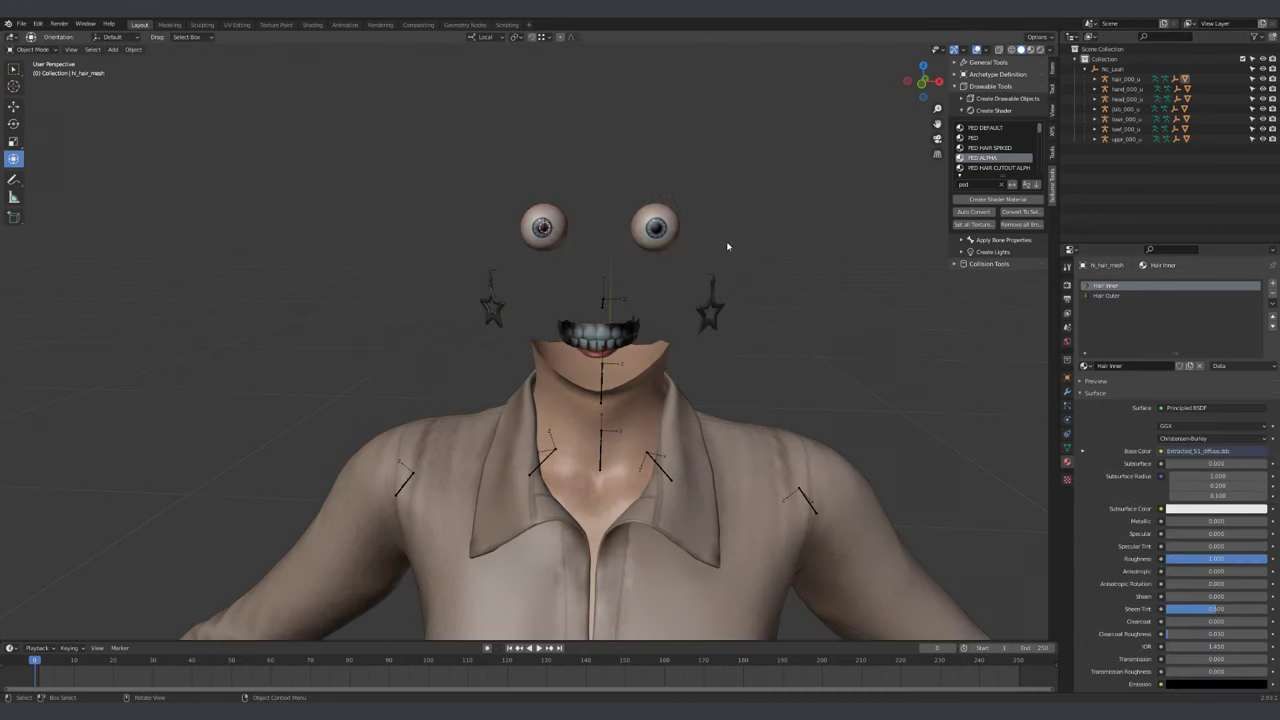
Hide the star earrings
scroll(592, 368, "down", 8)
scroll(592, 368, "up", 8)
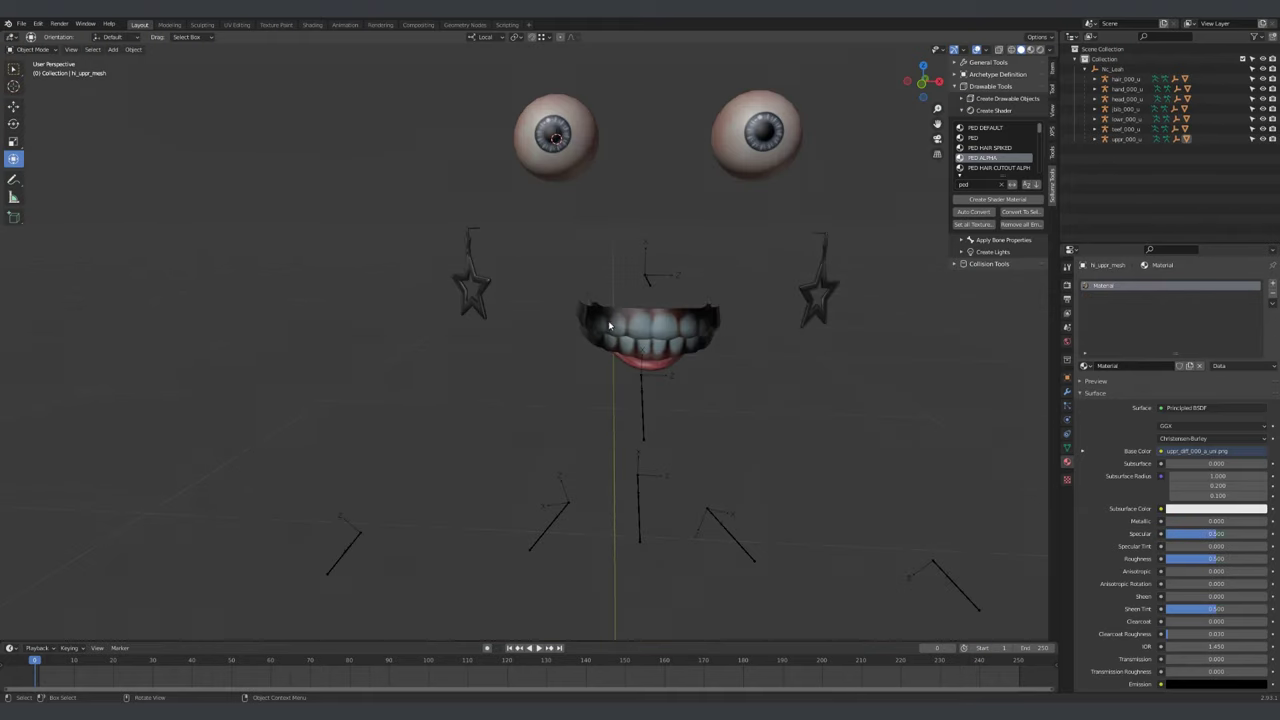
scroll(628, 294, "down", 2)
left_click(718, 308)
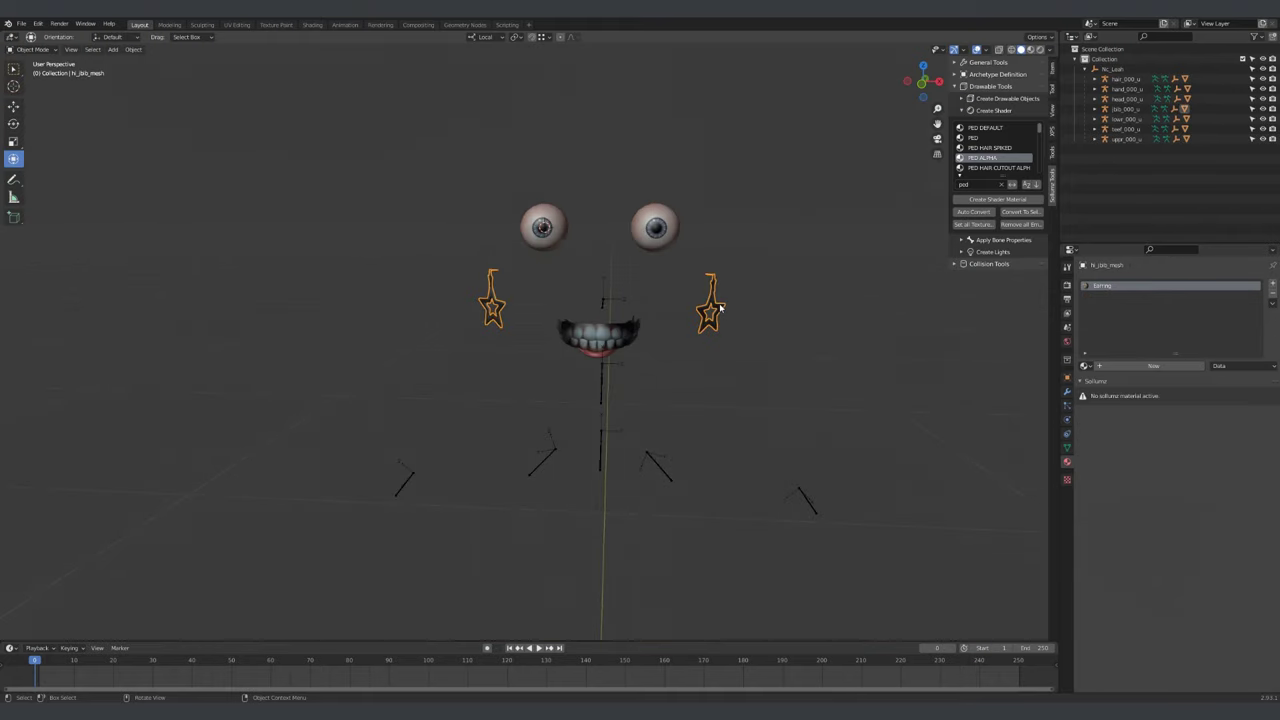
key("h")
Give the eyes-and-teeth model a PED shader with teef_diff_000_a_uni.png as its Color1 texture
left_click(652, 248)
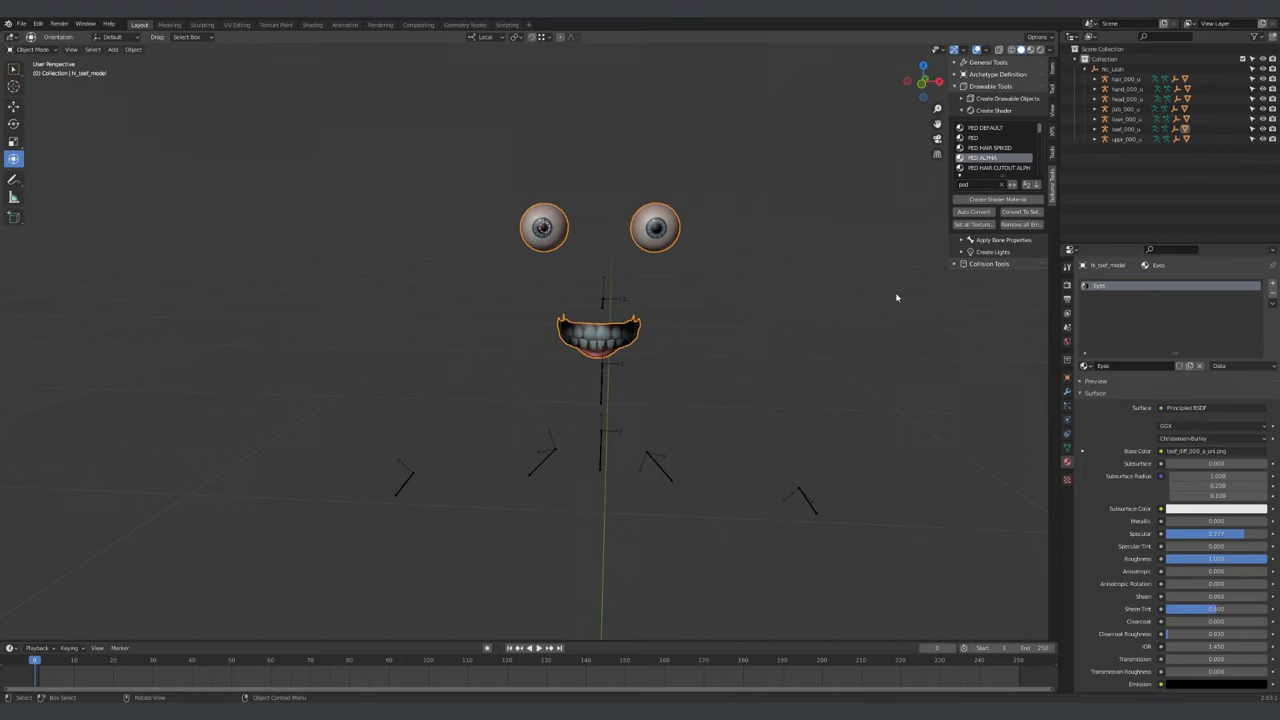
left_click(975, 137)
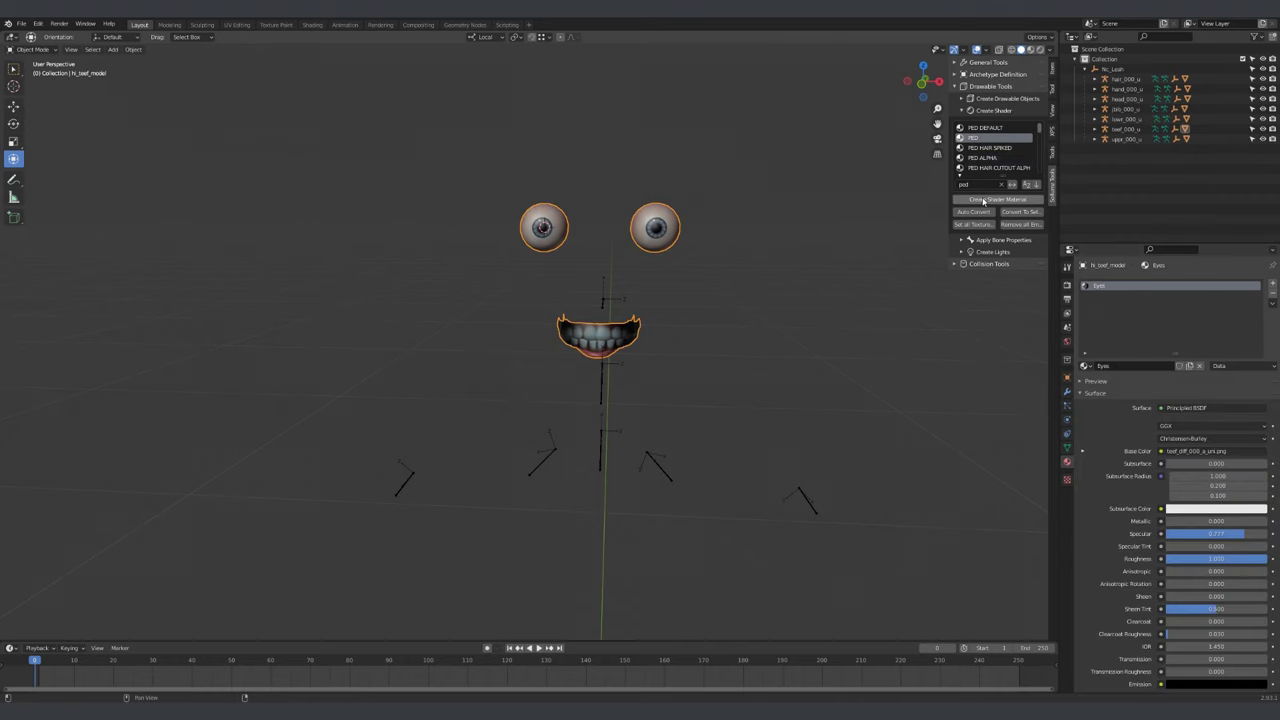
left_click(979, 200)
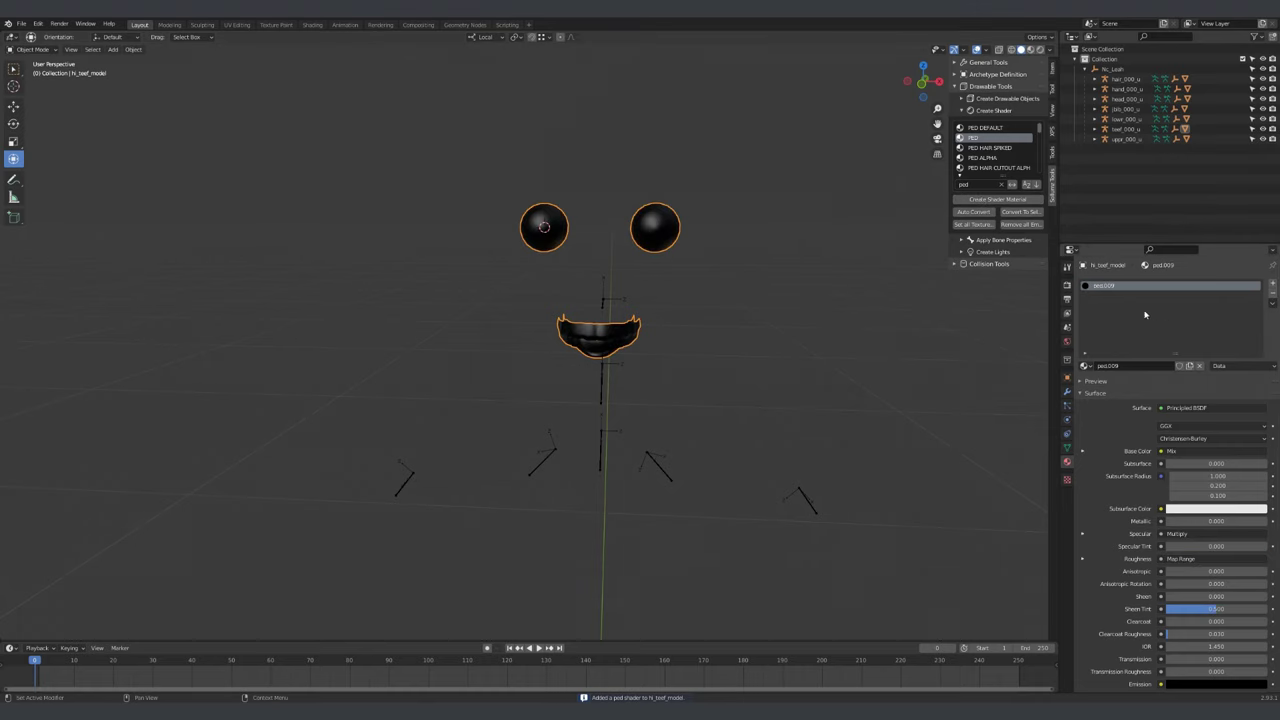
left_click(1081, 451)
left_click(1082, 499)
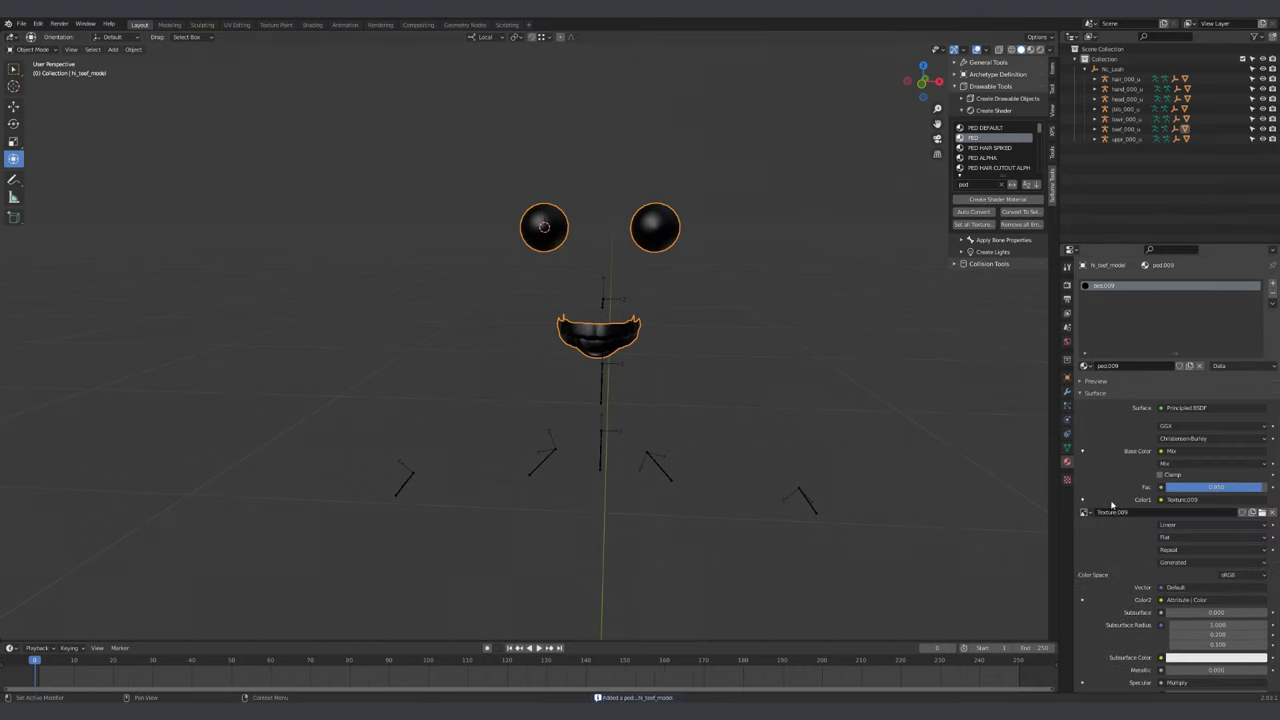
left_click(1272, 512)
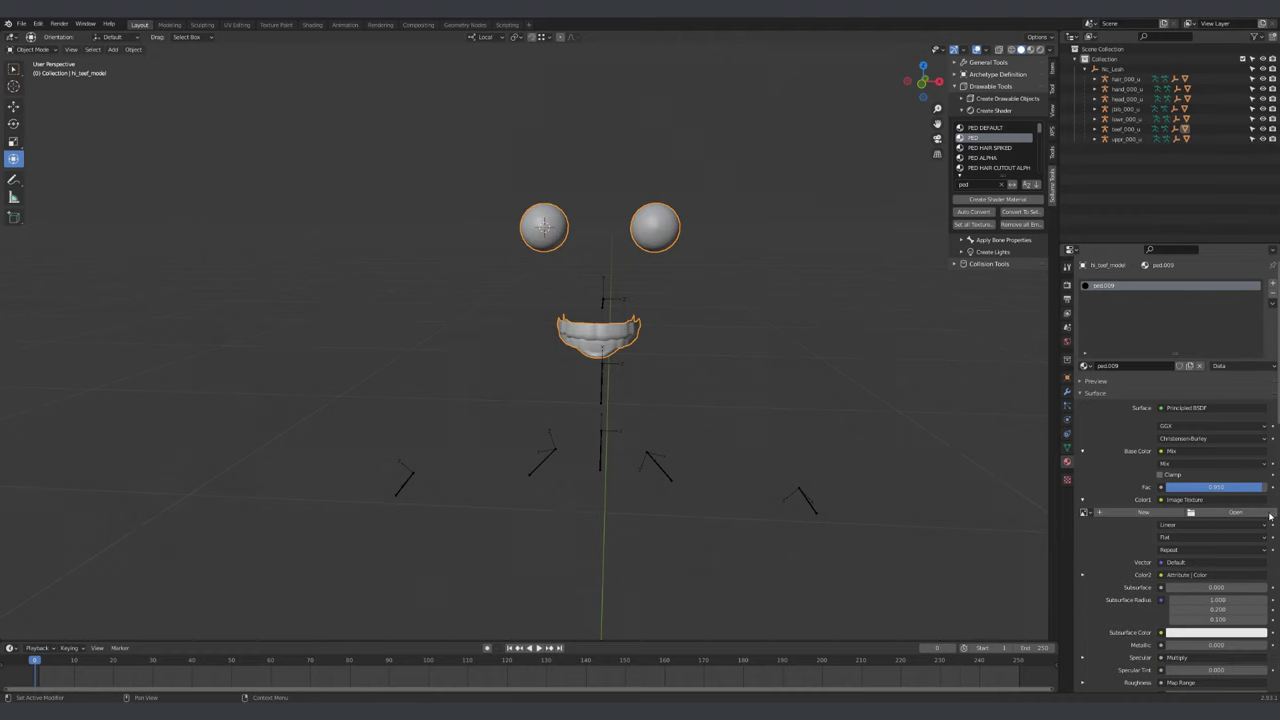
scroll(1170, 480, "down", 10)
scroll(1146, 641, "down", 4)
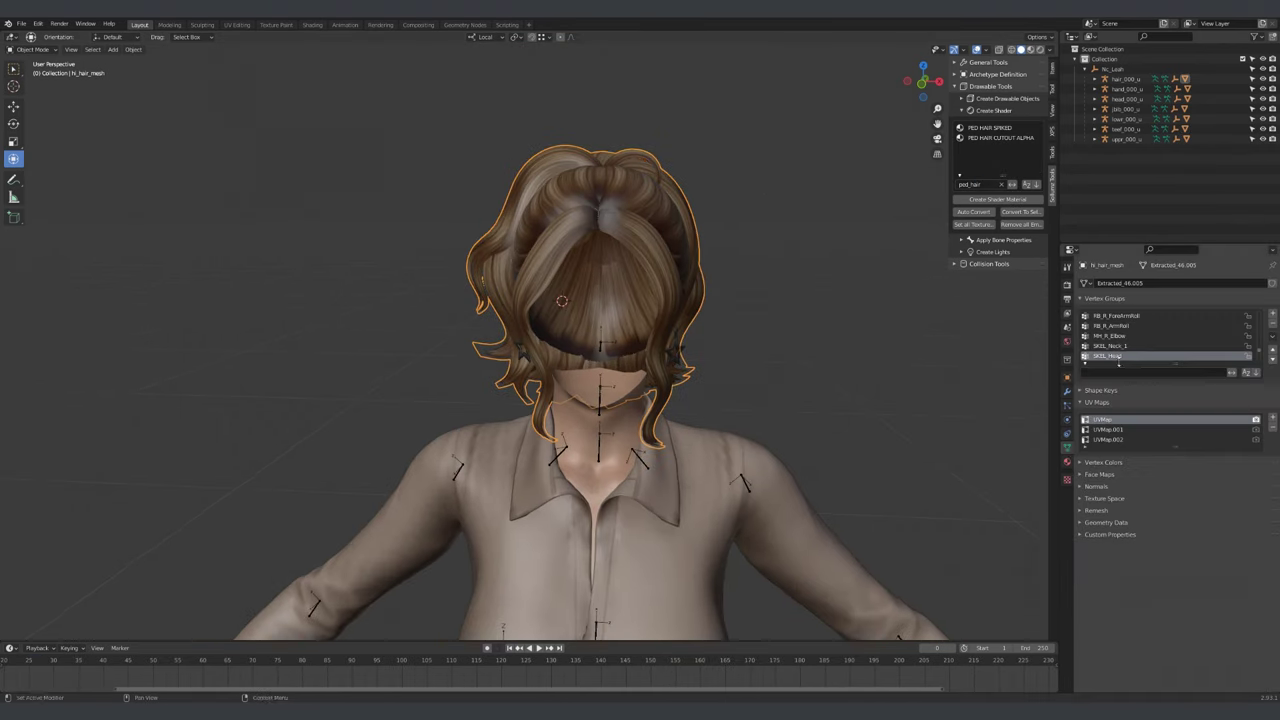
Fill in the specular texture path on the hair's ped_hair_spiked.002 material, then switch to ped010
left_click(1067, 461)
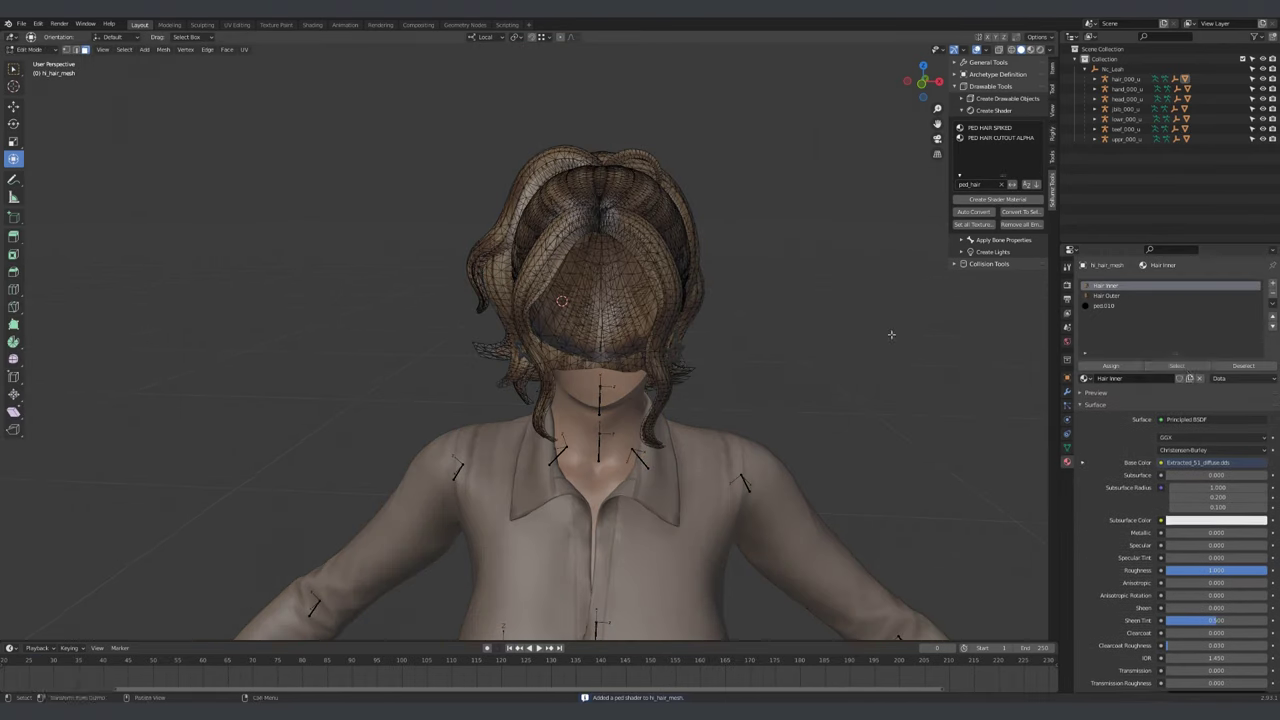
scroll(1160, 546, "down", 10)
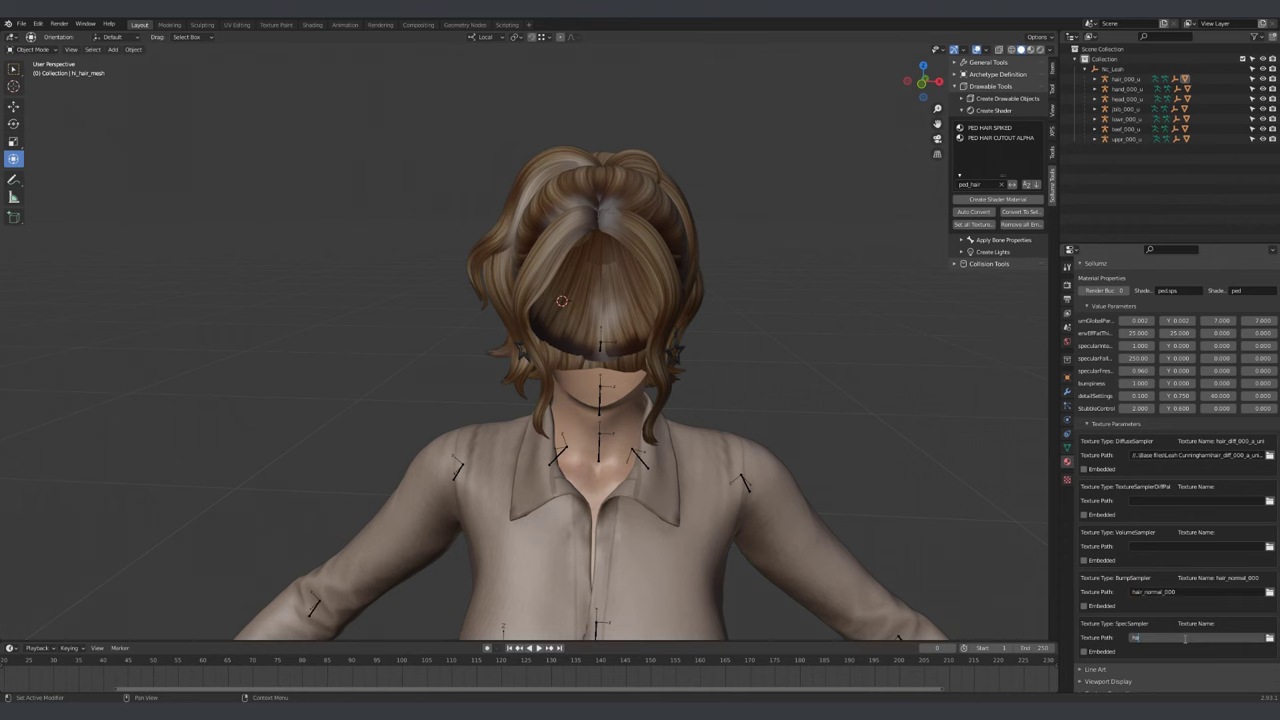
scroll(1153, 453, "up", 1)
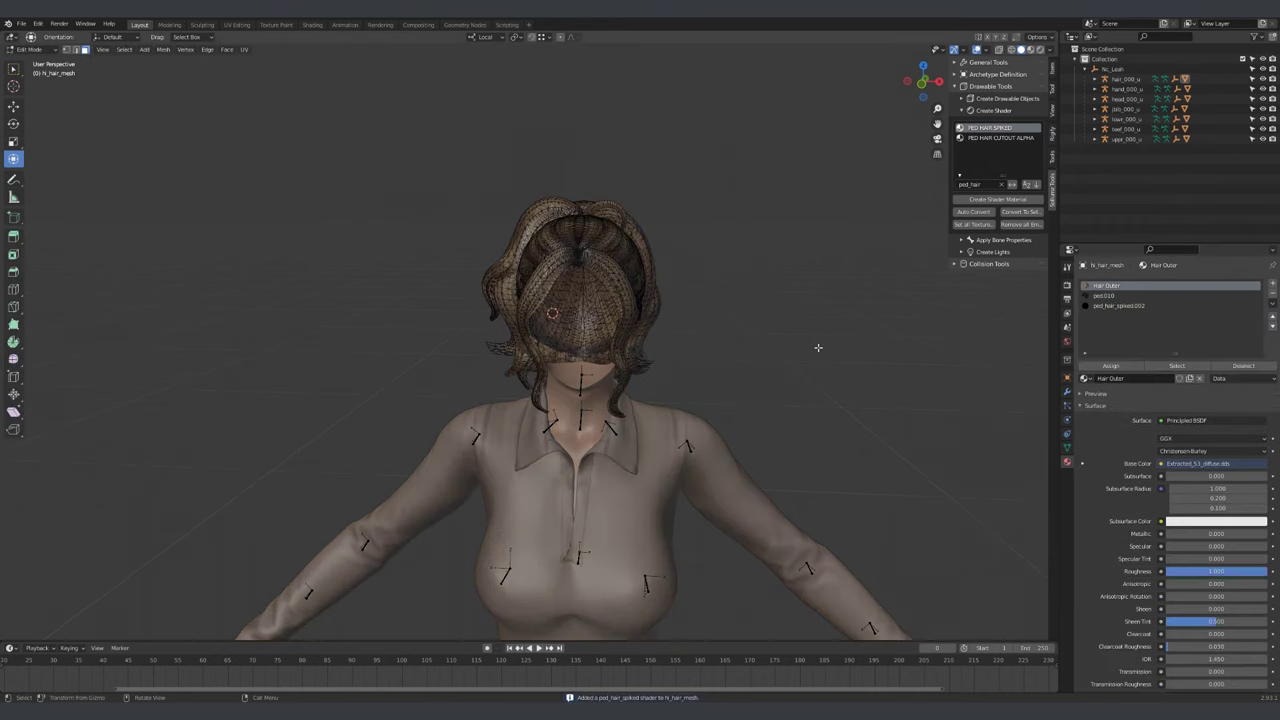
left_click(1143, 297)
scroll(1160, 540, "down", 12)
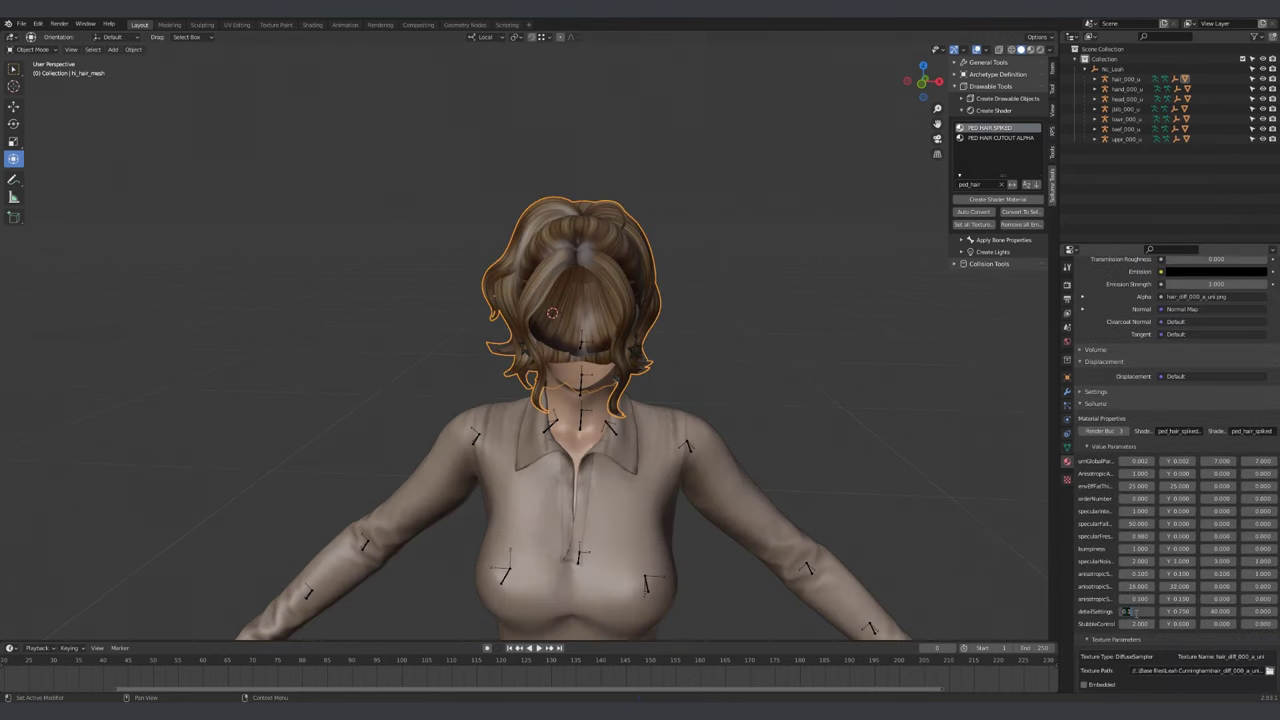
left_click(1166, 652)
type("ha")
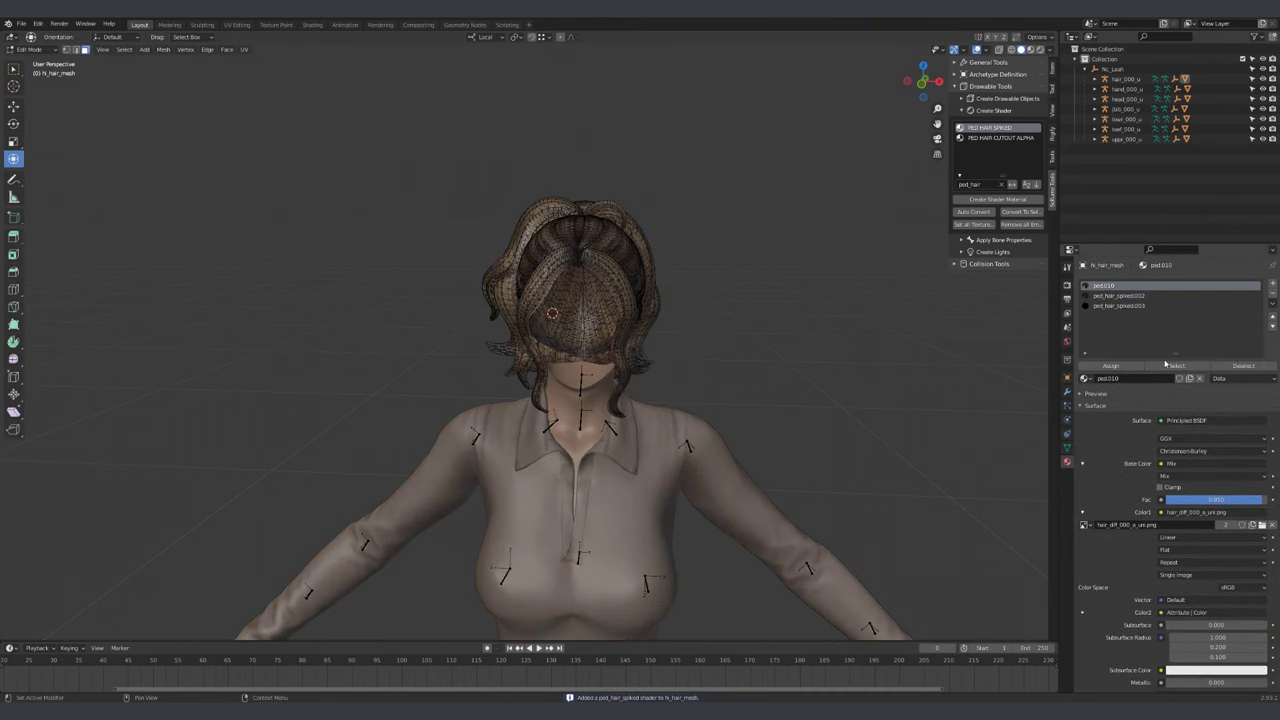
left_click(817, 369)
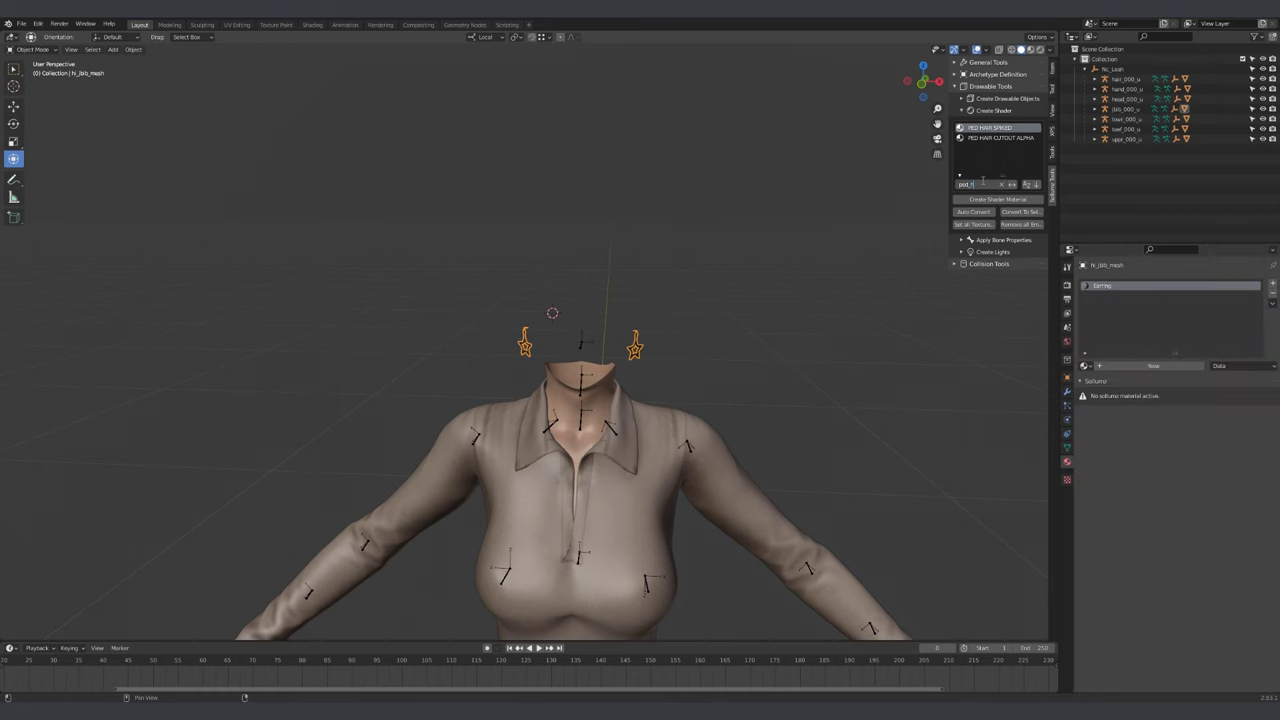
Frame the legs mesh to review its ped material, then select the Nc_Leah armature
scroll(1271, 517, "down", 15)
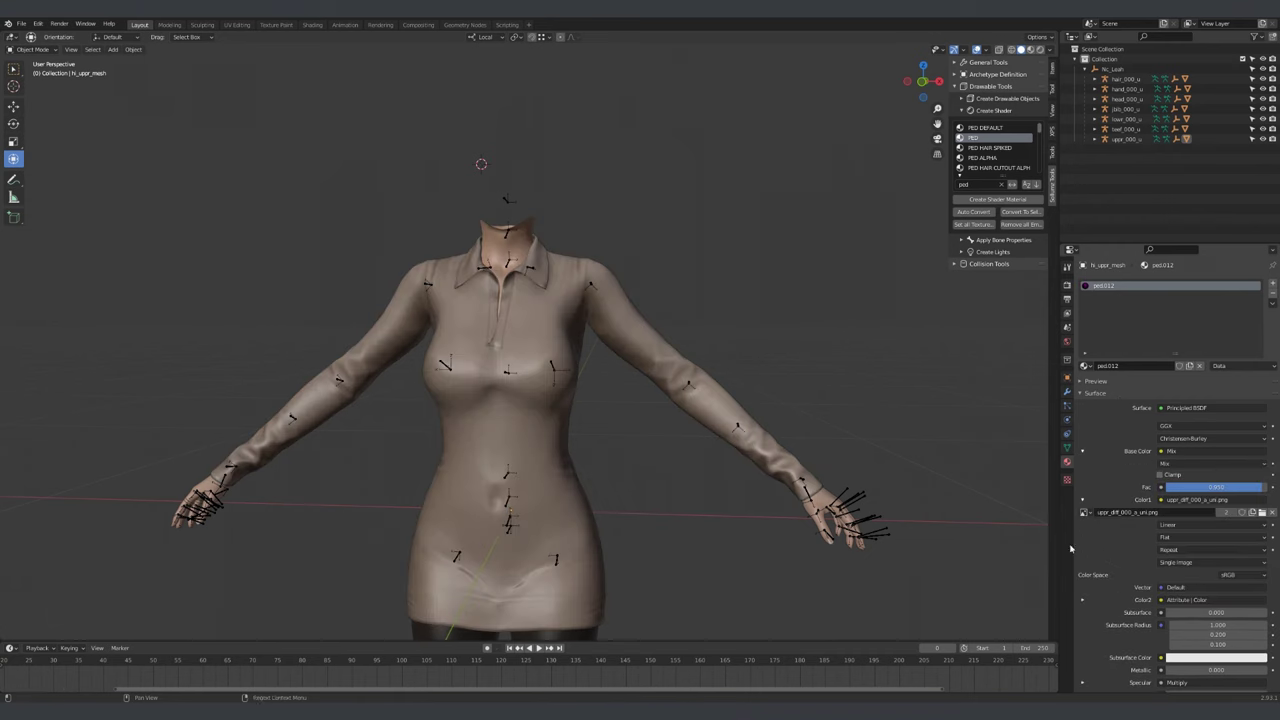
scroll(1150, 560, "down", 12)
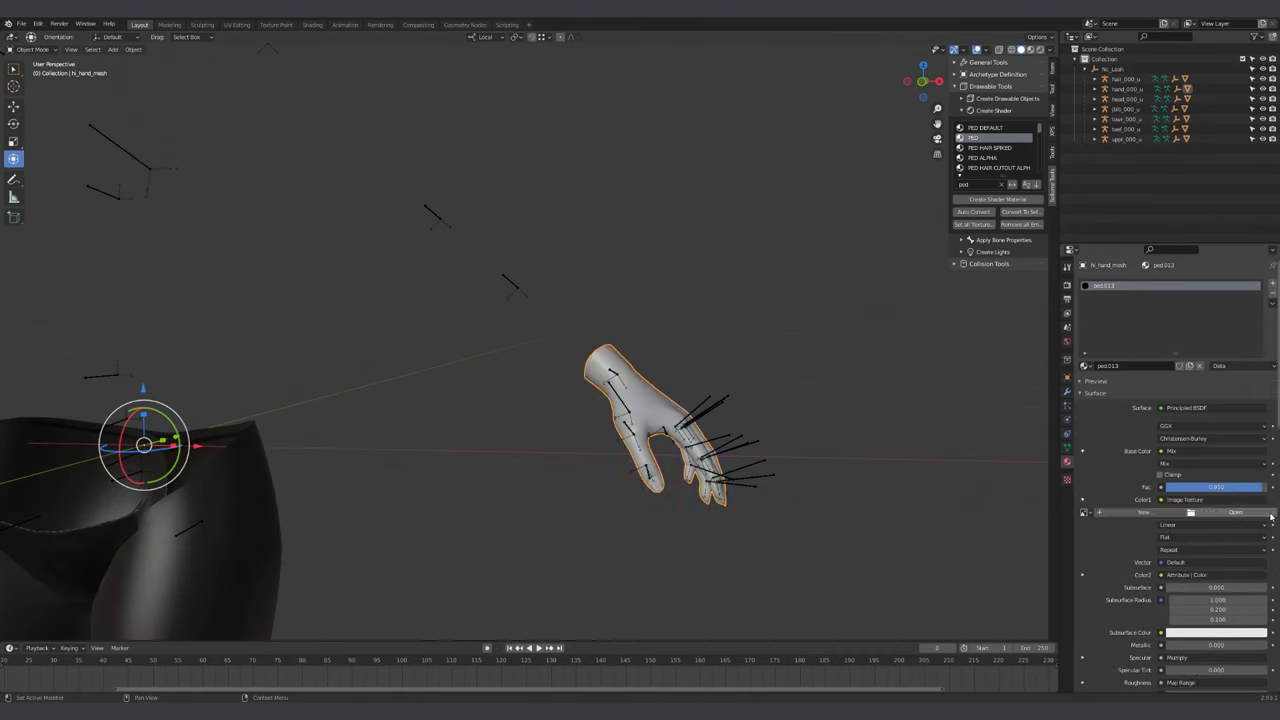
scroll(1200, 500, "down", 10)
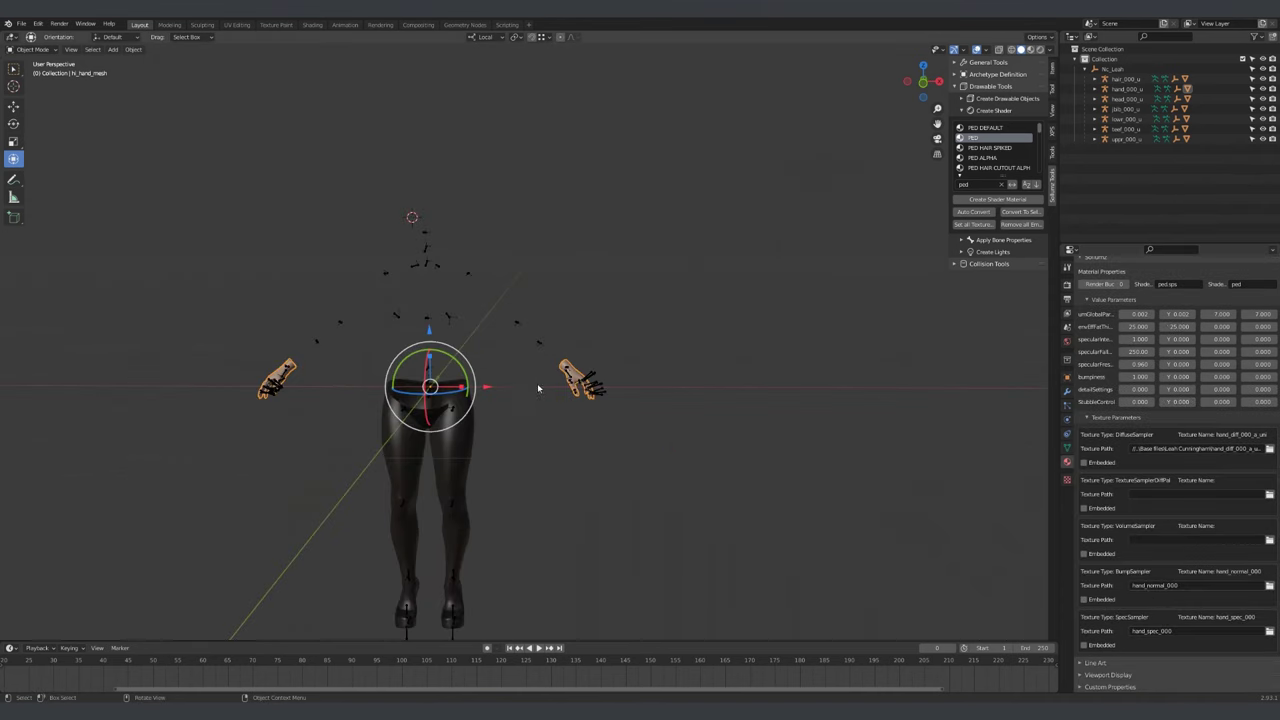
left_click(466, 401)
key("KP_Decimal")
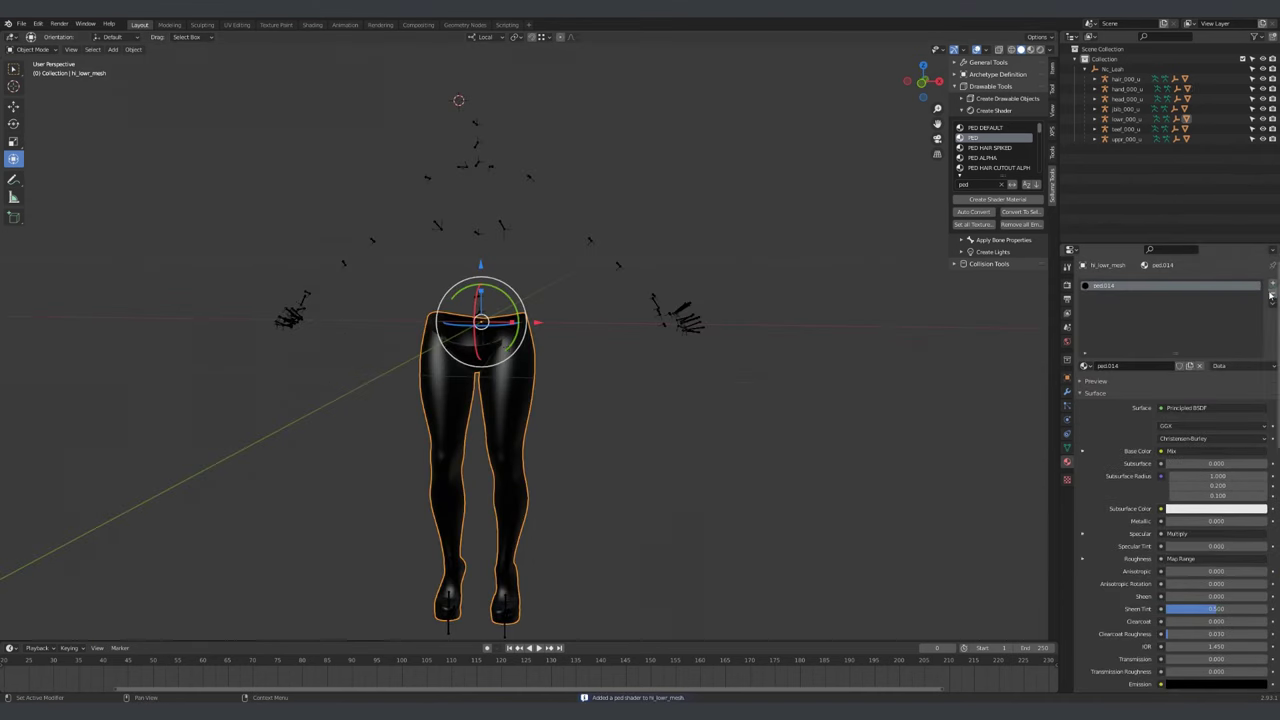
scroll(1135, 608, "down", 5)
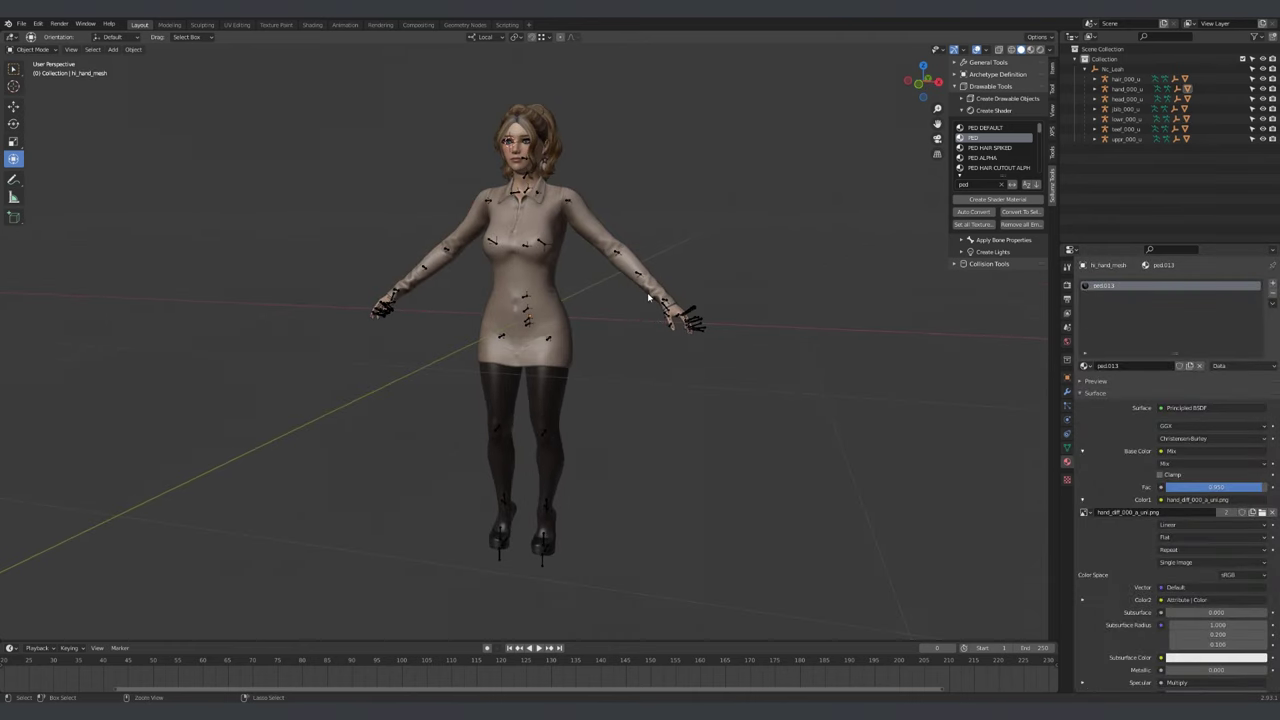
left_click(1110, 69)
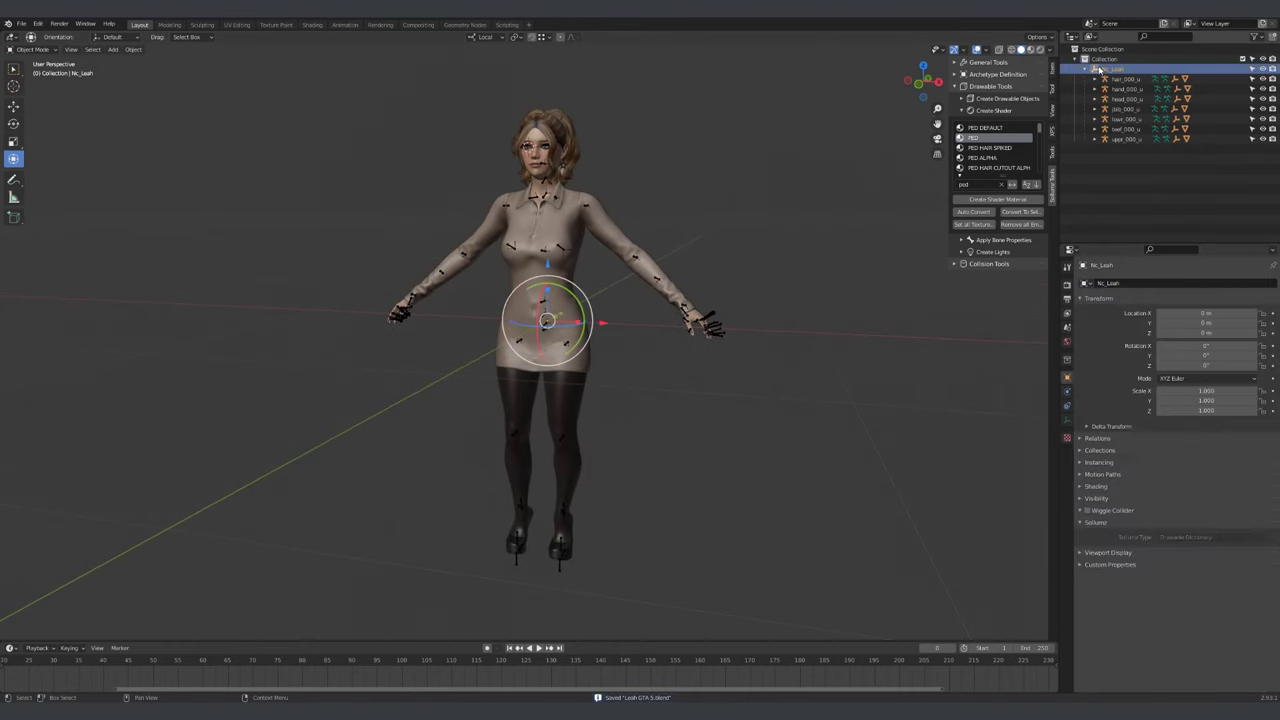
Export Nc_Leah via Sollumz as CodeWalker XML to the Desktop, with Sollum Types limited to Drawables
left_click(20, 24)
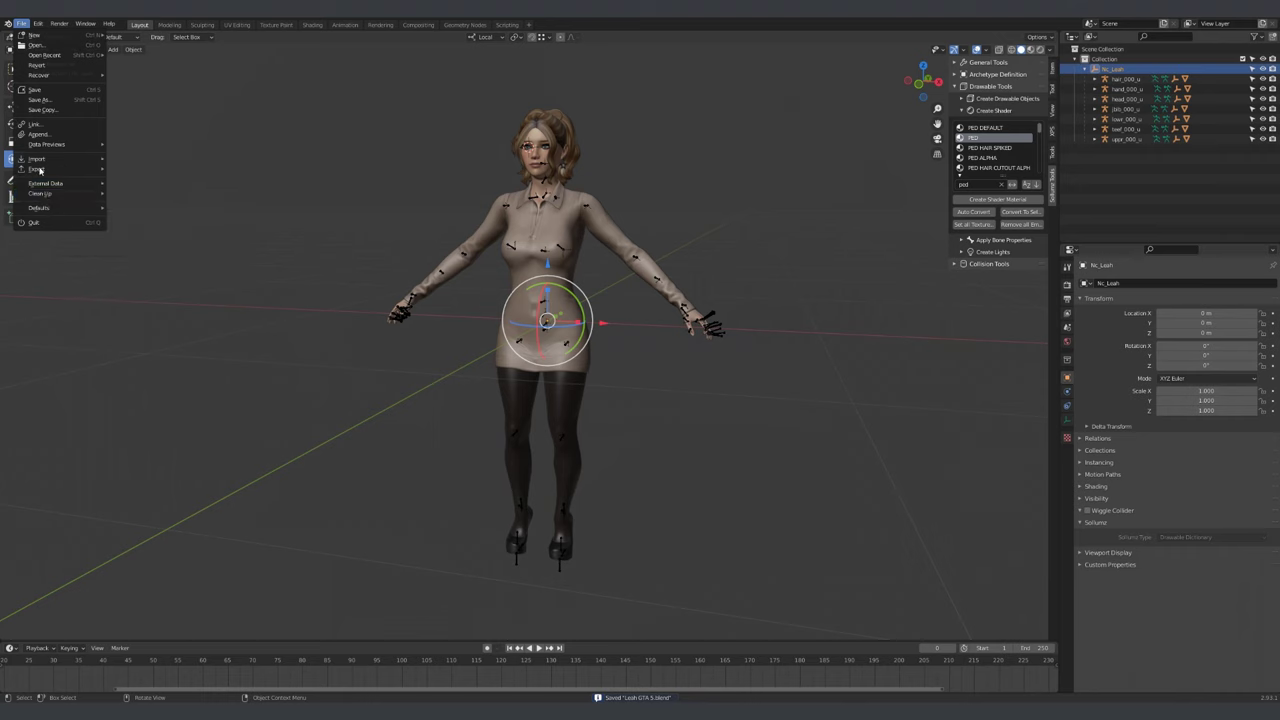
mouse_move(45, 168)
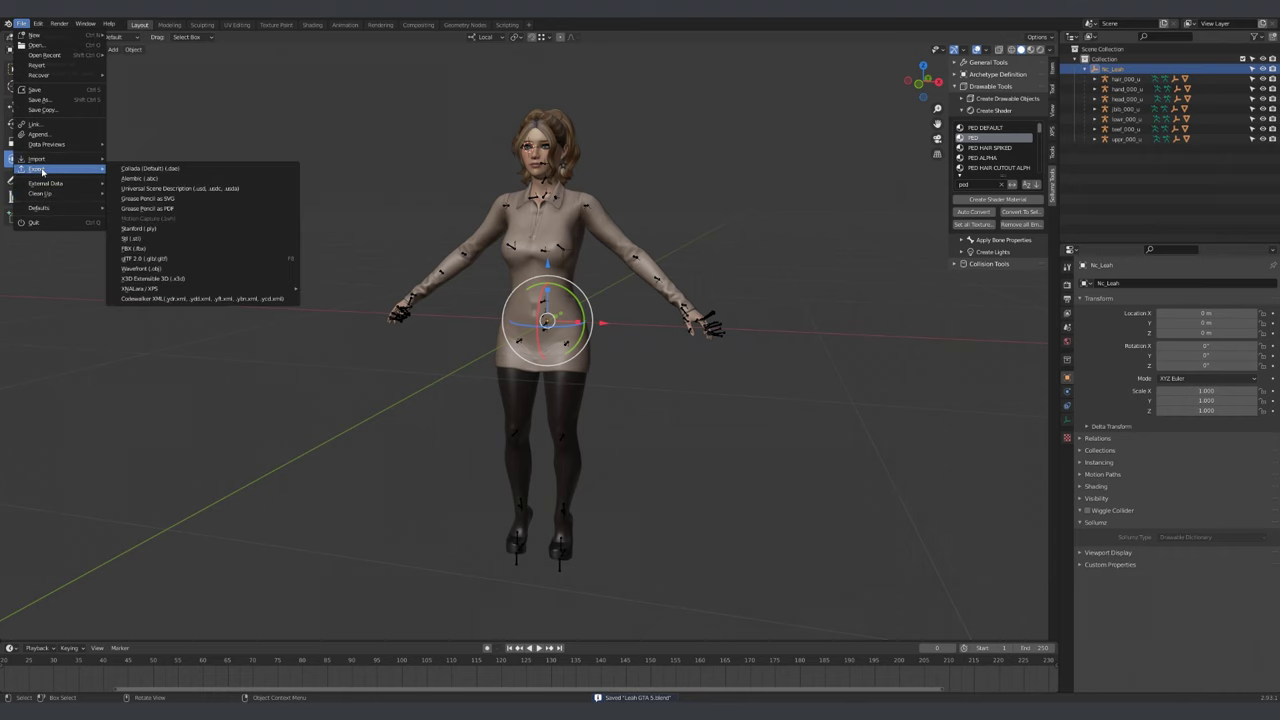
left_click(206, 299)
left_click(355, 244)
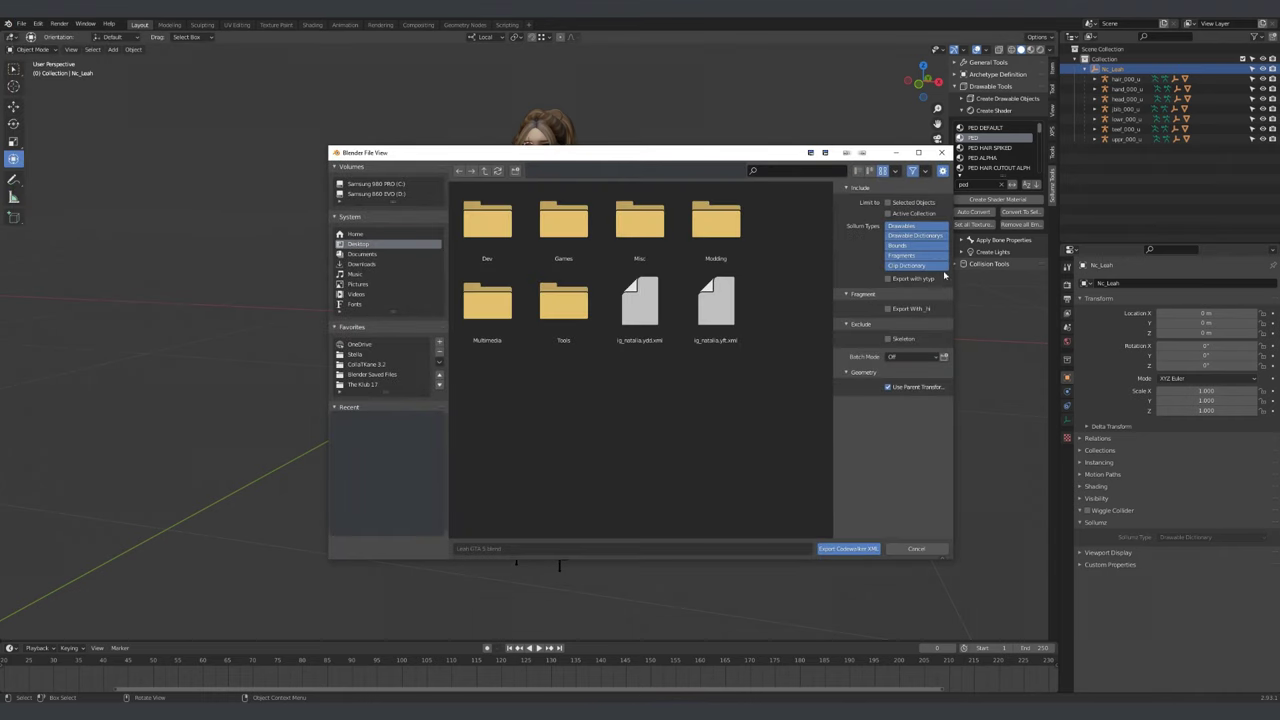
left_click(903, 227)
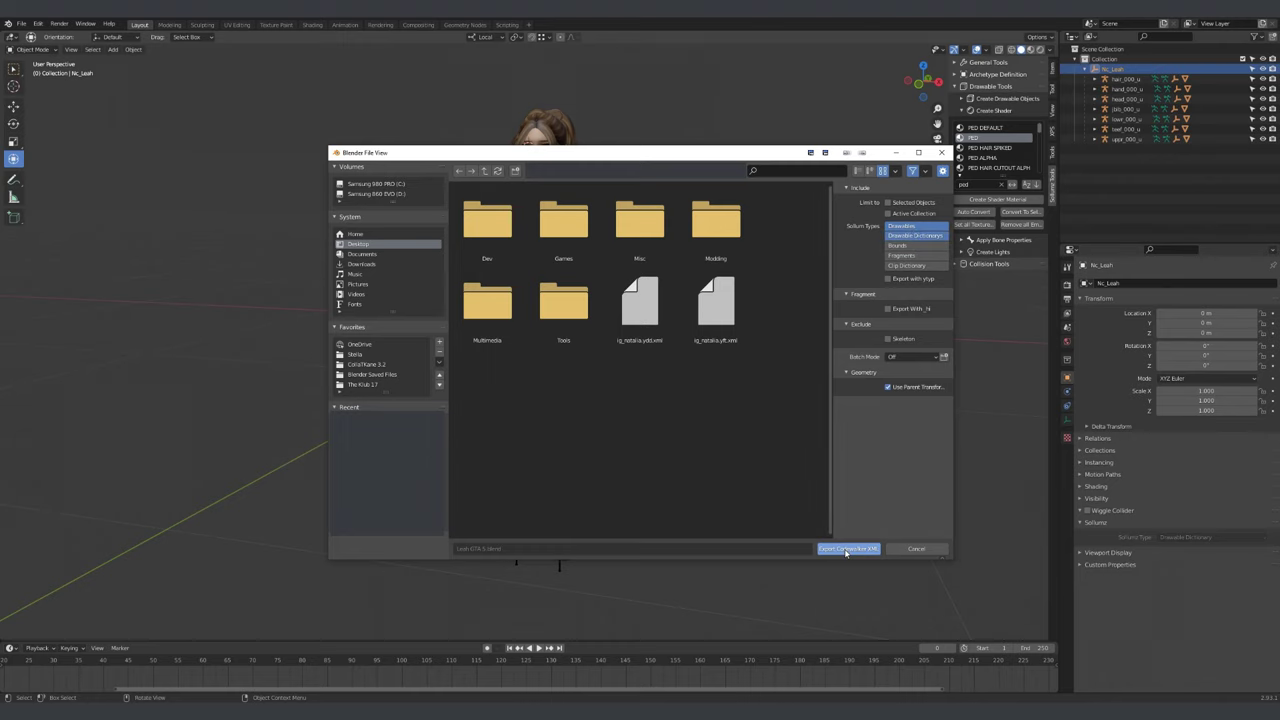
left_click(846, 548)
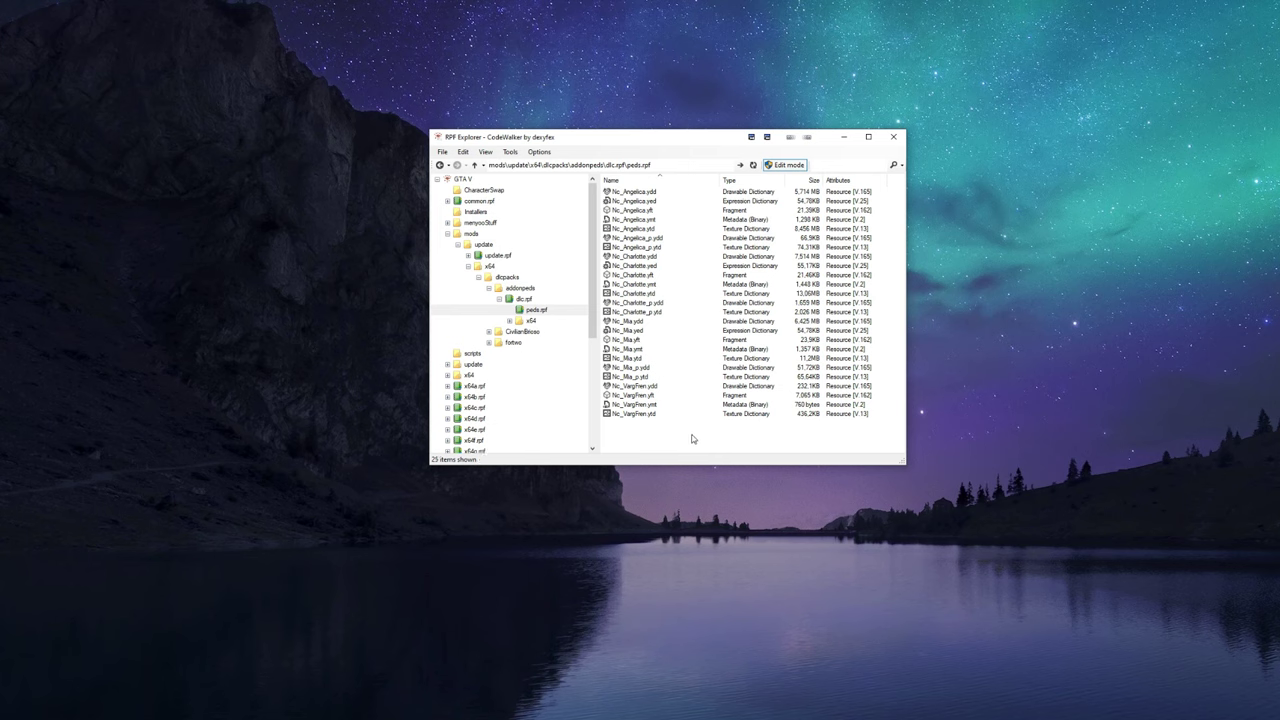
Import nc_leah.ydd.xml into peds.rpf and open nc_leah.ydd in the model viewer
right_click(691, 436)
left_click(712, 533)
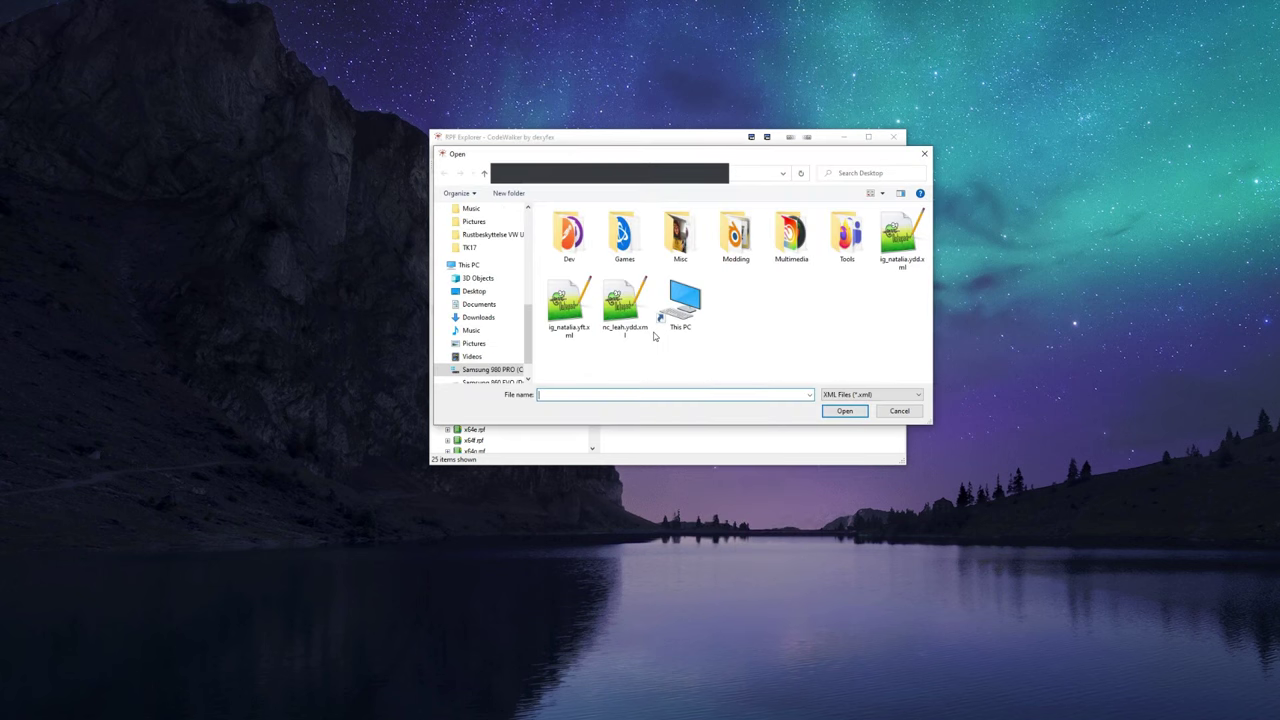
double_click(625, 305)
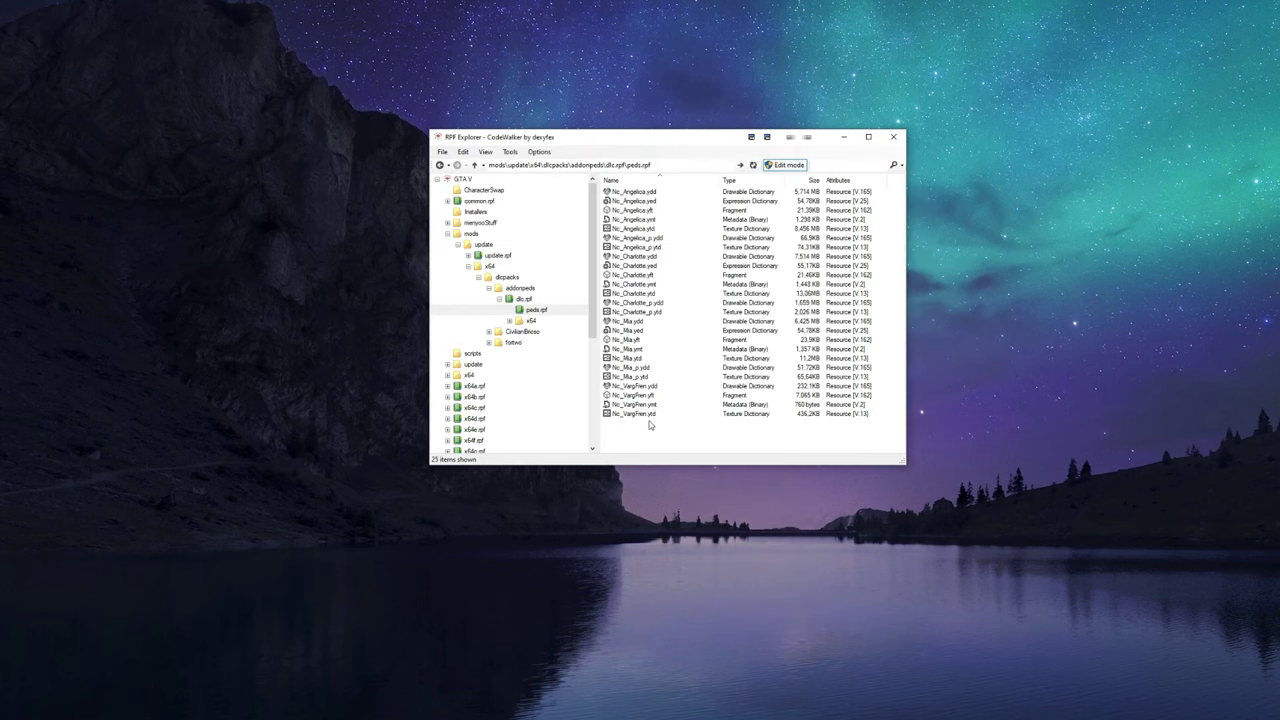
double_click(642, 321)
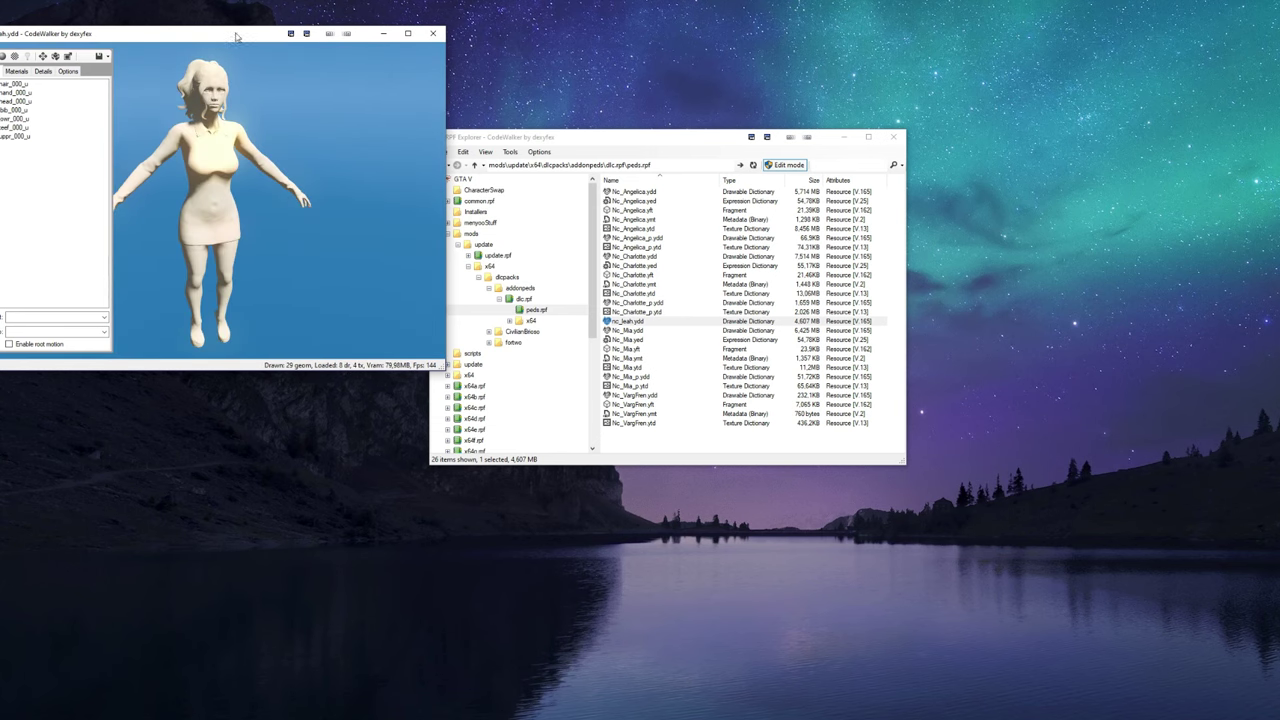
Set the viewer's clip dictionary to move_f@generic
left_click_drag(200, 33, 545, 135)
left_click(413, 172)
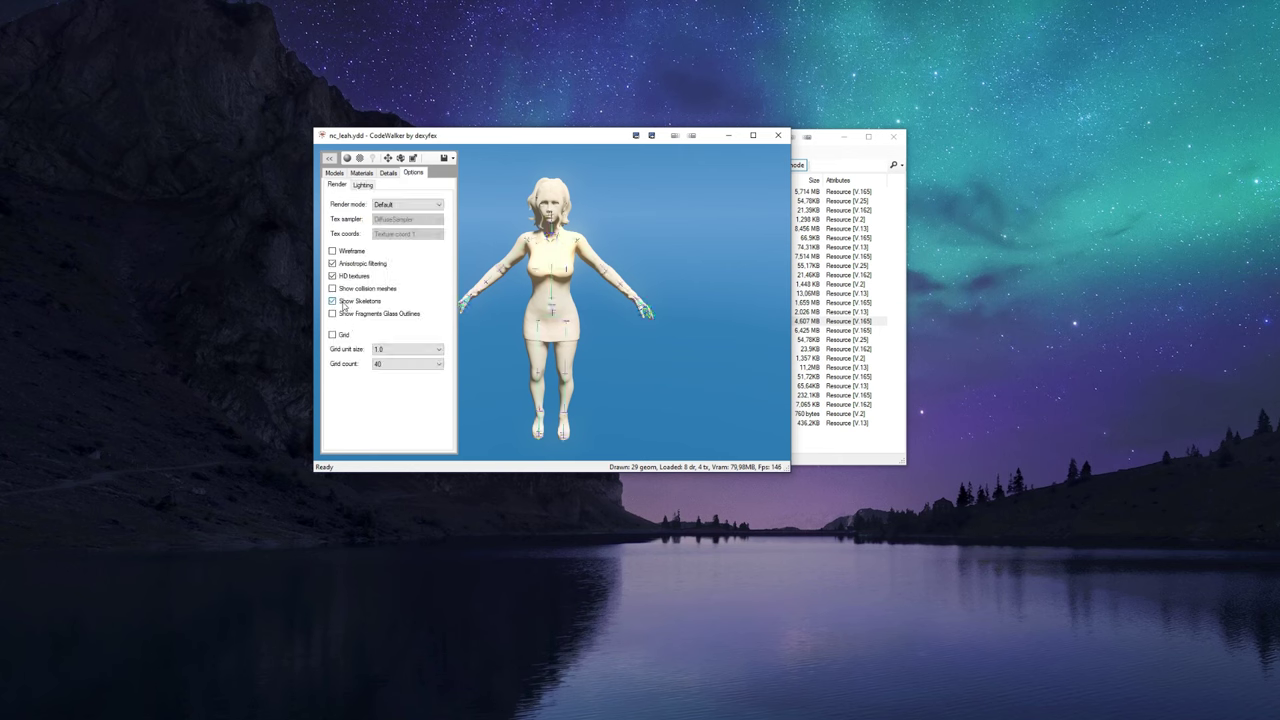
left_click(334, 172)
left_click(373, 419)
type("move_f@generic")
key("Return")
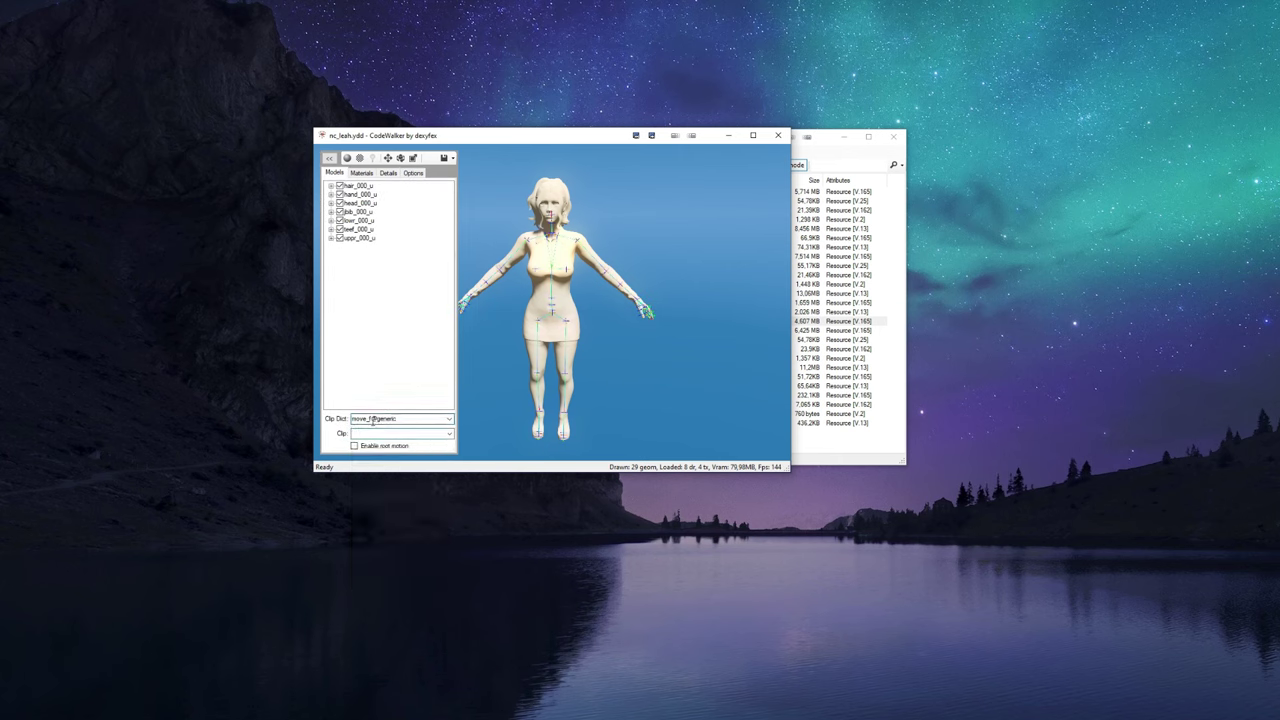
Brighten the viewer lighting and play the walk clip on the model
left_click(413, 172)
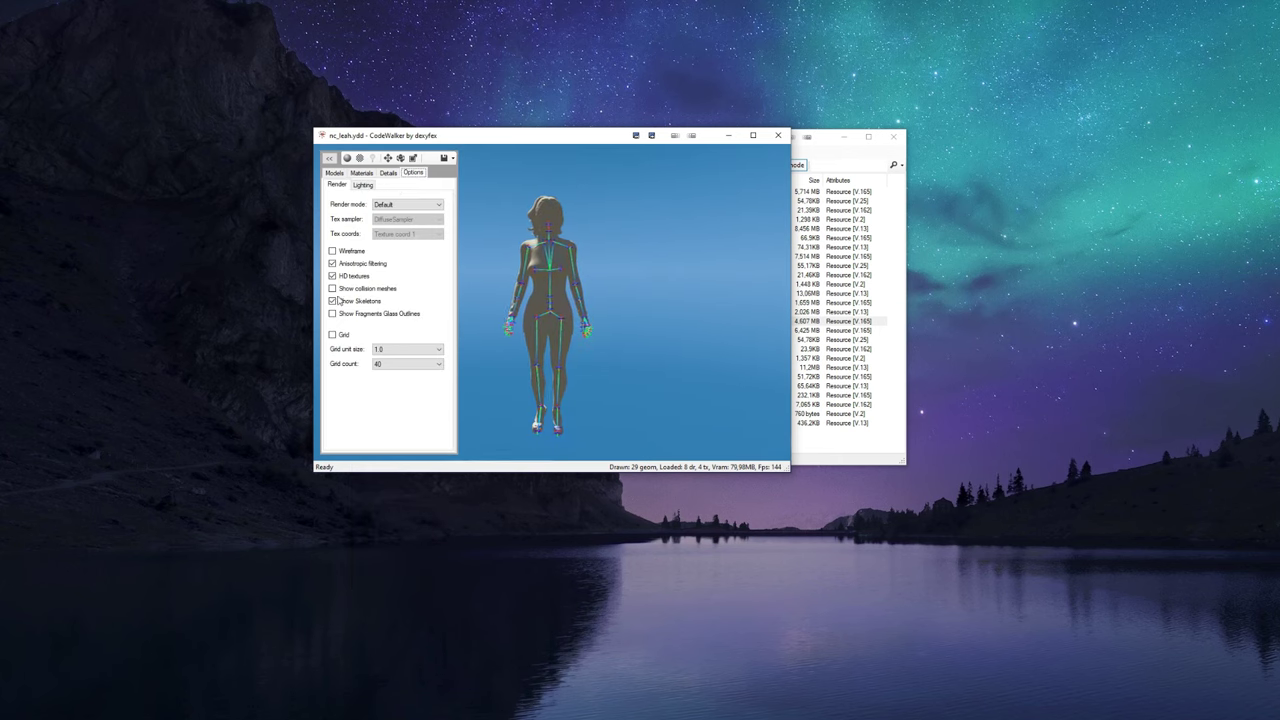
left_click(362, 185)
left_click(332, 265)
left_click(334, 172)
left_click(393, 433)
type("walk")
key("Return")
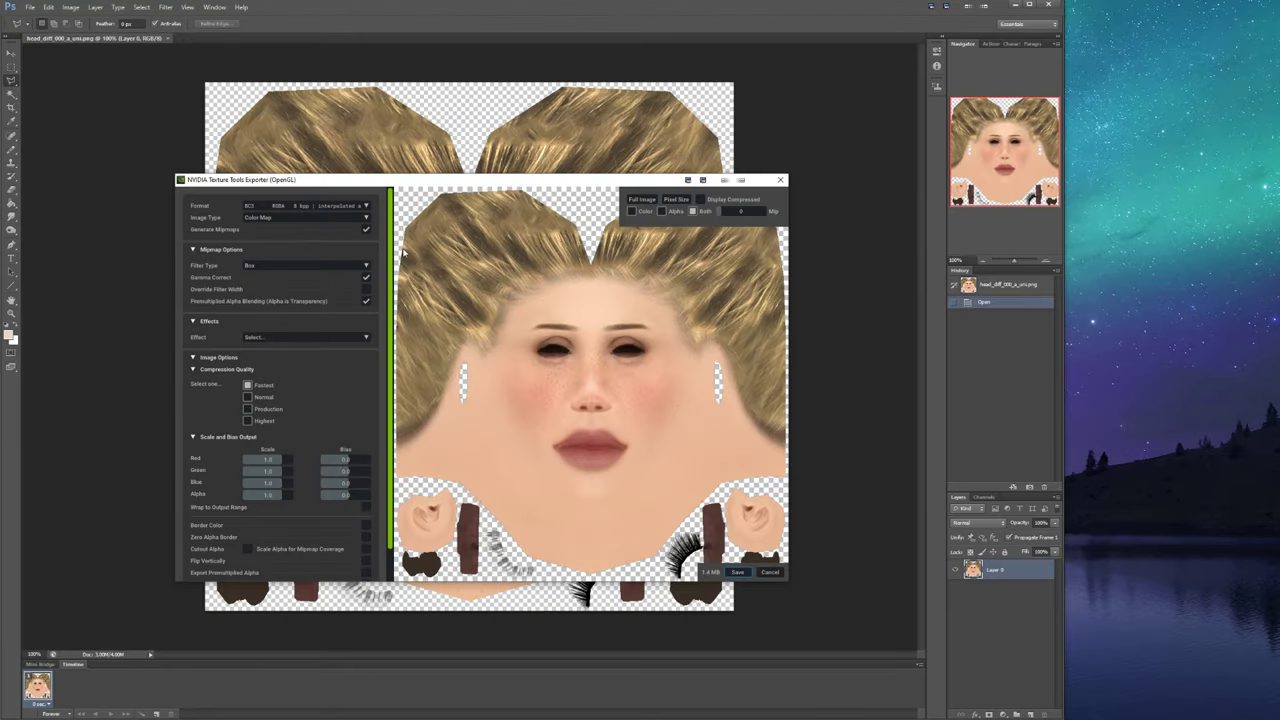
Set the Image Type to Normal Map - Tangent Space and raise the height Scale
left_click(308, 217)
left_click(309, 256)
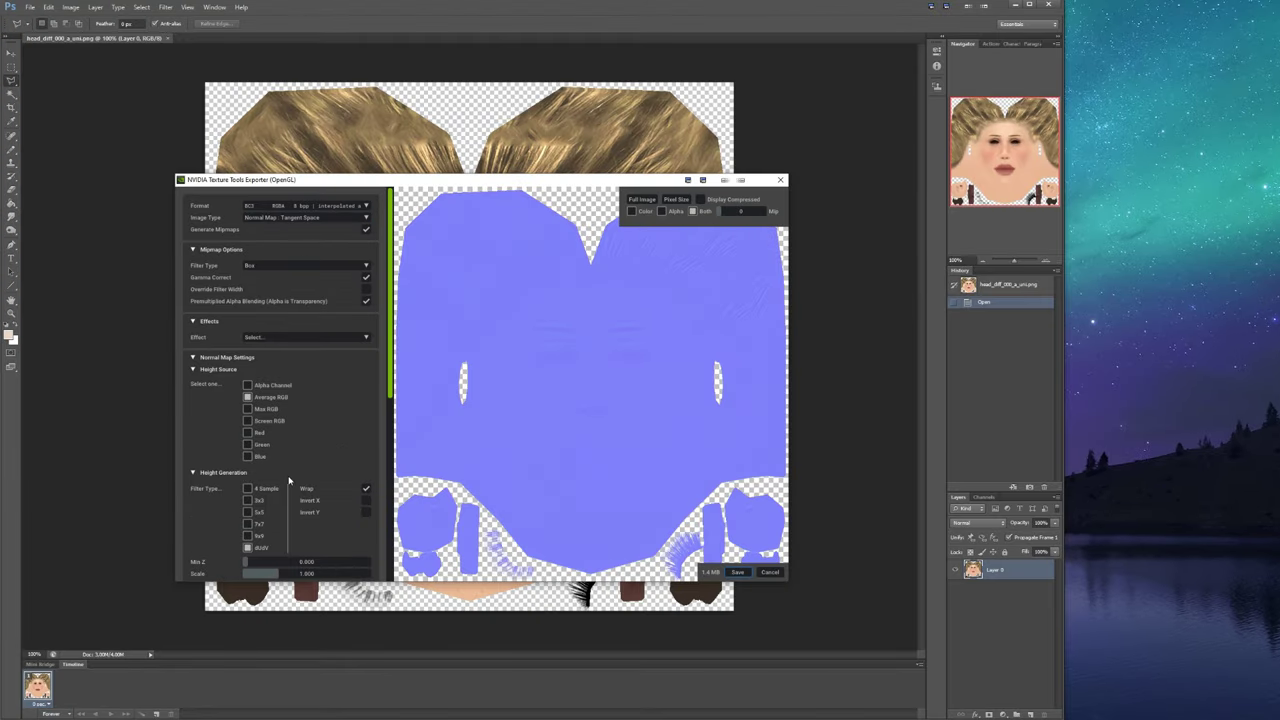
left_click(301, 576)
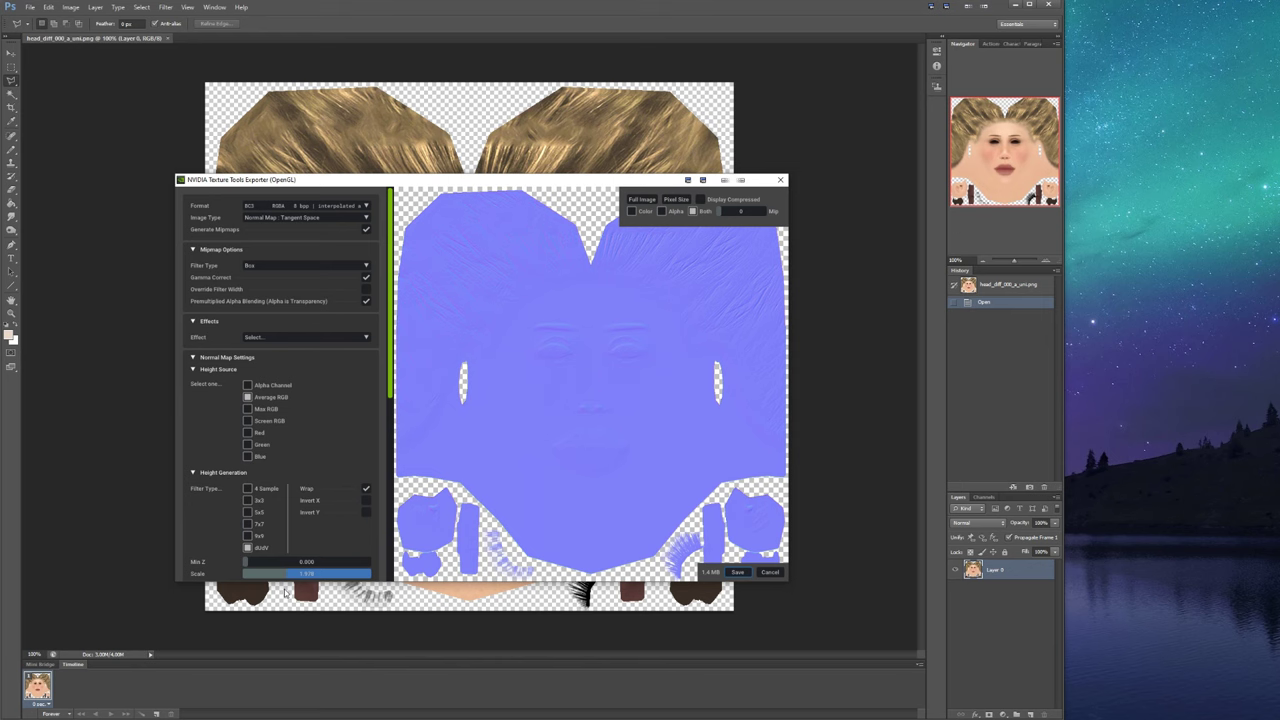
left_click(142, 7)
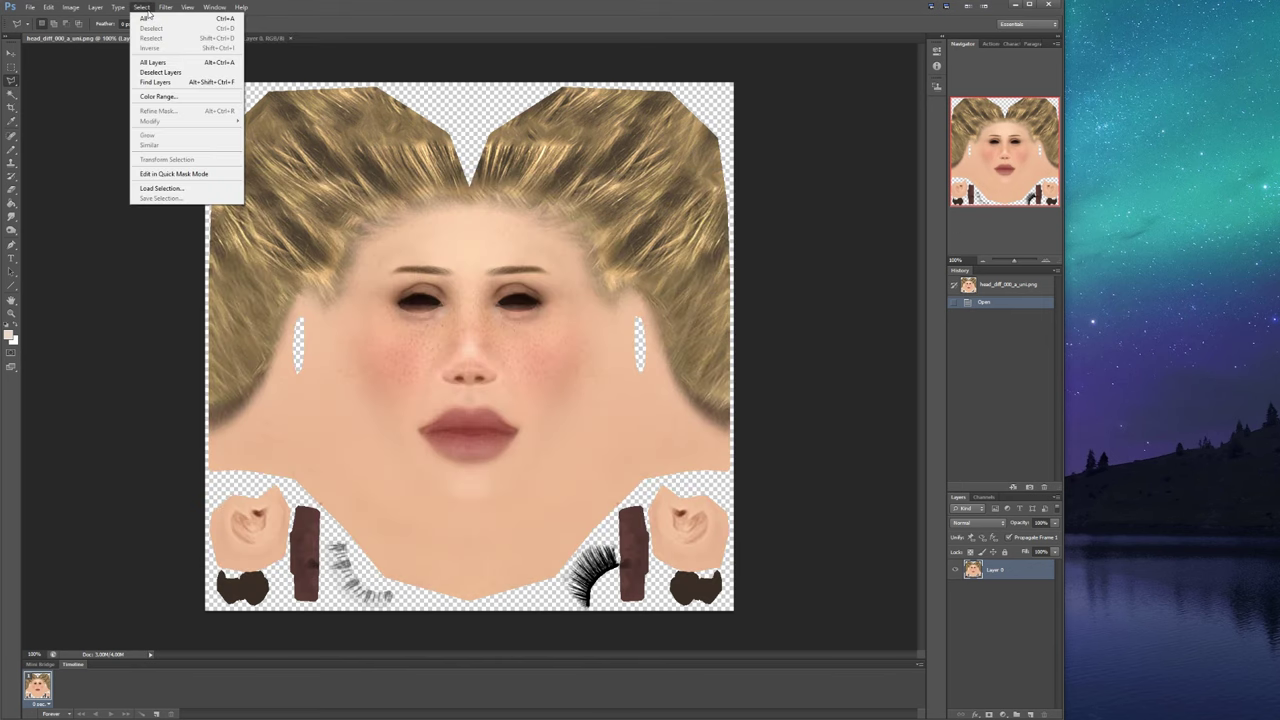
Select the head's skin with Color Range at fuzziness 108, fill it blue on a new layer, then deselect
left_click(153, 97)
left_click(278, 347)
type("108")
left_click(352, 320)
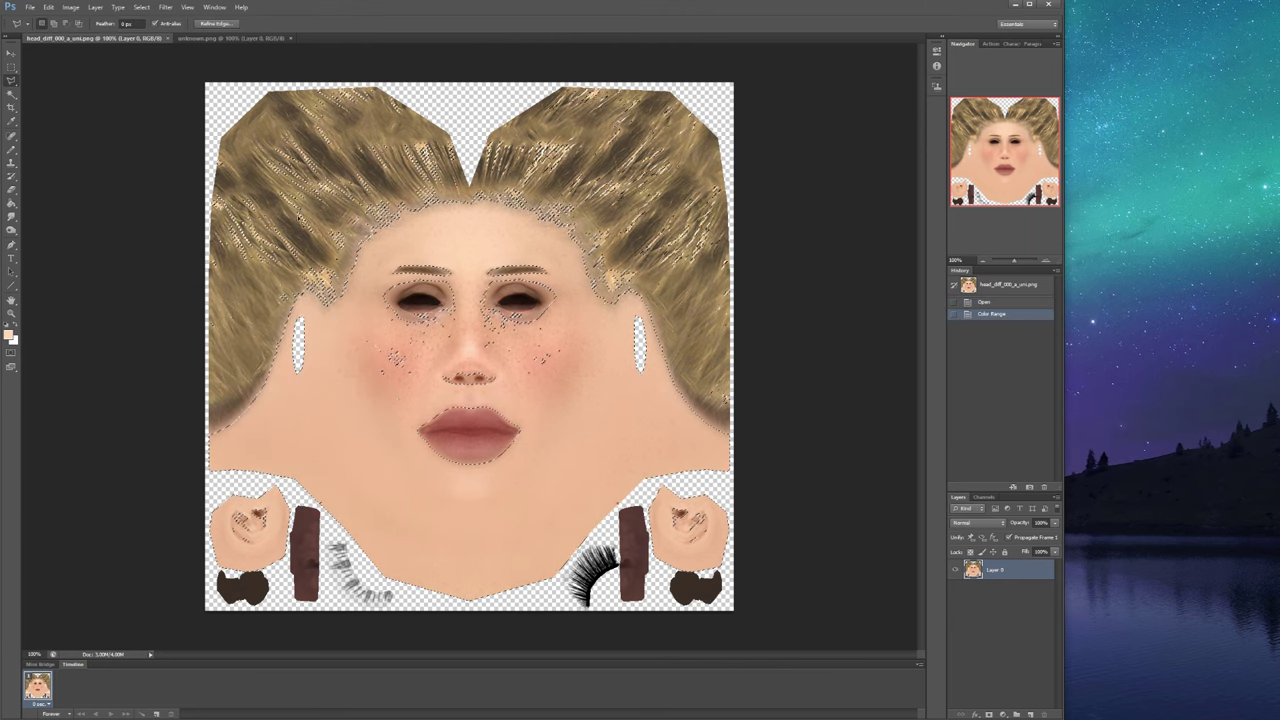
left_click(228, 38)
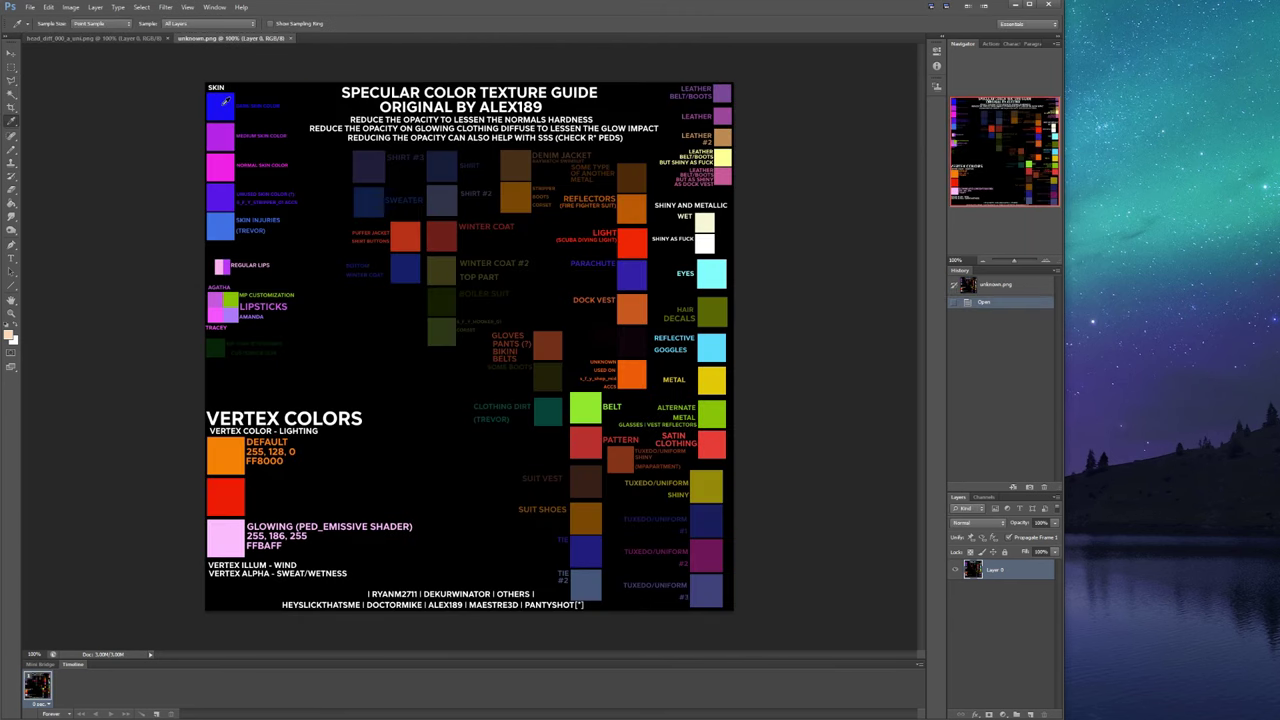
left_click(98, 39)
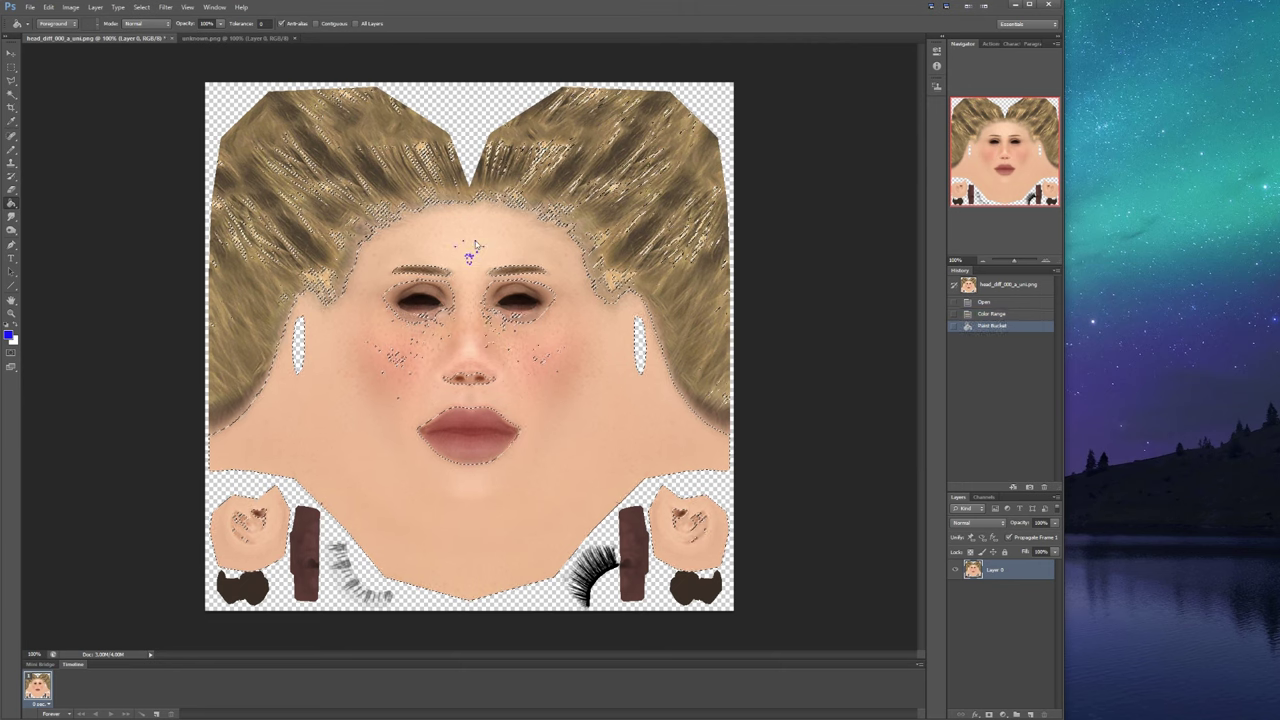
left_click(1020, 708)
left_click(441, 270)
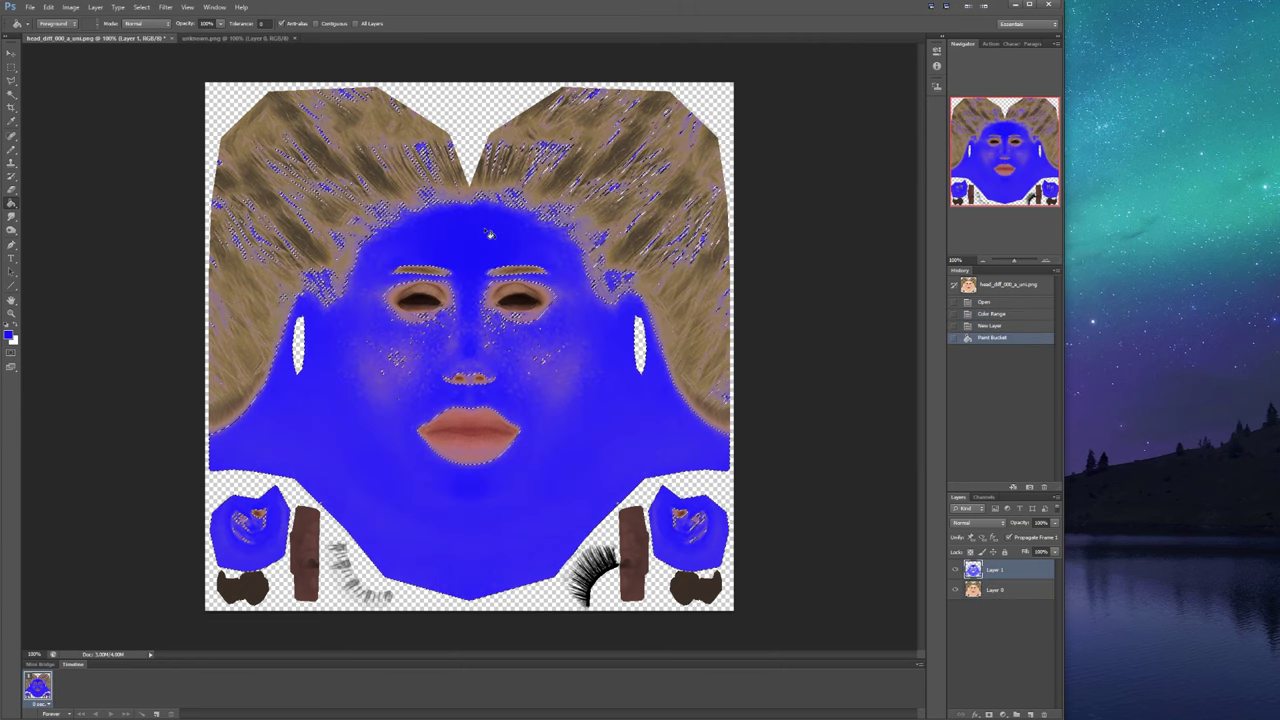
key("m")
right_click(388, 193)
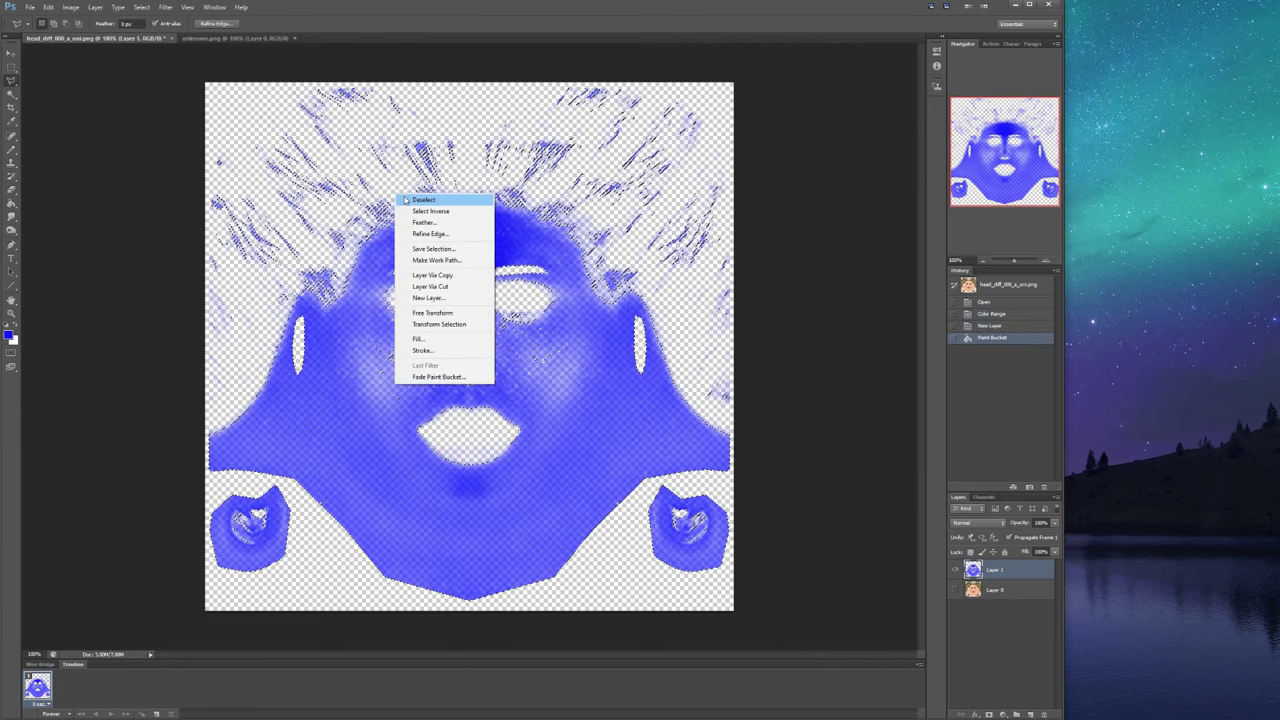
left_click(418, 200)
Save the map as head_spec_000 DDS with Color Map image type, and copy Nc_Leah.ytd to the desktop
key("ctrl+shift+s")
left_click(543, 416)
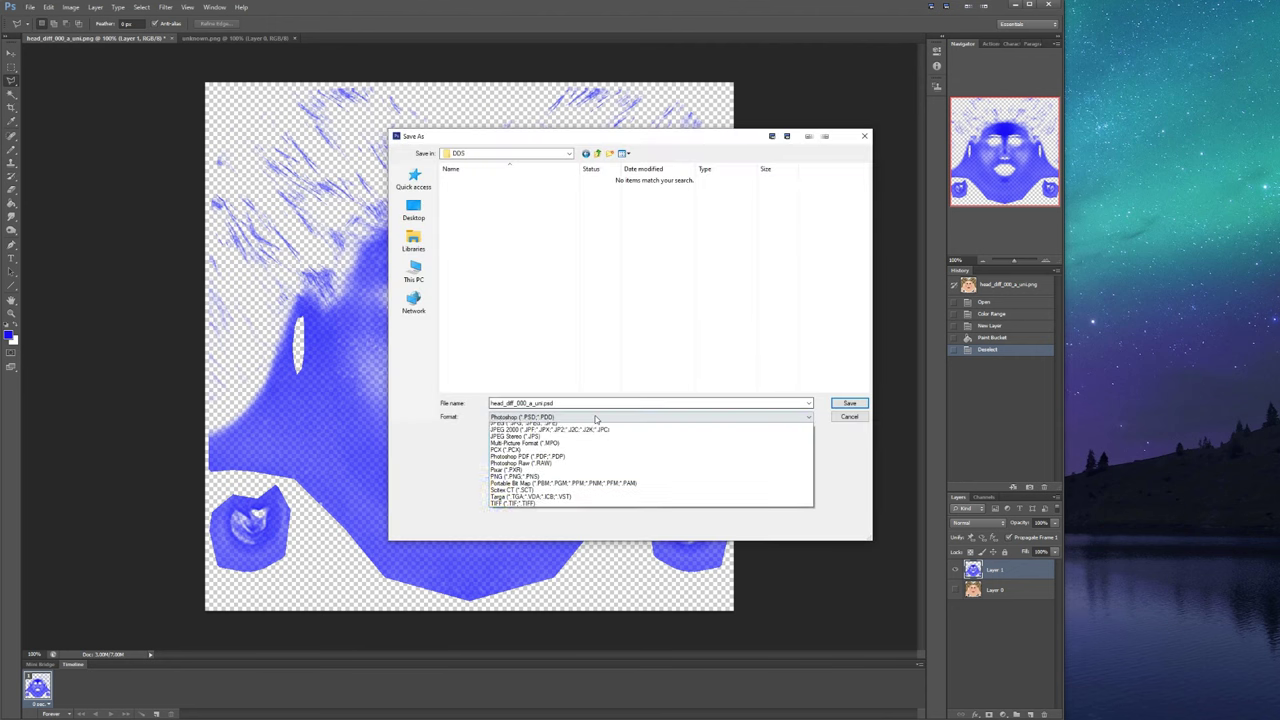
left_click(543, 458)
type("head_spe")
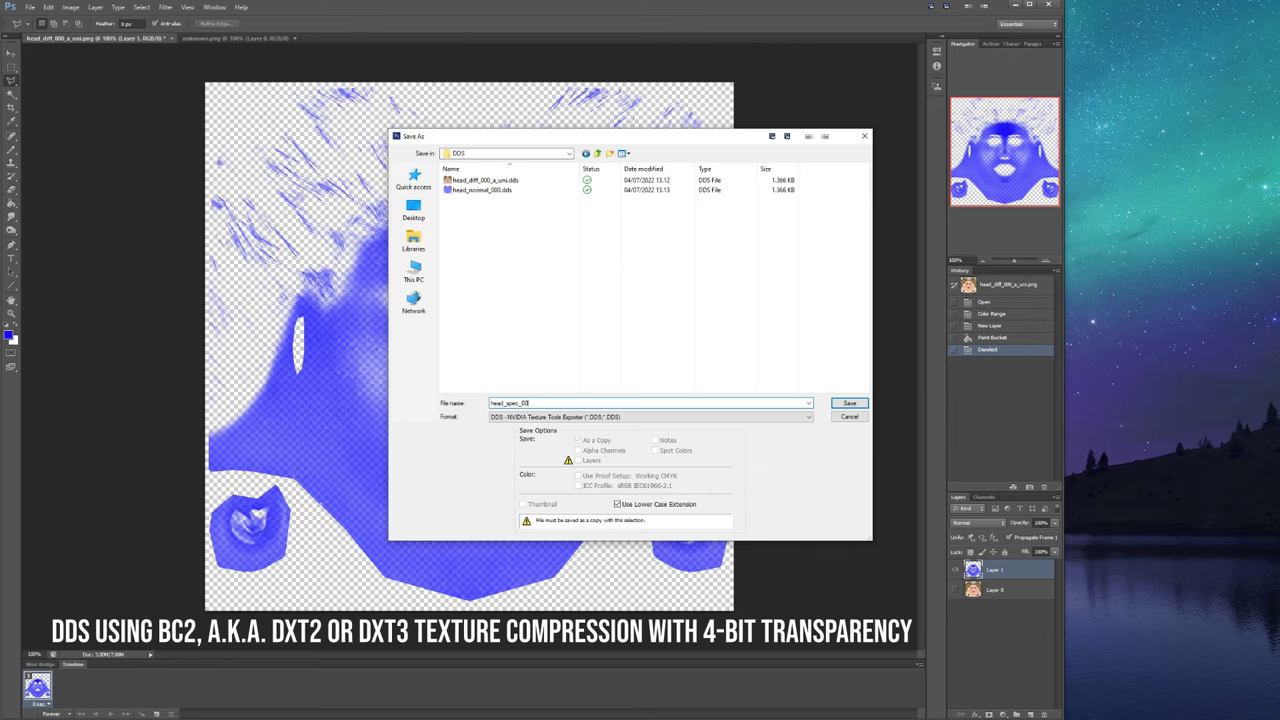
type("c_00")
key("Return")
left_click(305, 217)
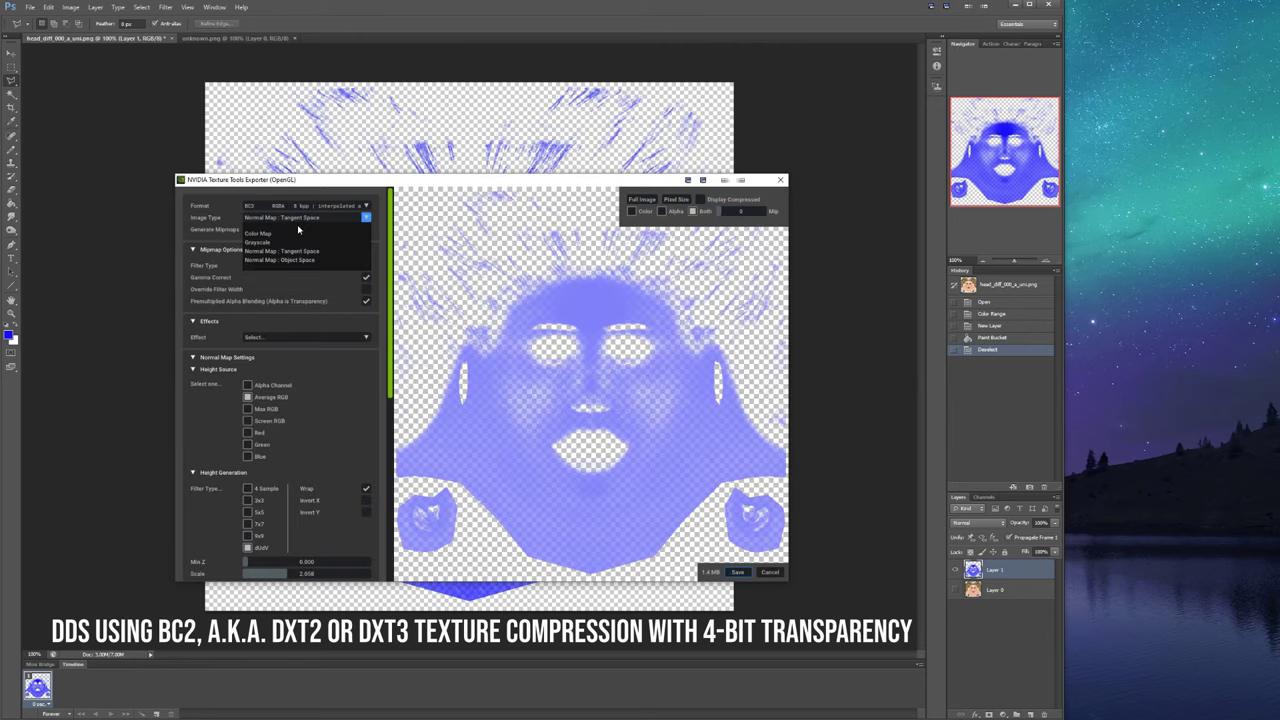
left_click(295, 232)
left_click(738, 571)
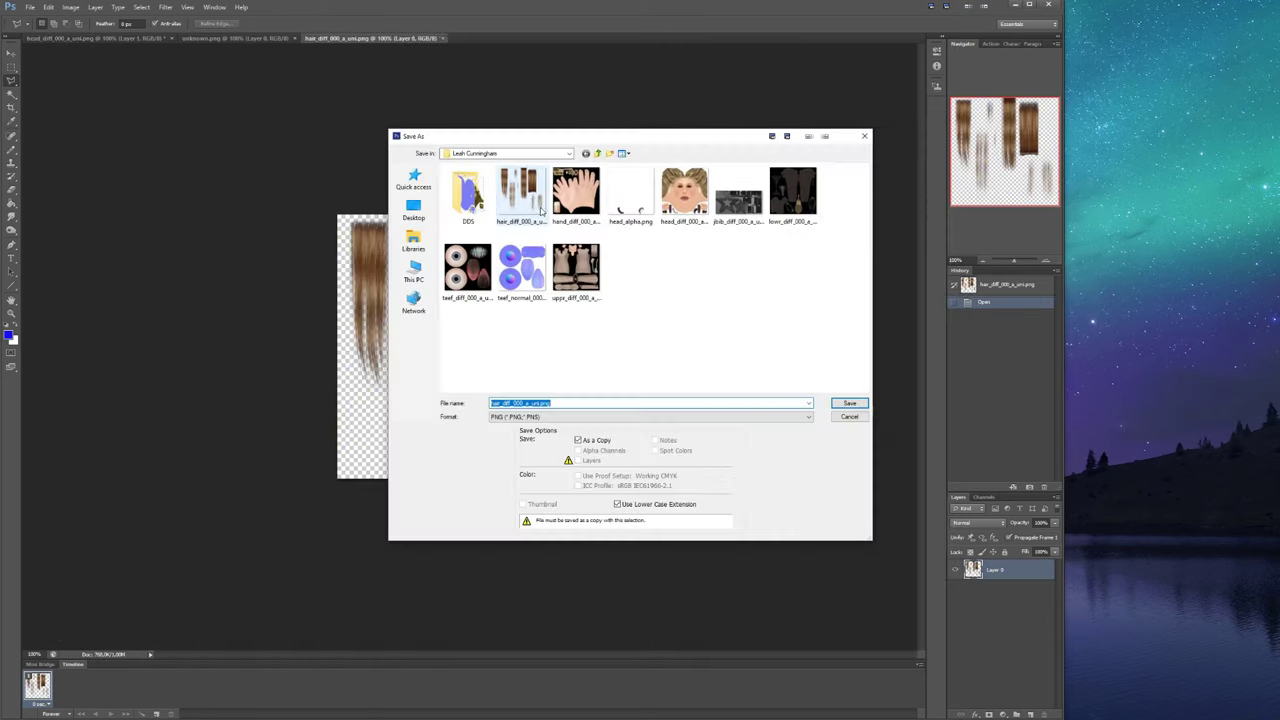
key("Return")
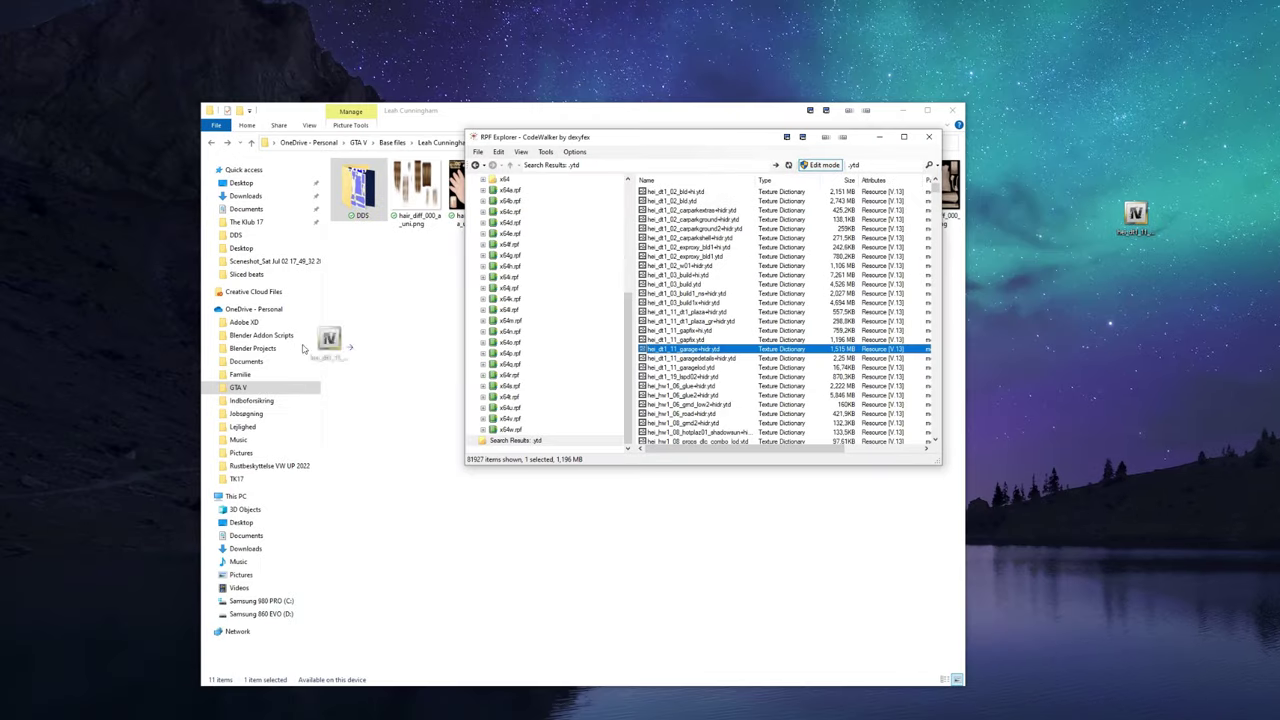
left_click_drag(303, 348, 101, 376)
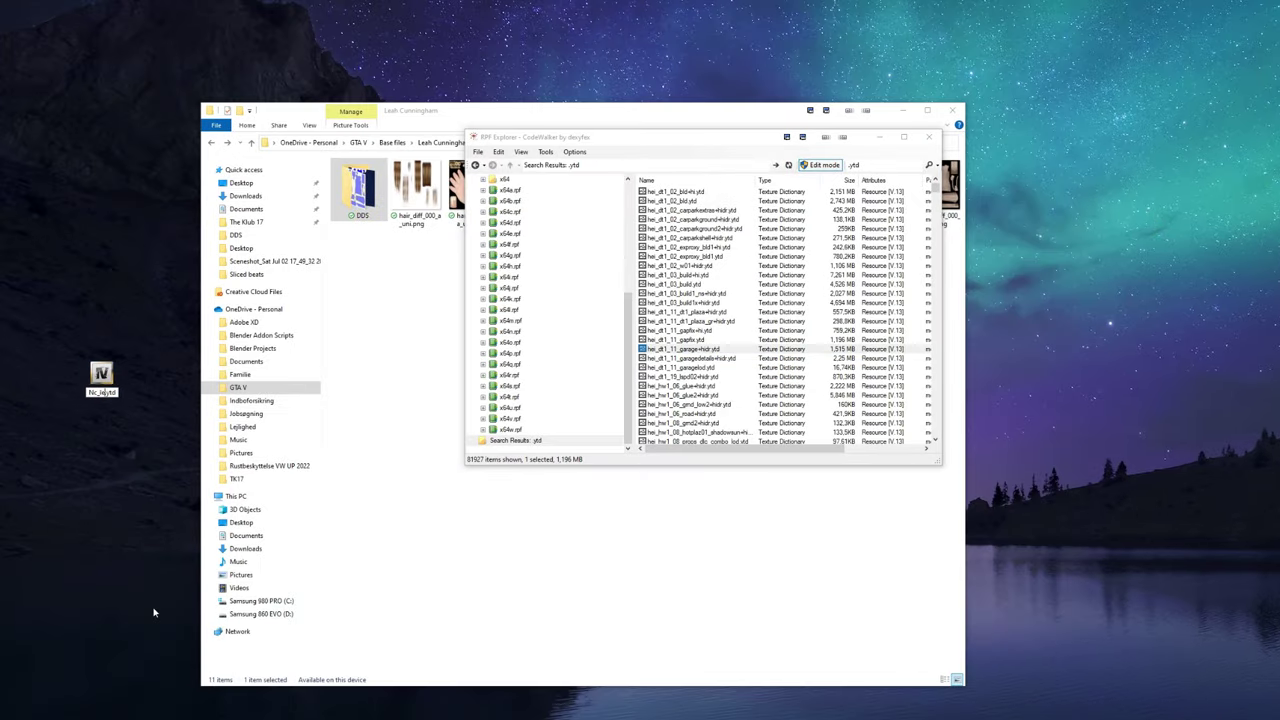
Import Nc_Leah.ytd into the peds archive, open it and remove the placeholder textures
left_click(676, 197)
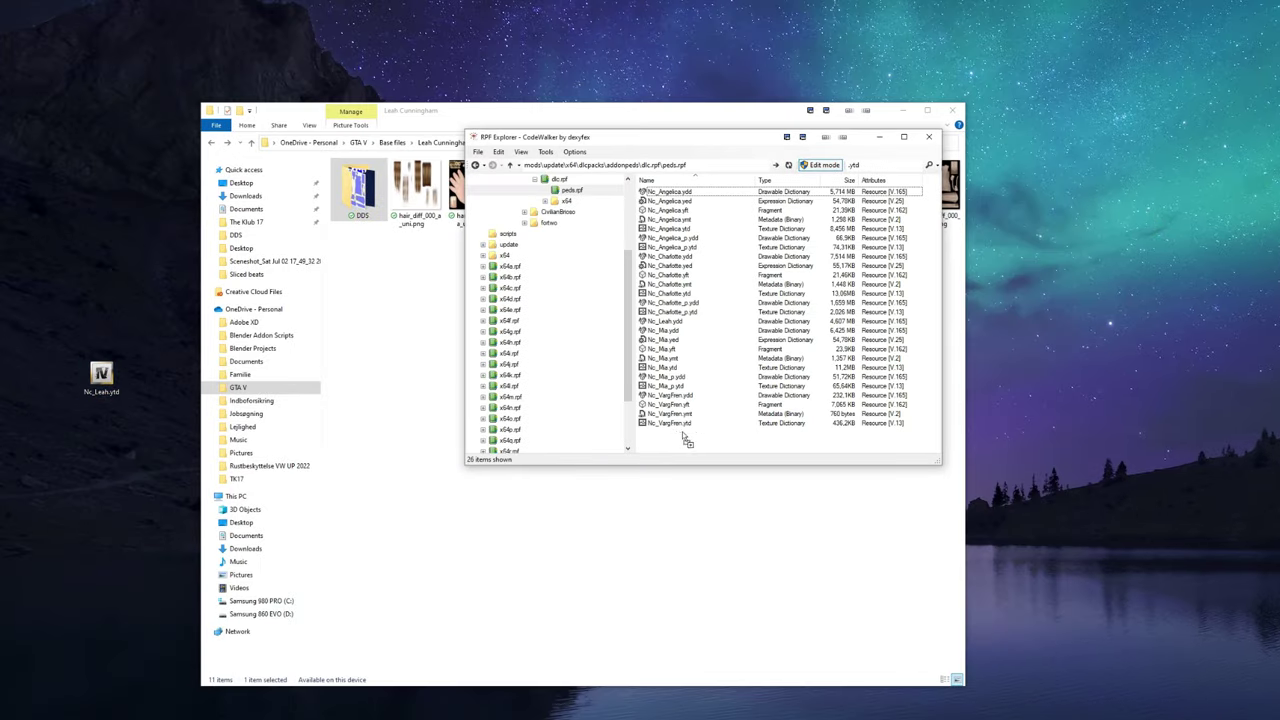
left_click_drag(683, 440, 684, 438)
double_click(700, 331)
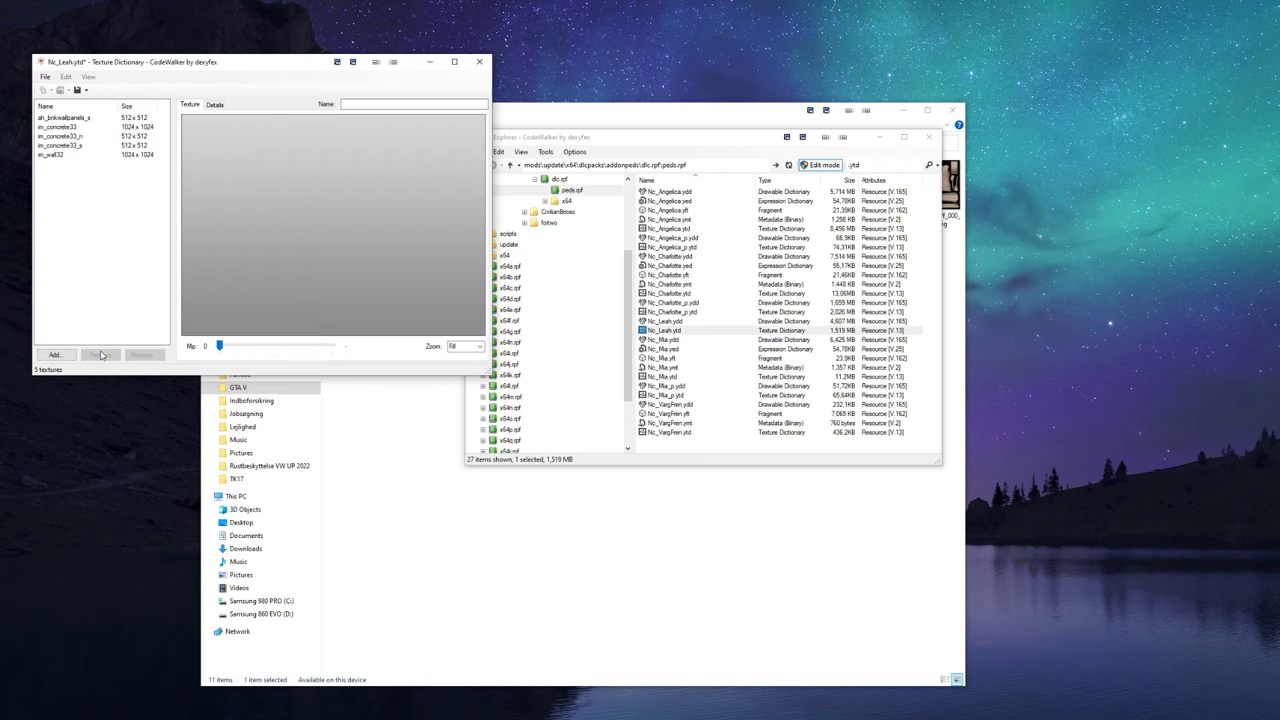
left_click(57, 117)
left_click(100, 354)
left_click(100, 354)
left_click(100, 354)
left_click(100, 354)
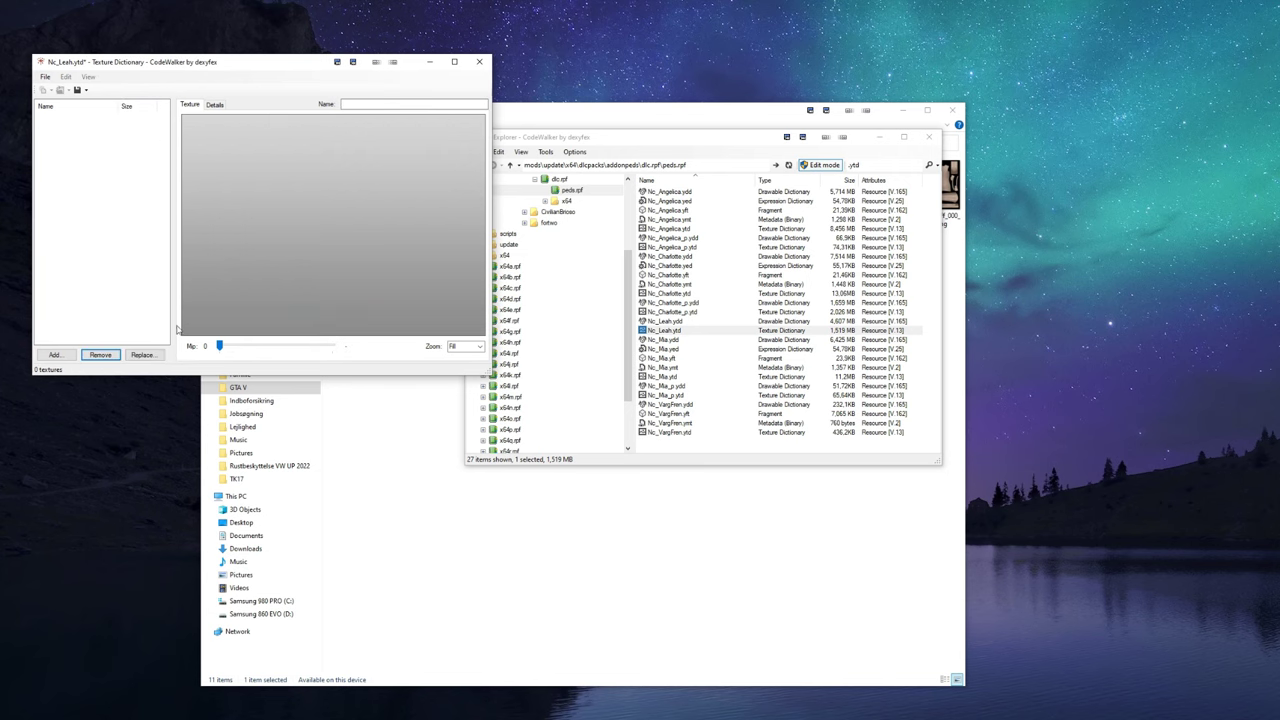
Add the hair textures (hair_diff_000_a_uni, hair_normal_000) and hand textures to the dictionary
left_click(54, 354)
left_click(447, 335)
left_click(416, 200)
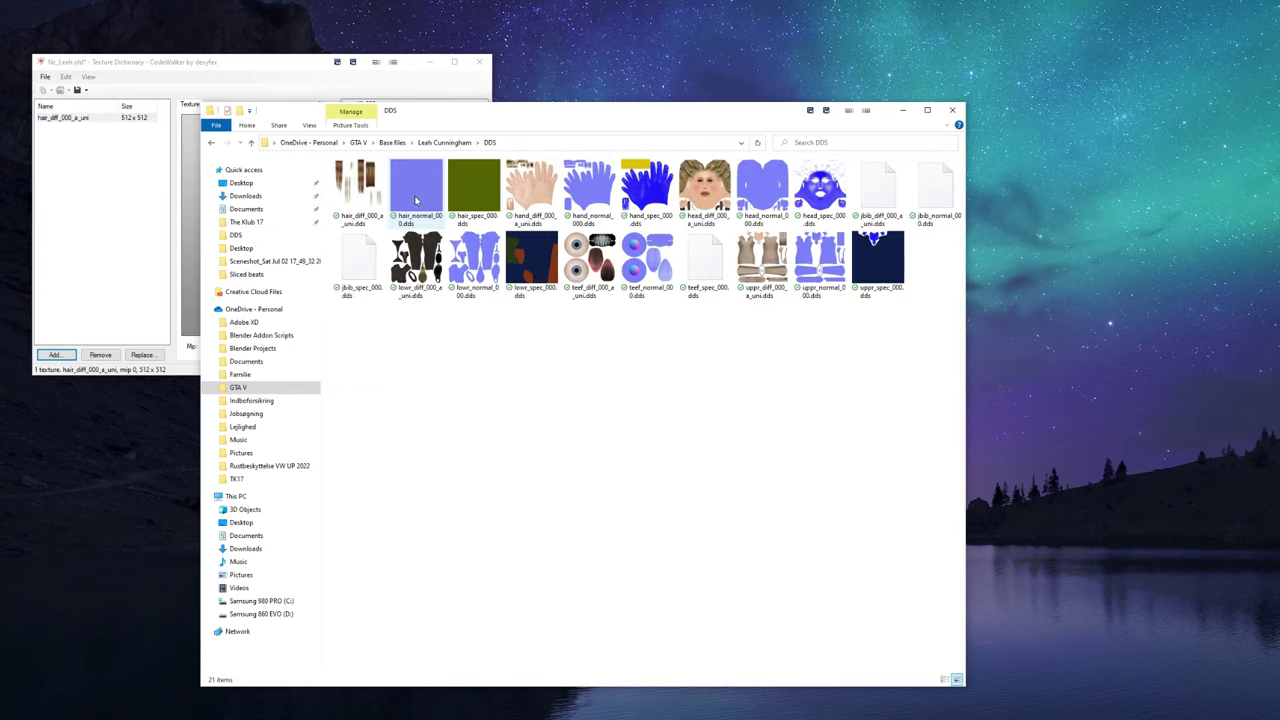
left_click(54, 354)
left_click(447, 335)
left_click(54, 354)
left_click(447, 335)
left_click(54, 354)
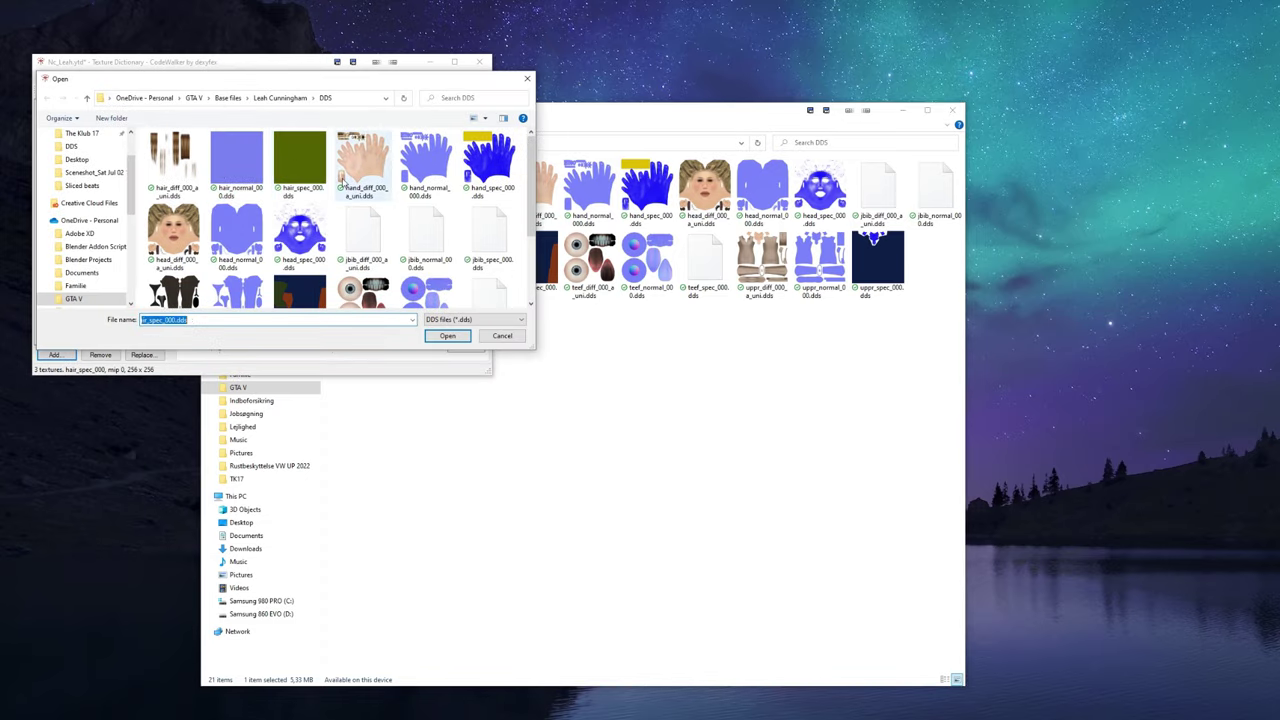
left_click(447, 335)
Add the remaining hand textures, the head textures including head_spec, and the jbib diffuse, normal and spec textures
left_click(54, 354)
left_click(447, 335)
left_click(54, 354)
left_click(447, 335)
left_click(54, 354)
left_click(447, 335)
left_click(54, 354)
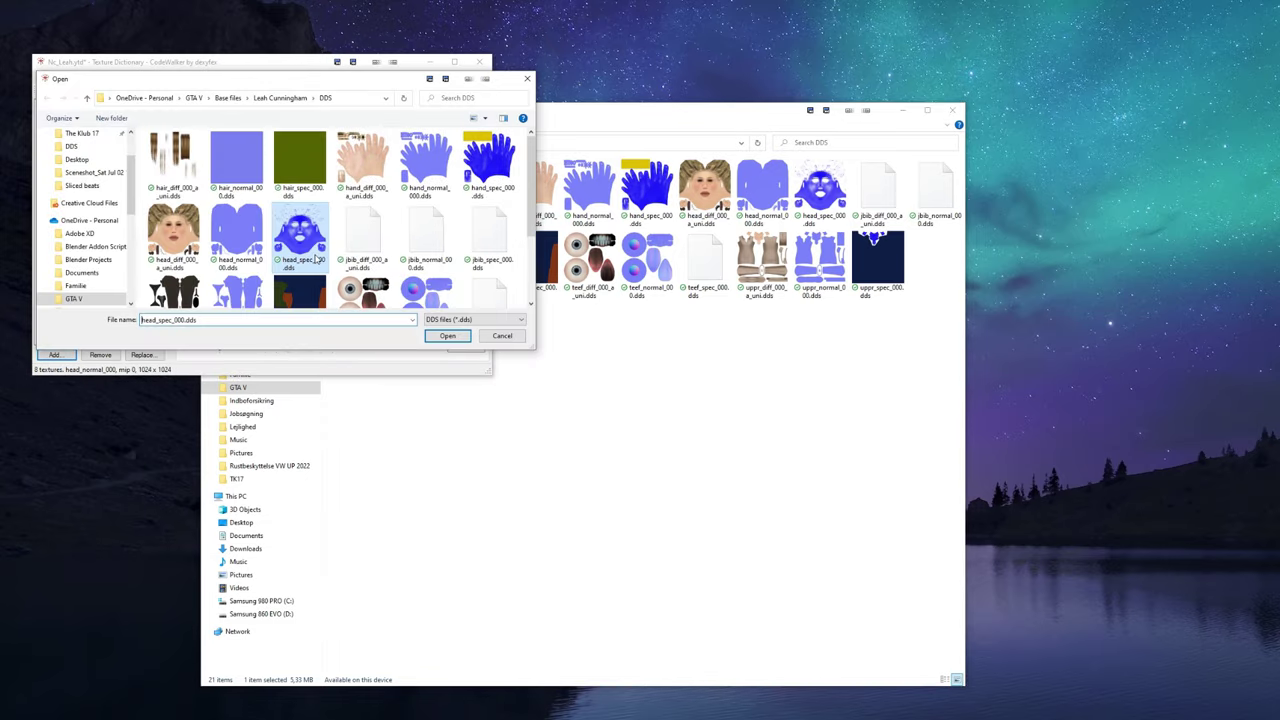
left_click(447, 335)
left_click(54, 354)
left_click(447, 335)
left_click(54, 354)
left_click(447, 335)
left_click(54, 354)
left_click(447, 335)
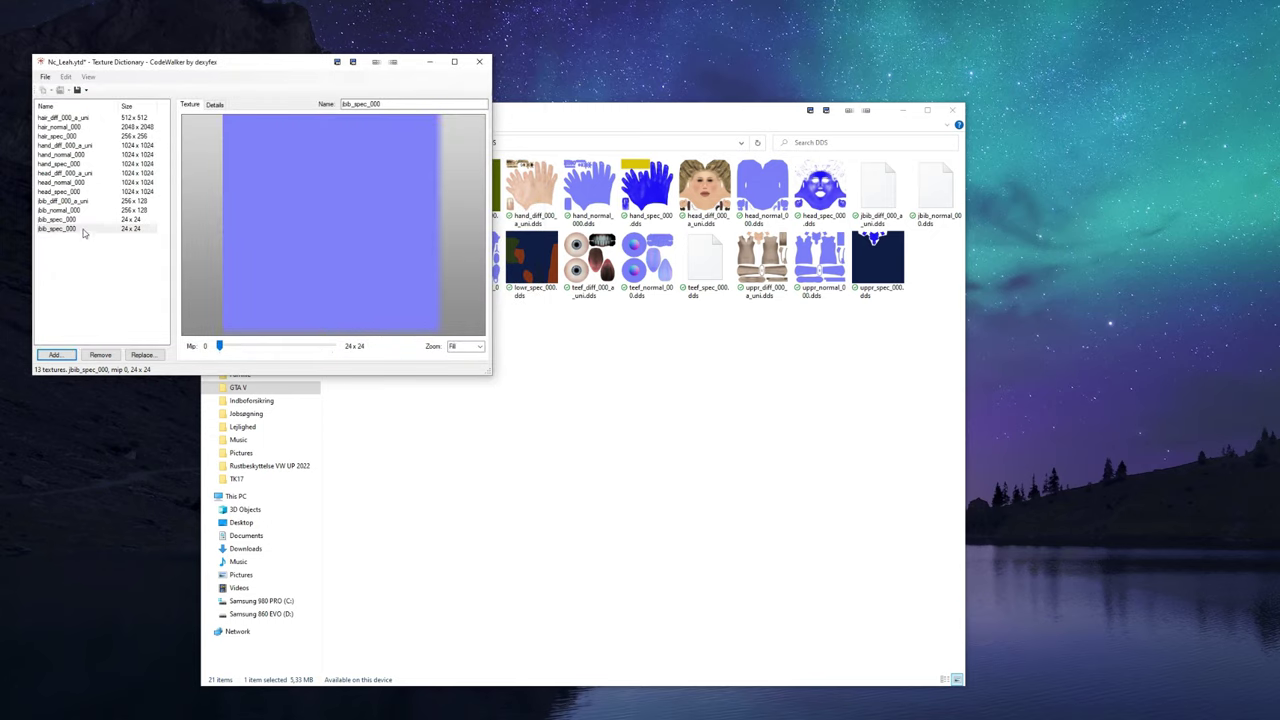
left_click(54, 354)
Add the lowr diffuse, normal and spec textures and the teef textures
left_click(447, 335)
left_click(54, 354)
left_click(447, 335)
left_click(54, 354)
left_click(447, 335)
left_click(54, 354)
left_click(447, 335)
left_click(54, 354)
left_click(447, 335)
left_click(54, 354)
left_click(447, 335)
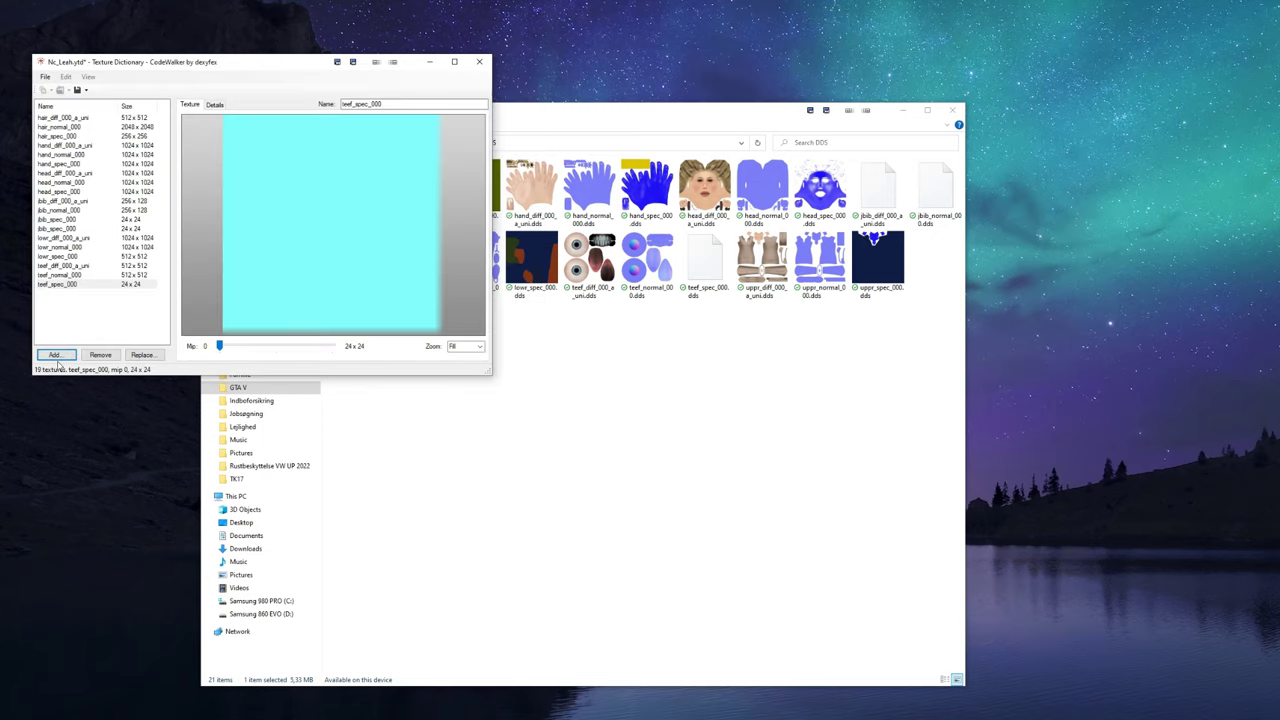
left_click(54, 354)
left_click(447, 335)
left_click(54, 354)
left_click(447, 335)
left_click(54, 354)
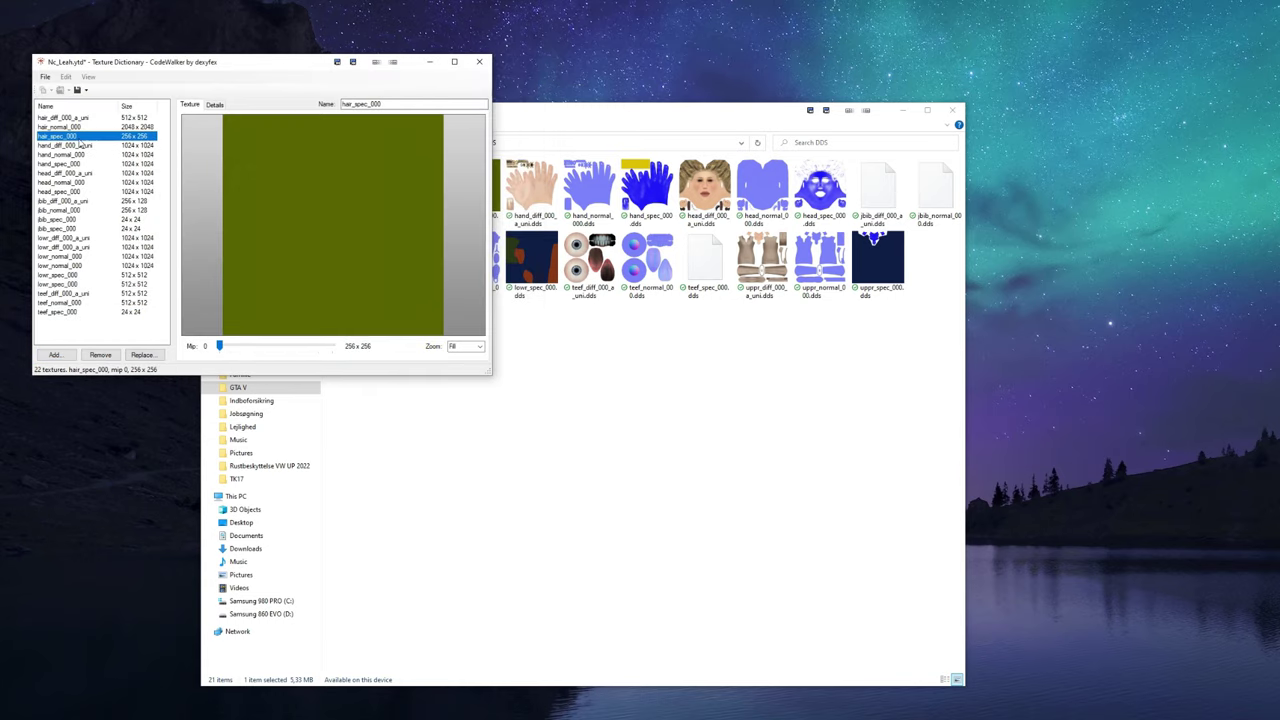
Add the uppr diffuse, normal and spec textures and close the finished dictionary
left_click(54, 354)
left_click(447, 335)
left_click(54, 354)
left_click(447, 335)
left_click(54, 354)
left_click(447, 335)
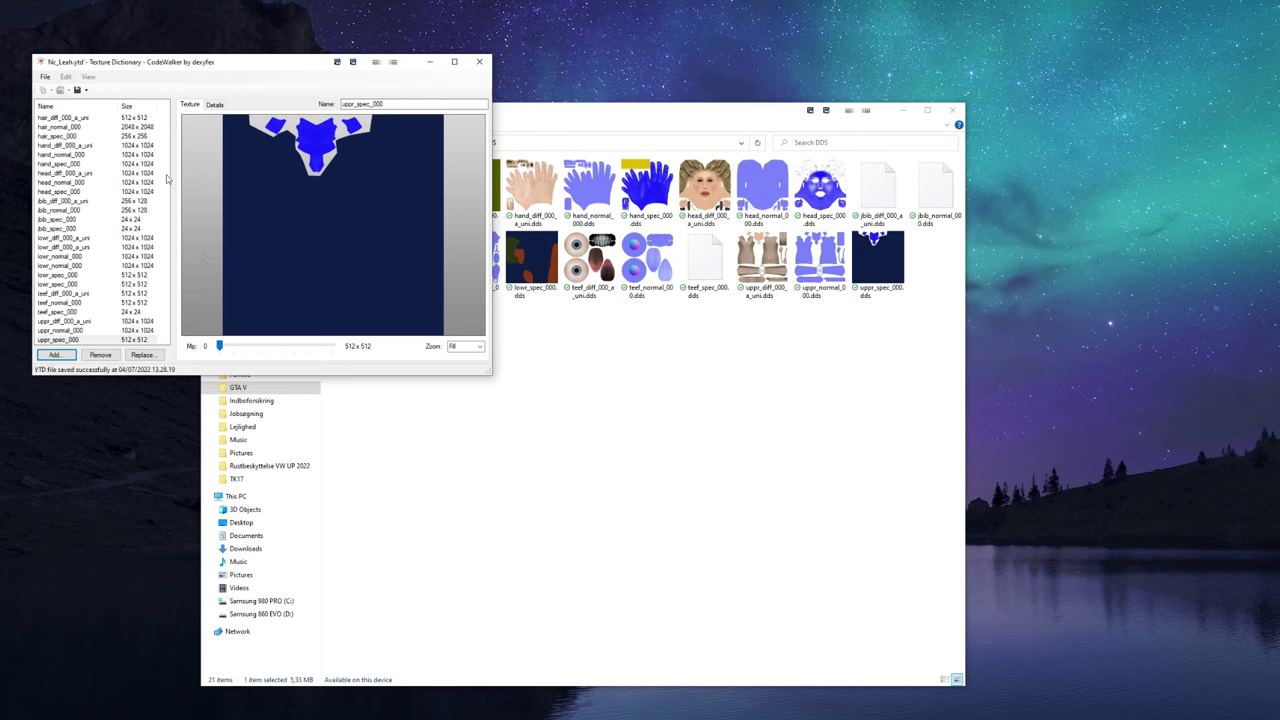
left_click(477, 62)
Reload peds.rpf and preview Nc_Leah.ydd playing the move_f@generic idle animation, then close the viewer
key("alt+Tab")
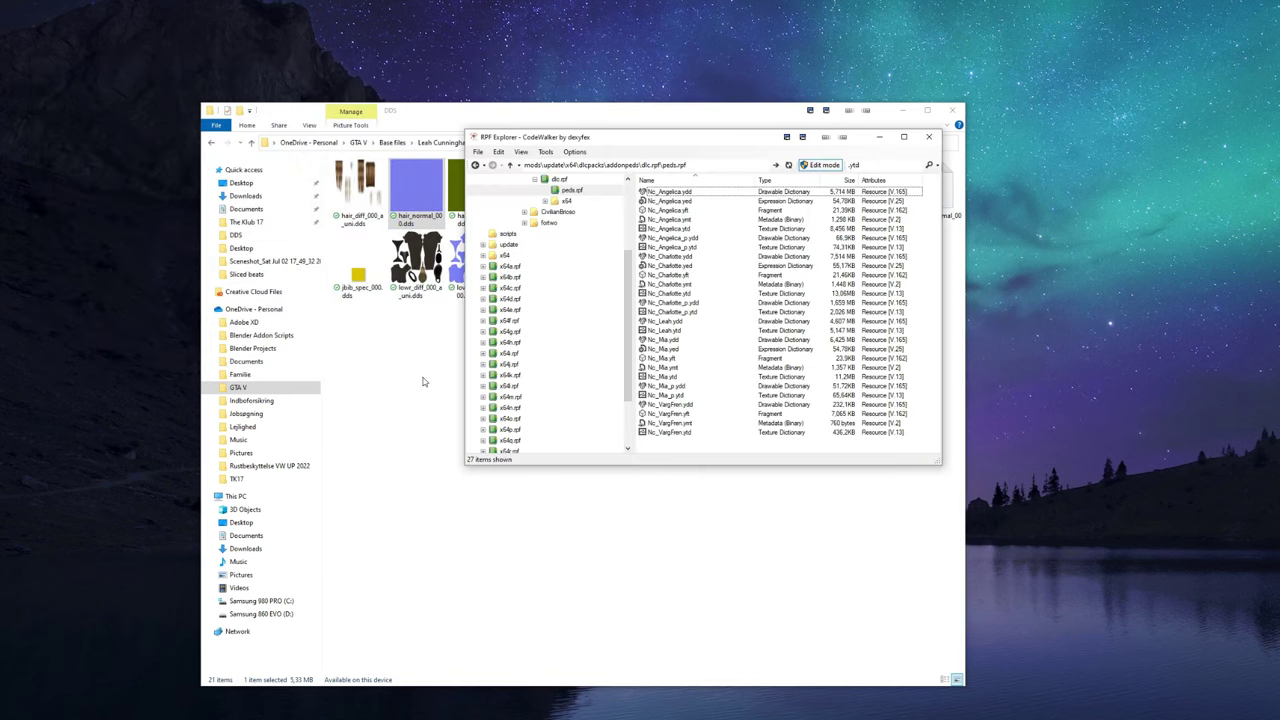
left_click(668, 321)
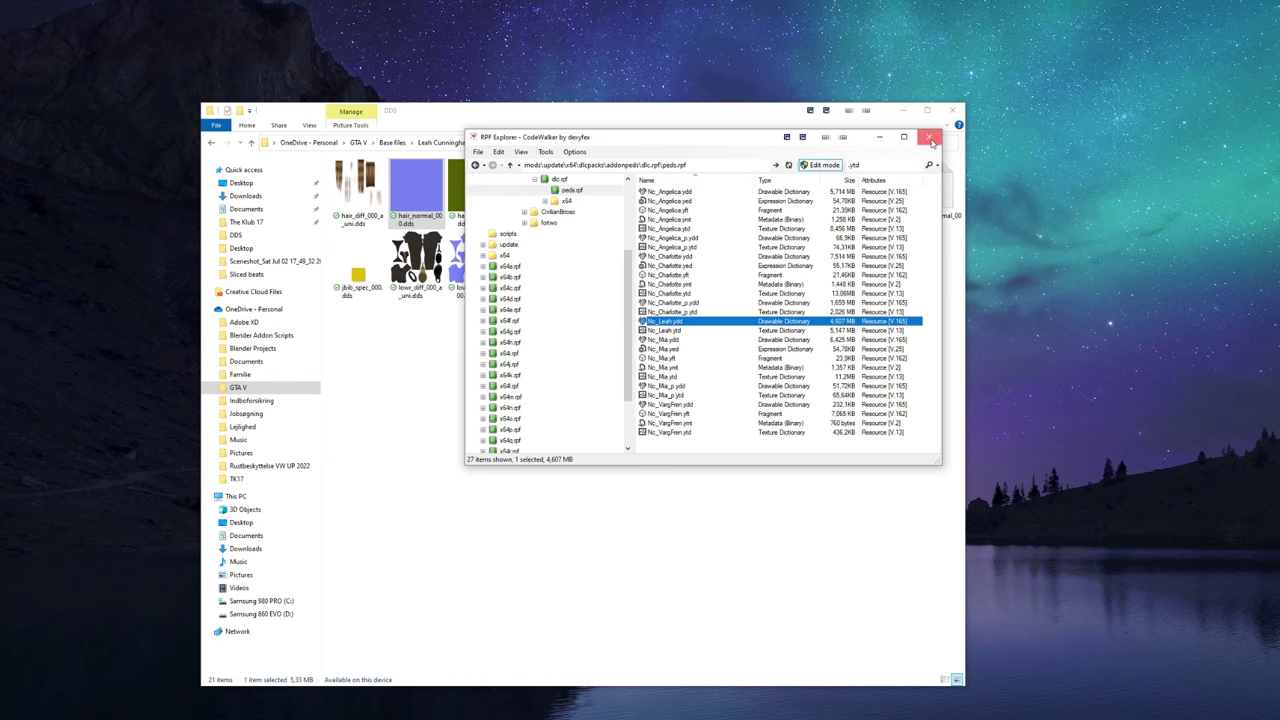
left_click(929, 137)
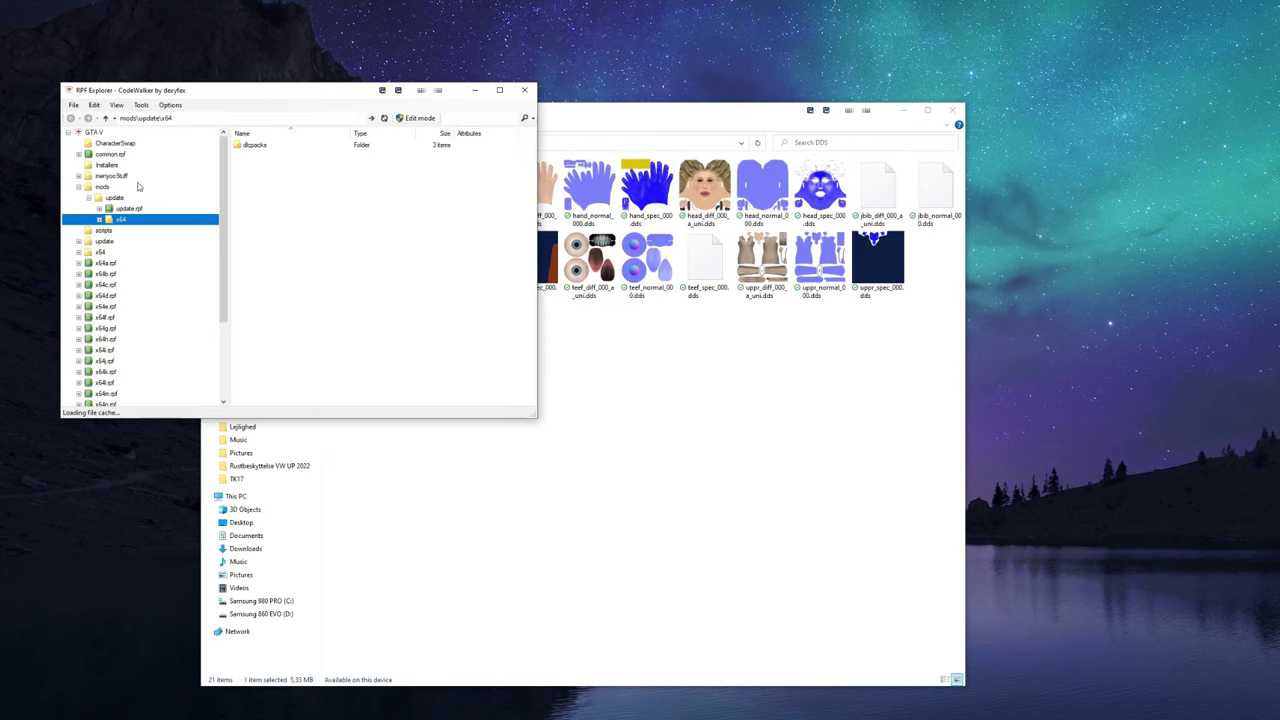
double_click(248, 145)
double_click(290, 274)
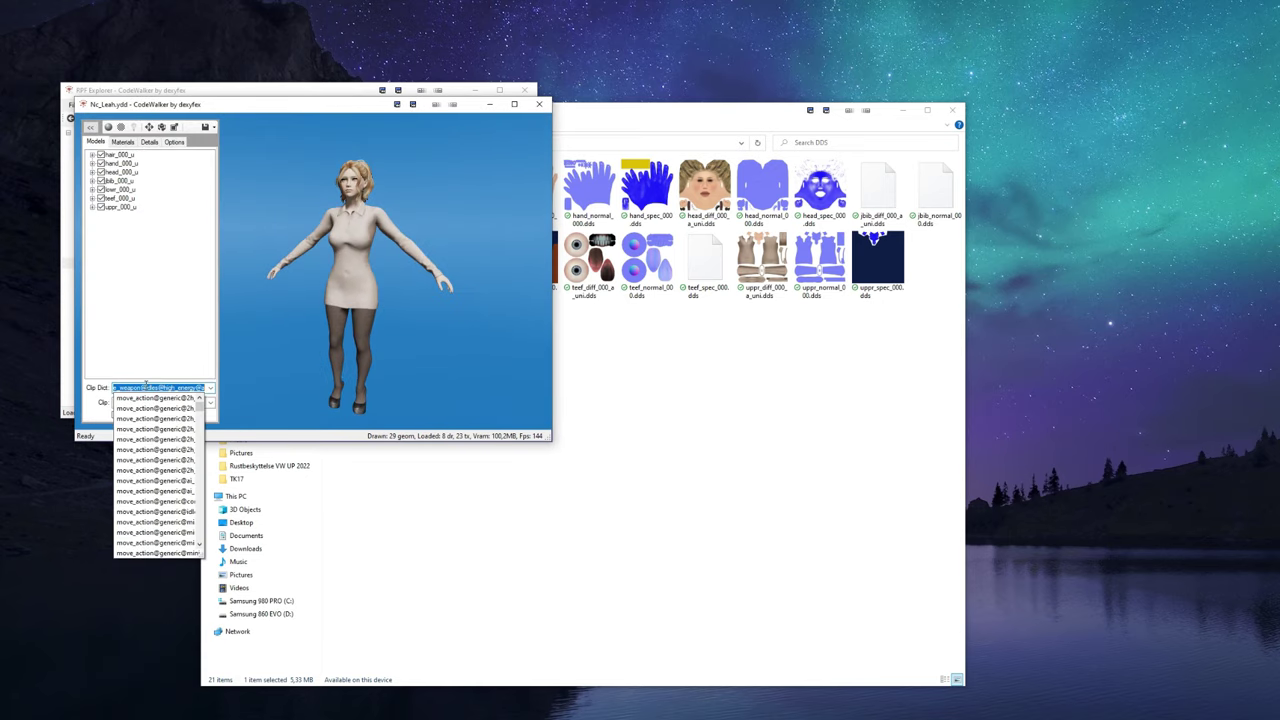
left_click(147, 383)
left_click(159, 402)
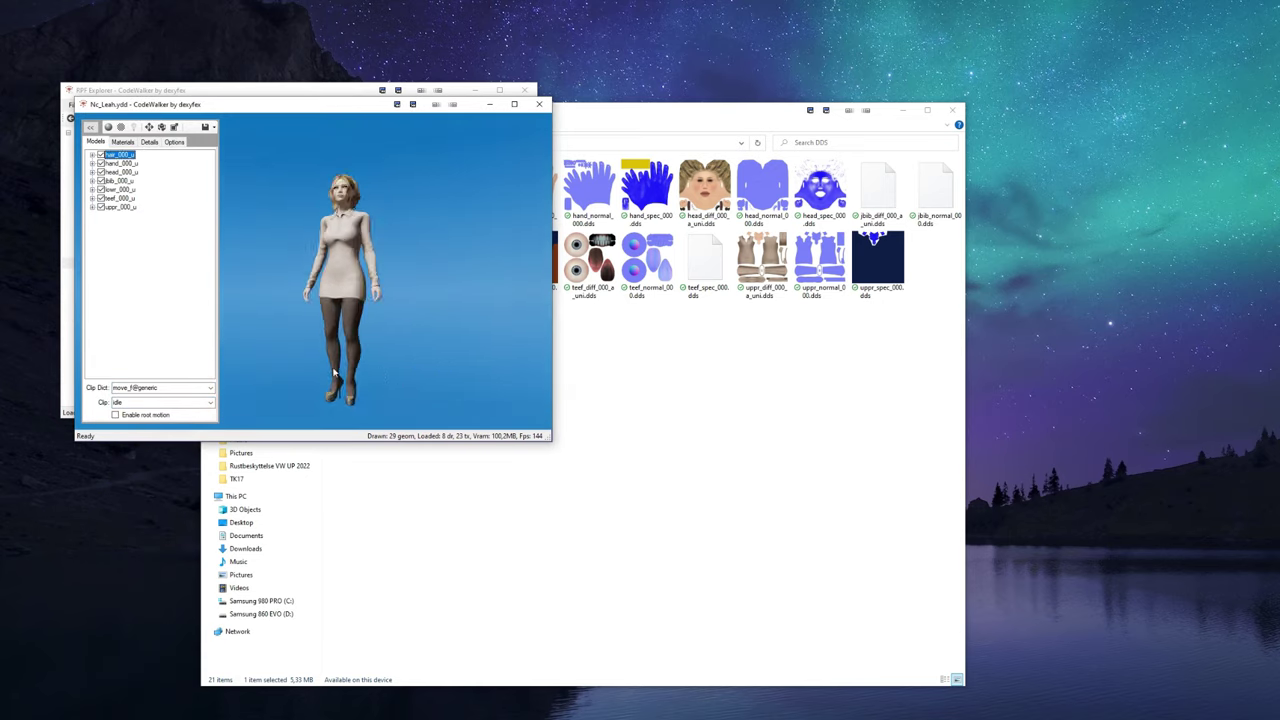
left_click(539, 104)
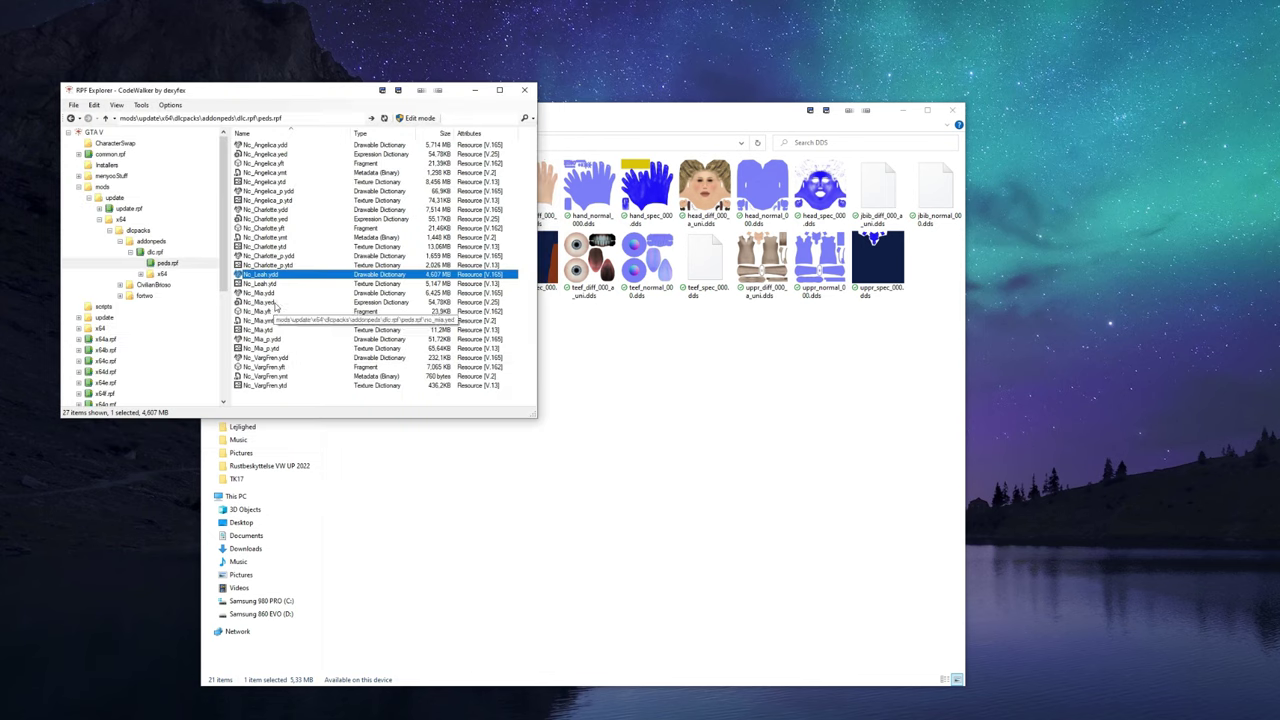
Copy Nc_Mia.ymt to the desktop as Nc_Leah.ymt and open it in YMTEditor
left_click_drag(276, 320, 98, 662)
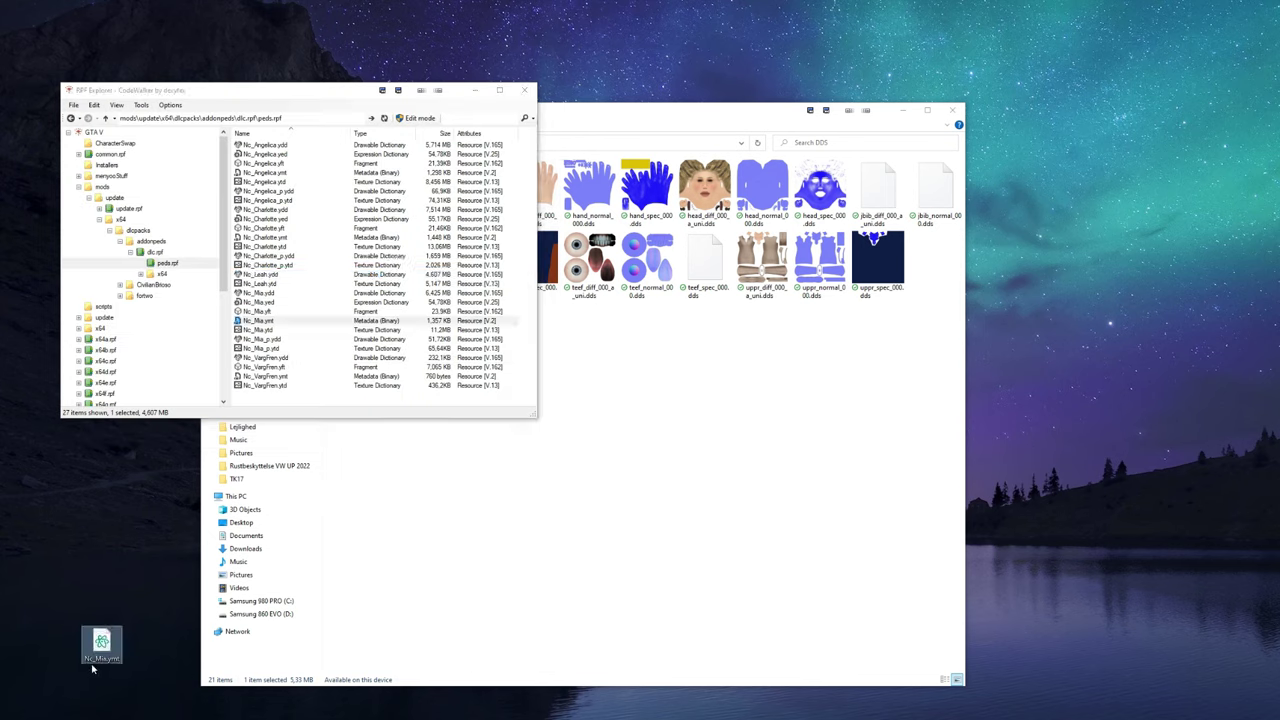
right_click(98, 662)
left_click(130, 634)
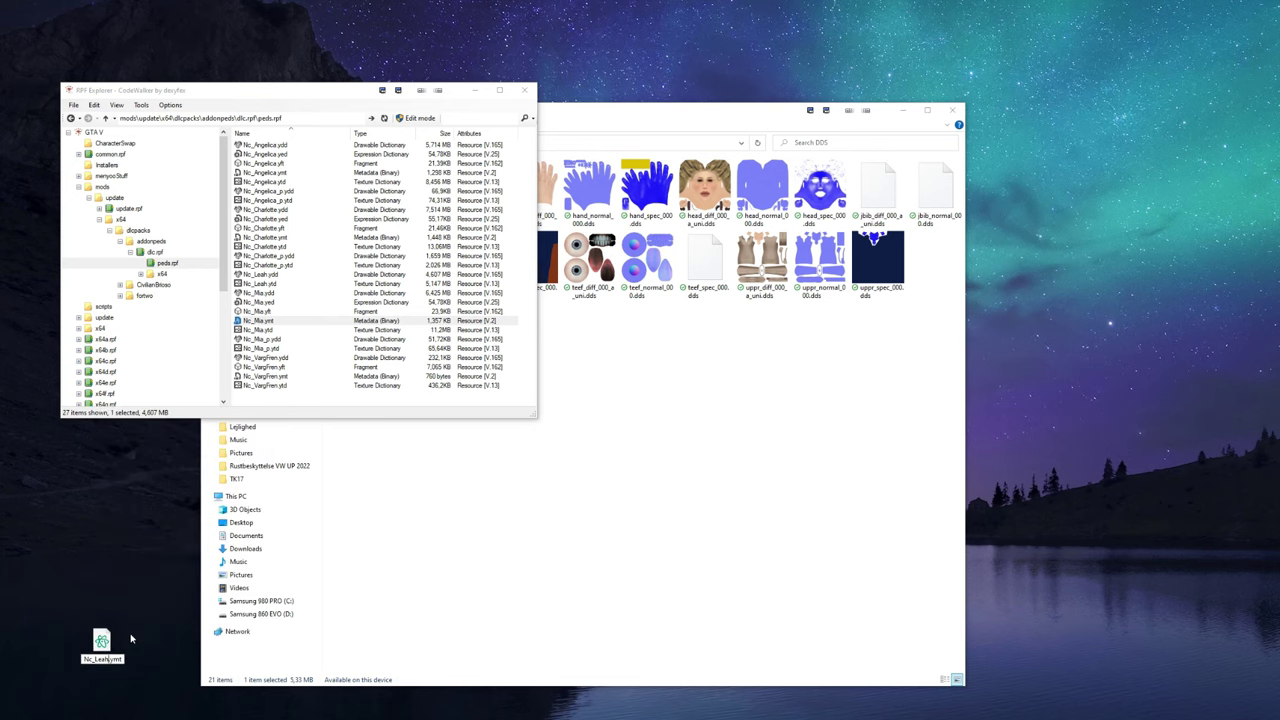
key("Return")
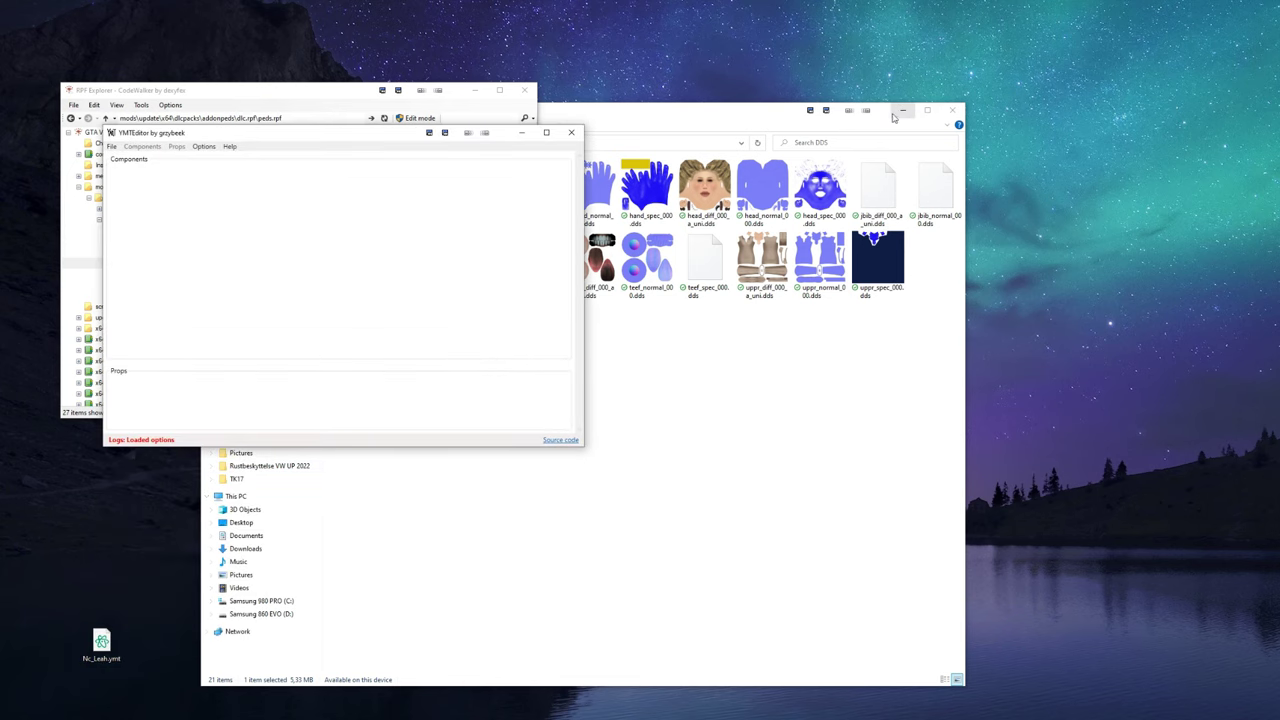
left_click(902, 111)
left_click_drag(329, 134, 600, 124)
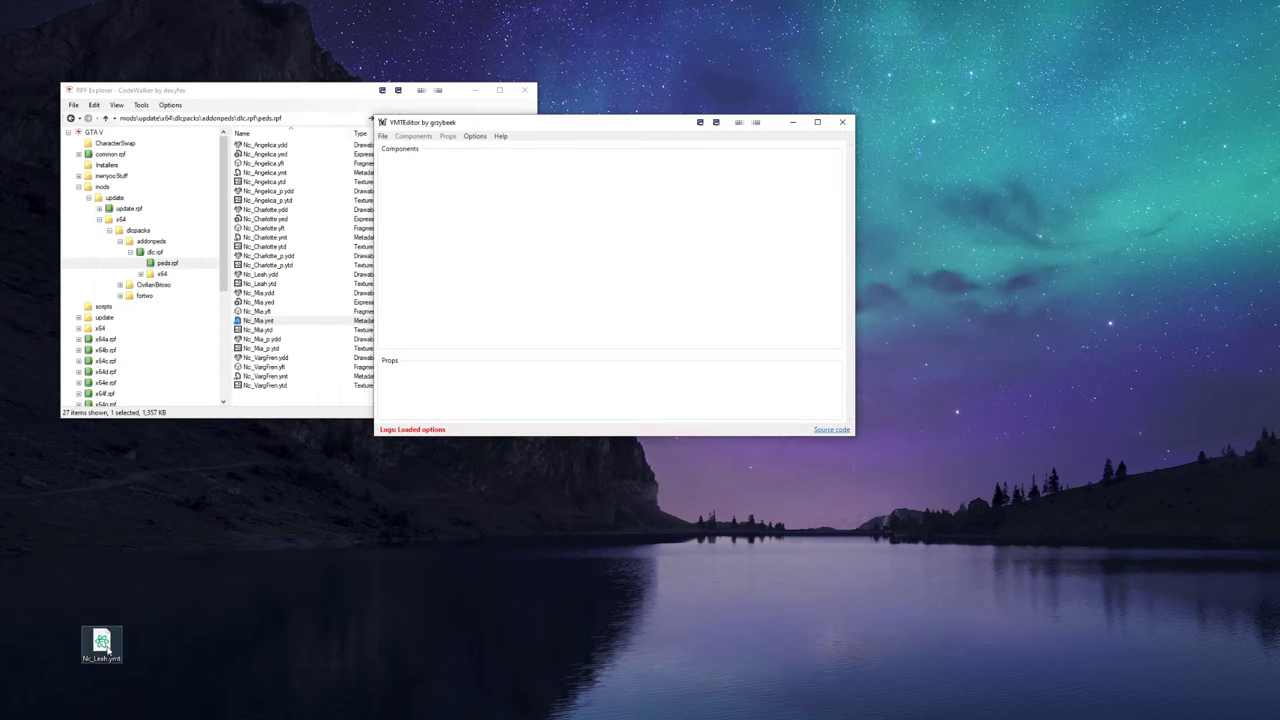
Remove the ACCS component and add a JBIB component
left_click(430, 137)
left_click(420, 244)
key("Return")
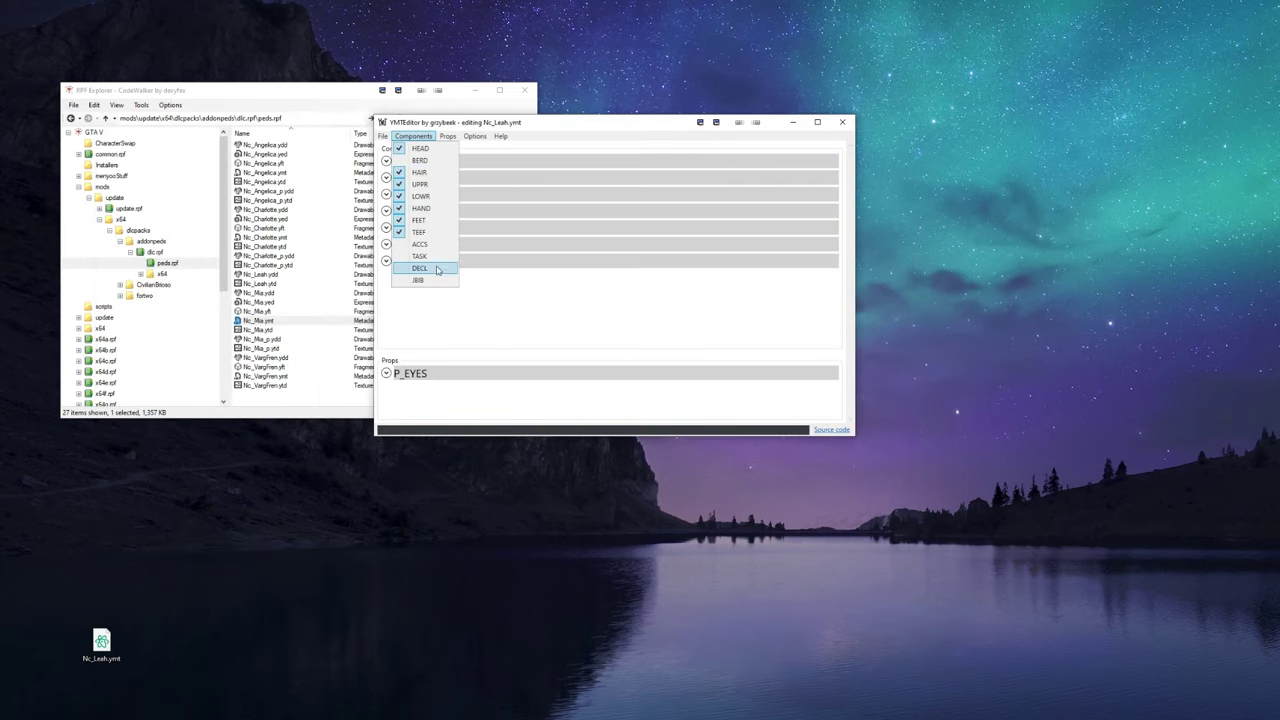
left_click(420, 280)
Check the HAIR, UPPR, LOWR, HAND, TEEF and JBIB drawables and remove the FEET component
left_click(386, 178)
left_click(386, 178)
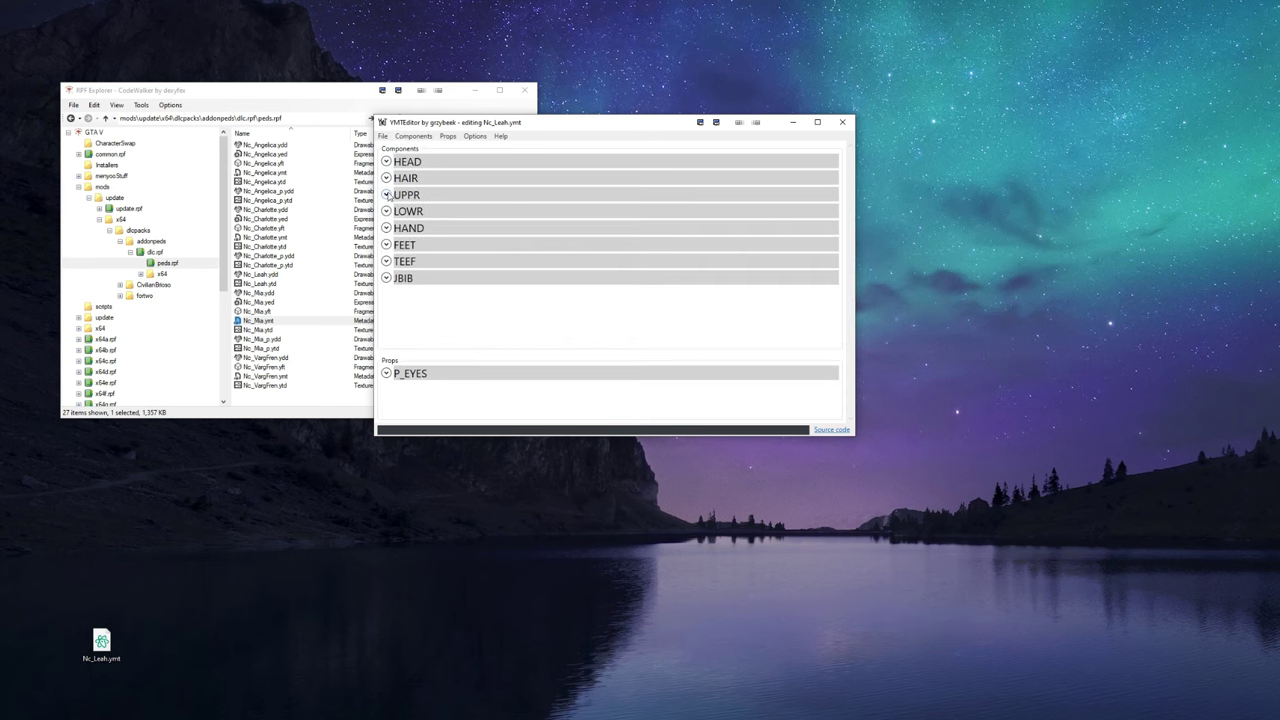
left_click(386, 194)
left_click(386, 194)
left_click(386, 211)
left_click(386, 211)
left_click(386, 228)
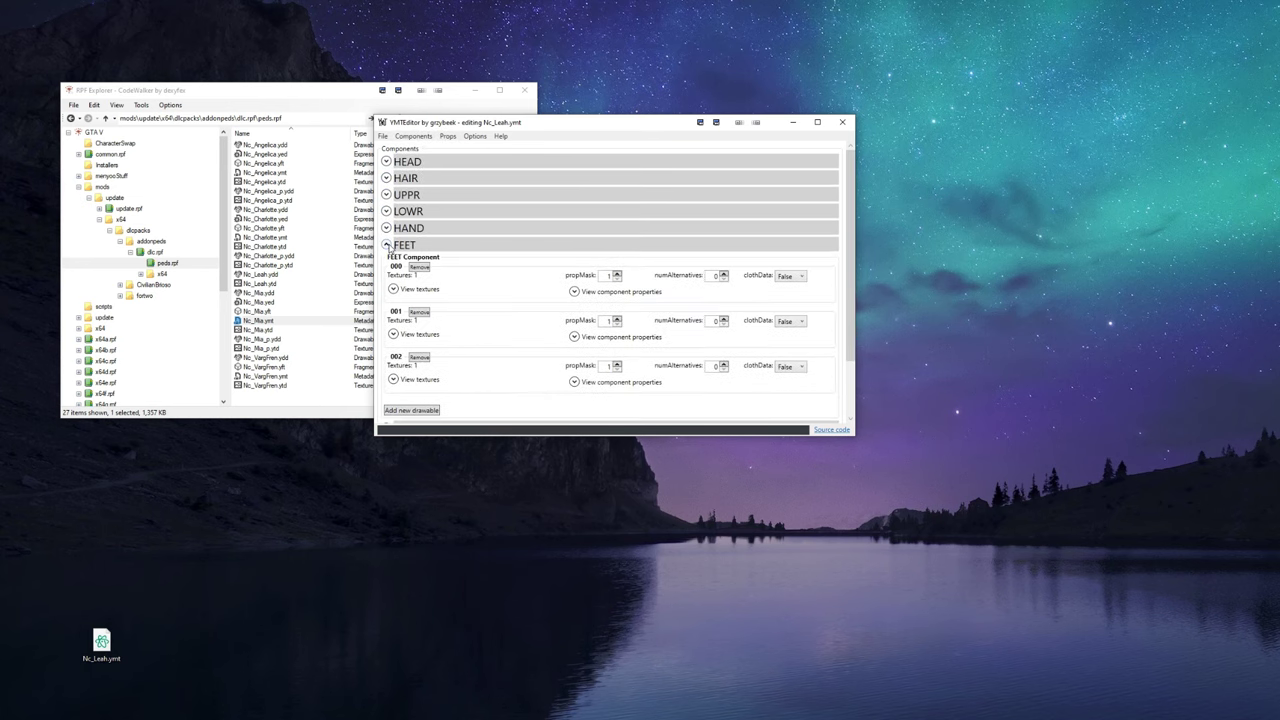
left_click(386, 228)
left_click(386, 245)
left_click(420, 135)
left_click(418, 220)
left_click(925, 410)
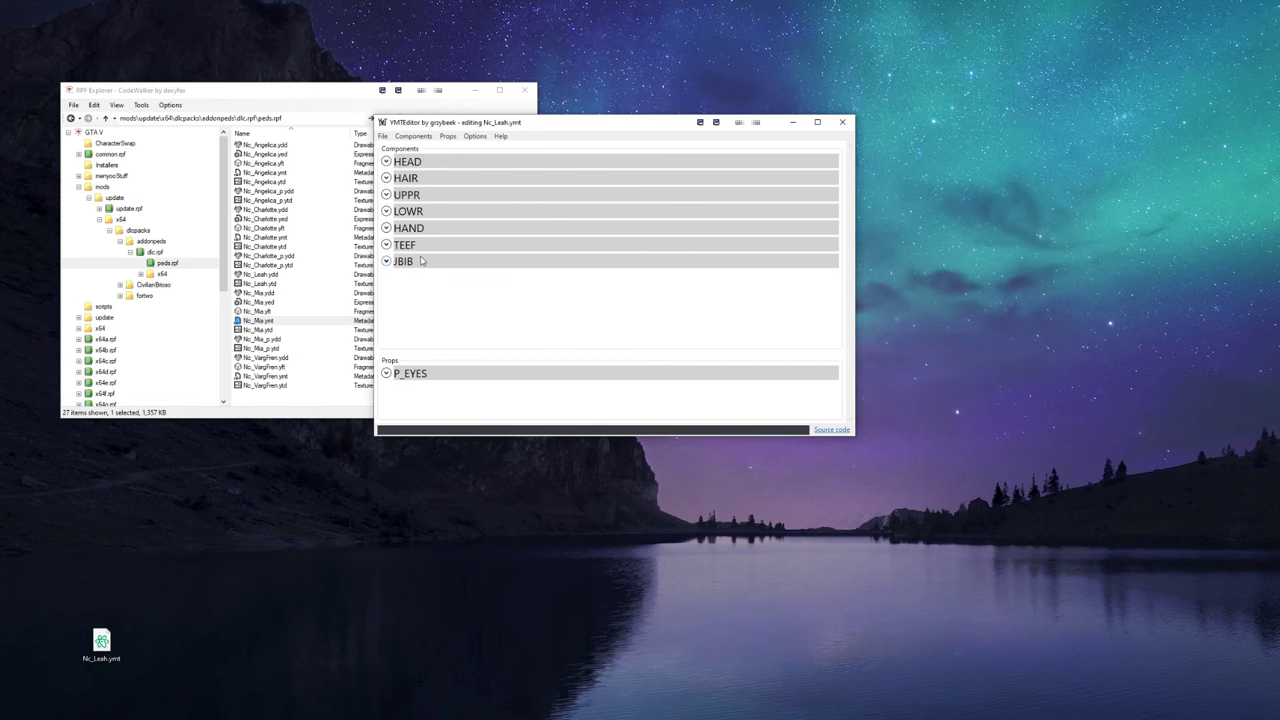
left_click(386, 245)
left_click(386, 245)
left_click(386, 261)
left_click(386, 261)
Remove the P_EYES prop, save Nc_Leah.ymt and import it into peds.rpf
left_click(447, 135)
left_click(470, 220)
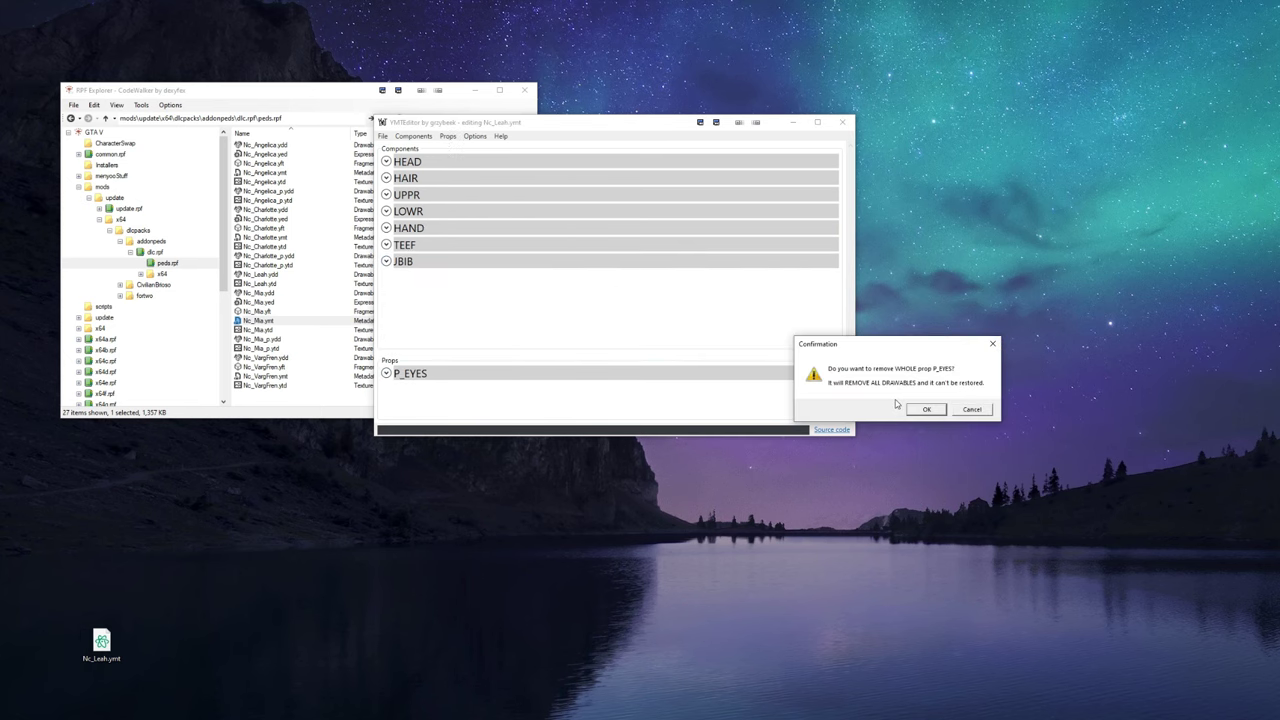
left_click(925, 410)
left_click(382, 135)
left_click(424, 187)
left_click_drag(101, 645, 243, 455)
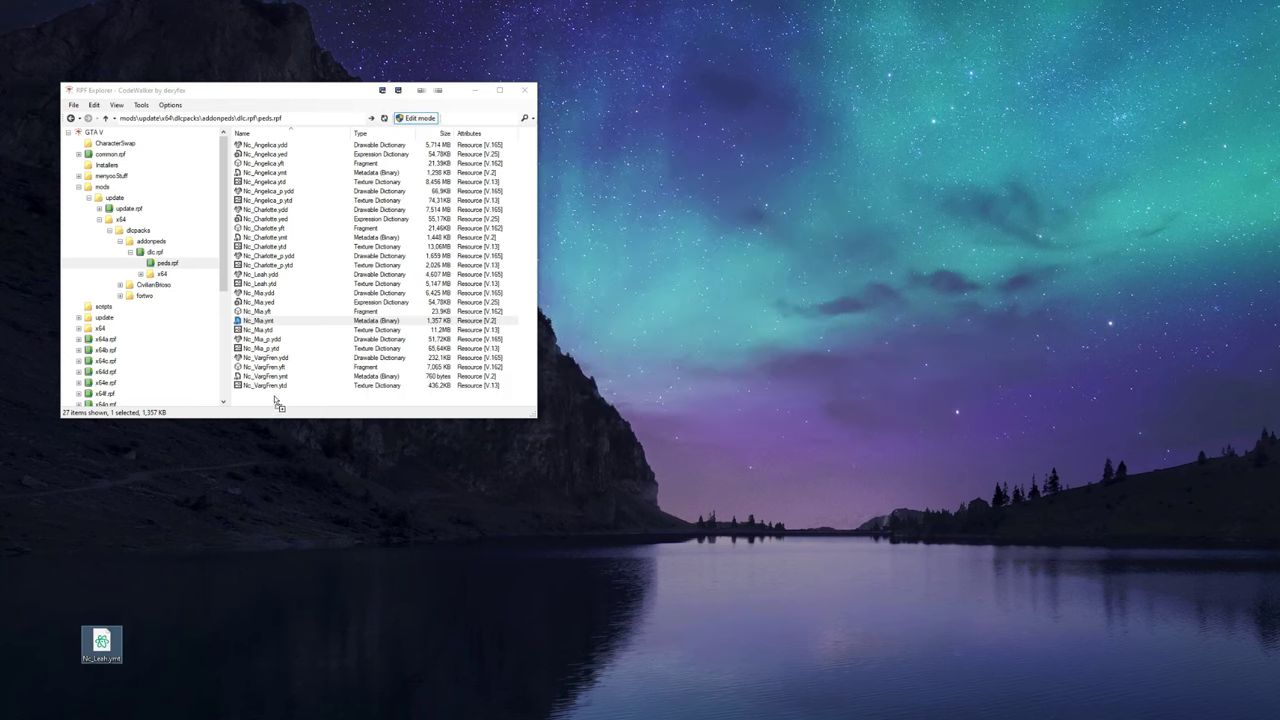
left_click_drag(276, 401, 275, 399)
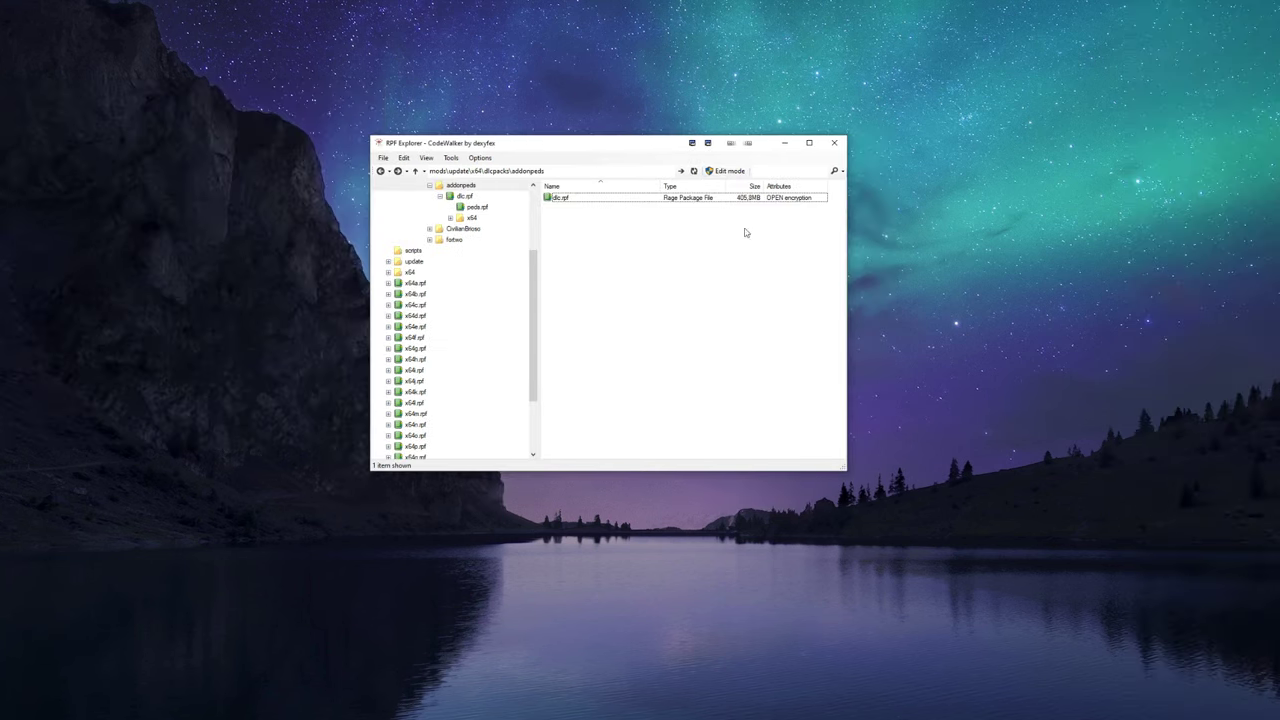
Search for ig_natalia and export ig_natalia.yft to XML on the desktop
left_click(787, 172)
type("ig_natalia")
key("Return")
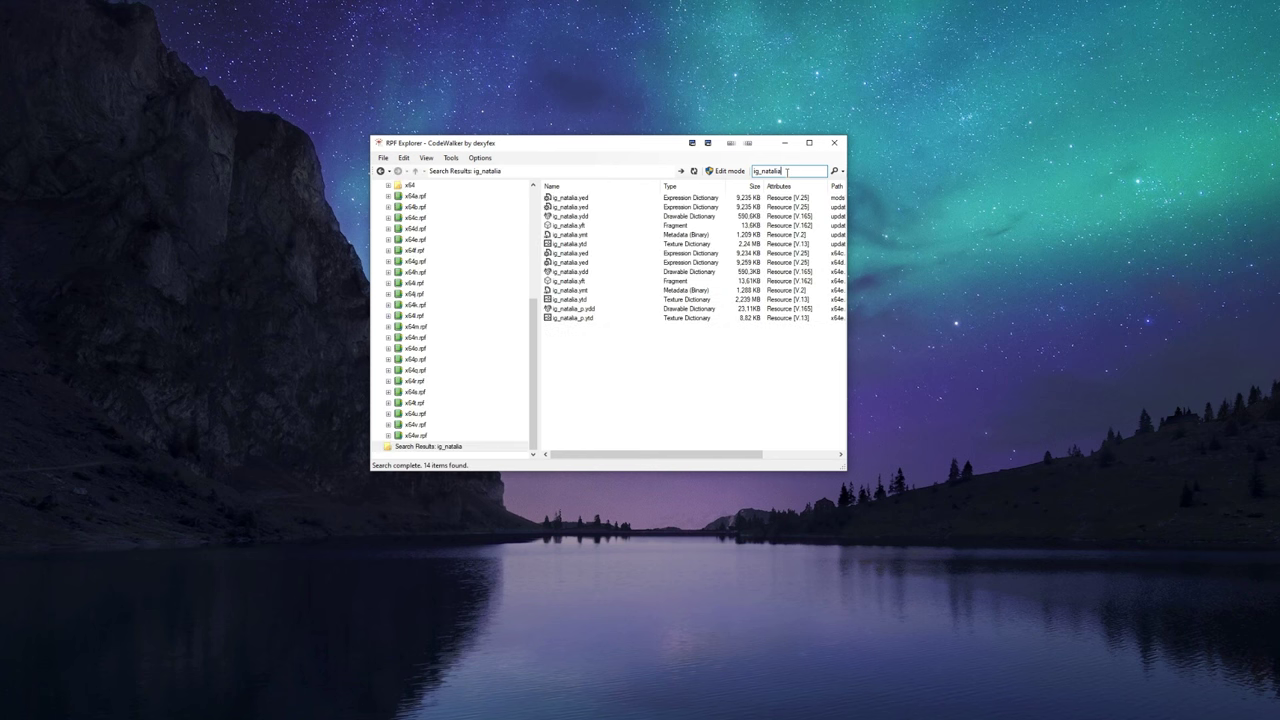
right_click(573, 281)
left_click(615, 311)
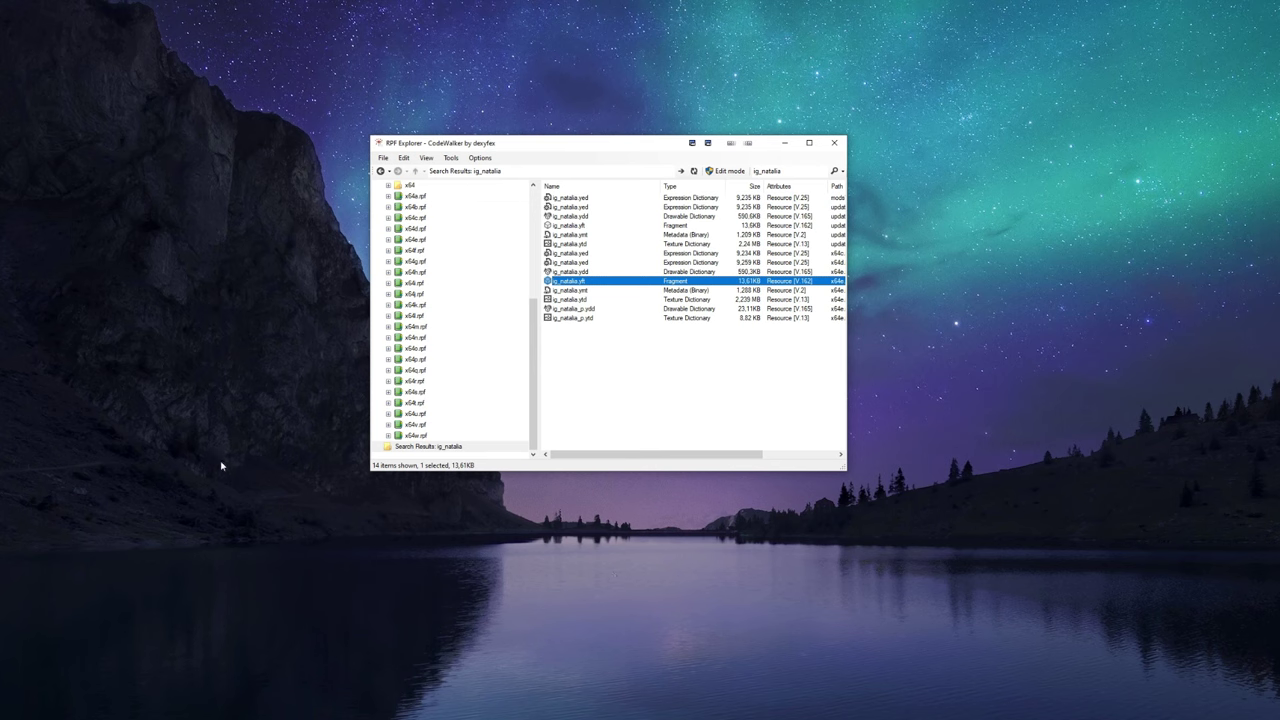
Rename the exported XML file to Nc_Leah.yft.xml
right_click(229, 491)
left_click(229, 496)
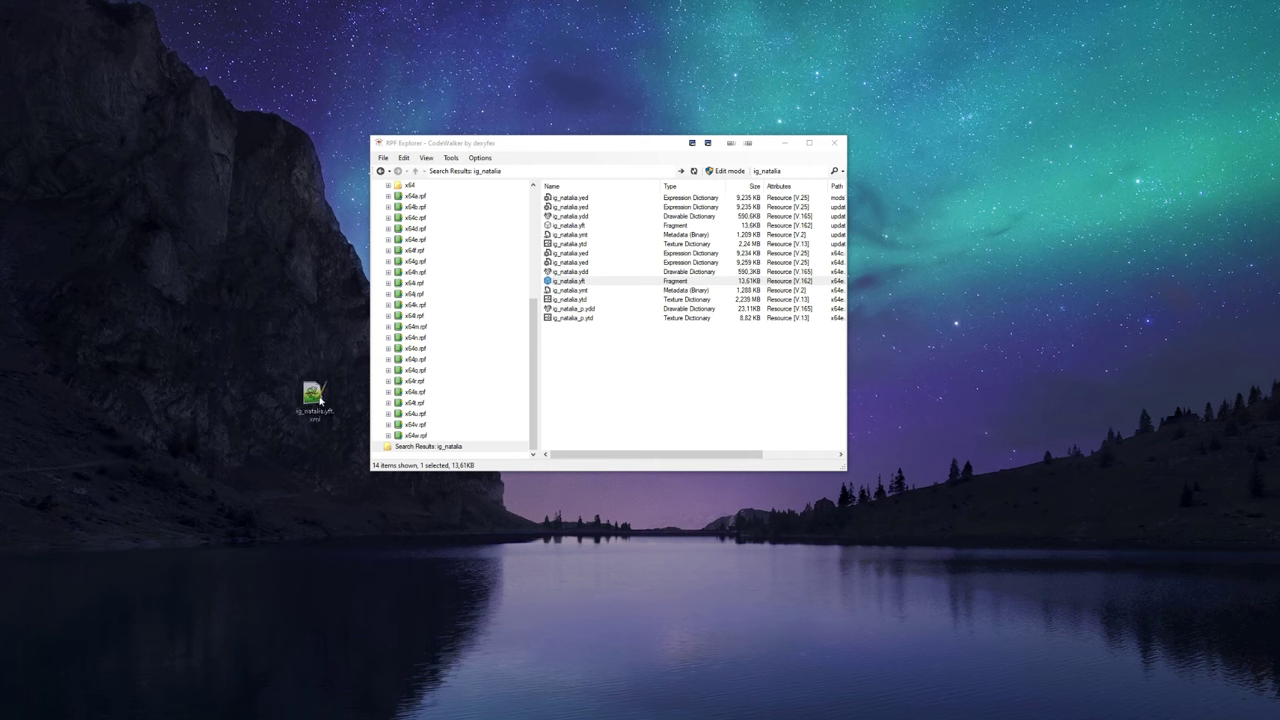
right_click(315, 393)
left_click(343, 643)
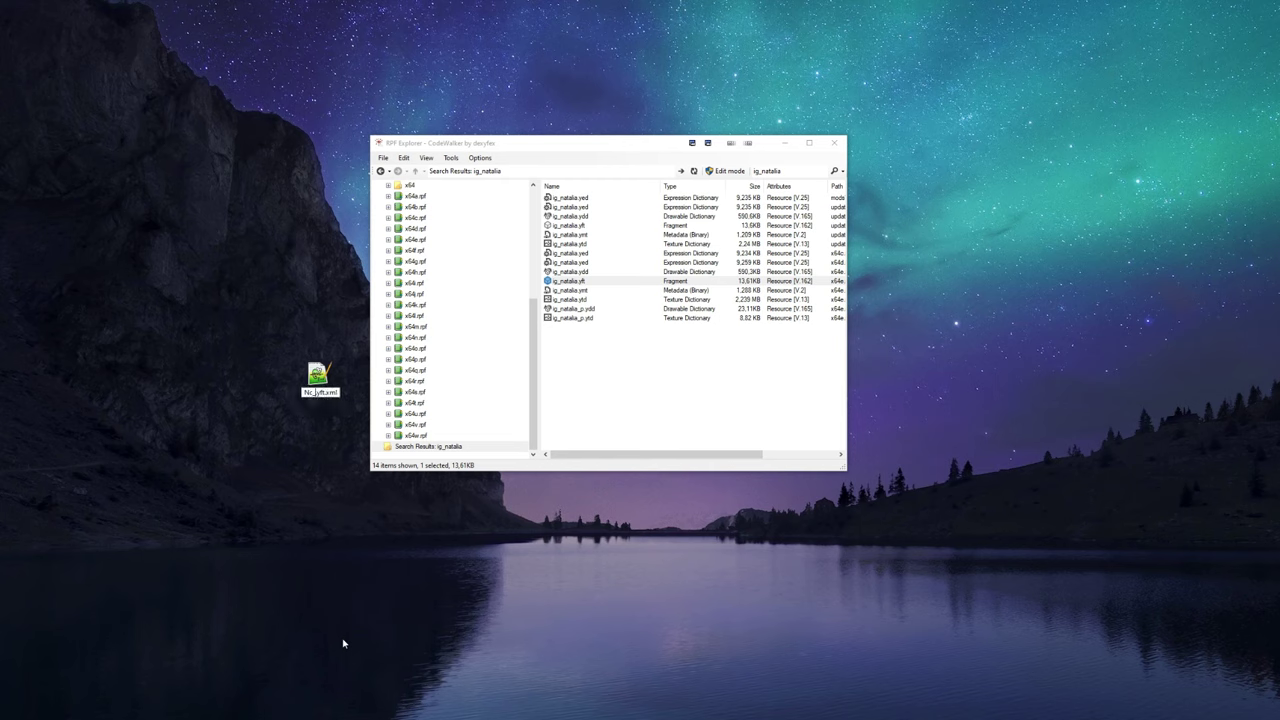
key("Return")
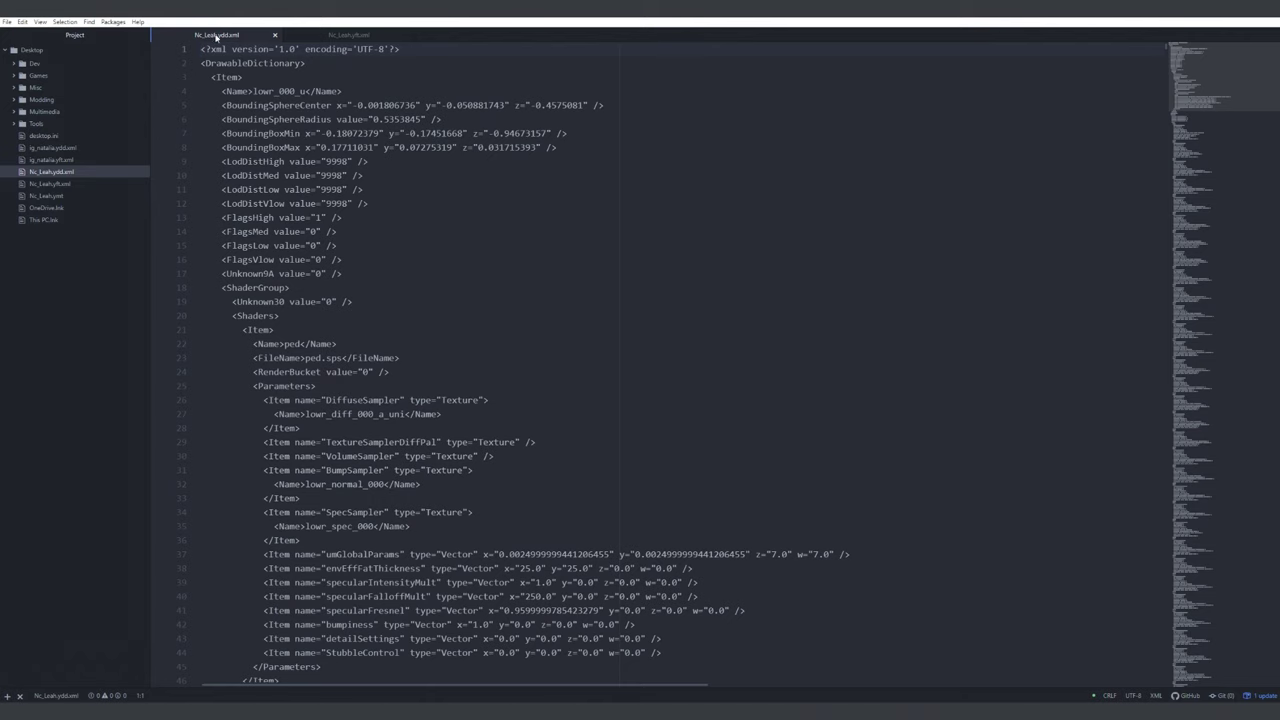
Paste the copied skeleton over Nc_Leah.yft.xml's <Skeleton> block, then import that XML into peds.rpf
scroll(234, 65, "down", 10)
left_click(187, 314)
left_click(242, 314)
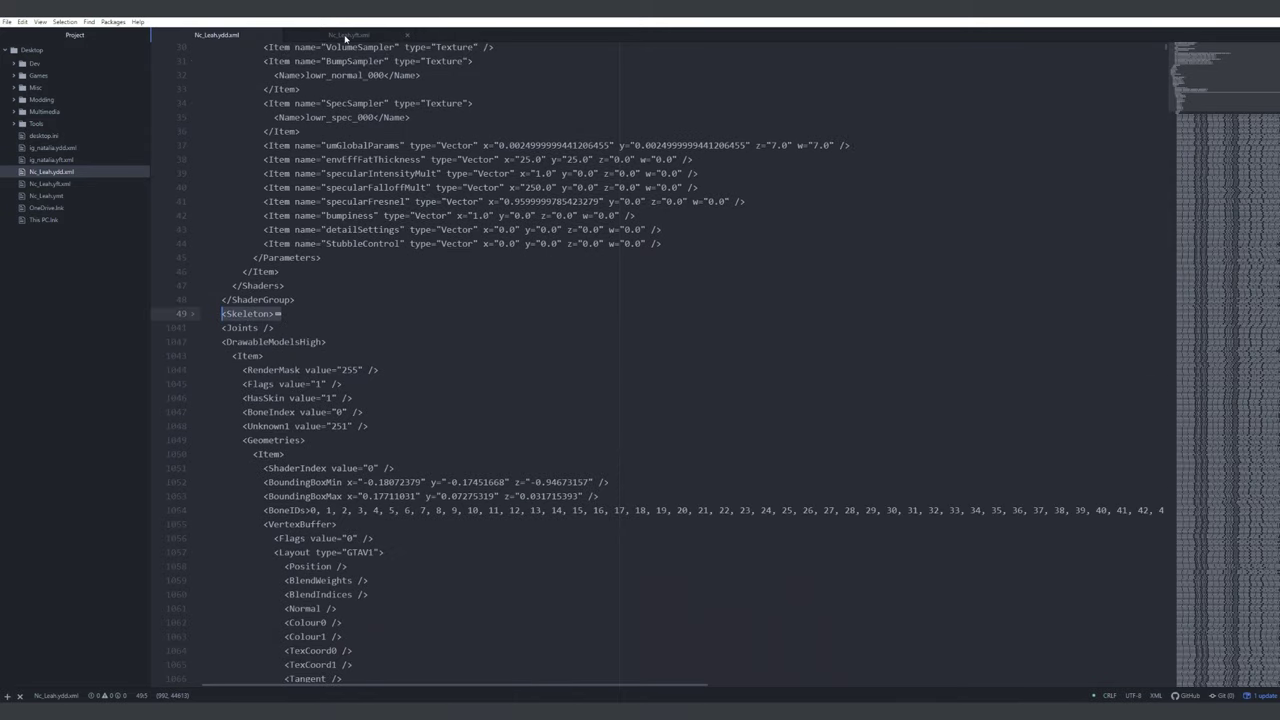
left_click(345, 36)
scroll(288, 283, "down", 12)
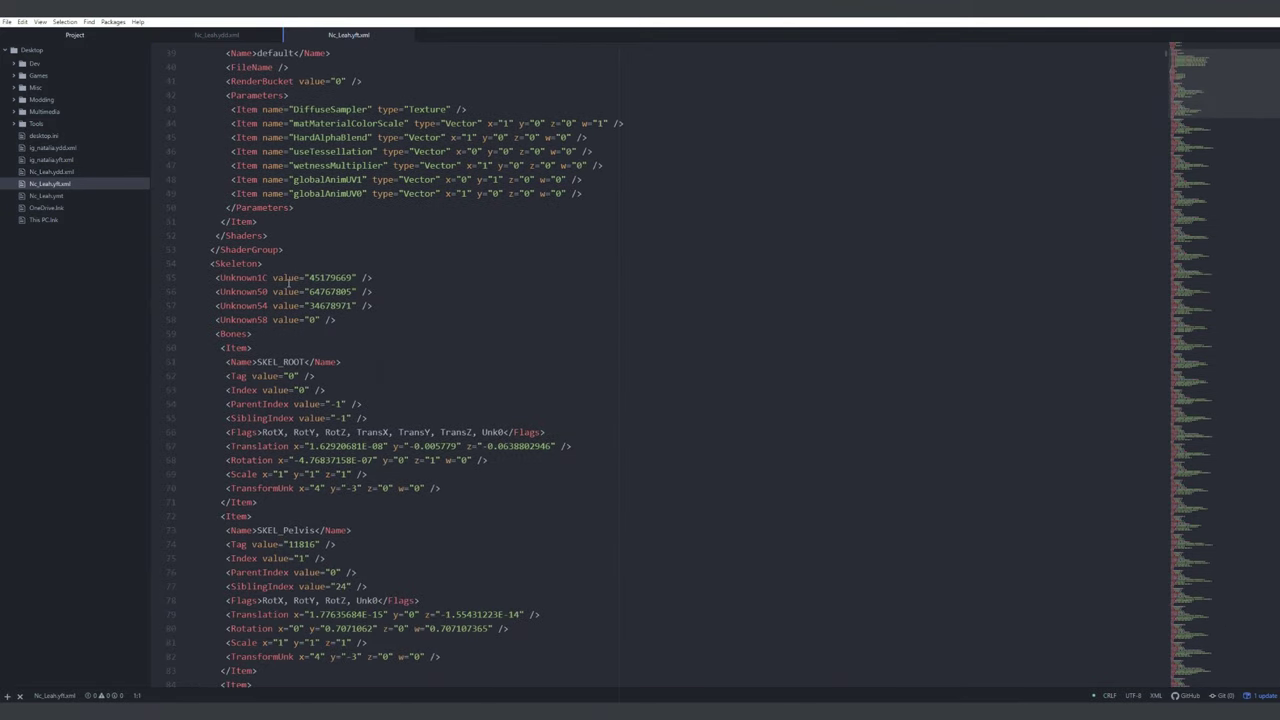
scroll(288, 283, "down", 2)
left_click(182, 192)
left_click(218, 191)
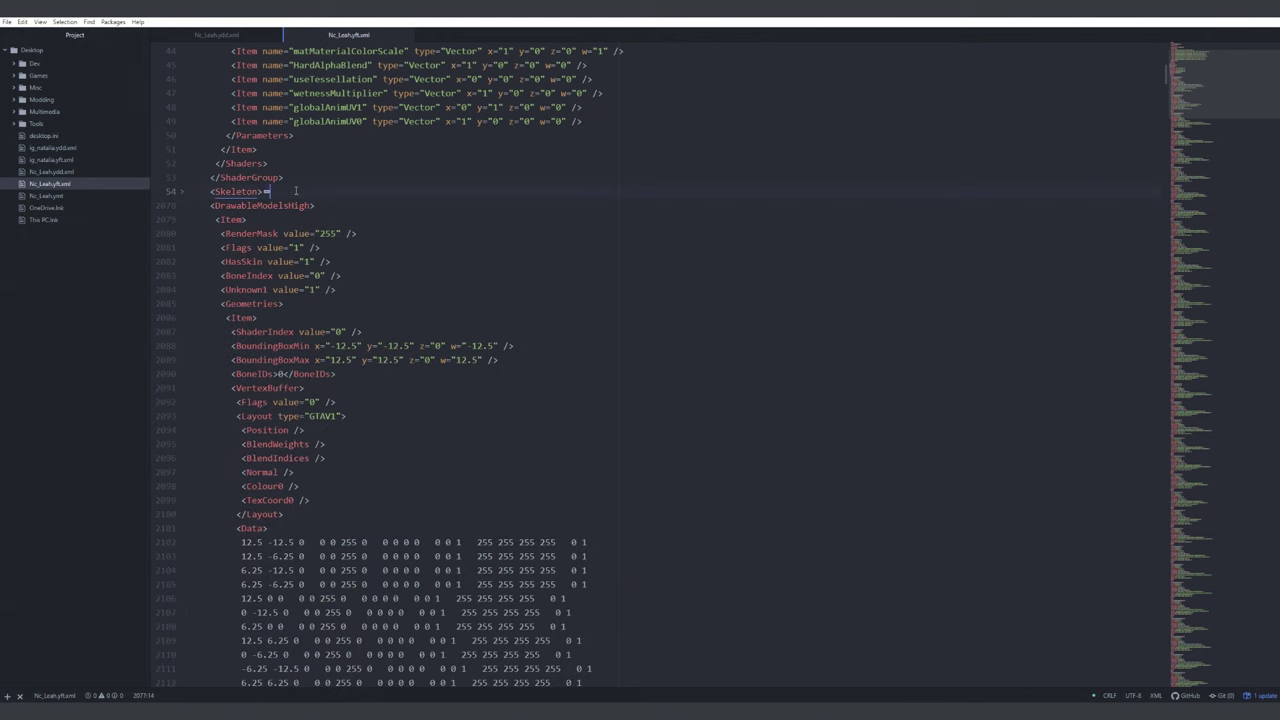
key("ctrl+v")
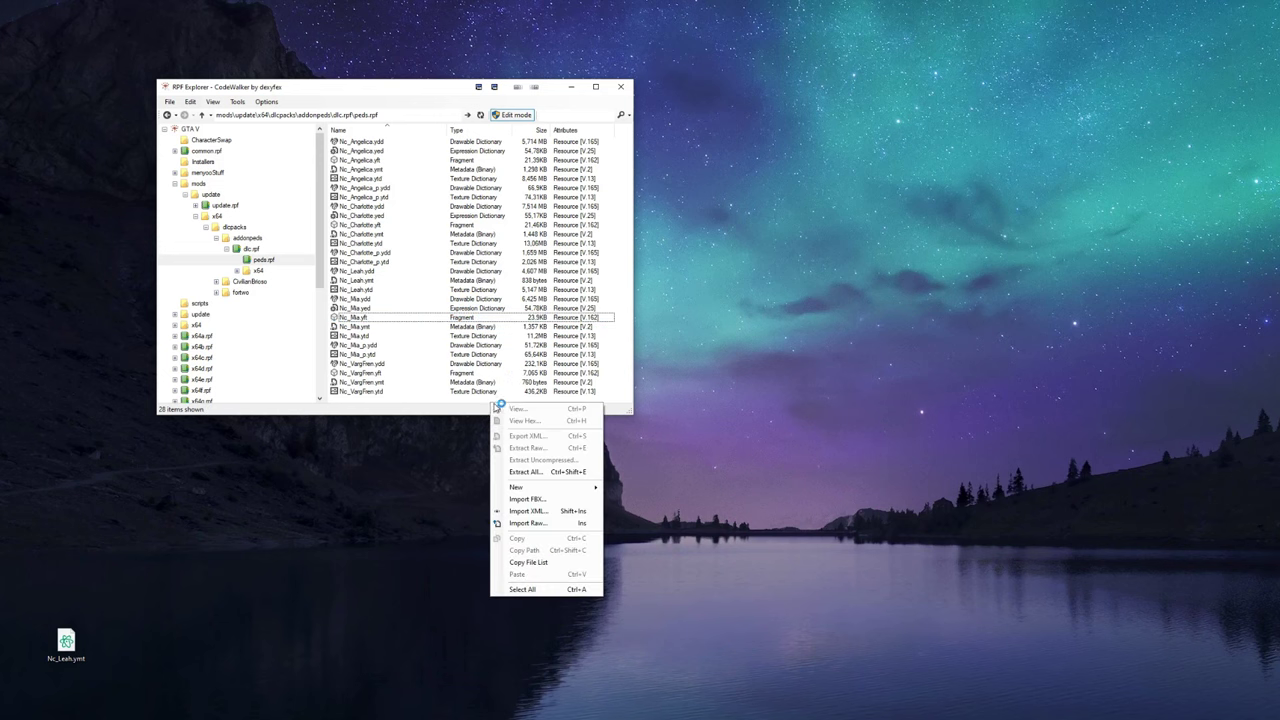
left_click(540, 515)
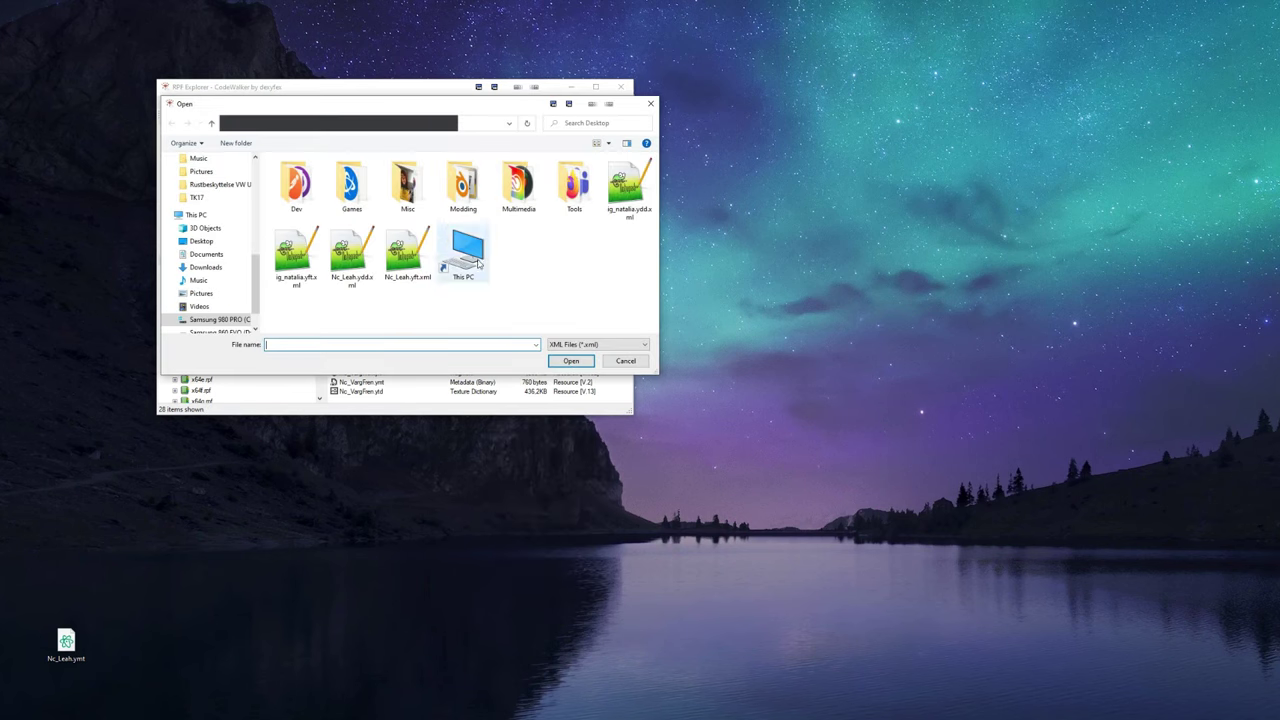
double_click(421, 261)
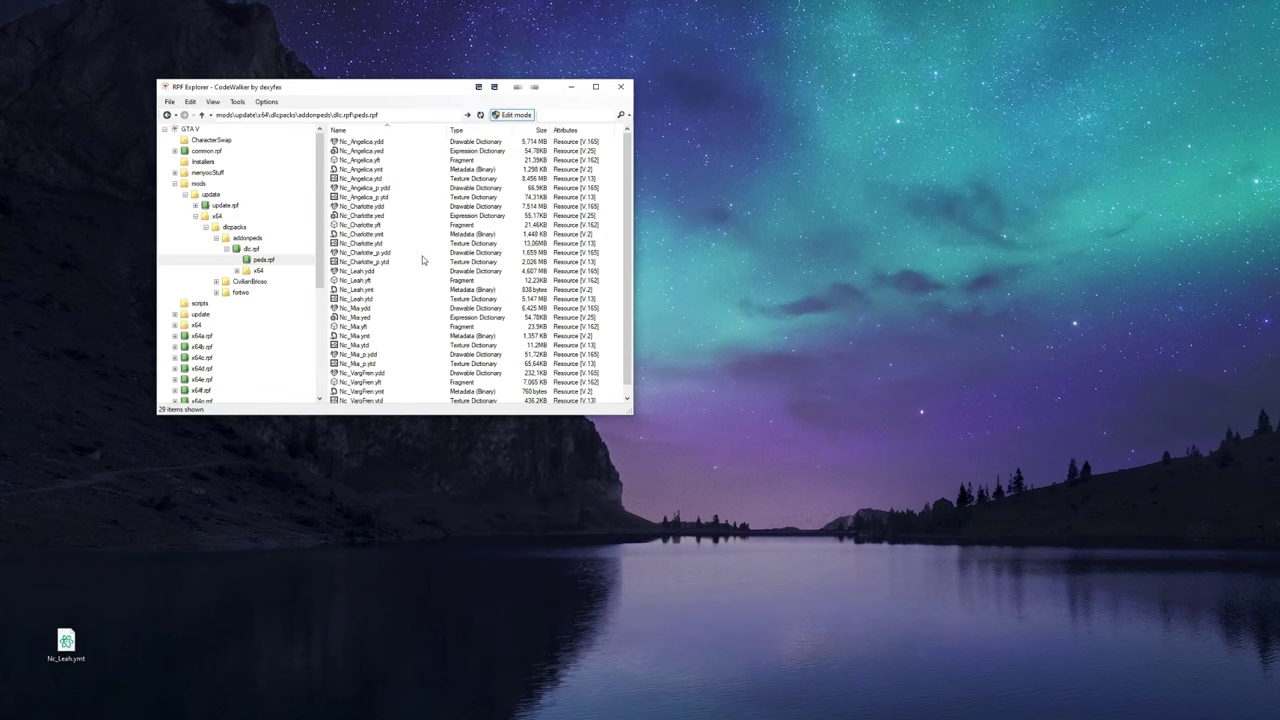
Replace nc_fren with Nc_Leah in the <Name> tag on line 295
key("alt+Tab")
left_click(254, 413)
left_click(249, 402)
type("Nc_Leah")
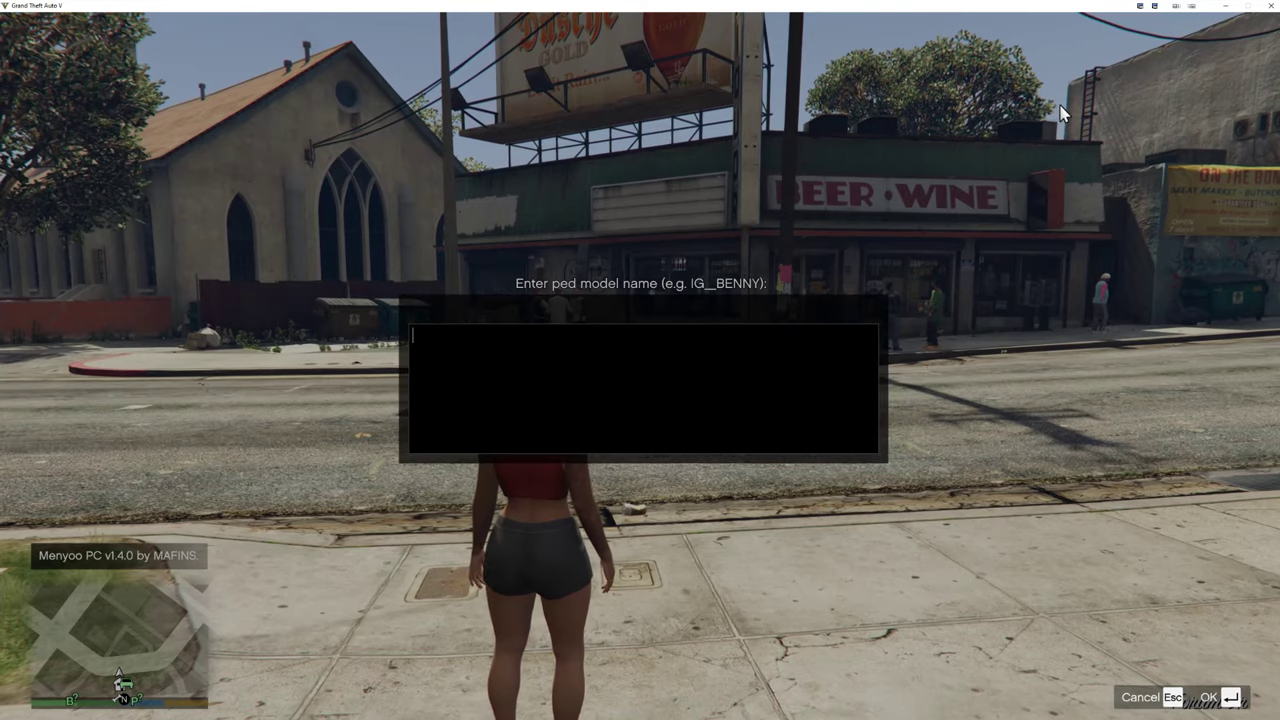
Enter nc_leah as the model name in Menyoo's Model Changer
type("nc_leah")
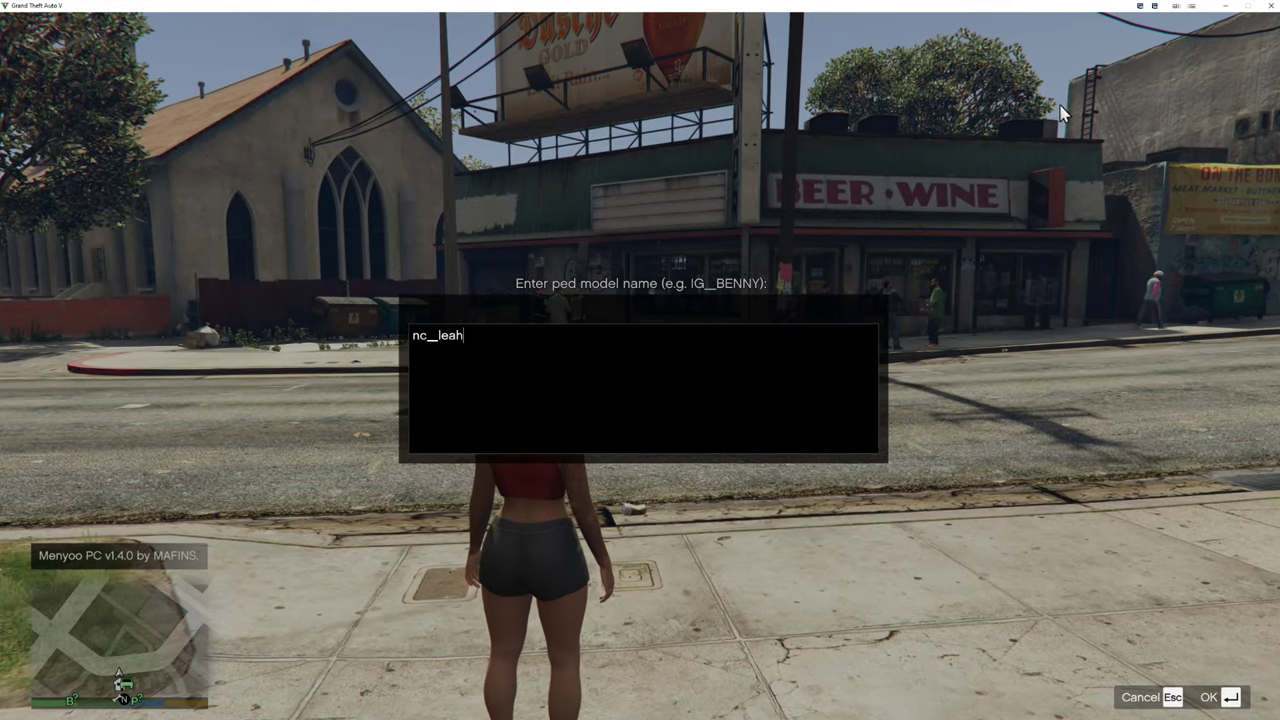
key("Return")
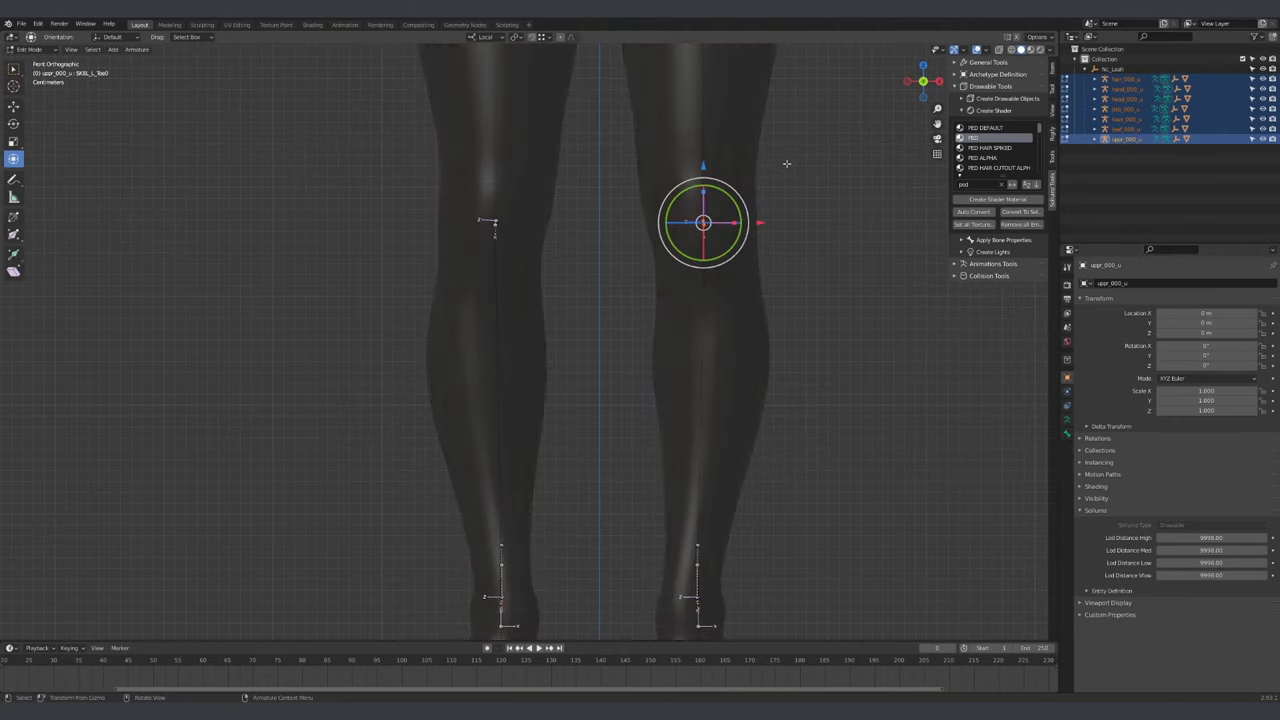
Select the left knee bone and correct its roll with Ctrl+R
left_click(837, 154)
left_click(494, 221)
scroll(648, 152, "up", 1)
key("ctrl+r")
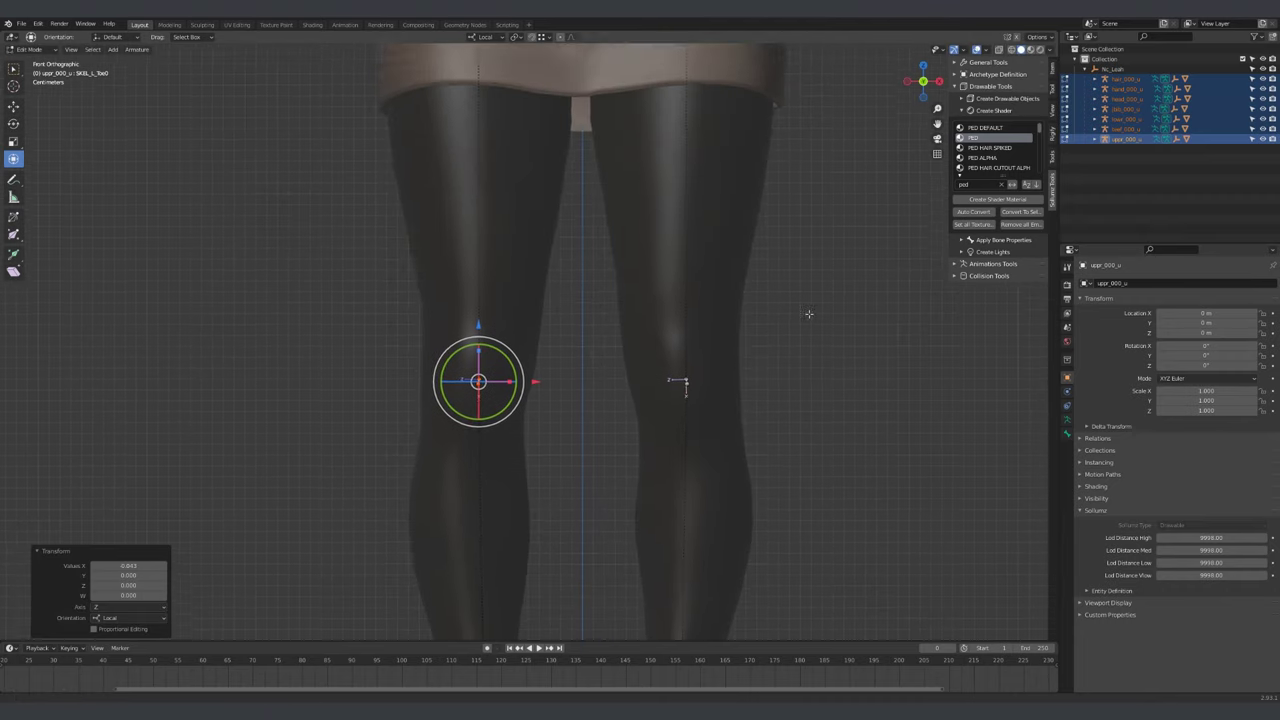
scroll(800, 305, "up", 4, "shift")
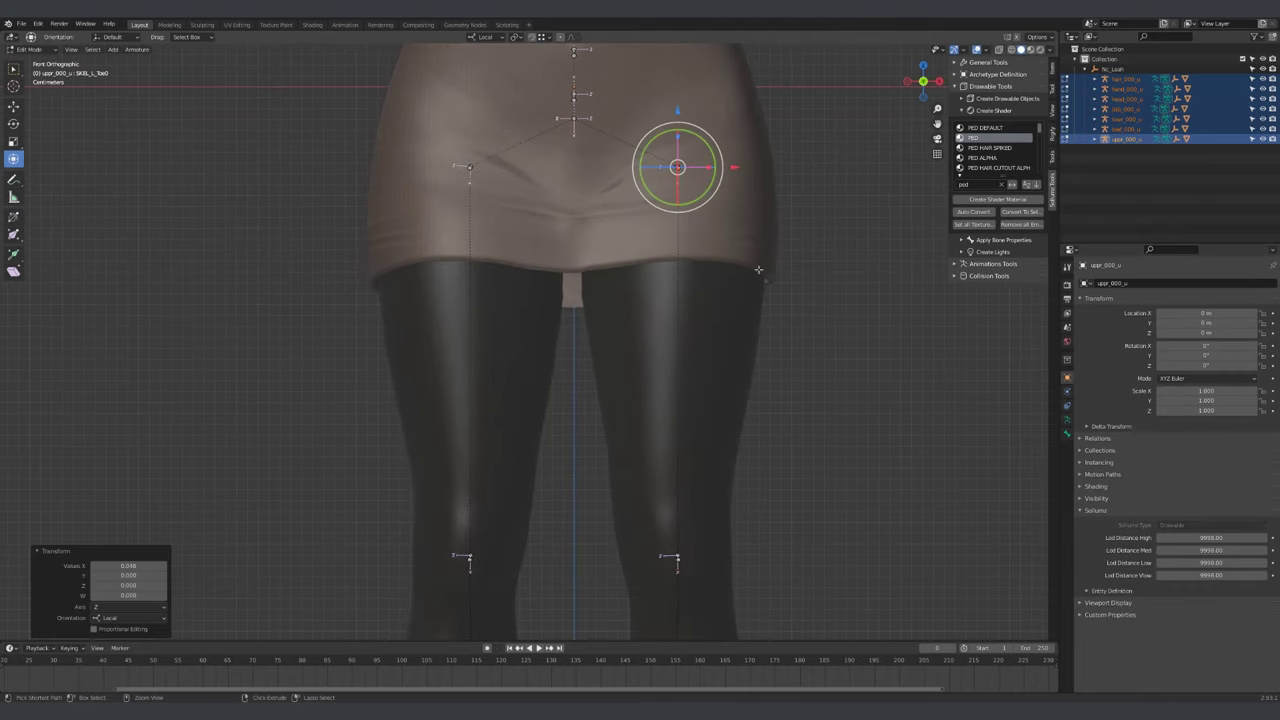
Move the right thigh bone slightly down along the Z axis
left_click(470, 166)
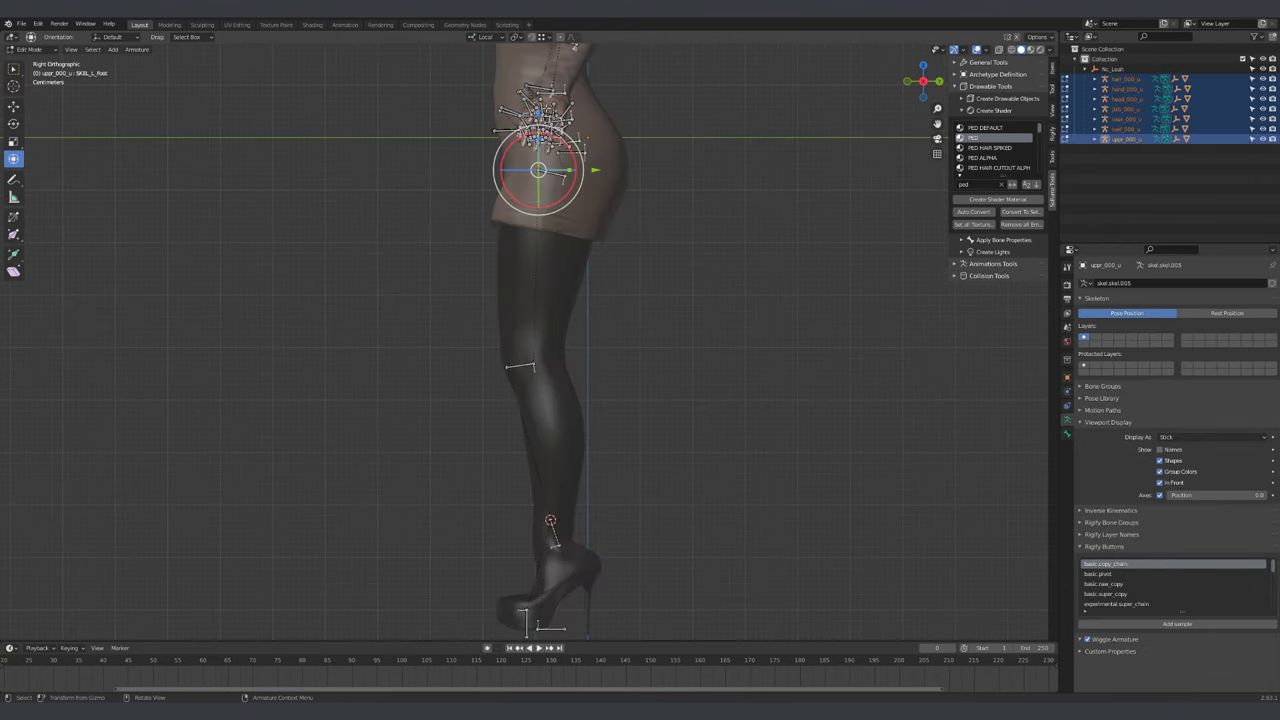
left_click_drag(538, 171, 538, 176)
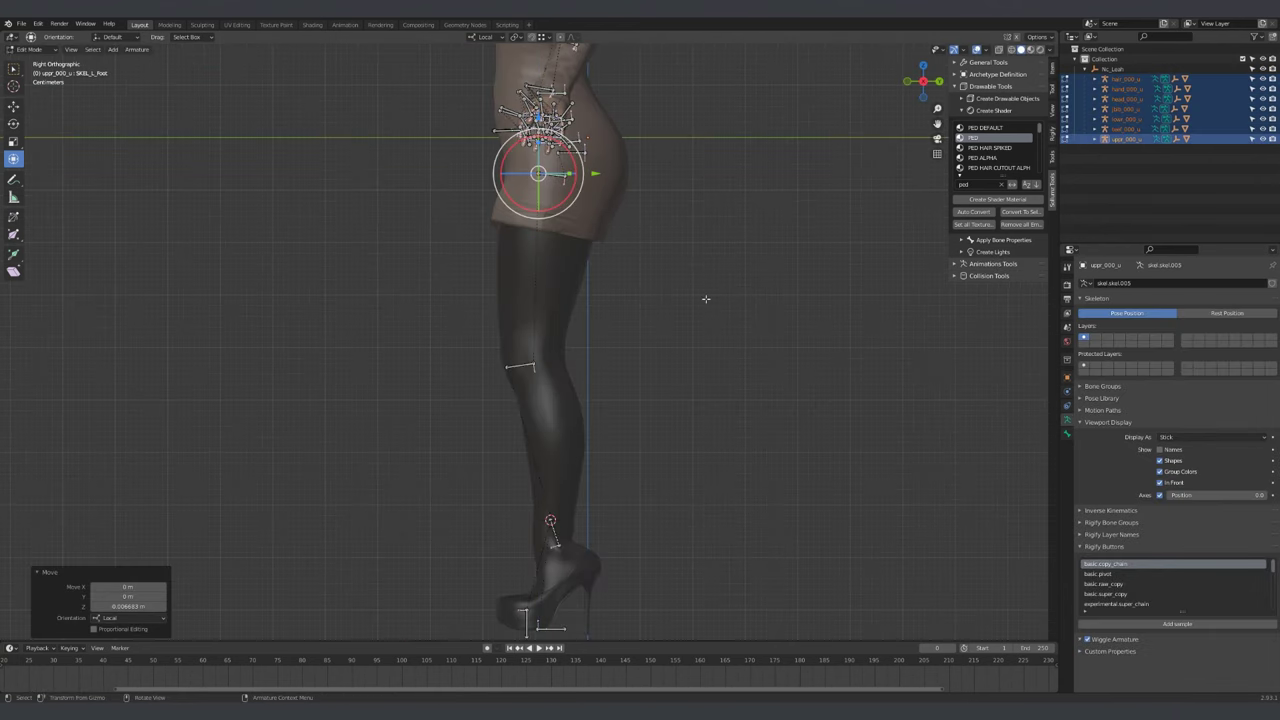
scroll(640, 269, "down", 2)
scroll(640, 269, "up", 3)
key("g")
key("z")
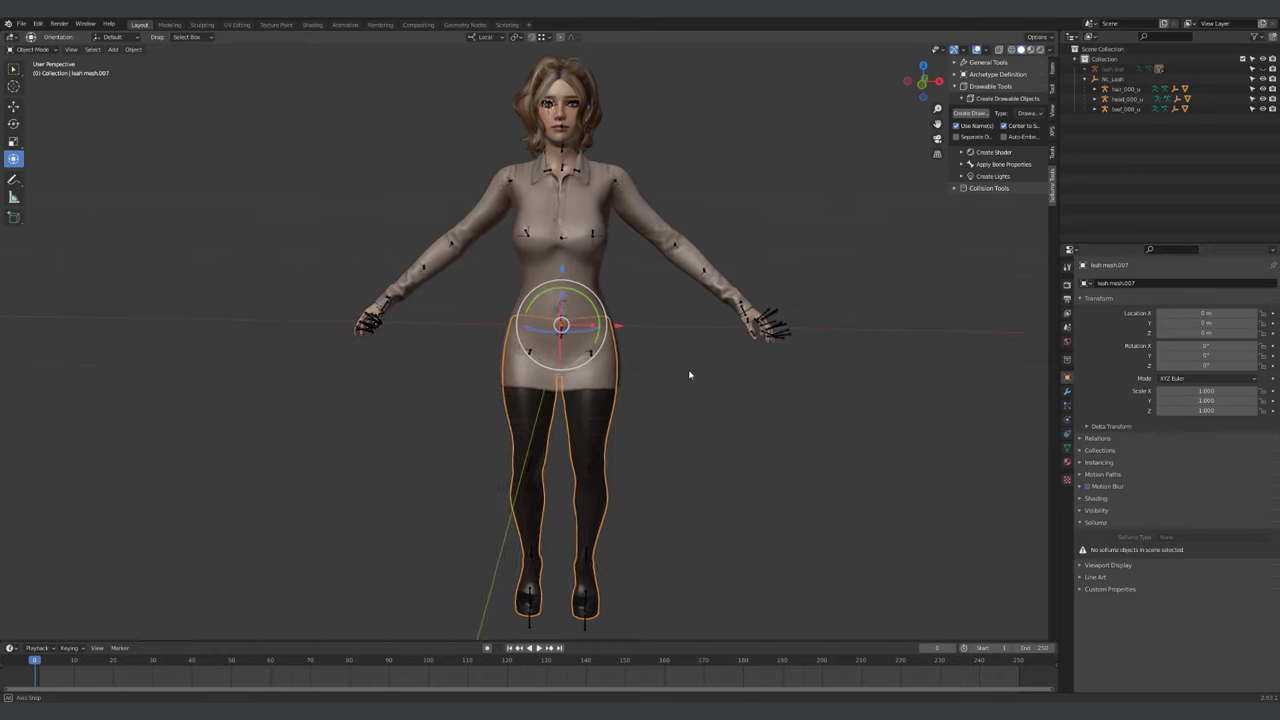
middle_click_drag(689, 375, 687, 376)
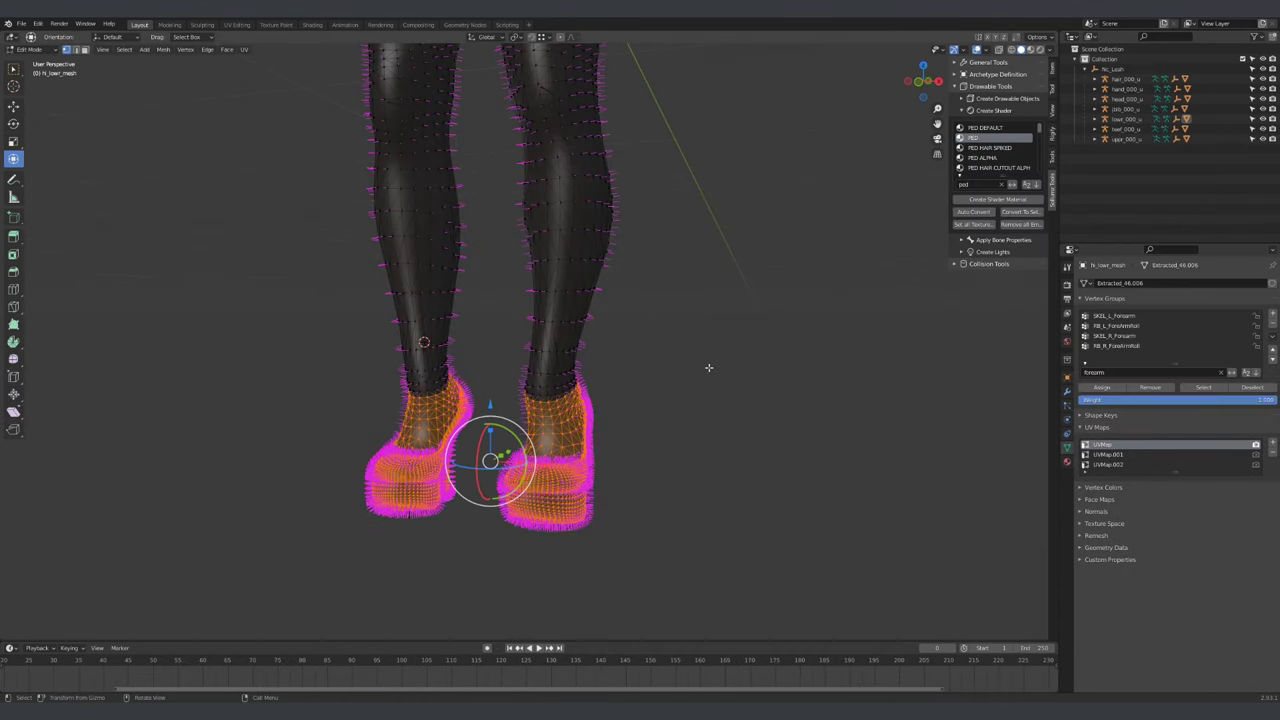
Separate the shoe faces into their own object and rename it in the outliner
left_click(709, 369)
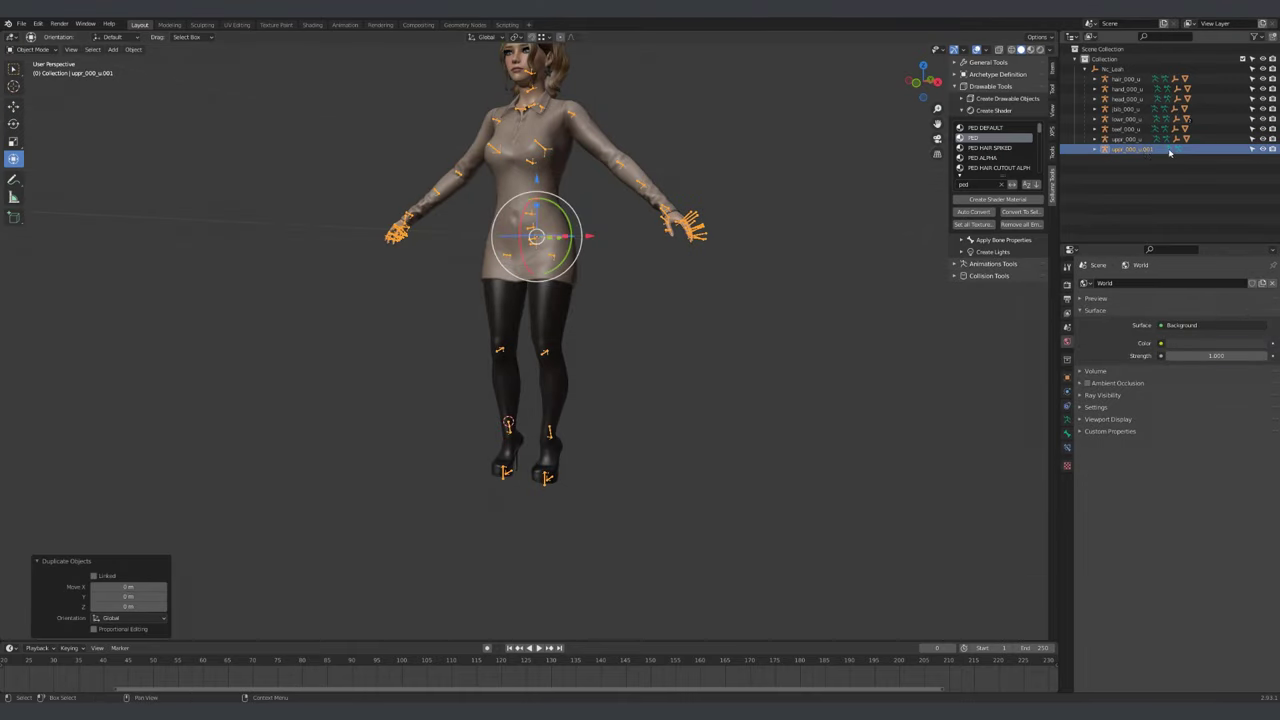
double_click(1143, 149)
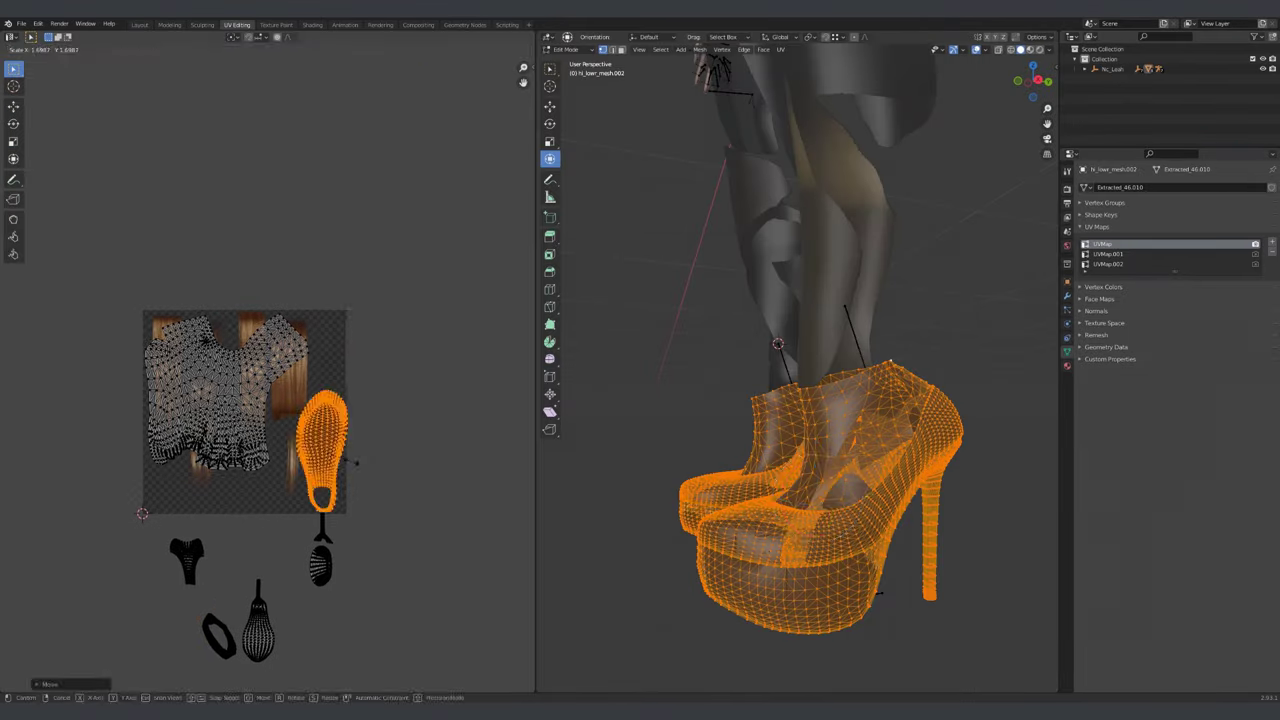
scroll(371, 523, "up", 3)
scroll(270, 400, "up", 3)
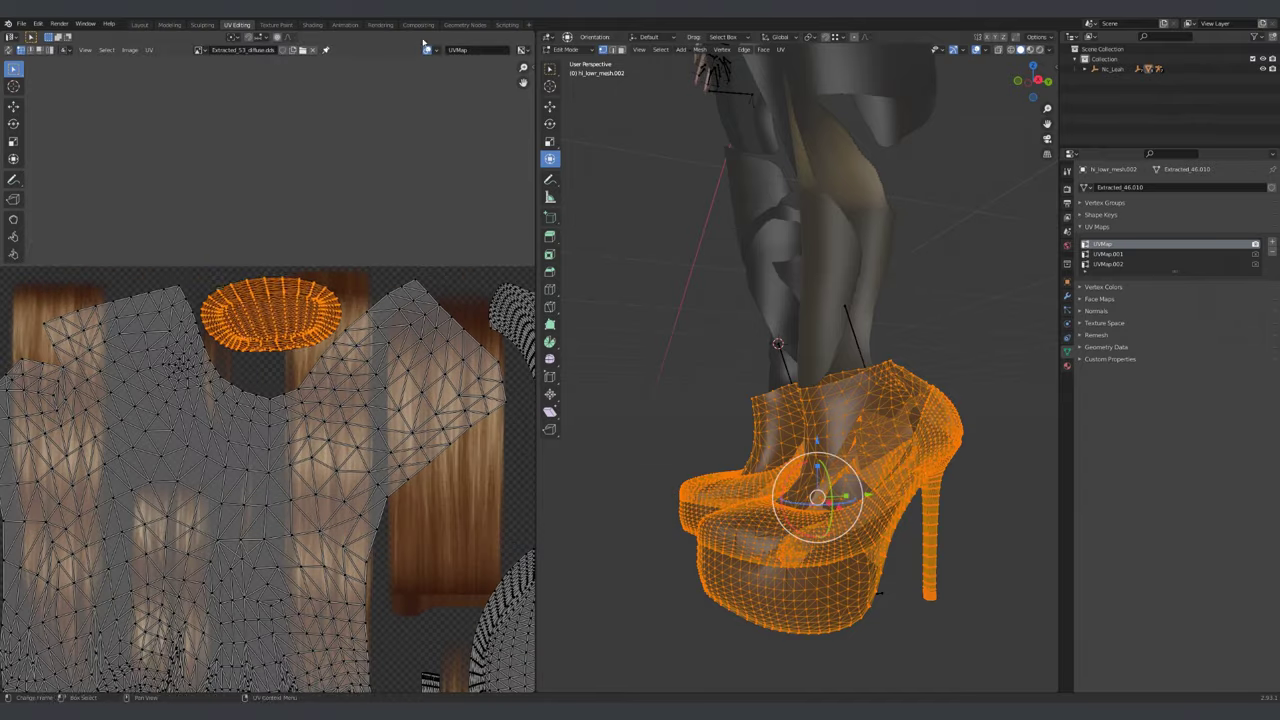
scroll(270, 400, "down", 3)
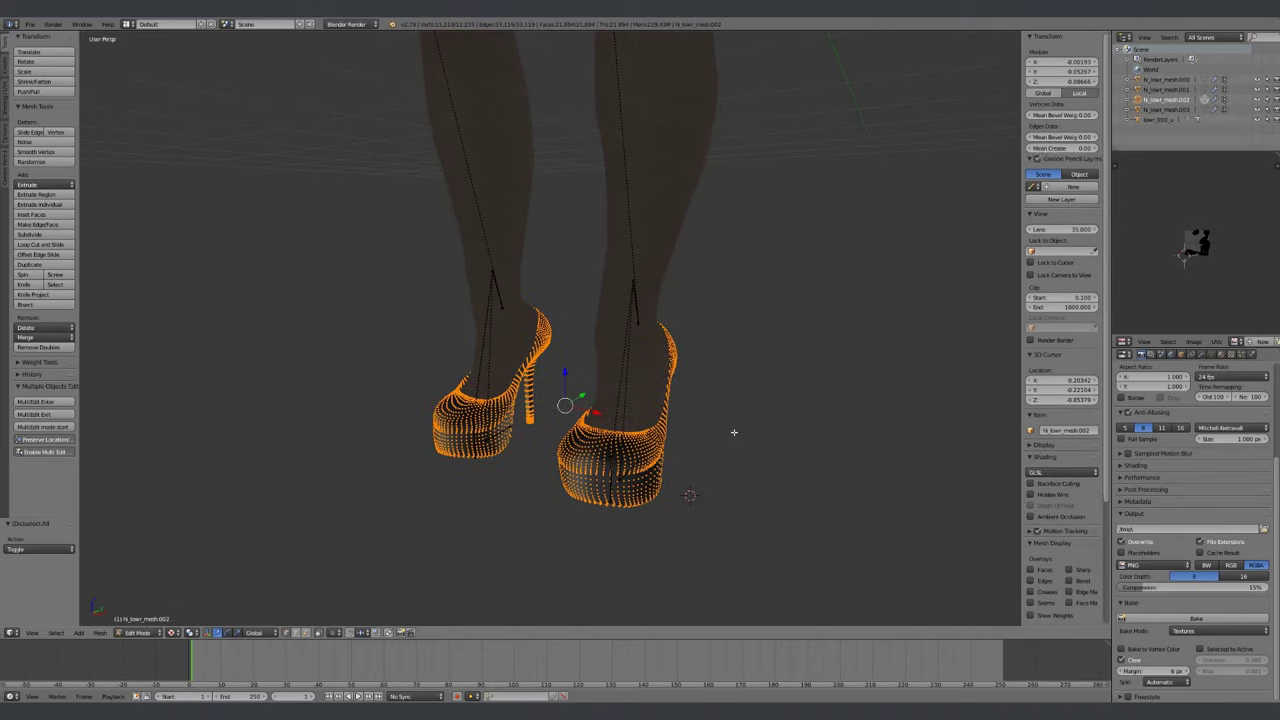
key("Tab")
Open the shoe texture's image options, orbit the lower mesh, and bring up the ped's prop options
left_click(1193, 341)
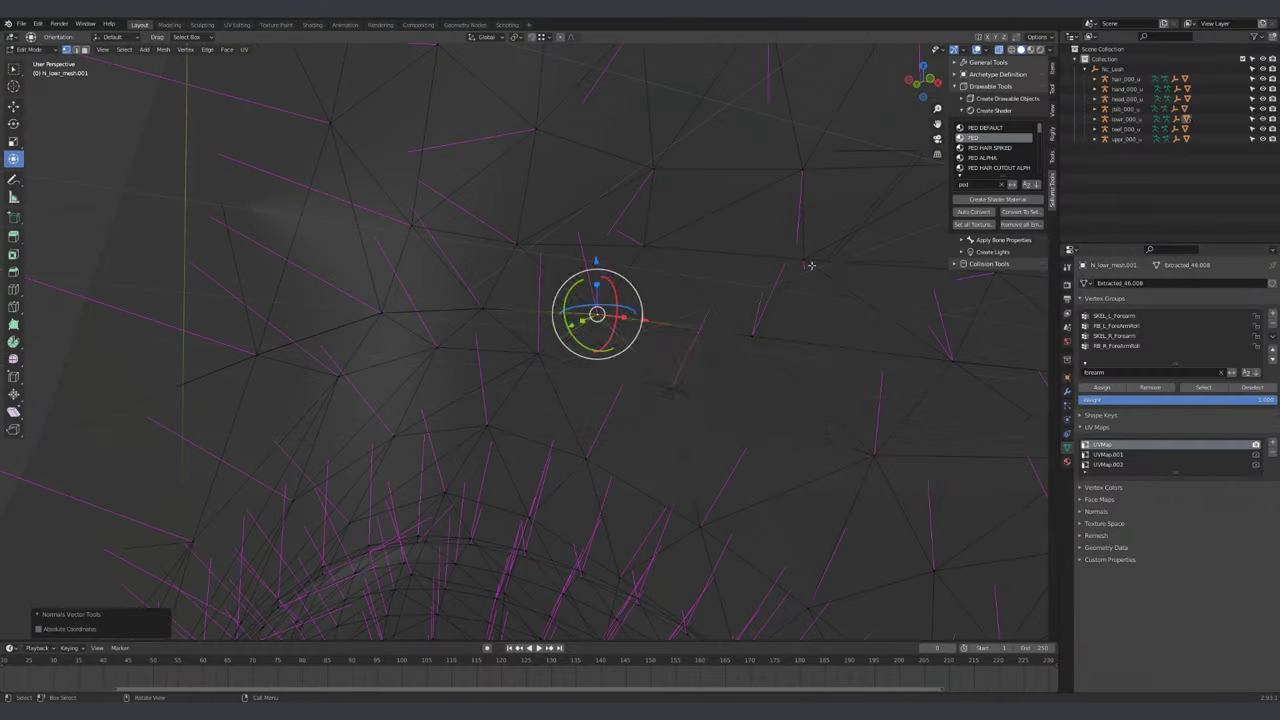
middle_click_drag(640, 300, 800, 250)
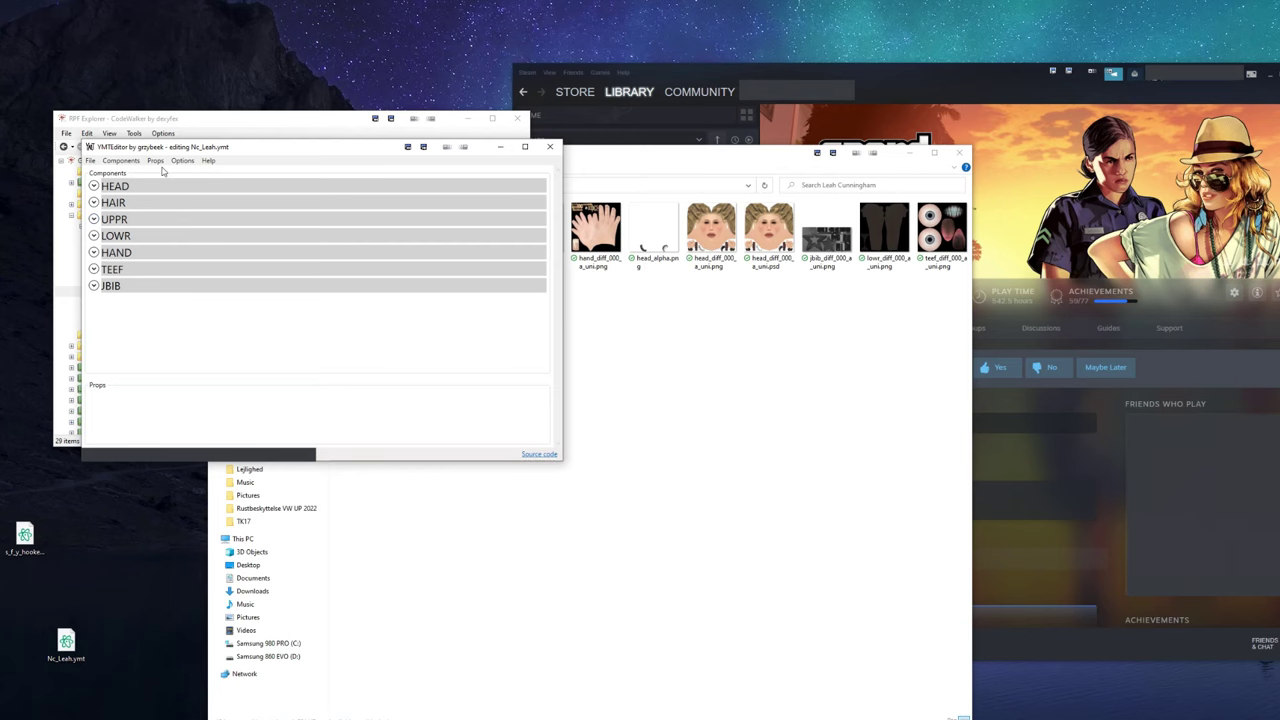
left_click(155, 161)
mouse_move(132, 162)
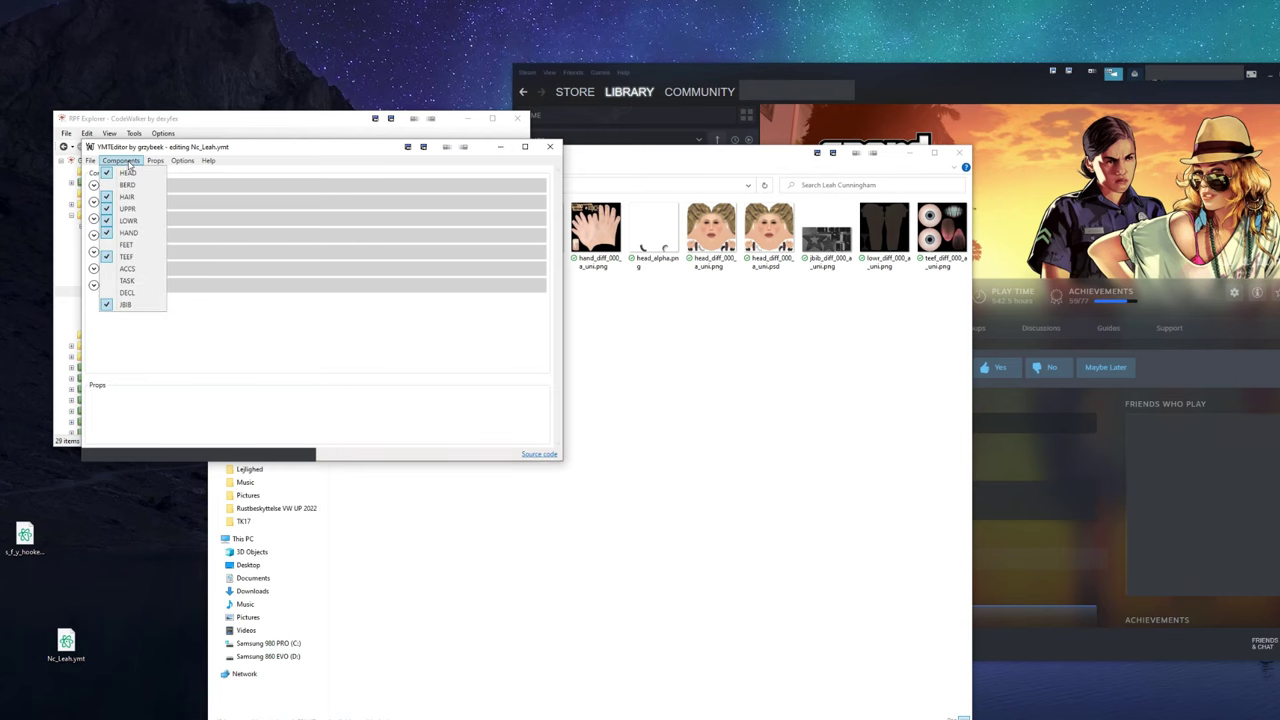
Tick the FEET component for Nc_Leah.ymt in YMTEditor's Components menu
left_click(127, 247)
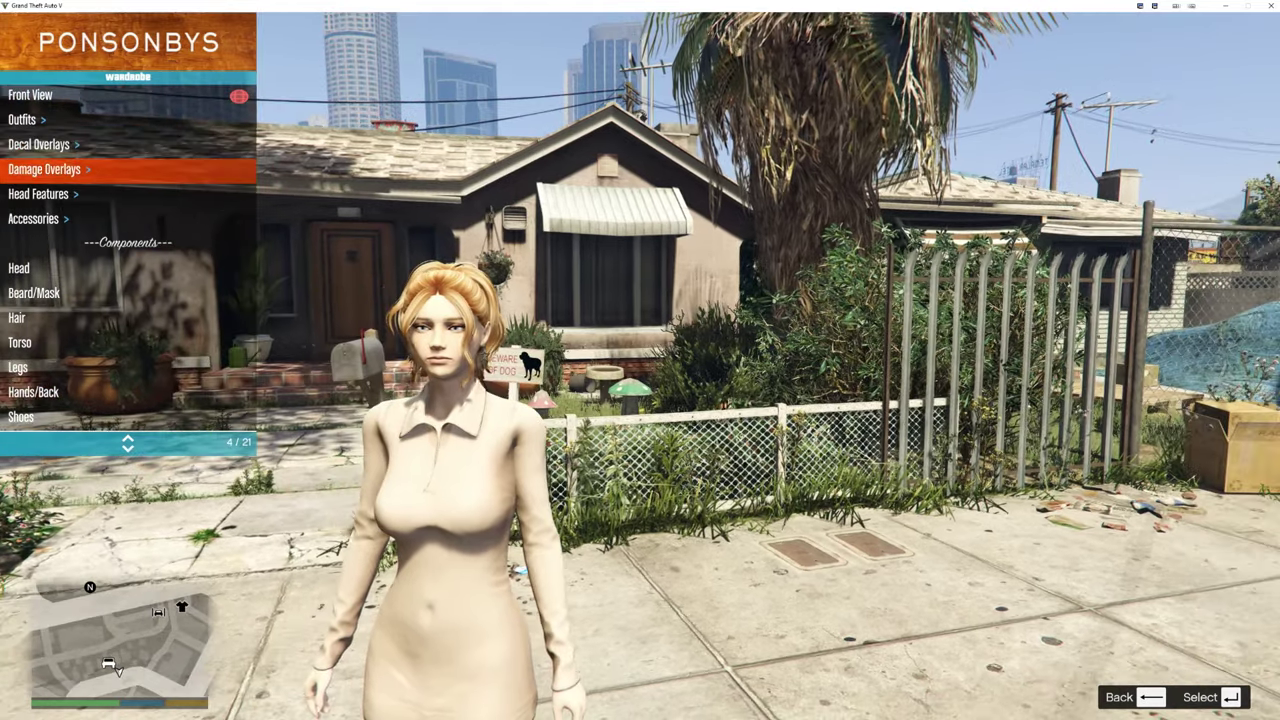
Under Damage Overlays > Damage Packs, apply Useful_Bits, Explosion_Med and Explosion_Large to the ped
key("Return")
key("Up")
key("Up")
key("Return")
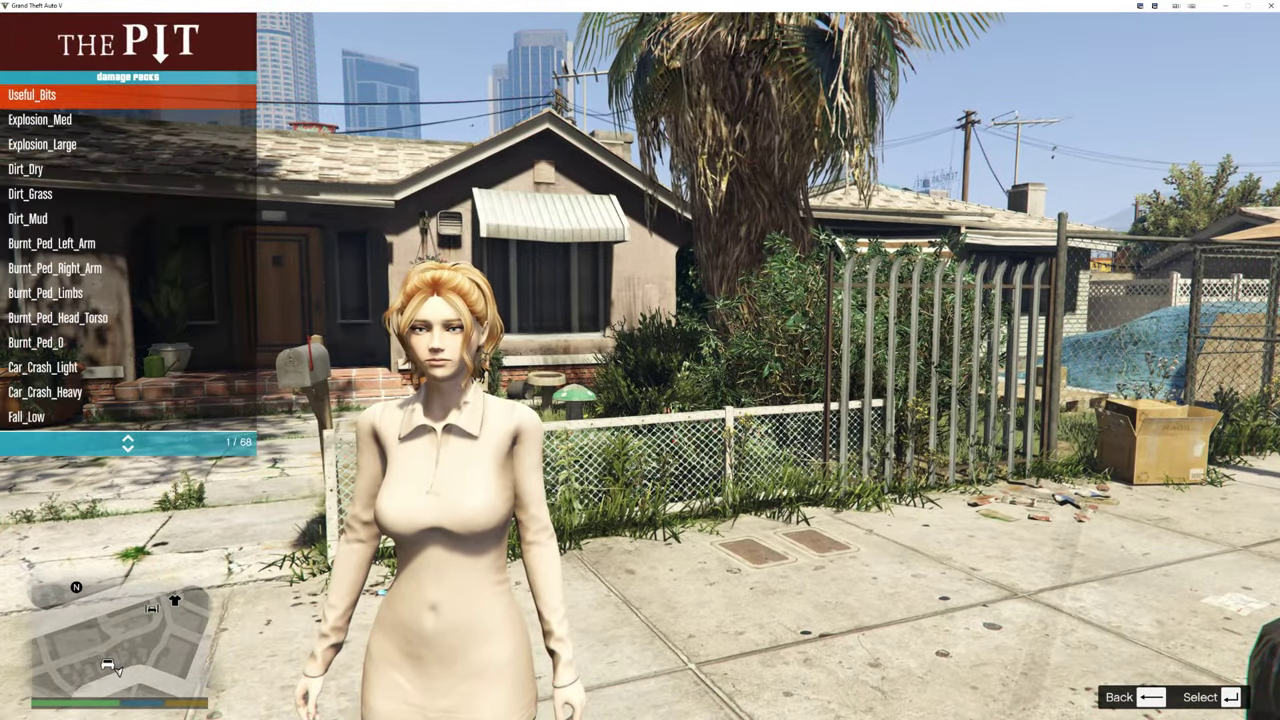
key("Return")
key("Down")
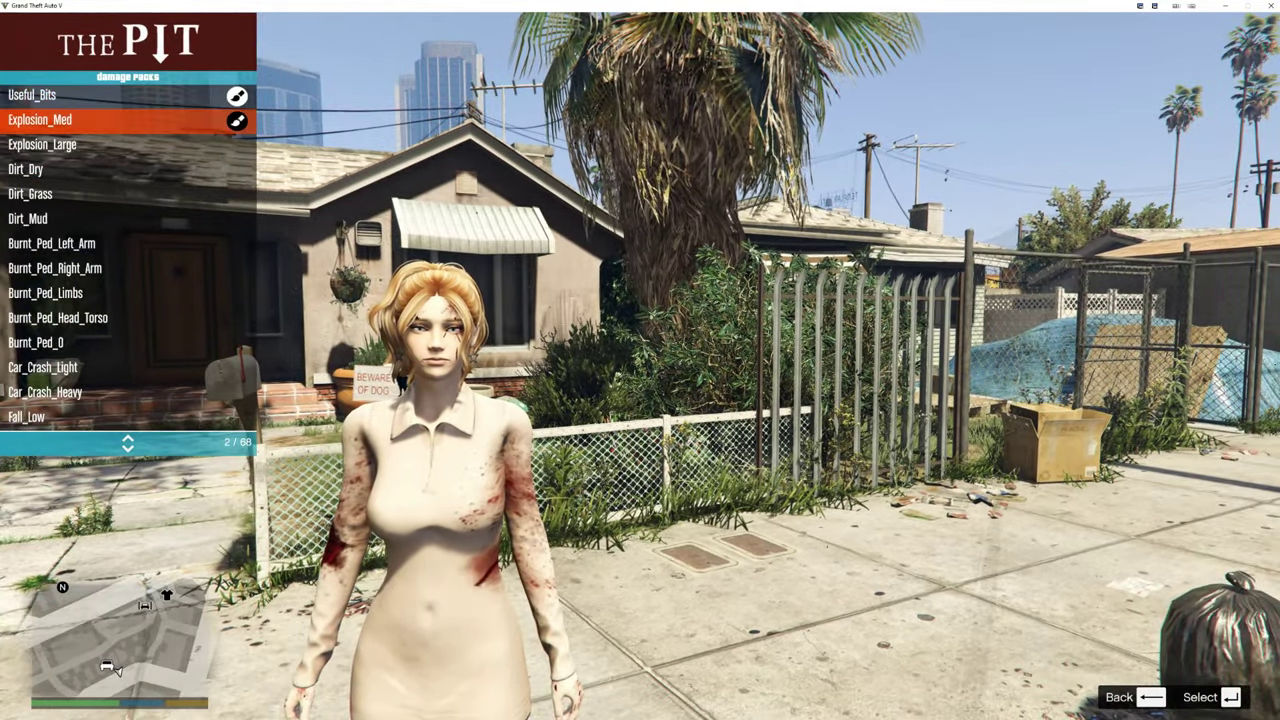
key("Return")
key("Down")
key("Return")
key("Down")
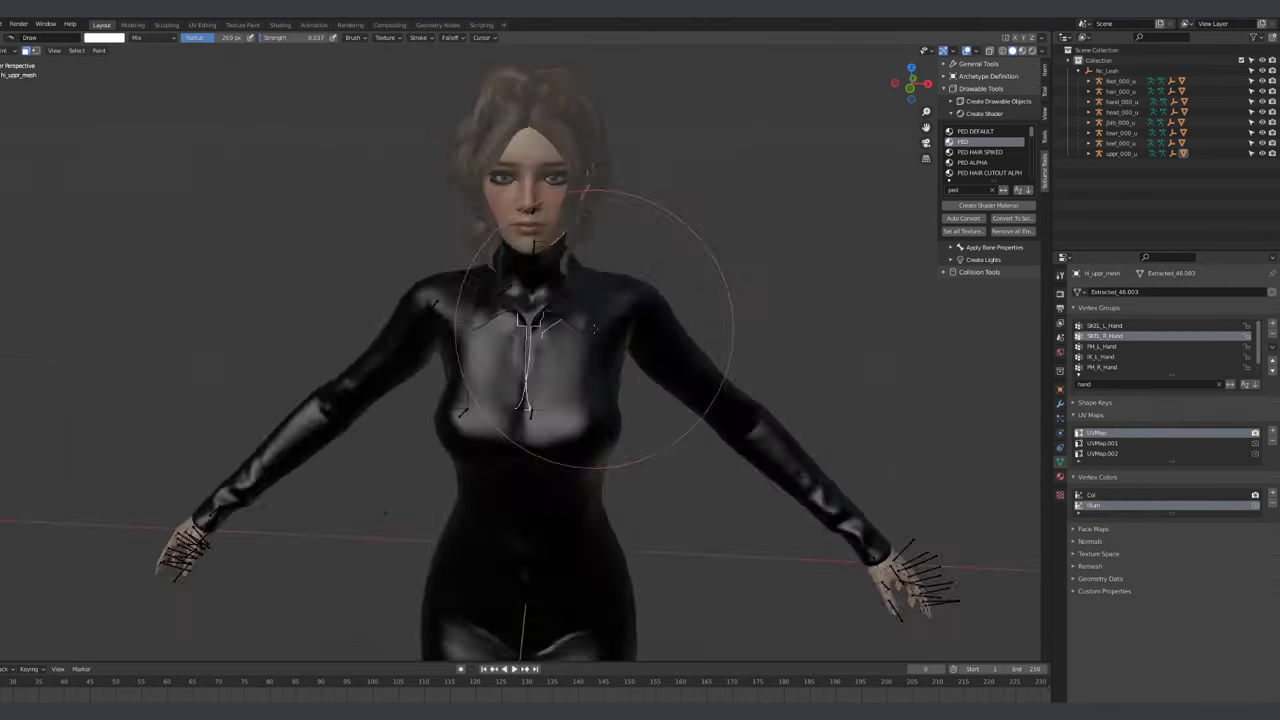
scroll(620, 394, "down", 10)
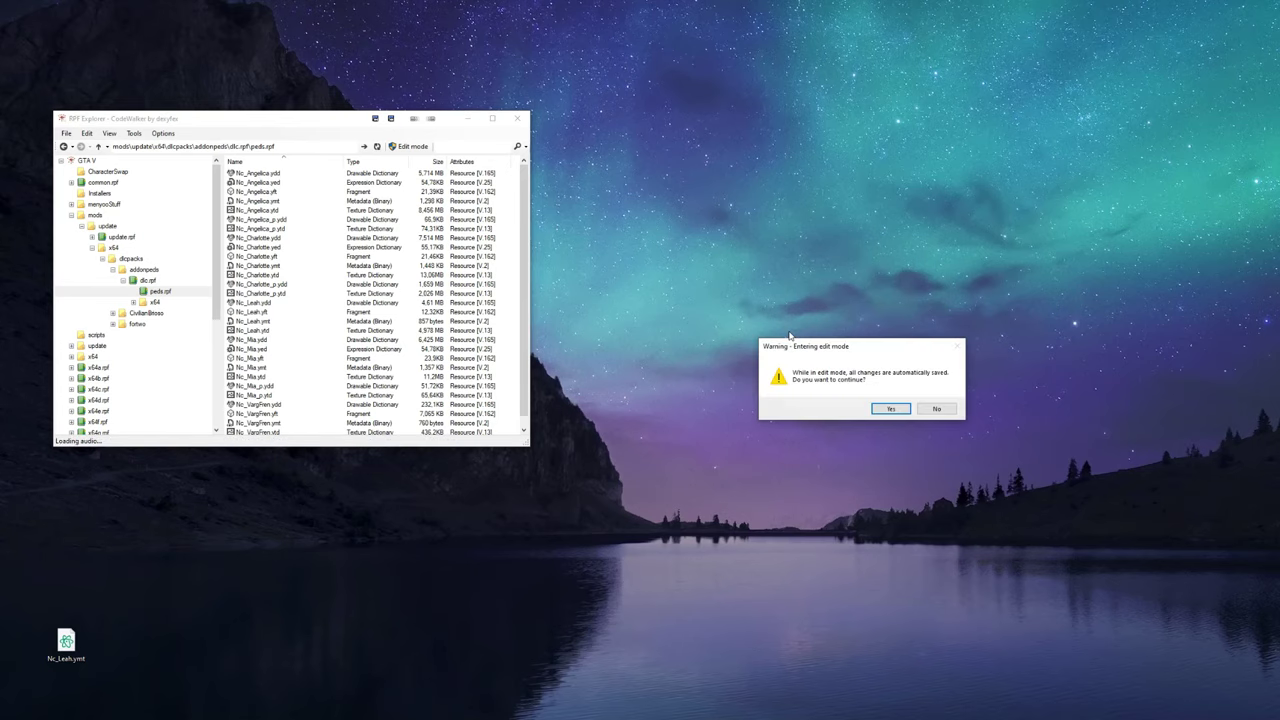
In CodeWalker, search for cs_natal and export cs_natalia.yft as XML
key("Return")
type("cs_na")
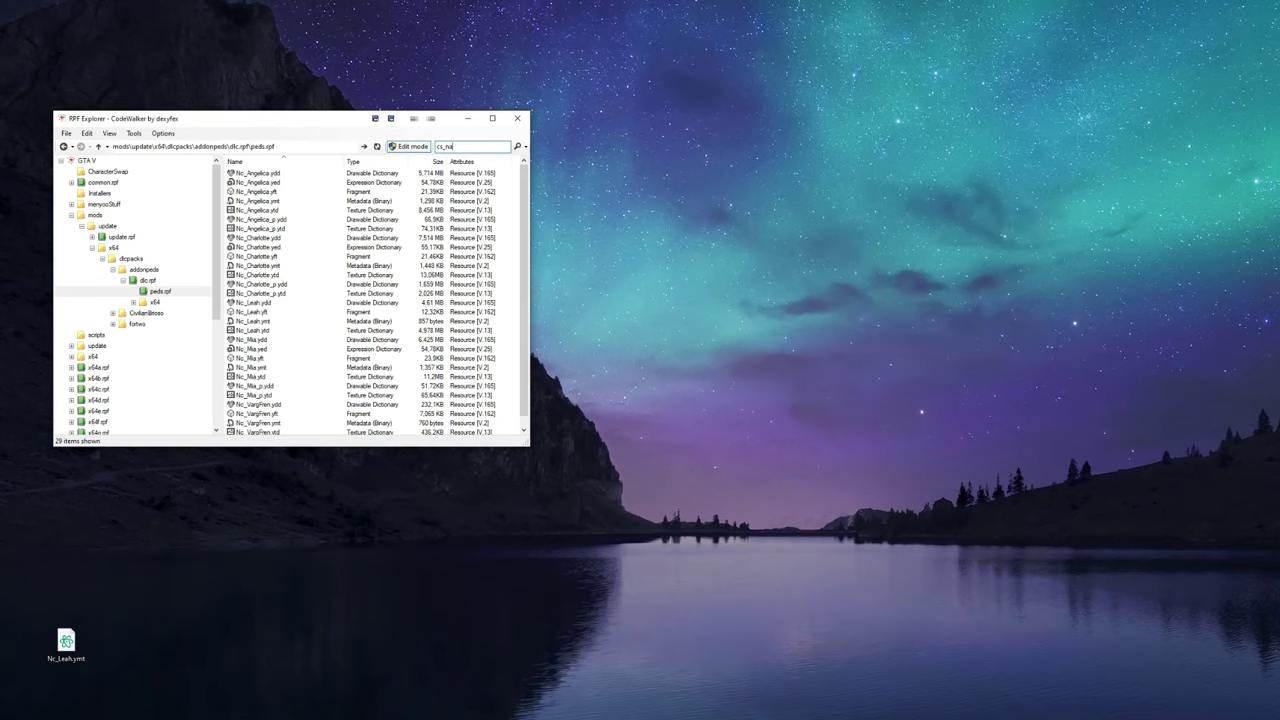
type("tal")
key("Return")
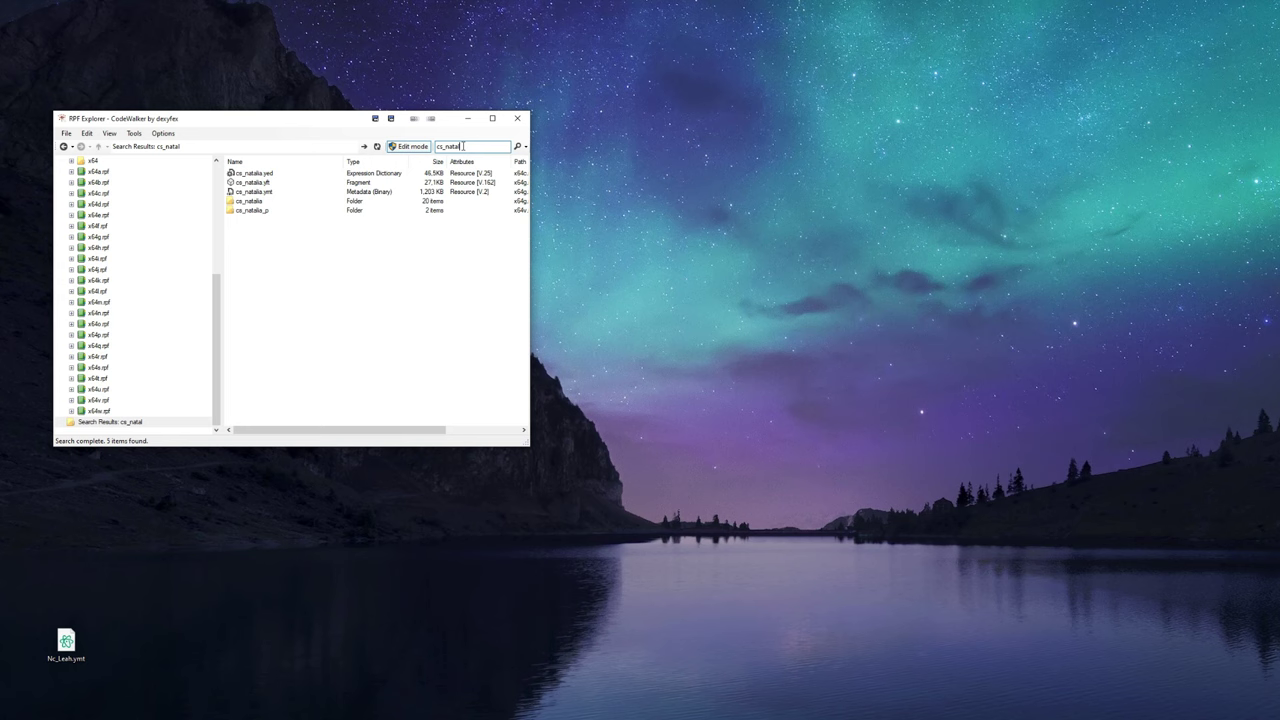
right_click(269, 182)
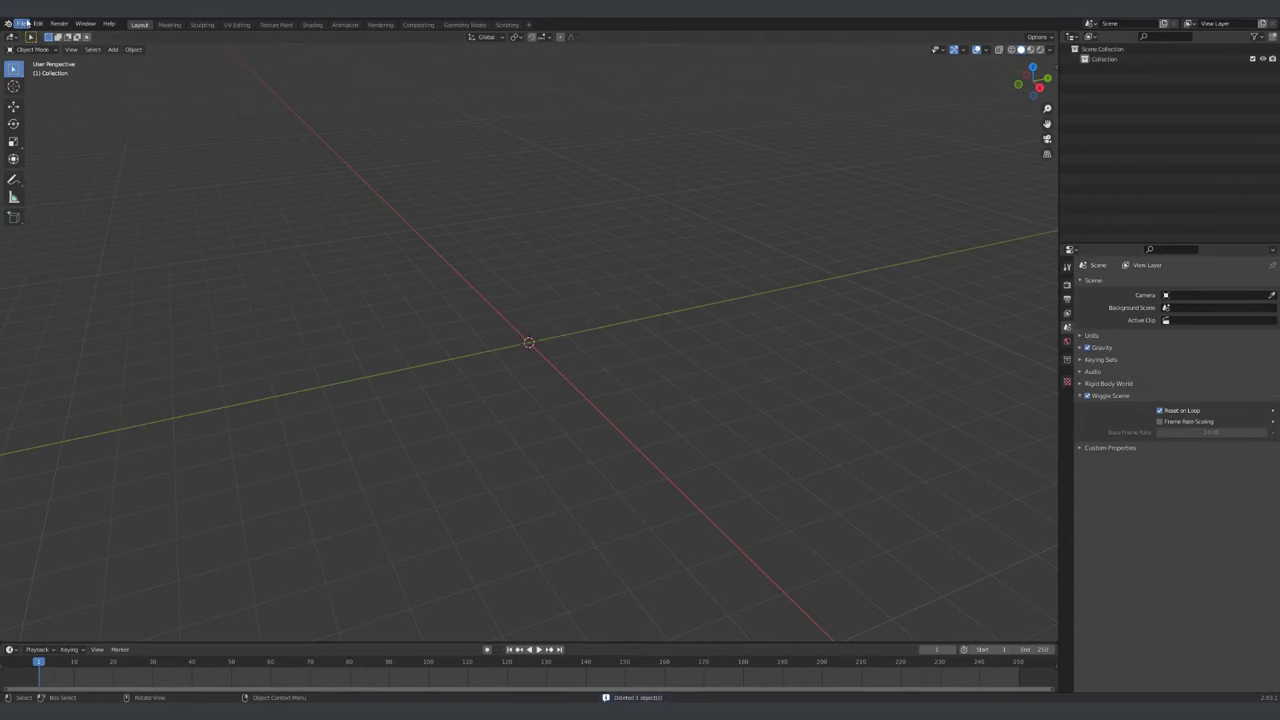
left_click(20, 23)
Import the exported cs_natalia XML into Blender as a CodeWalker XML and frame all its bones
mouse_move(40, 159)
left_click(200, 278)
double_click(640, 385)
double_click(718, 310)
key("a")
key("KP_Decimal")
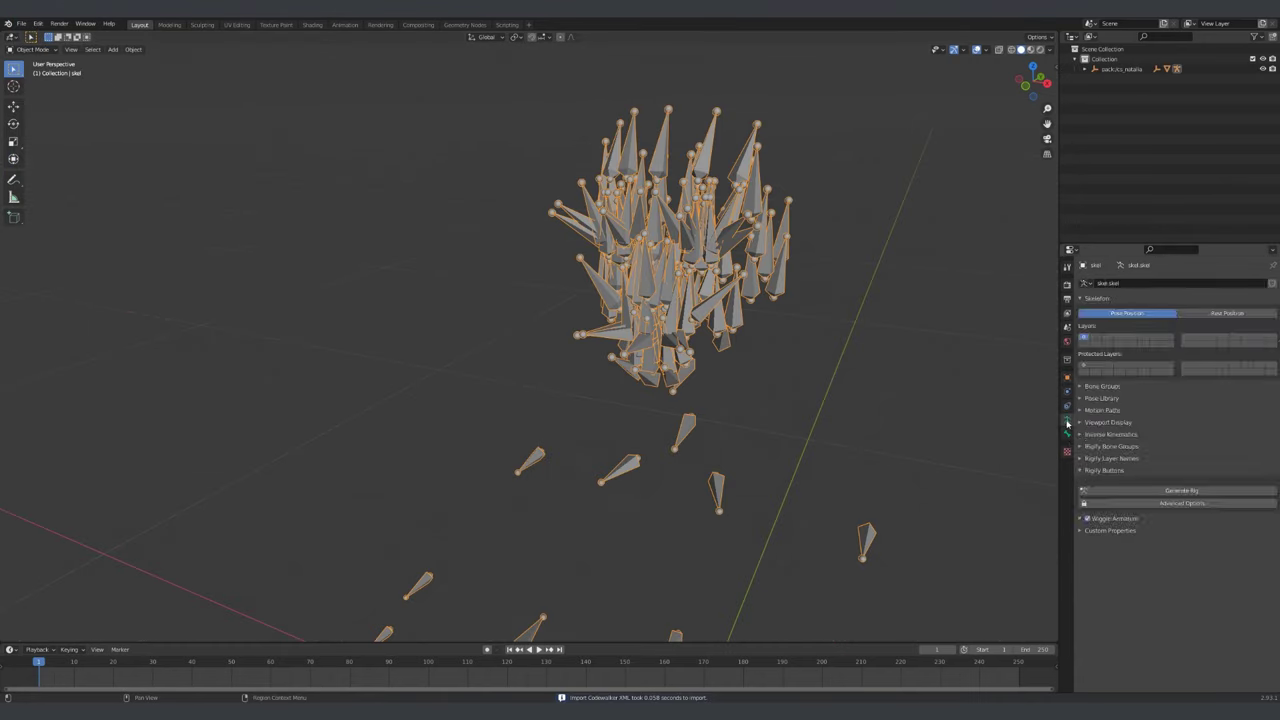
Set the imported armature's viewport display to Stick
left_click(1067, 422)
left_click(1067, 418)
left_click(1108, 422)
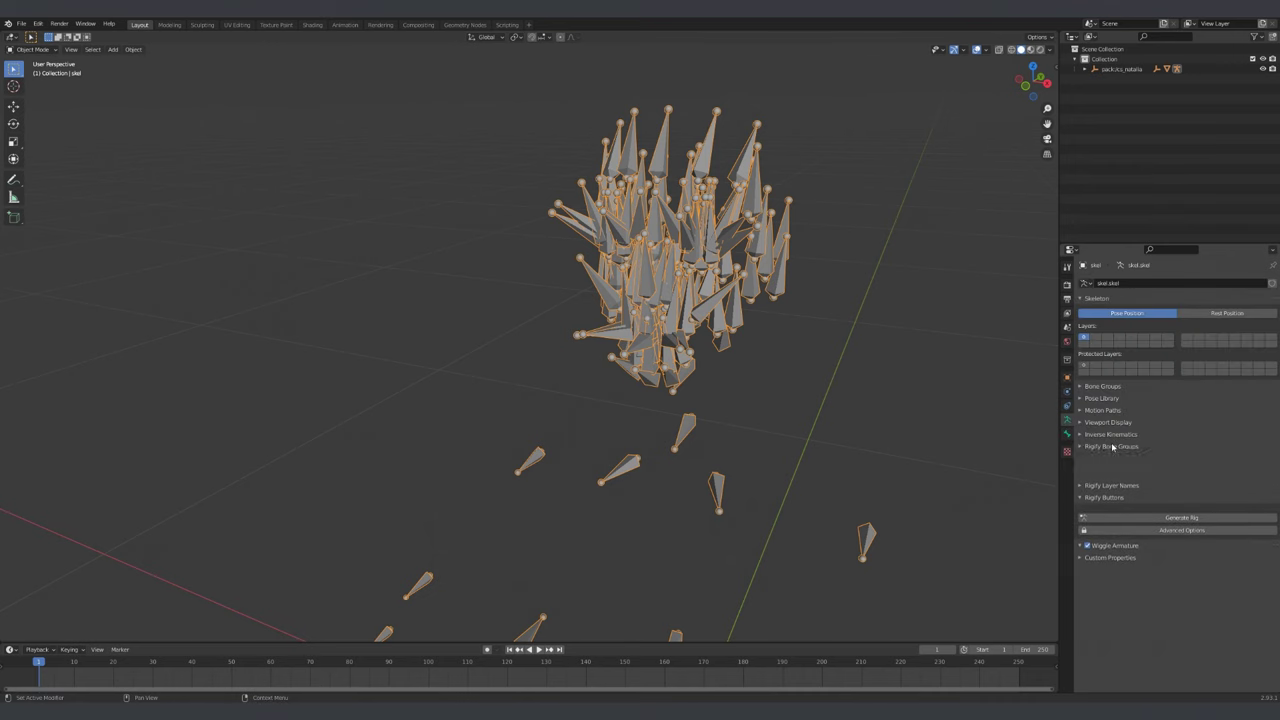
left_click(1213, 437)
left_click(1180, 461)
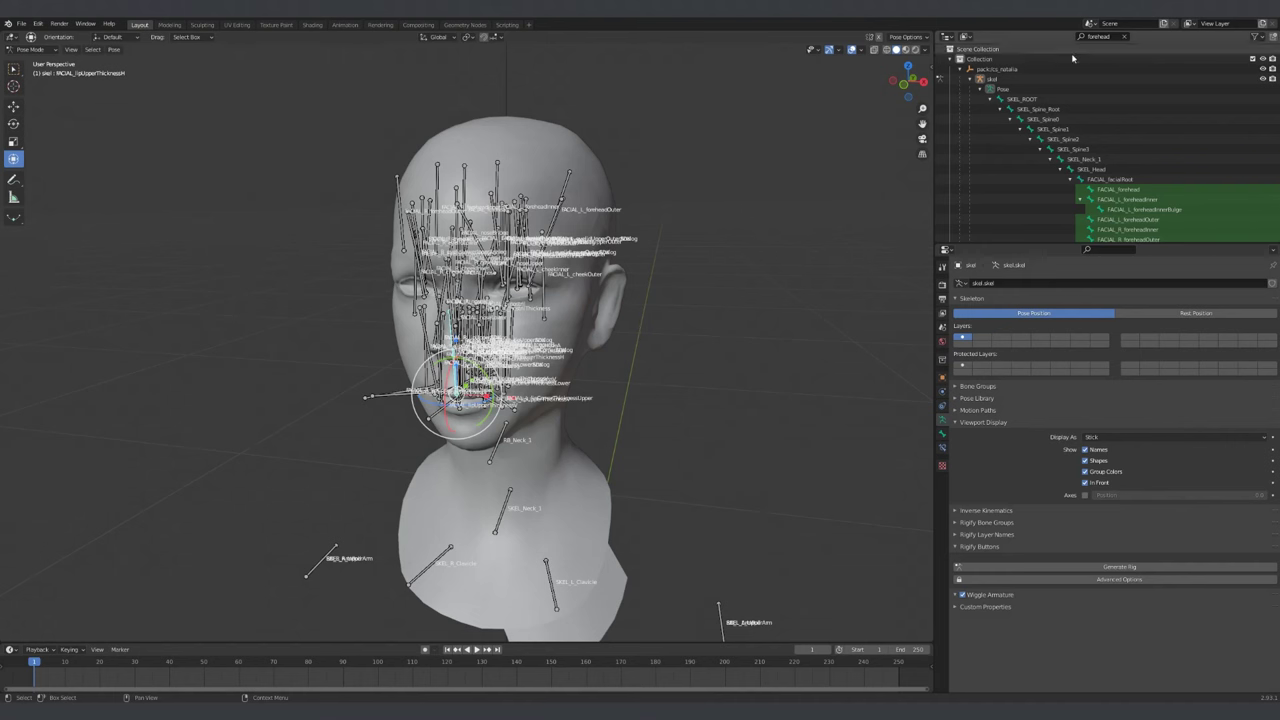
Paste the copied skeleton into the Nc_Leah scene with Ctrl+V
scroll(1131, 149, "down", 1)
scroll(1131, 160, "down", 2)
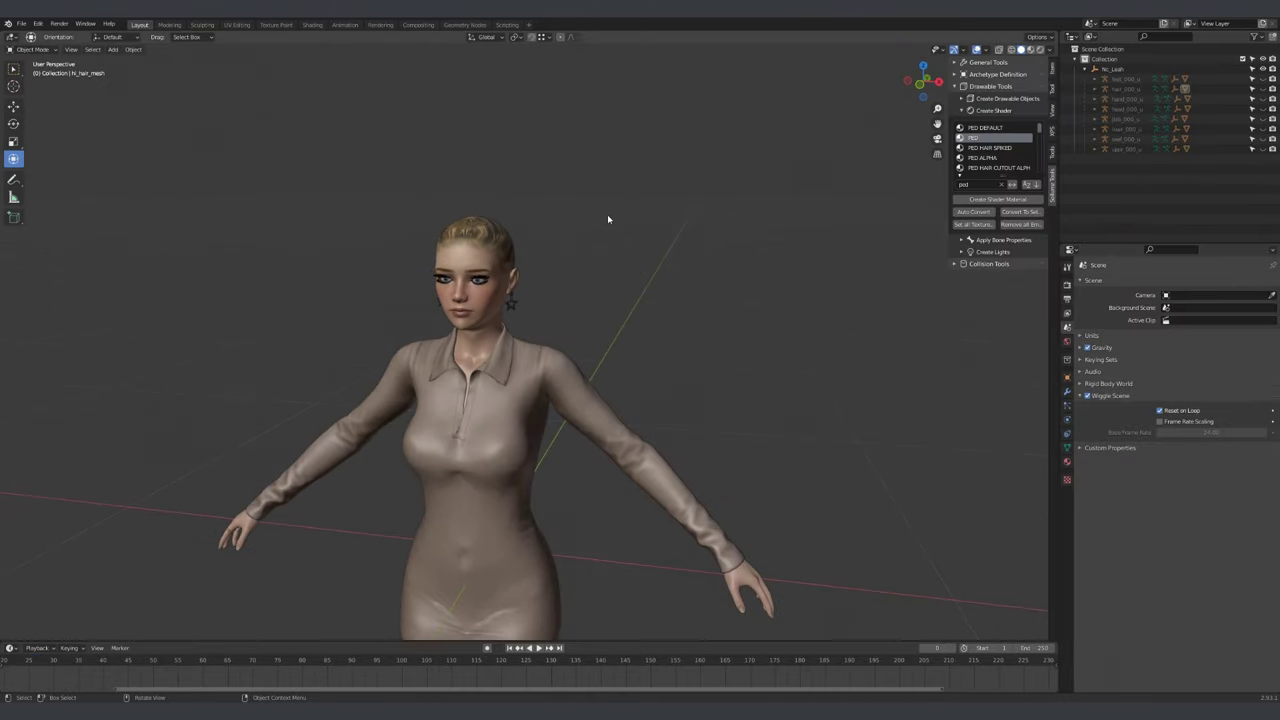
key("ctrl+v")
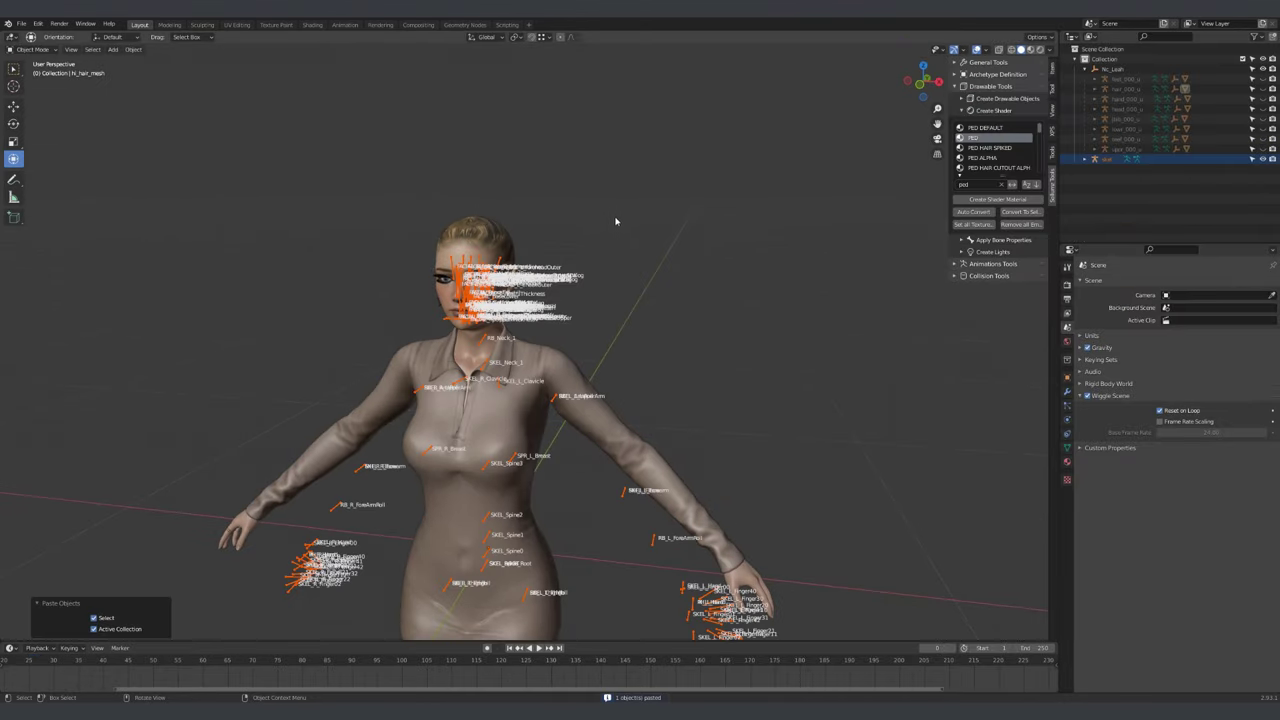
Enable In Front so the pasted bones show through the character's mesh
scroll(612, 217, "up", 5)
middle_click_drag(612, 217, 660, 300)
left_click(1067, 461)
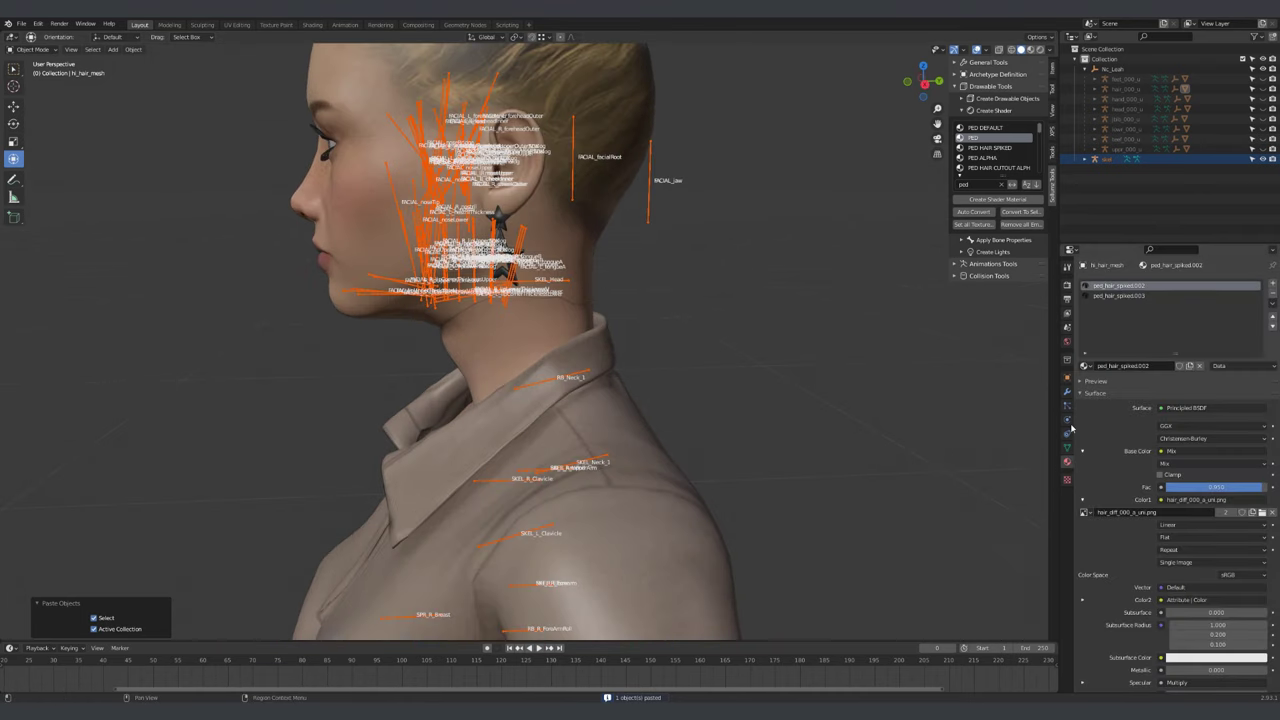
left_click(1067, 449)
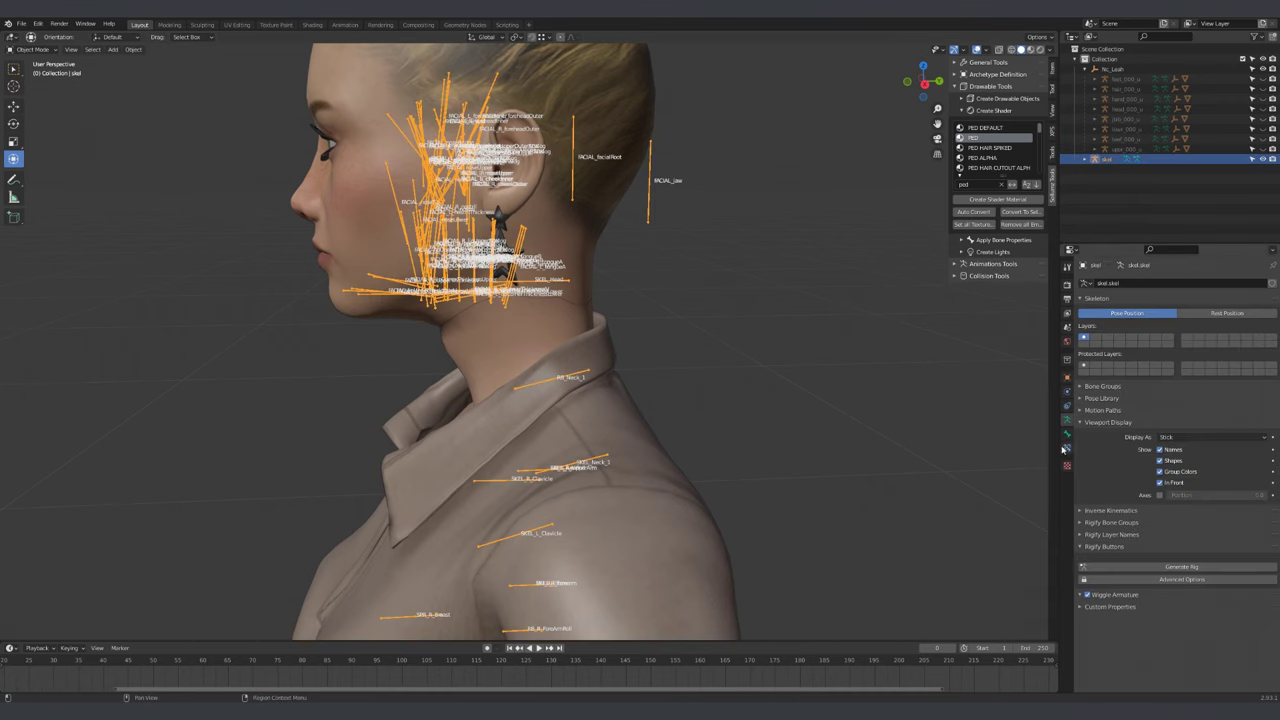
left_click(1160, 483)
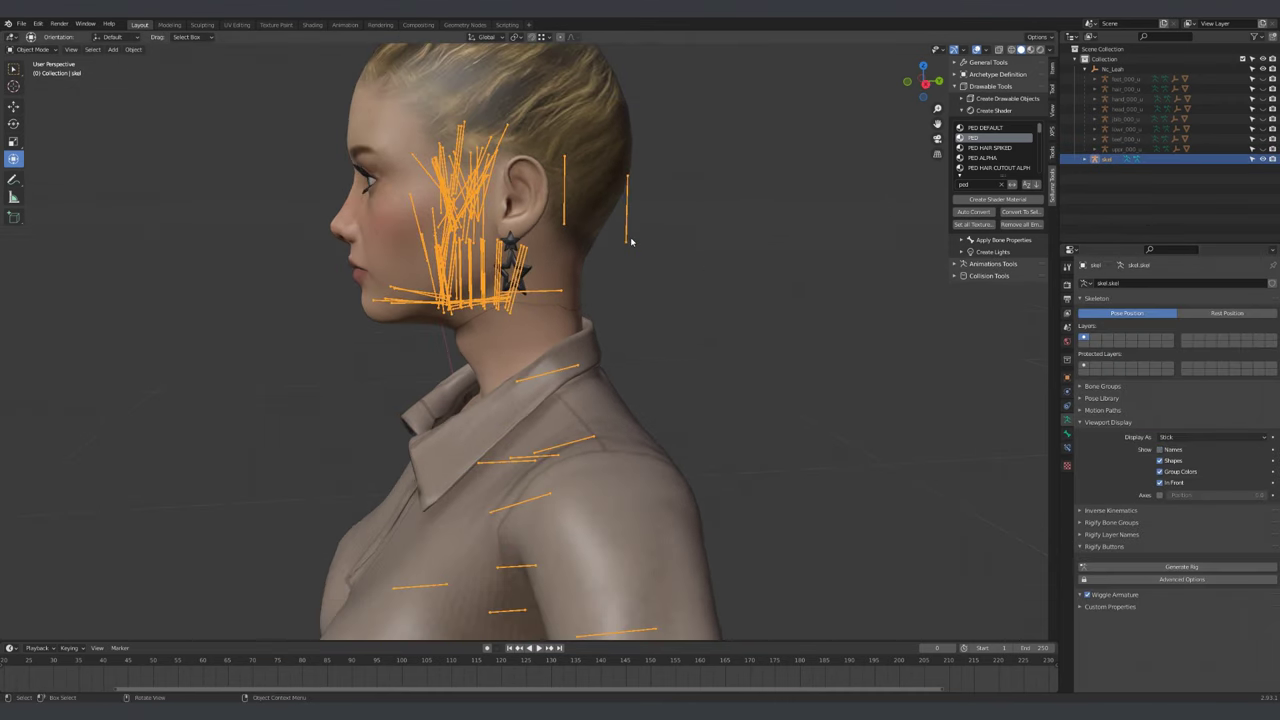
In Edit Mode, circle-select bones on the chest and right hand
key("Tab")
scroll(638, 257, "up", 4)
scroll(638, 257, "down", 6)
key("alt+a")
key("c")
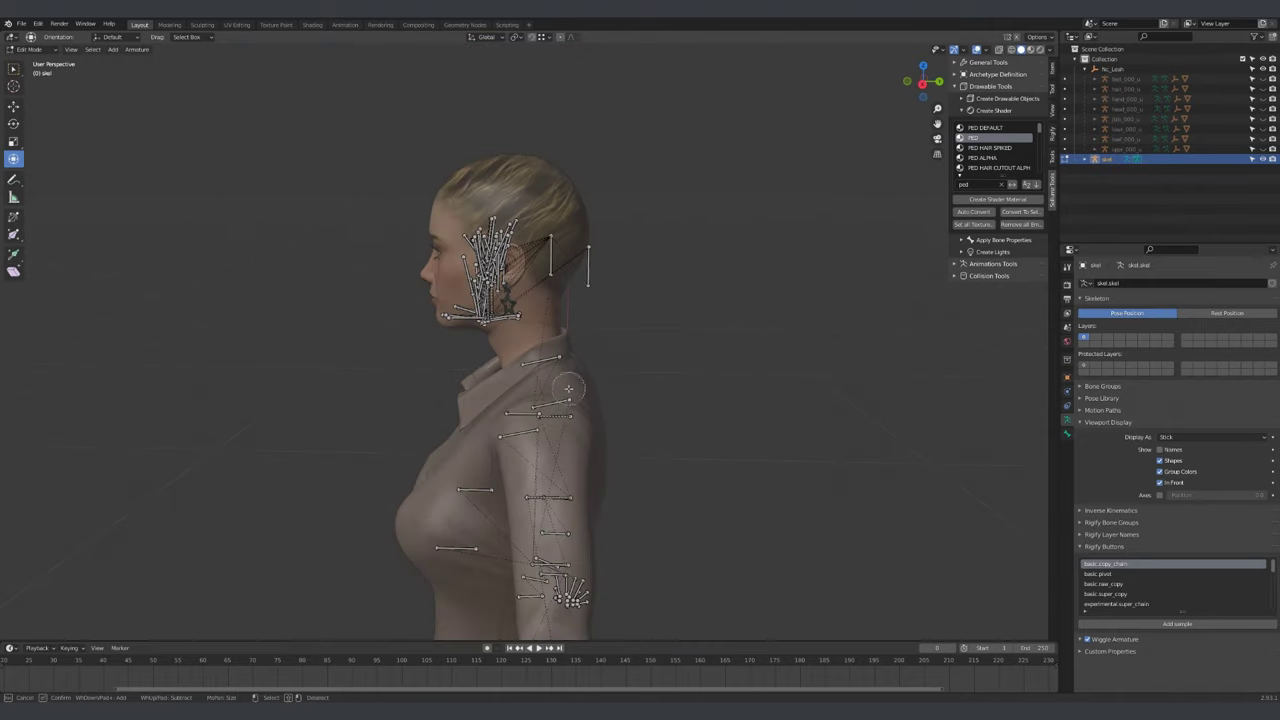
left_click(566, 386)
scroll(566, 386, "down", 3)
key("KP_1")
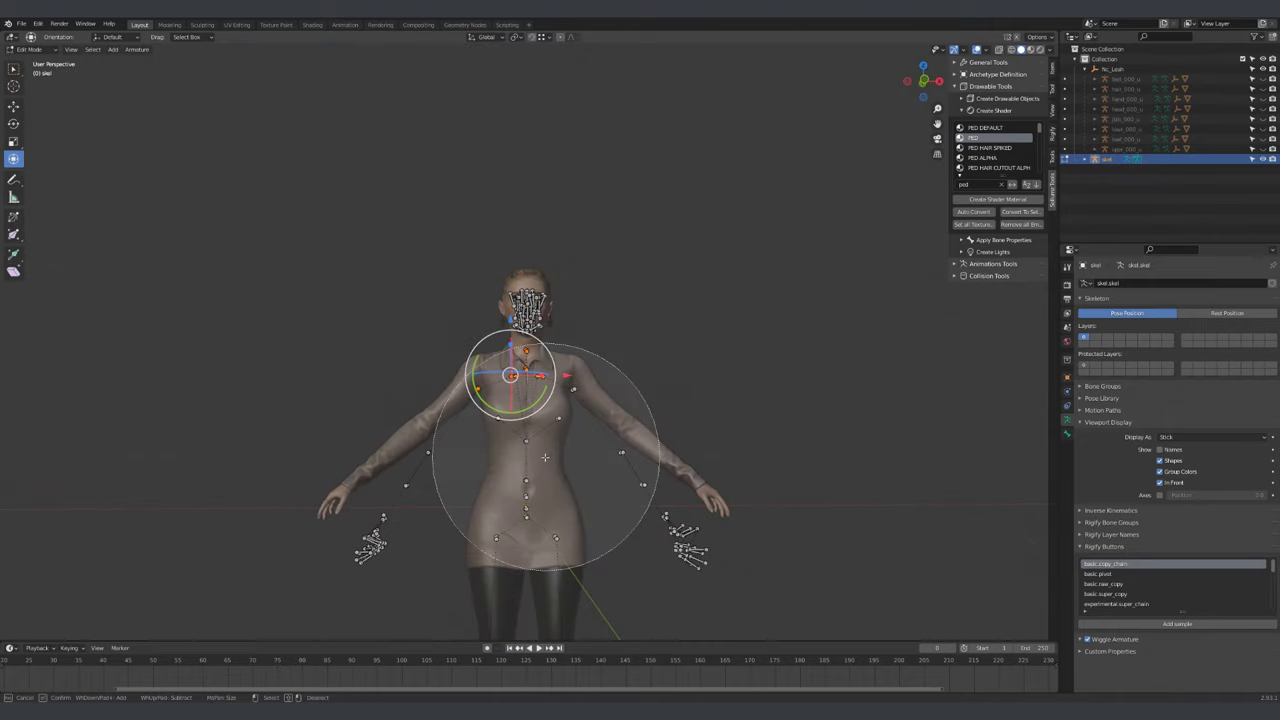
scroll(449, 495, "down", 1)
left_click(763, 560)
key("Escape")
Select the facial bones from side and front orthographic views to fit them to her face
scroll(633, 521, "down", 2)
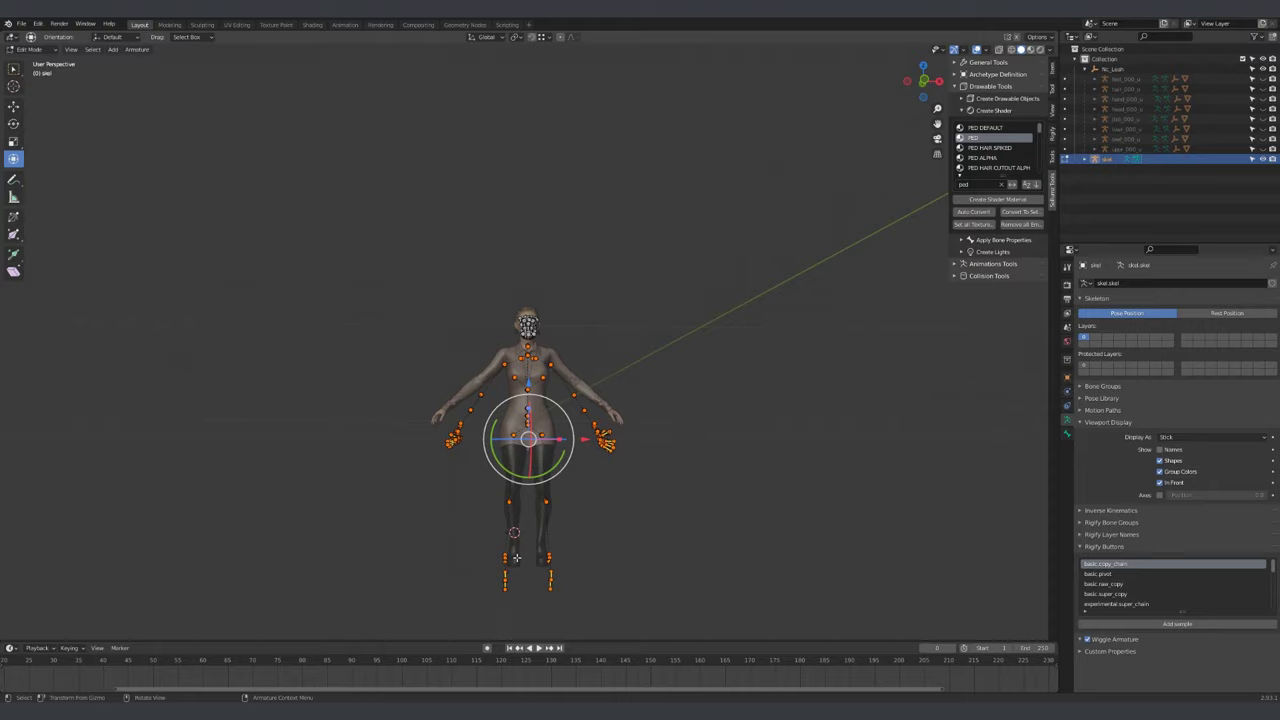
scroll(527, 325, "up", 5)
key("KP_3")
scroll(519, 289, "up", 4)
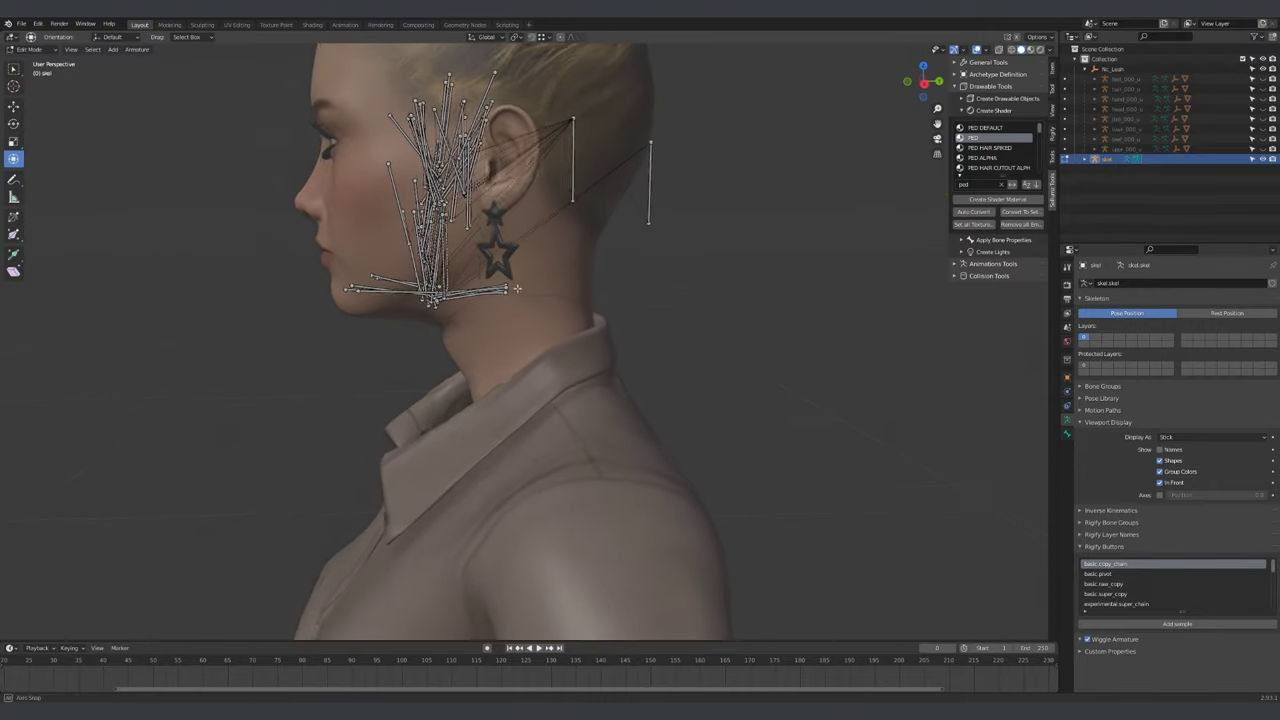
key("a")
key("alt+a")
key("KP_1")
key("a")
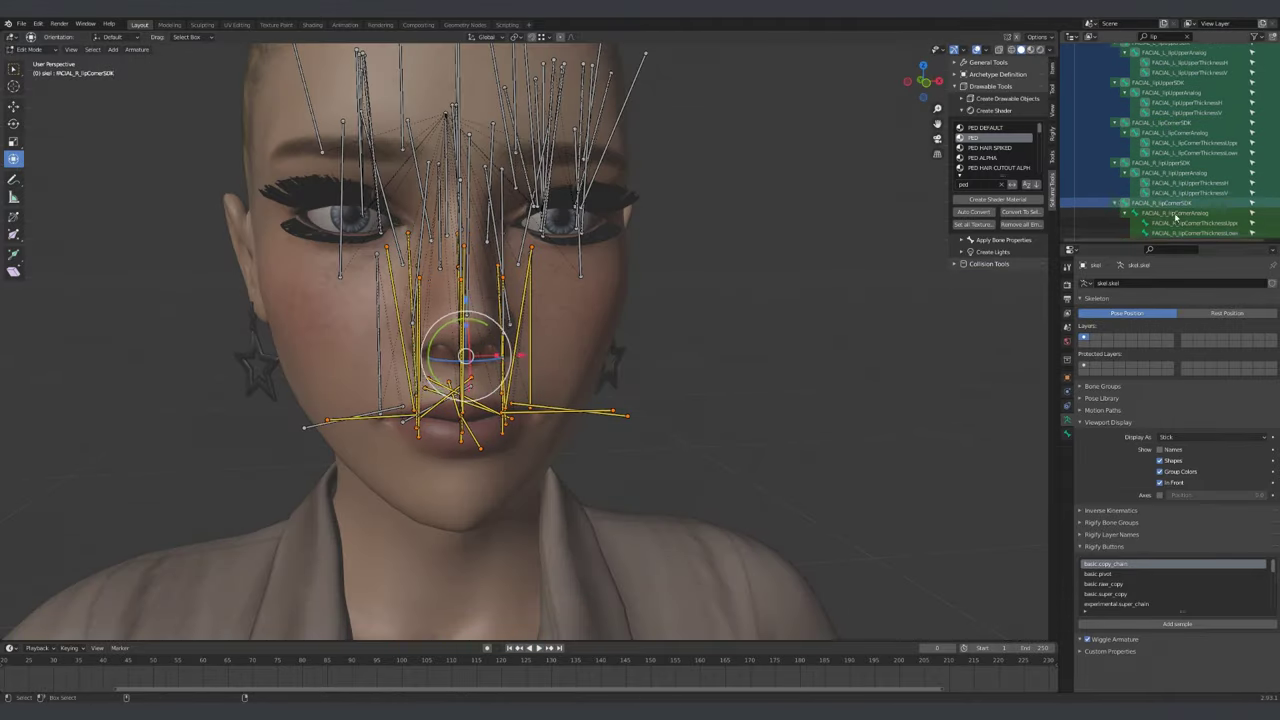
scroll(667, 302, "up", 2)
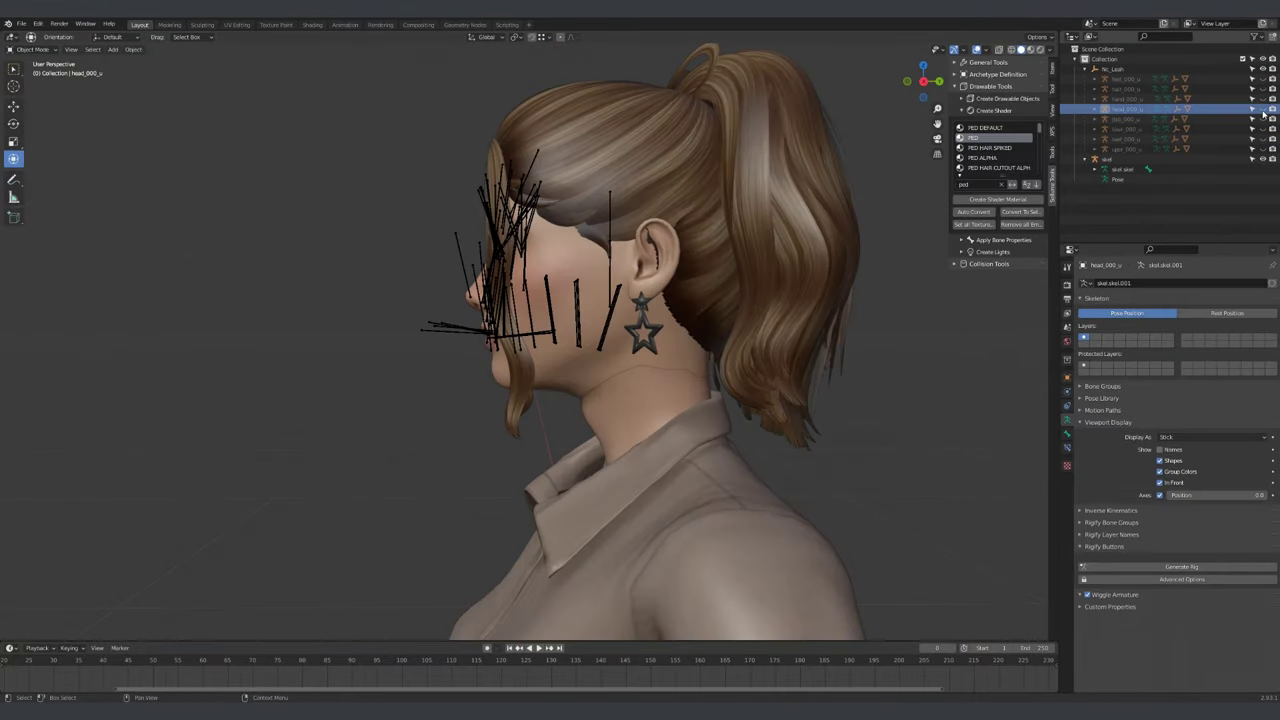
Select the skel armature and head_000_u, with head_000_u active
left_click(1263, 117)
left_click(610, 224, "shift")
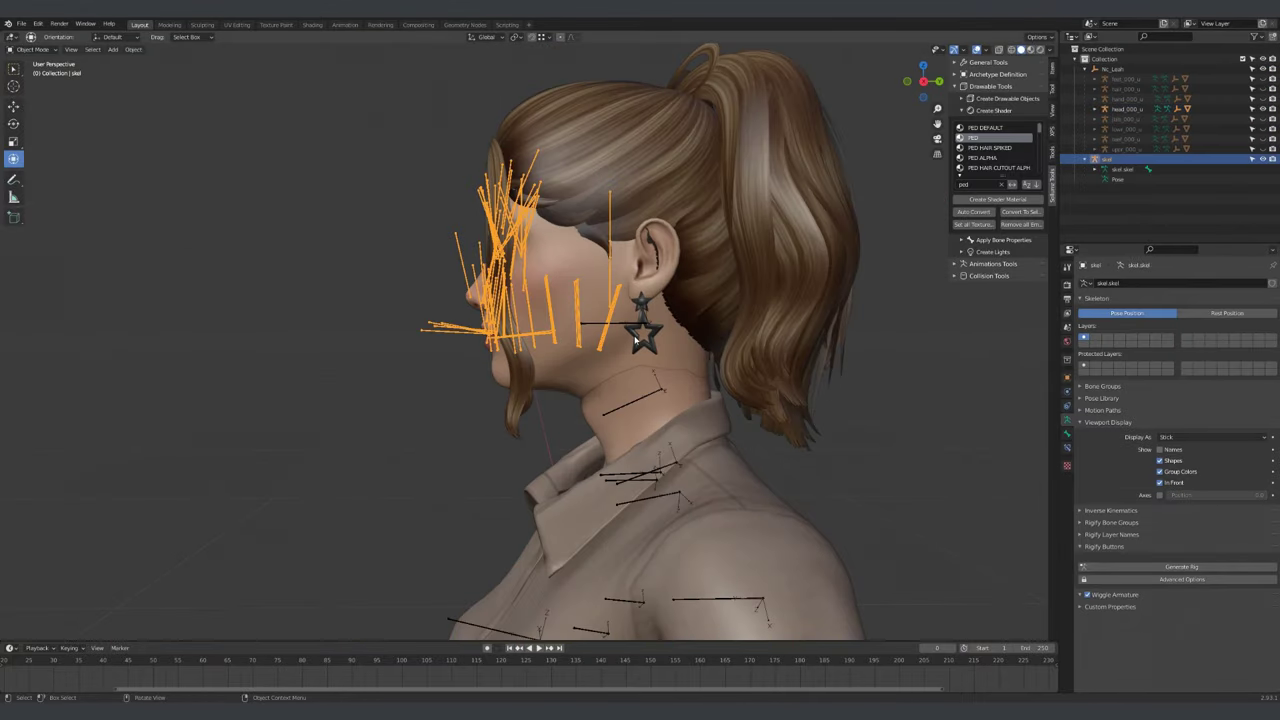
left_click(625, 328, "shift")
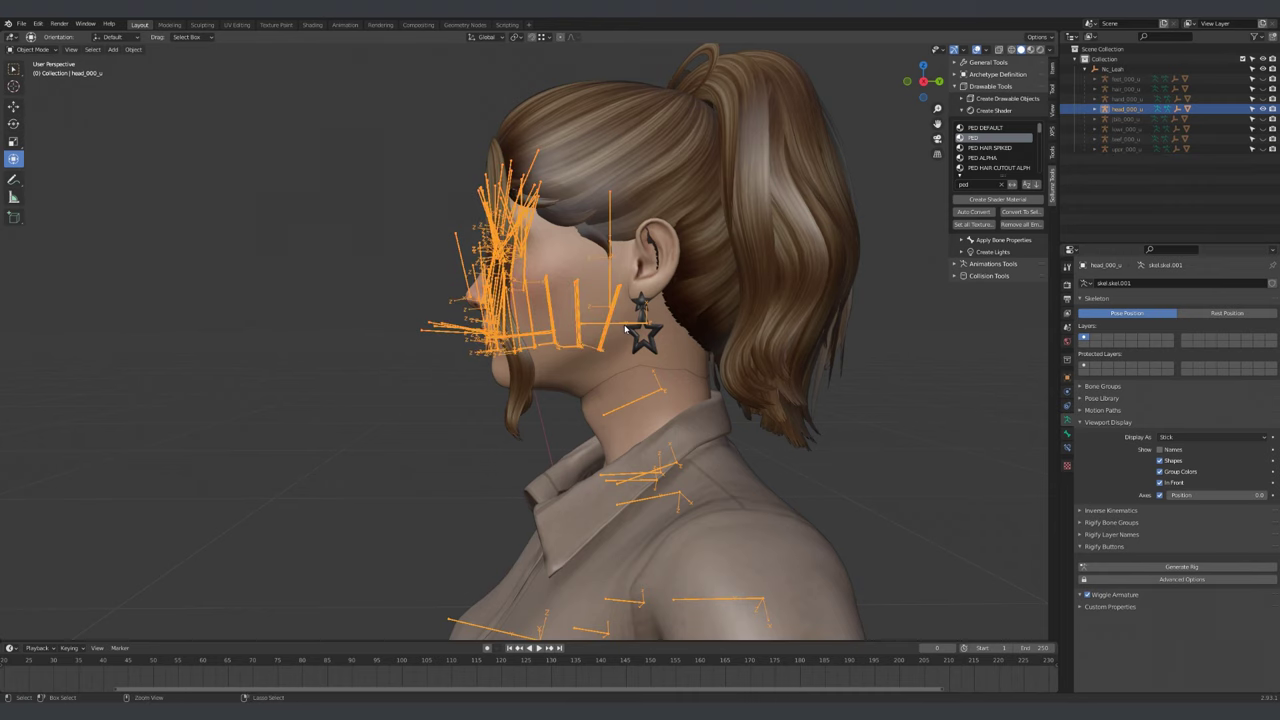
Reveal the hidden face bones and select FACIAL_facialRoot
middle_click_drag(760, 255, 593, 261)
key("Tab")
key("alt+h")
left_click(596, 228)
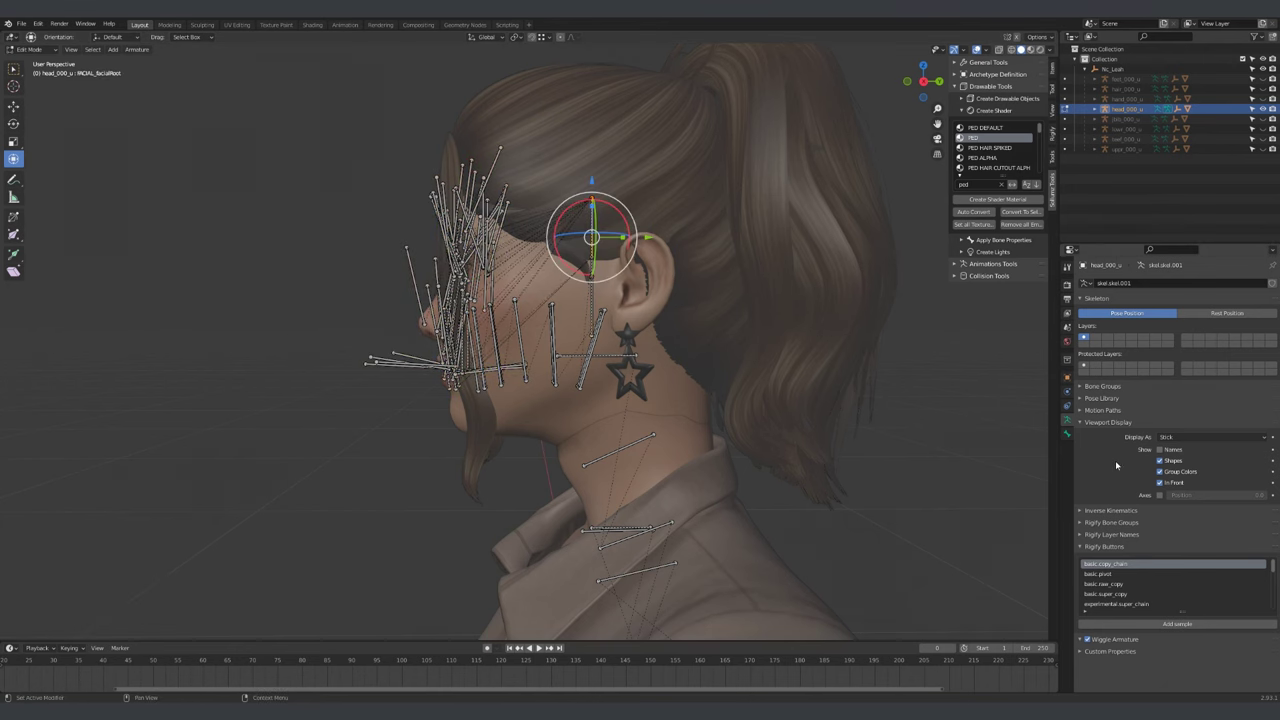
left_click(1066, 433)
key("Tab")
key("ctrl+Tab")
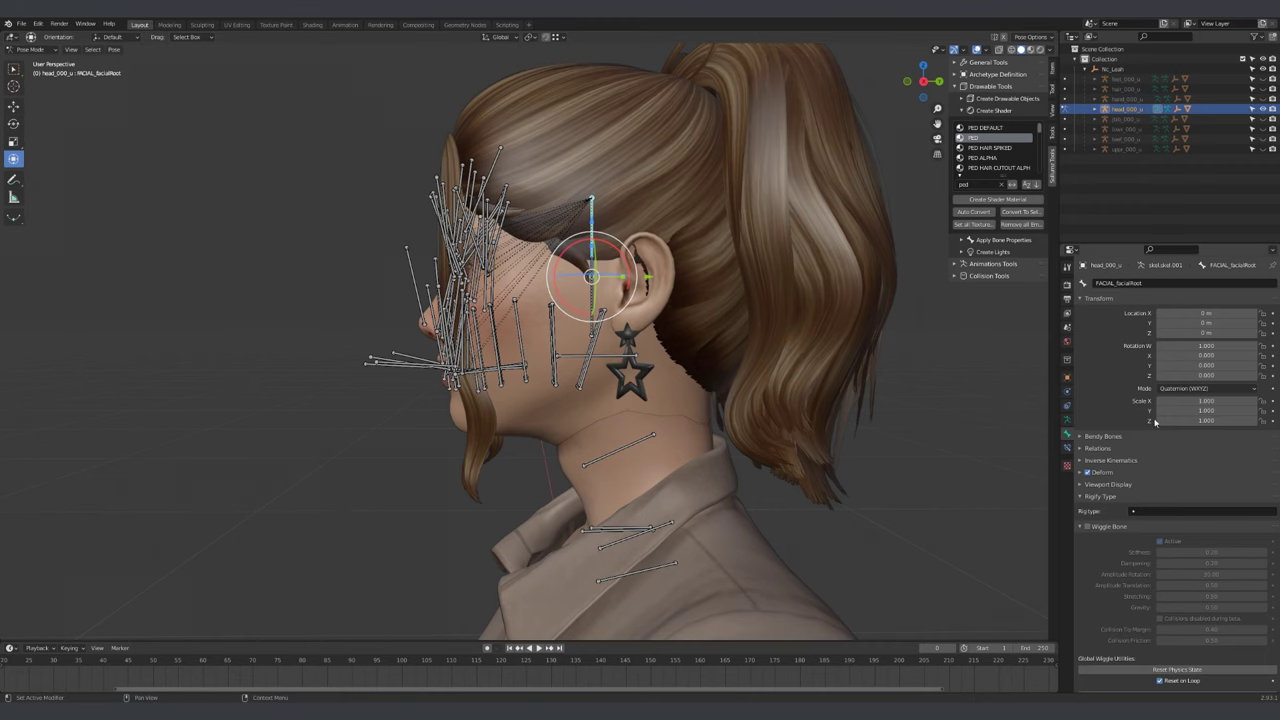
Set FACIAL_facialRoot's parent to SKEL_Head under Bone Relations
left_click(1100, 448)
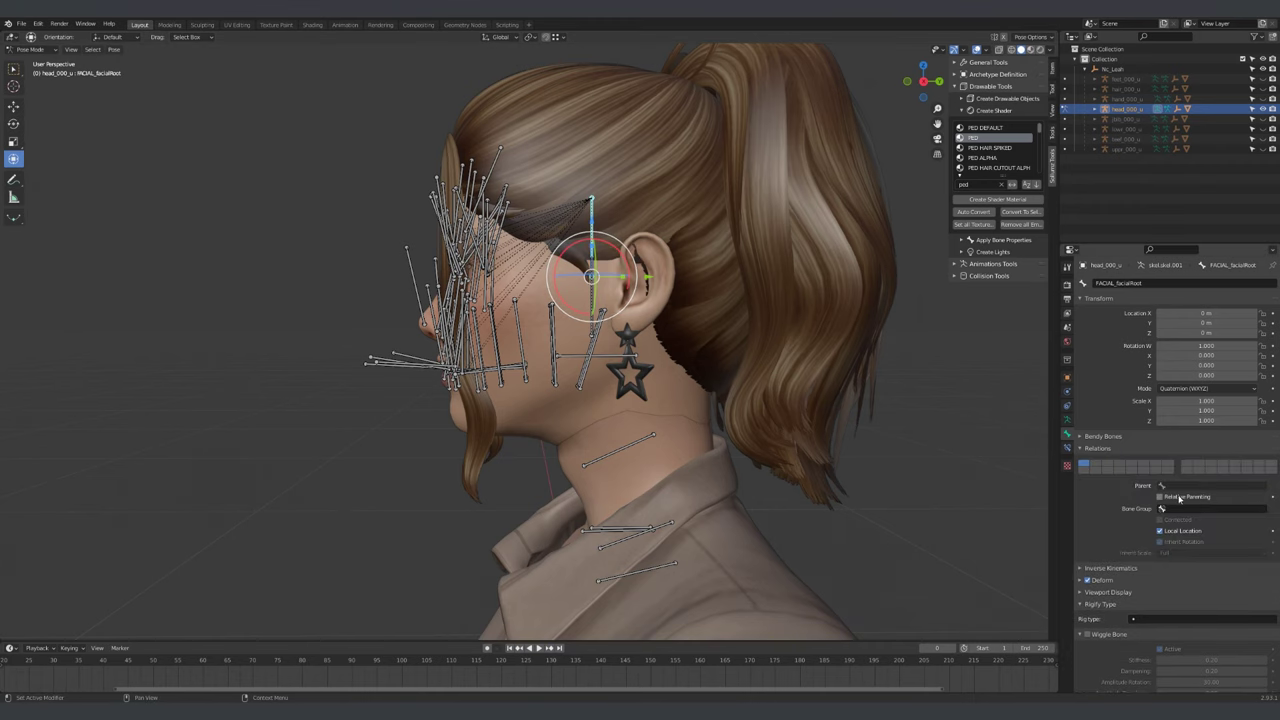
key("Tab")
left_click(1183, 456)
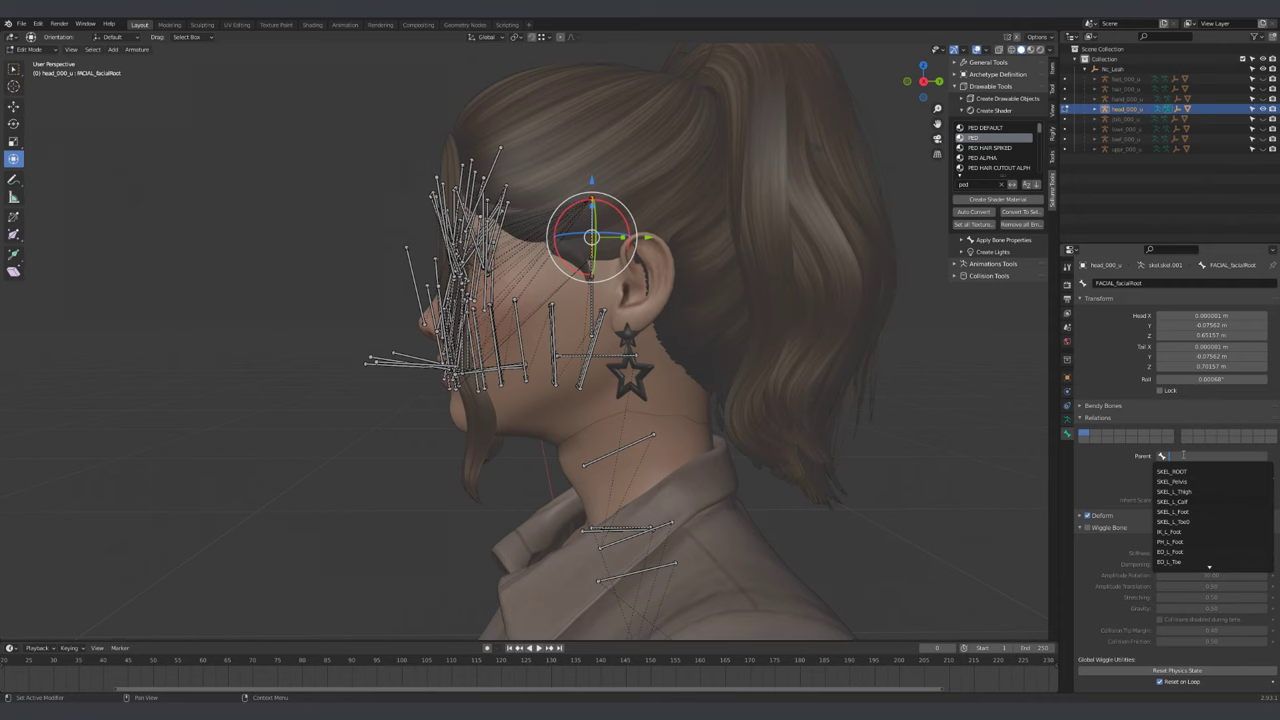
key("Return")
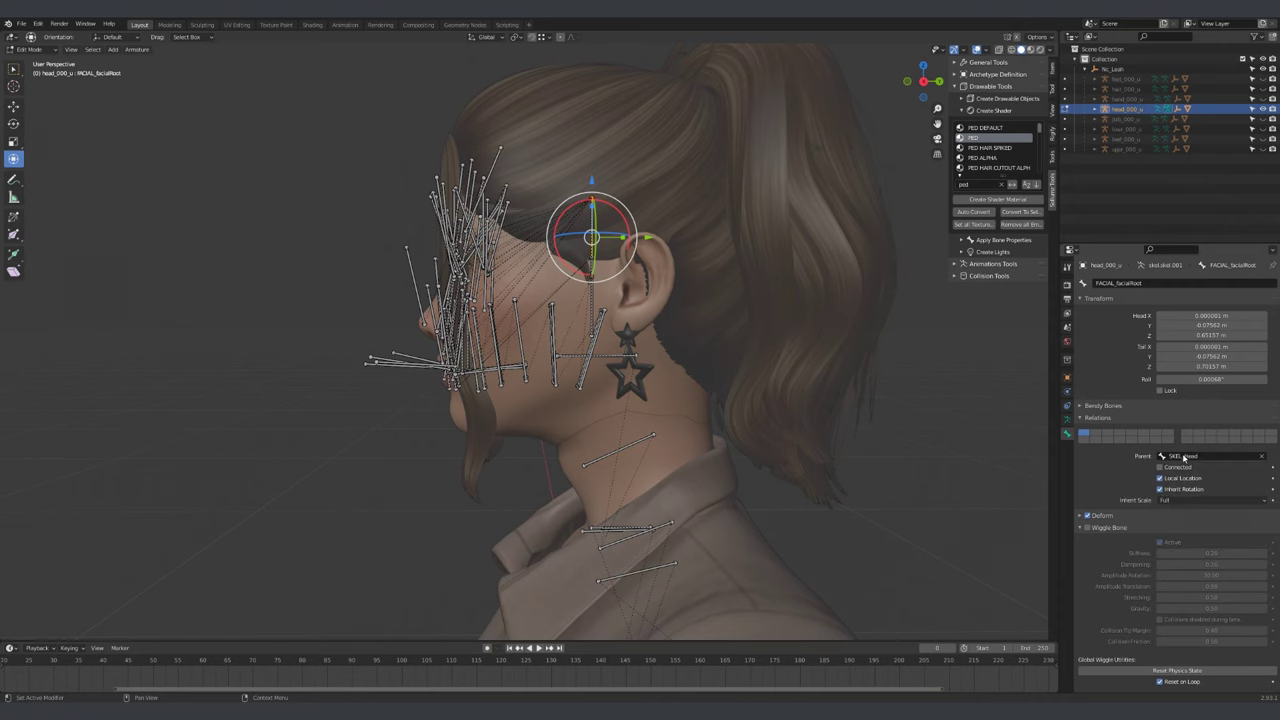
key("Tab")
Rotate a bone in Pose Mode to test the facial rig
middle_click_drag(800, 394, 791, 423)
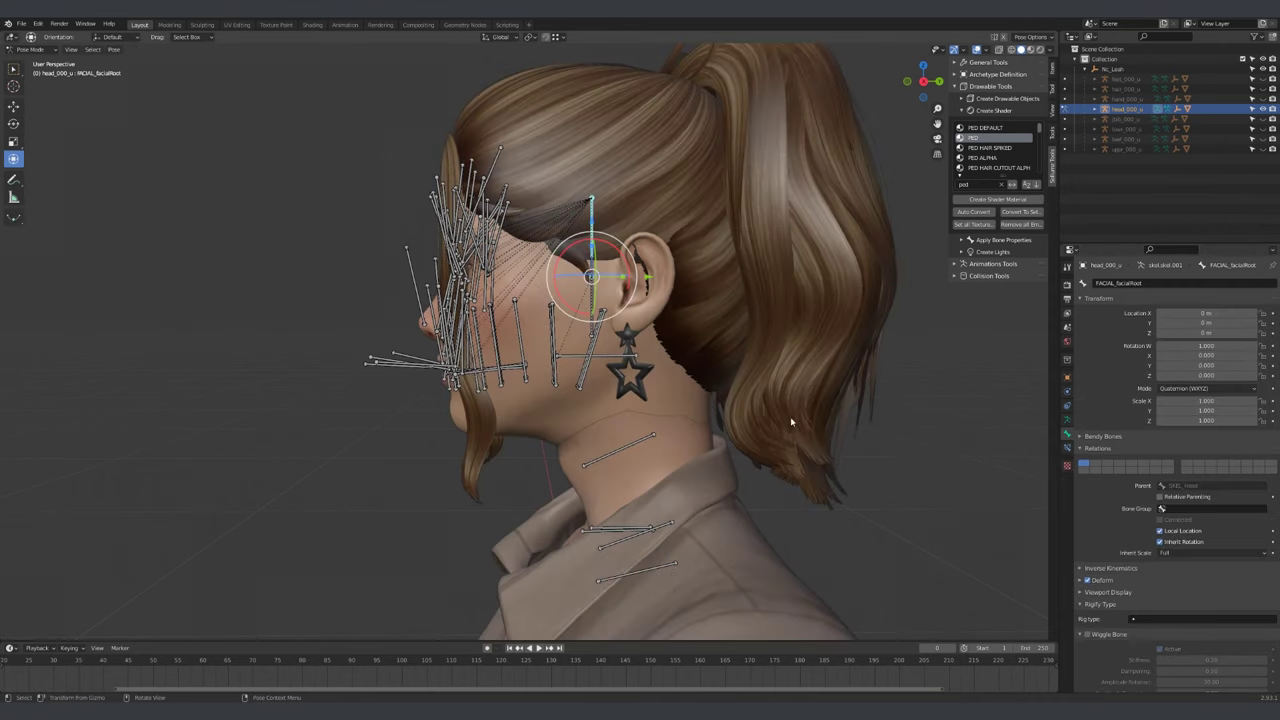
key("r")
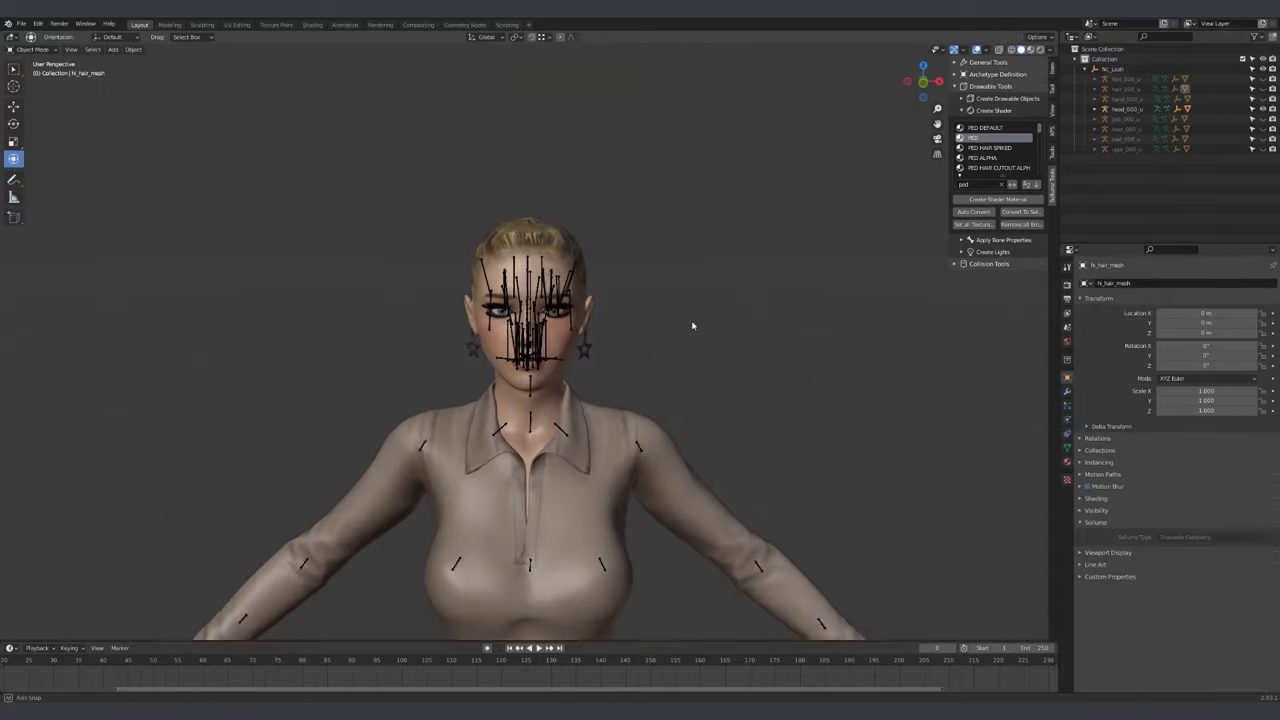
mouse_move(694, 323)
middle_mouse_down()
mouse_move(734, 323)
mouse_move(707, 325)
middle_mouse_up()
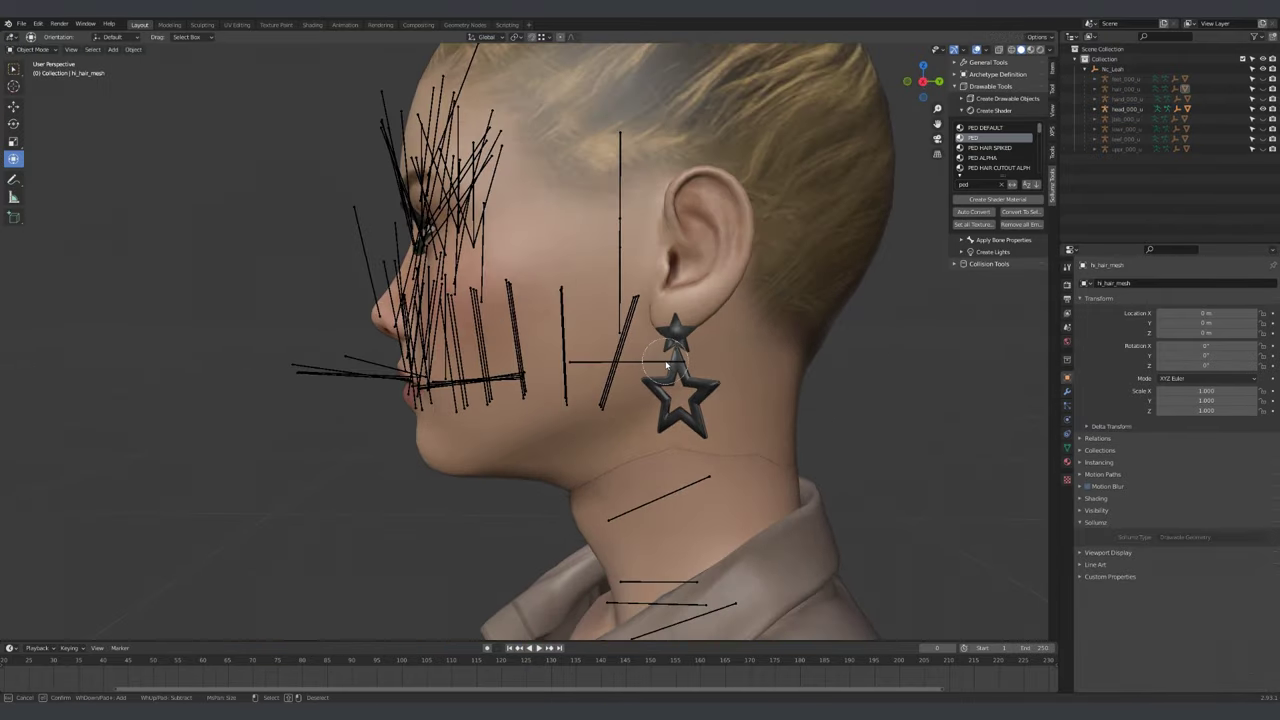
Rotate a facial bone in Pose Mode to check the face deforms
key("ctrl+Tab")
left_click(603, 255)
key("r")
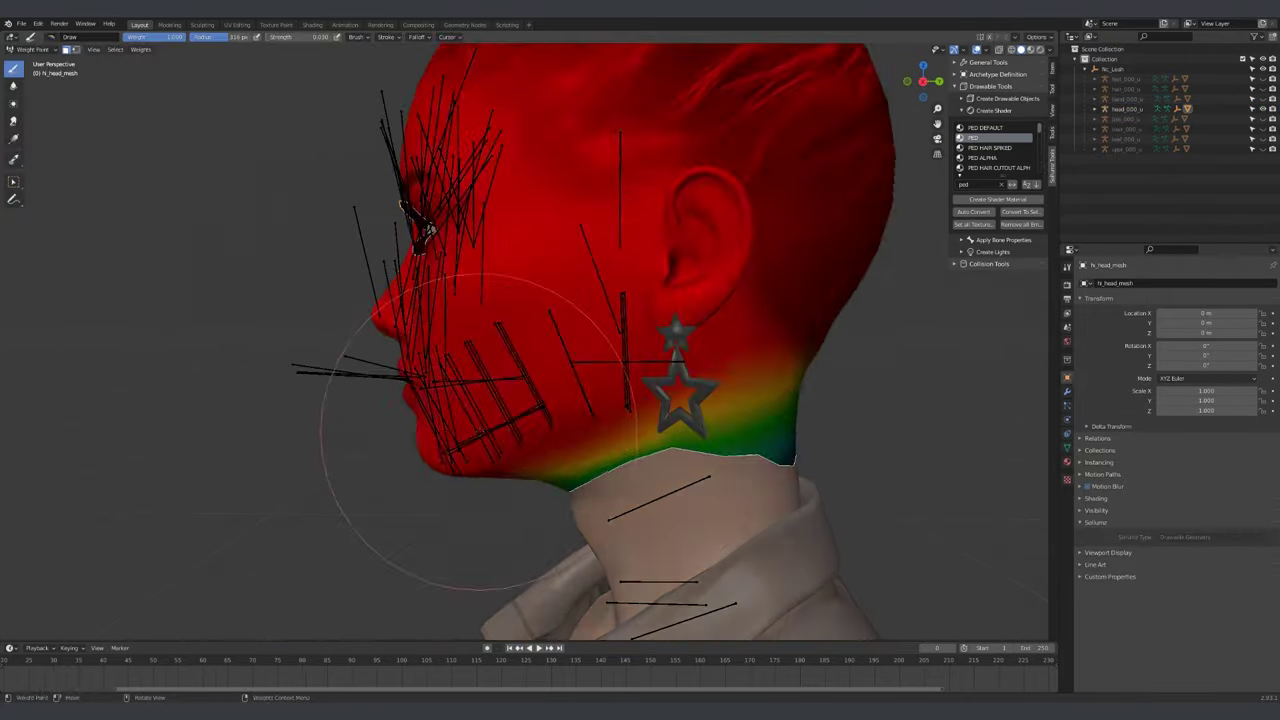
mouse_move(429, 486)
middle_mouse_down()
mouse_move(614, 429)
mouse_move(1148, 410)
middle_mouse_up()
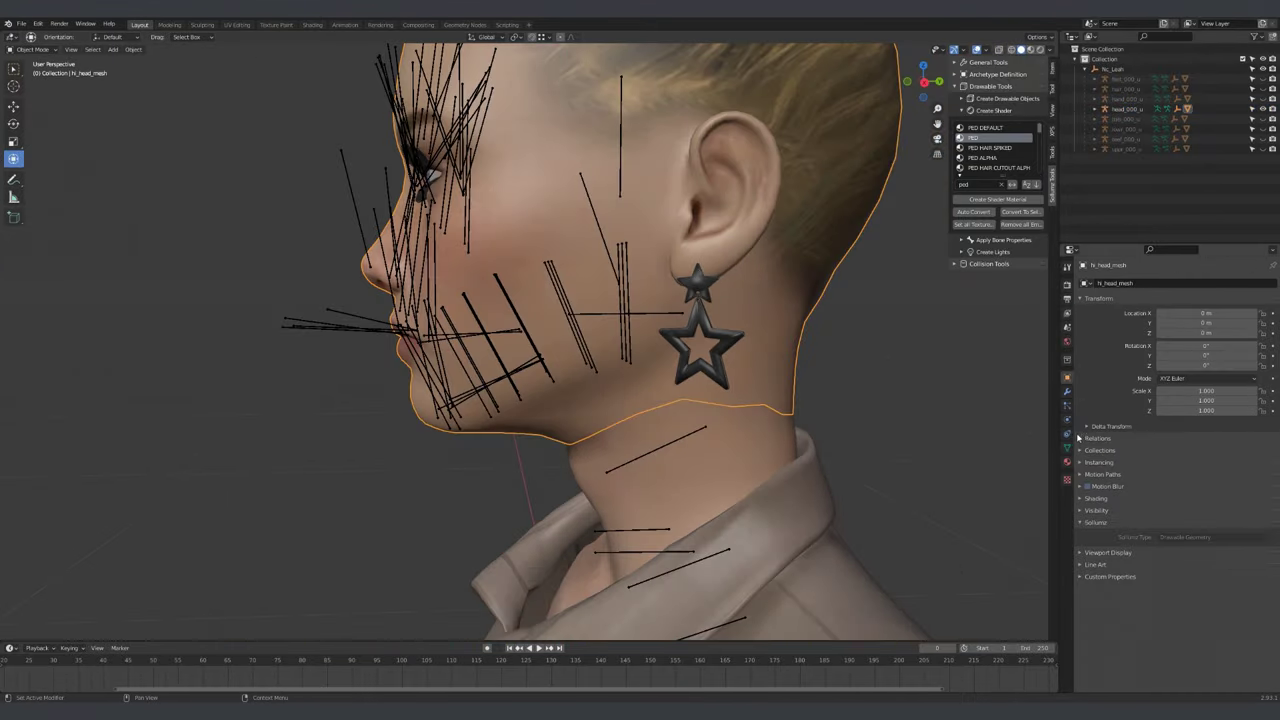
Select fx_head_mesh and switch it into Weight Paint mode
left_click(1067, 447)
key("KP_1")
middle_click_drag(690, 347, 686, 309)
key("ctrl+Tab")
left_click(606, 274)
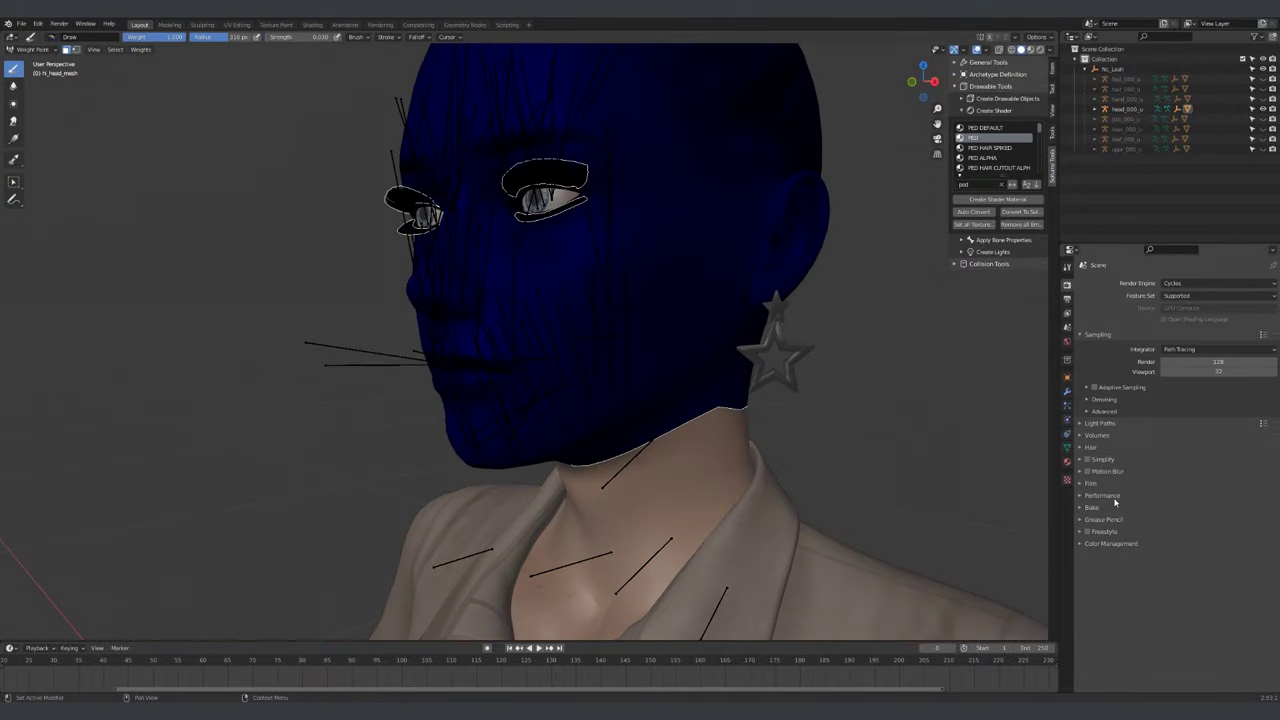
left_click(1067, 462)
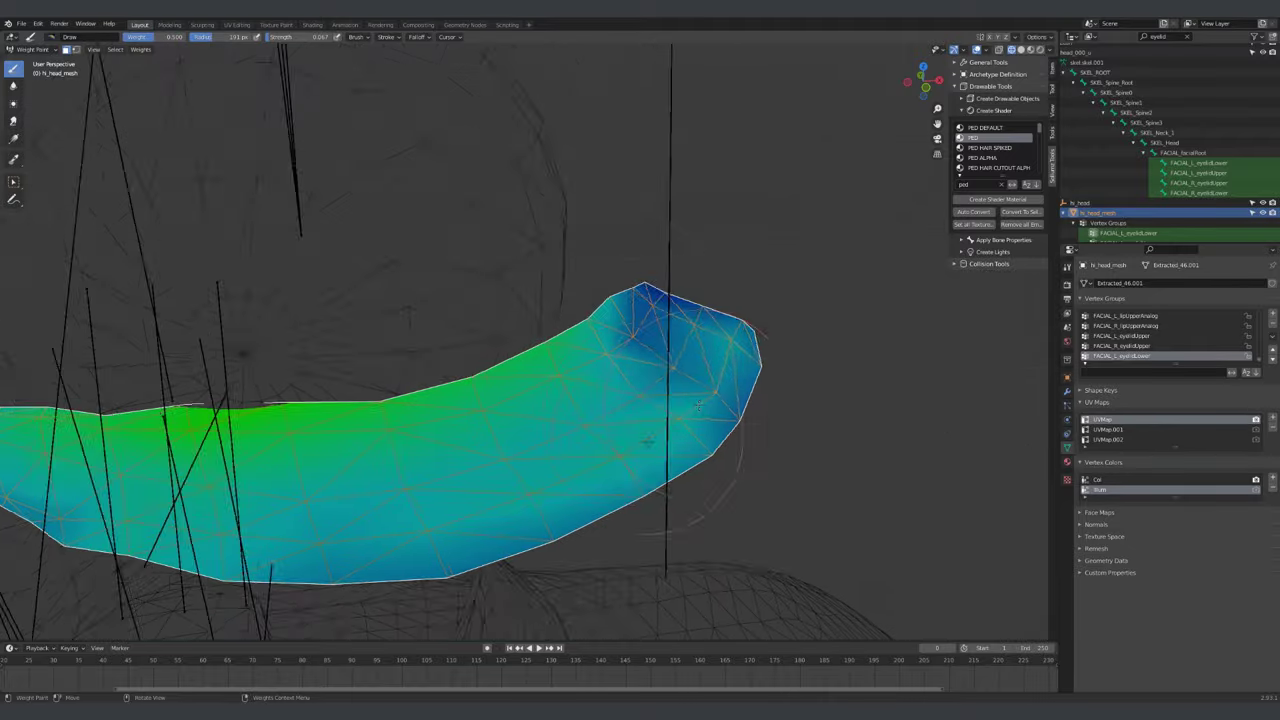
Weight-paint the eyelid piece from front view with the FACIAL_R_eyelidLower vertex group selected
key("ctrl+Tab")
scroll(600, 395, "up", 8)
key("KP_1")
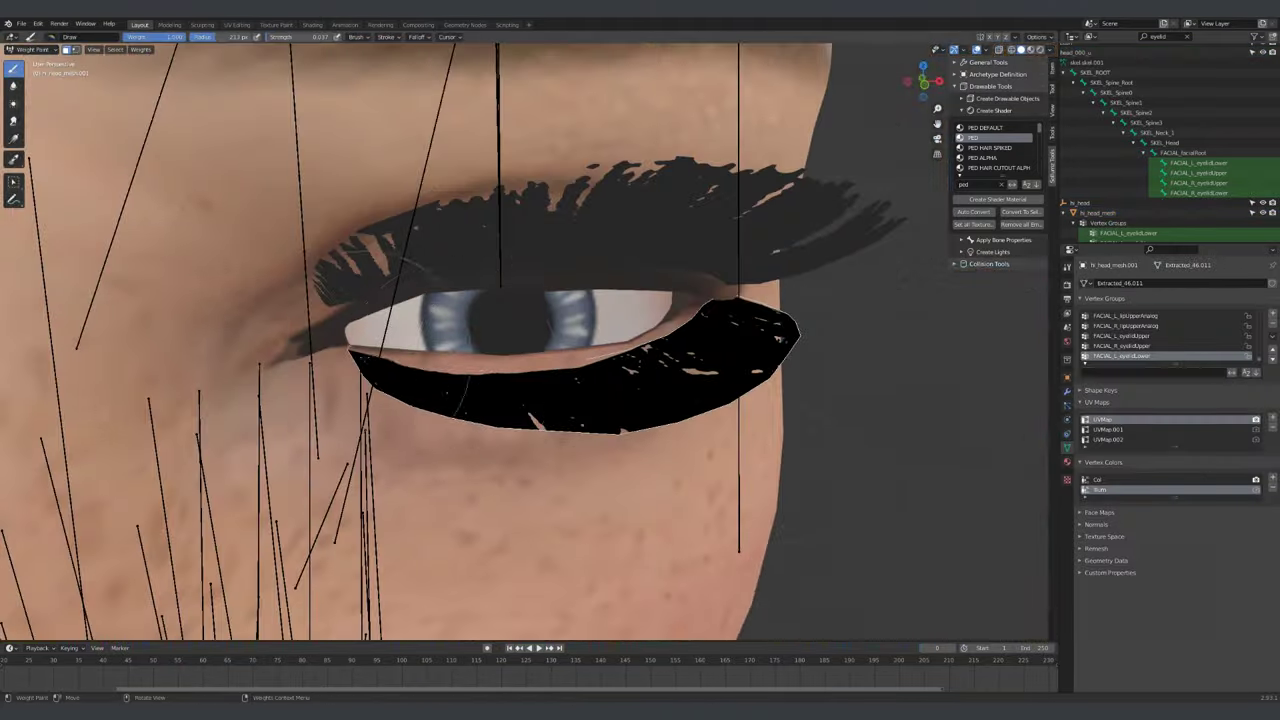
left_click(1137, 355)
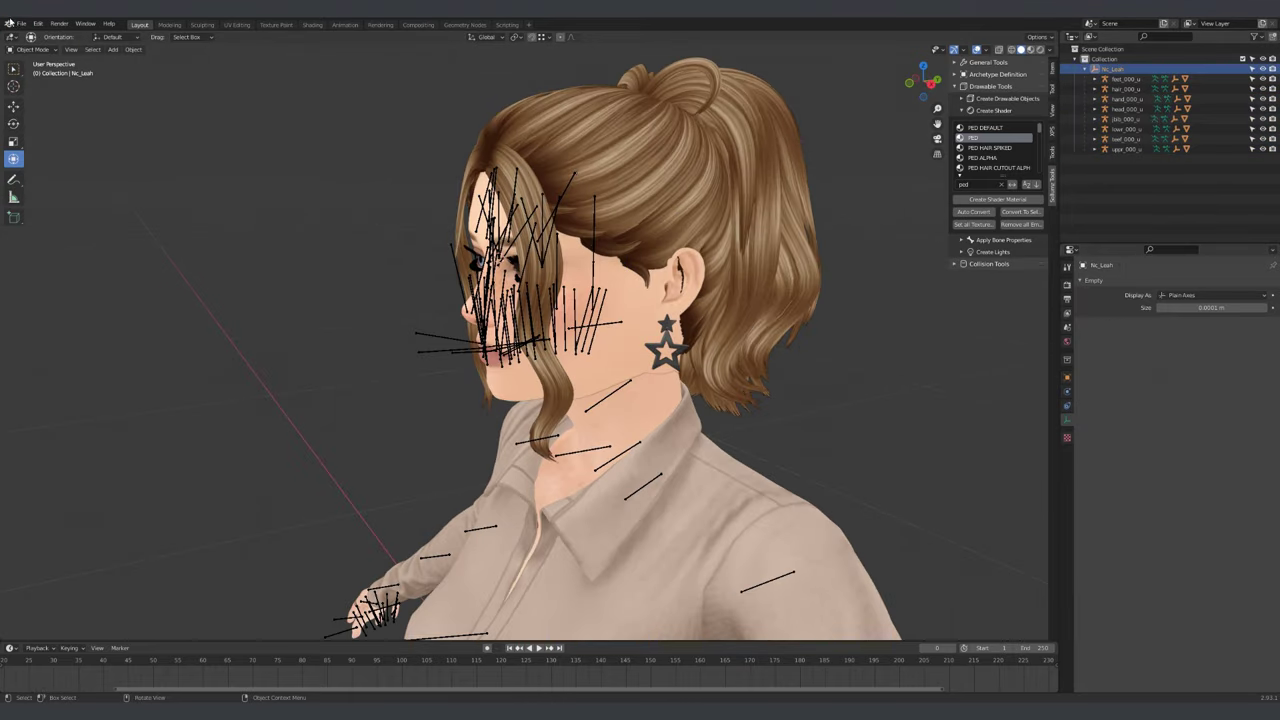
Export the Nc_Leah ped as CodeWalker XML files
left_click(22, 24)
mouse_move(40, 169)
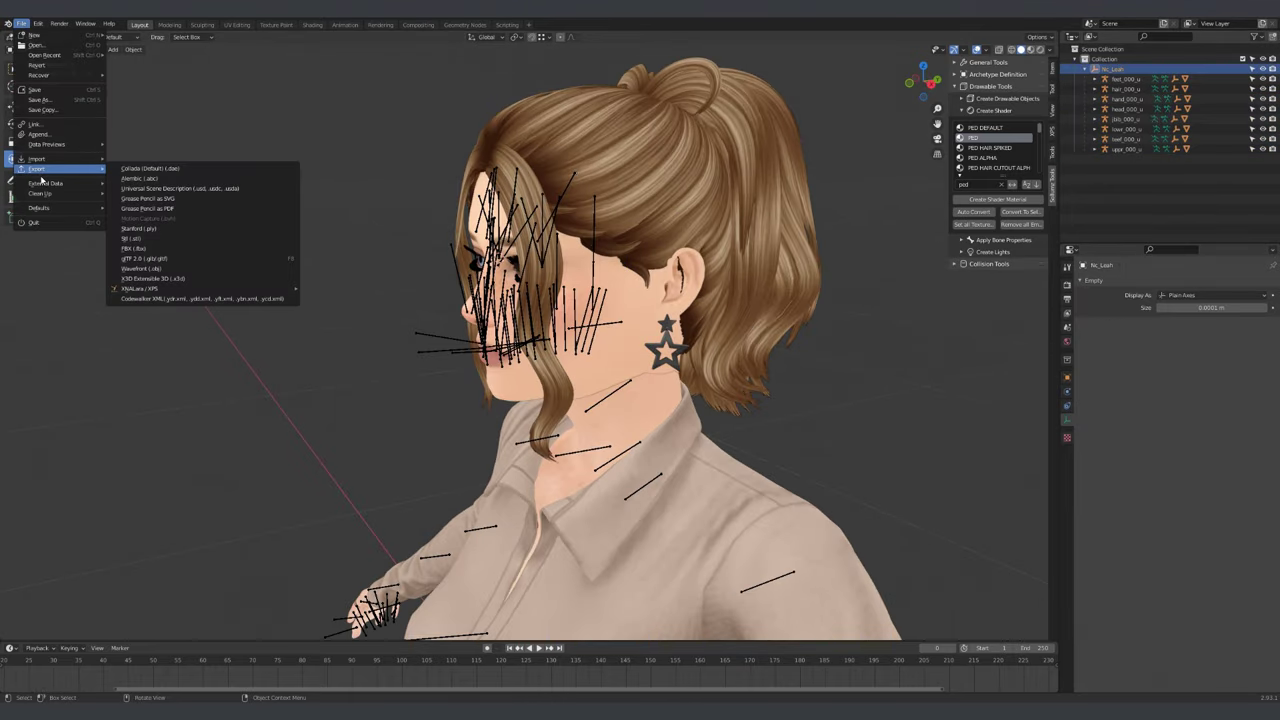
left_click(209, 298)
left_click(848, 549)
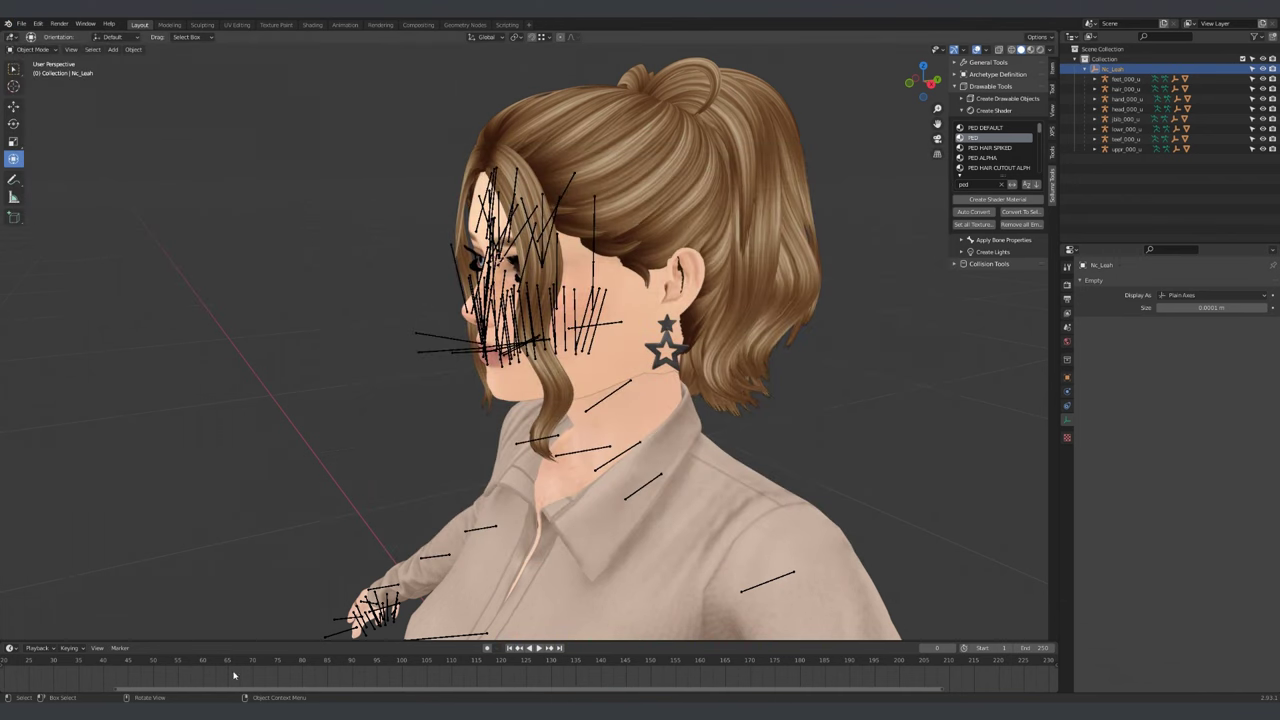
Switch to the editor showing Nc_Leah.ydd.xml and collapse its Skeleton section
key("alt+Tab")
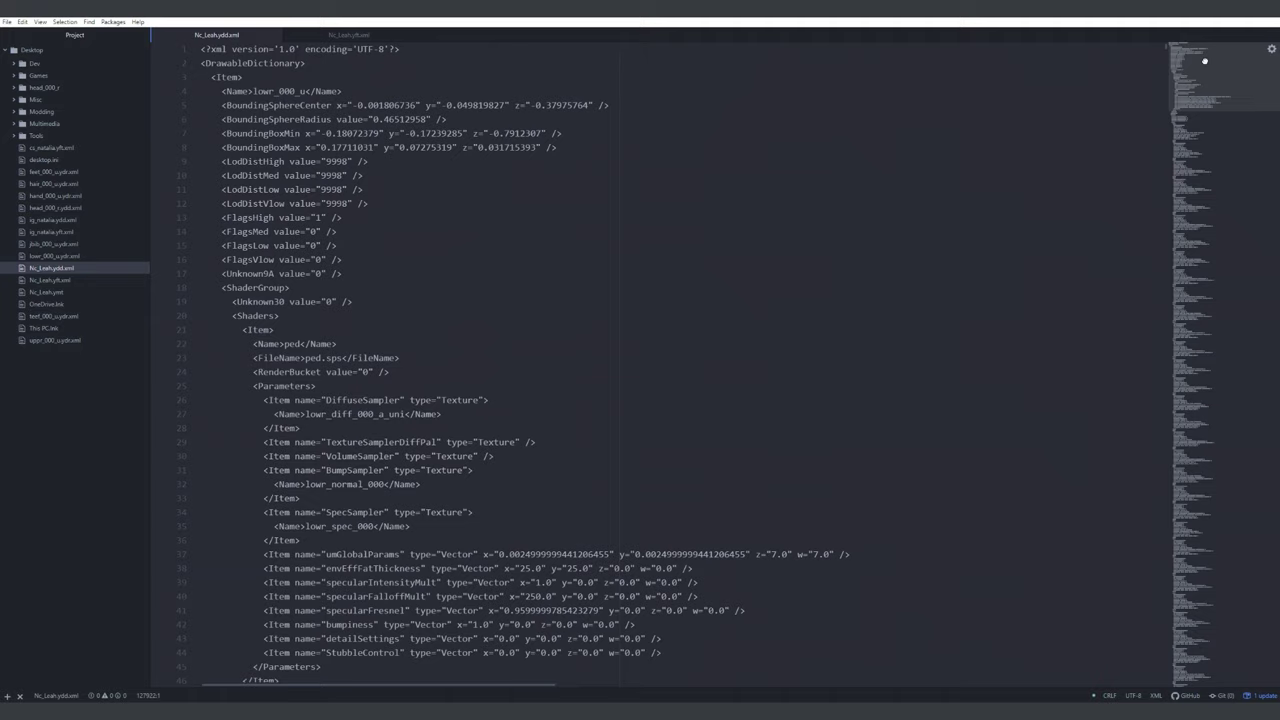
scroll(660, 360, "down", 10)
left_click(192, 410)
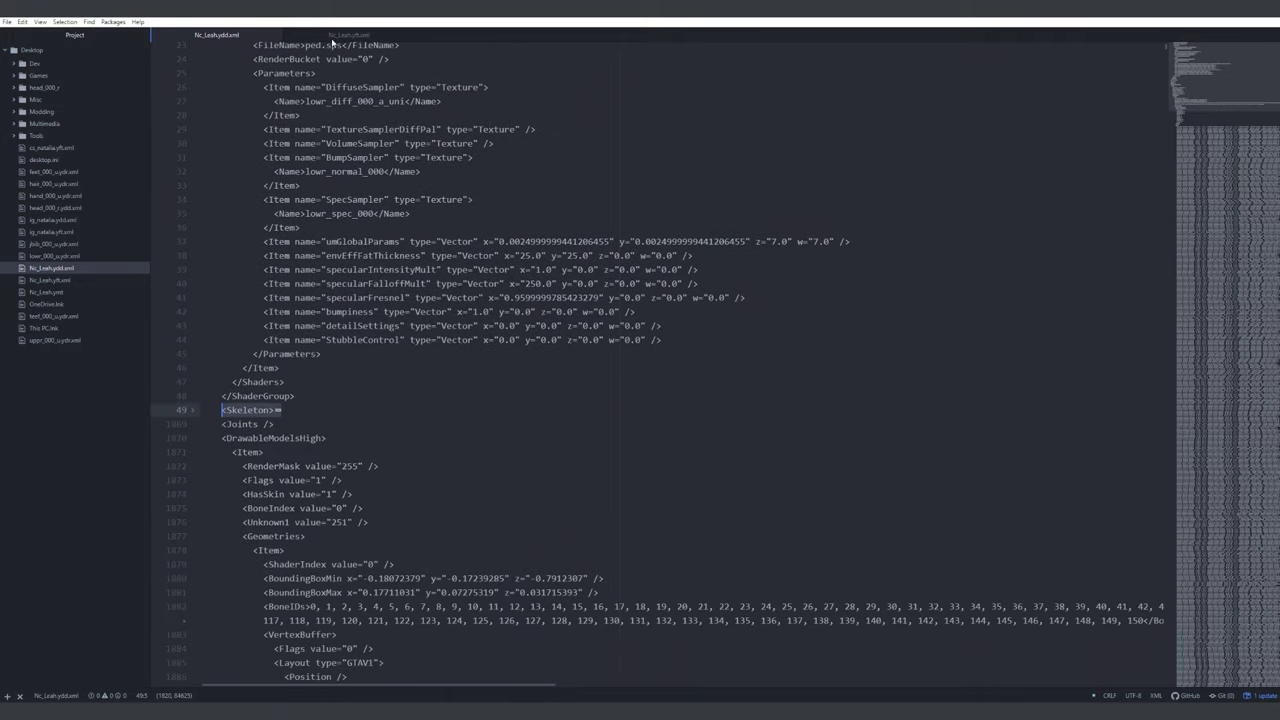
Switch to Nc_Leah.yft.xml in Atom and scroll through its Skeleton contents
key("ctrl+Tab")
scroll(176, 516, "up", 15)
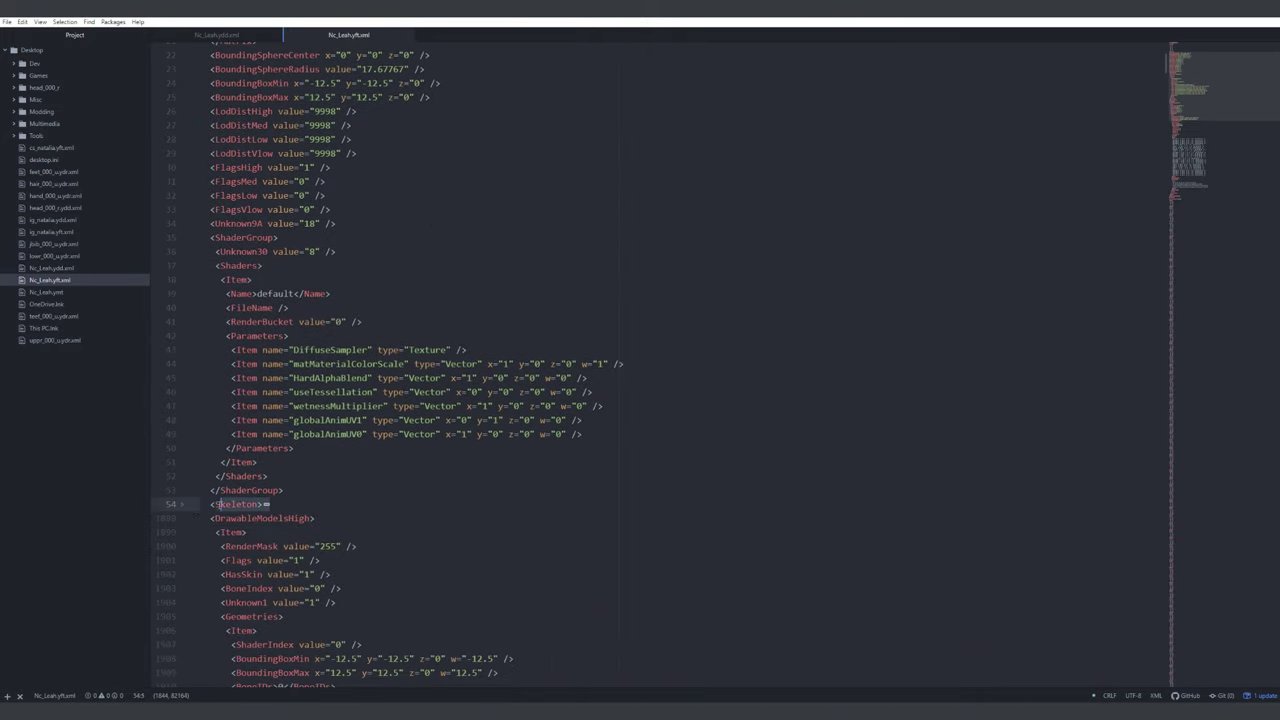
scroll(176, 516, "down", 15)
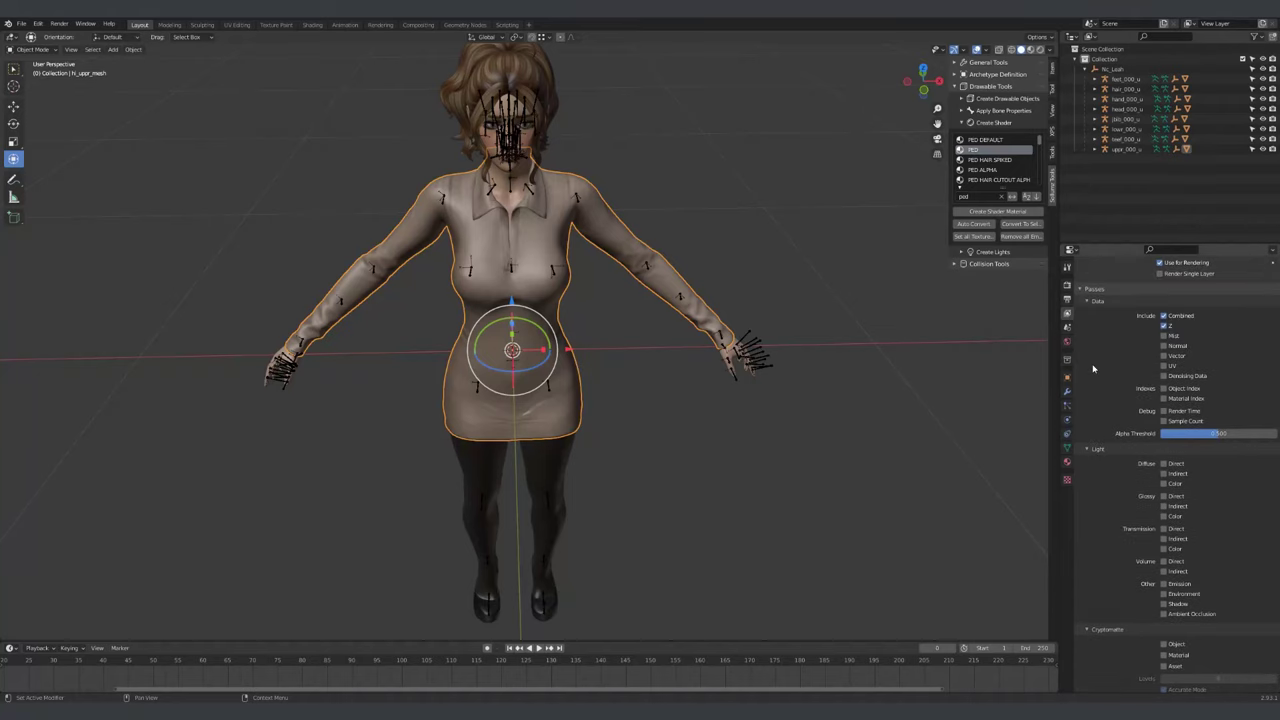
scroll(1093, 369, "up", 2)
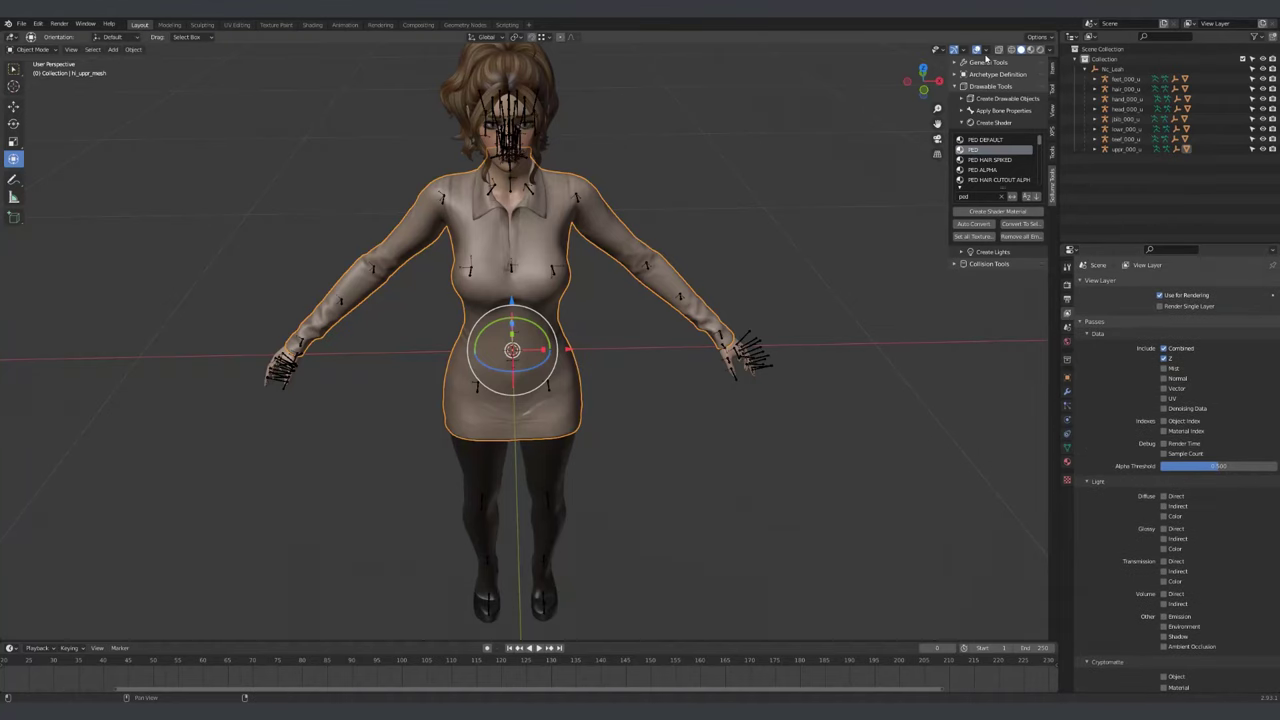
Toggle Hide High LODs on and off in Sollumz General Tools, then duplicate the head mesh in place
left_click(988, 73)
left_click(983, 63, "ctrl")
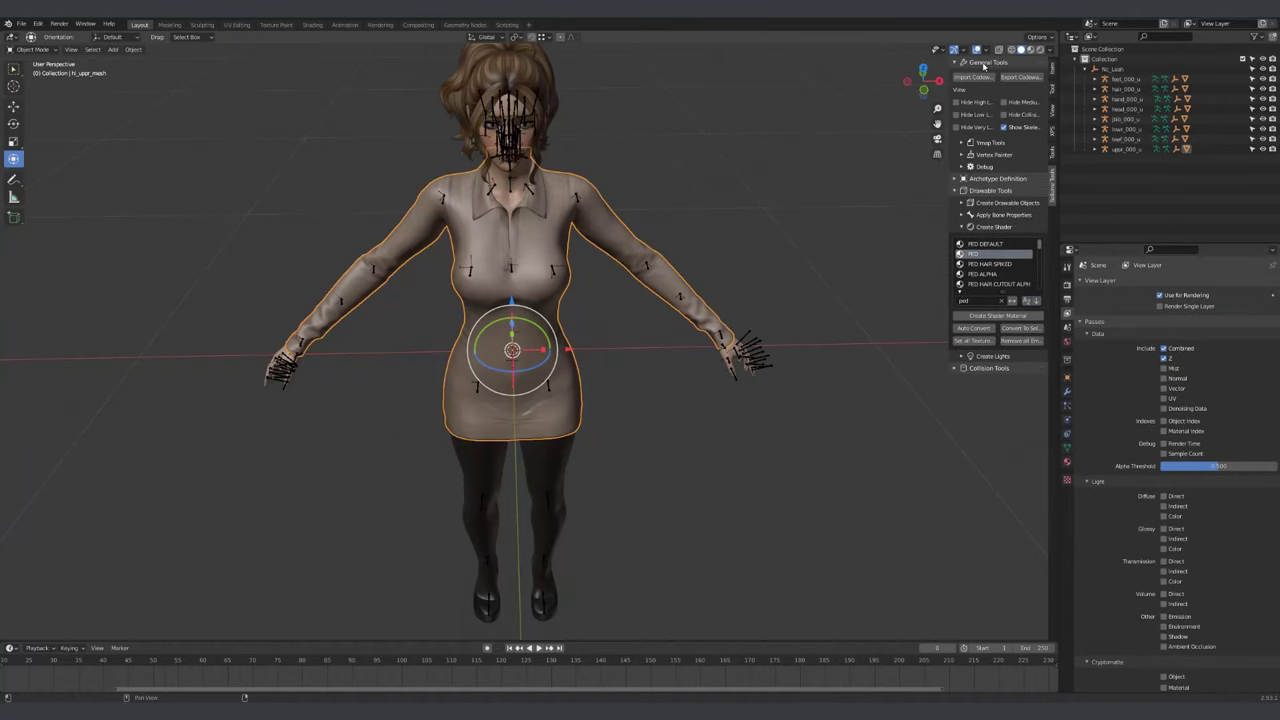
left_click(957, 103)
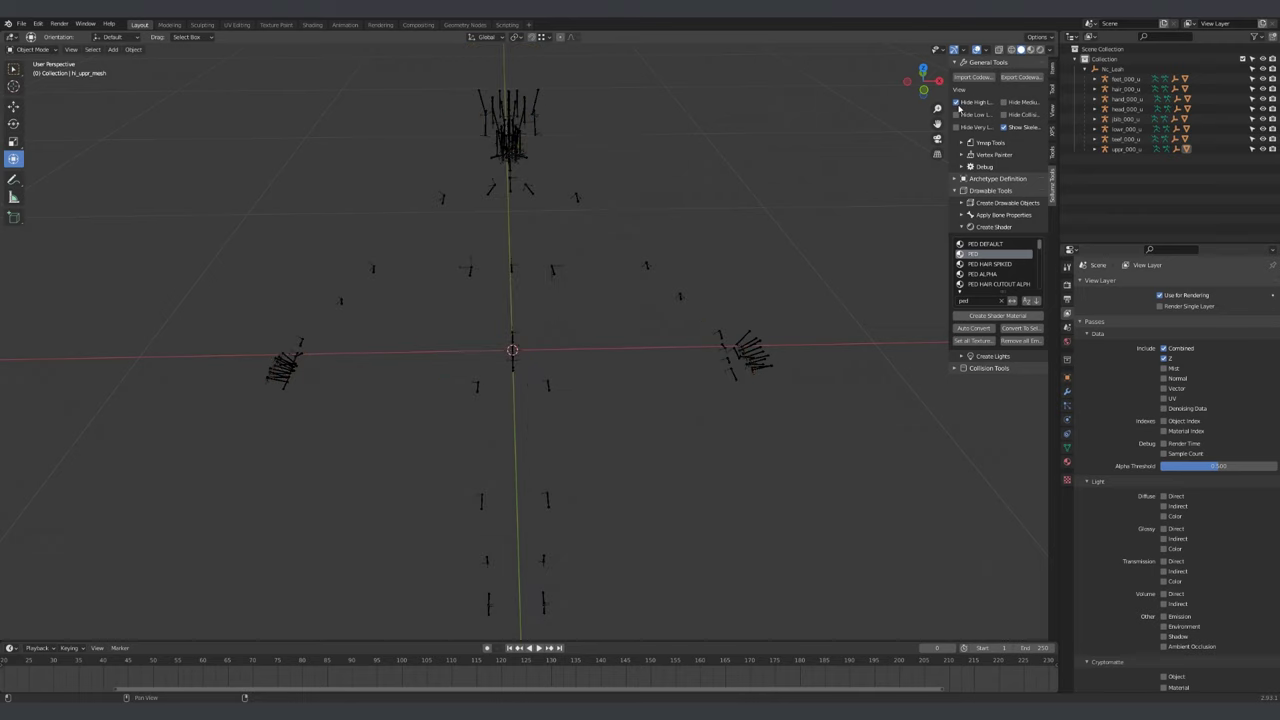
left_click(957, 103)
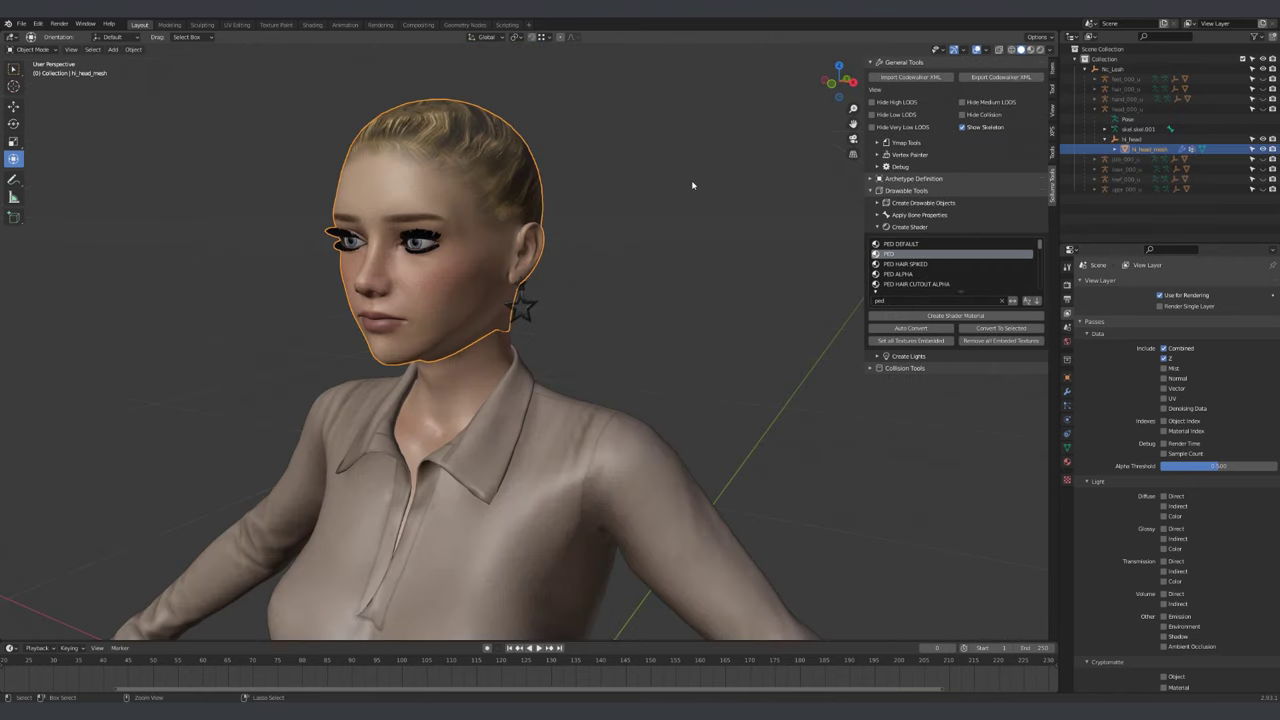
key("shift+d")
key("Escape")
Rename the duplicate head mesh to 'med_head_mesh' and duplicate the hi_head empty as 'med_head'
double_click(1145, 159)
type("med_head_mesh")
key("Return")
left_click(1132, 139)
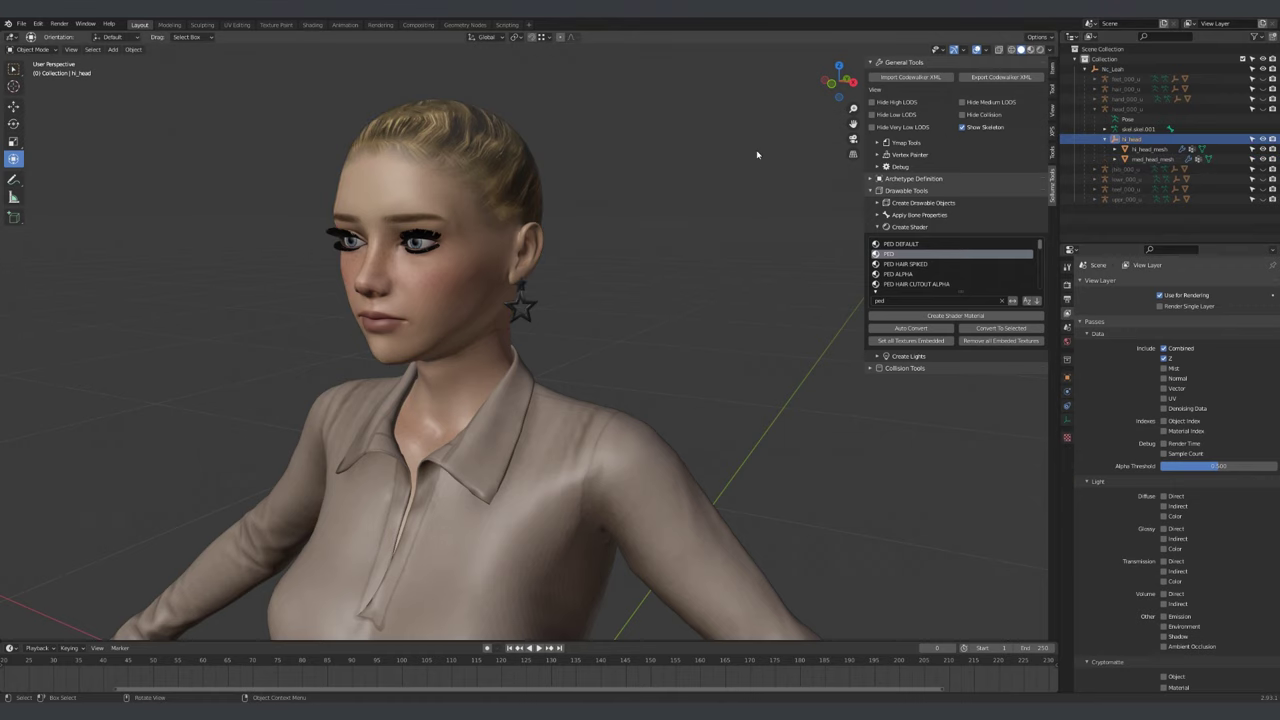
key("shift+d")
key("Escape")
double_click(1130, 169)
type("med_head")
key("Return")
Parent the medium head mesh to the new medium head empty
left_click(1150, 159)
left_click(1135, 169, "ctrl")
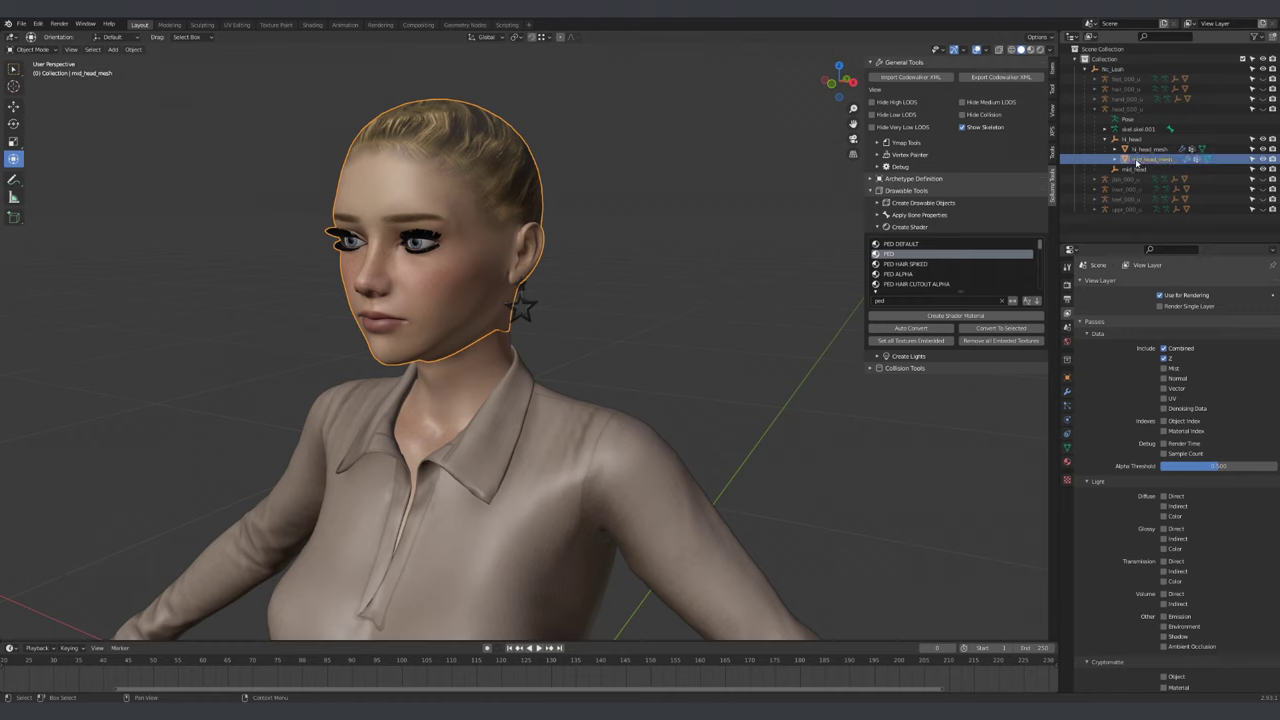
key("ctrl+p")
left_click(765, 237)
Set the medium head empty's Sollumz LOD level to Med
left_click(1150, 169)
left_click(1067, 396)
left_click(1133, 159)
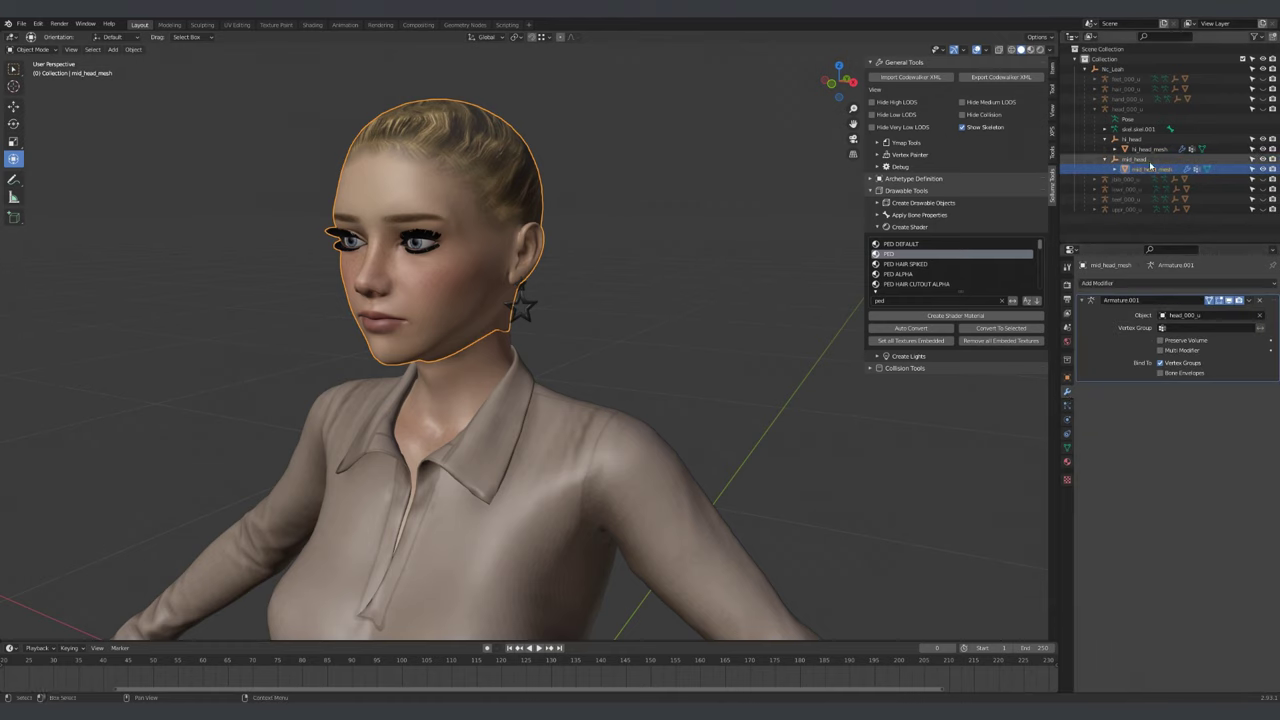
left_click(1067, 378)
left_click(1095, 522)
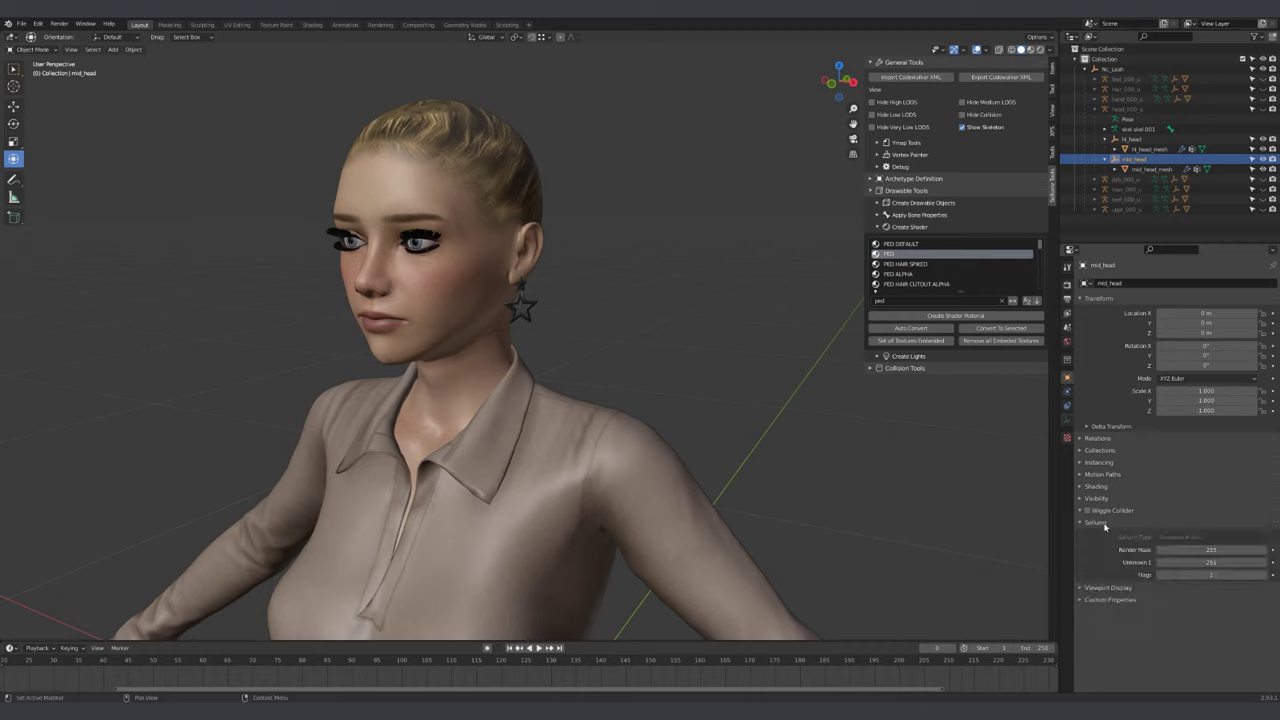
left_click(1181, 587)
left_click(1177, 610)
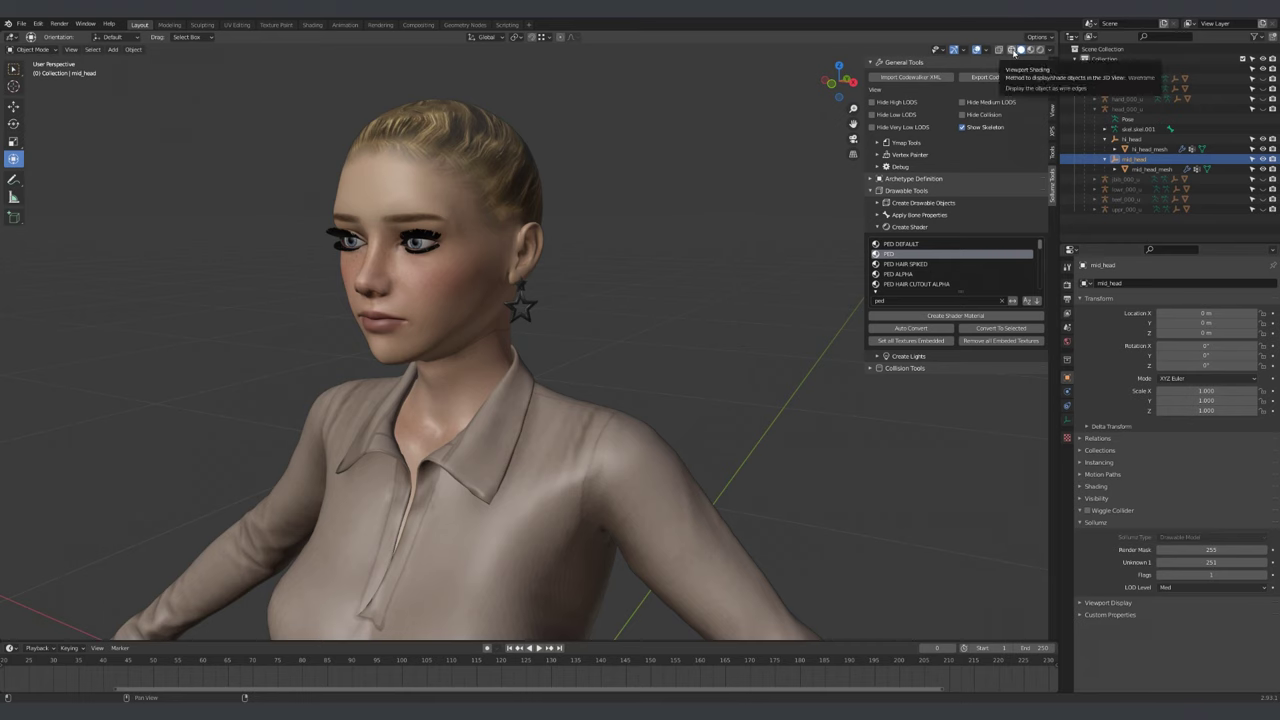
left_click(1020, 50)
Hide high LODs, then add and apply a Decimate modifier at ratio 0.2 on the medium head mesh
left_click(476, 289)
left_click(871, 101)
left_click(573, 209)
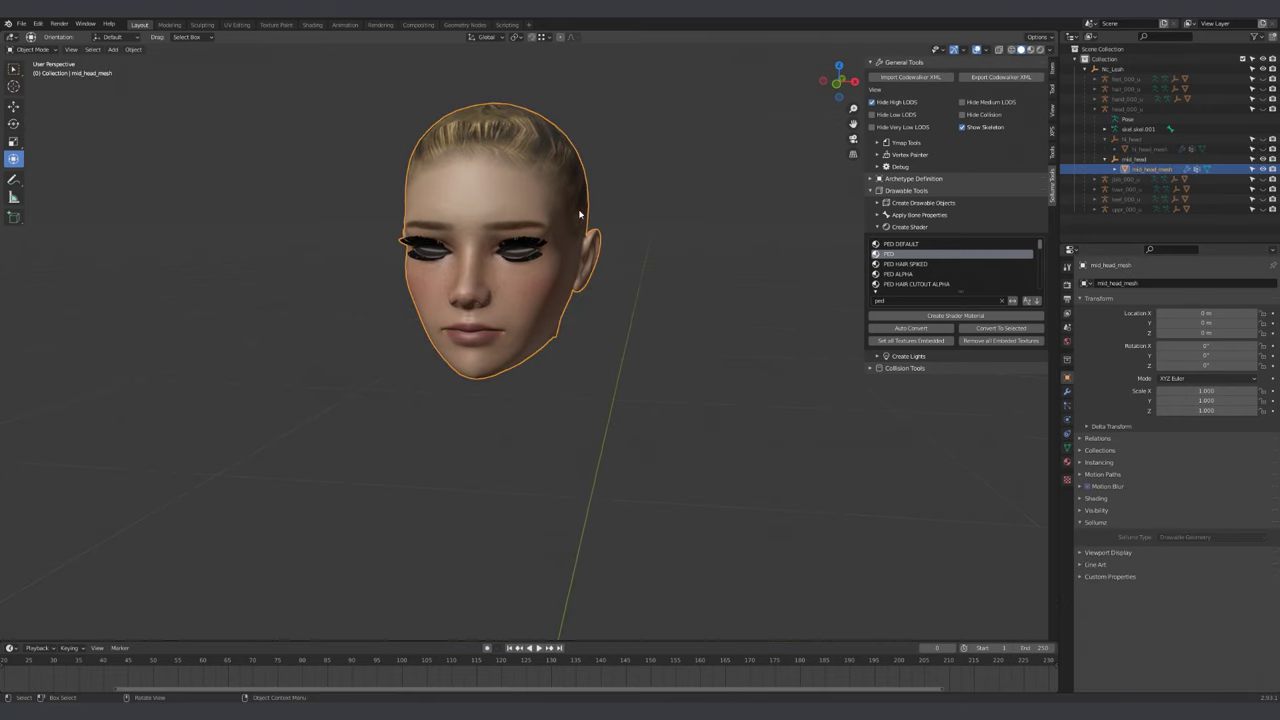
left_click(1067, 391)
left_click(1180, 285)
left_click(1096, 356)
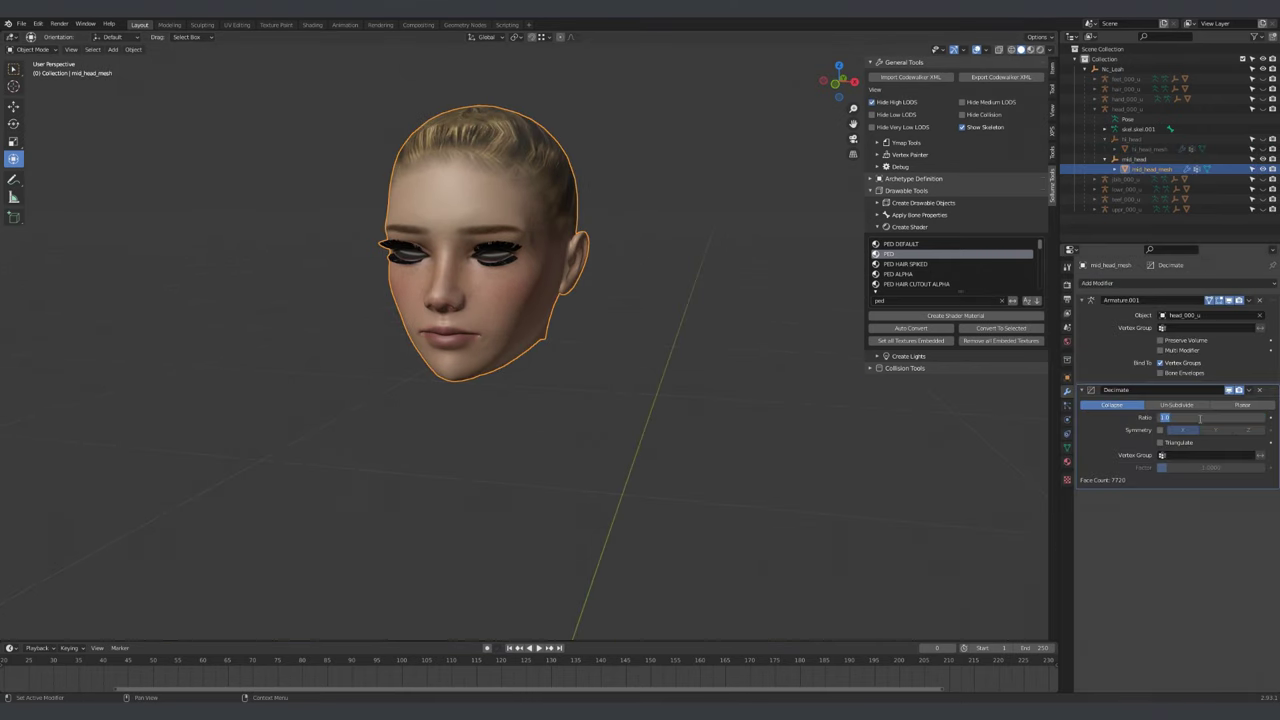
left_click_drag(1201, 421, 1180, 421)
left_click(1249, 390)
left_click(1251, 401)
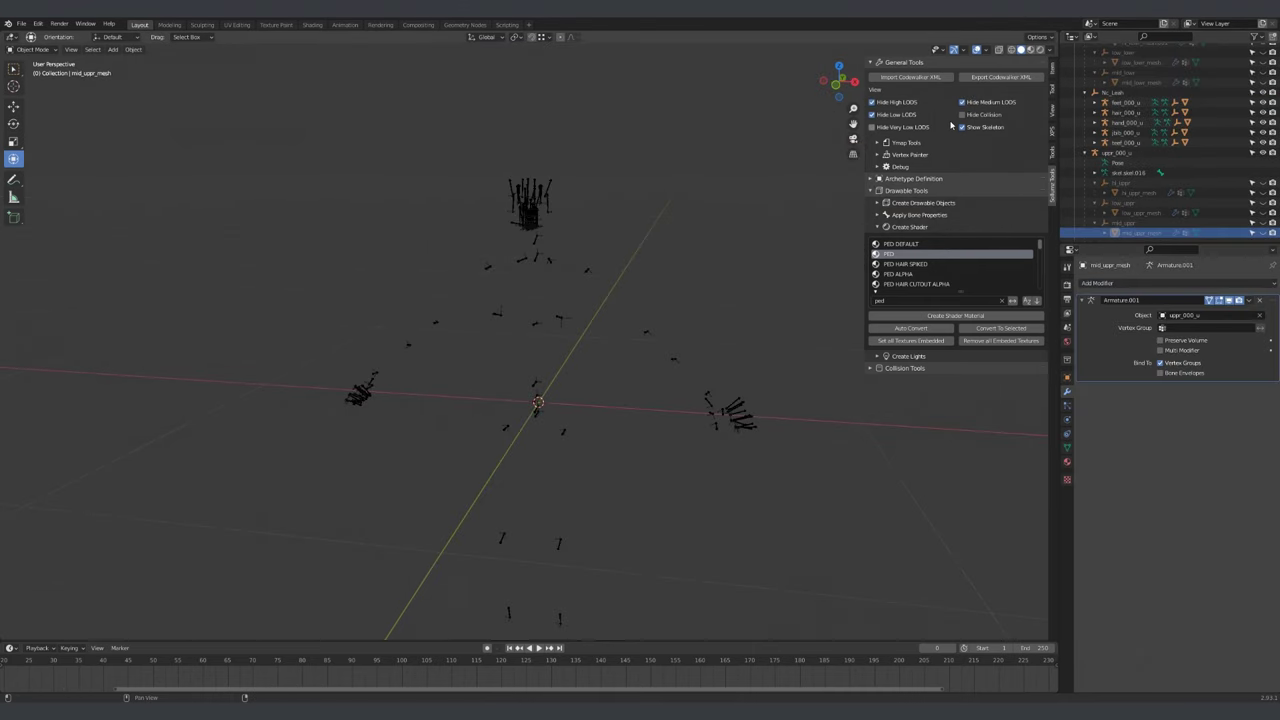
Untick Hide Medium LODs, Hide Low LODs and Hide High LODs in Sollumz General Tools
left_click(971, 104)
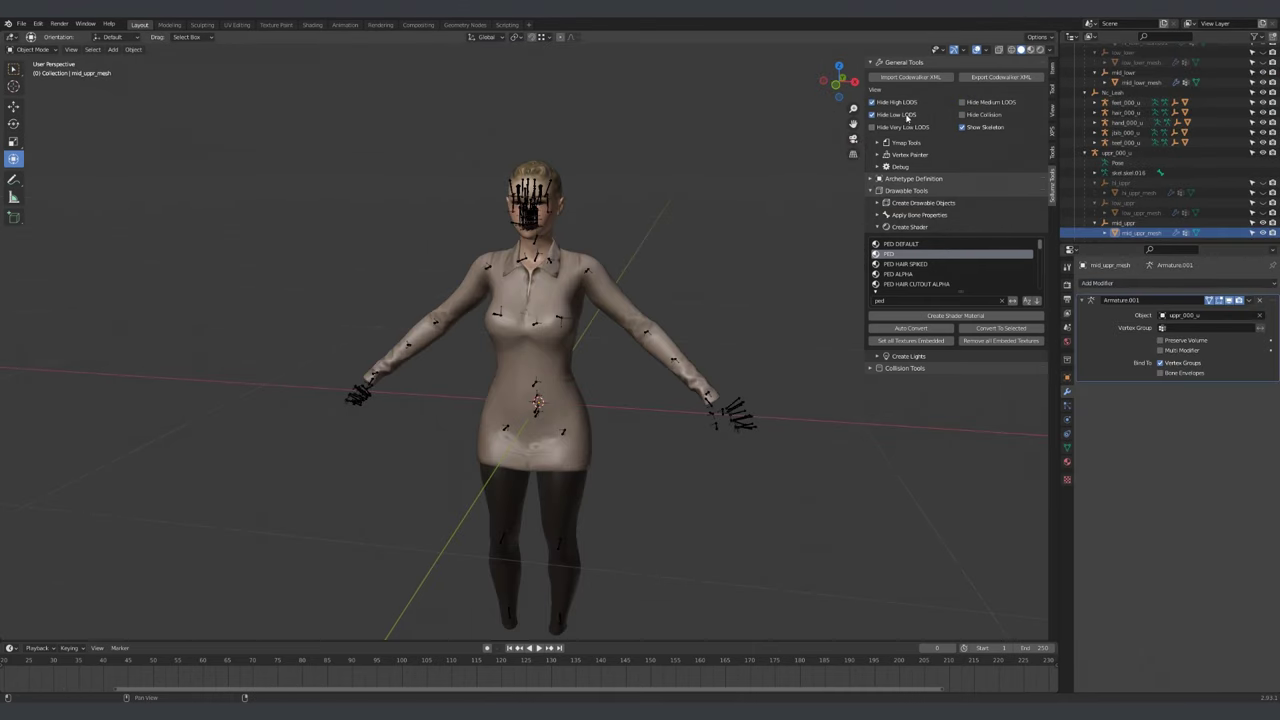
left_click(903, 115)
left_click(893, 104)
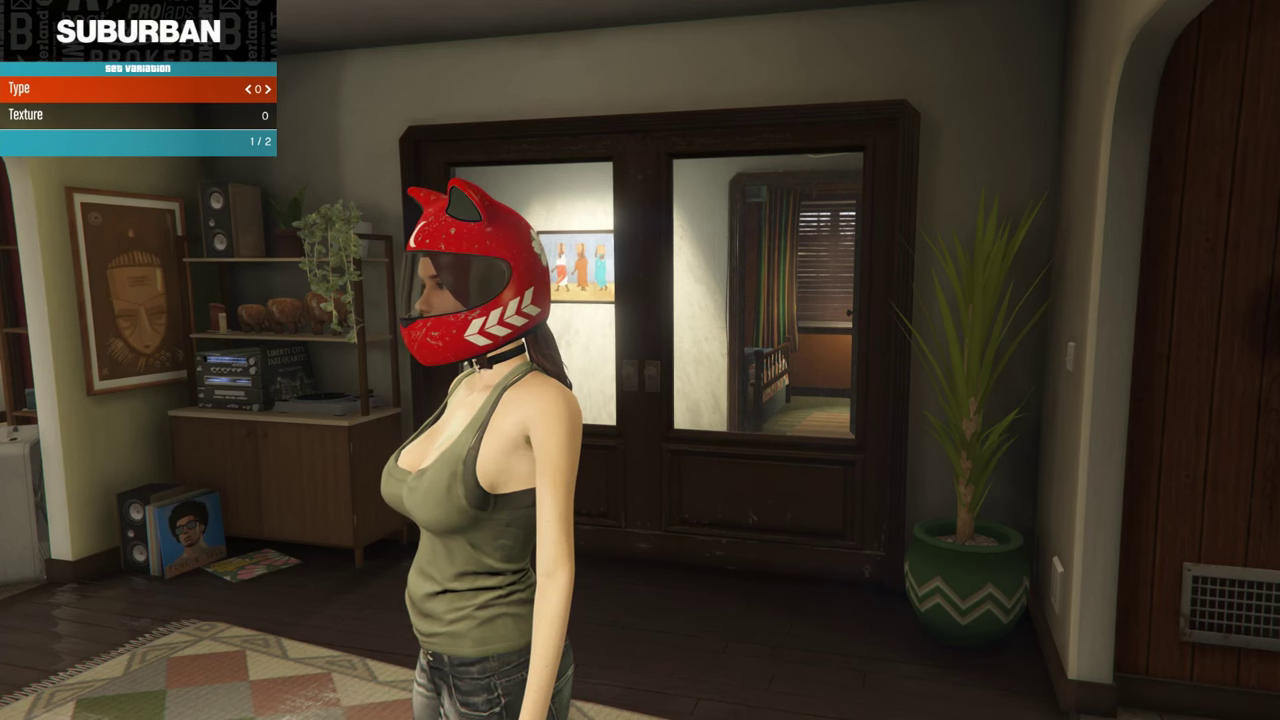
Cycle the Suburban head prop Type back and forth, toggling the helmet on and off
key("Left")
key("Right")
key("Left")
key("Left")
key("Right")
key("Left")
key("Right")
key("Left")
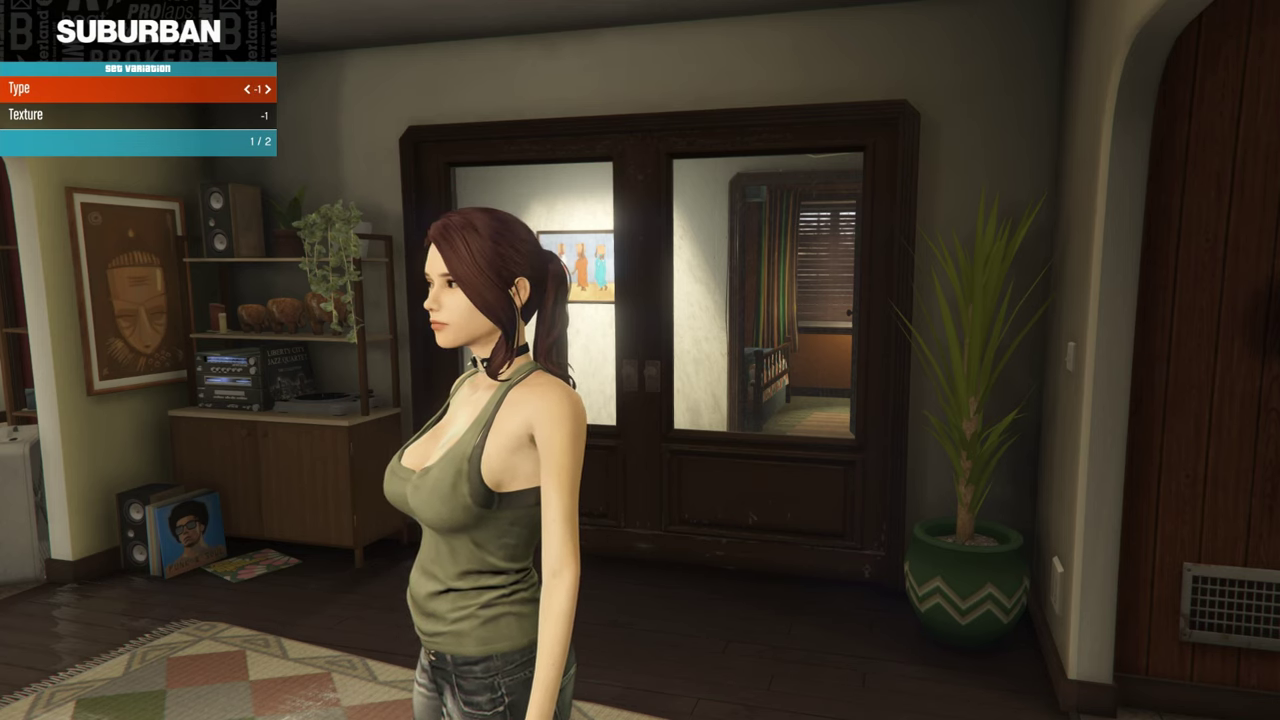
key("Right")
key("Left")
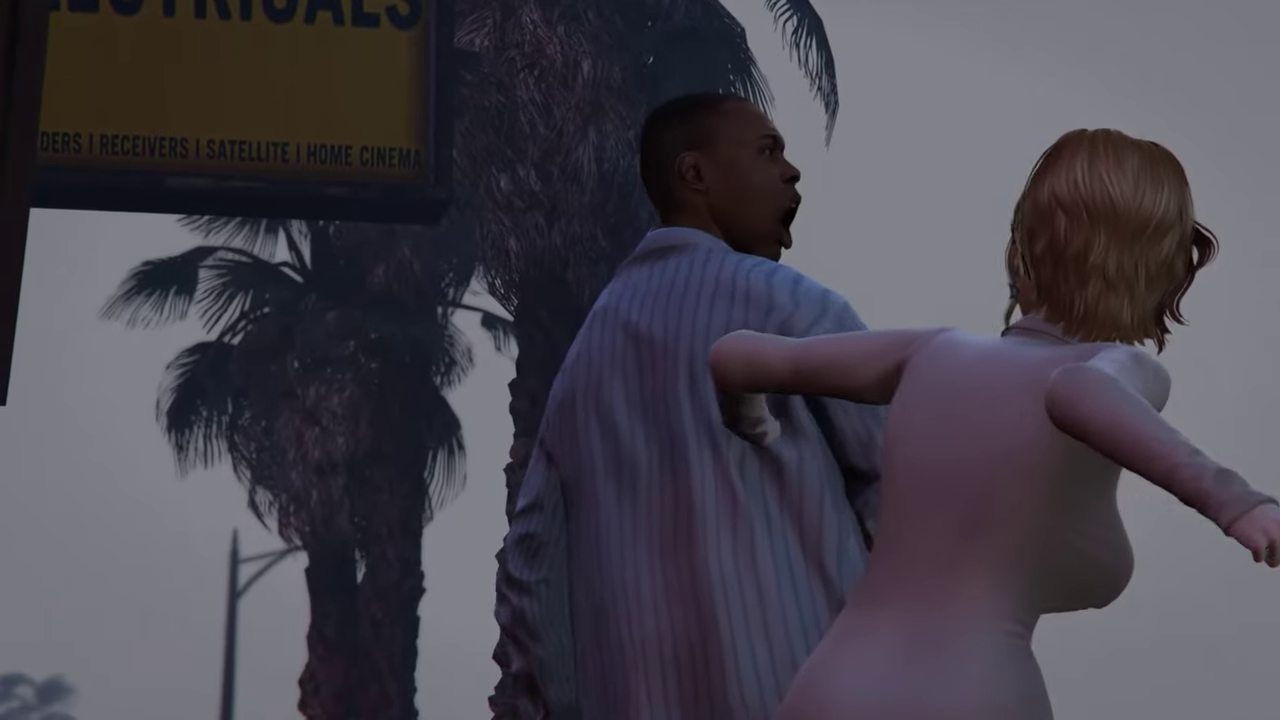